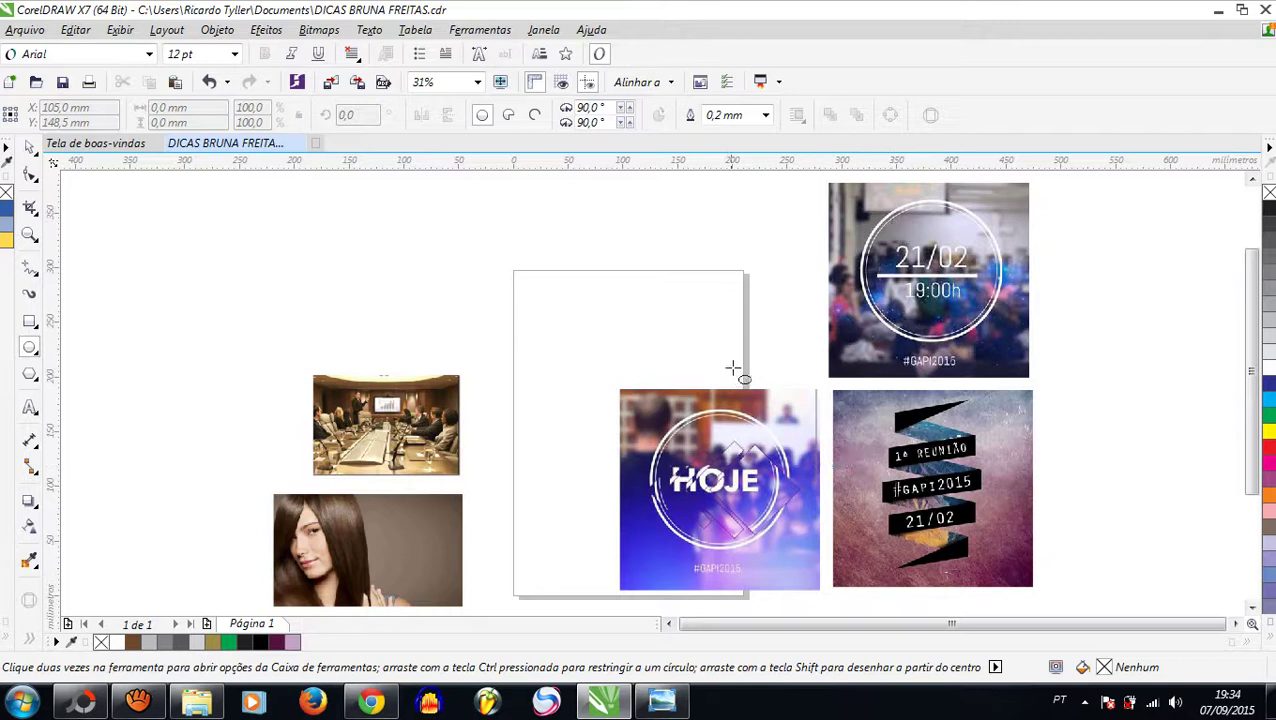
Enlarge the meeting-room photo proportionally to about 172 × 117 mm
click(29, 147)
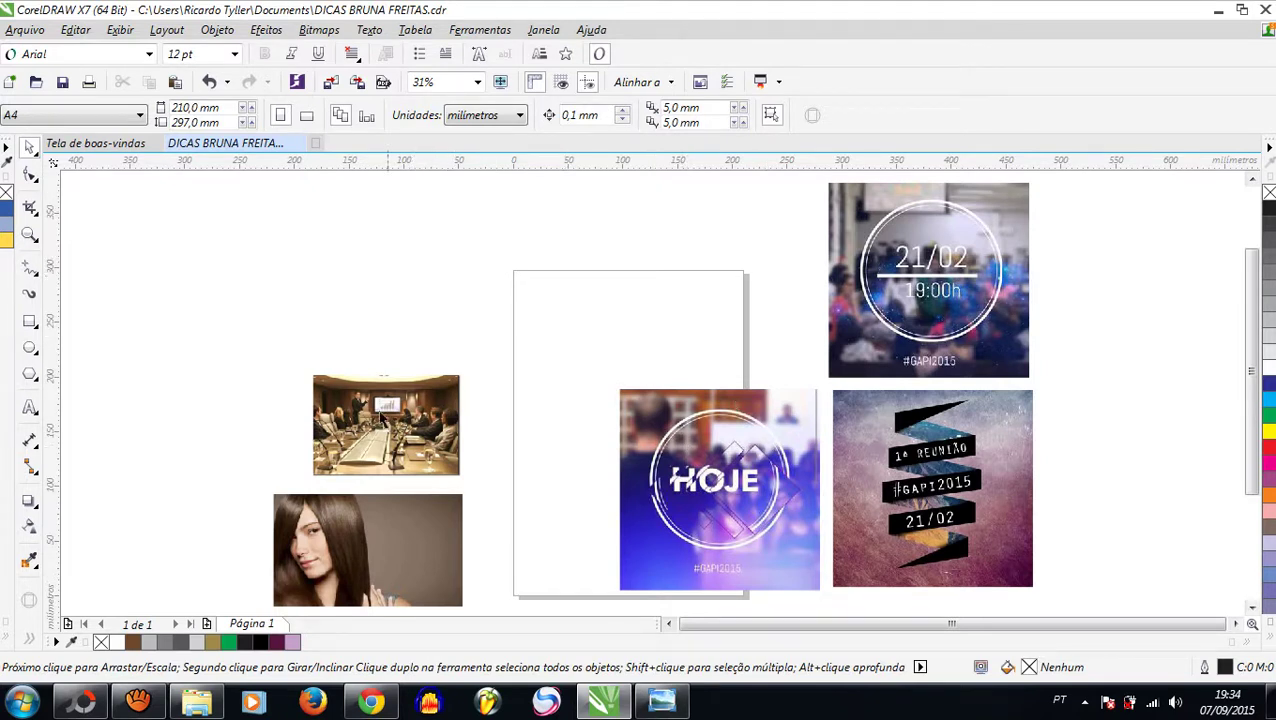
click(380, 420)
drag(305, 369, 258, 343)
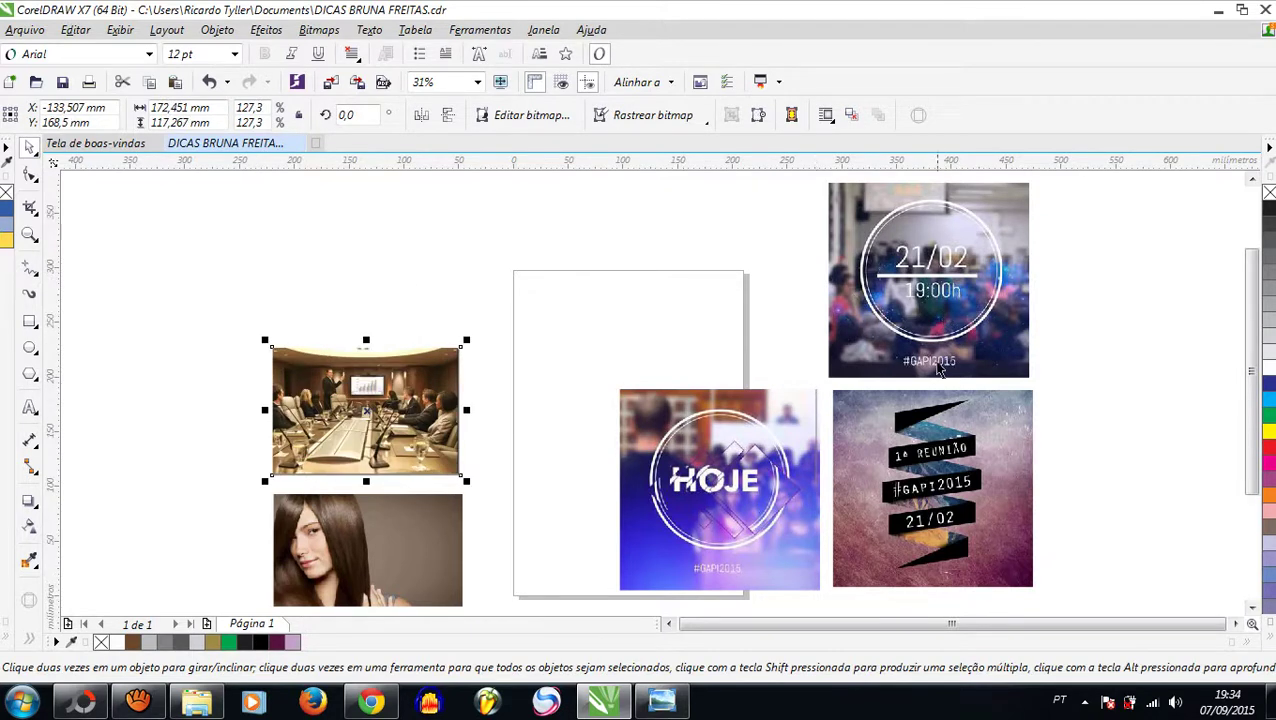
click(565, 310)
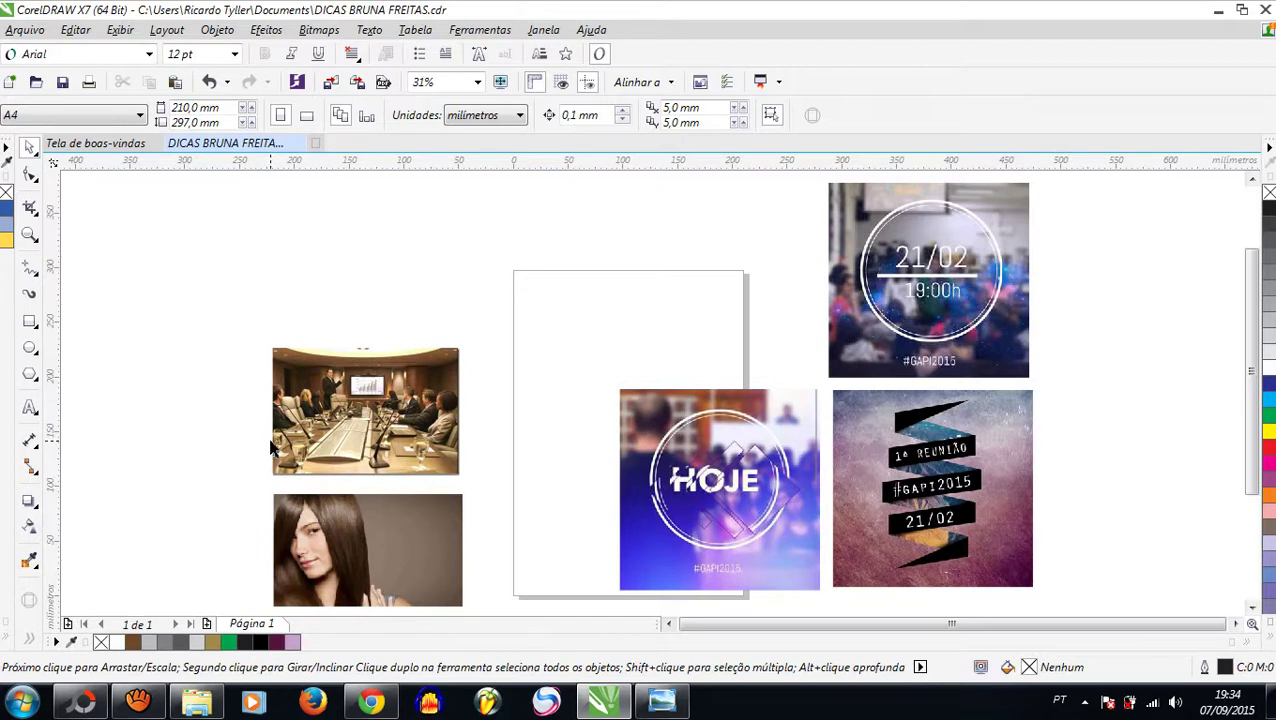
Apply a Gaussian blur with a radius of 15 pixels to the meeting-room photo
click(884, 338)
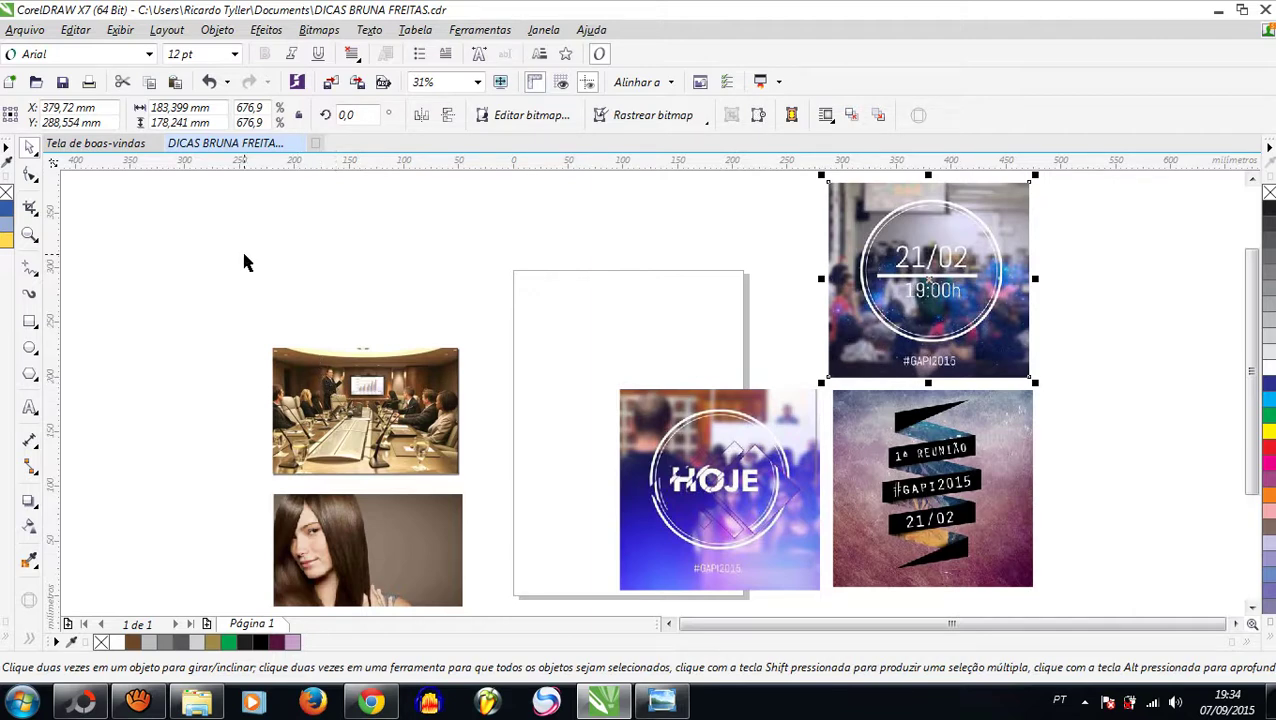
scroll(333, 420, up, 4)
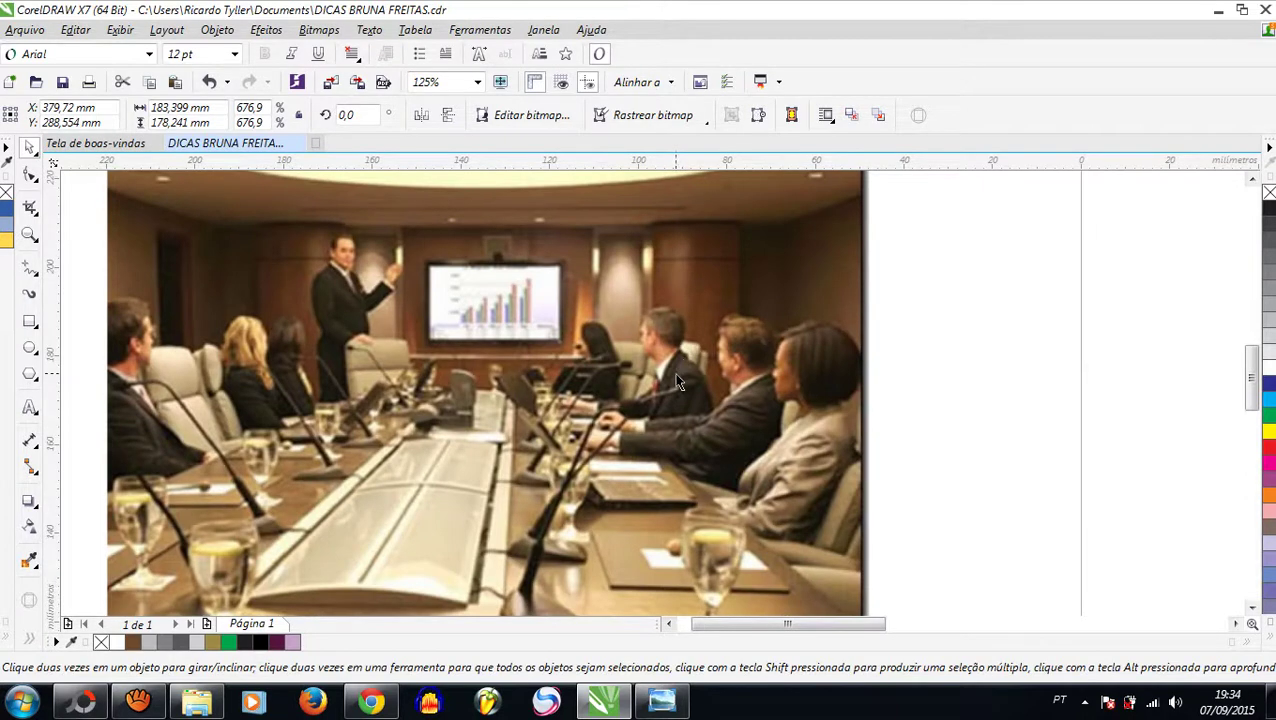
scroll(678, 382, down, 2)
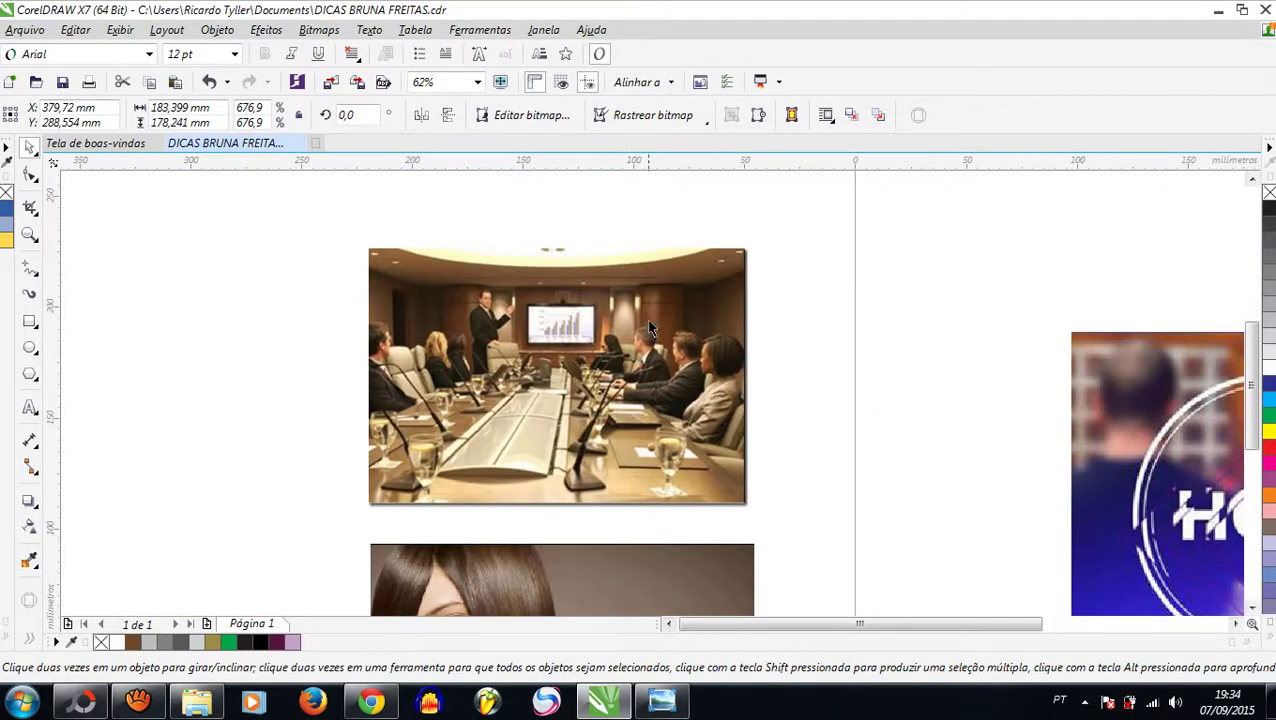
click(538, 334)
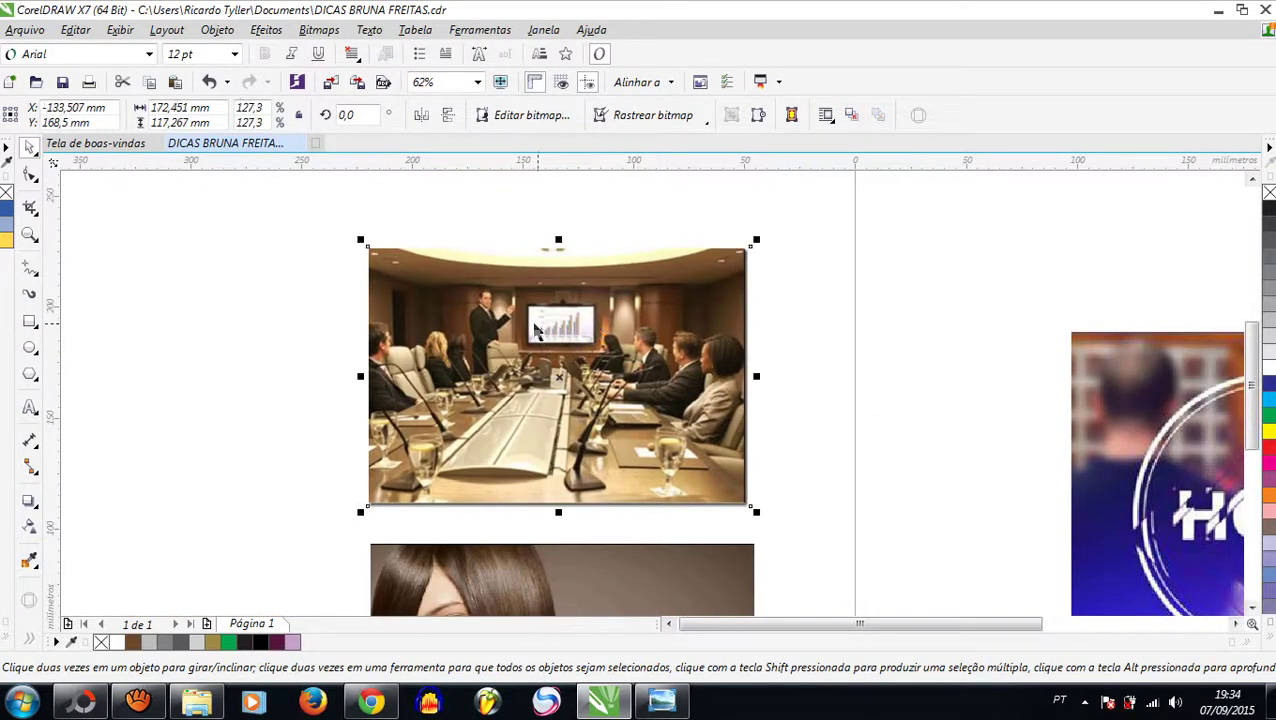
click(267, 30)
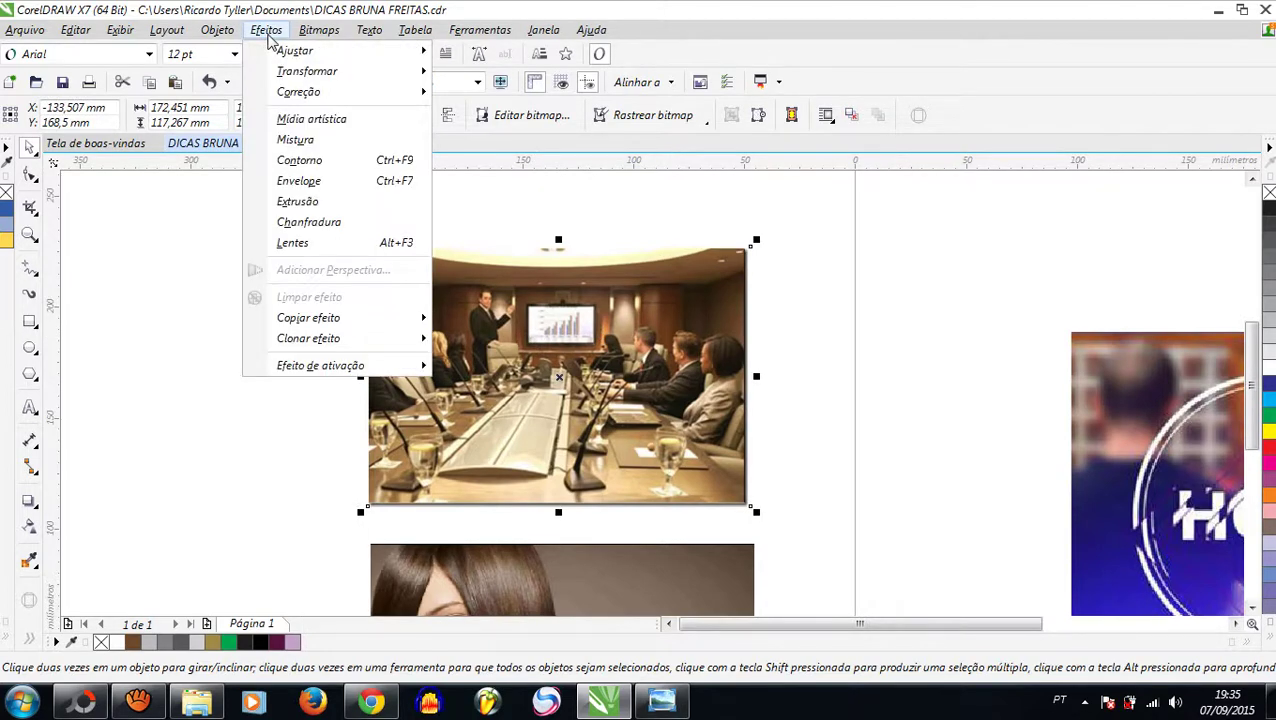
mouse_move(316, 37)
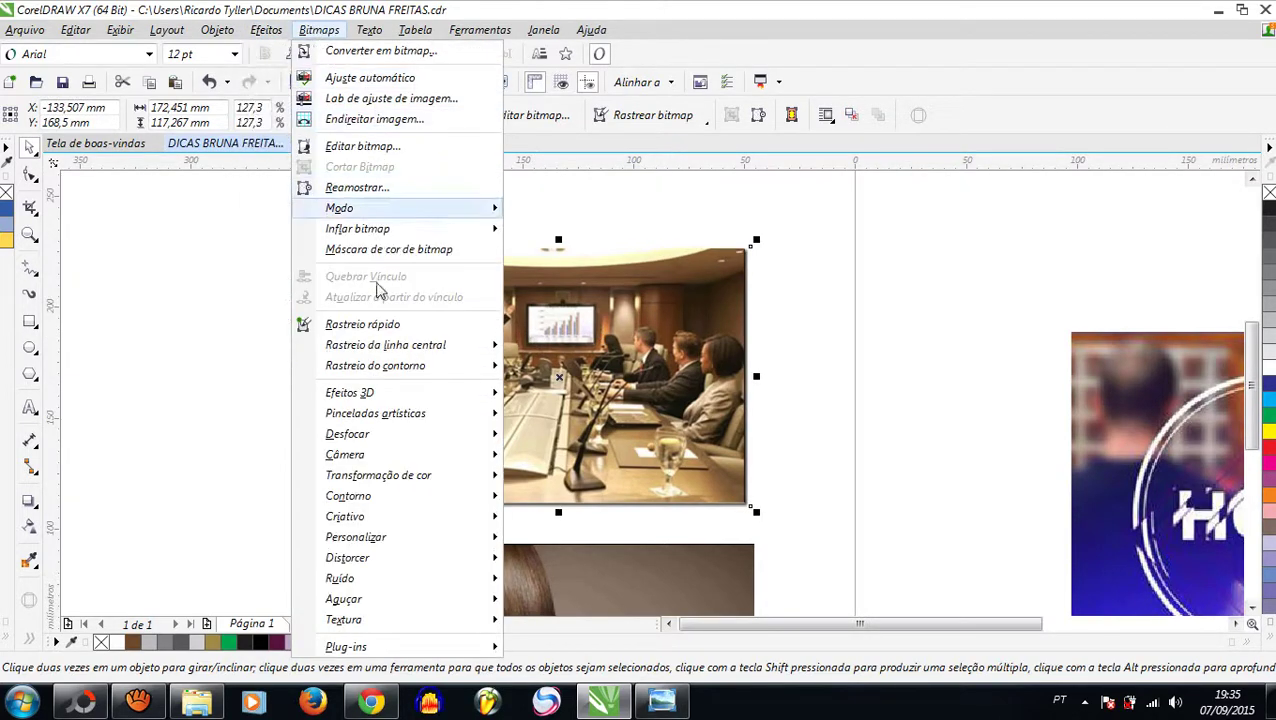
mouse_move(392, 440)
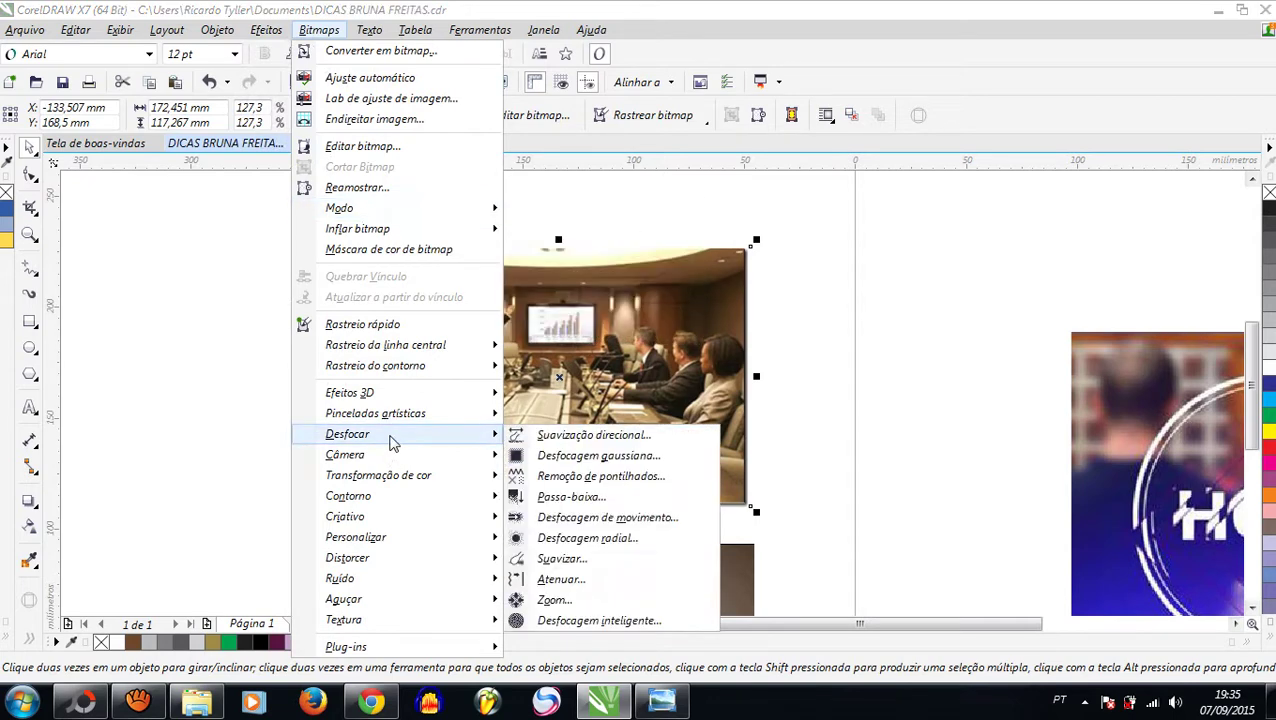
click(627, 457)
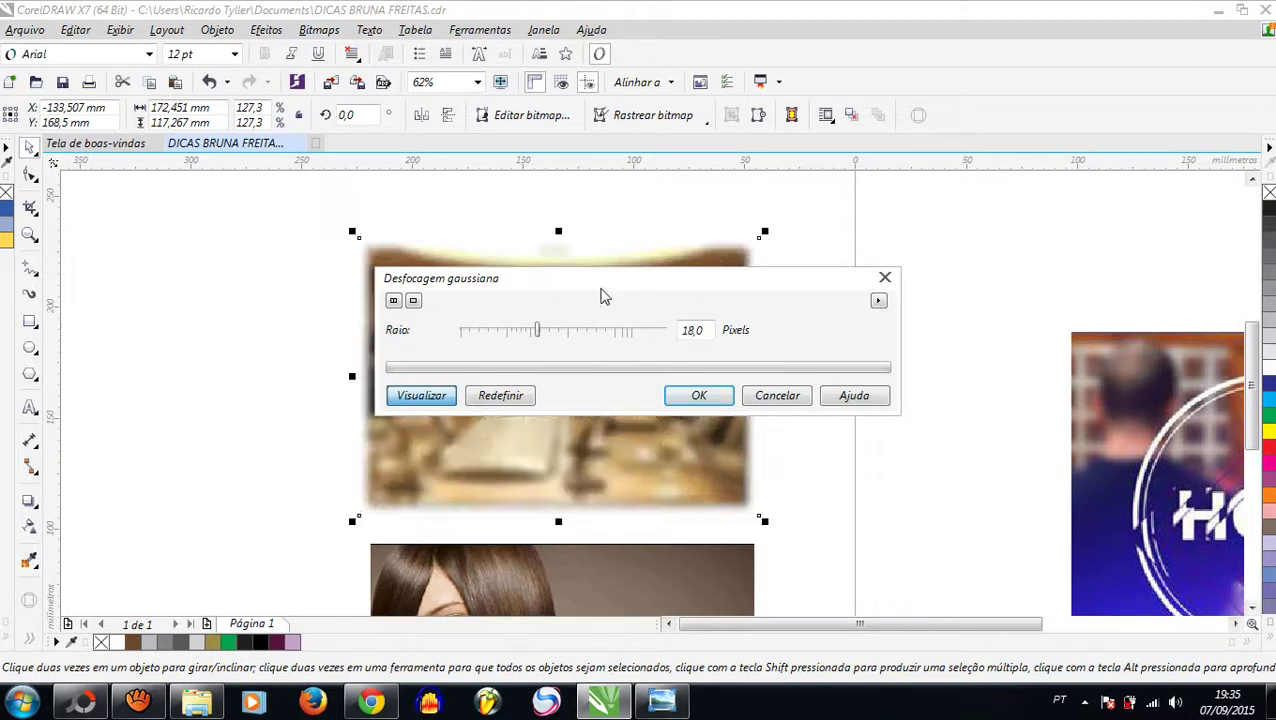
drag(603, 296, 929, 367)
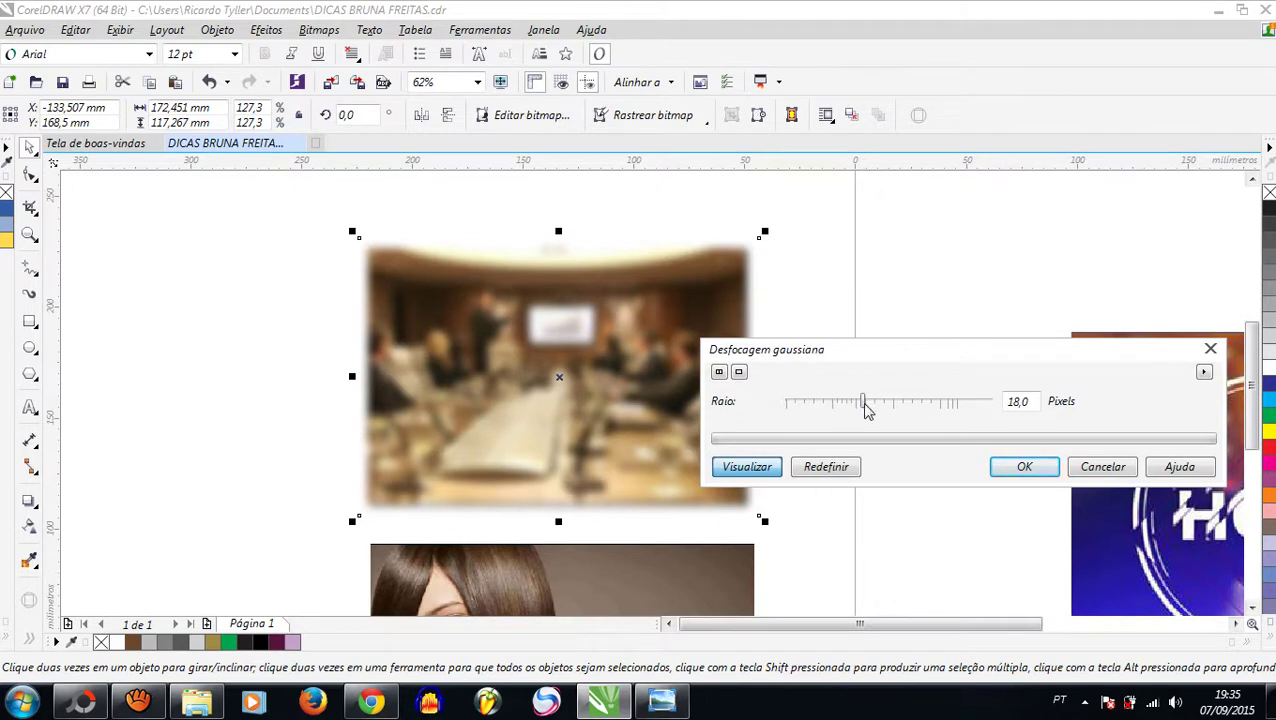
drag(866, 405, 859, 409)
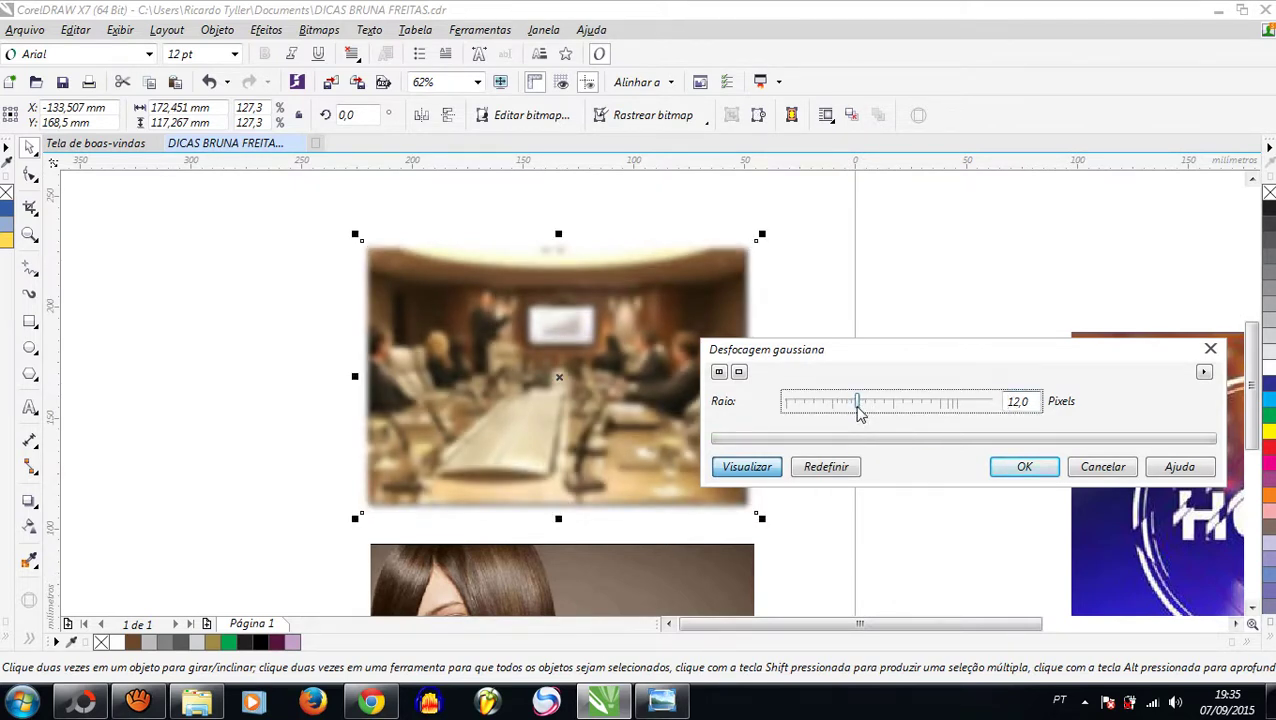
drag(857, 404, 860, 404)
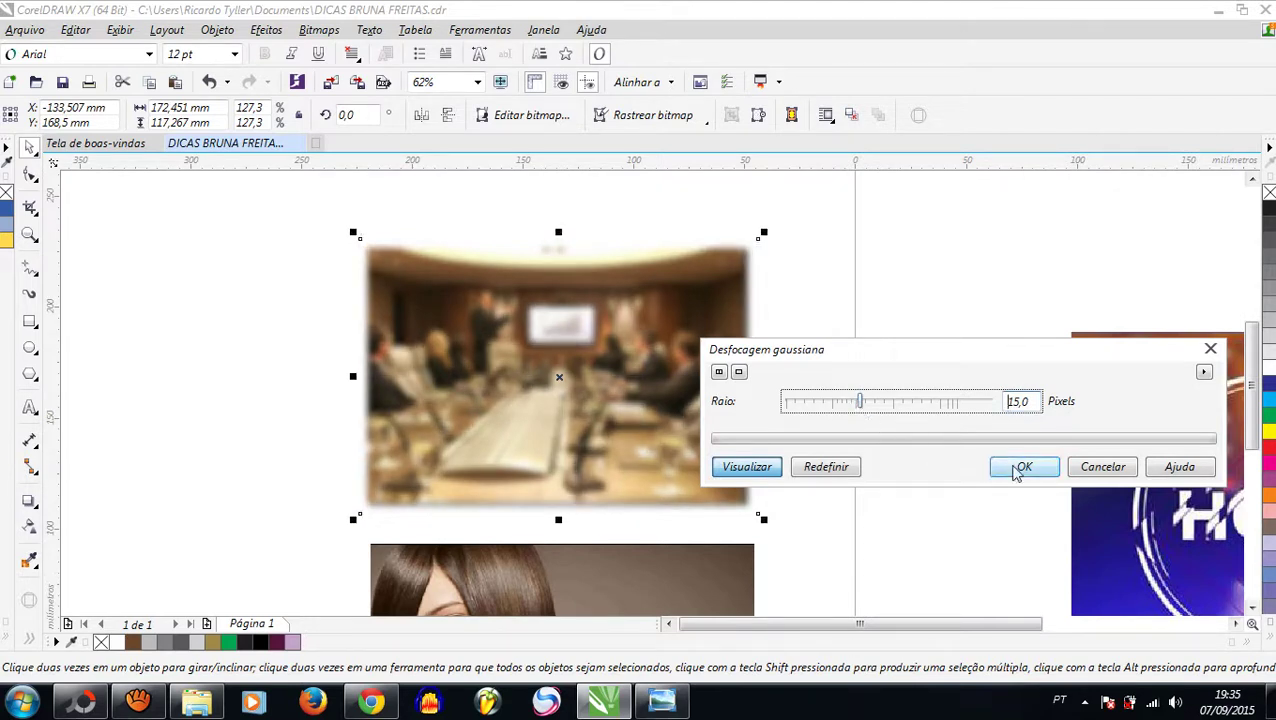
click(1022, 467)
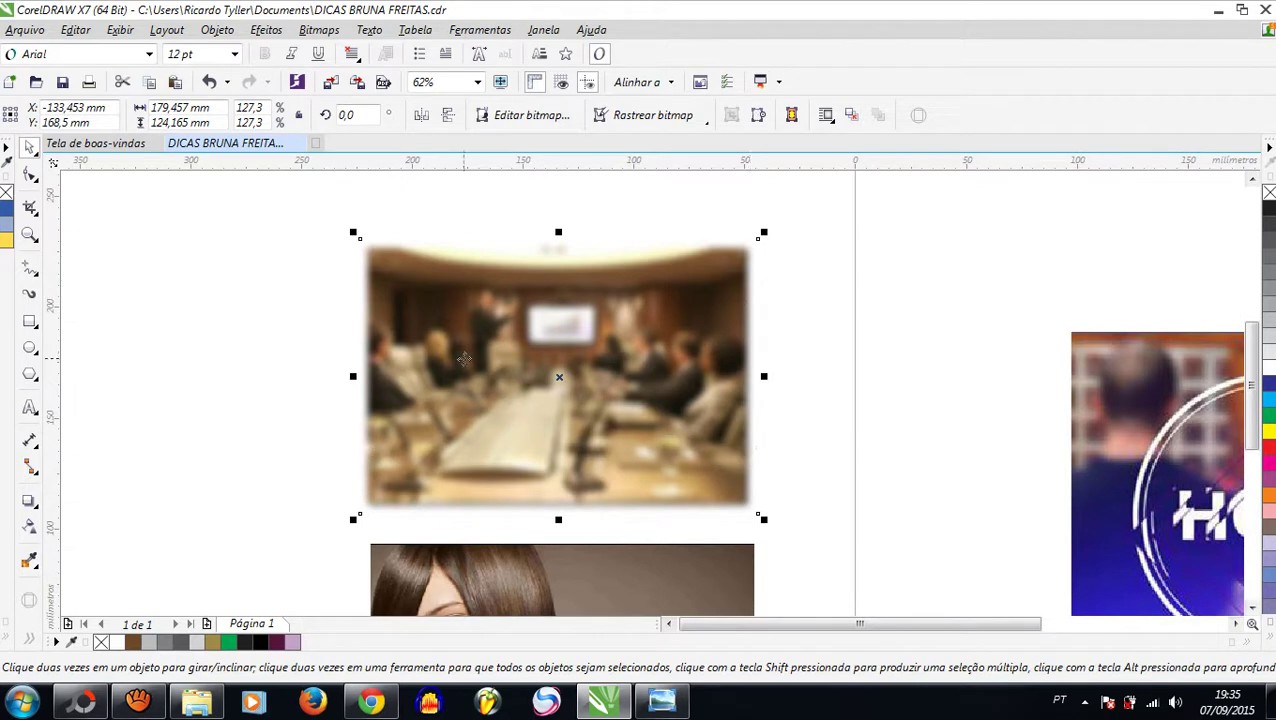
Draw a tall rectangle about 32 × 144 mm overlapping the blurred left edge of the meeting-room photo
click(297, 338)
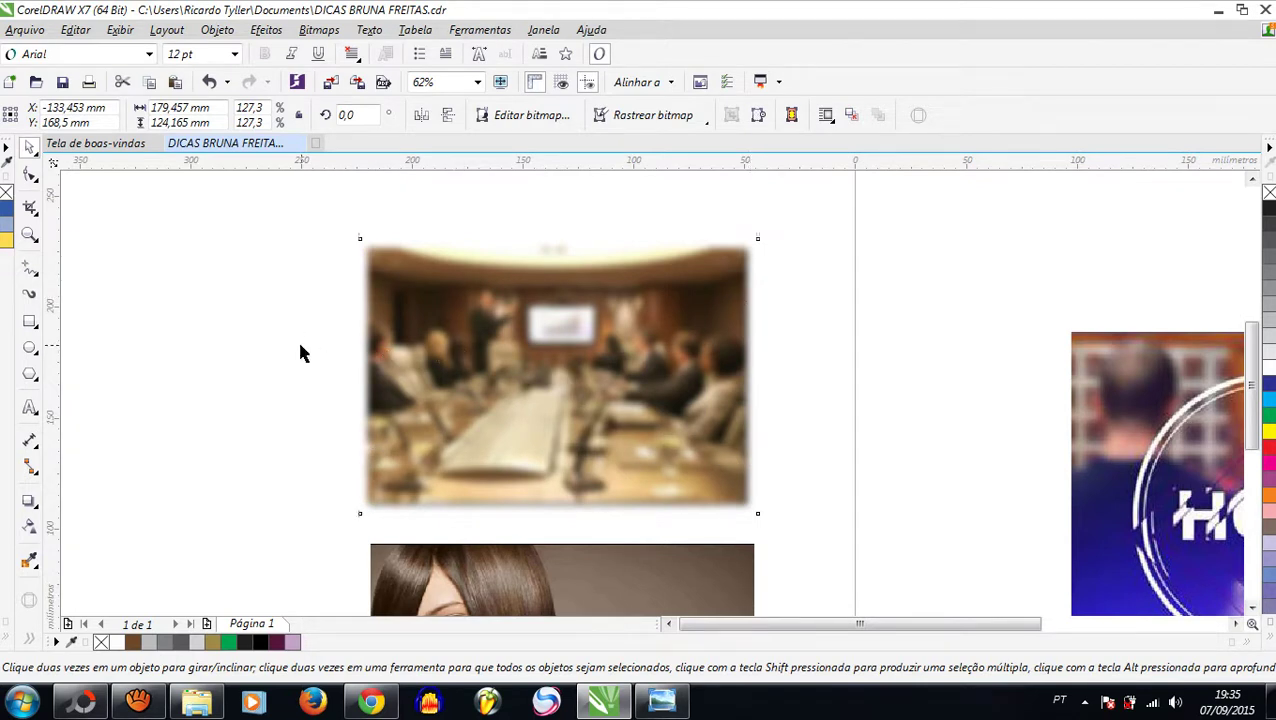
click(29, 324)
mouse_move(300, 211)
mouse_down()
mouse_move(362, 417)
mouse_move(371, 531)
mouse_up()
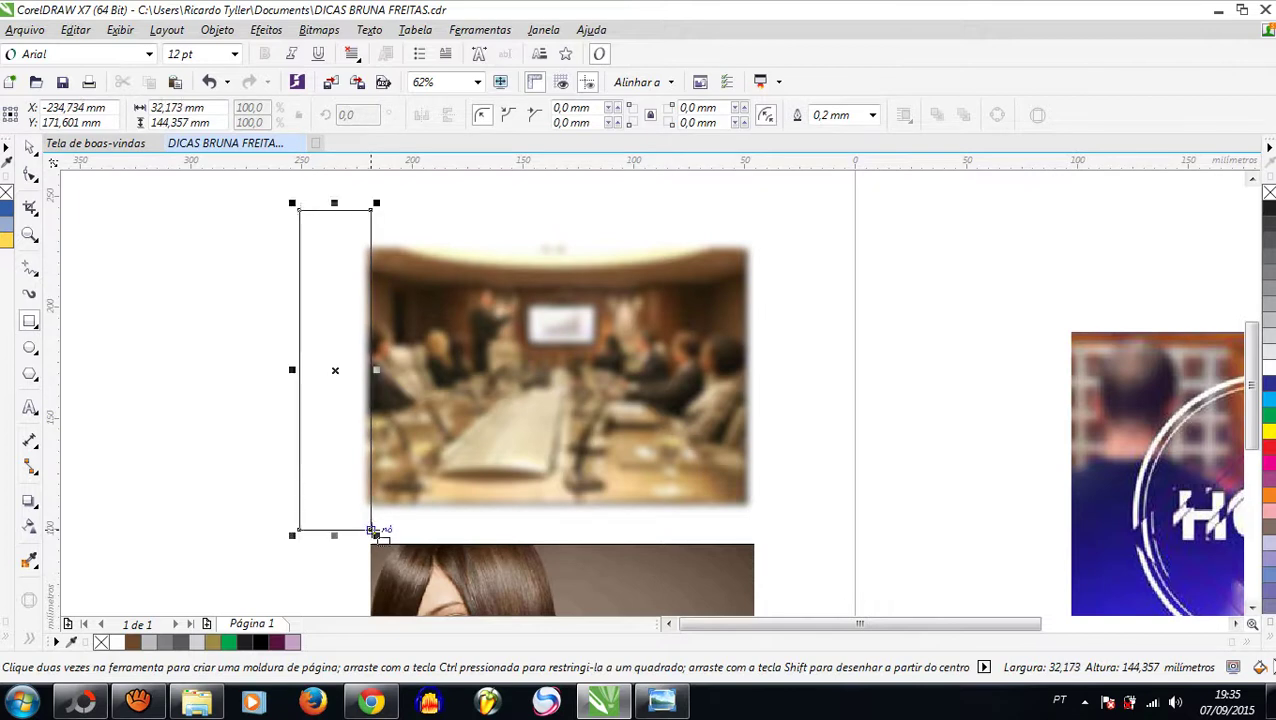
Trim the soft left edge off the blurred photo using the rectangle as the cutting shape
click(27, 148)
shift+click(597, 338)
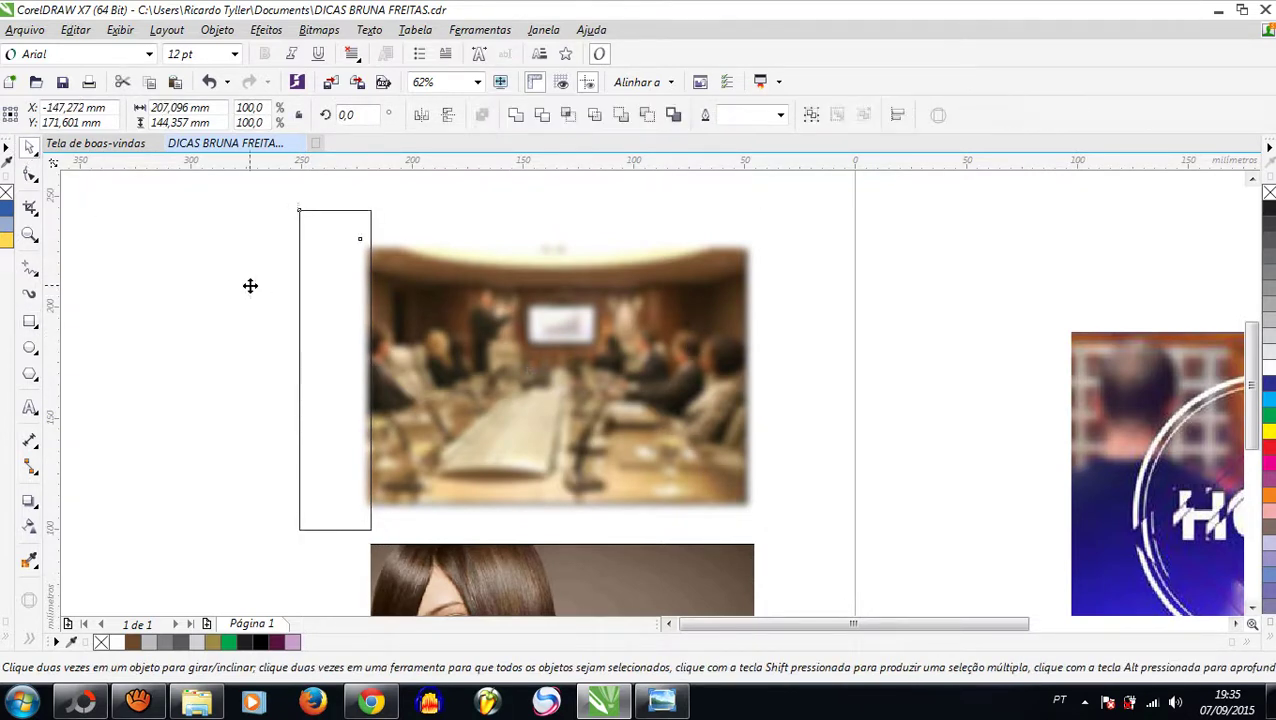
click(300, 280)
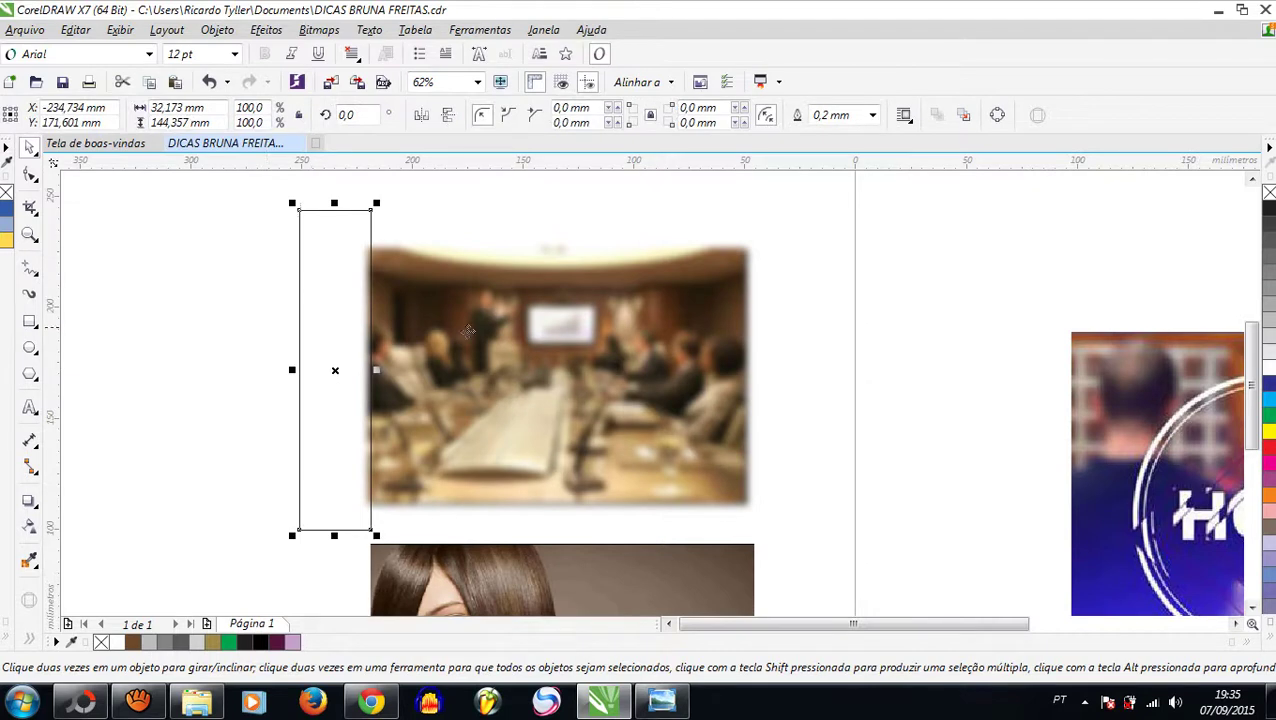
shift+click(517, 349)
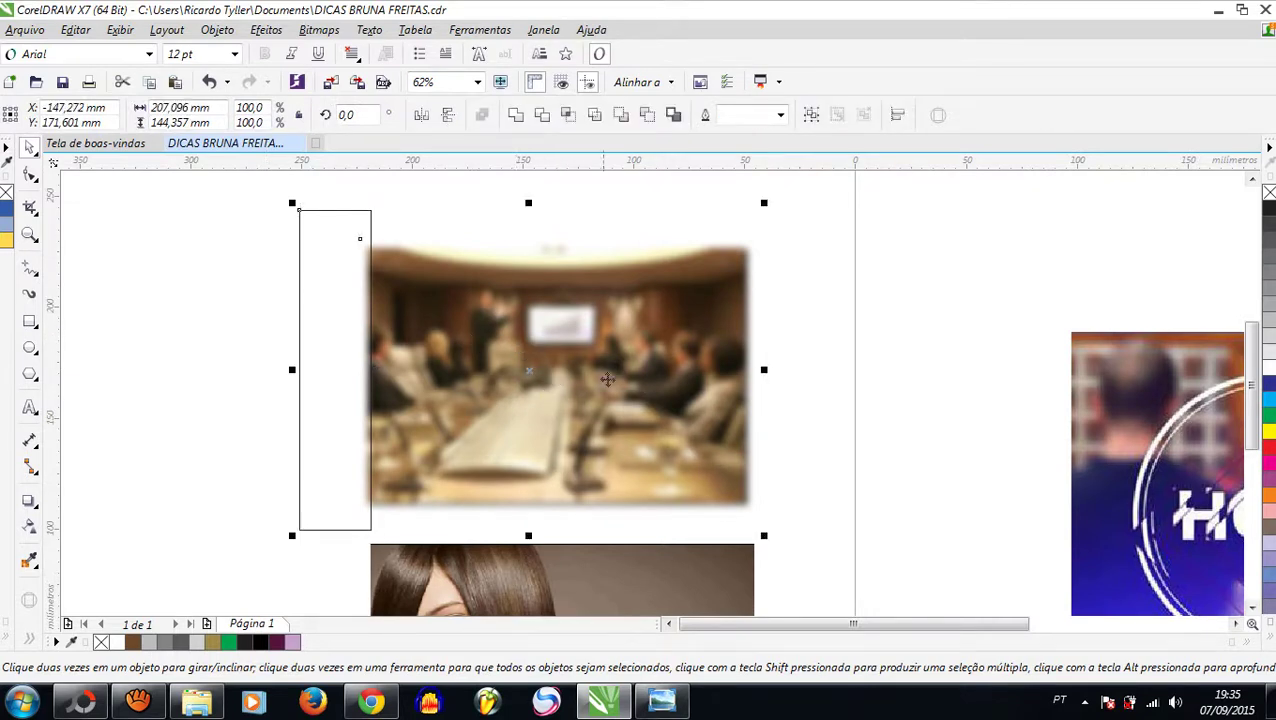
click(541, 115)
click(297, 330)
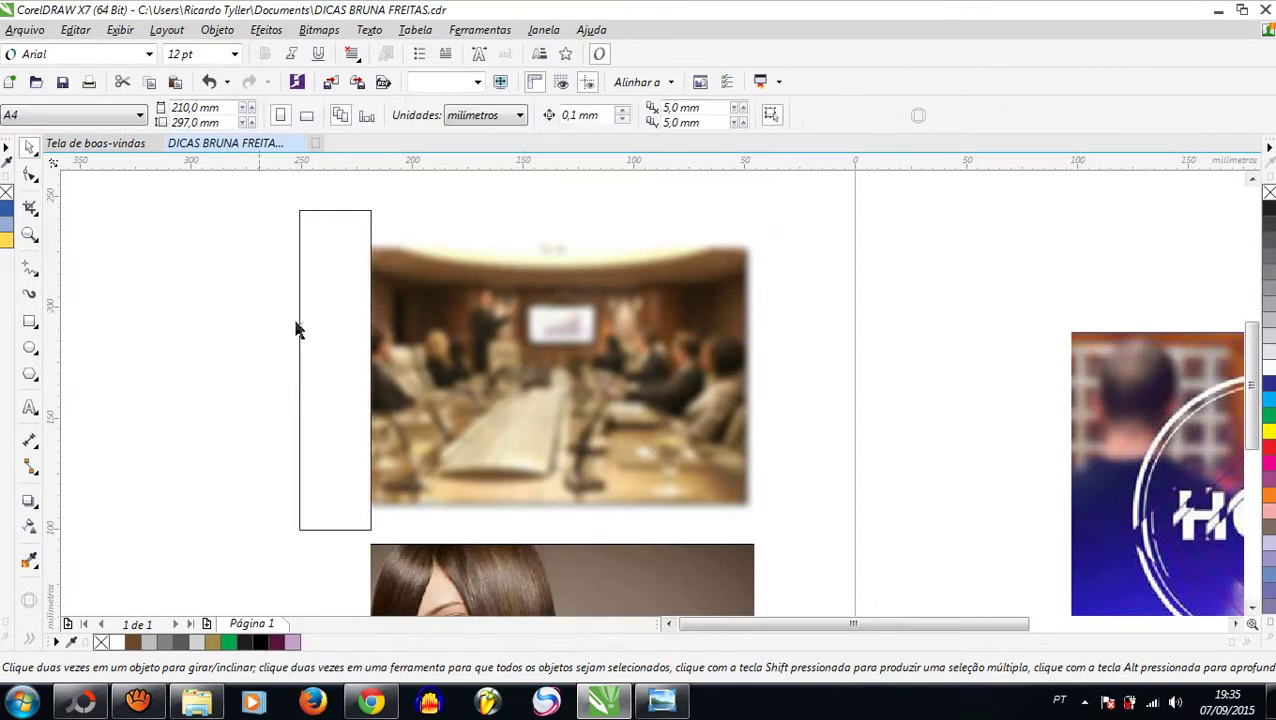
Move the rectangle over the photo's right edge and trim that soft edge off with it
click(341, 315)
drag(341, 315, 782, 370)
shift+click(675, 364)
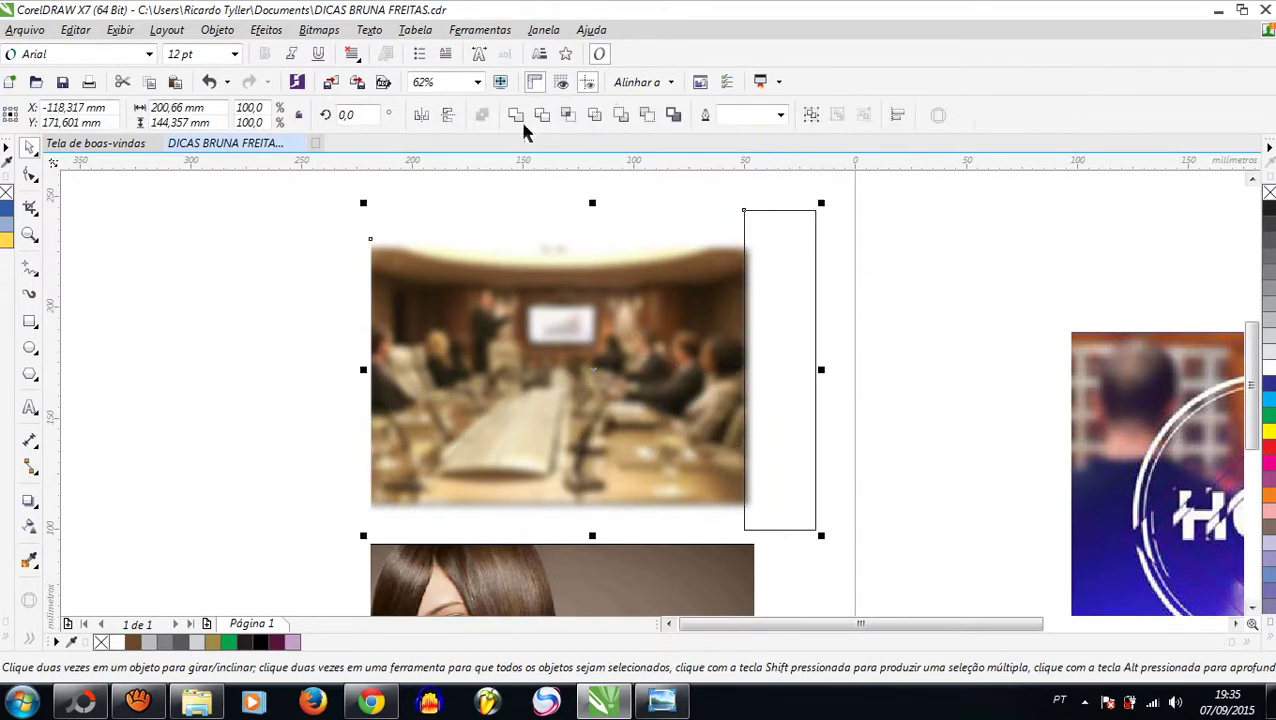
click(541, 115)
Widen the rectangle to about 180 mm and use it to trim the soft bottom edge off the photo
click(803, 313)
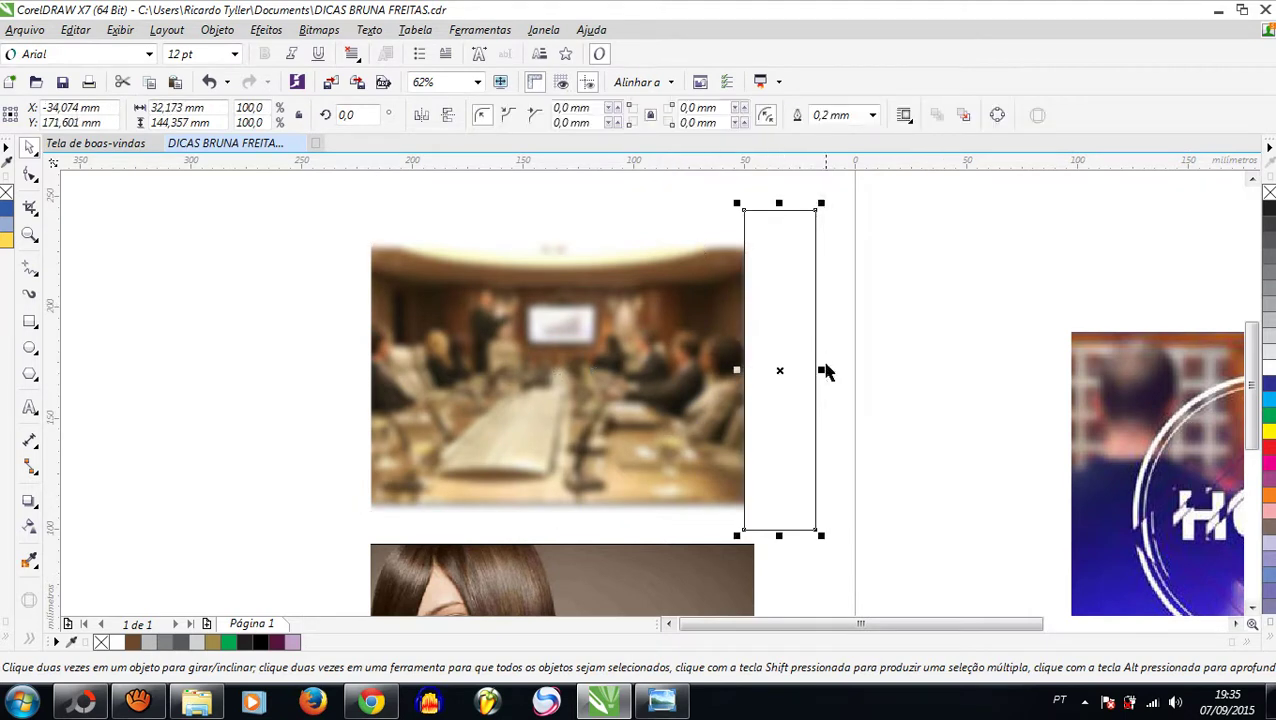
drag(821, 370, 1146, 370)
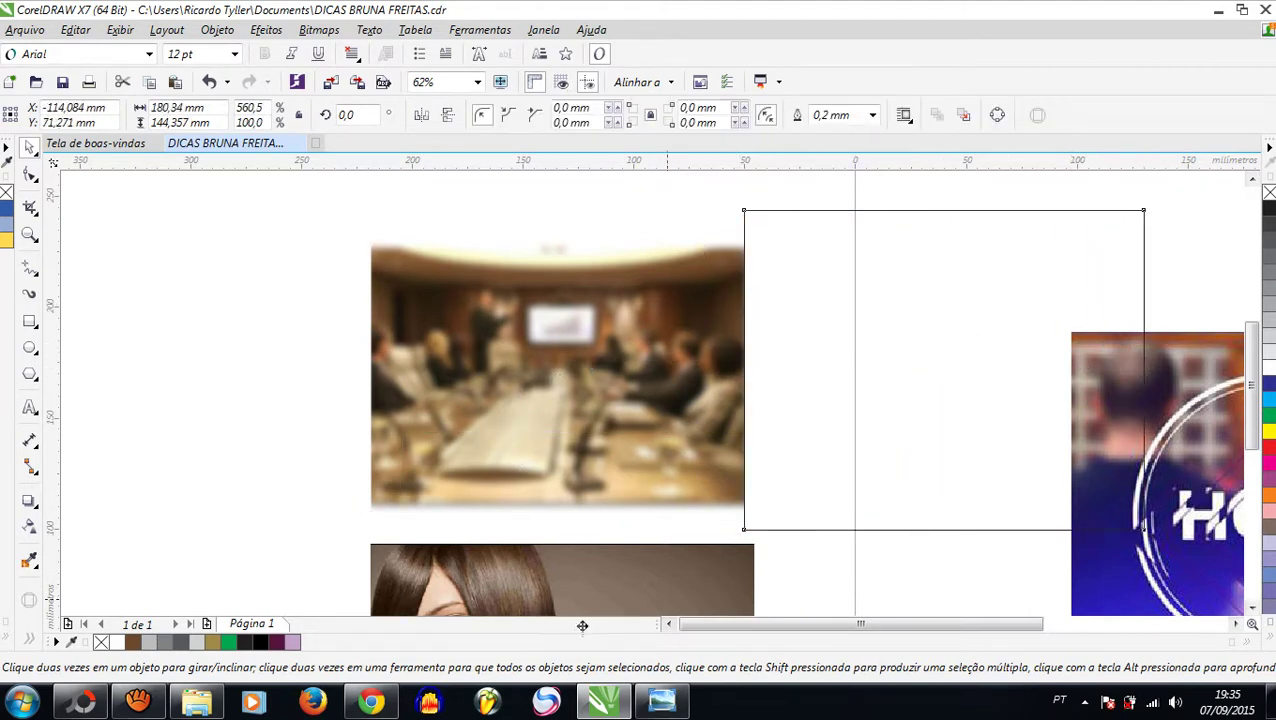
drag(602, 628, 583, 547)
click(515, 242)
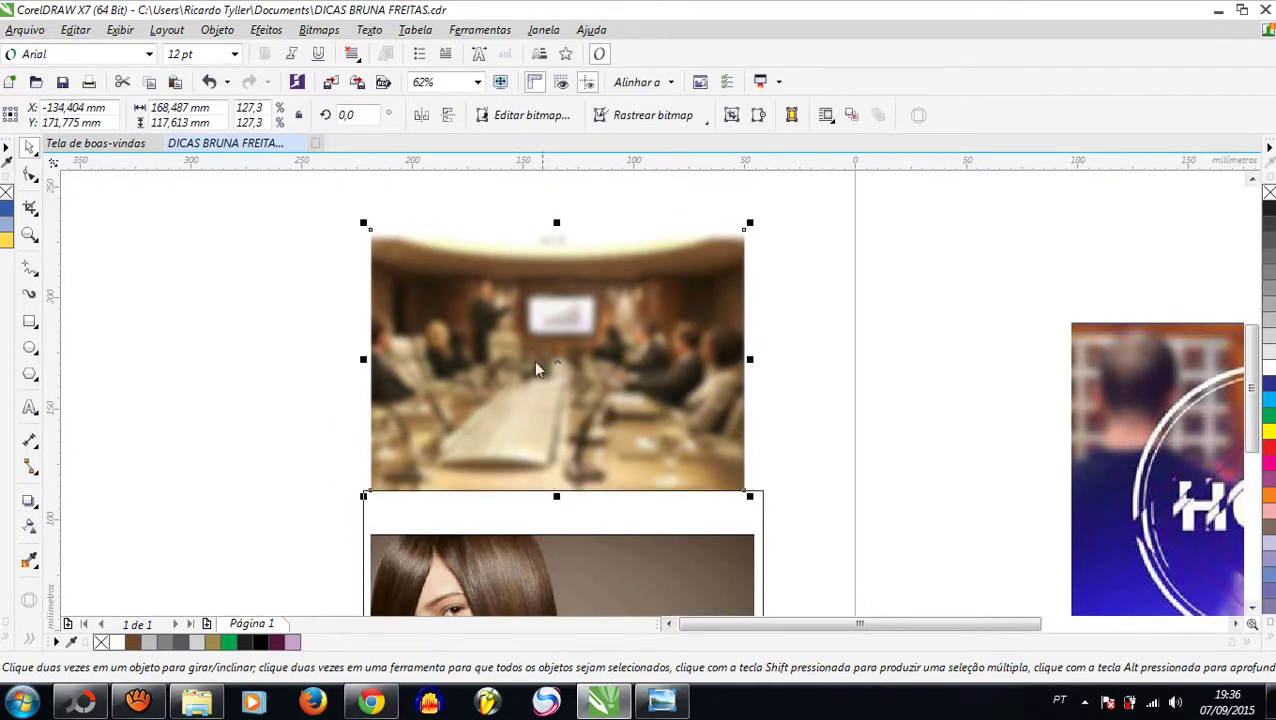
Move the wide rectangle over the photo's top edge and trim that soft edge off with it
scroll(536, 370, down, 4)
drag(558, 471, 541, 330)
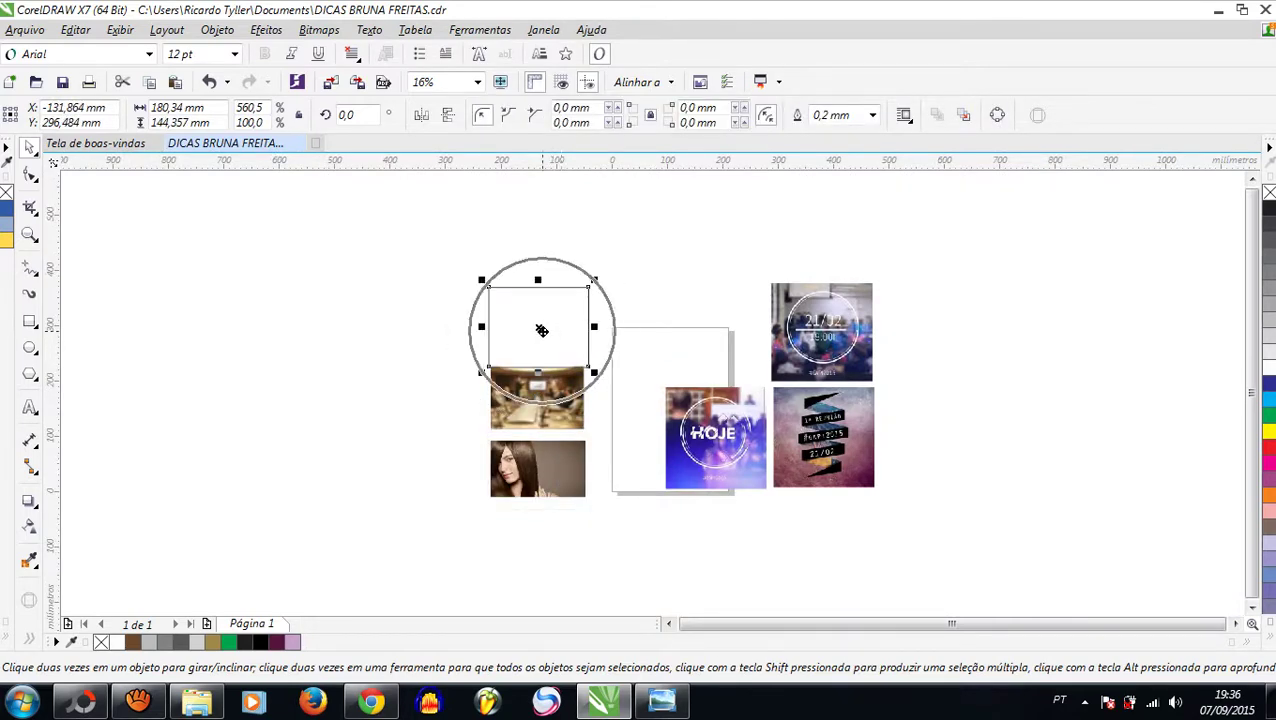
scroll(541, 330, up, 4)
shift+click(541, 504)
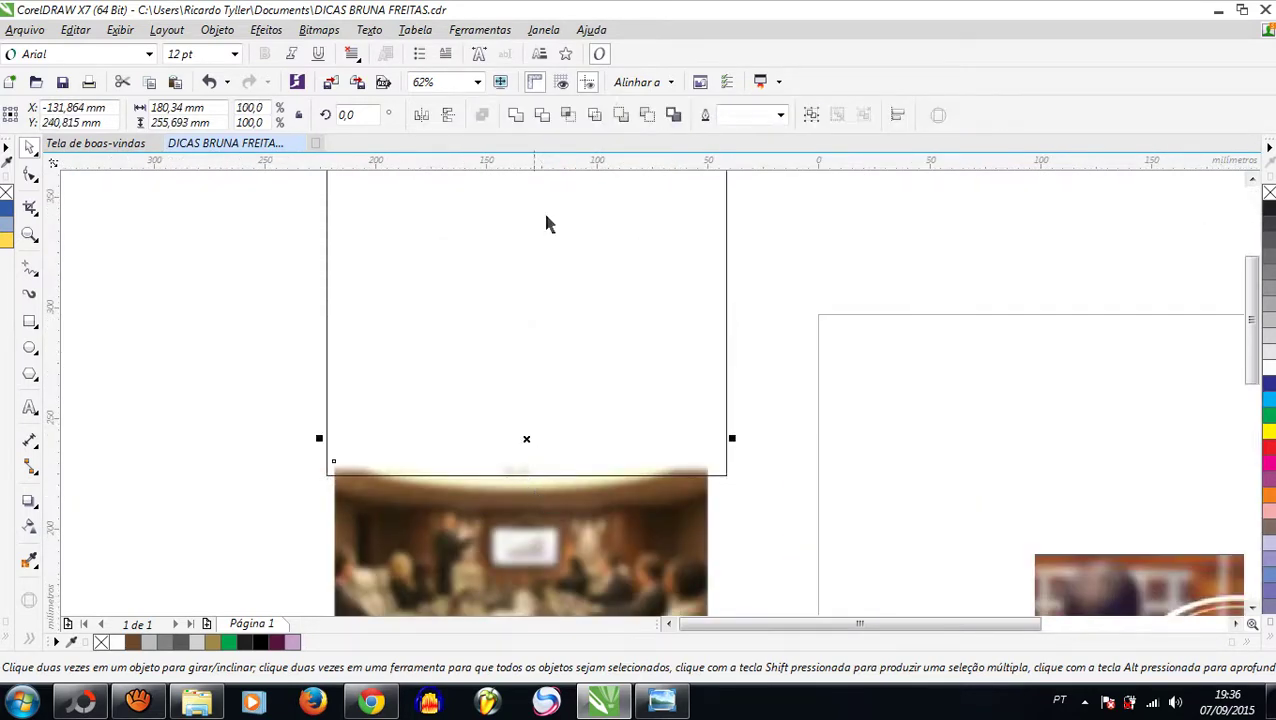
click(542, 116)
Delete the trimming rectangle and move the blurred photo slightly upward
scroll(464, 319, down, 2)
key(Escape)
click(436, 306)
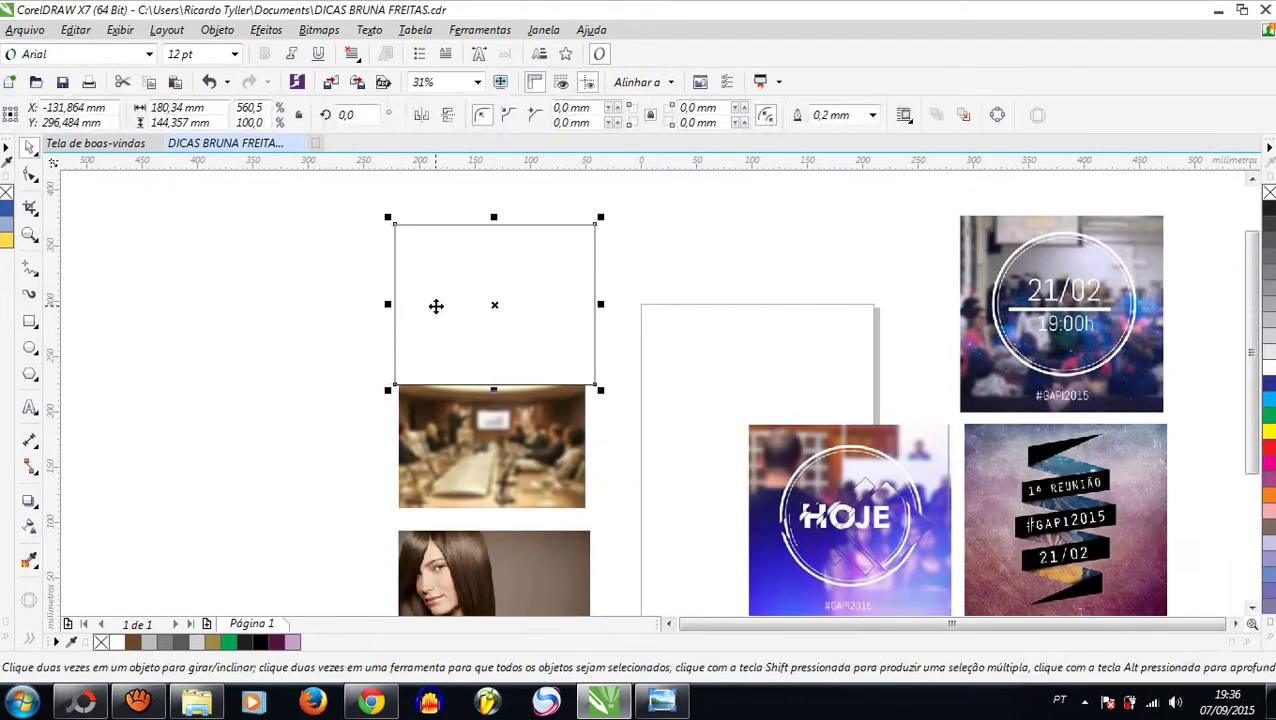
key(Delete)
drag(492, 450, 493, 428)
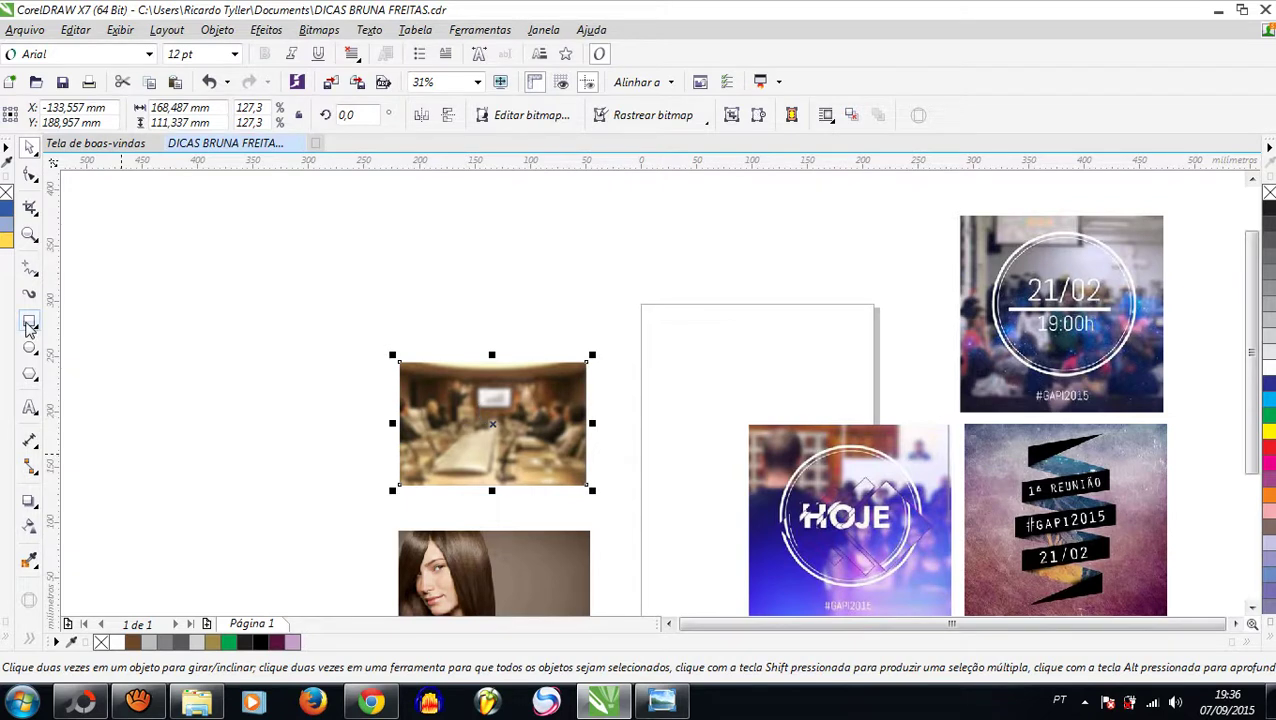
Draw a rectangle about 168 × 111 mm exactly covering the blurred meeting-room photo
click(29, 323)
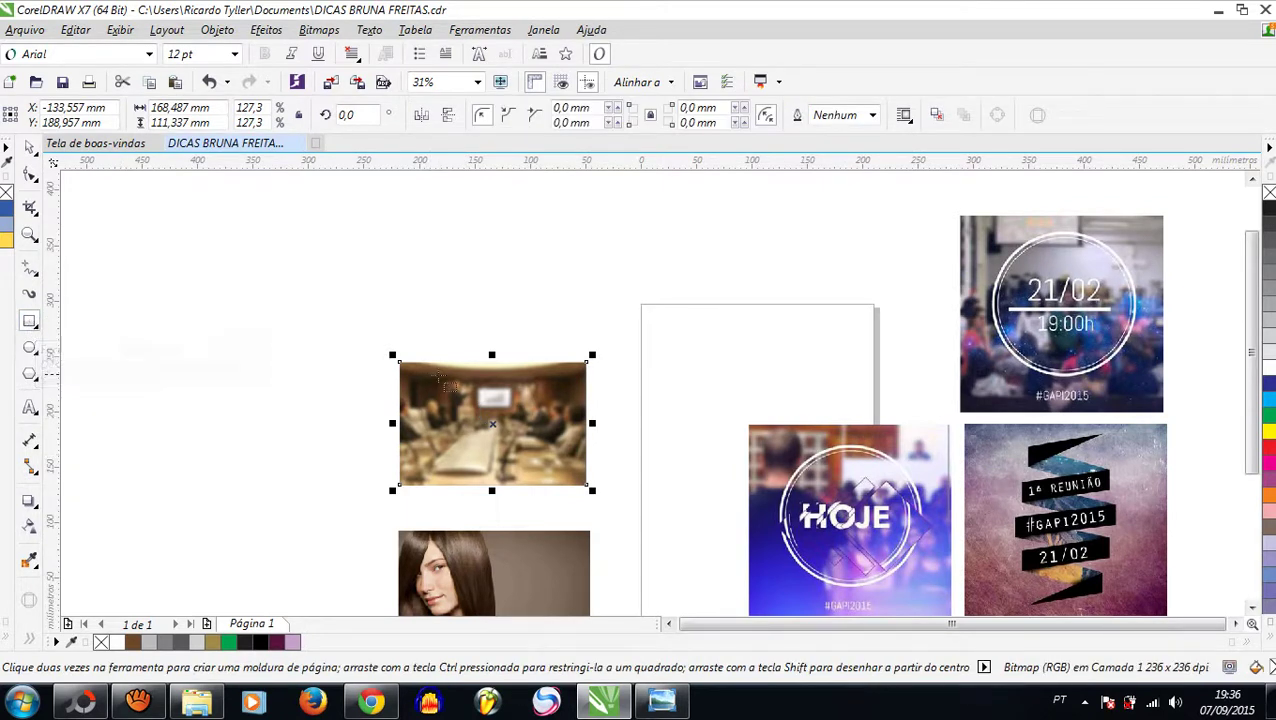
scroll(440, 381, up, 1)
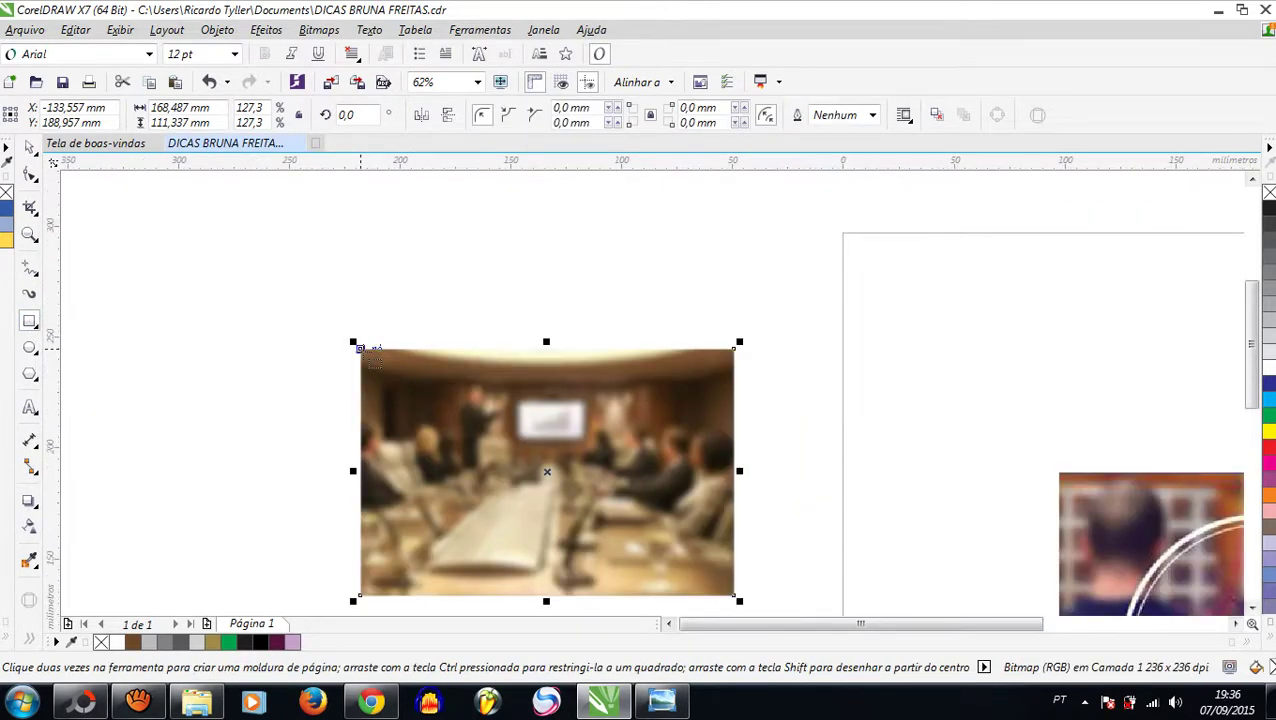
drag(359, 348, 735, 597)
click(29, 147)
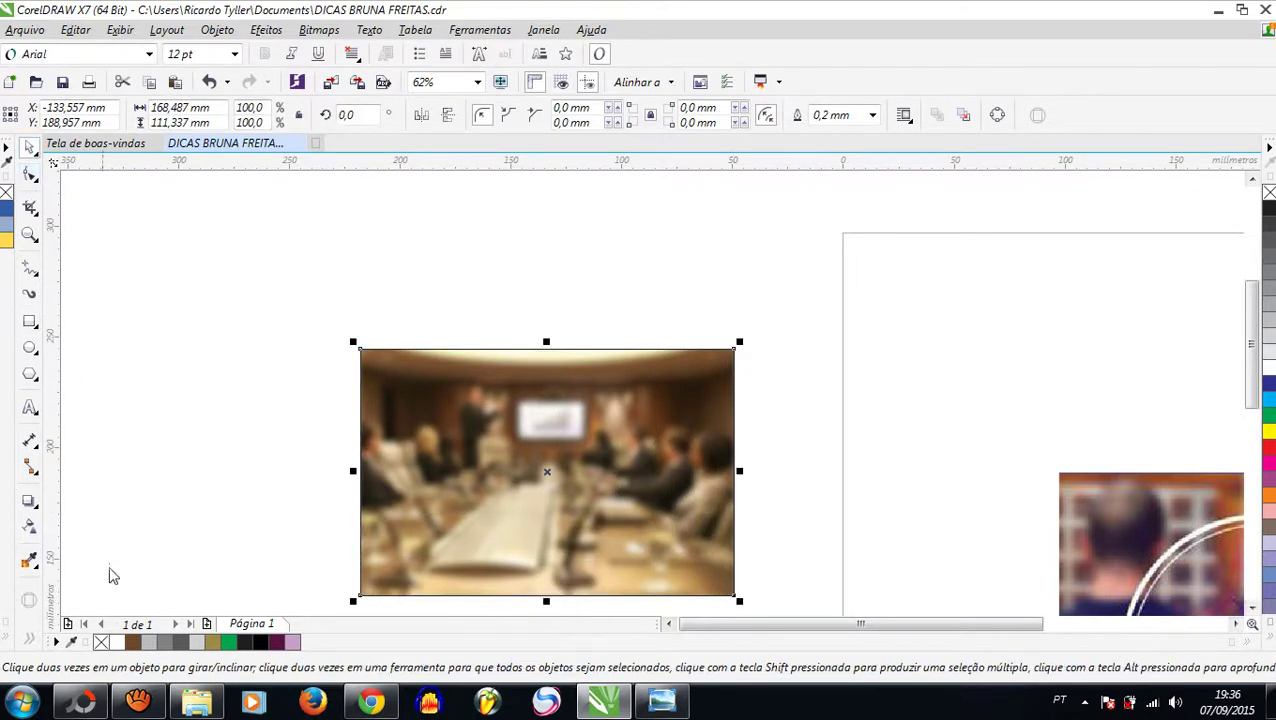
Fill the rectangle covering the photo with brown
click(135, 642)
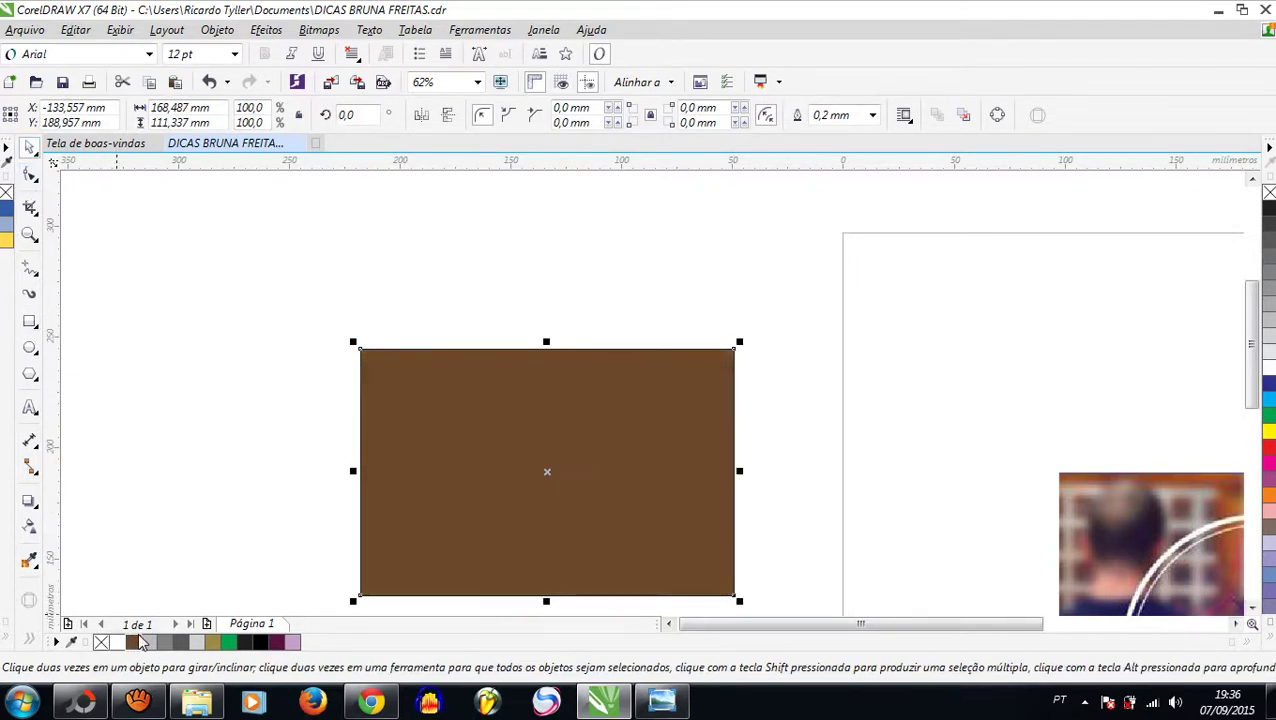
key(ctrl+z)
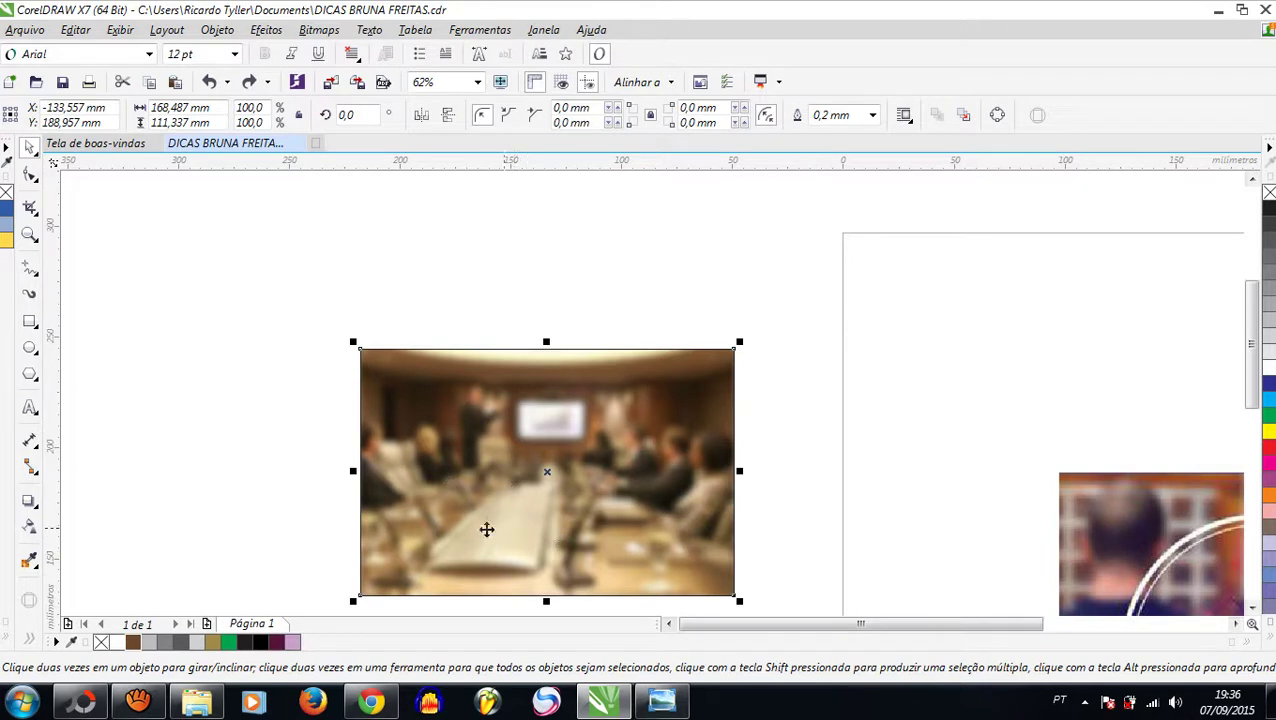
click(134, 642)
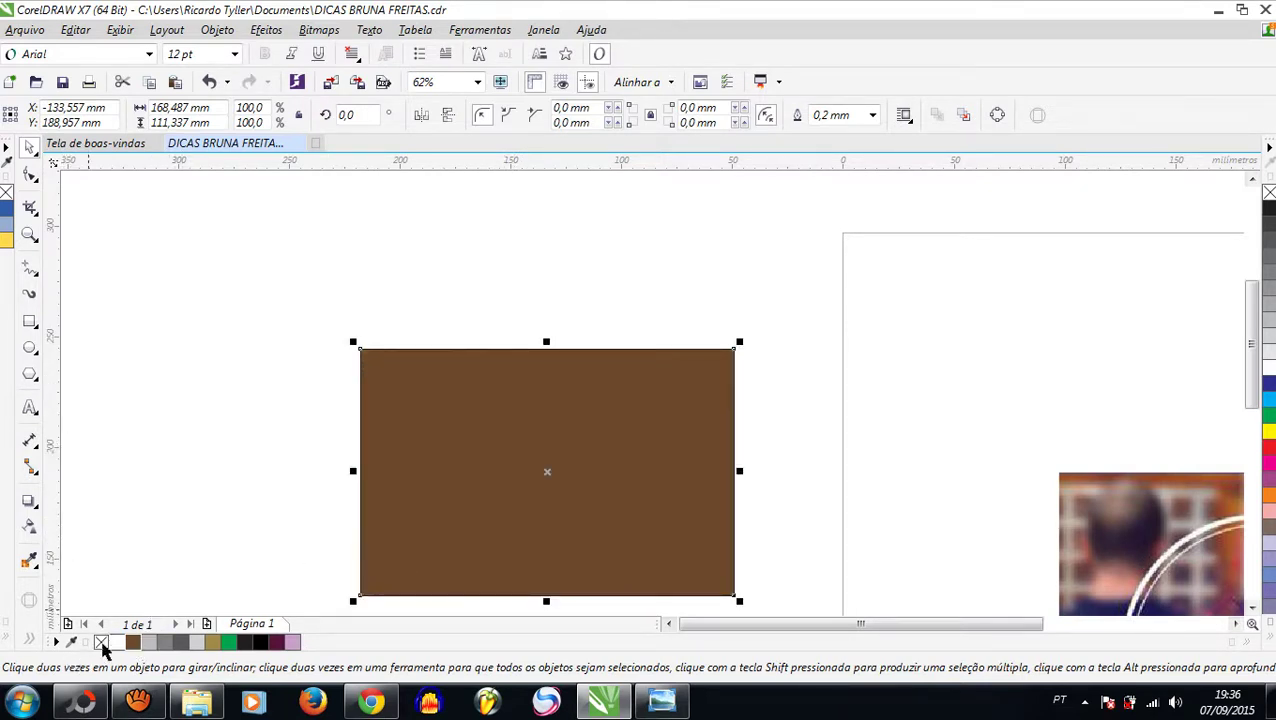
Remove the brown rectangle's outline and apply a vertical linear gradient transparency fading upward from below its lower edge to mid-height
key(Escape)
click(30, 526)
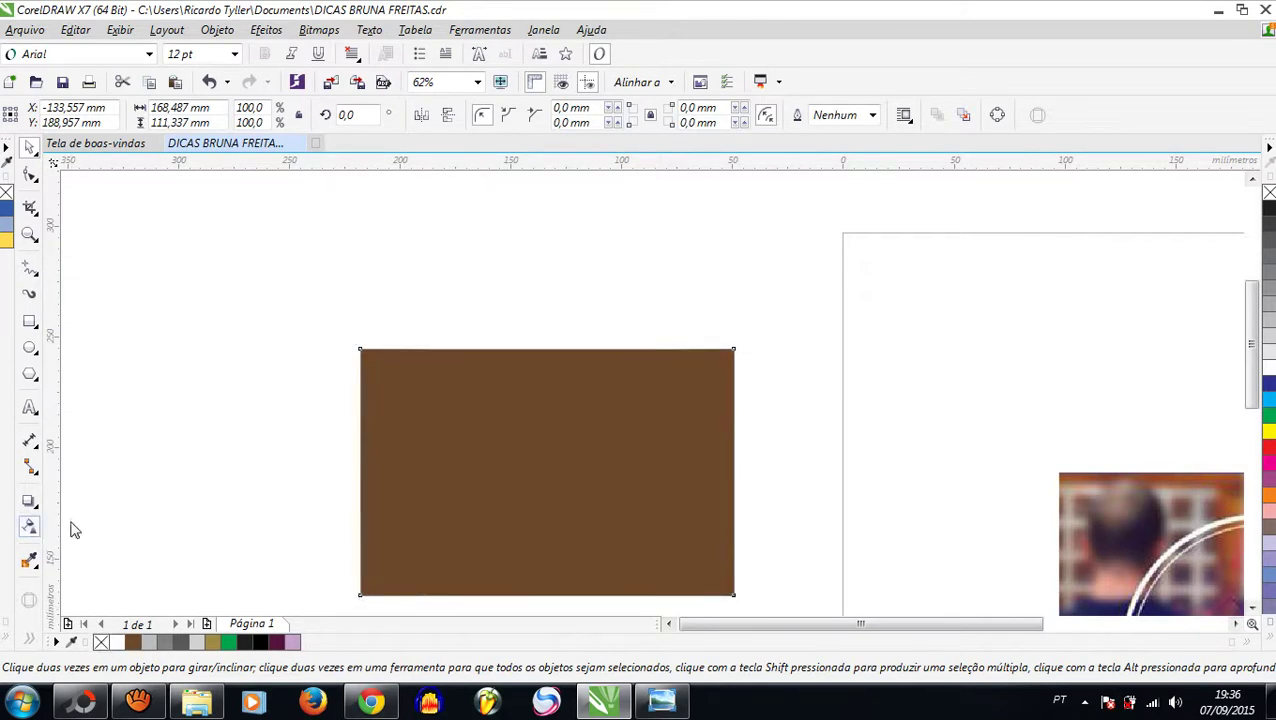
scroll(510, 428, down, 2)
scroll(540, 515, up, 2)
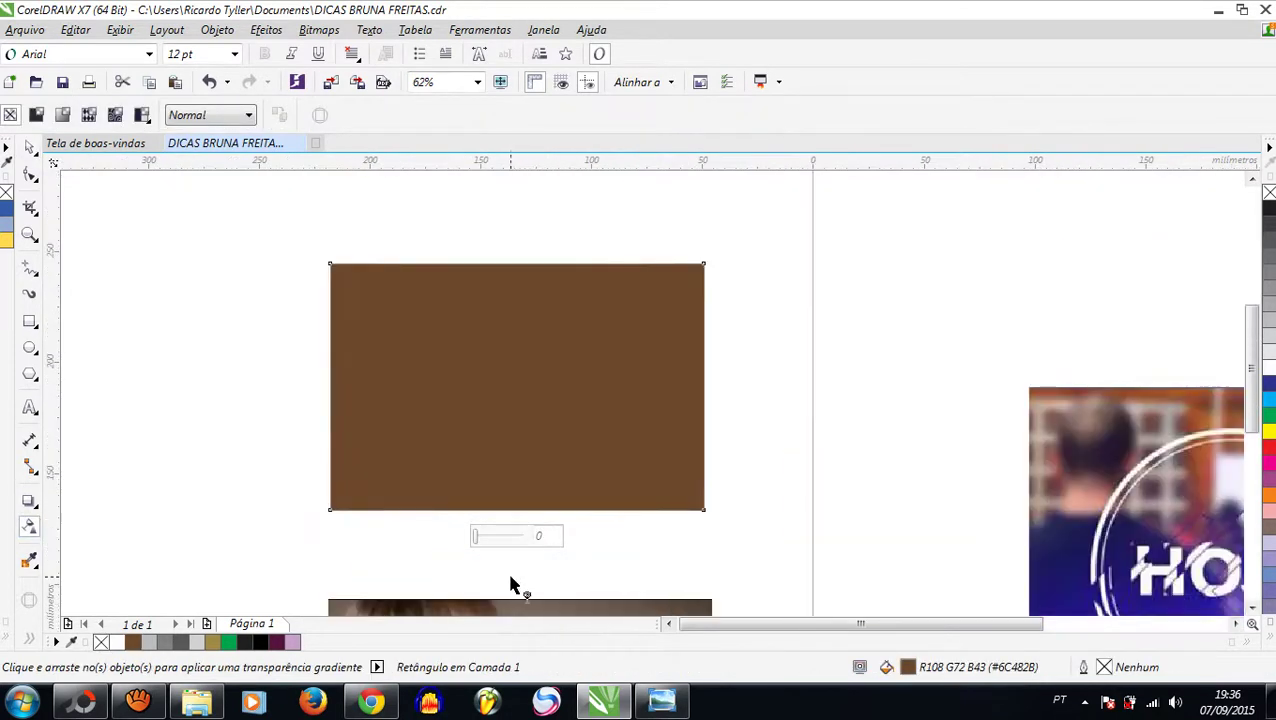
drag(510, 577, 510, 370)
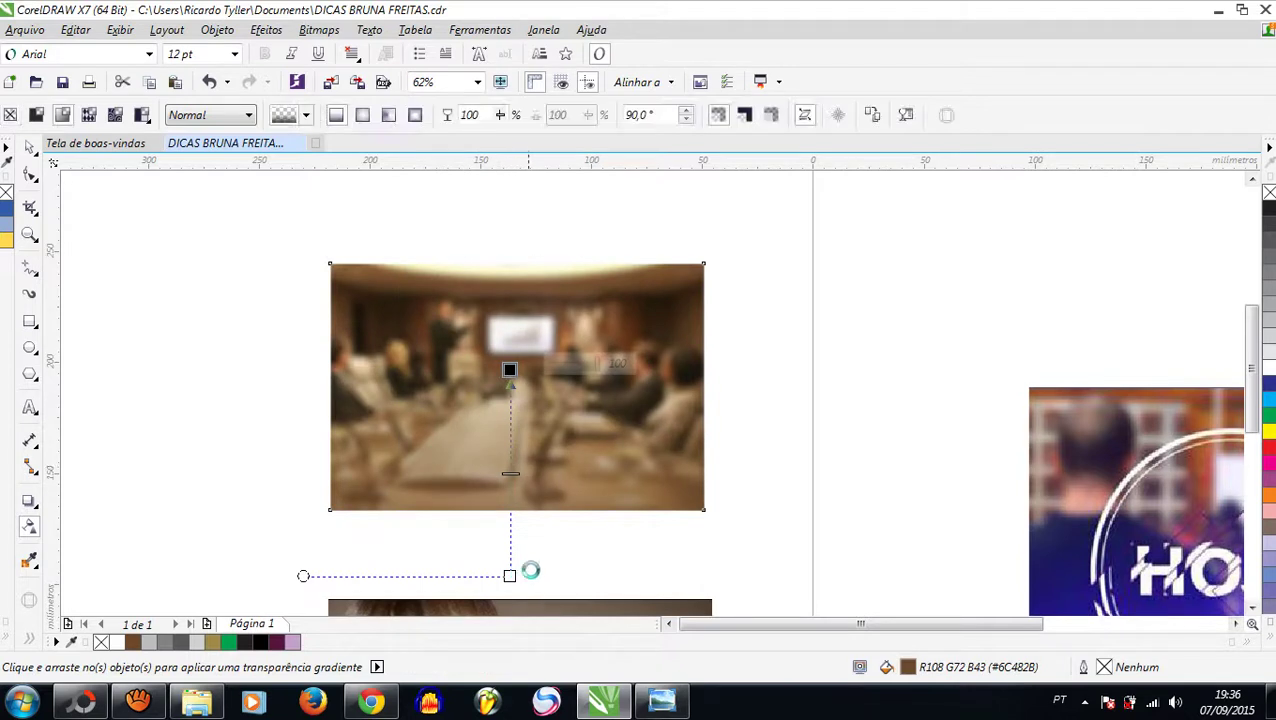
Adjust the overlay's transparency gradient to start just below the rectangle and end slightly higher, over the projection screen
drag(511, 577, 509, 530)
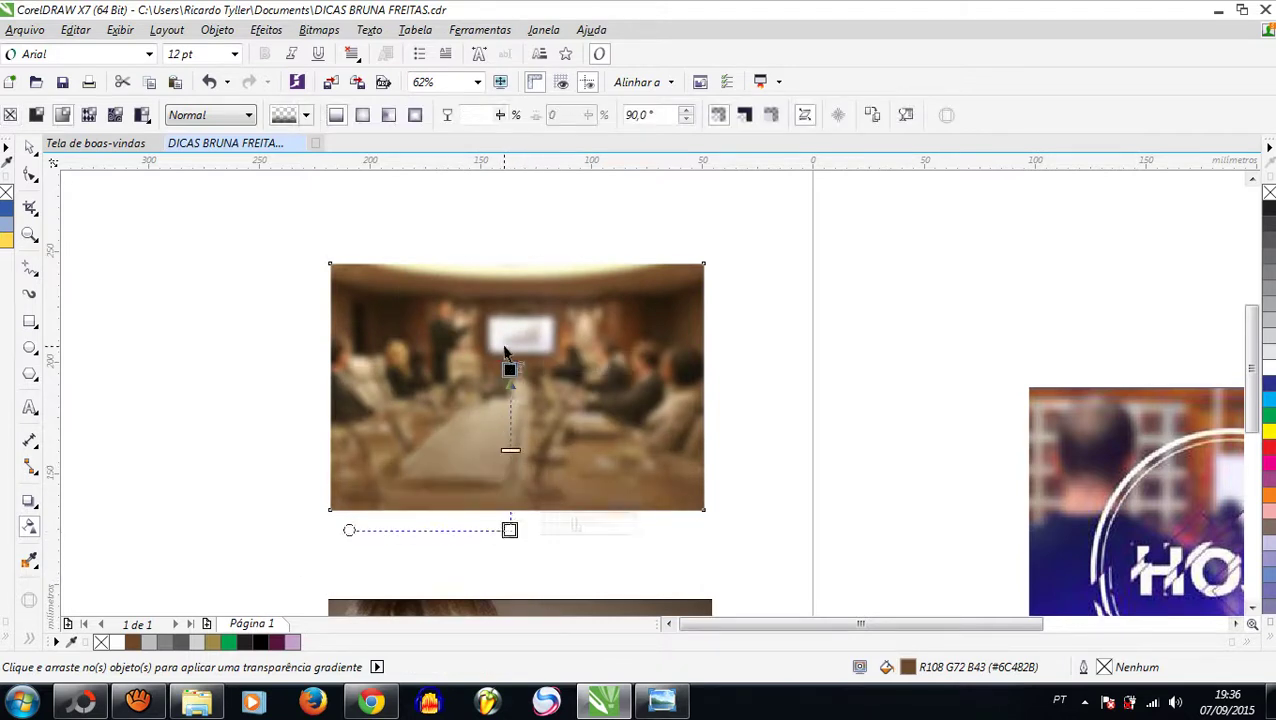
drag(509, 369, 509, 347)
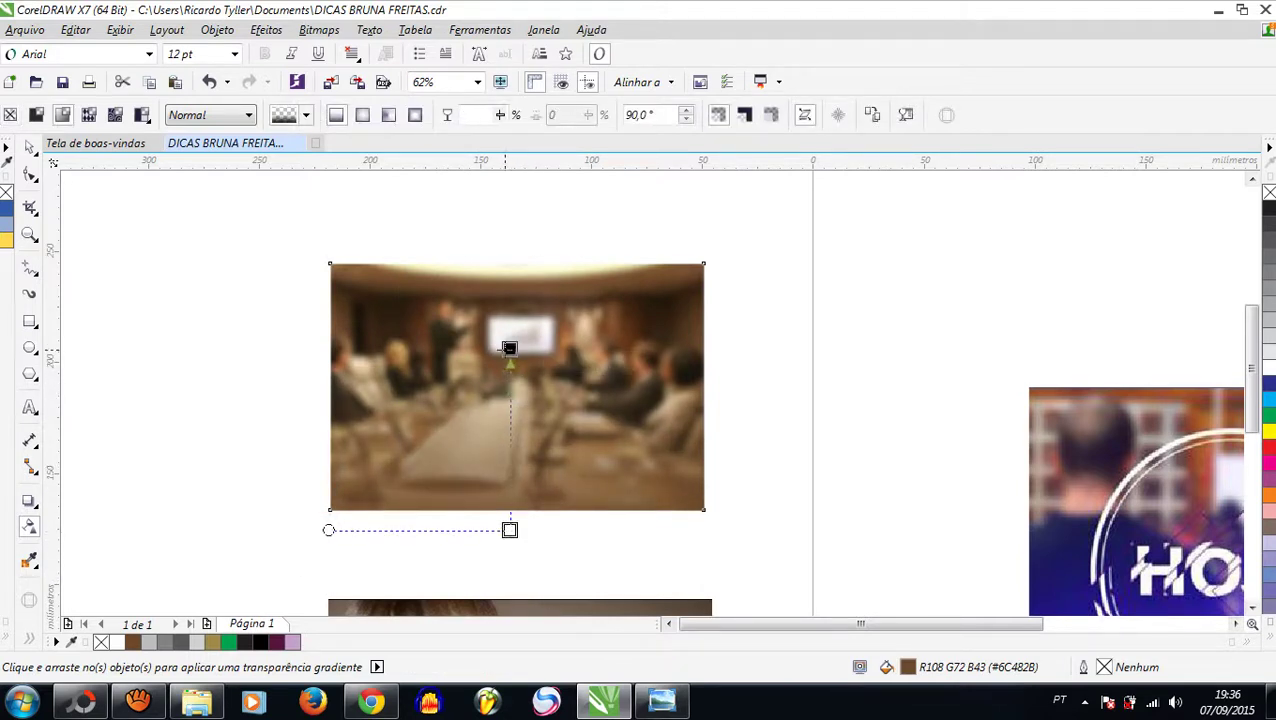
scroll(364, 397, down, 2)
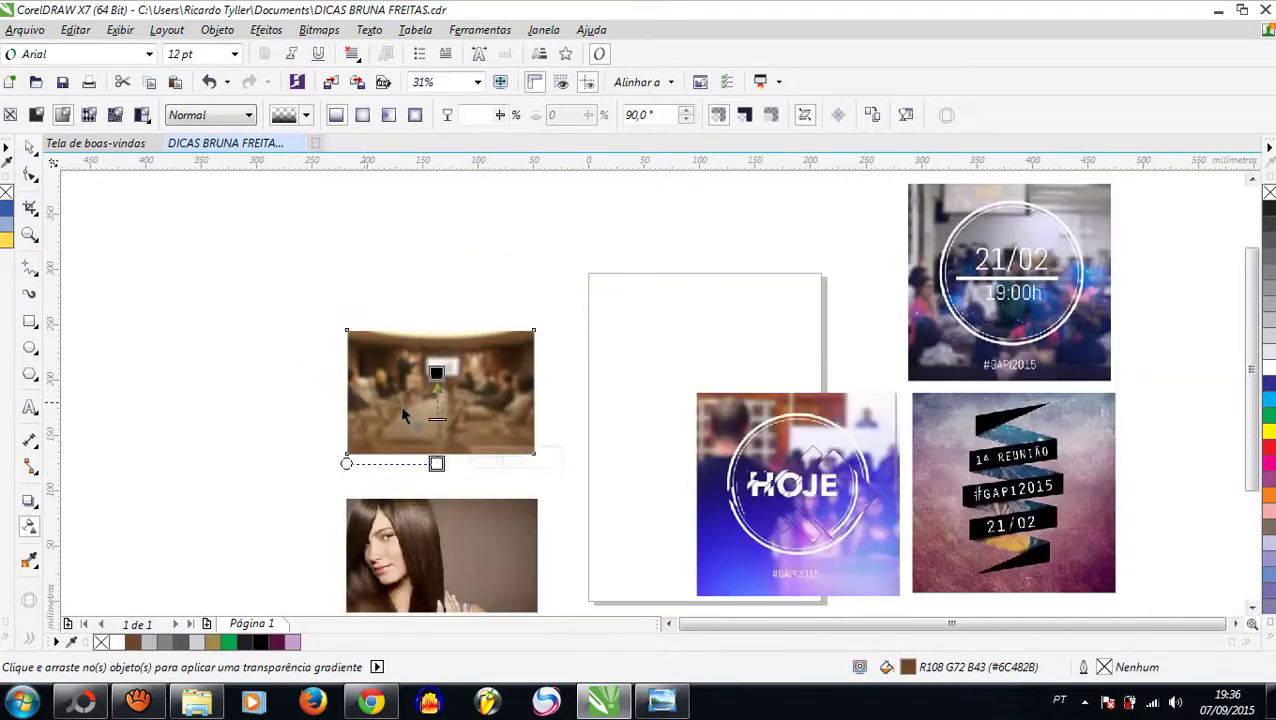
scroll(404, 416, up, 2)
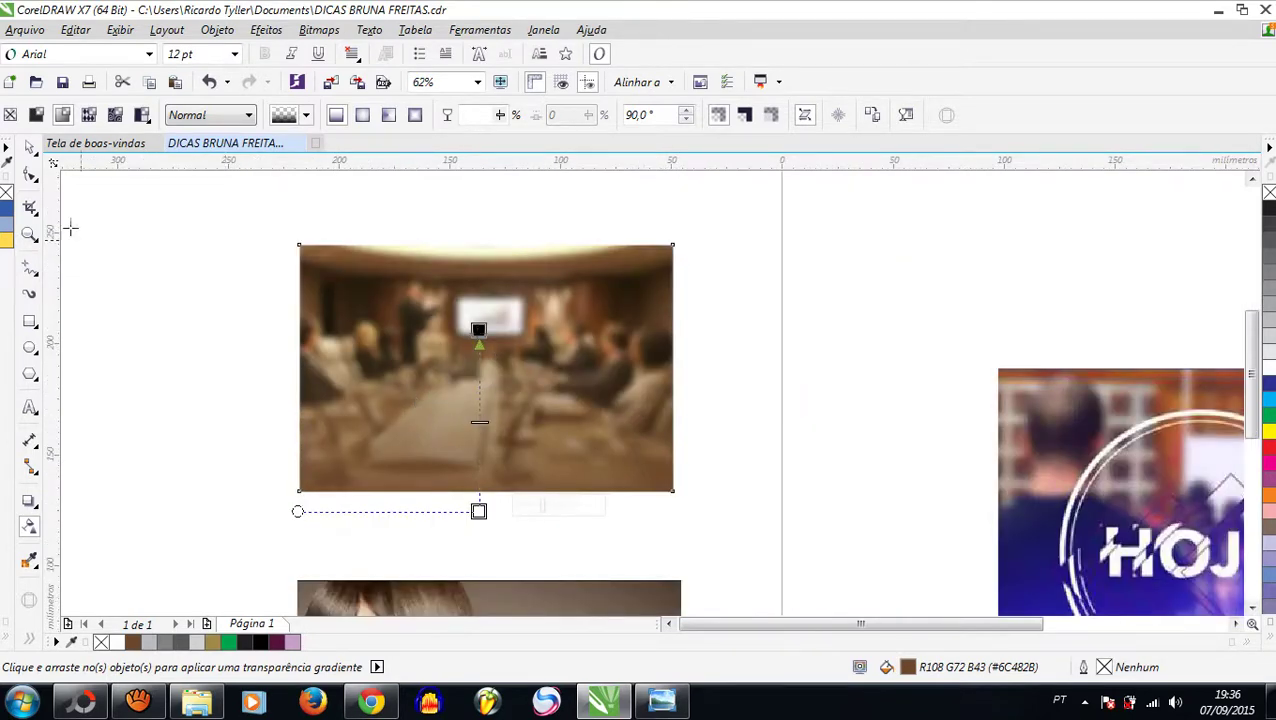
click(29, 147)
click(134, 304)
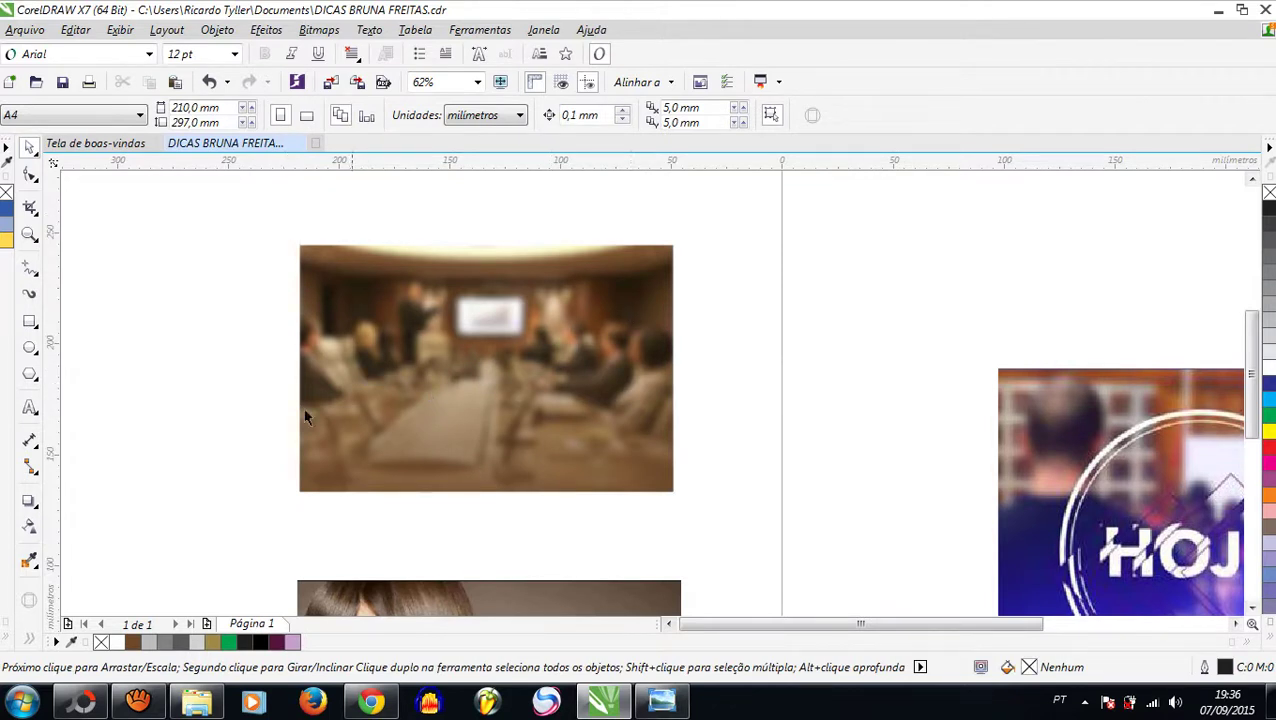
Draw a circle about 76 mm across over the middle of the photo, with a white outline and no fill
click(30, 347)
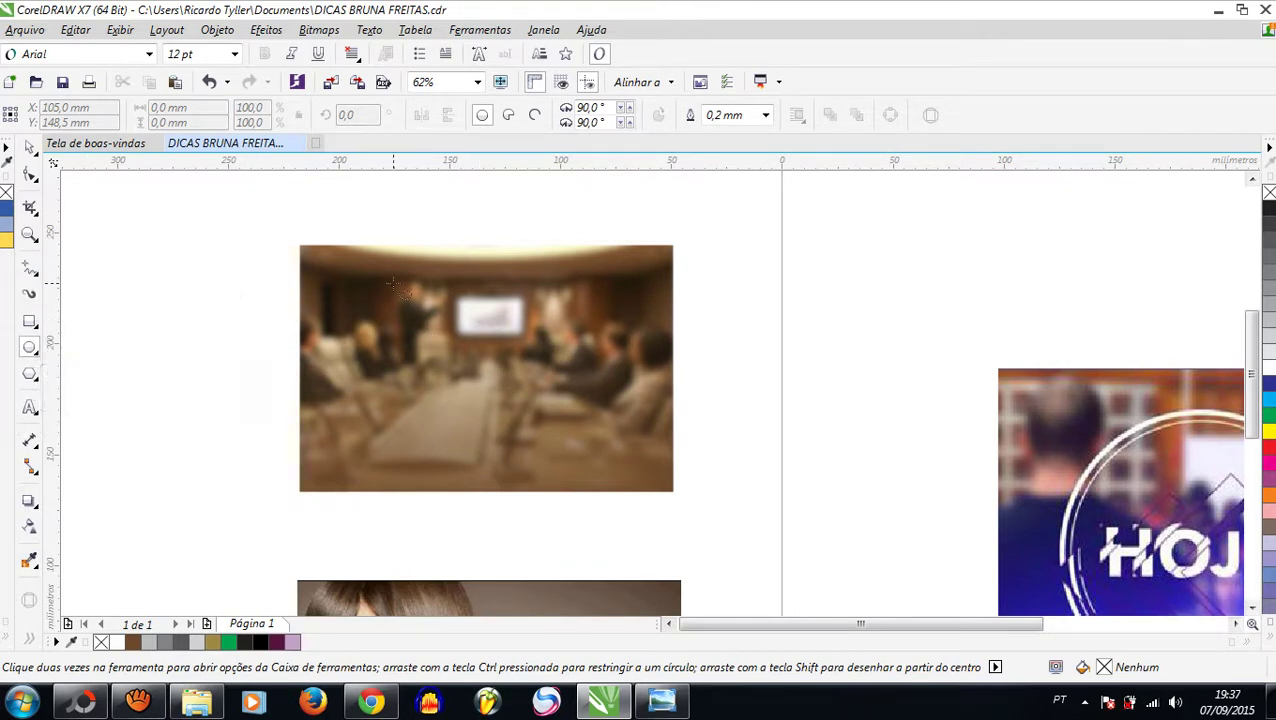
drag(392, 281, 562, 432)
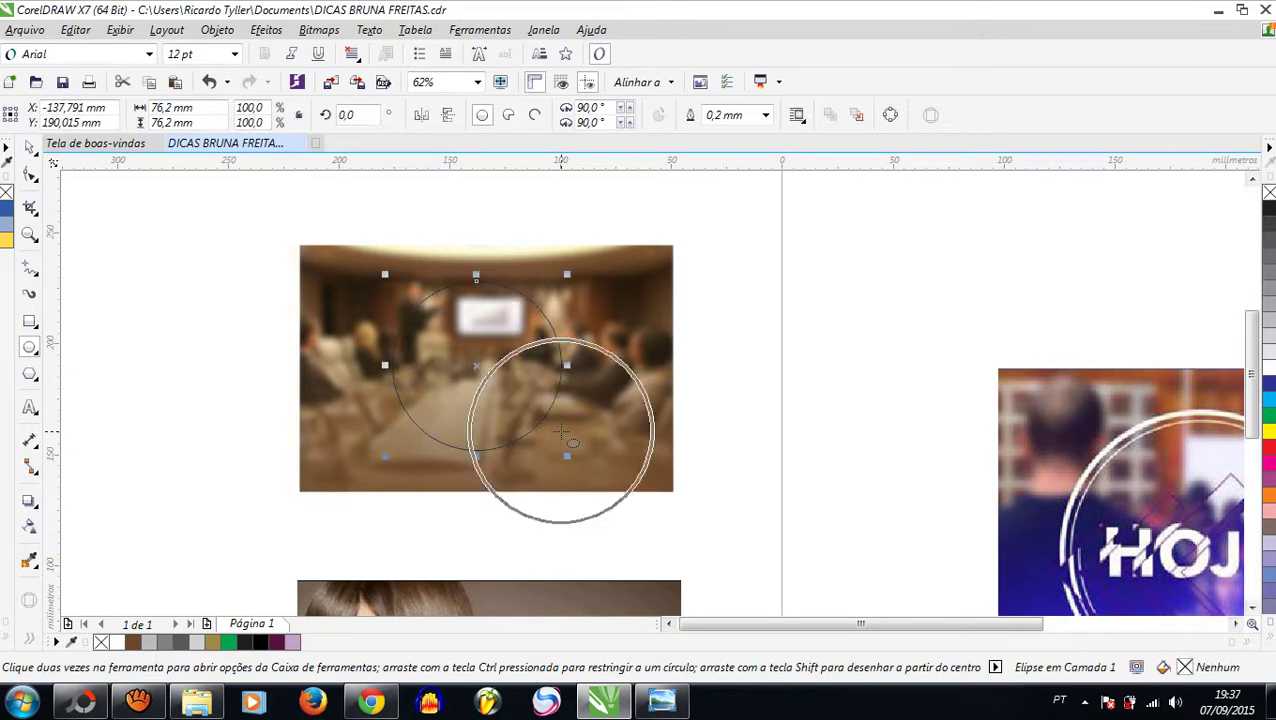
click(30, 148)
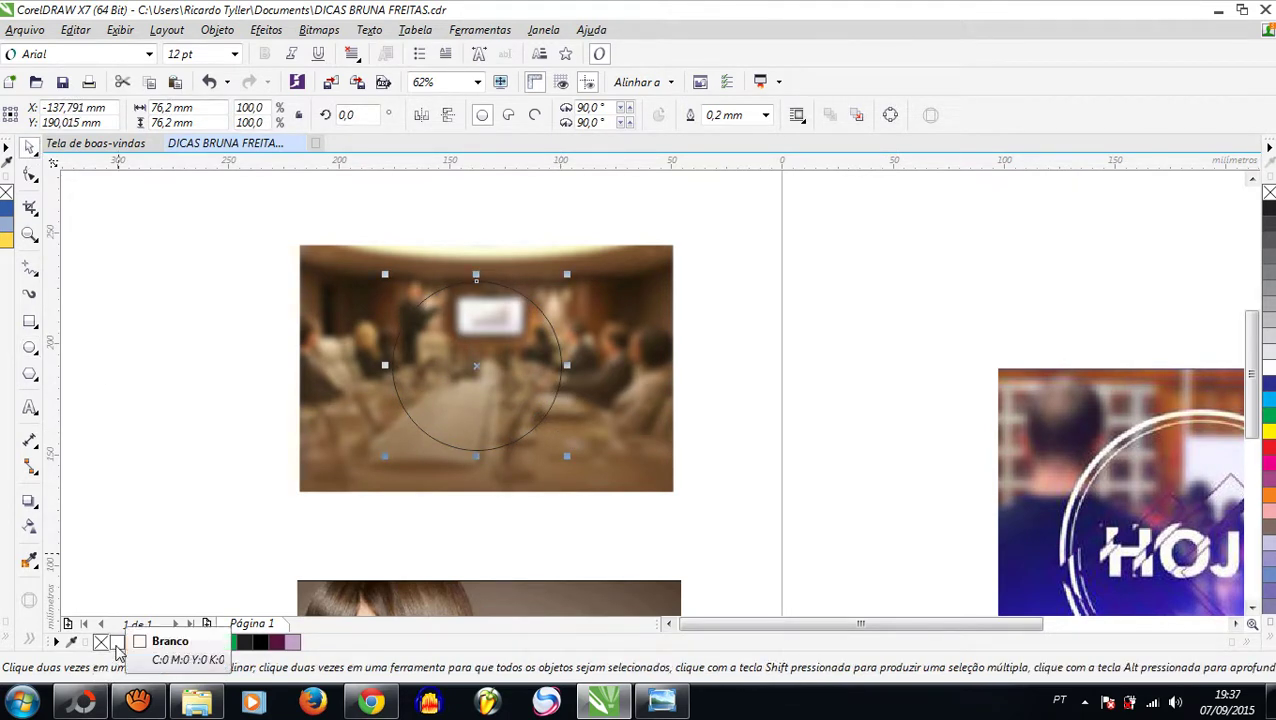
right_click(117, 648)
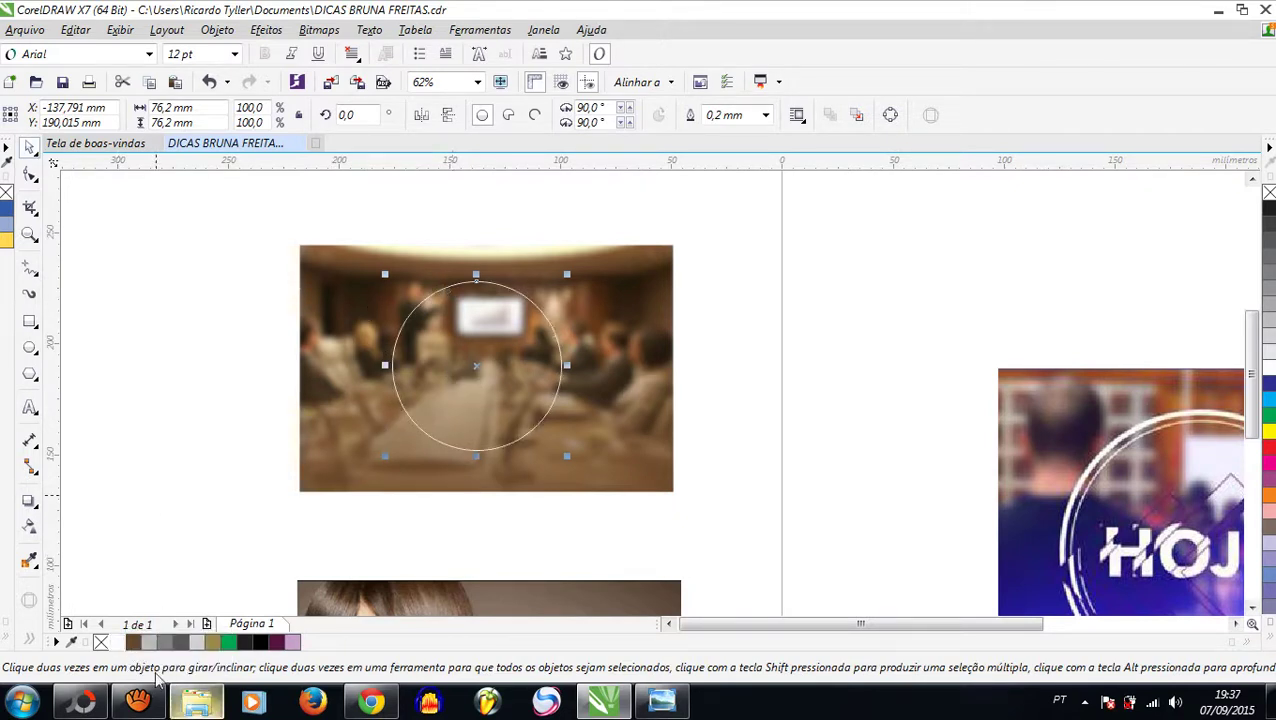
click(117, 645)
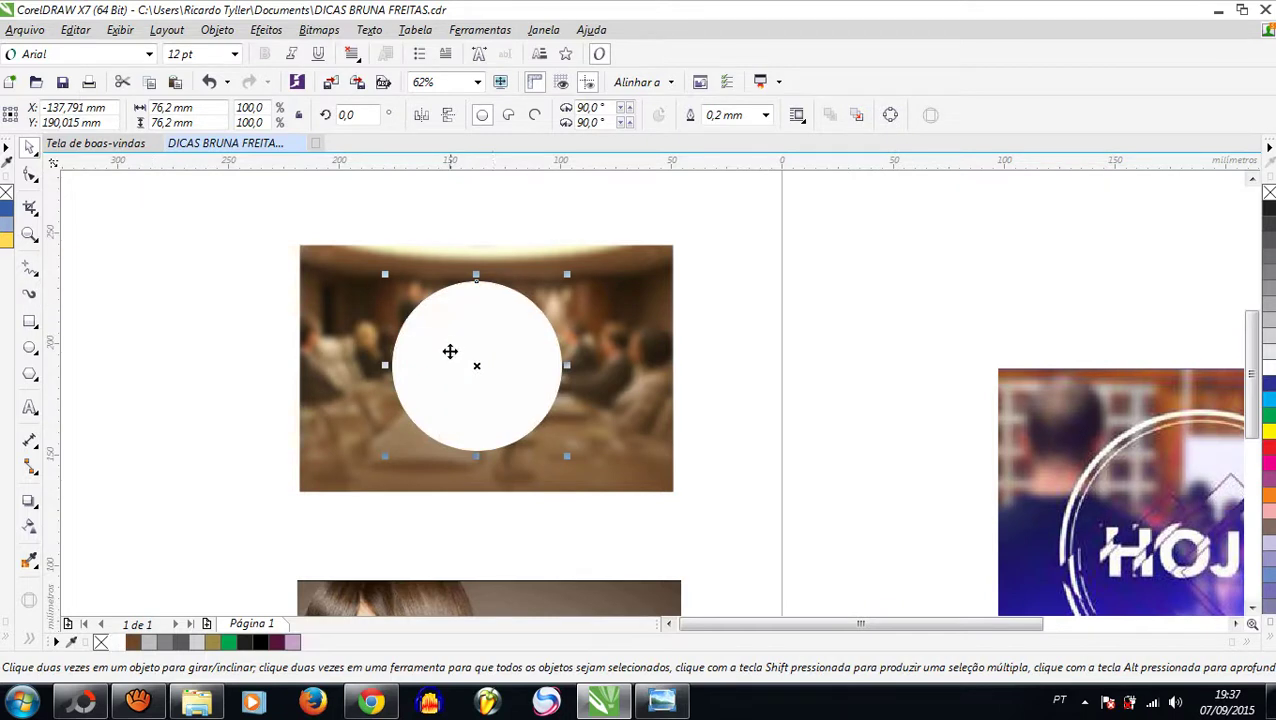
key(ctrl+z)
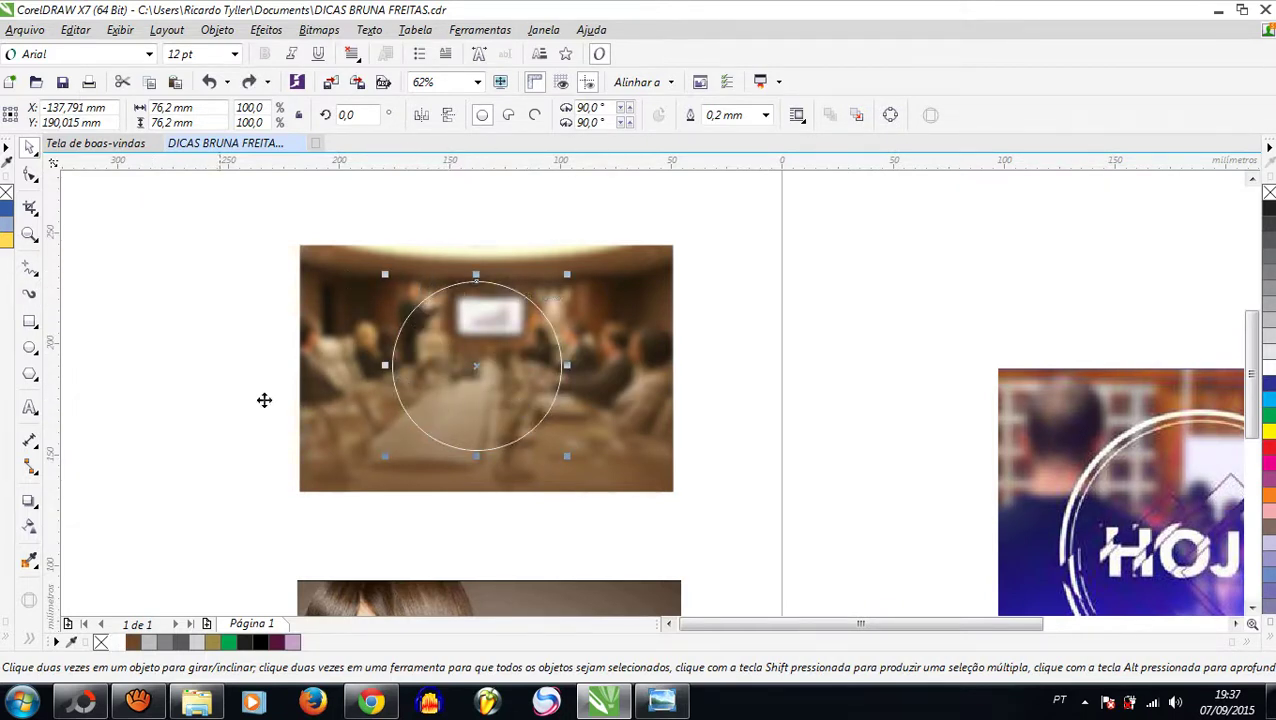
Set the circle's outline width to 2.0 mm and enlarge the circle from its centre to about 81 mm
scroll(449, 287, up, 2)
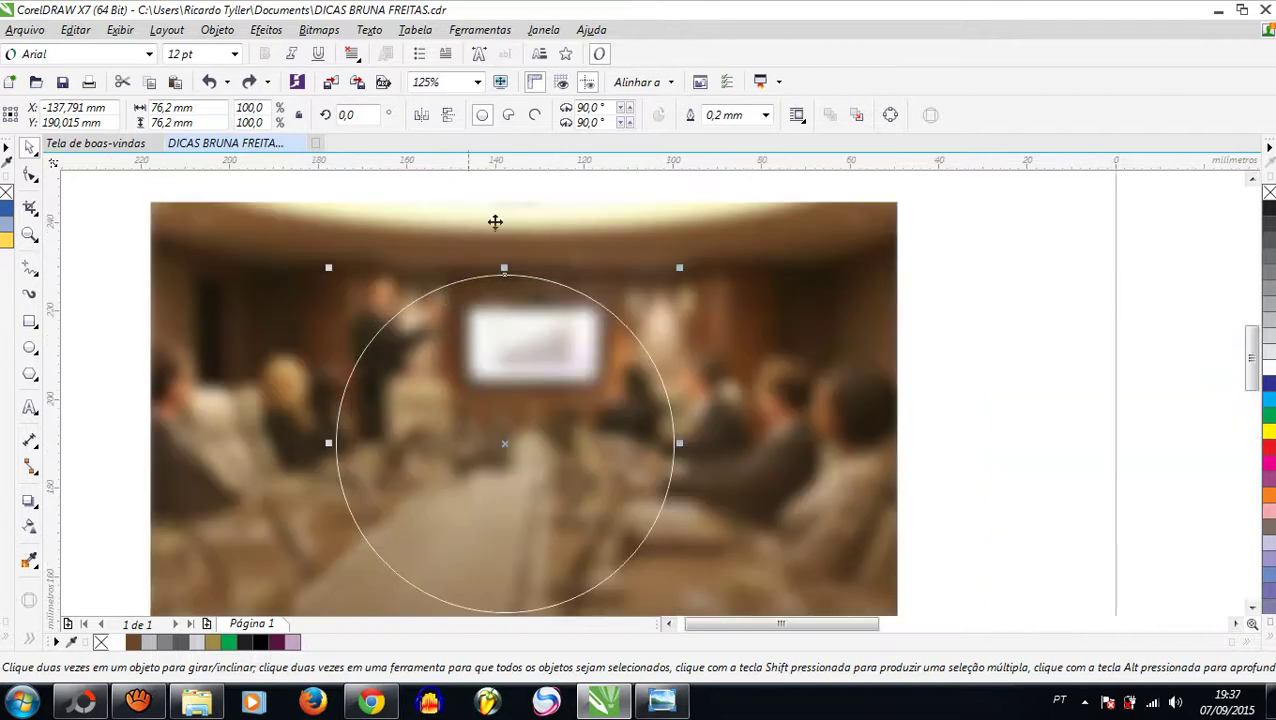
click(766, 116)
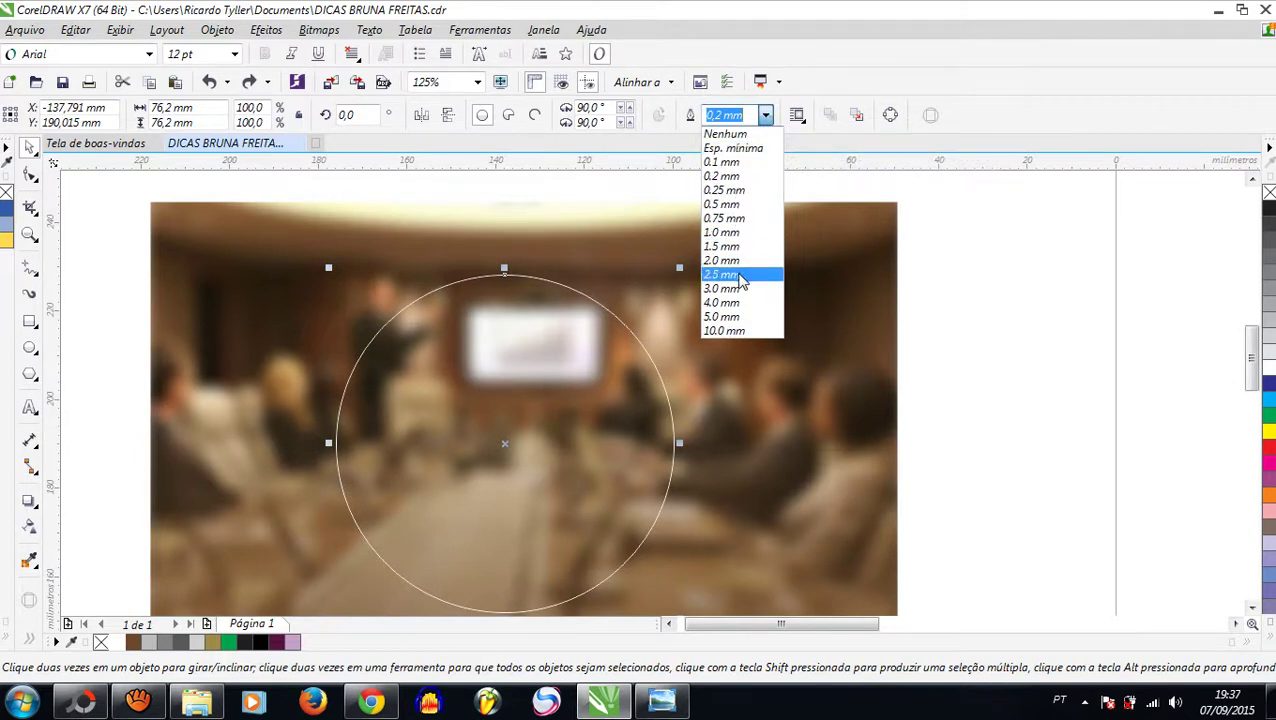
click(735, 261)
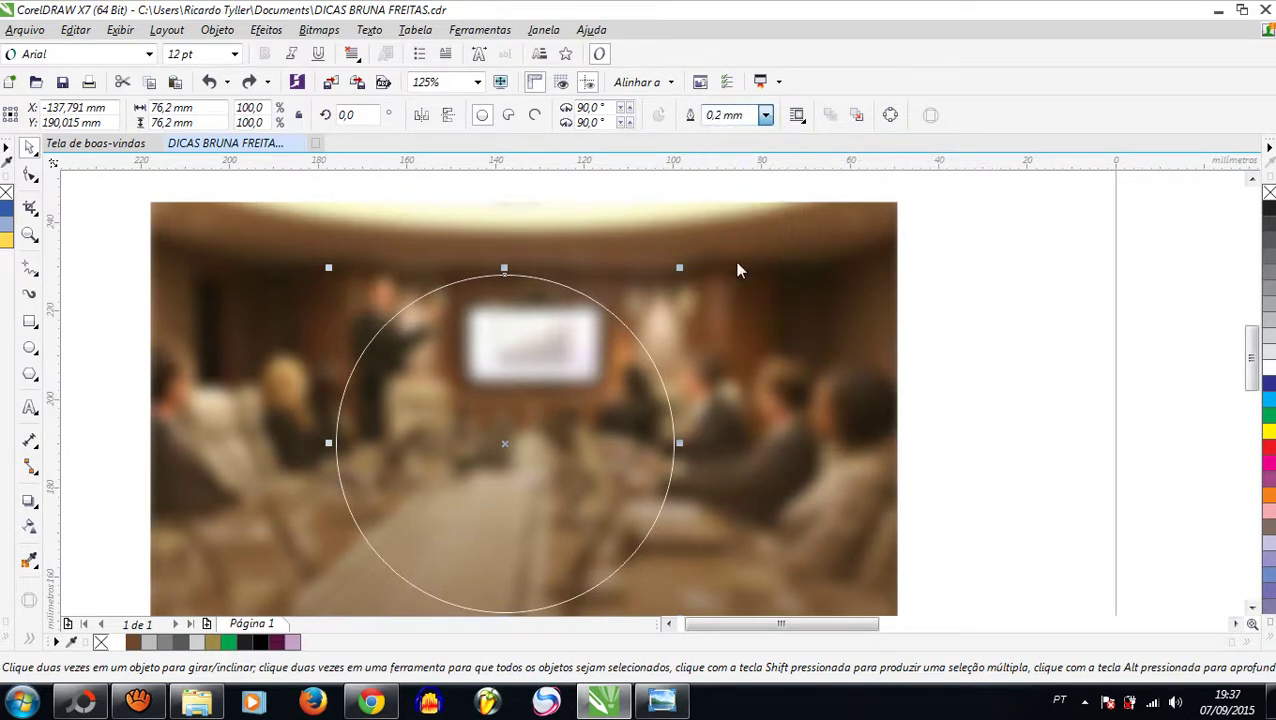
scroll(591, 318, down, 2)
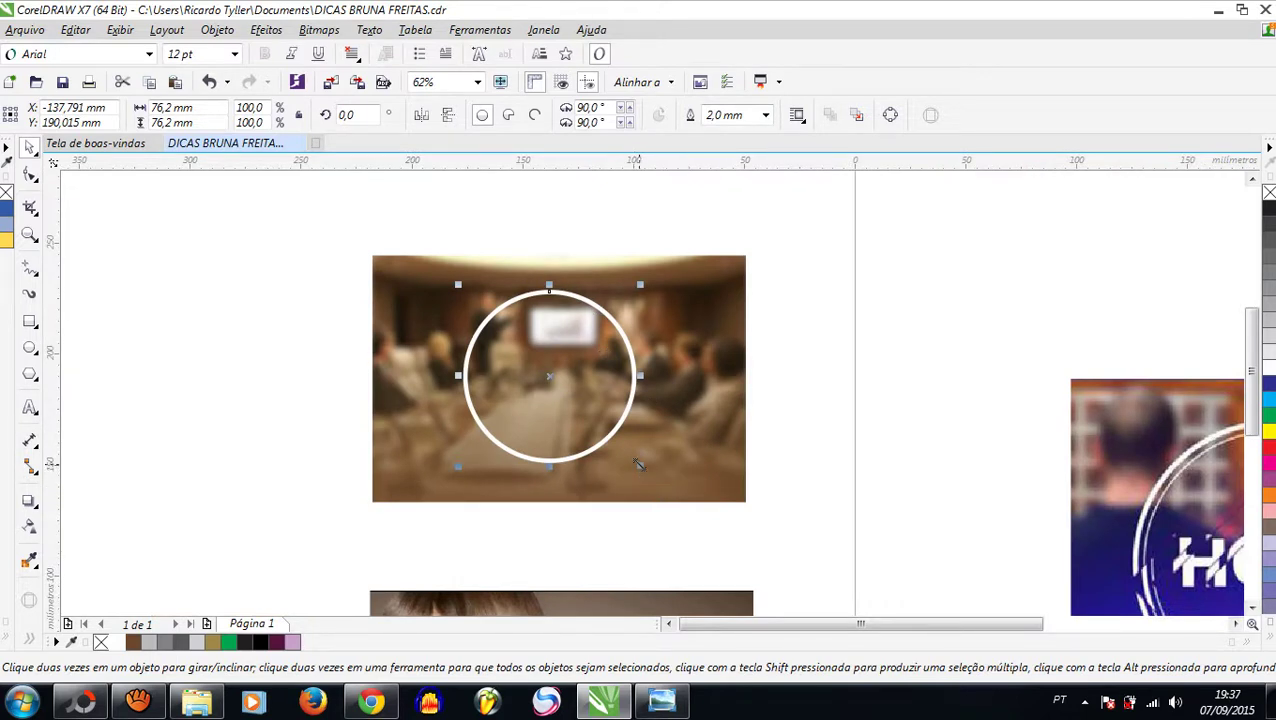
mouse_move(639, 464)
mouse_down()
mouse_move(653, 479)
mouse_move(644, 473)
mouse_up()
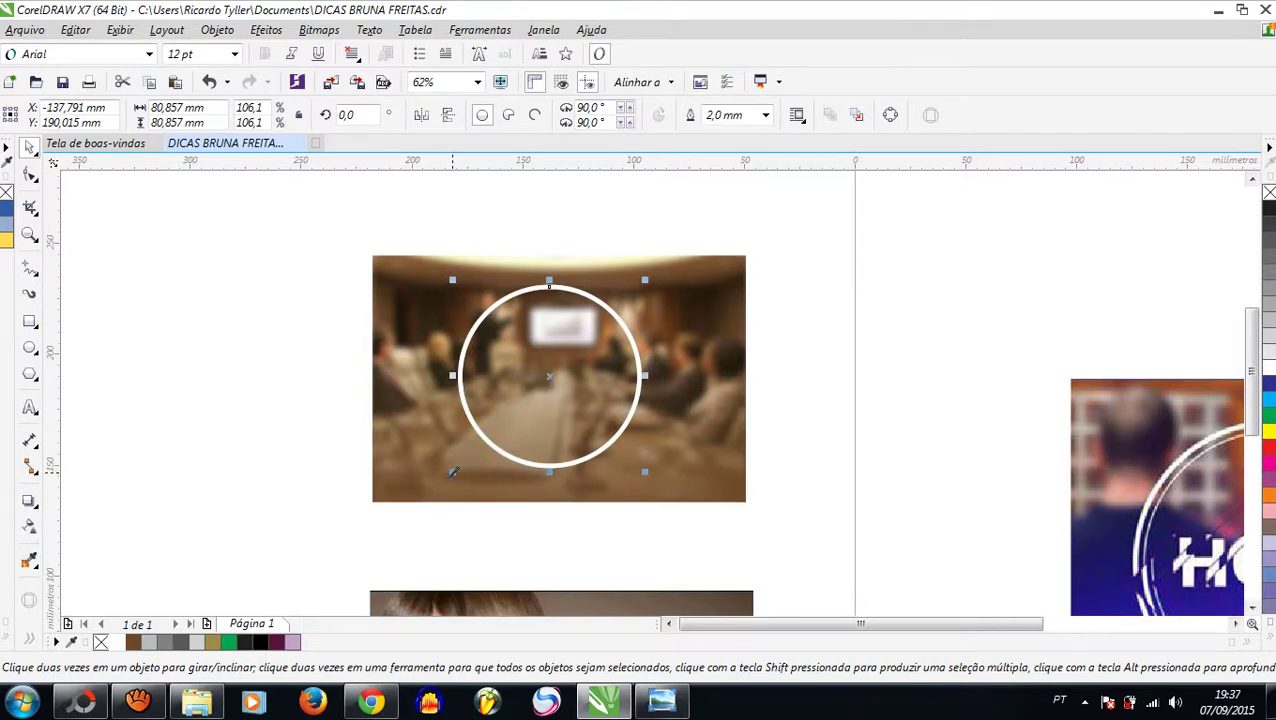
Make a smaller concentric copy of the circle about 74 mm across and set its outline width to 0.5 mm
scroll(455, 471, up, 1)
scroll(462, 470, down, 1)
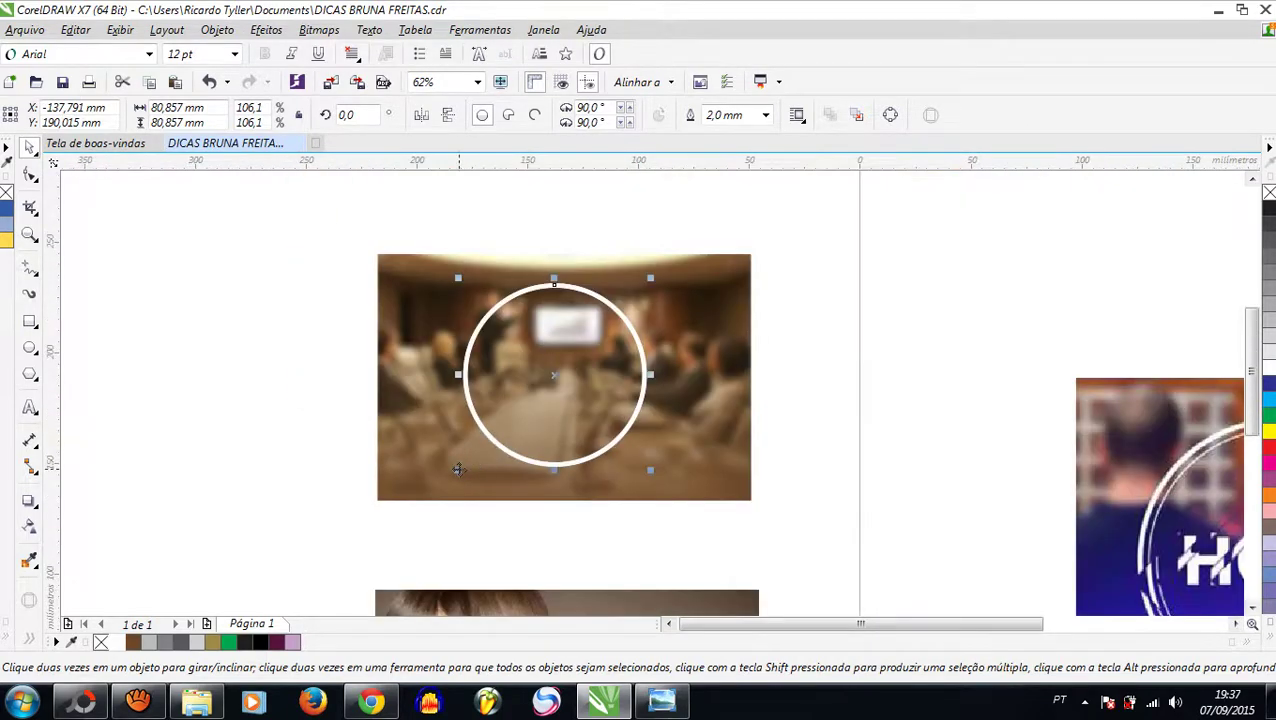
drag(457, 471, 465, 471)
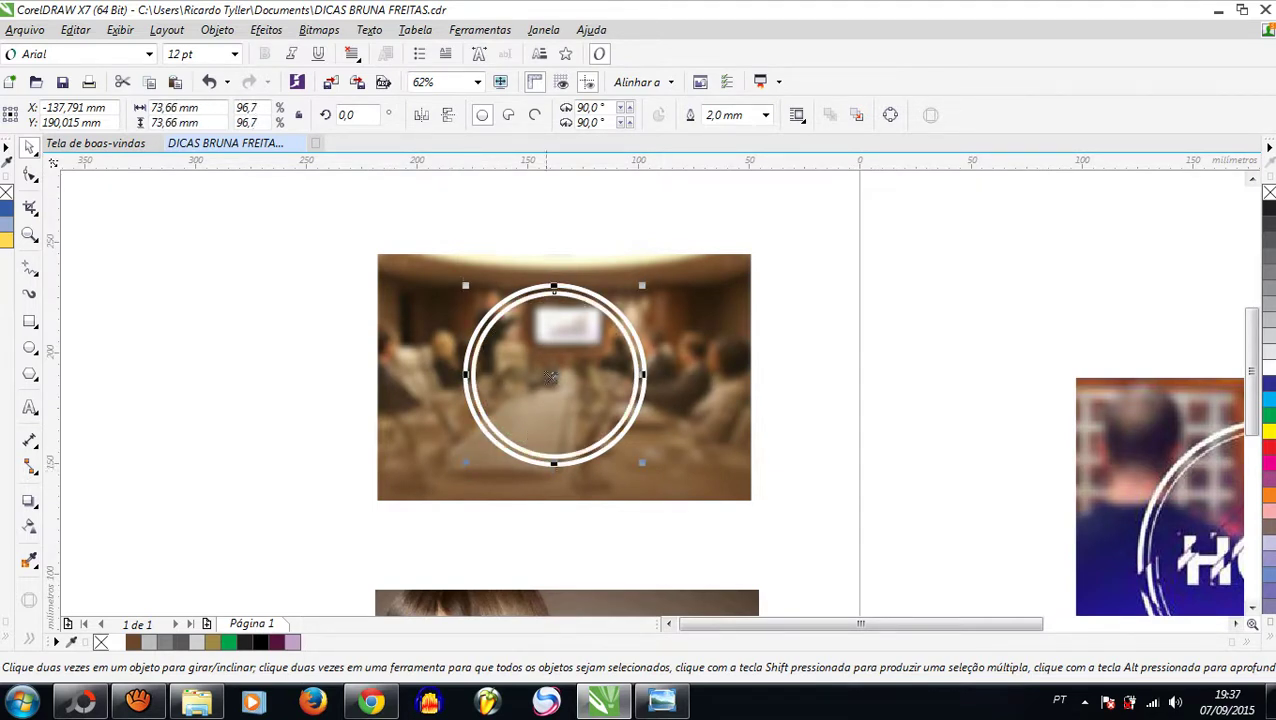
scroll(584, 322, up, 2)
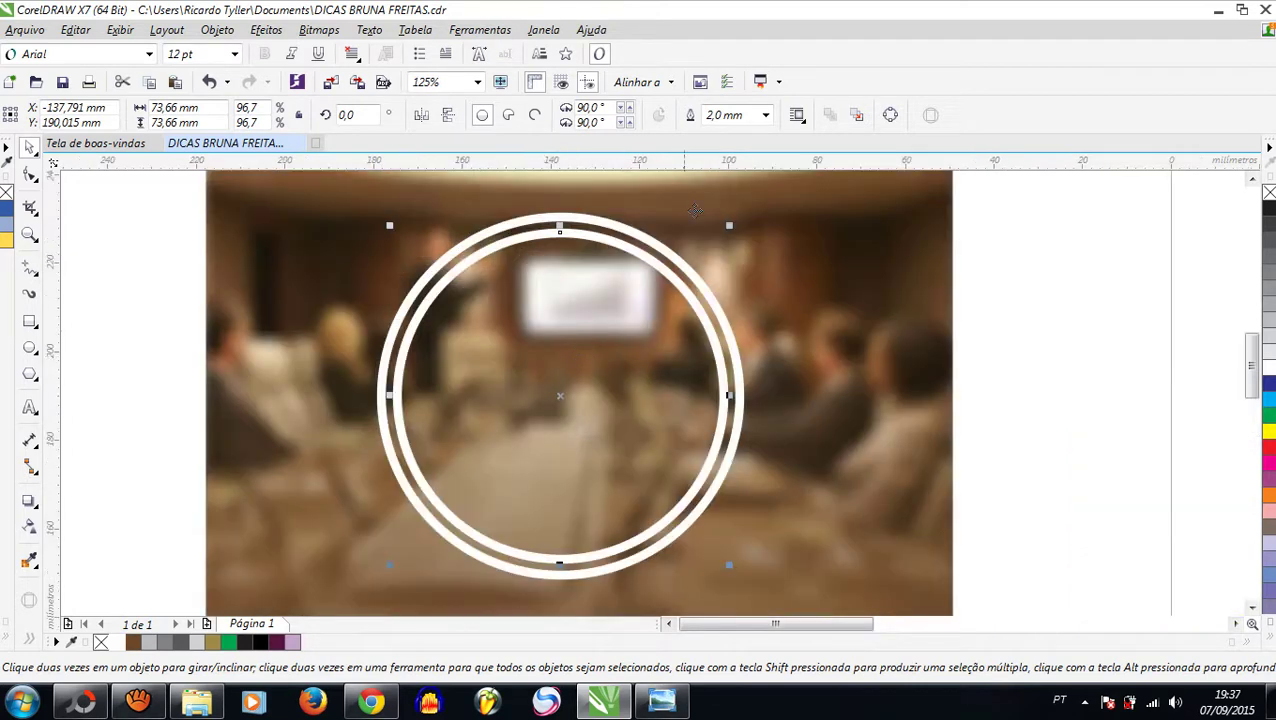
click(768, 117)
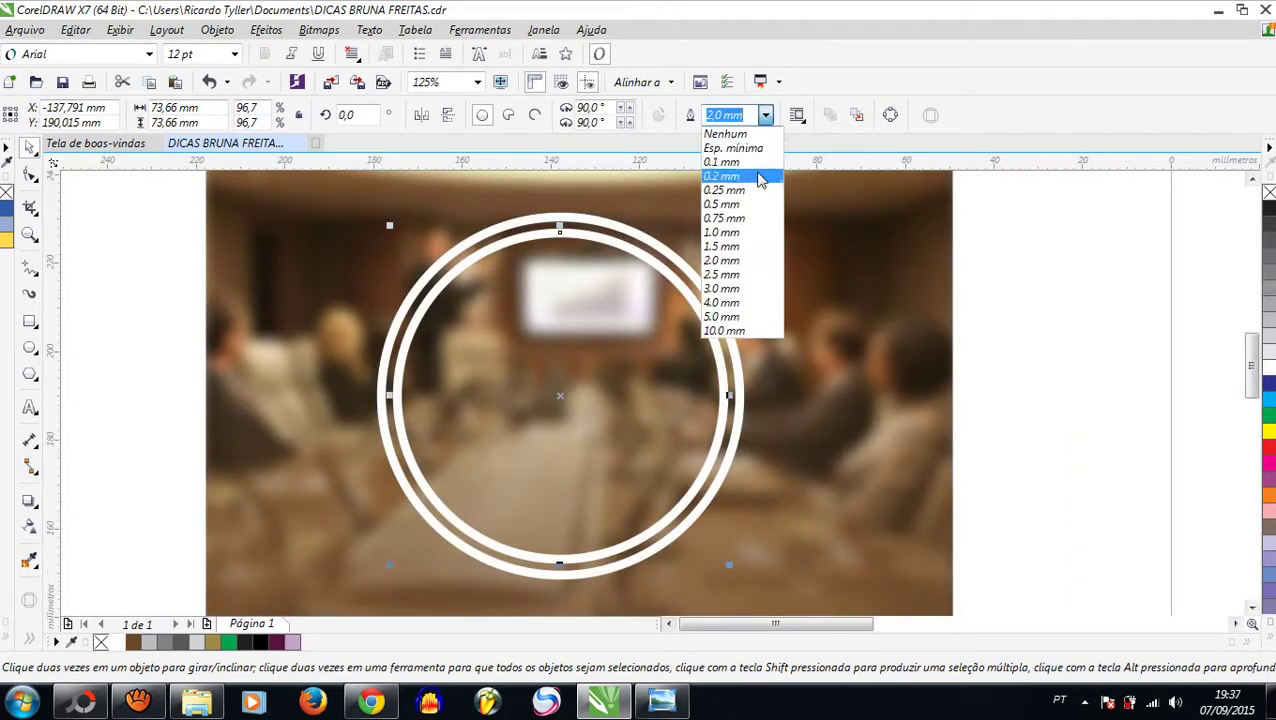
click(746, 205)
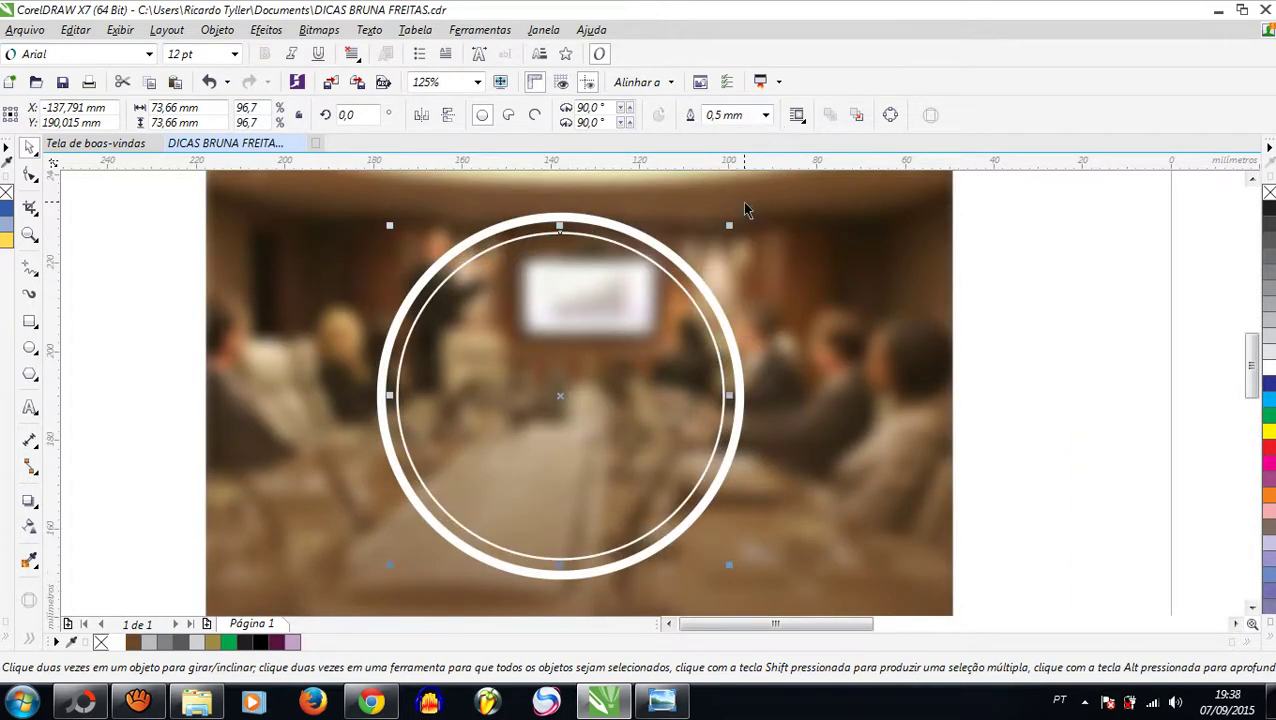
Enlarge the thin inner circle slightly from its centre to narrow the gap to the thick ring
scroll(422, 310, down, 2)
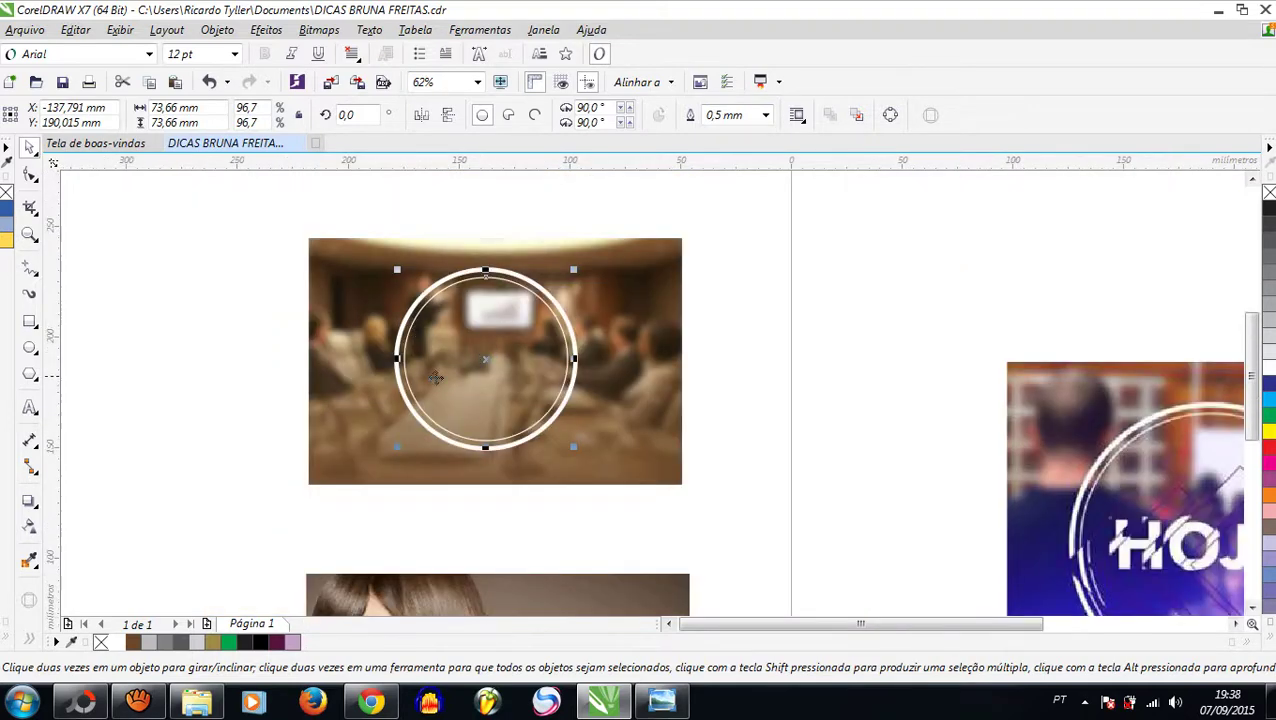
scroll(400, 480, up, 2)
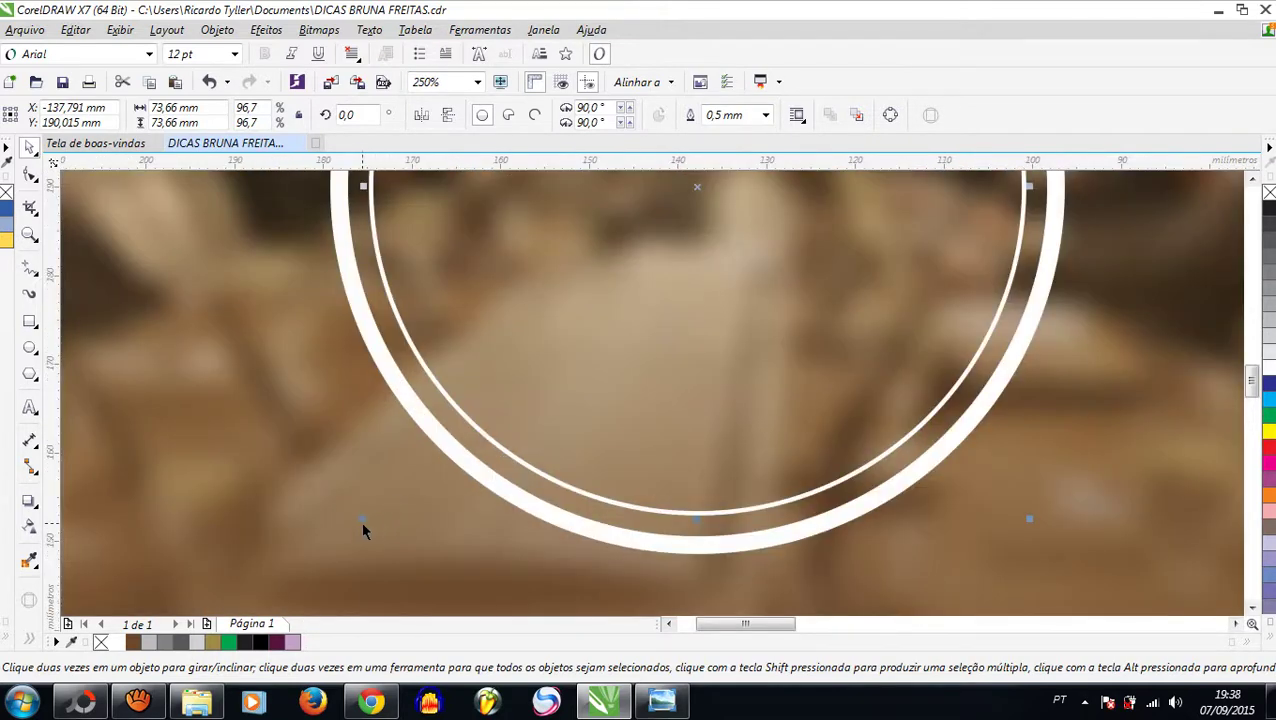
drag(363, 521, 348, 529)
scroll(355, 525, down, 1)
click(1043, 340)
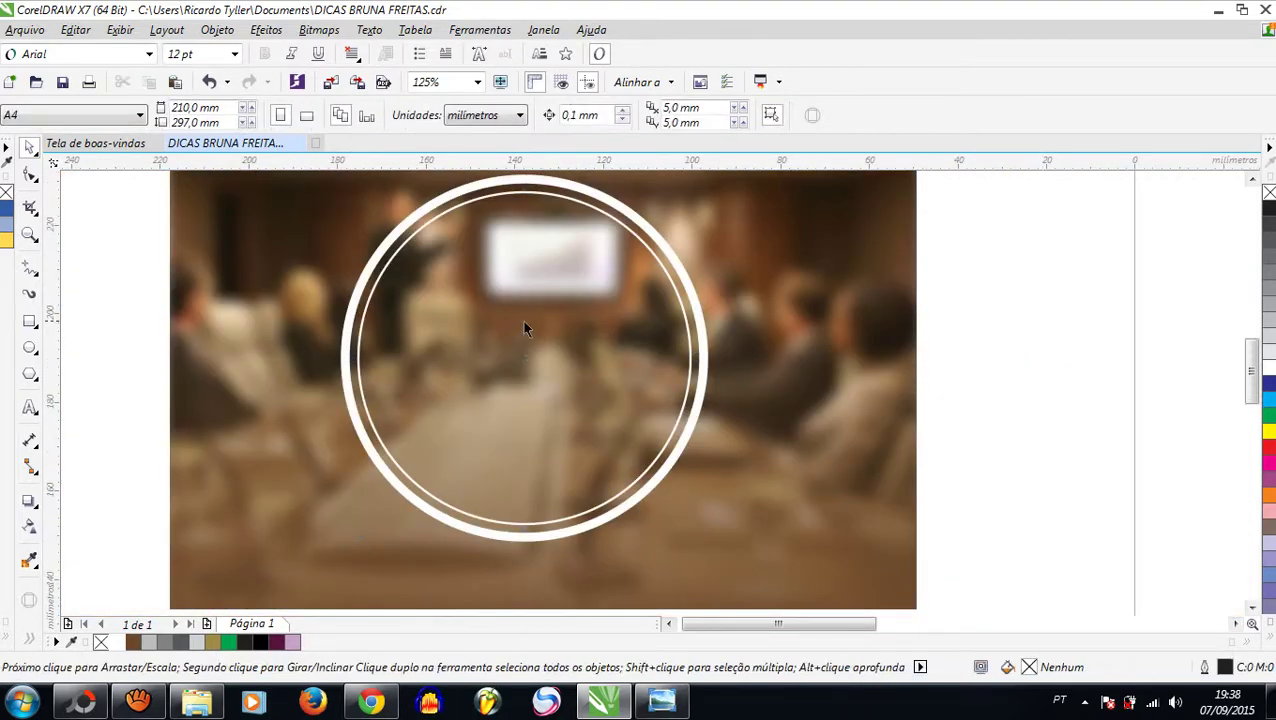
Draw a horizontal straight line about 55 mm long across the middle of the inner circle and colour it white
click(30, 272)
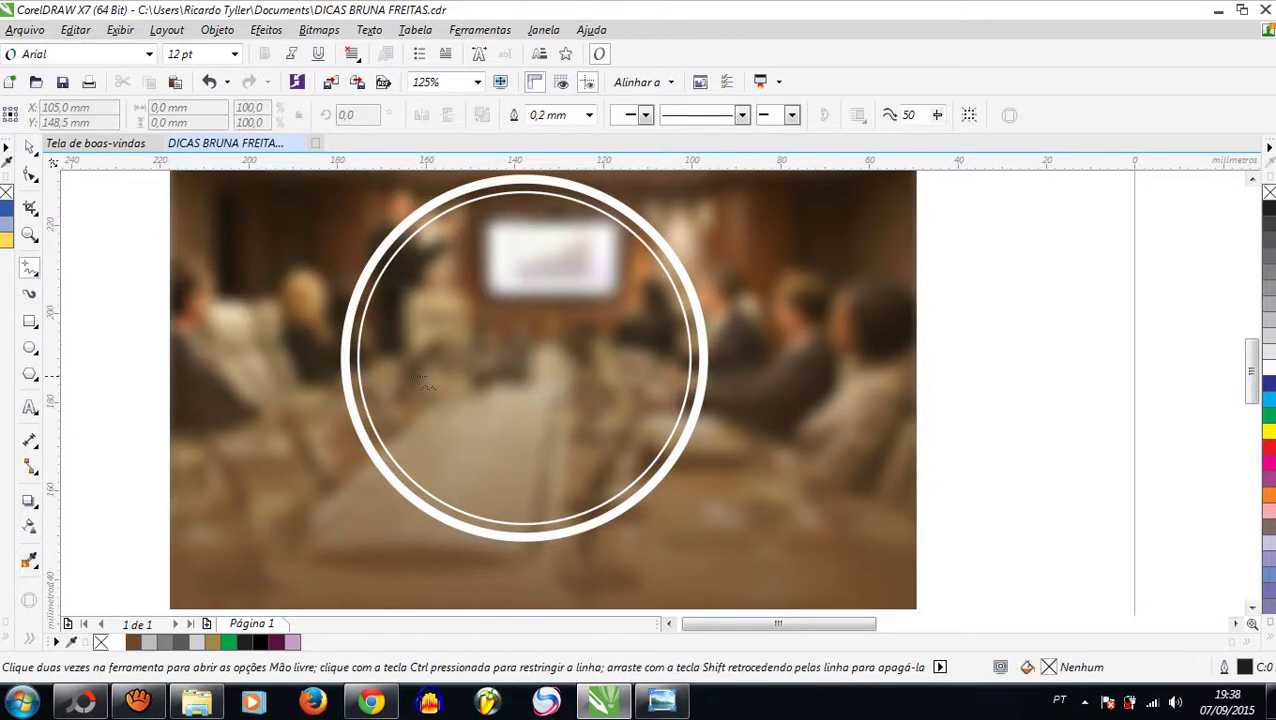
click(398, 358)
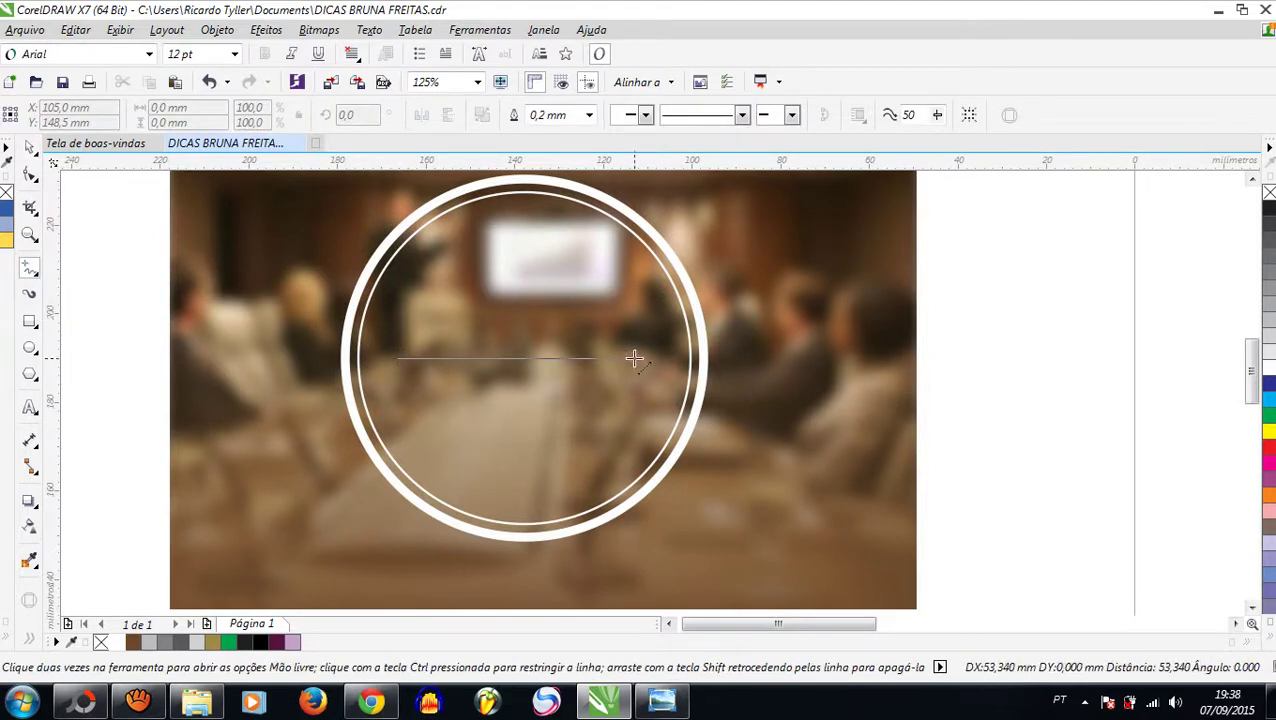
click(643, 358)
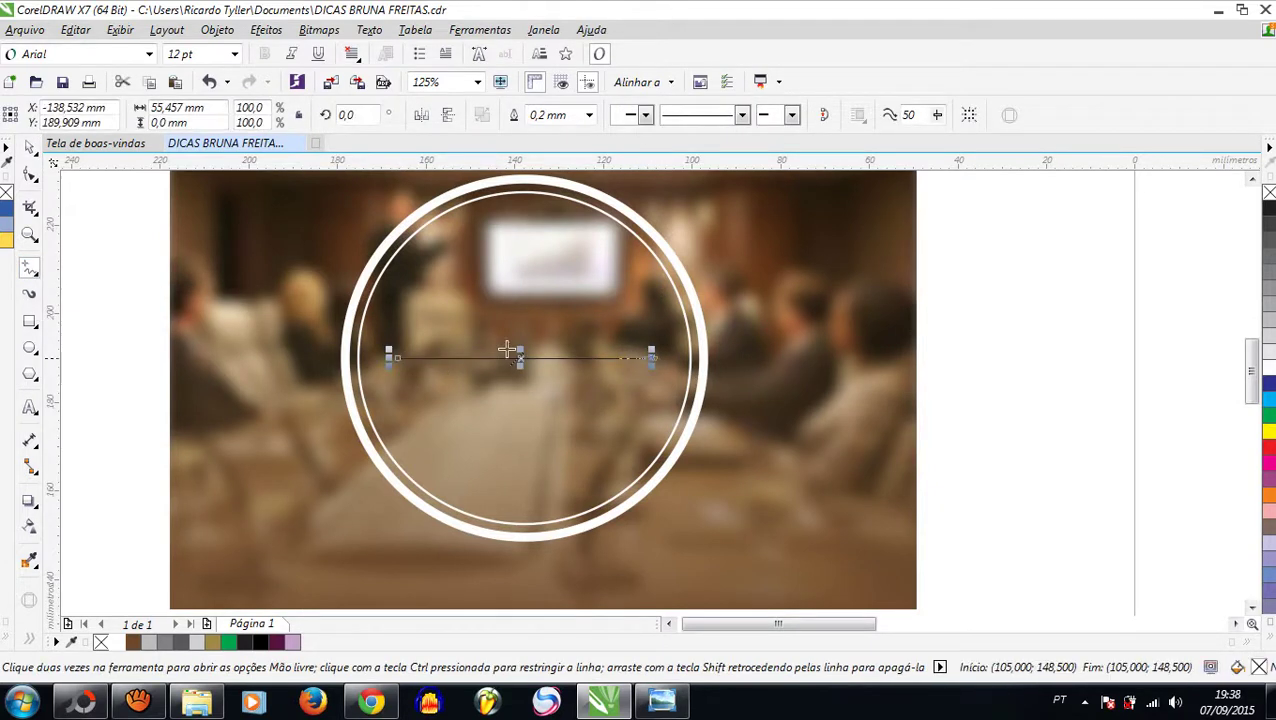
click(30, 150)
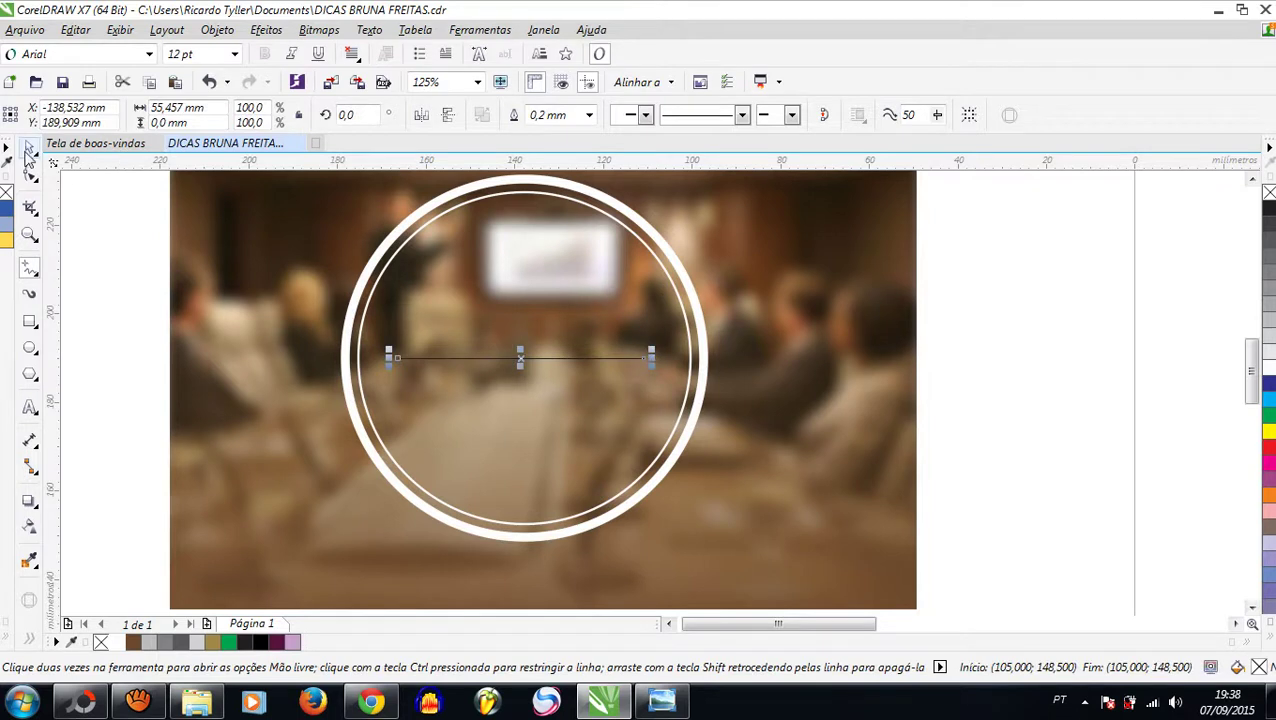
right_click(118, 642)
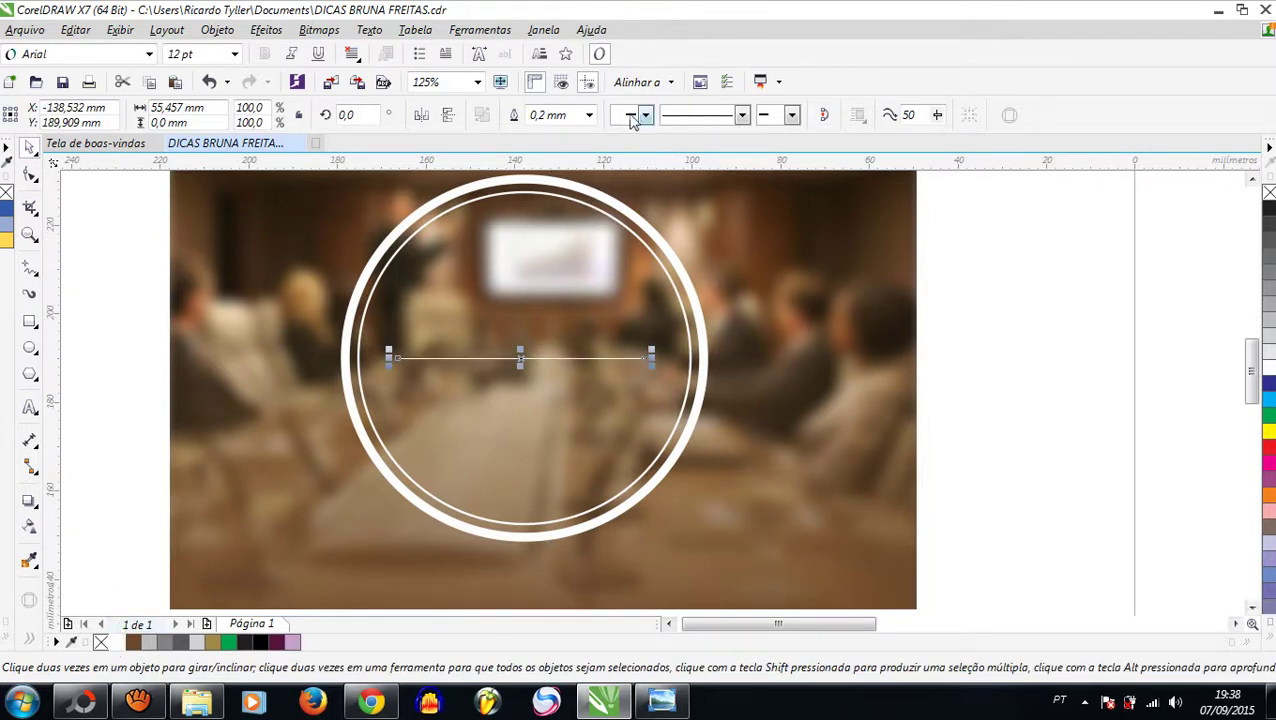
Set the white horizontal line's thickness to 2.0 mm and deselect it
click(589, 115)
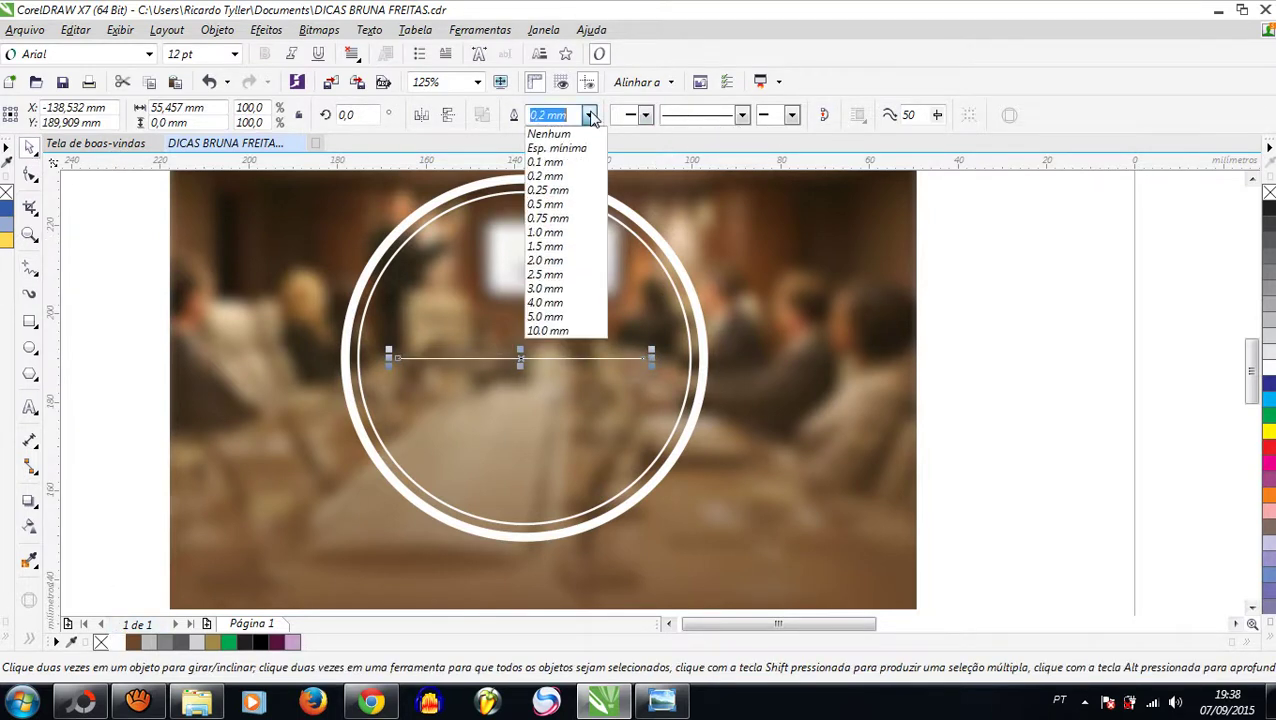
click(560, 260)
scroll(660, 350, down, 3)
scroll(660, 350, down, 3)
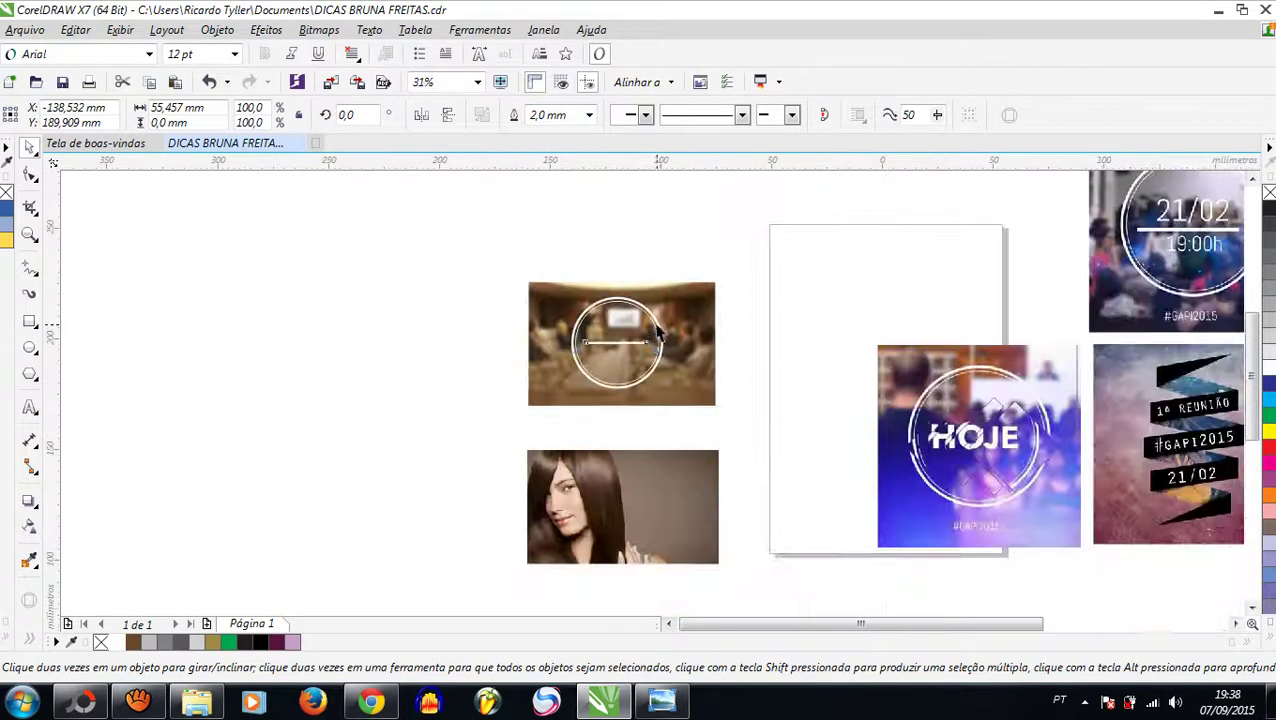
scroll(336, 330, up, 3)
click(336, 330)
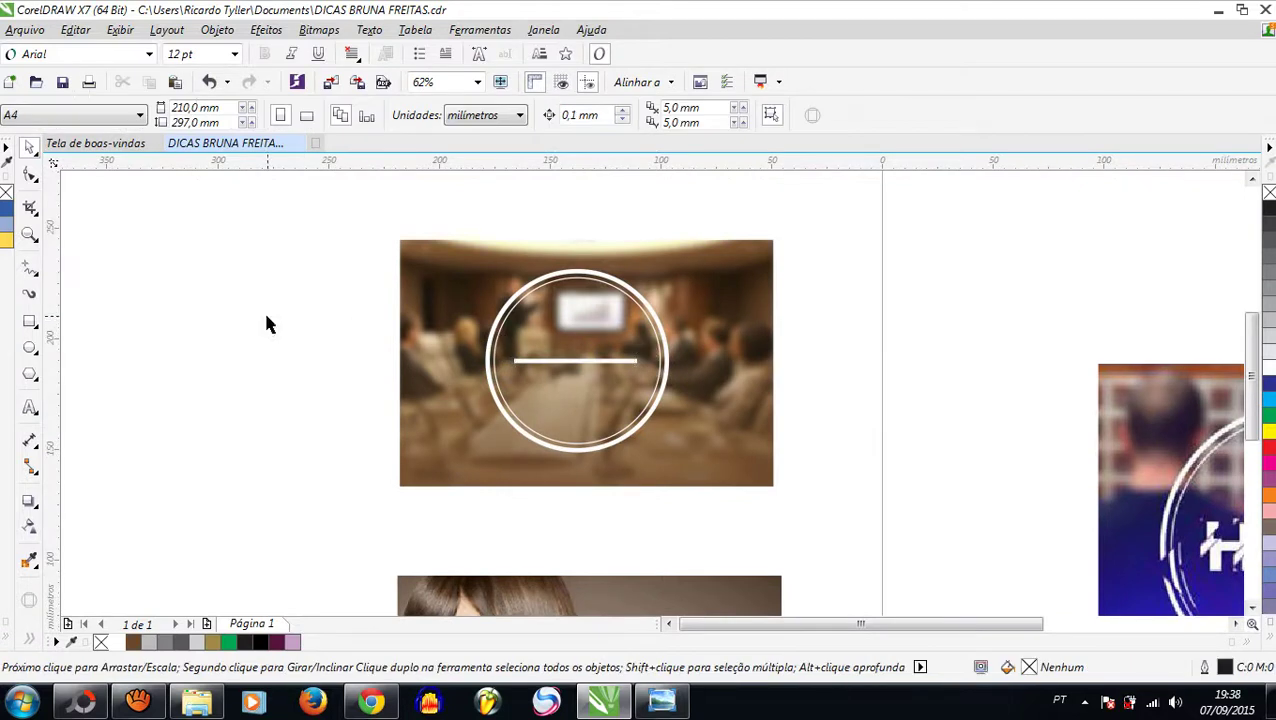
Add the text 07/09 and place it inside the double ring, just above the white line
click(31, 410)
click(106, 376)
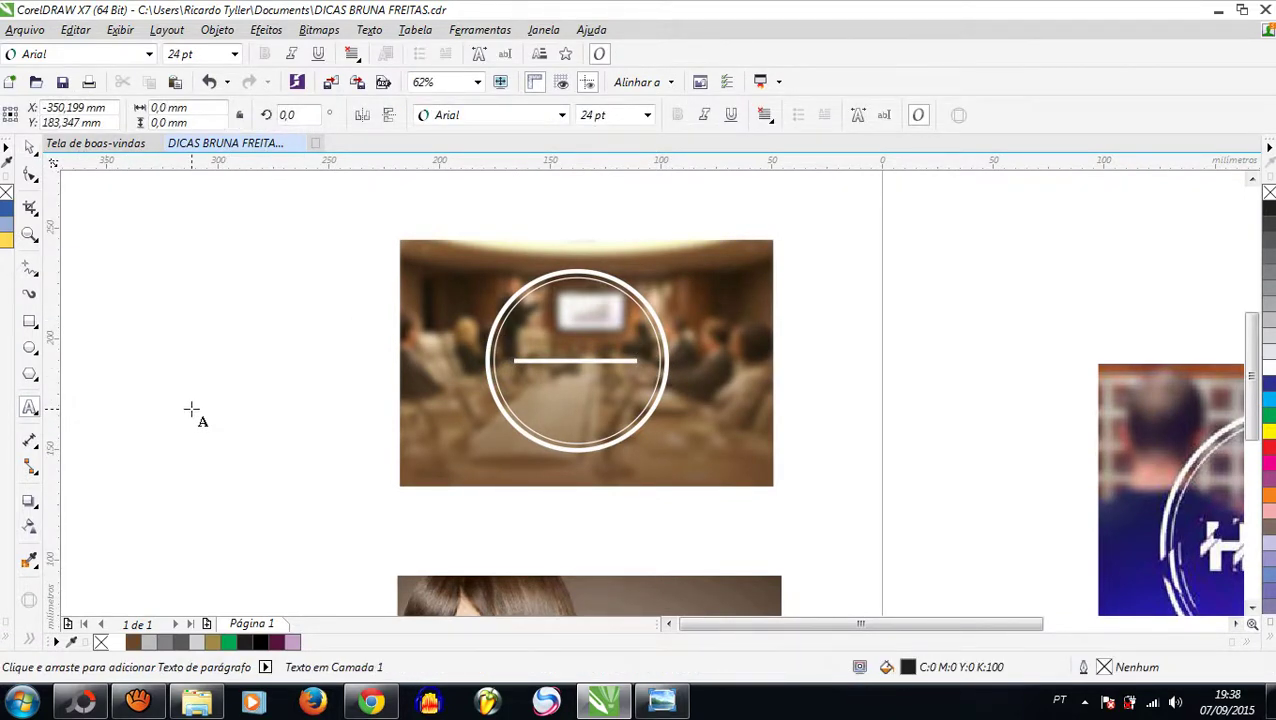
text(07)
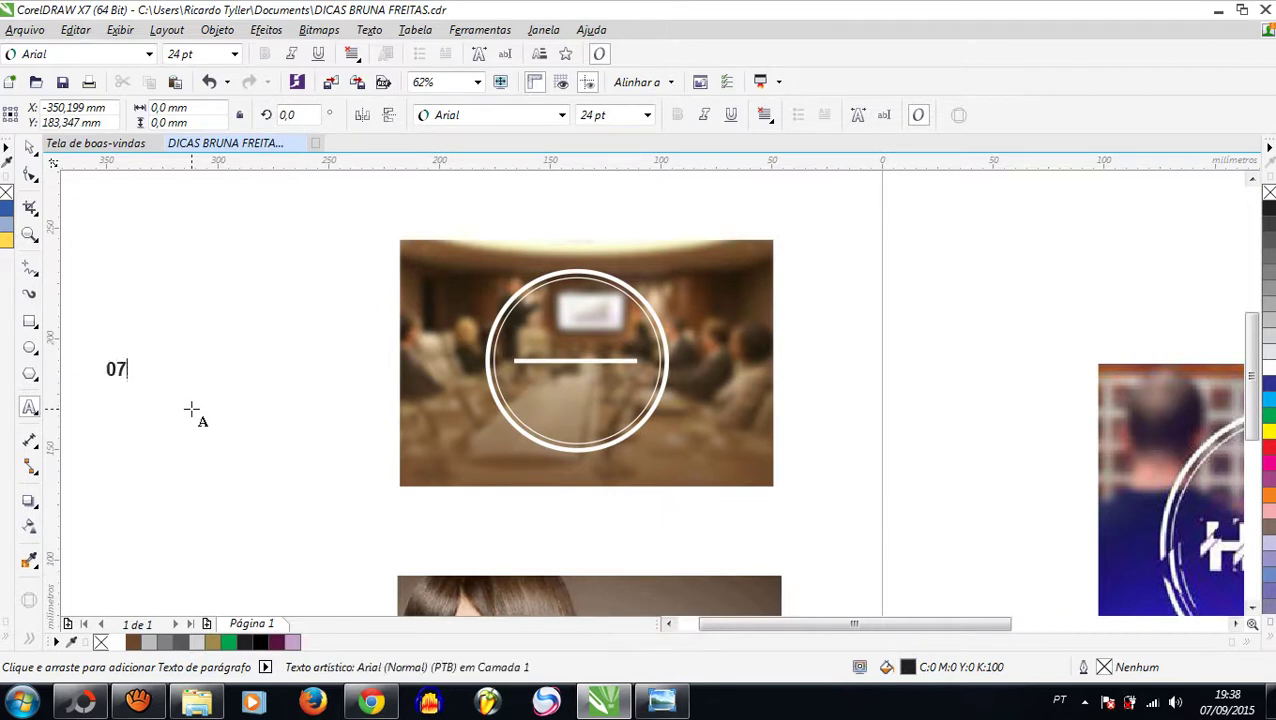
text(/)
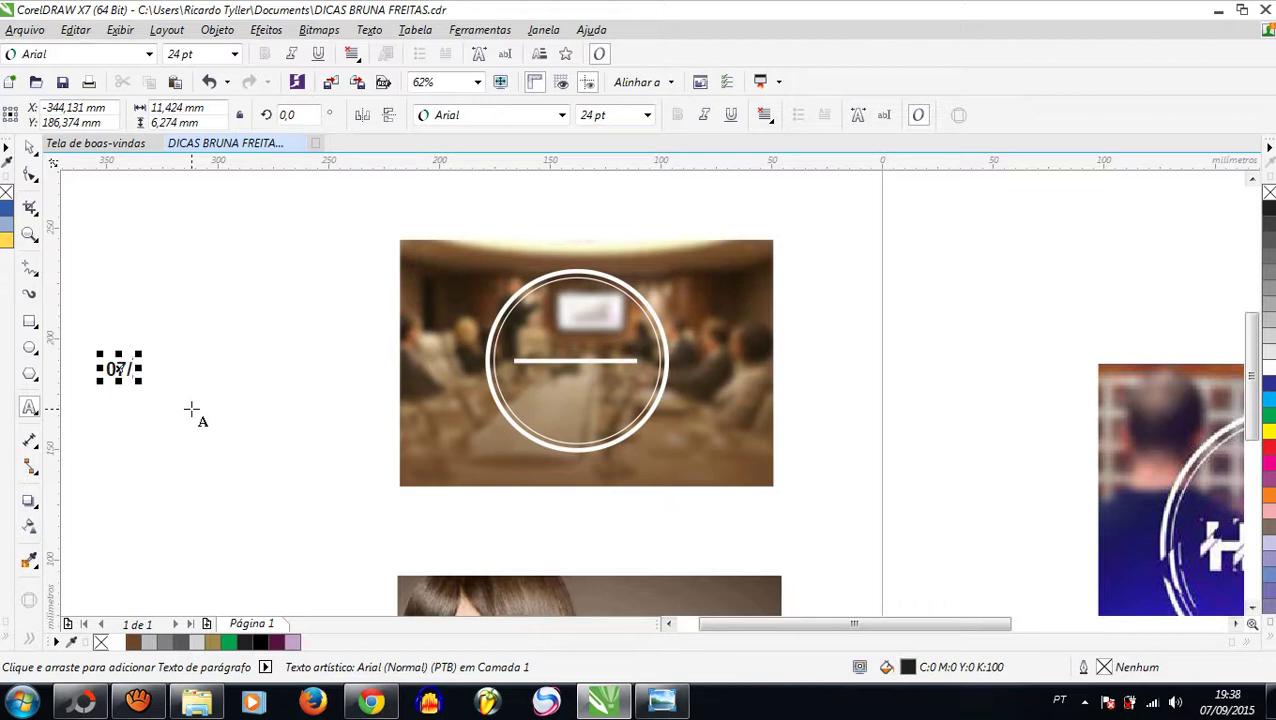
text(09)
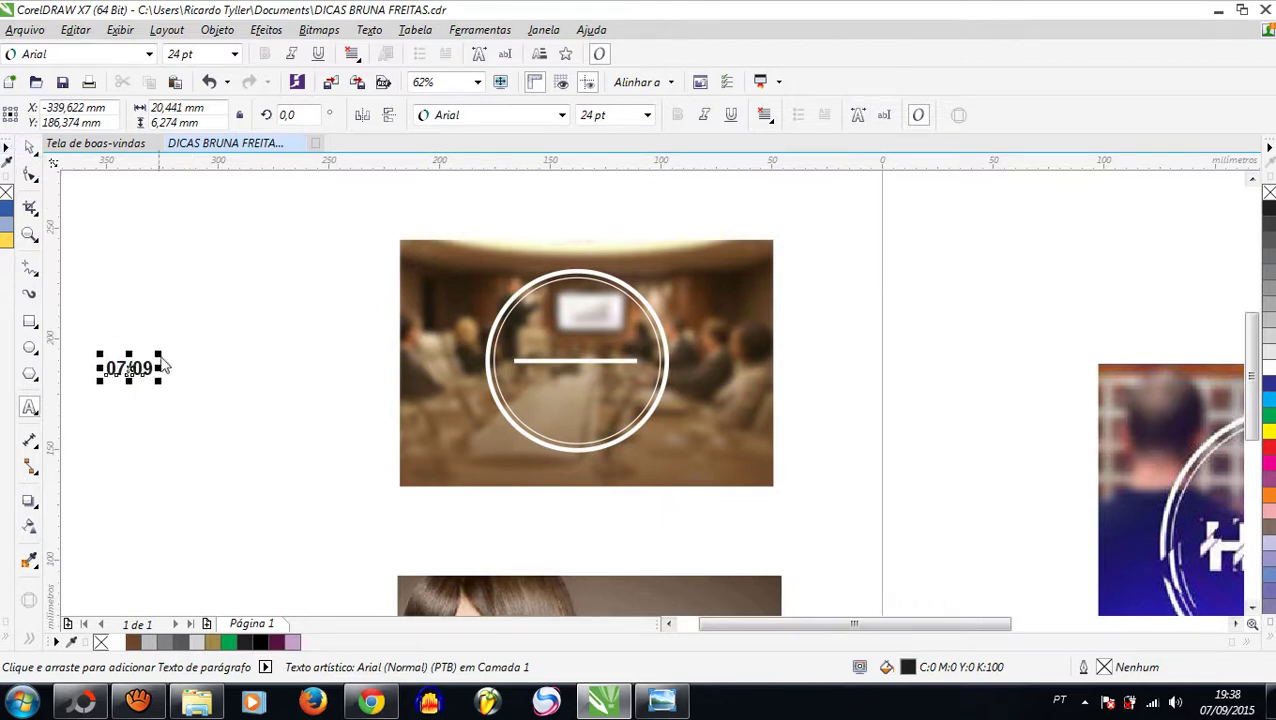
key(ctrl+space)
drag(152, 372, 585, 334)
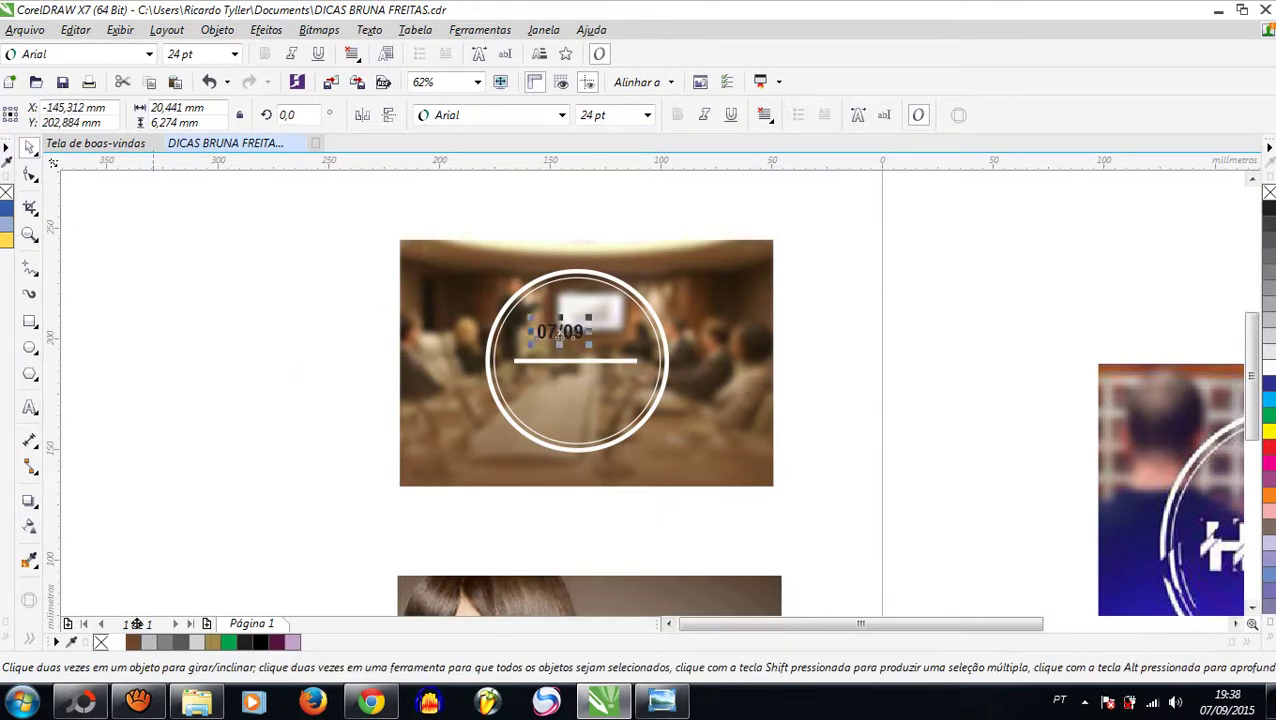
Colour the date white, enlarge it to about 35 mm wide in Arial bold and set it closer to the line
scroll(575, 342, up, 1)
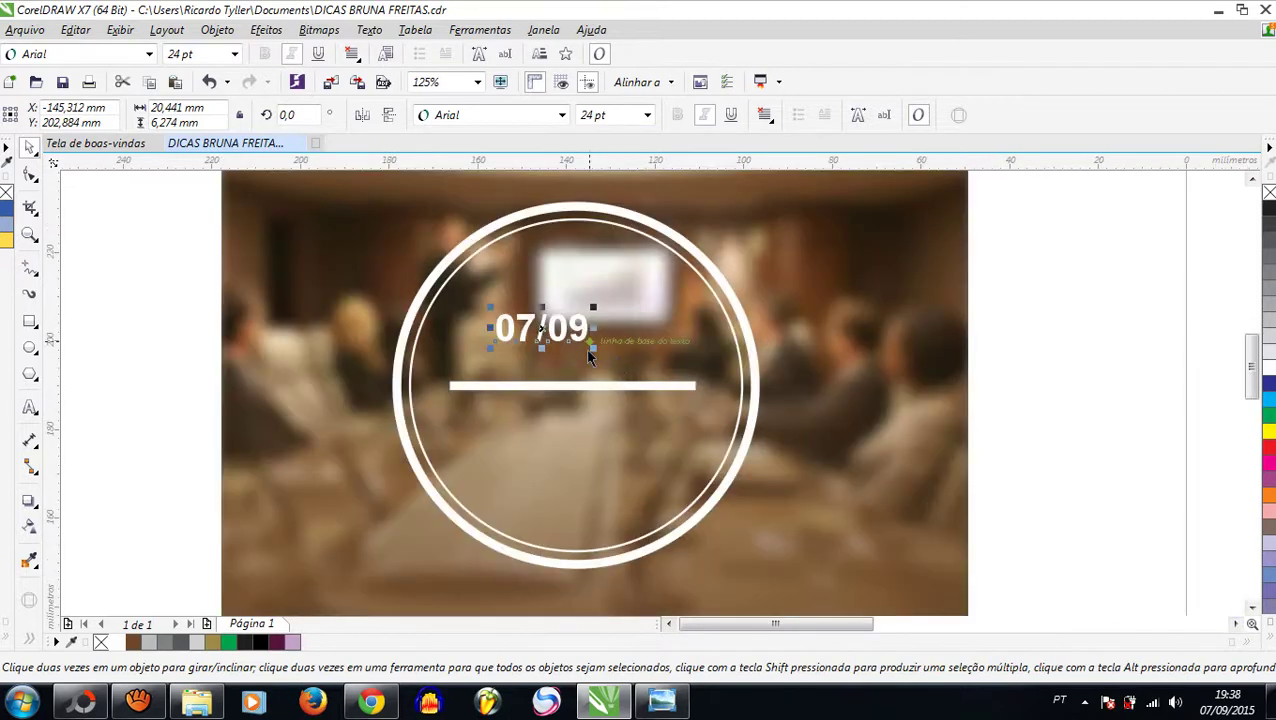
drag(593, 348, 660, 368)
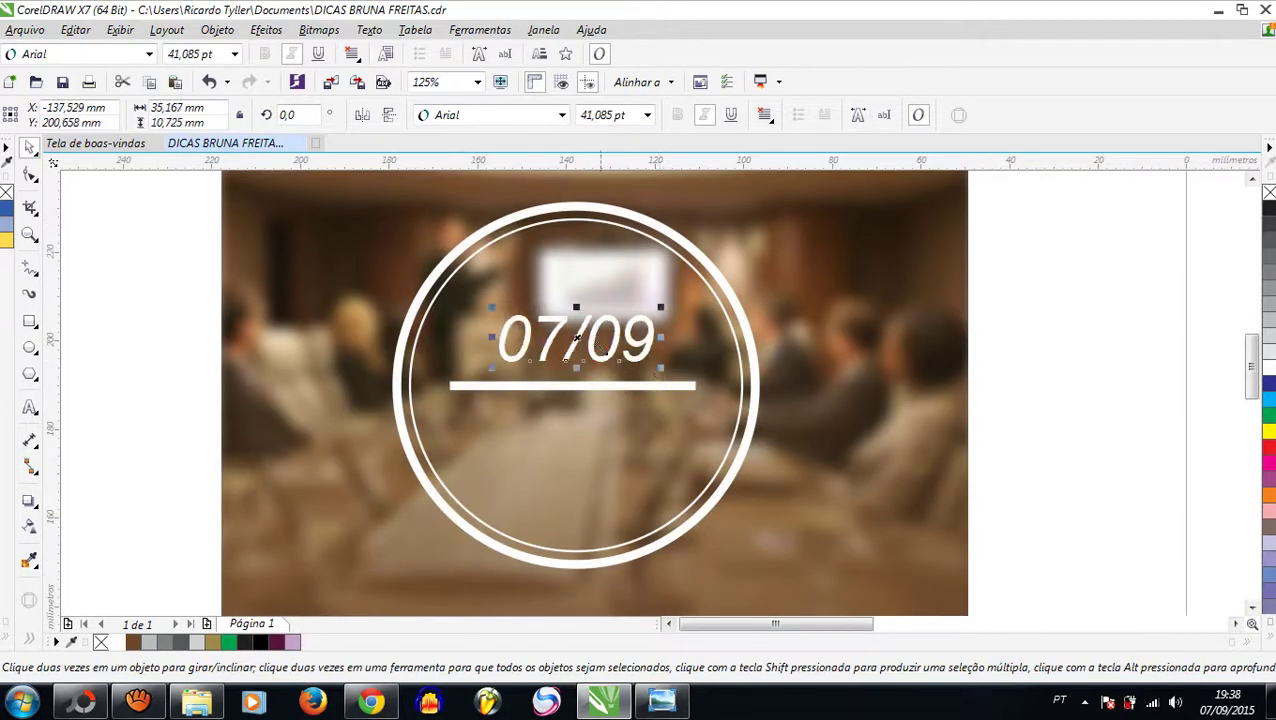
click(150, 55)
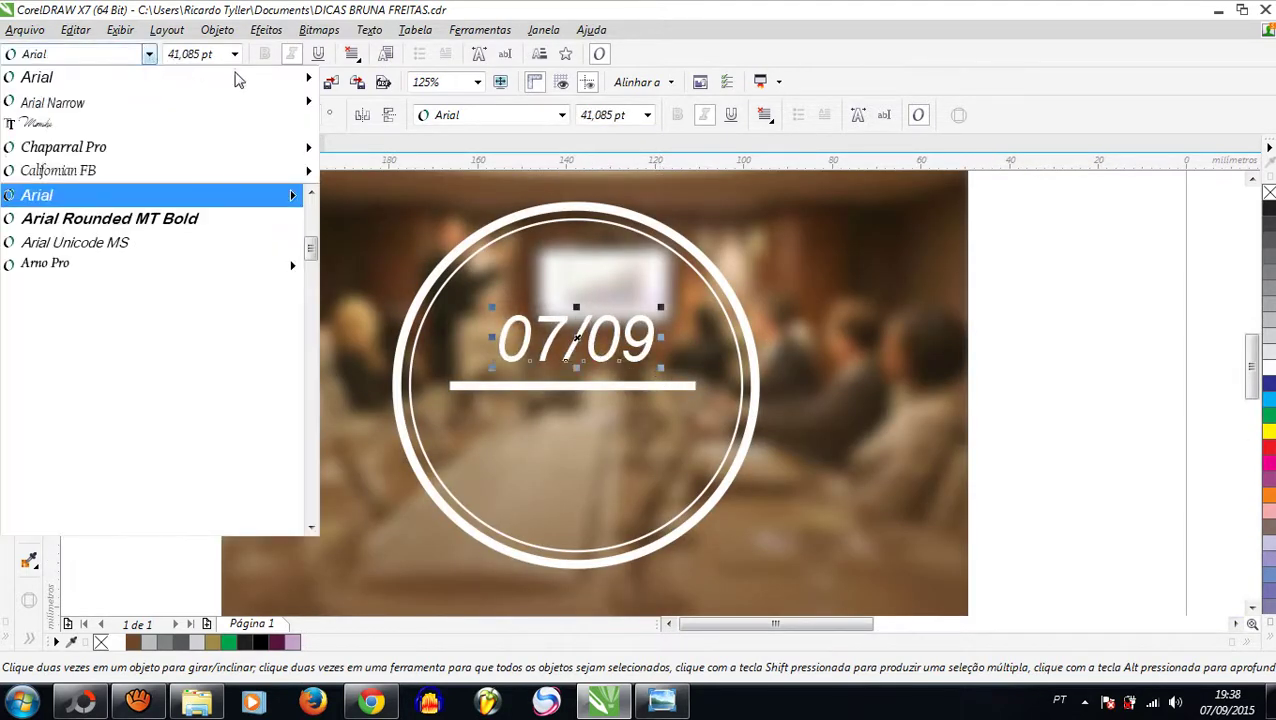
mouse_move(290, 78)
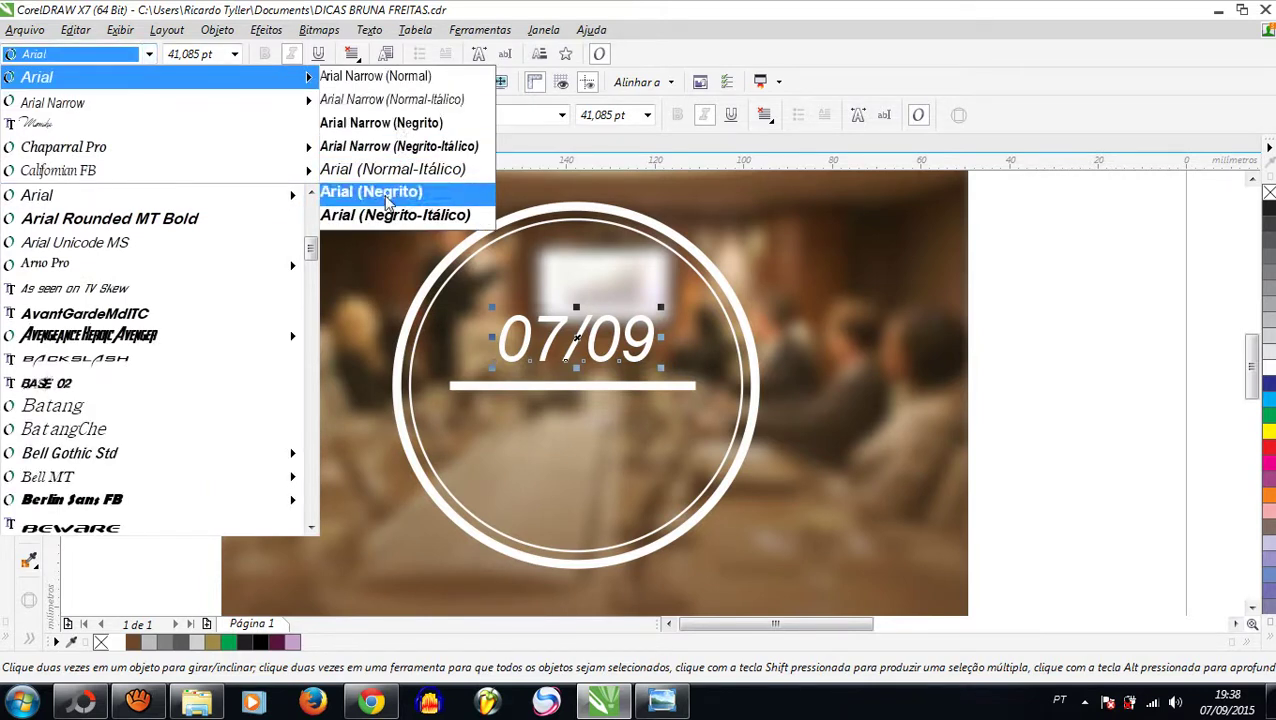
click(387, 193)
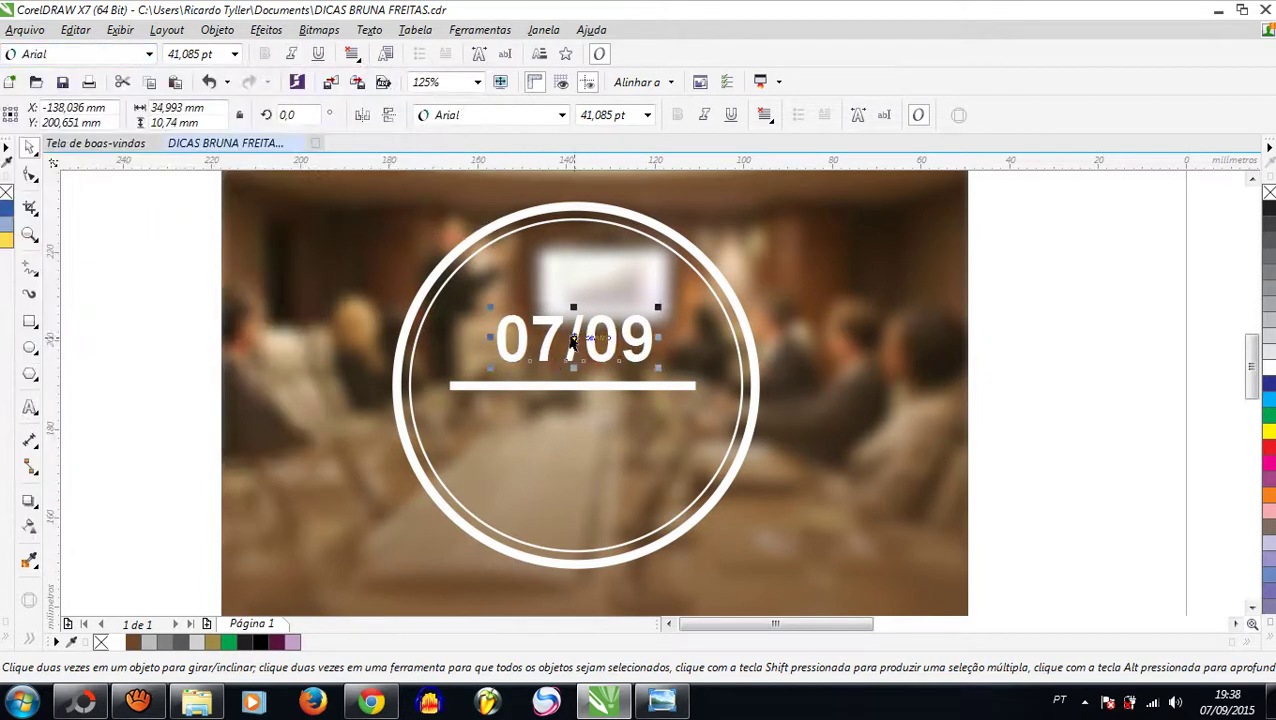
drag(570, 345, 573, 345)
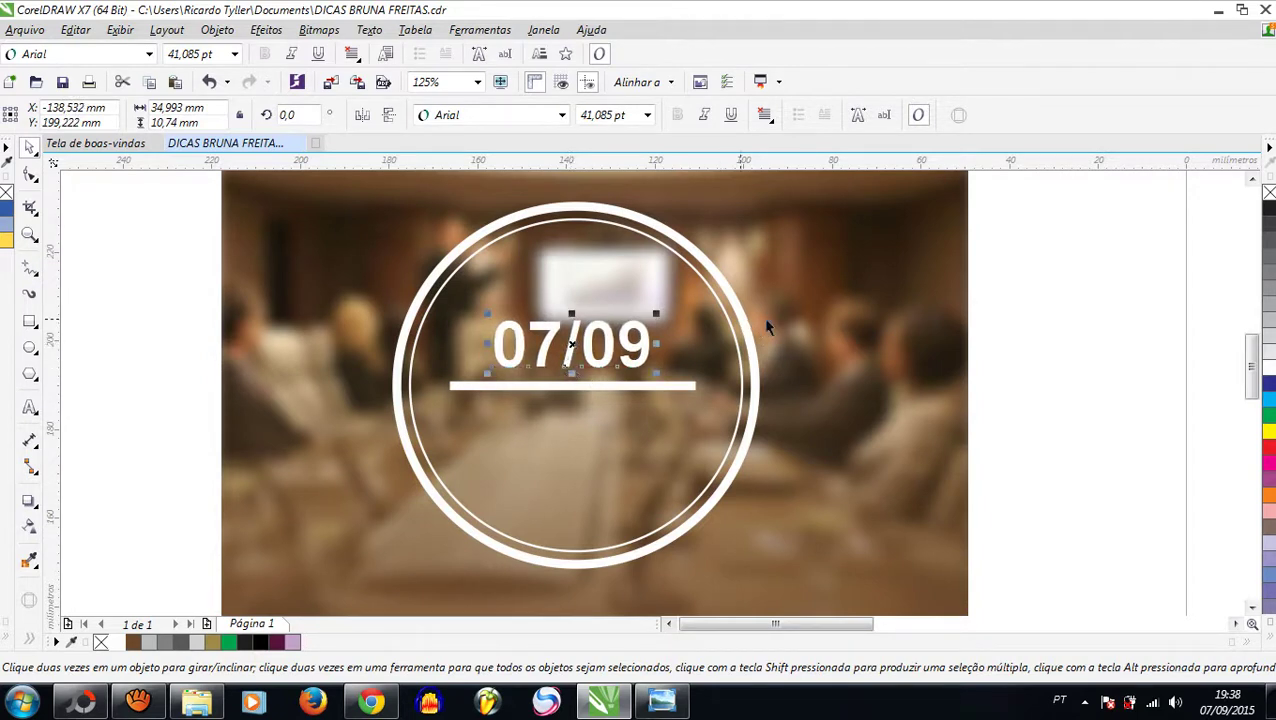
Group the date with the white line and centre the group horizontally on the circle
drag(1034, 295, 268, 424)
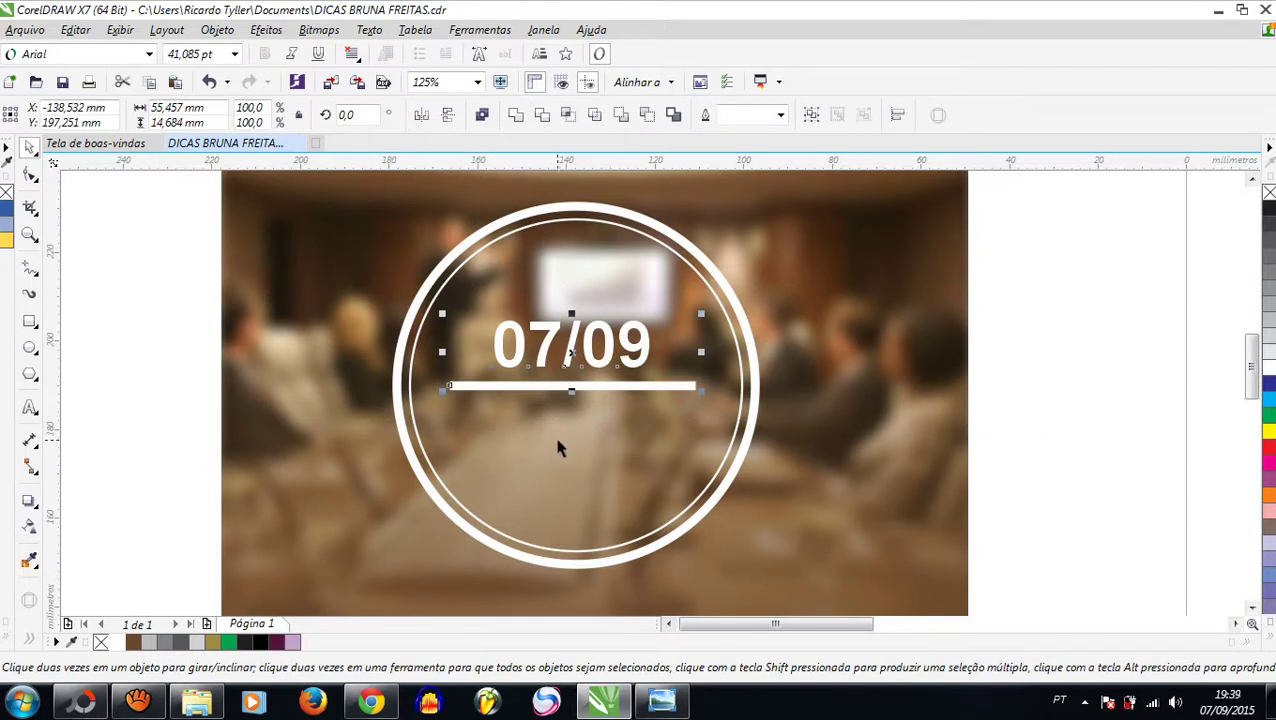
key(ctrl+g)
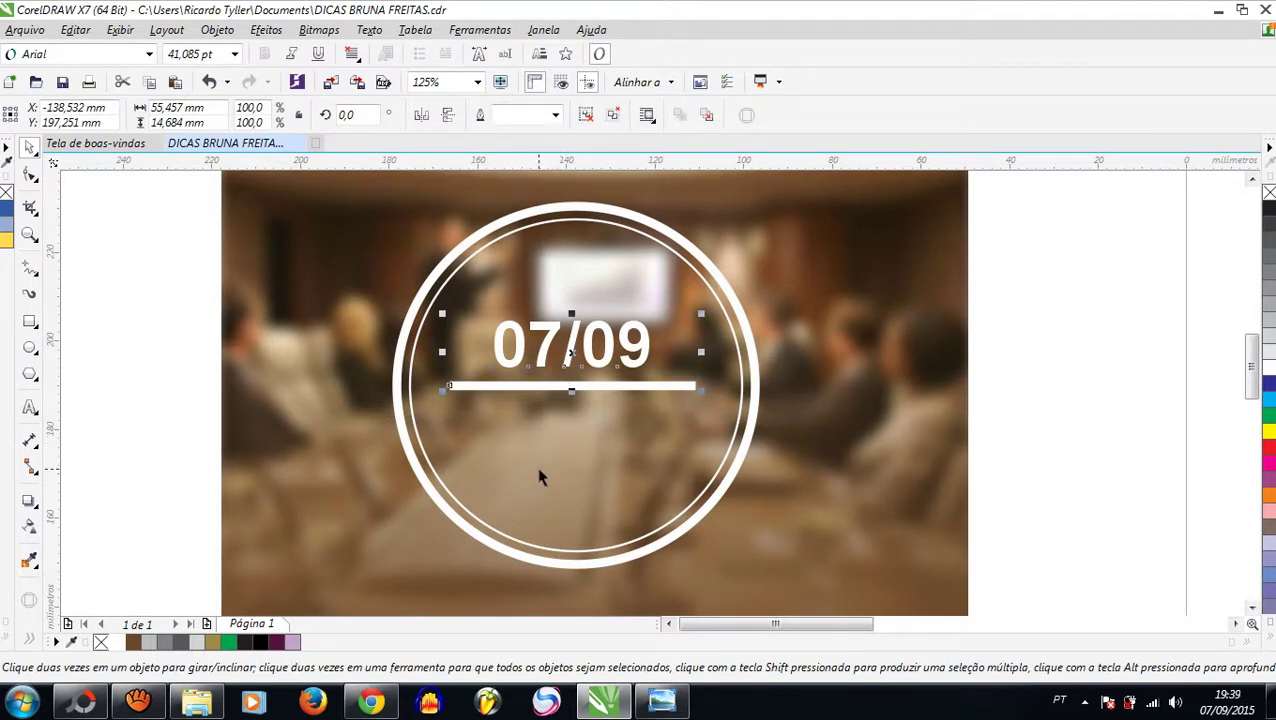
shift+click(537, 476)
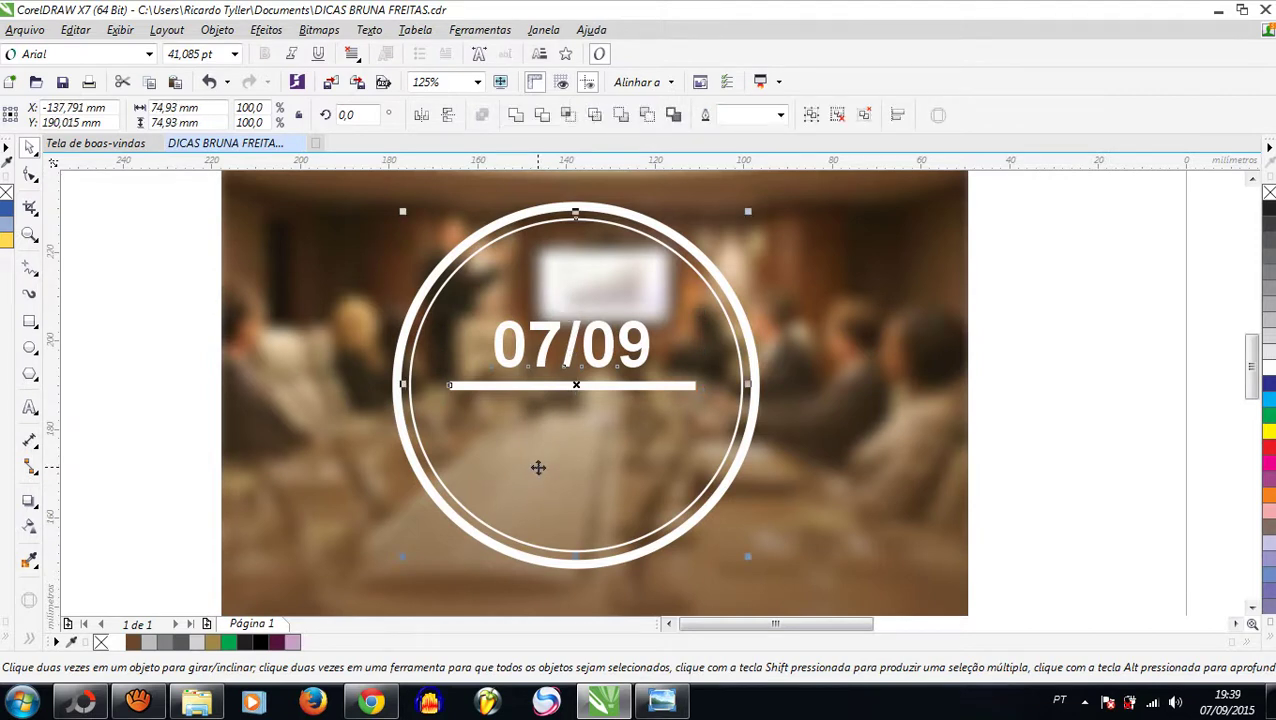
click(1042, 447)
scroll(548, 363, down, 2)
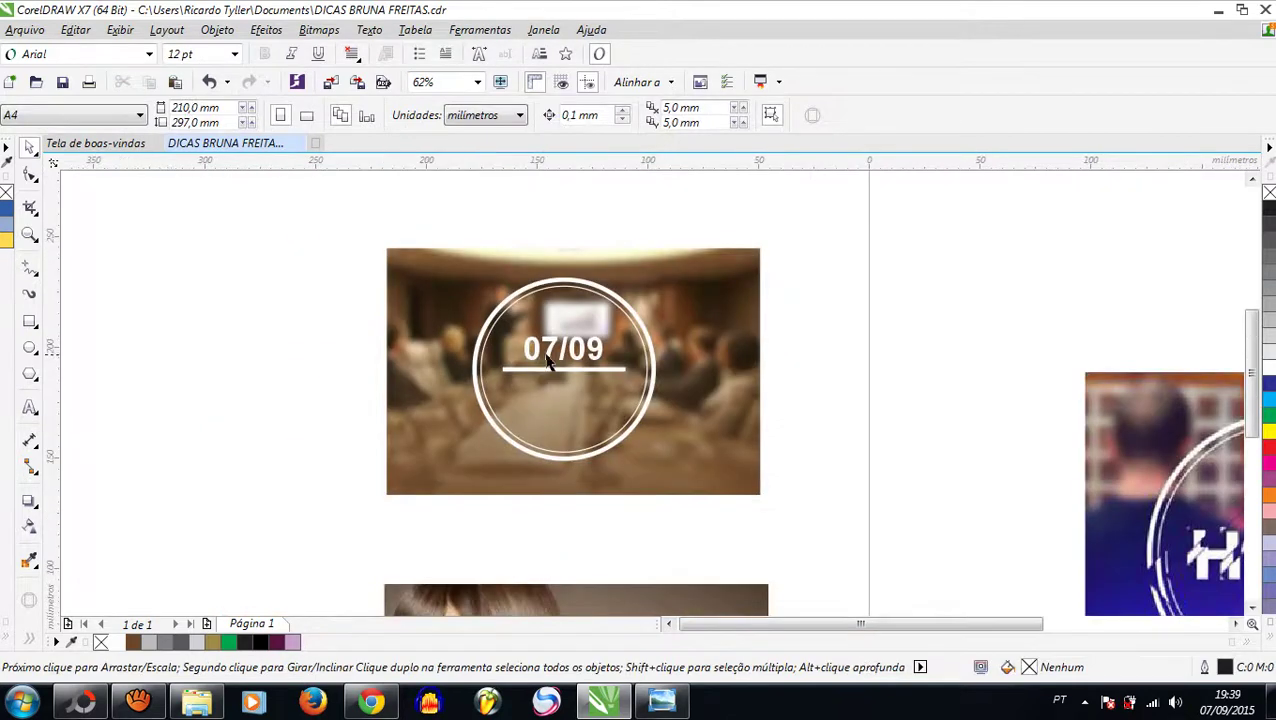
Add the text VIDEO AULA and place it inside the ring, just below the white line
click(30, 407)
click(171, 382)
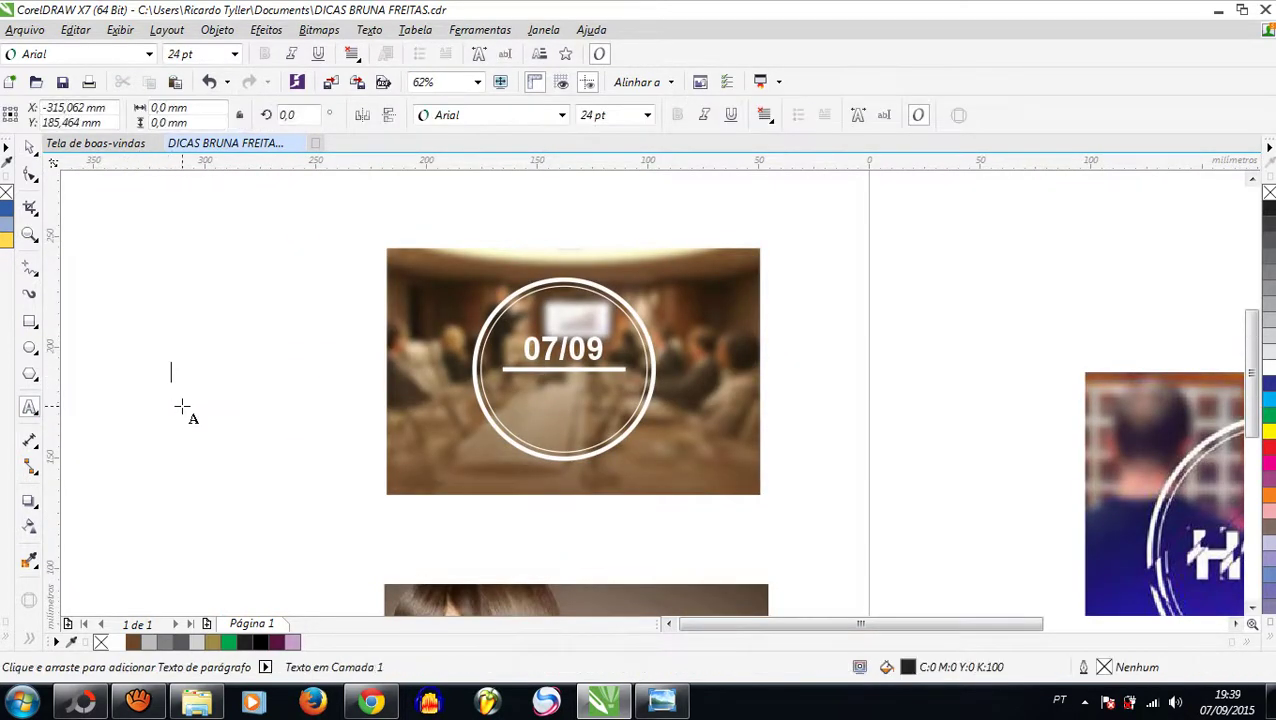
text(VIDE)
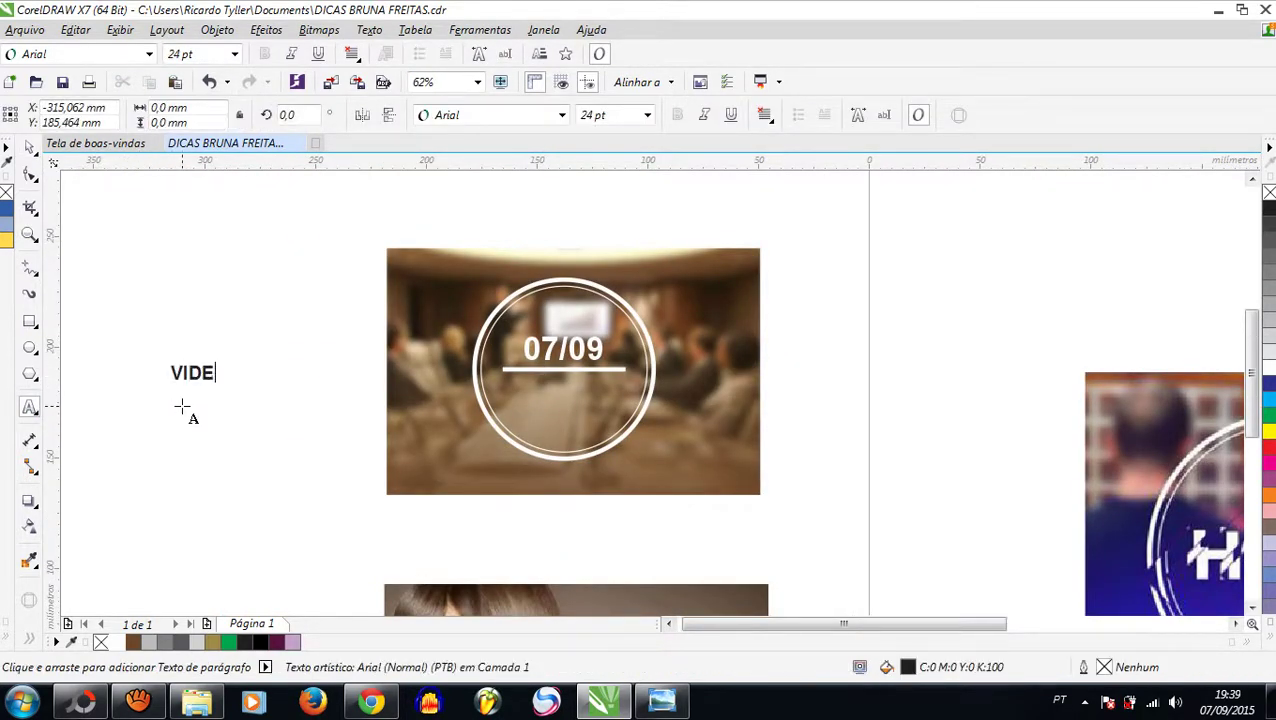
text(O AU)
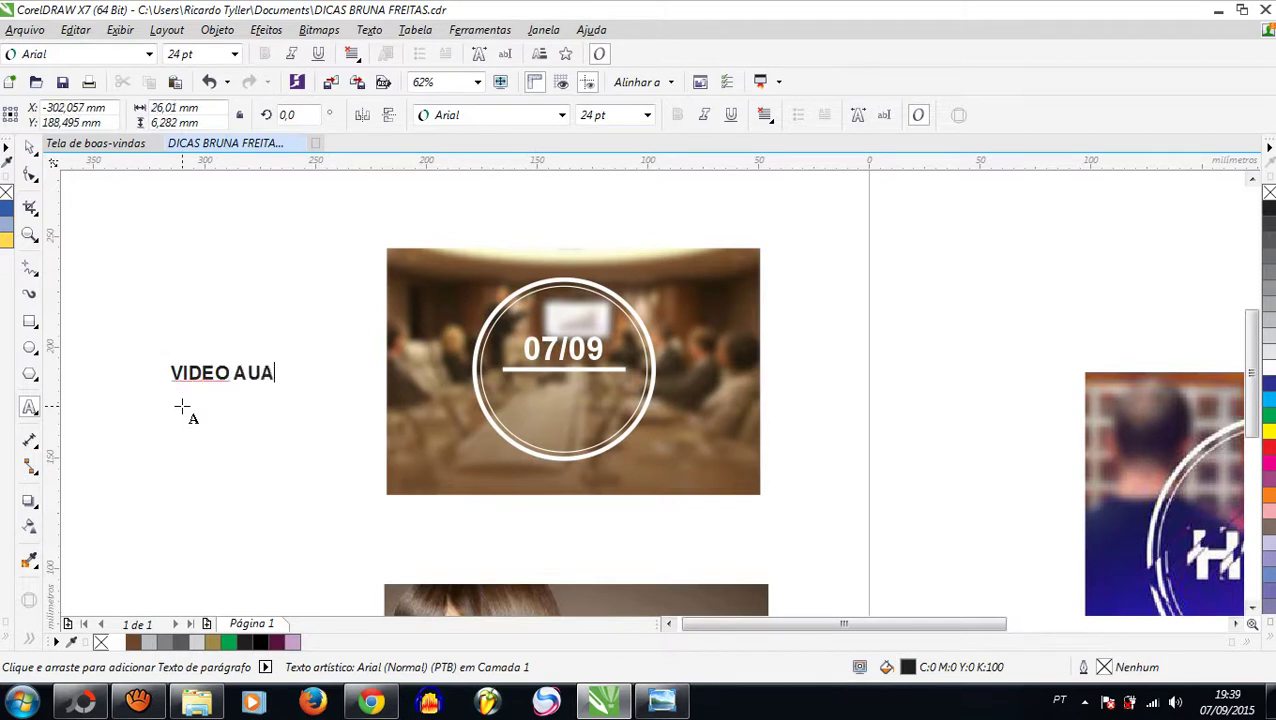
text(A)
key(BackSpace)
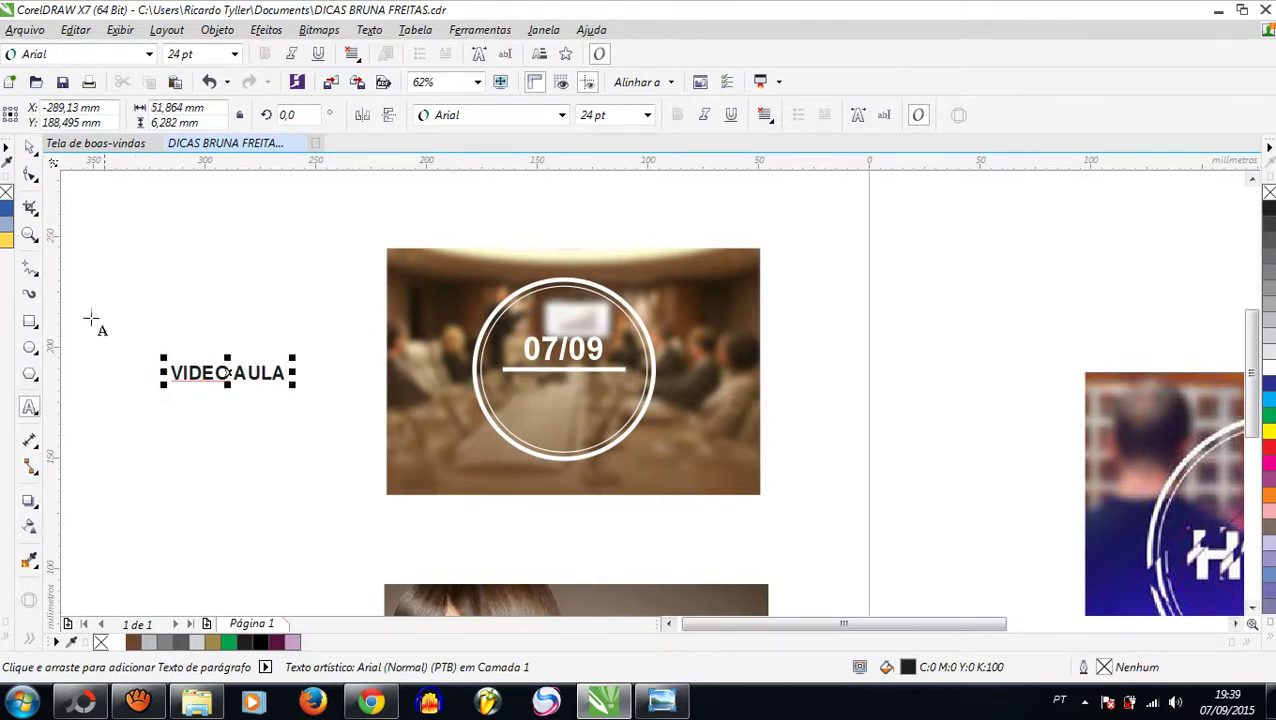
click(30, 147)
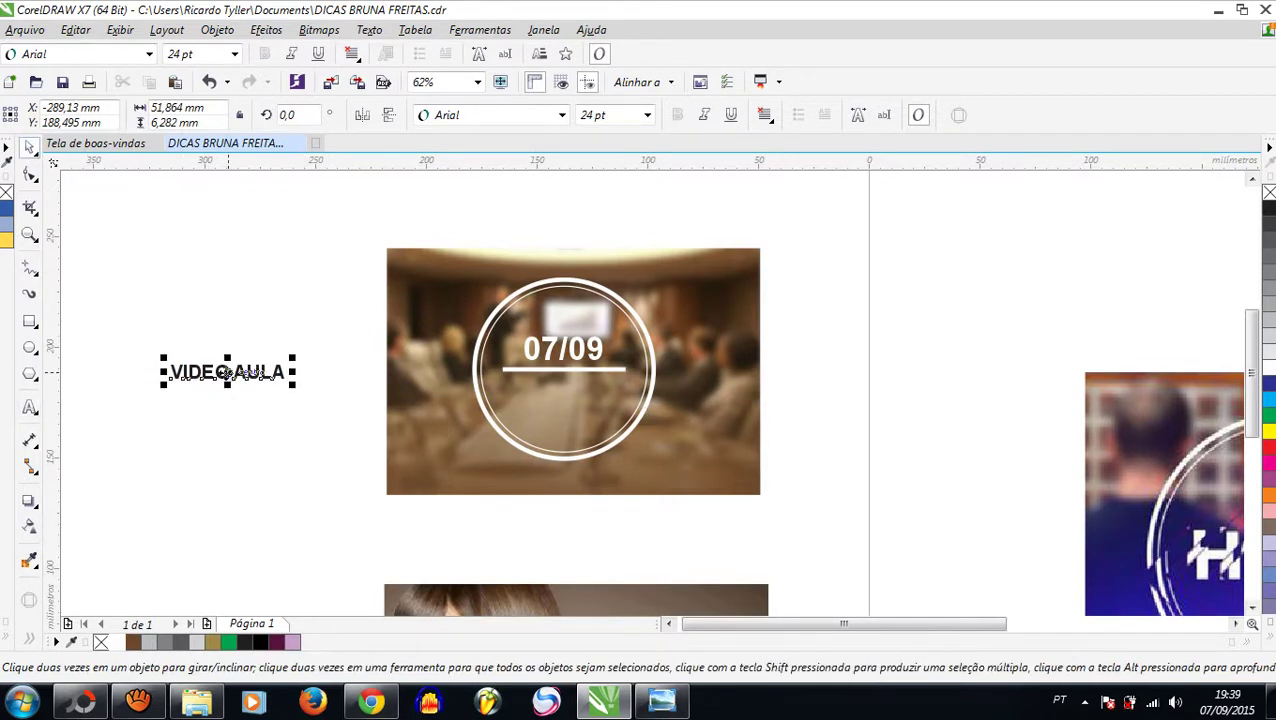
drag(222, 374, 569, 383)
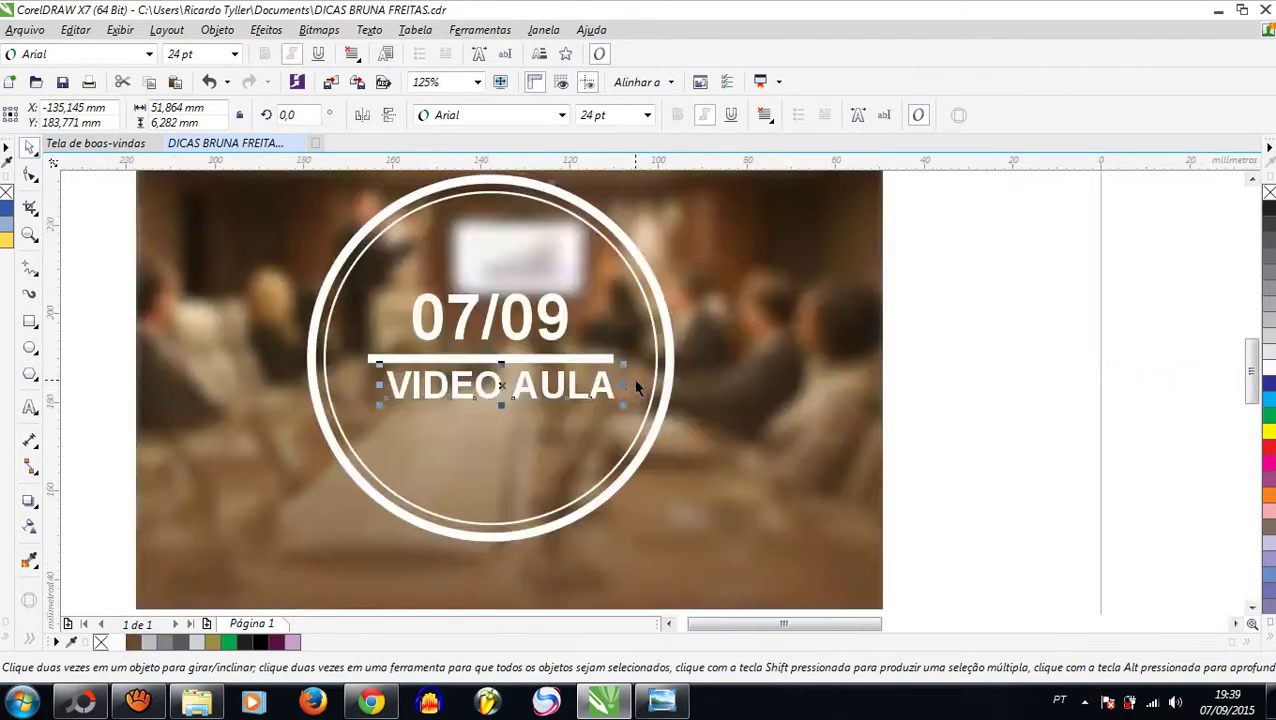
Colour VIDEO AULA white, shrink it to about 20.9 pt and set its font to Arial Narrow (Normal)
scroll(636, 379, up, 2)
drag(626, 413, 596, 402)
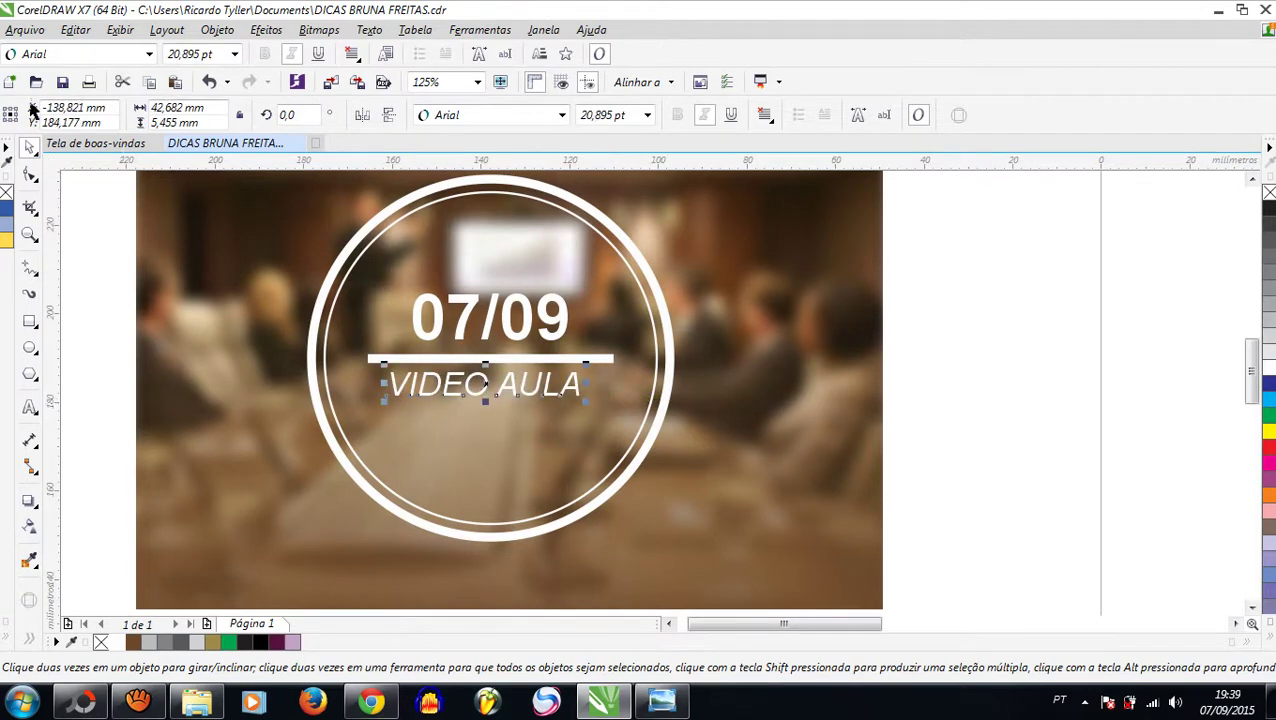
click(149, 54)
mouse_move(270, 80)
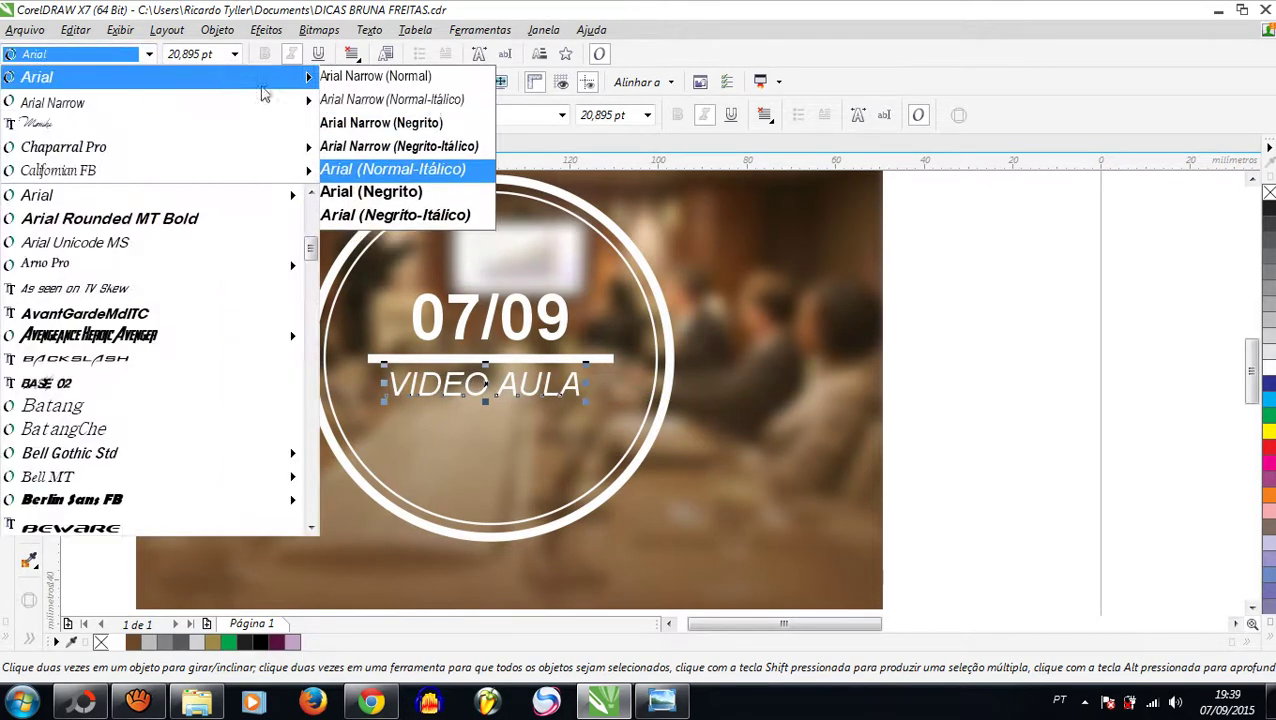
click(350, 78)
Stretch VIDEO AULA to about 44 mm wide and centre it horizontally on the circle
drag(552, 383, 589, 383)
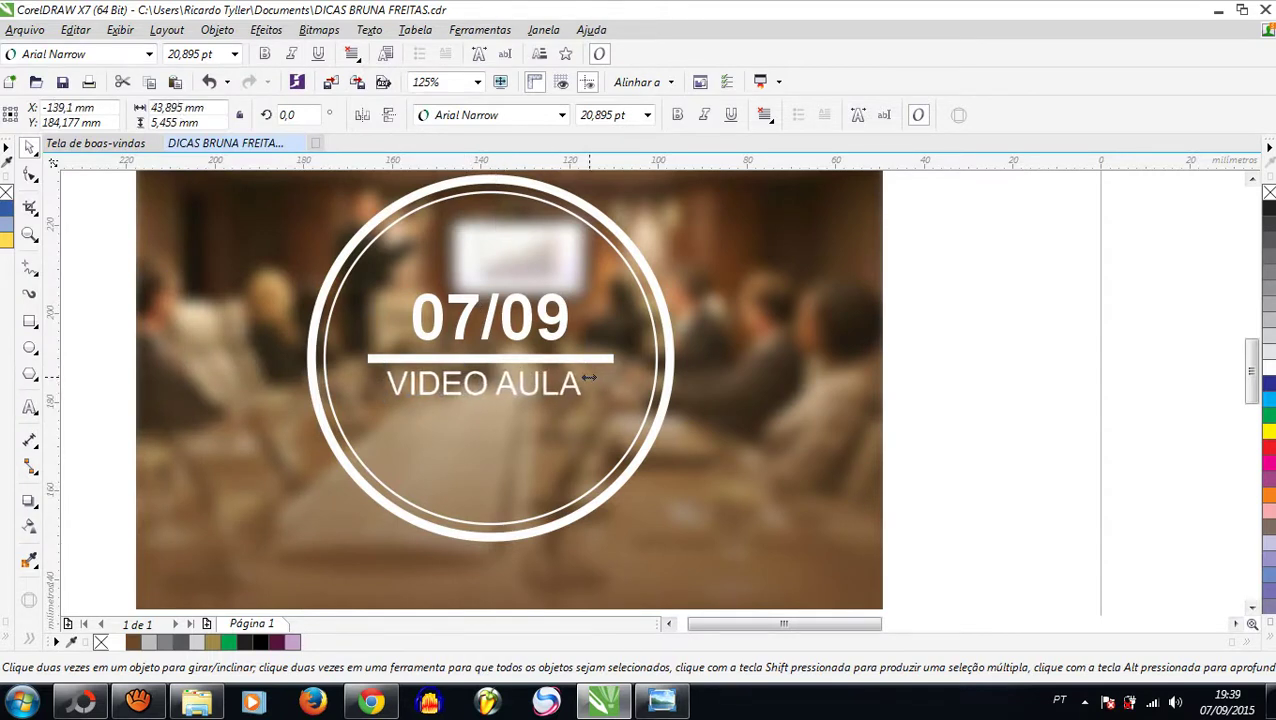
click(555, 448)
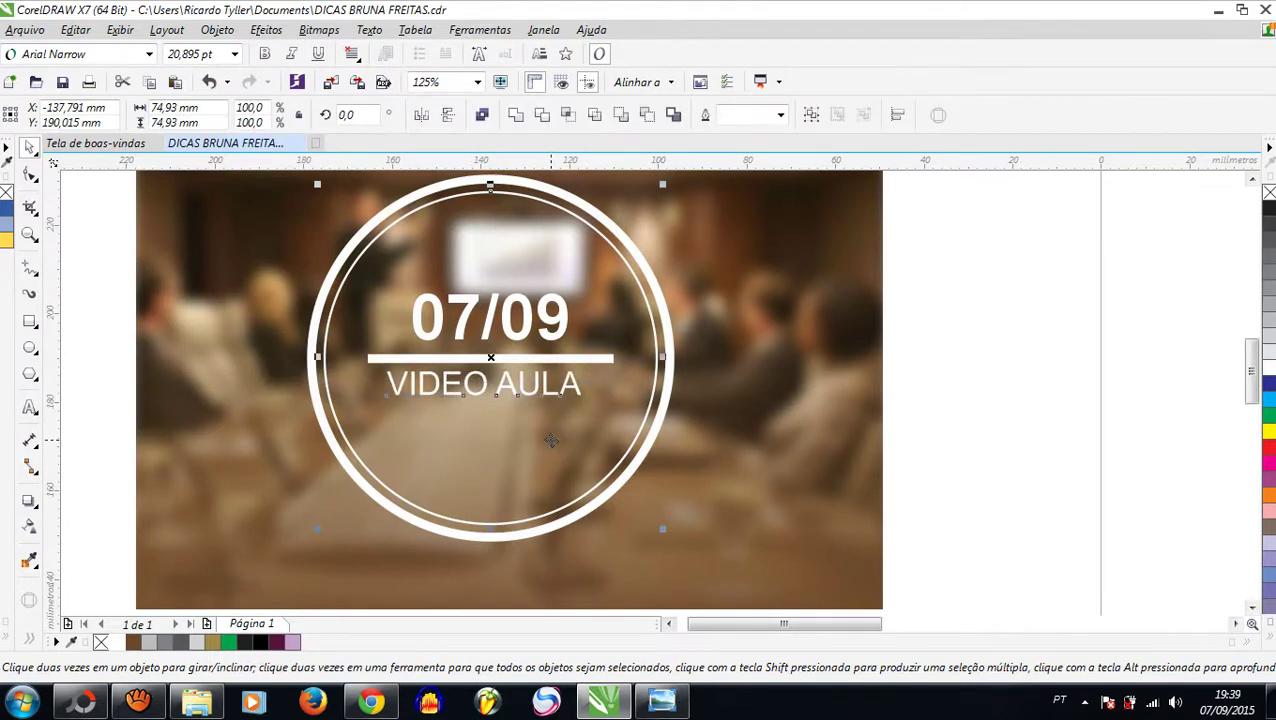
scroll(515, 427, down, 2)
click(846, 436)
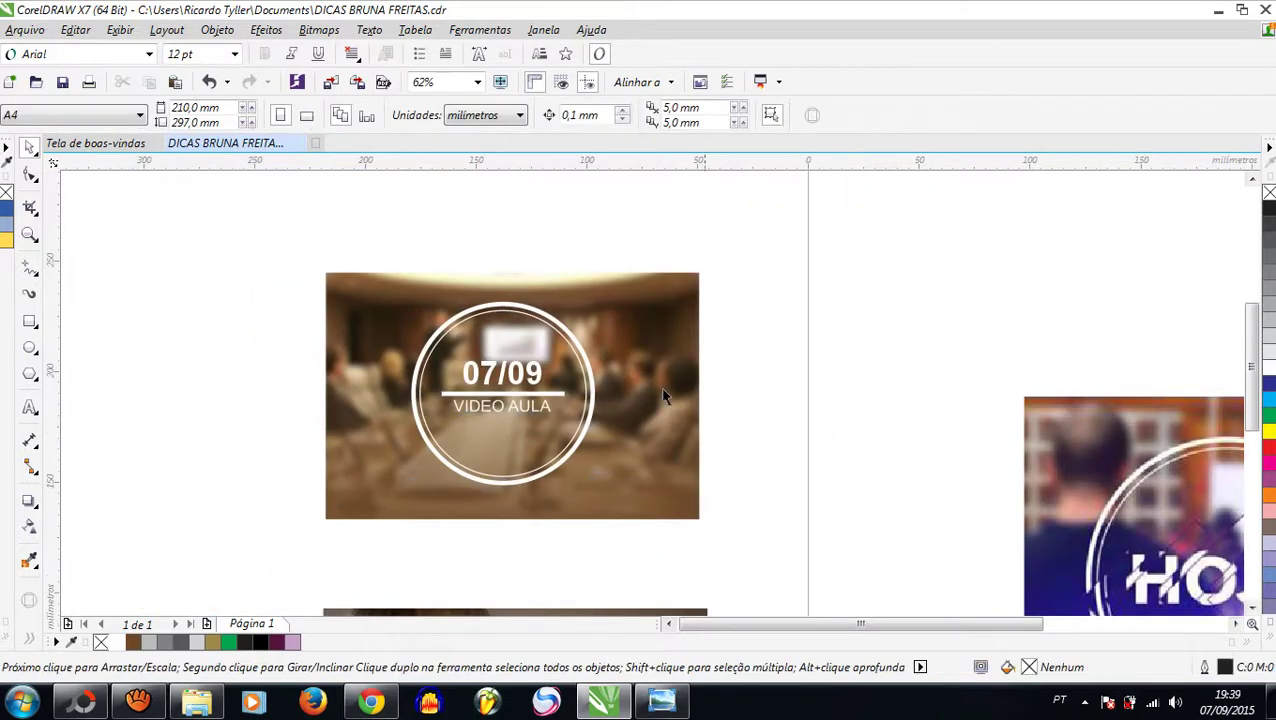
Move the 21/02 sample image next to the meeting-room graphic for comparison
scroll(541, 362, down, 1)
drag(1062, 297, 262, 384)
scroll(322, 377, up, 1)
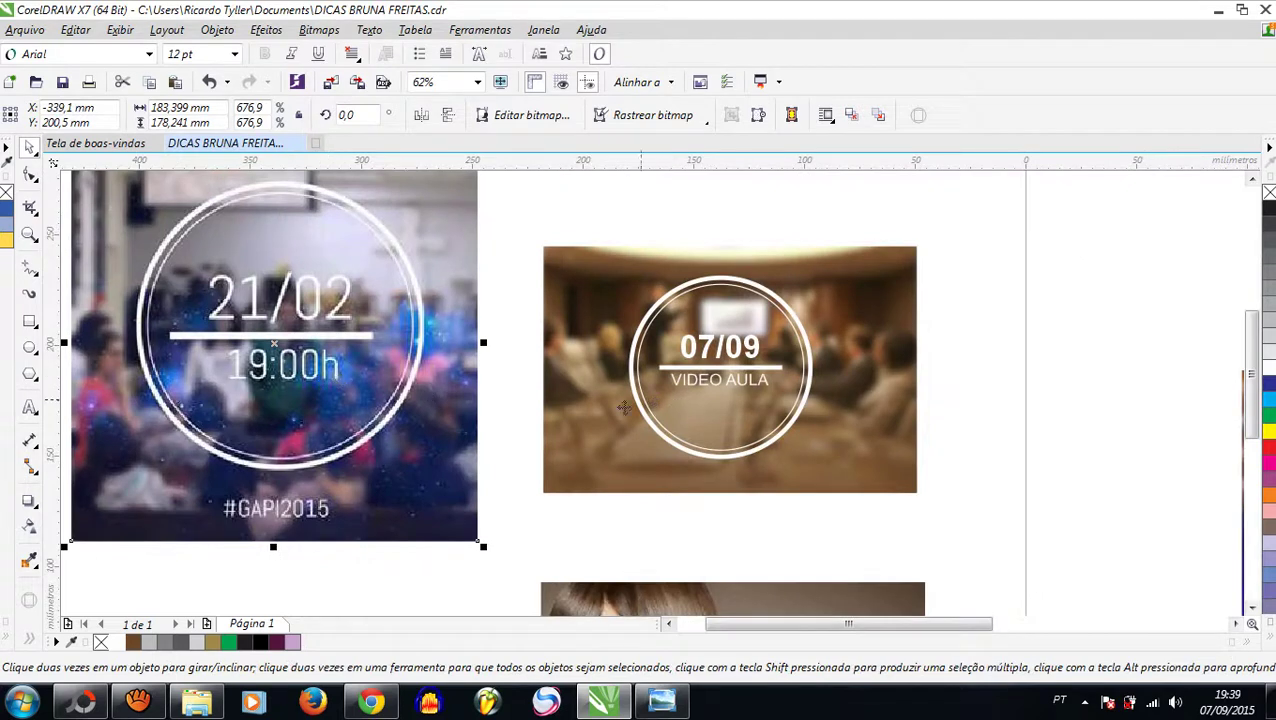
Add the text #CORELSNAKE and place it on the photo just below the double ring
click(29, 408)
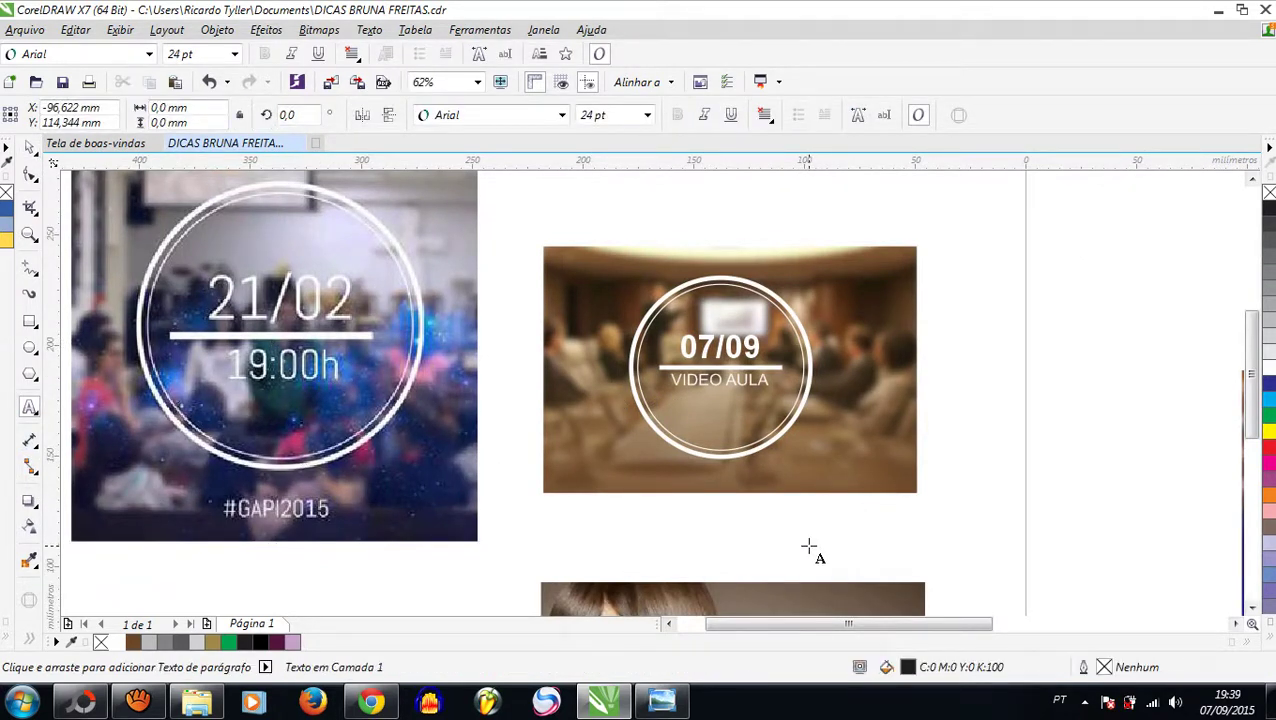
click(809, 546)
text(2)
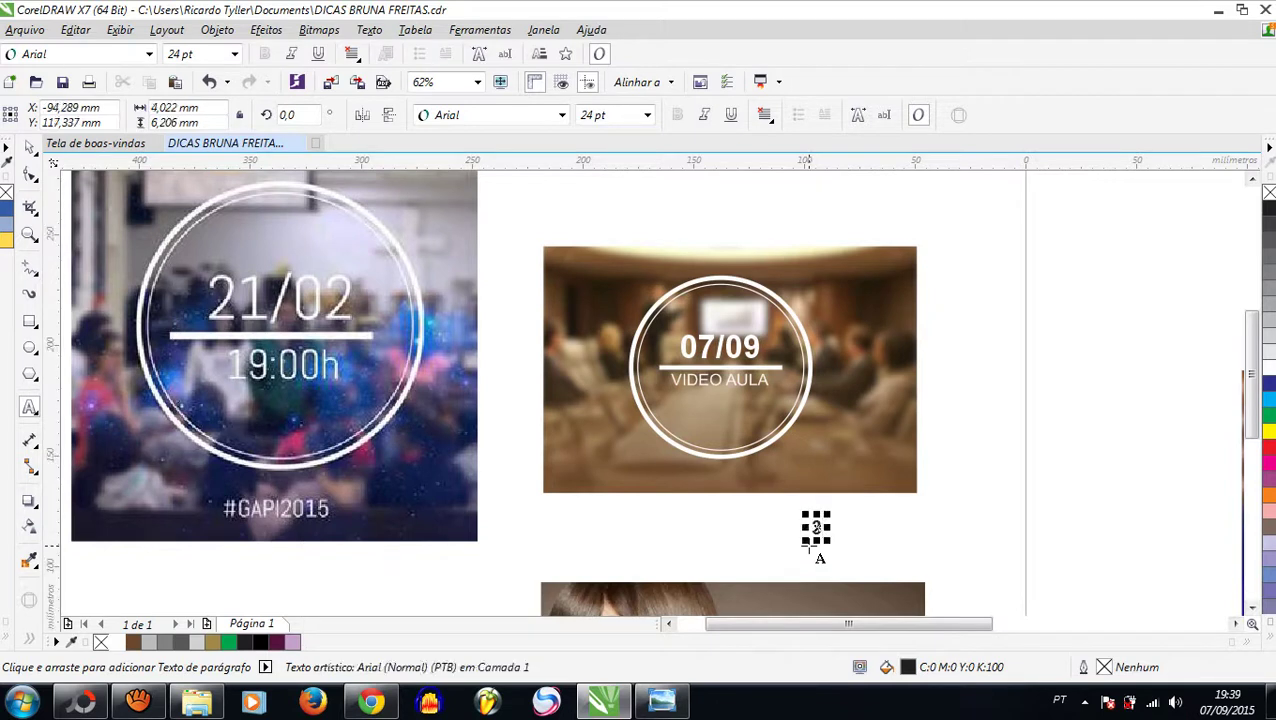
key(BackSpace)
text(#)
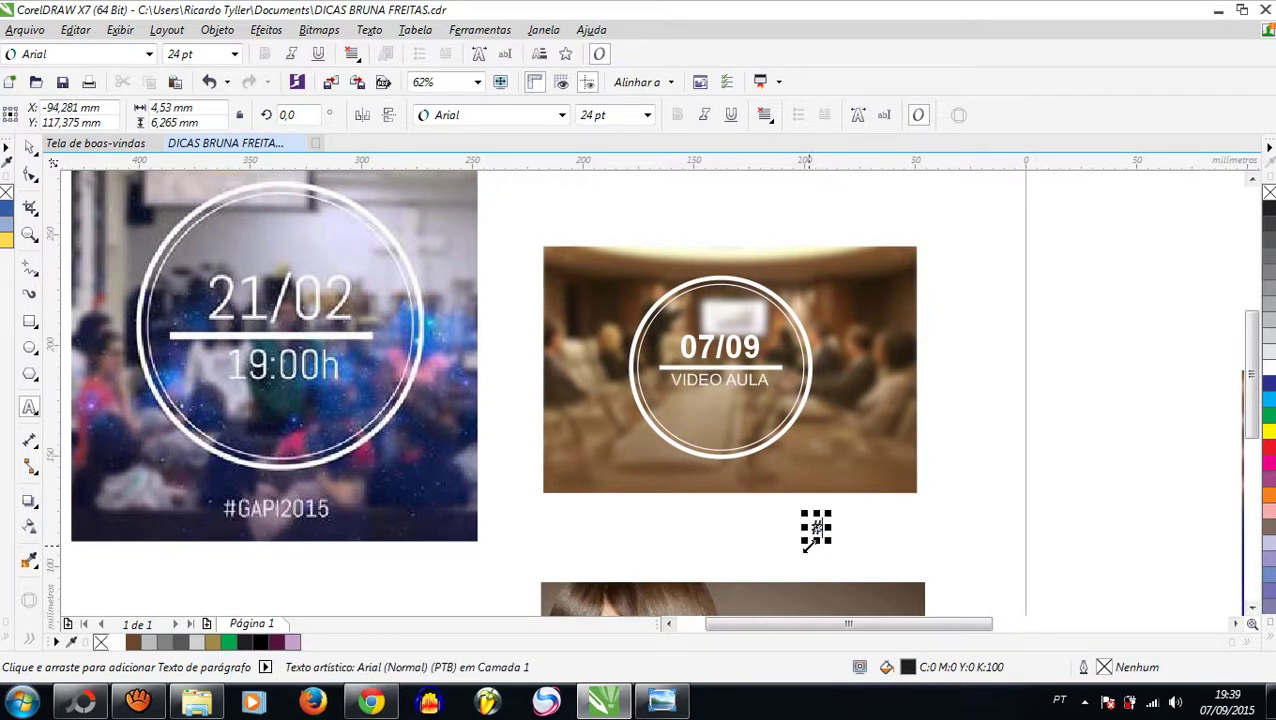
text(CORELSN)
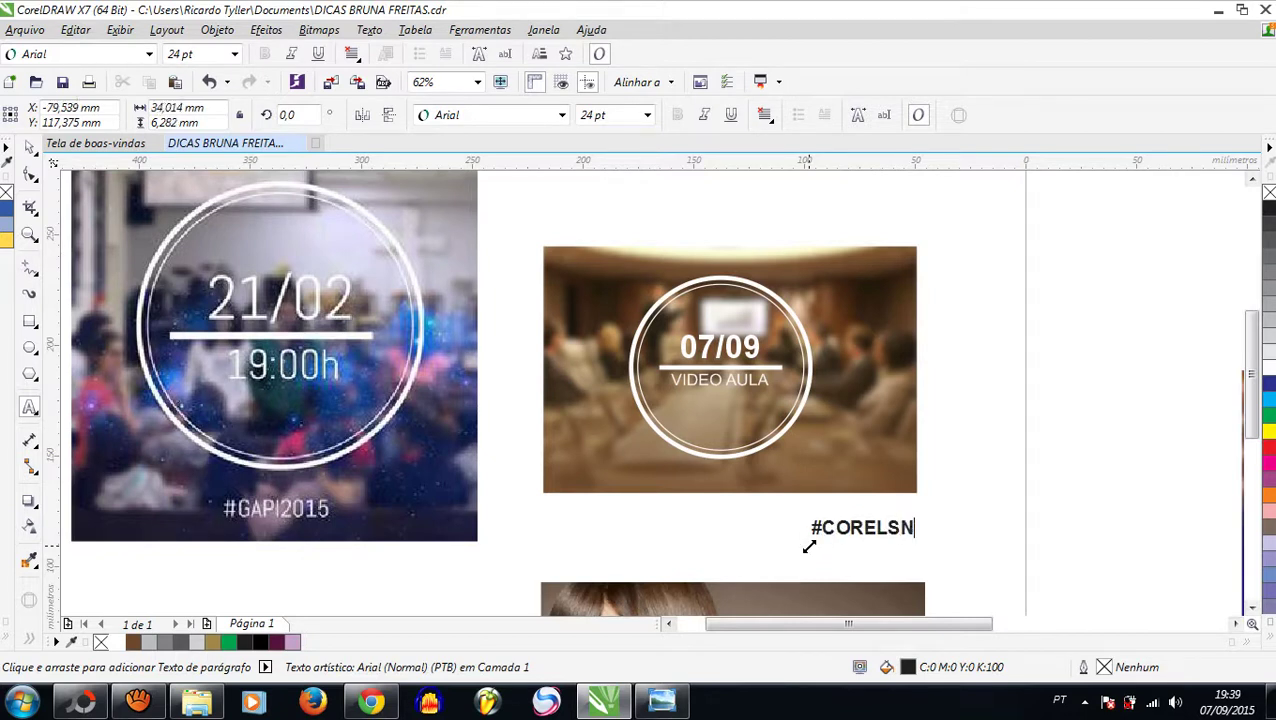
text(AKE)
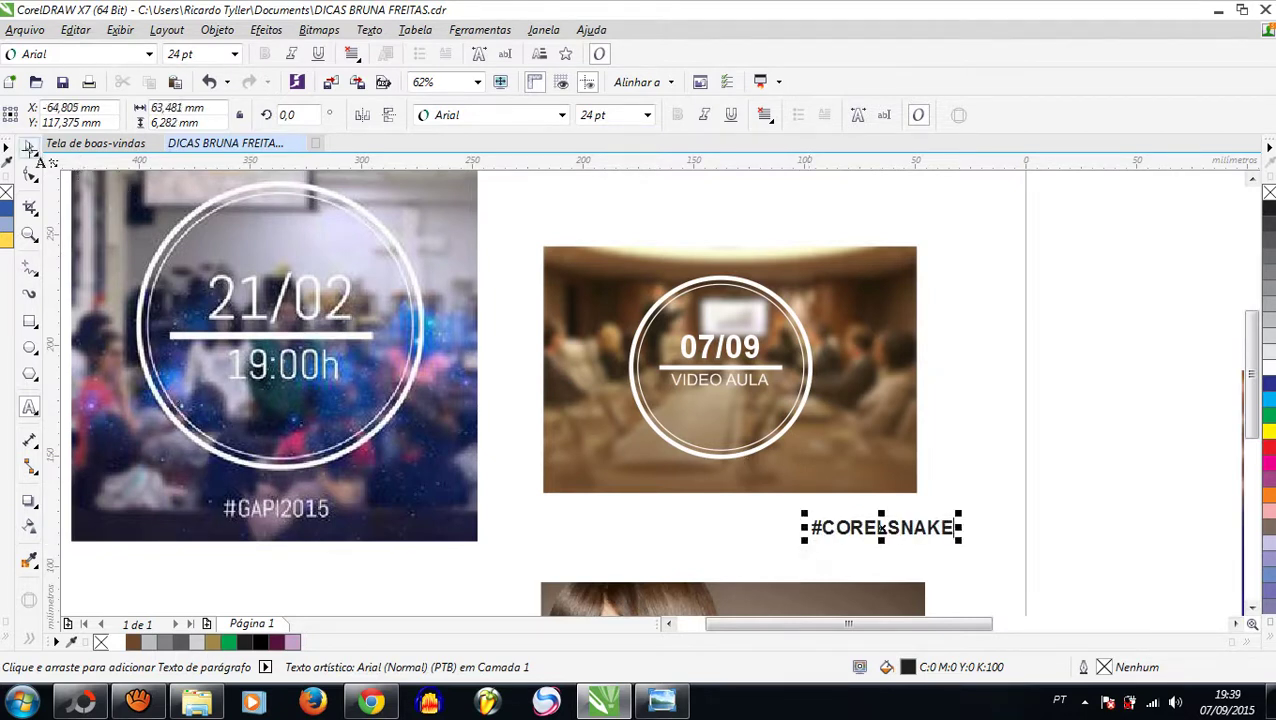
key(ctrl+space)
drag(905, 530, 754, 476)
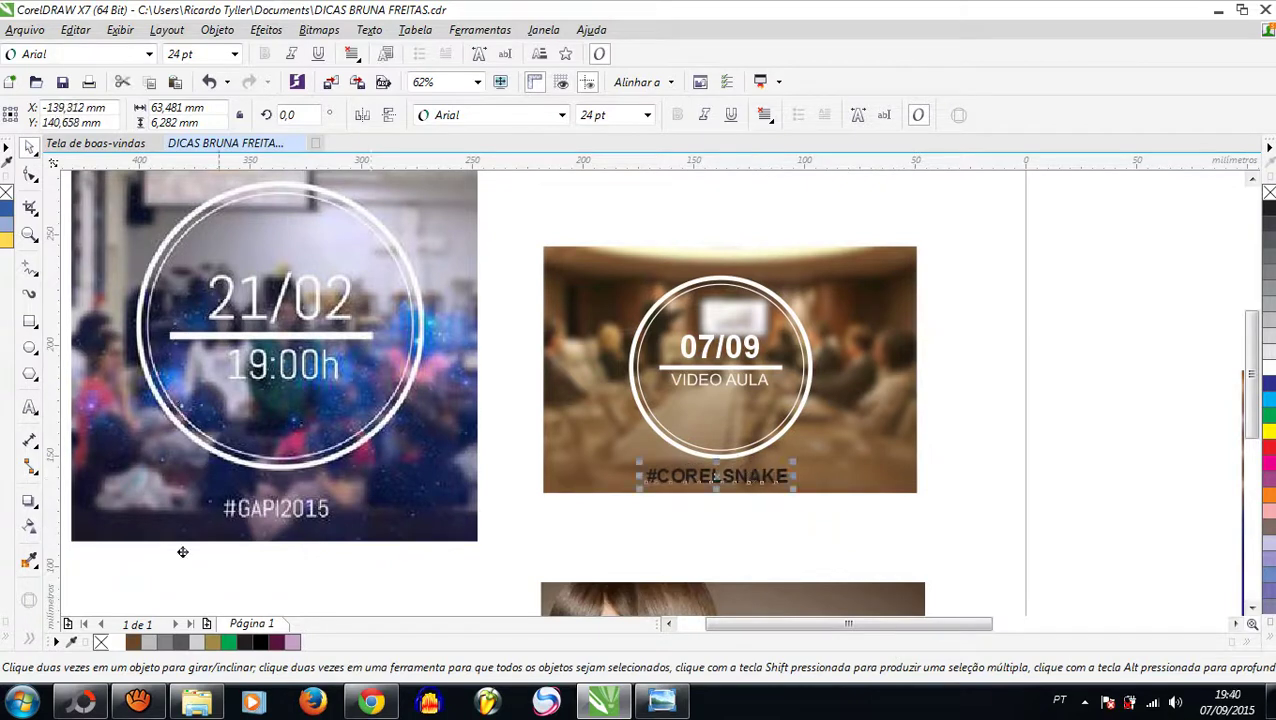
Style #CORELSNAKE as white Arial Narrow (Normal) text at about 18.5 pt
click(119, 641)
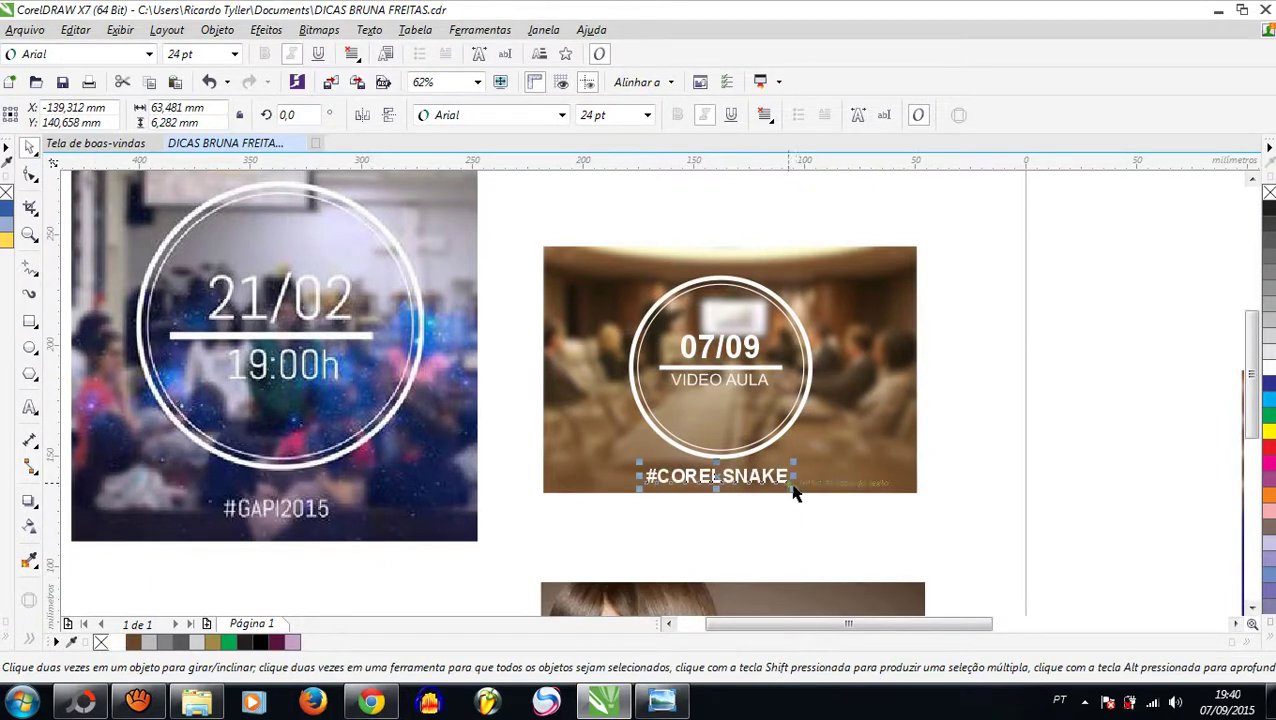
drag(794, 488, 775, 490)
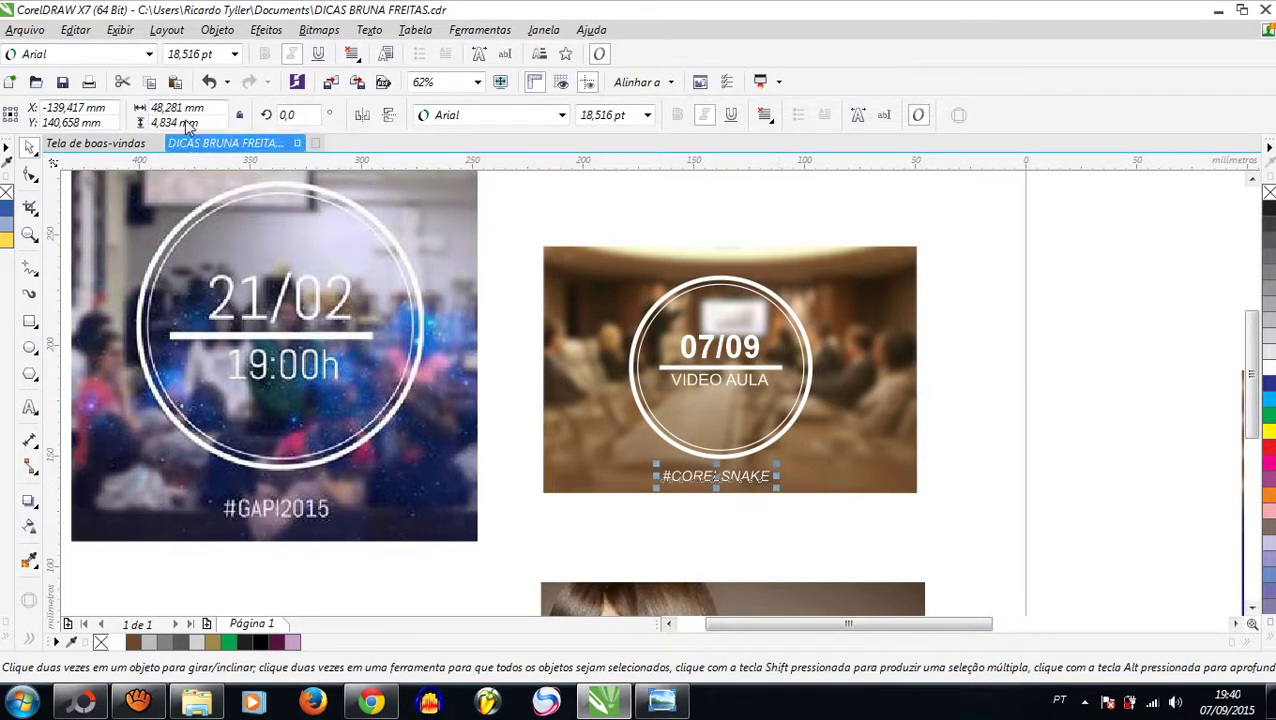
click(150, 54)
mouse_move(214, 80)
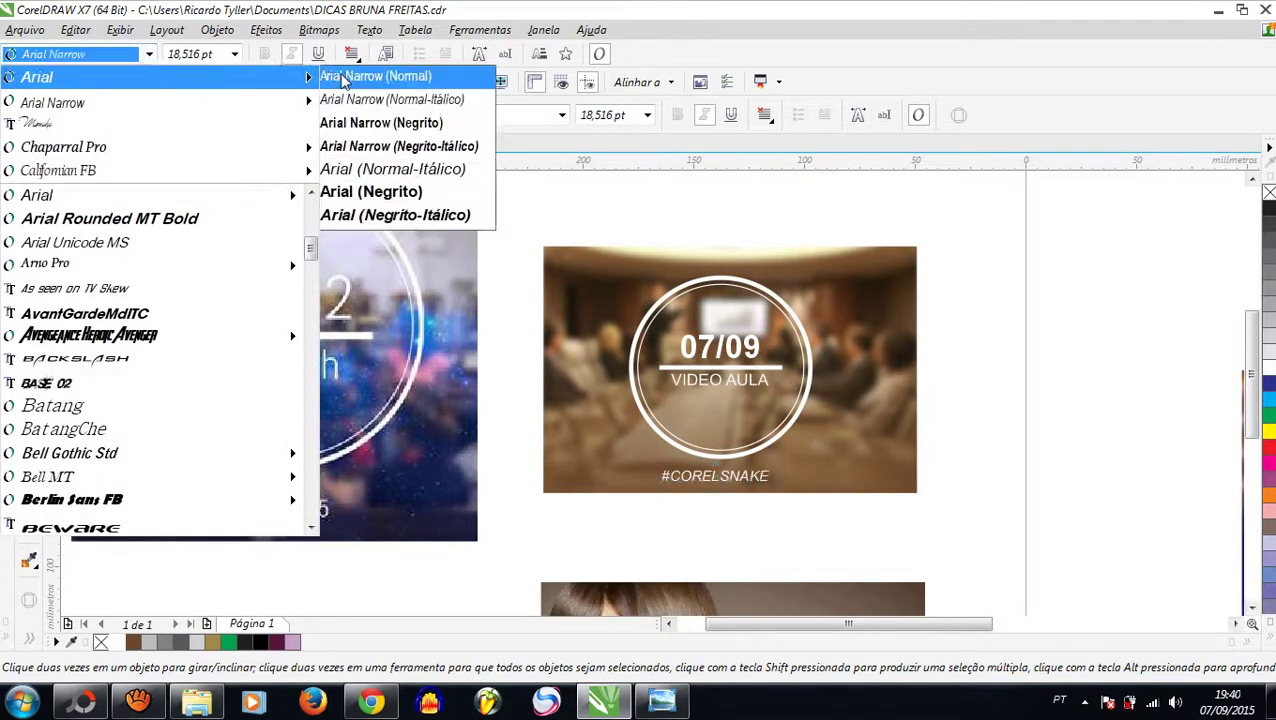
click(357, 82)
scroll(720, 507, up, 2)
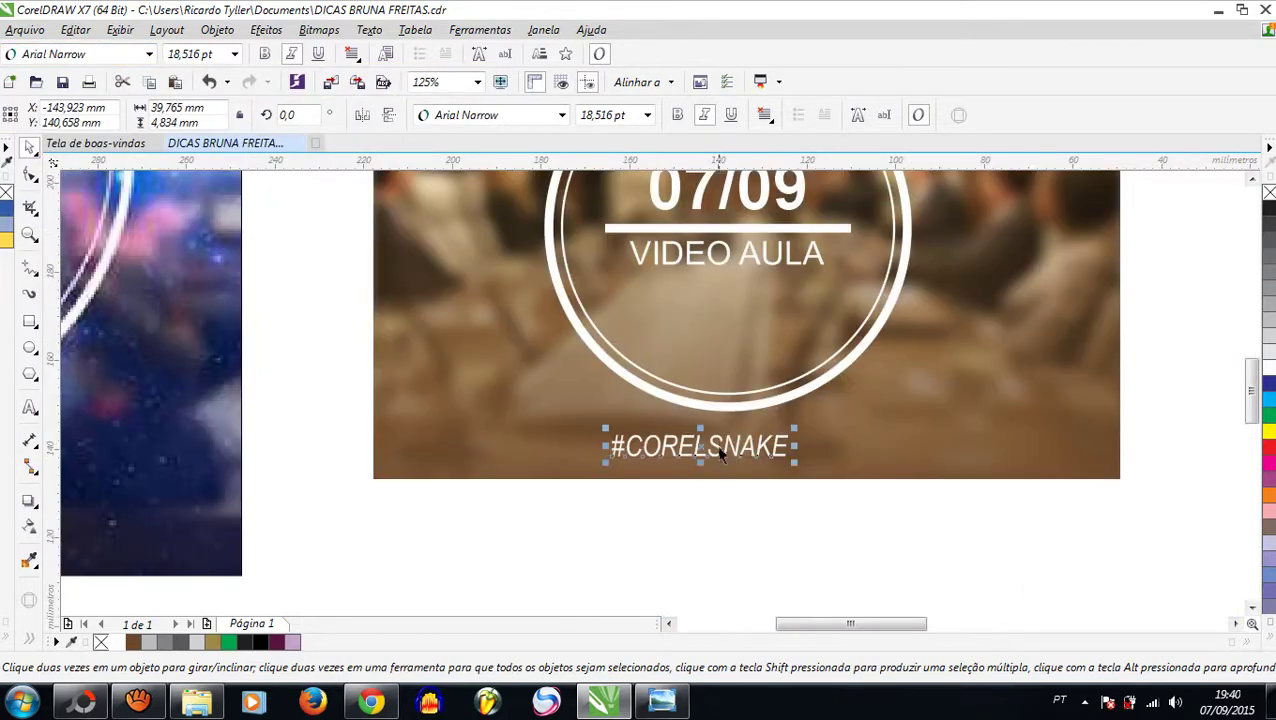
click(150, 54)
mouse_move(250, 79)
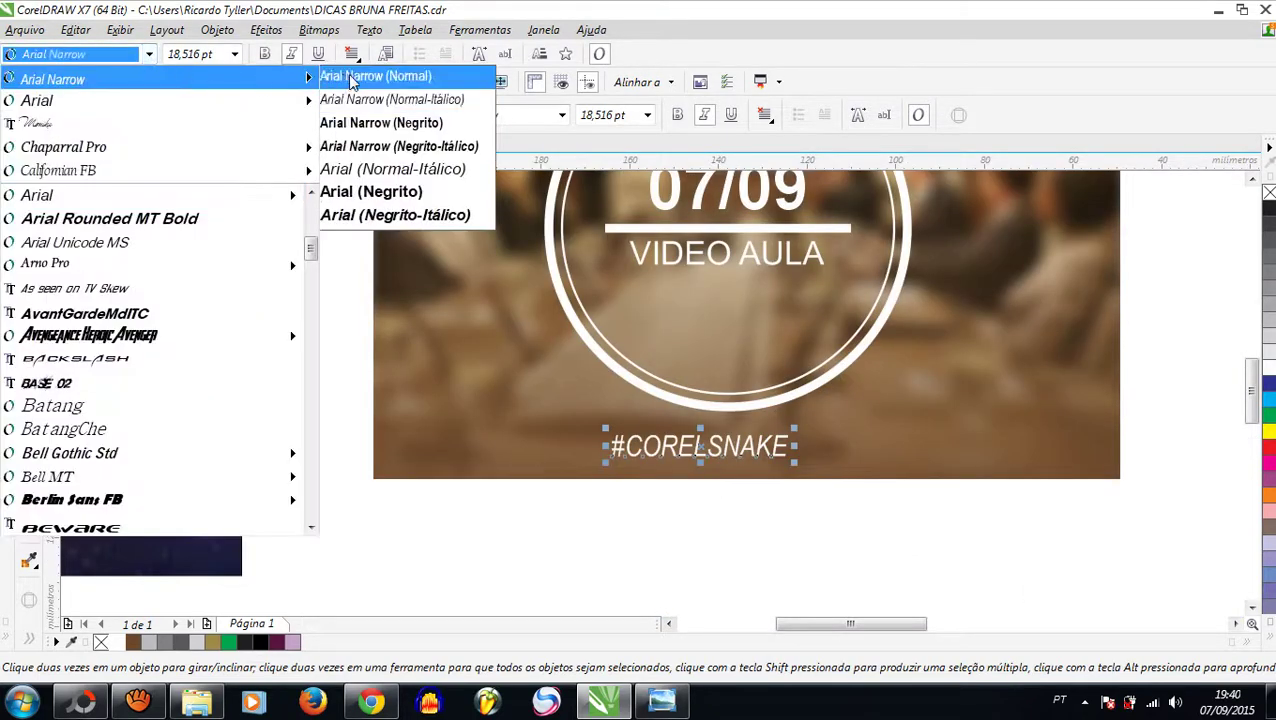
click(352, 82)
Centre #CORELSNAKE and the double ring with its date, line and VIDEO AULA text horizontally on the meeting-room photo
click(535, 463)
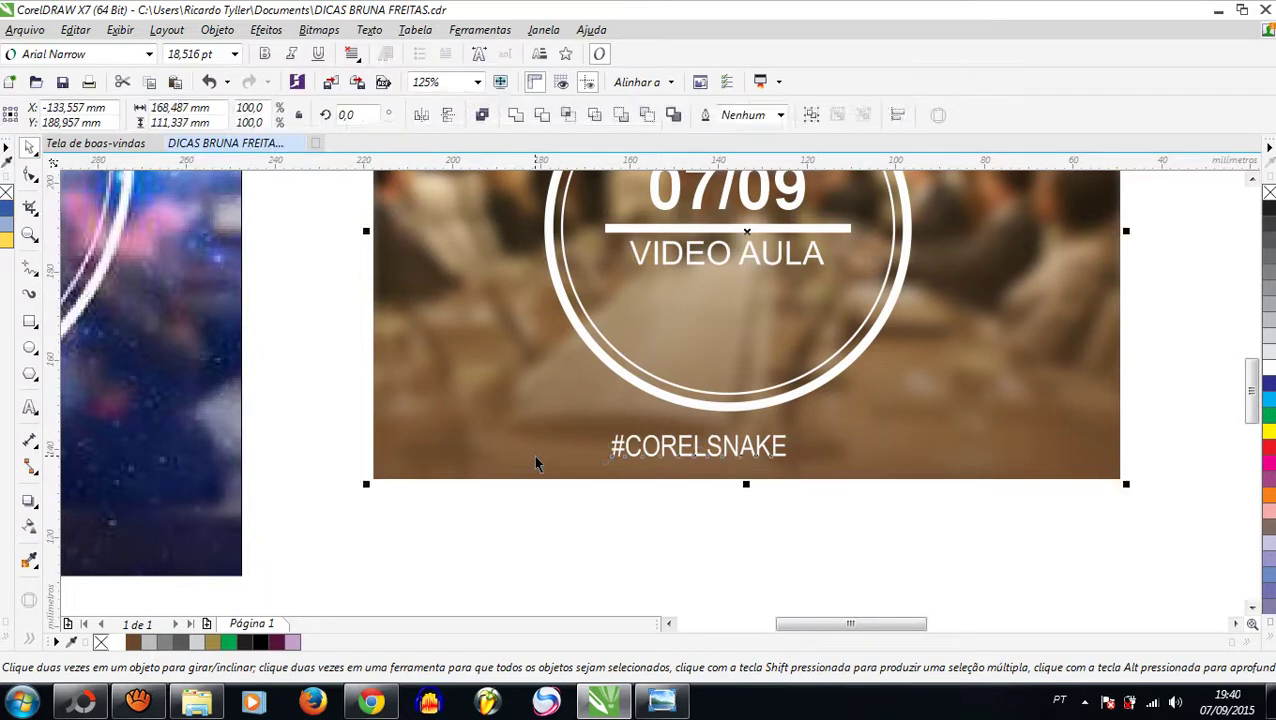
scroll(533, 457, down, 2)
click(920, 413)
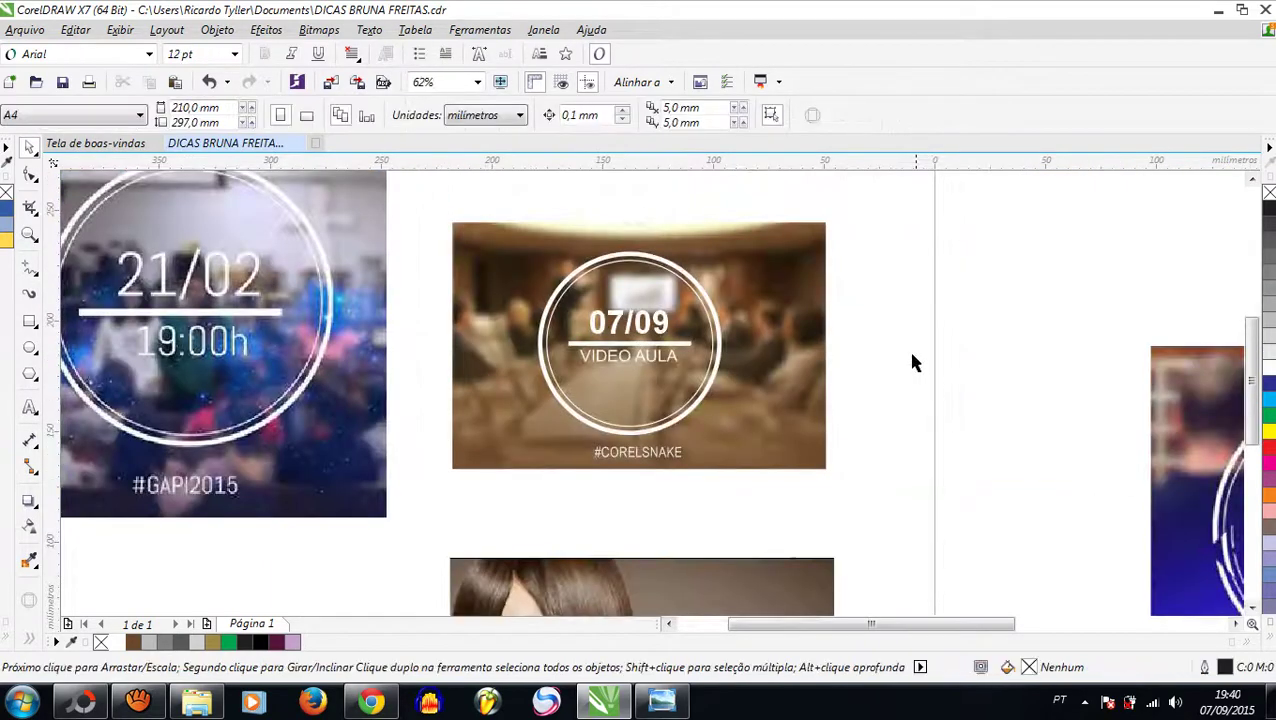
drag(917, 219, 489, 441)
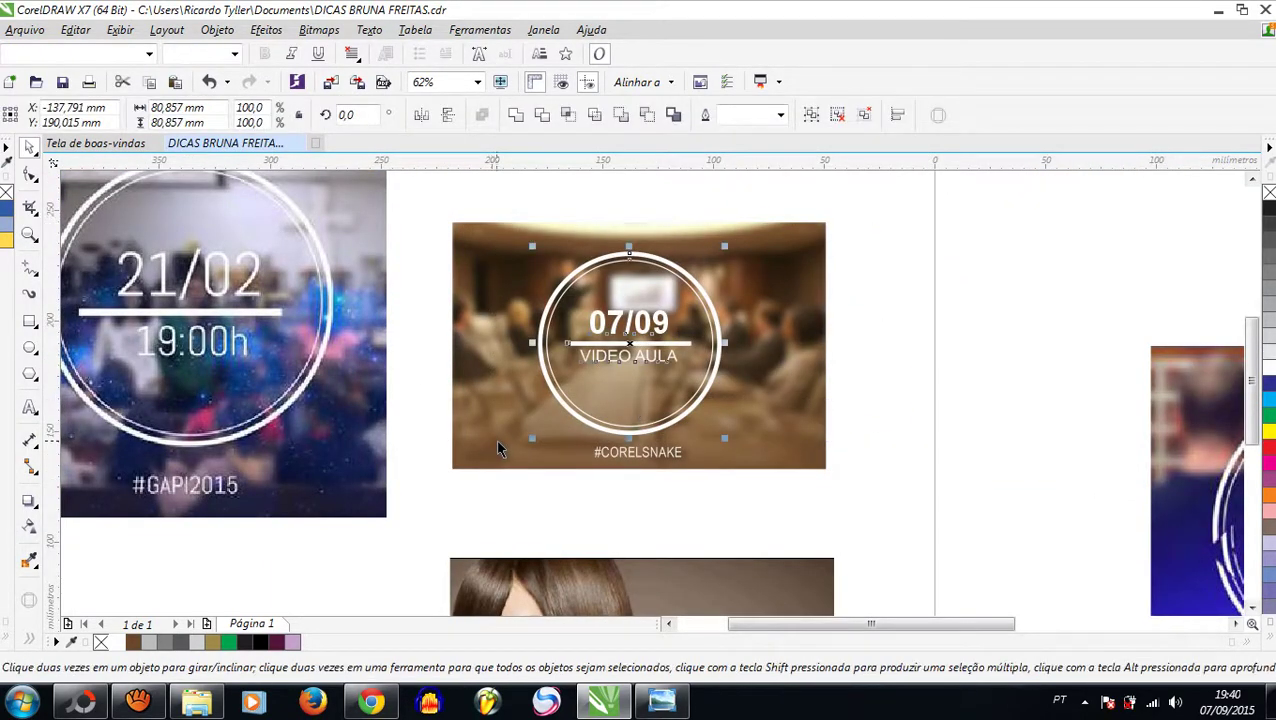
click(771, 410)
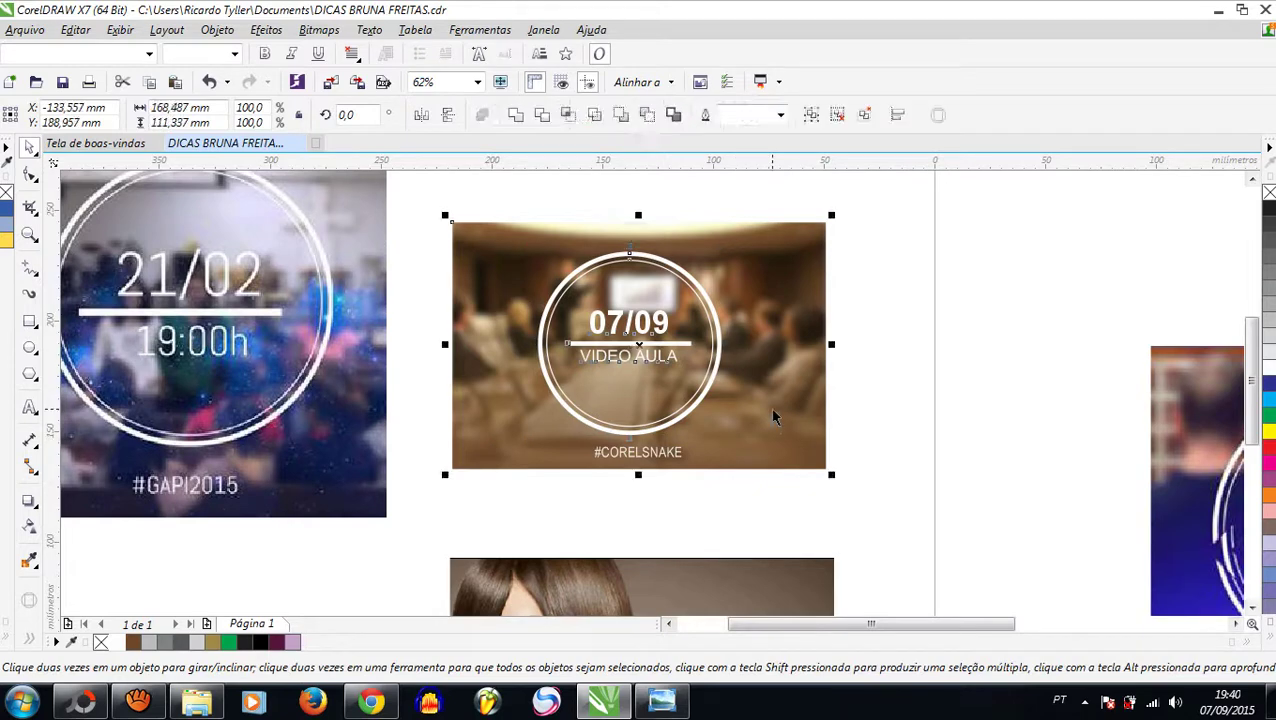
click(894, 347)
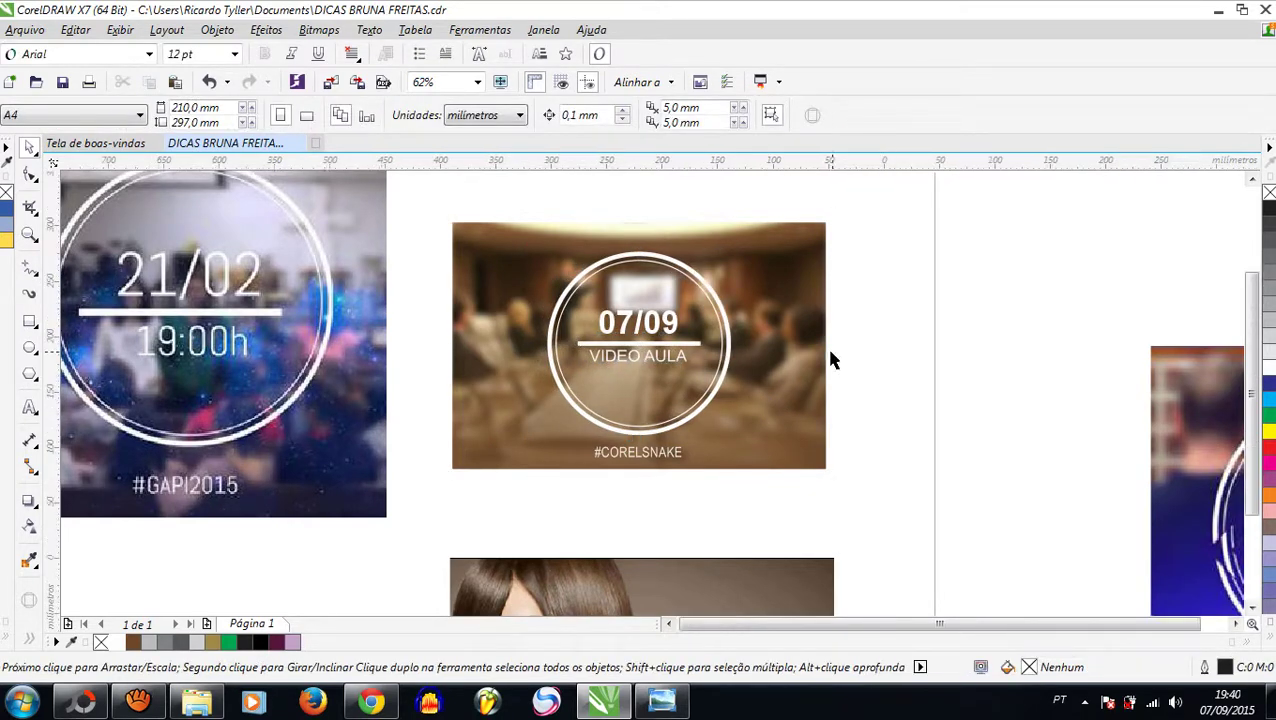
Enlarge the whole meeting-room graphic proportionally, including its photo, double ring and texts, to about 1.4 times its size
scroll(830, 360, down, 2)
drag(631, 259, 886, 430)
drag(833, 283, 912, 226)
click(957, 295)
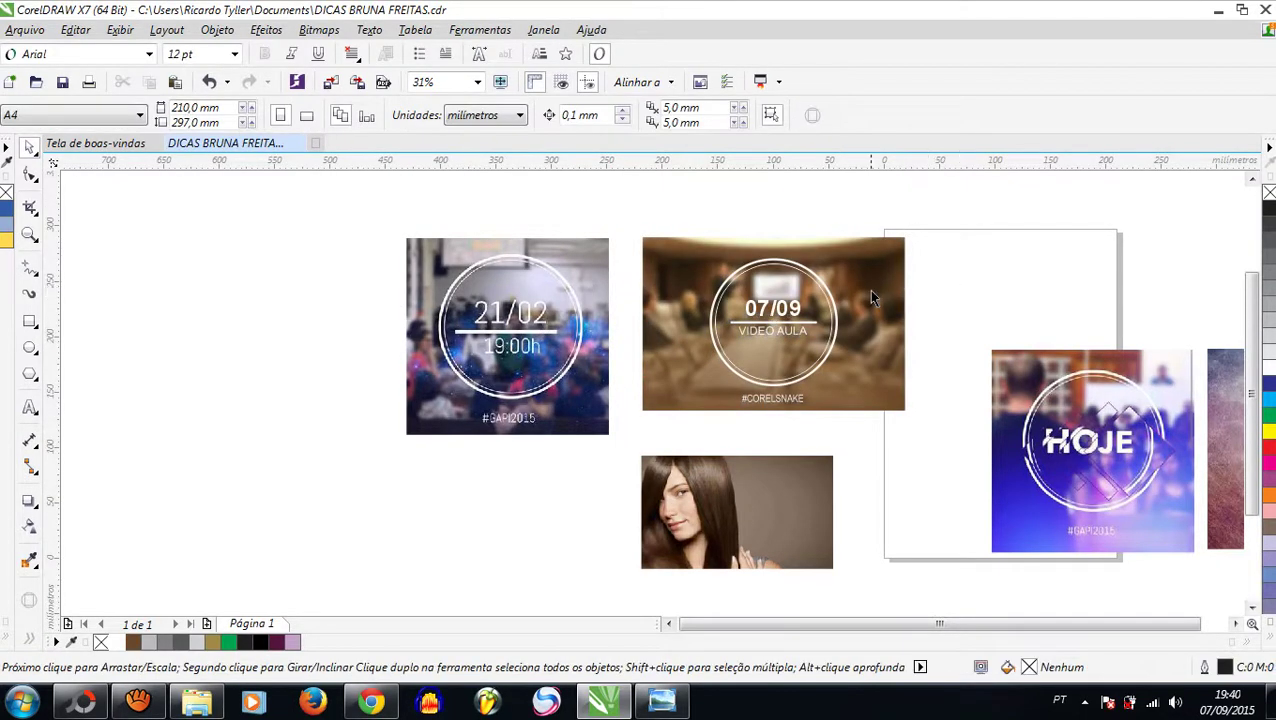
Ungroup the ring and its texts, and stretch VIDEO AULA vertically to about 12 mm high
scroll(865, 289, up, 2)
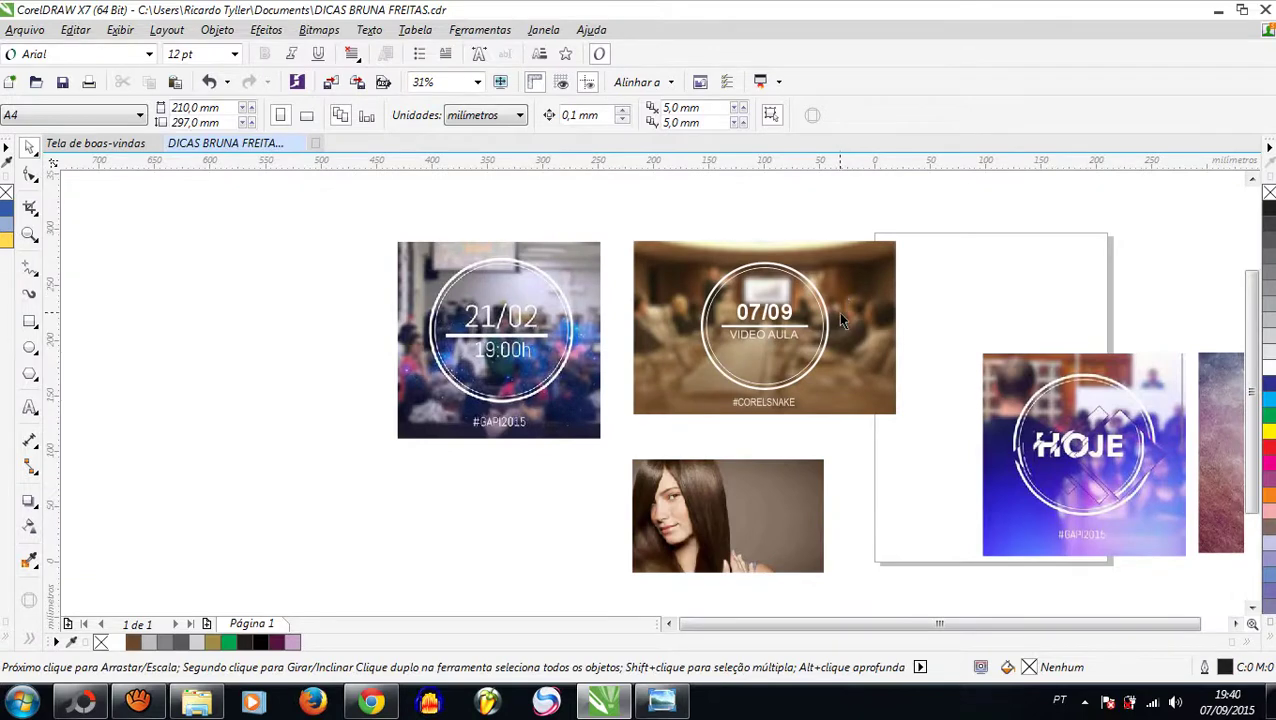
click(797, 335)
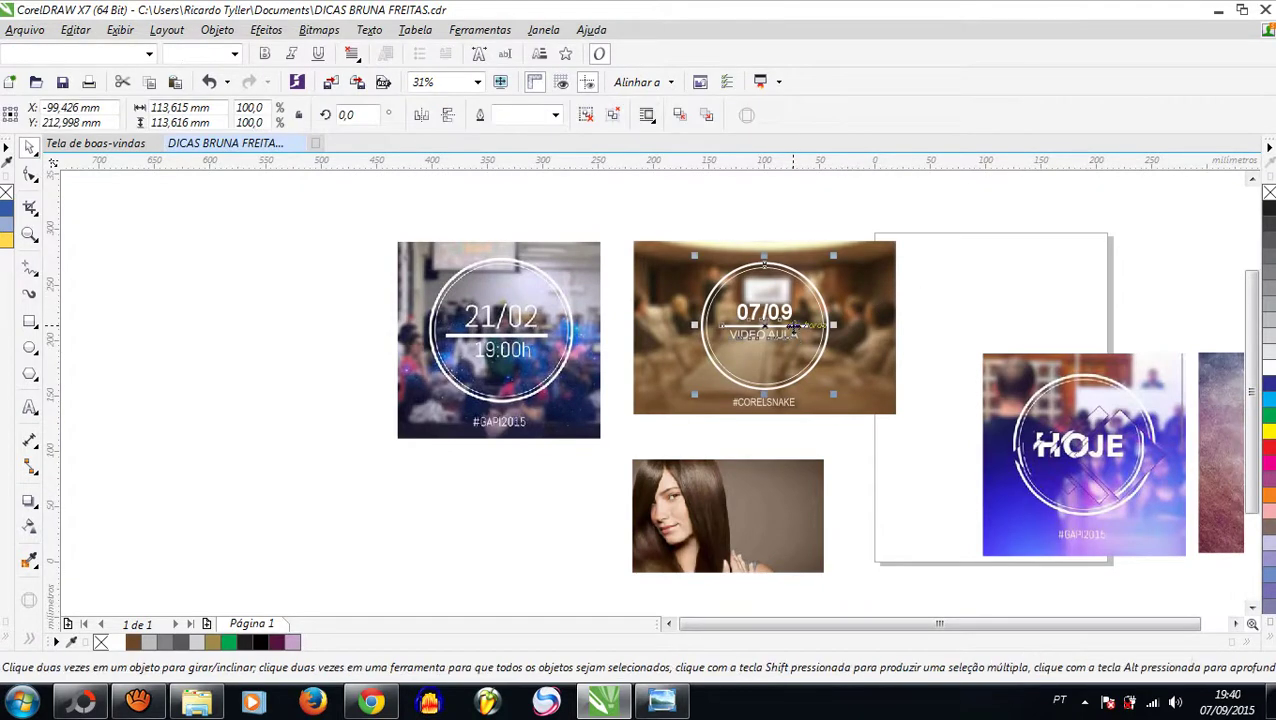
click(925, 291)
scroll(826, 327, up, 2)
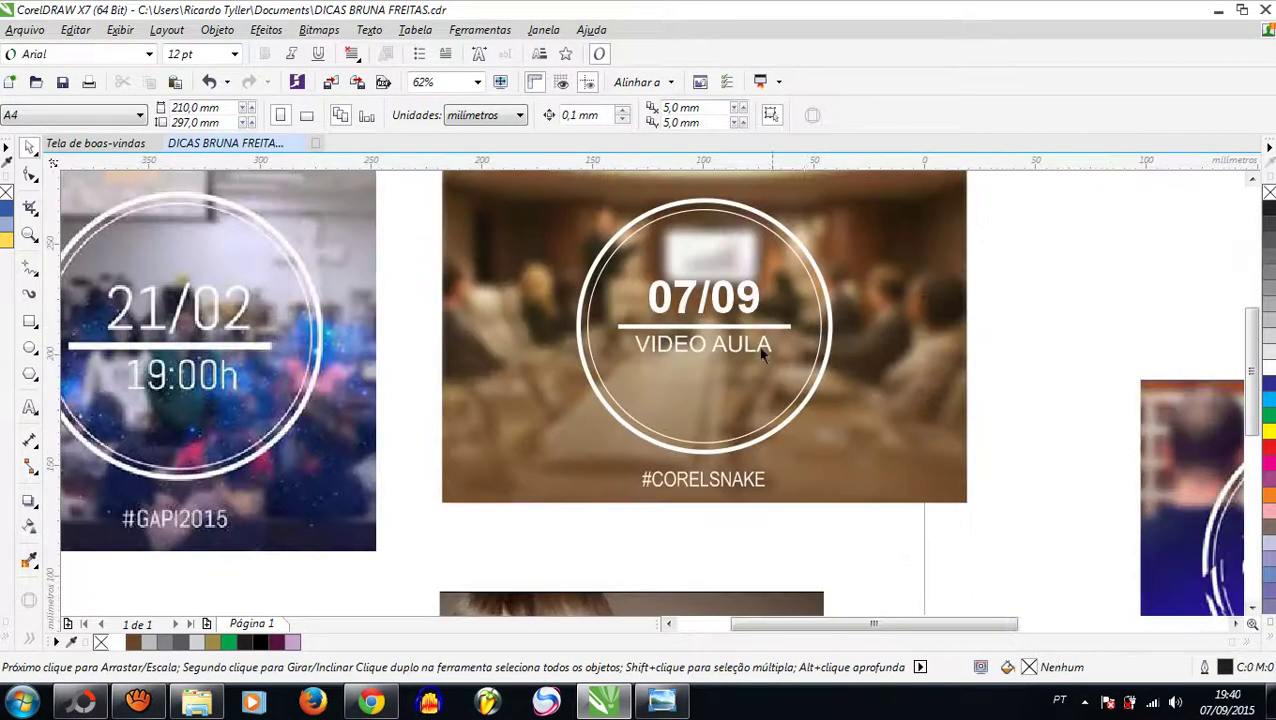
click(743, 355)
drag(703, 362, 706, 370)
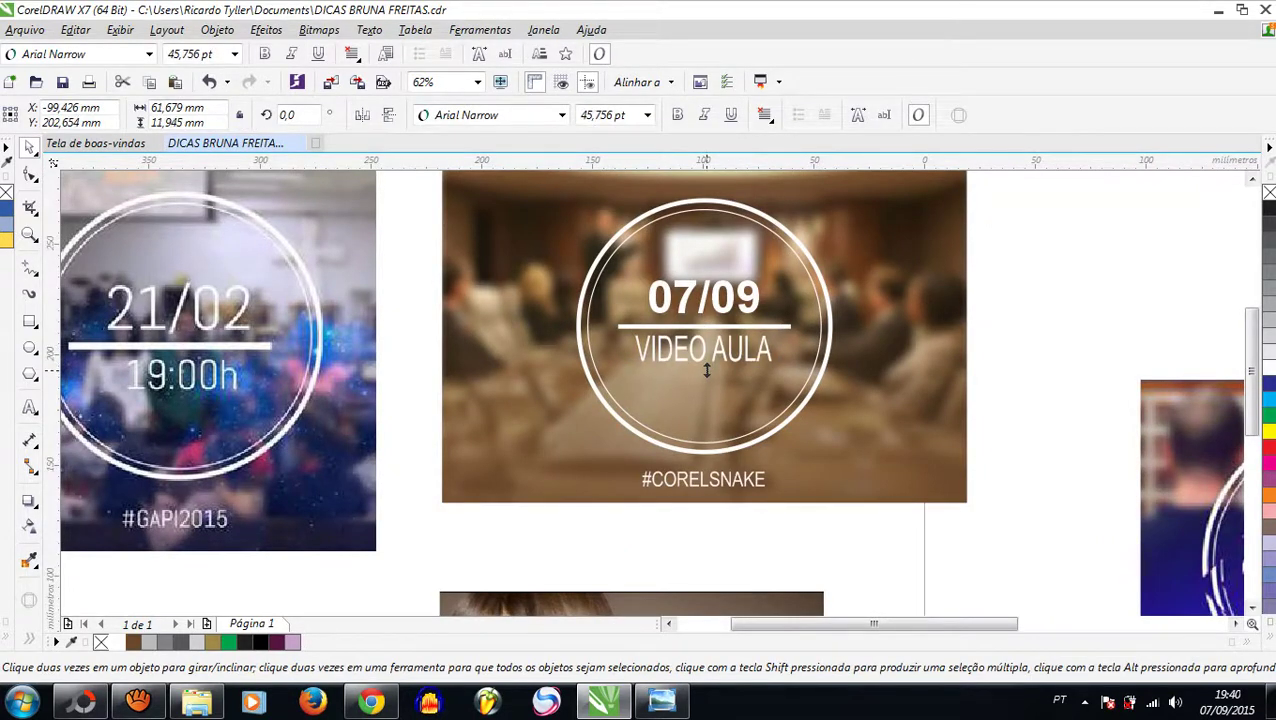
key(Escape)
Delete the 21/02 sample image and the date, dividing line and VIDEO AULA text inside the double ring
scroll(687, 321, down, 2)
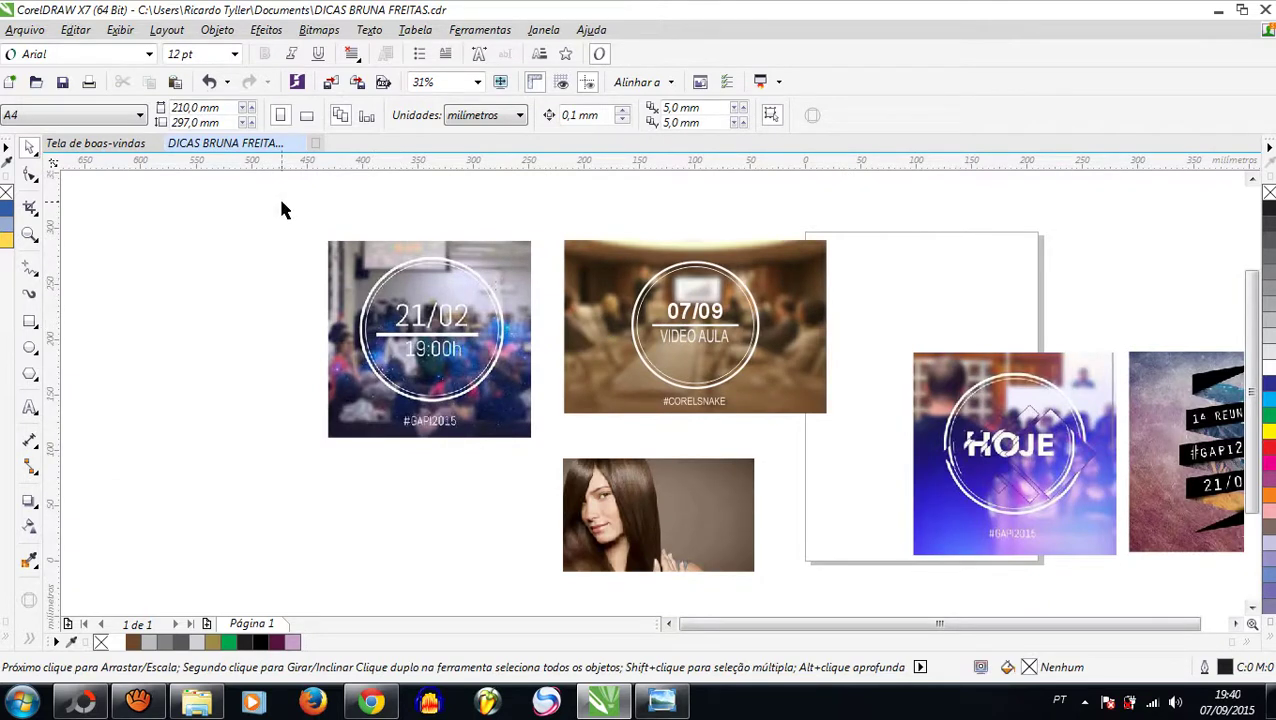
drag(282, 205, 540, 460)
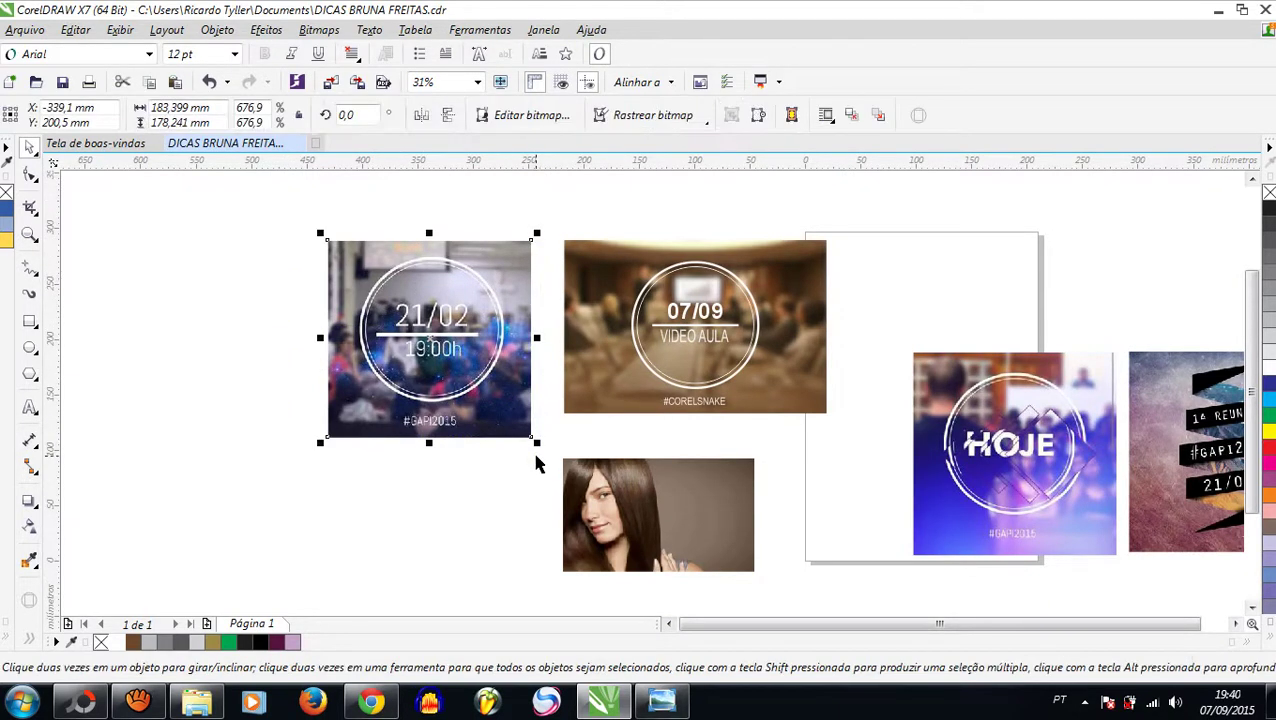
key(Delete)
drag(681, 305, 748, 364)
key(Delete)
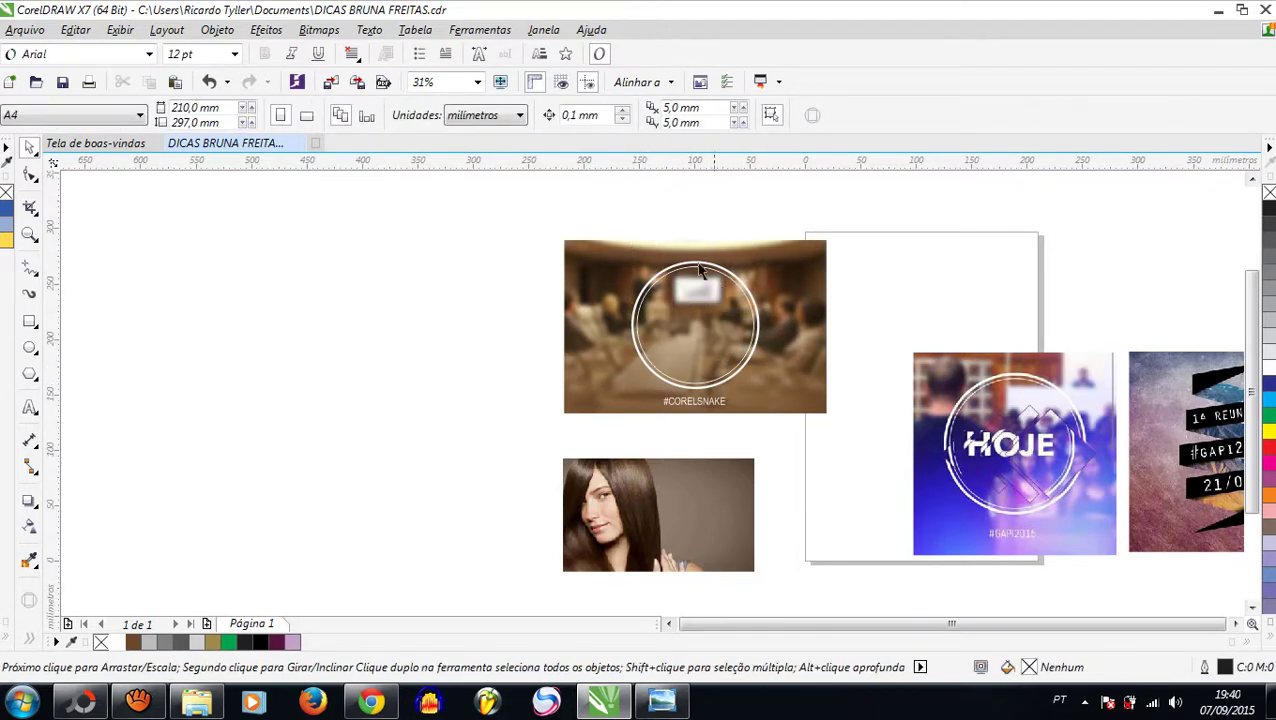
Add the two-line text VIDEO / AULA beside the meeting-room photo and enlarge it to about 47 pt
scroll(838, 269, up, 2)
click(30, 407)
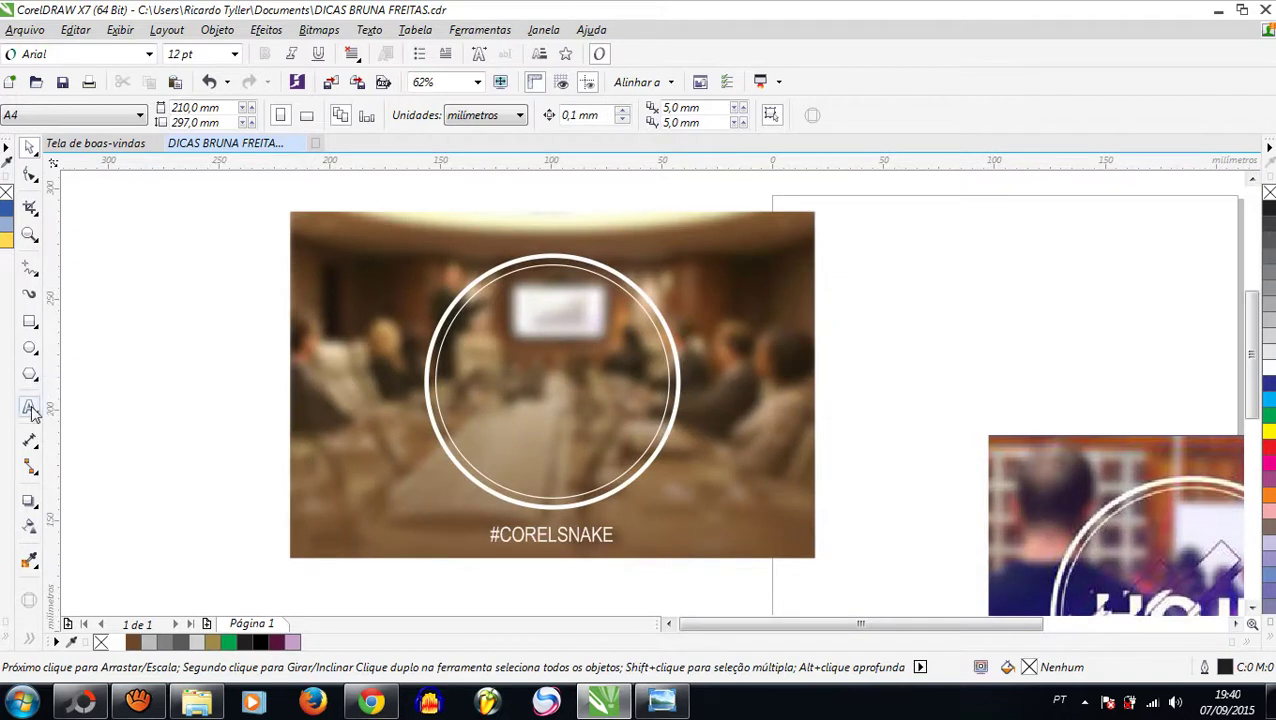
click(146, 372)
text(VIDEO)
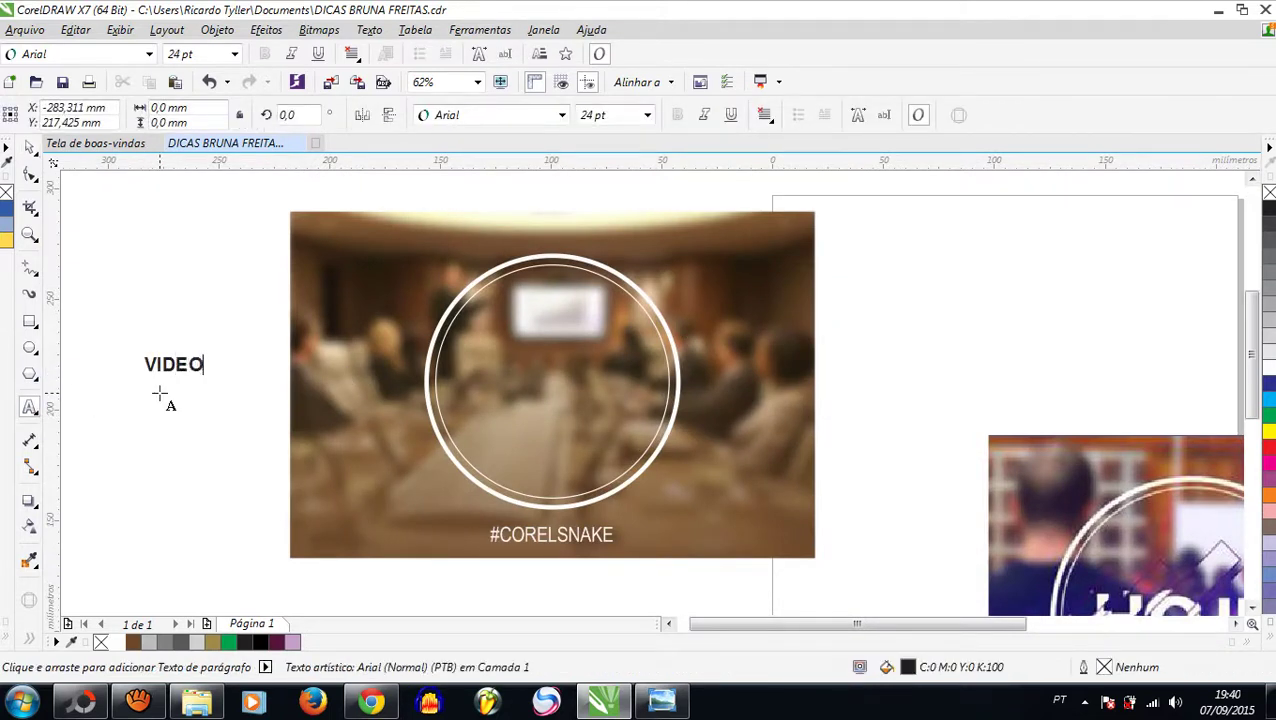
key(Return)
text(AULA)
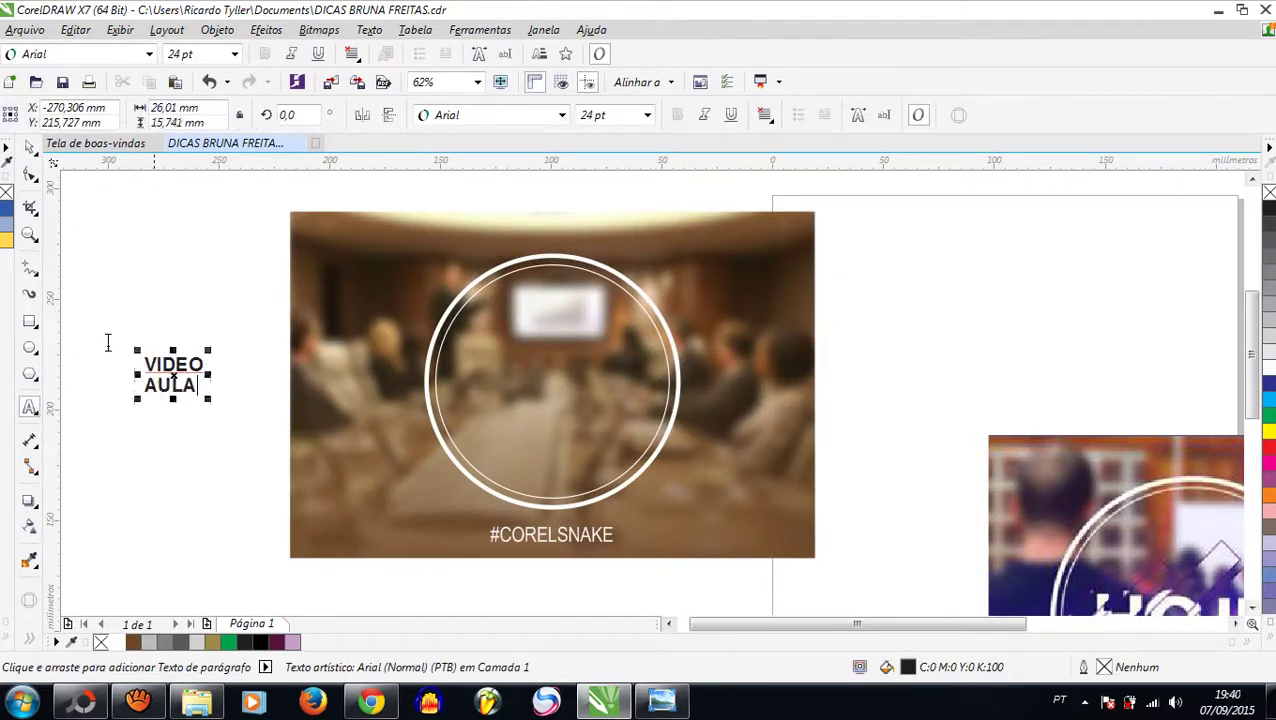
click(30, 147)
drag(208, 400, 265, 431)
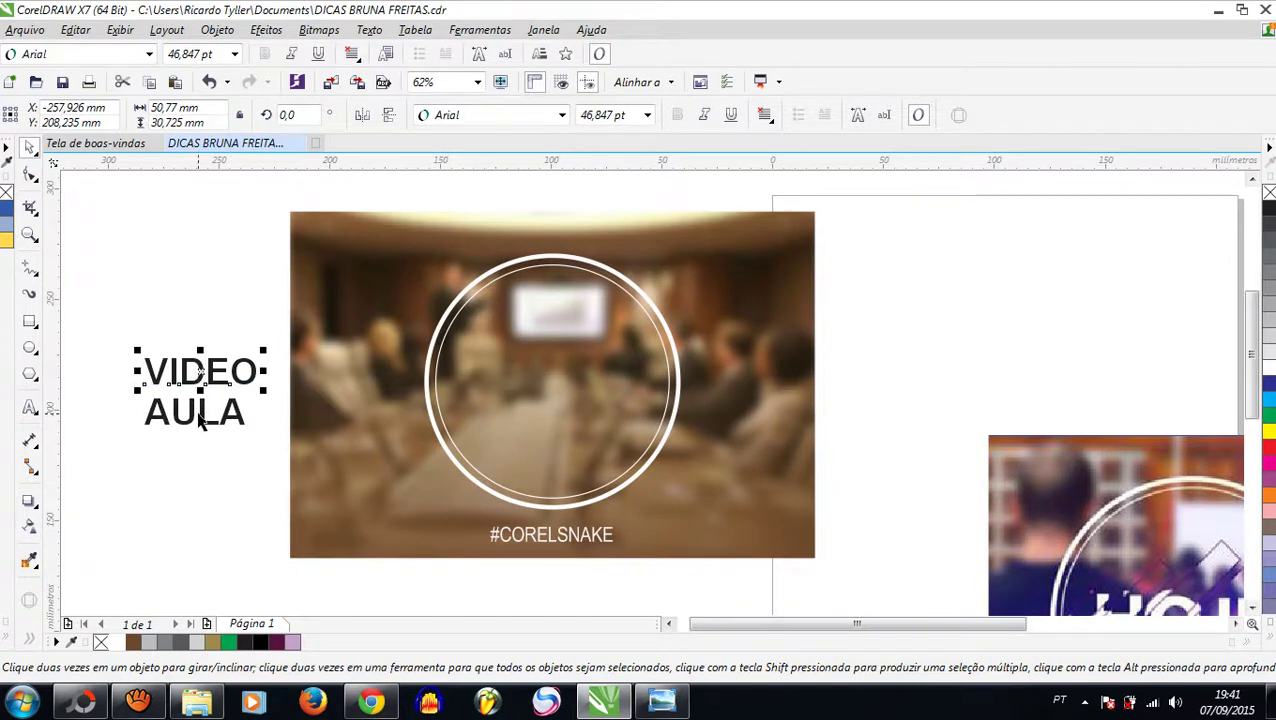
Centre AULA beneath VIDEO and tighten the gap between the two lines
key(F10)
drag(200, 422, 203, 404)
key(space)
Move both lines of VIDEO AULA into the double ring and colour them white
drag(114, 319, 268, 456)
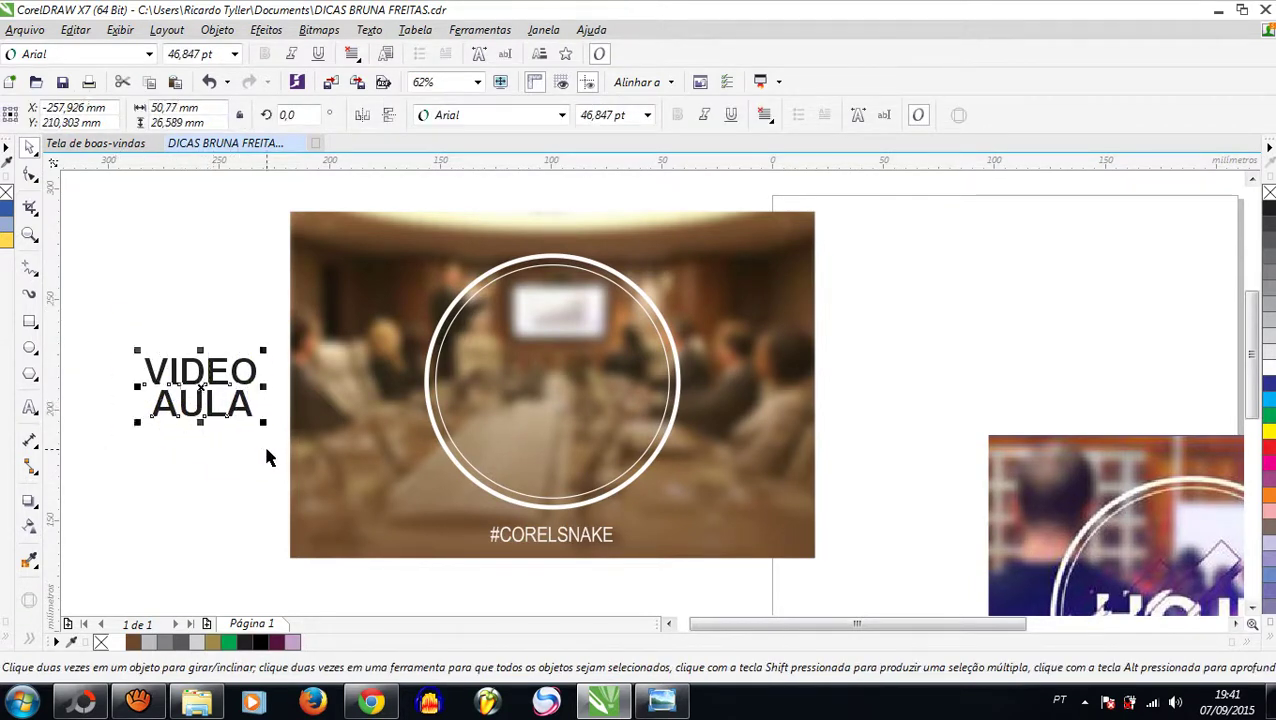
drag(200, 352, 545, 368)
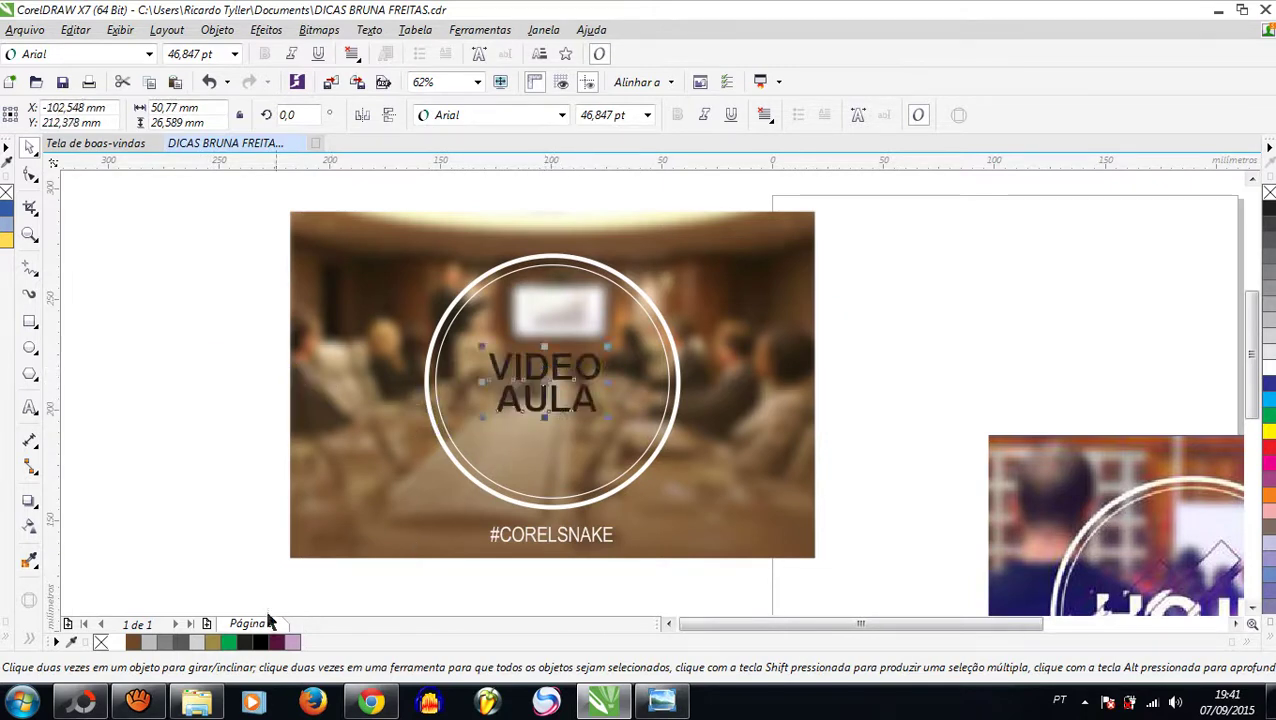
click(117, 641)
Enlarge VIDEO AULA to about 65.8 pt and set its font to Arial (Negrito)
drag(605, 420, 640, 442)
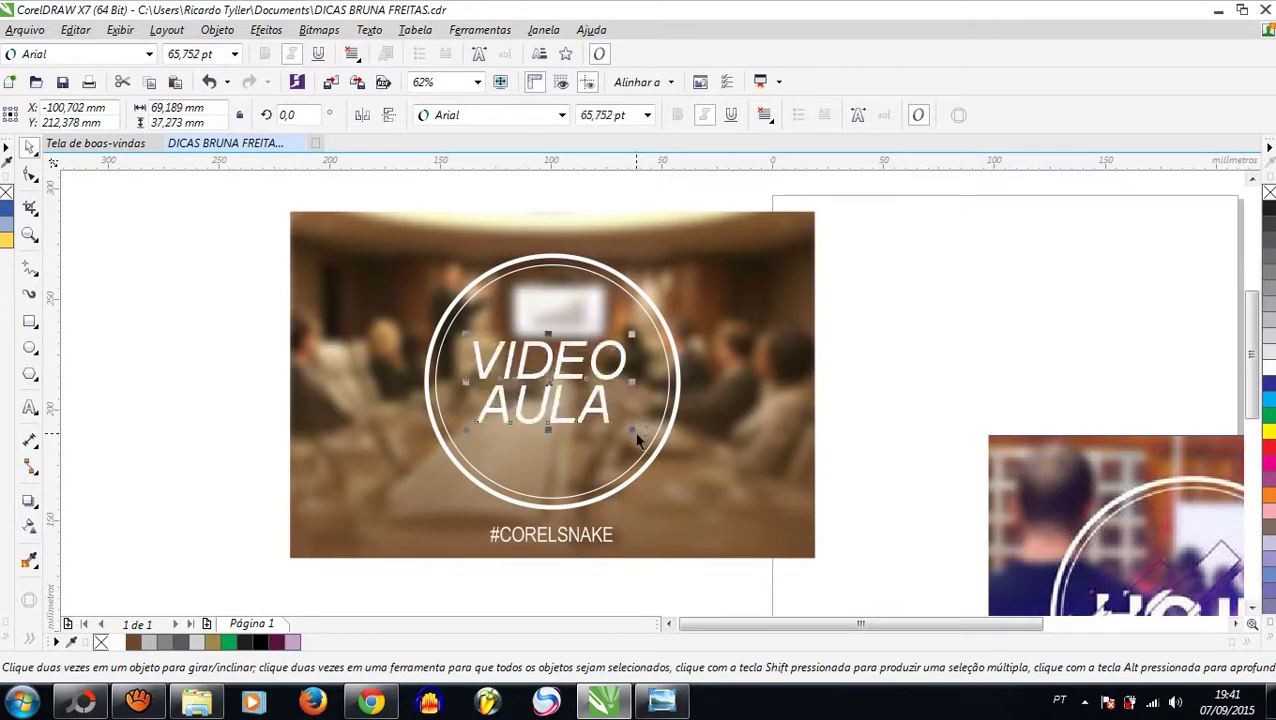
click(149, 54)
mouse_move(200, 77)
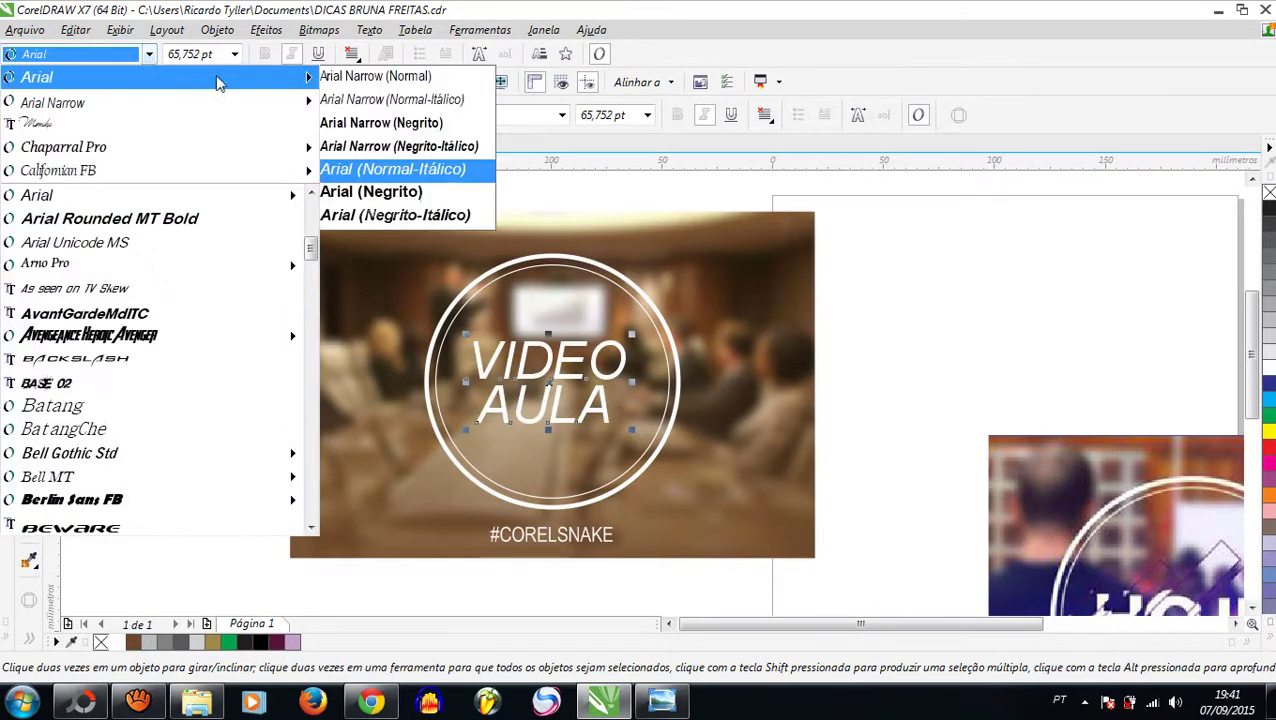
click(388, 194)
Raise VIDEO AULA slightly and centre it horizontally in the double ring
drag(563, 373, 575, 369)
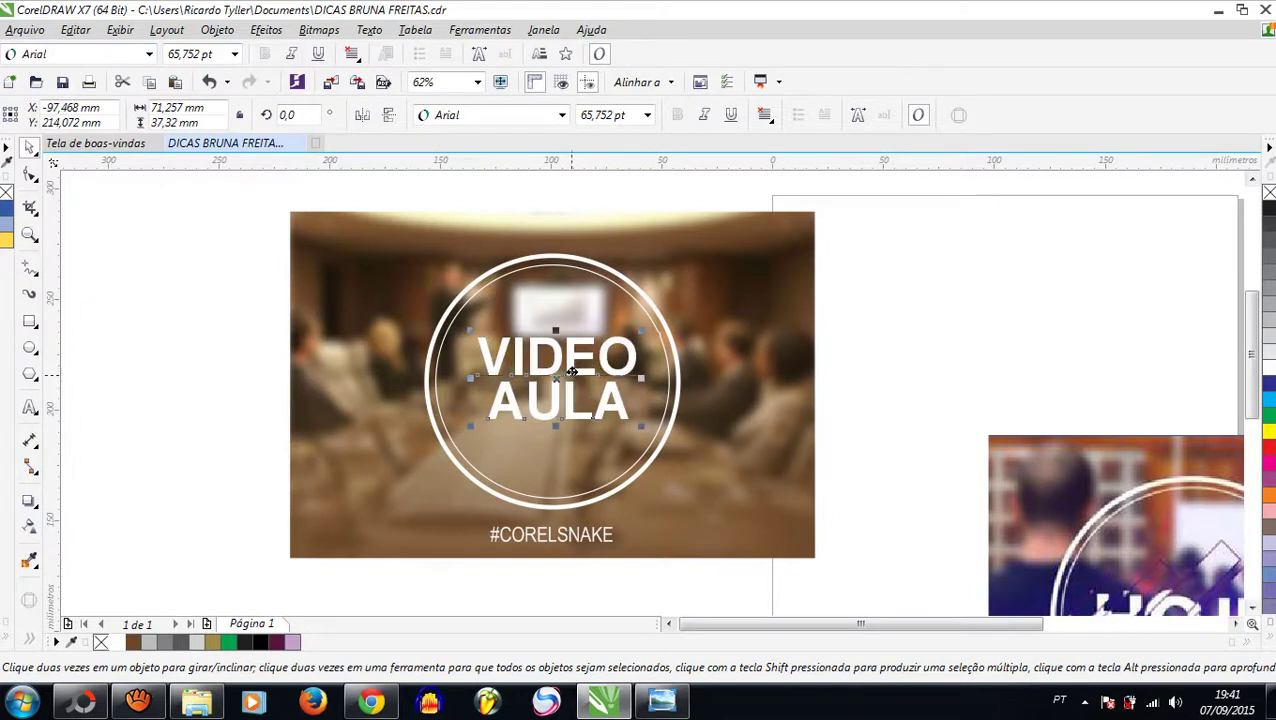
click(567, 459)
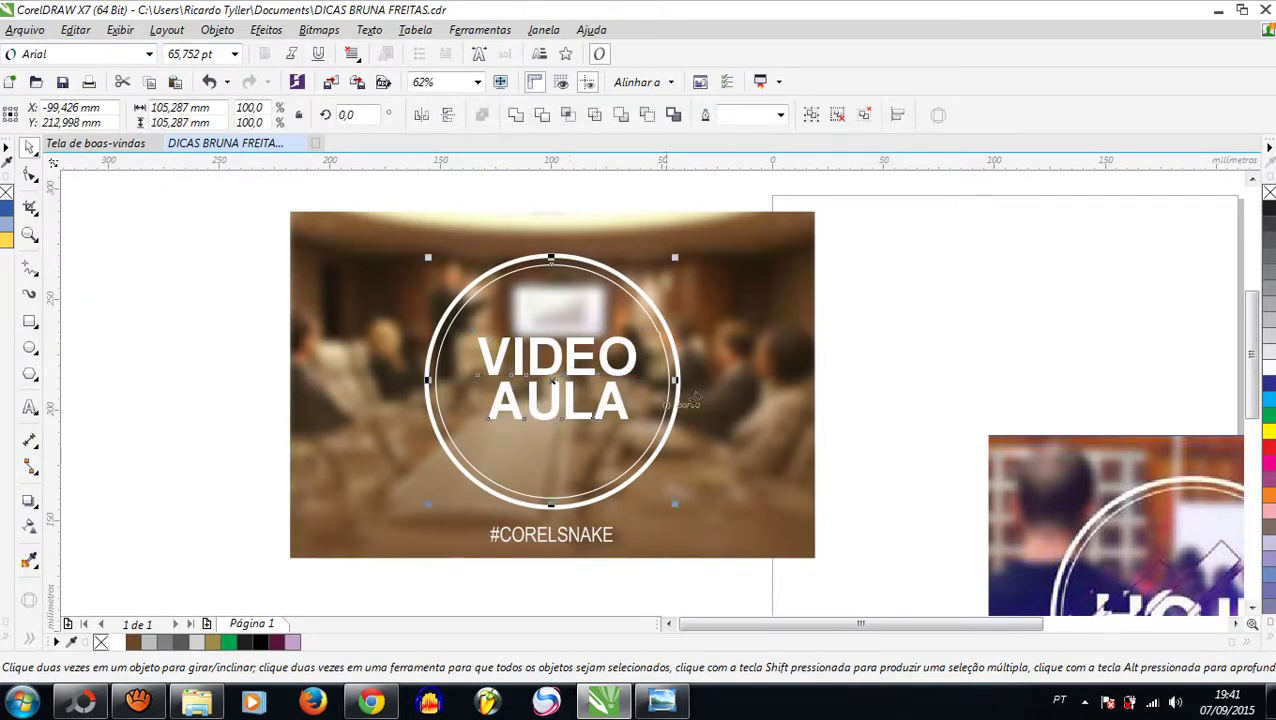
click(898, 350)
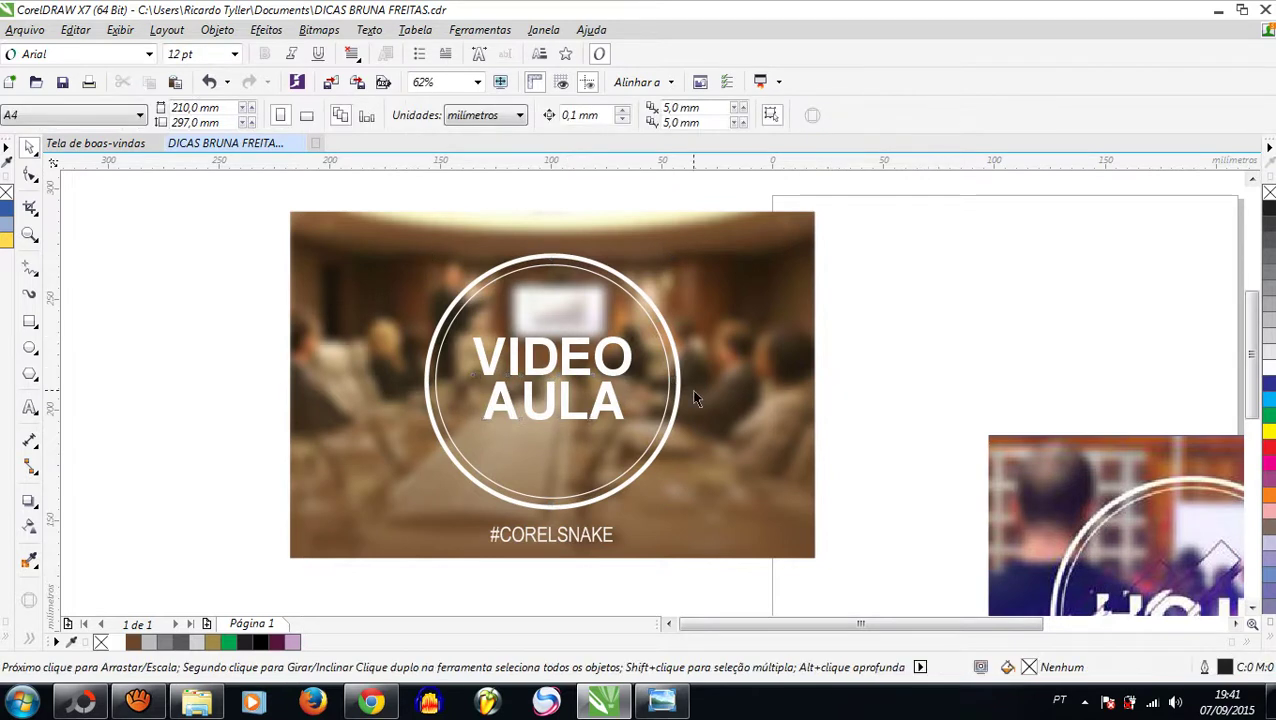
Draw a square about 39 mm wide beside the photo and rotate it to 315° so it forms a diamond
click(34, 323)
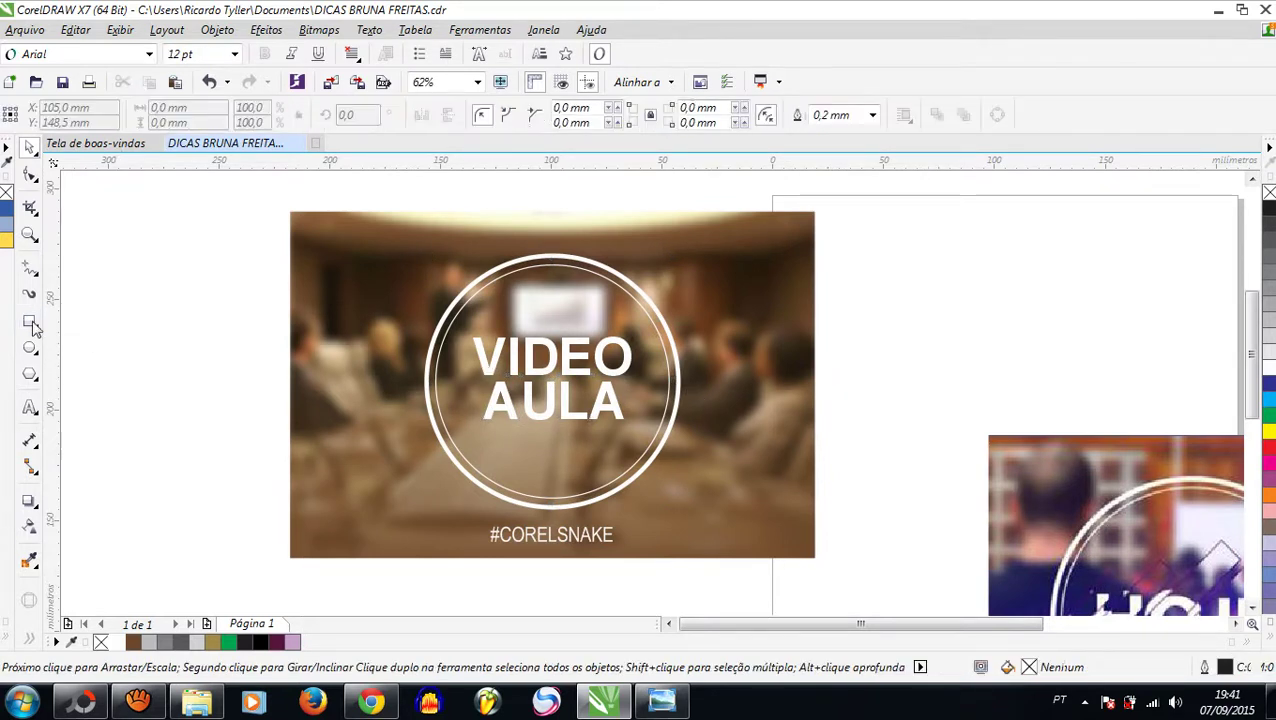
drag(144, 330, 230, 410)
key(space)
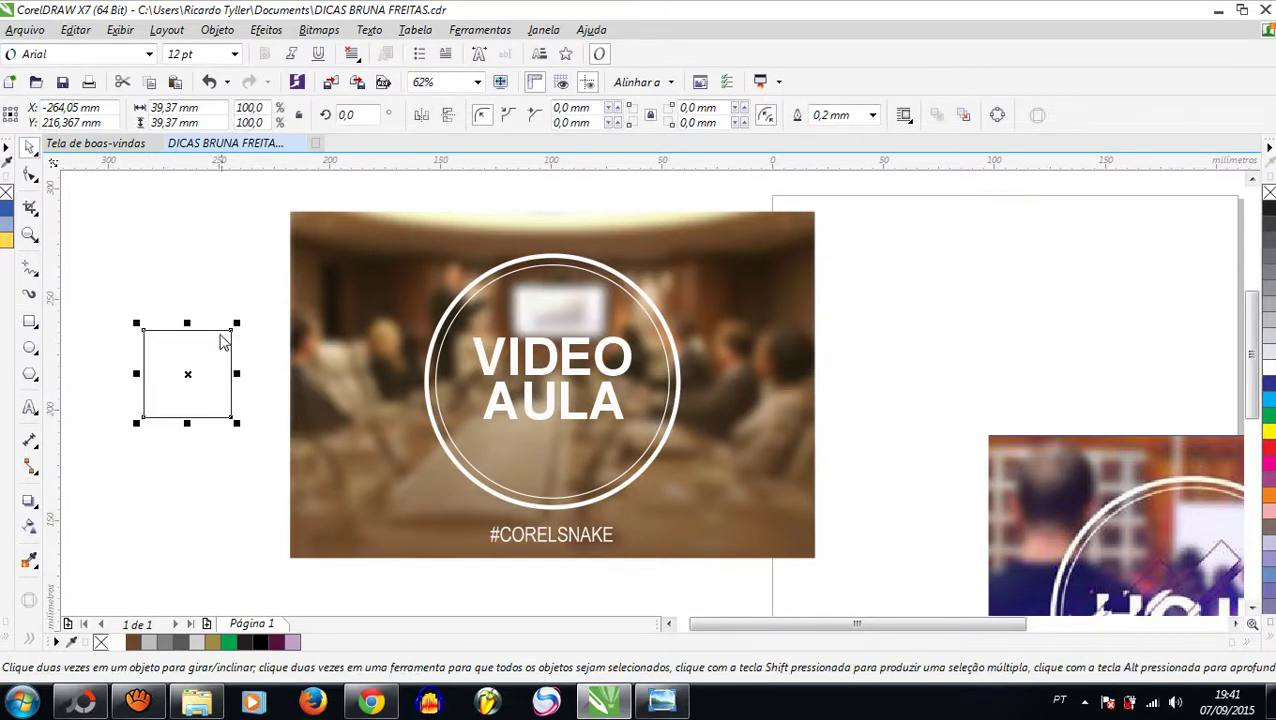
click(188, 376)
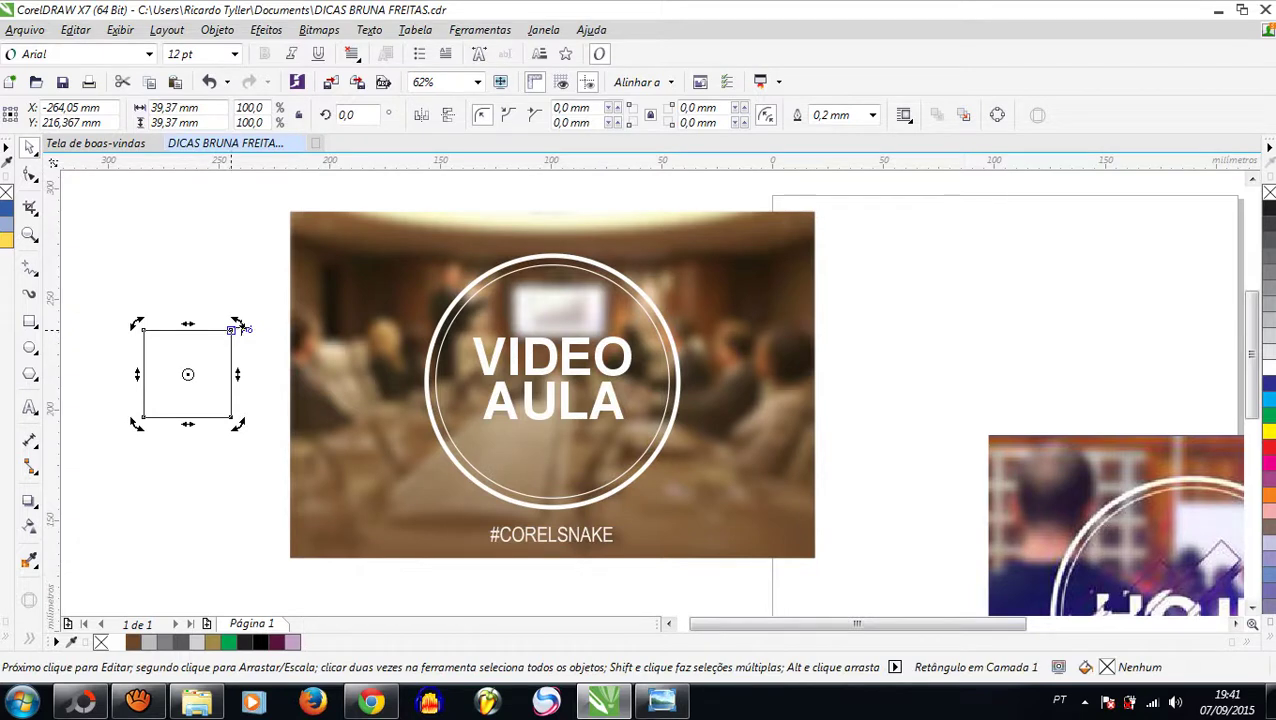
drag(240, 322, 262, 378)
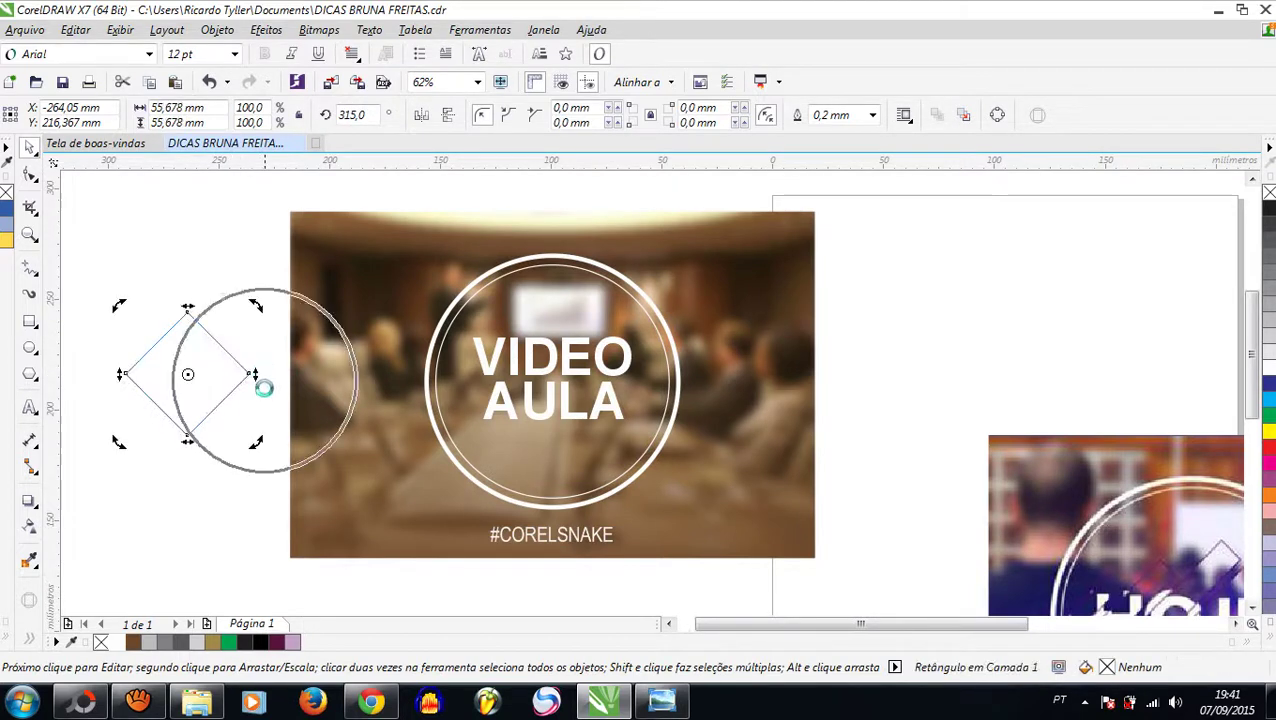
Place the diamond over the lower-right part of VIDEO AULA and enlarge it to about 69 mm wide
click(212, 373)
drag(205, 373, 610, 398)
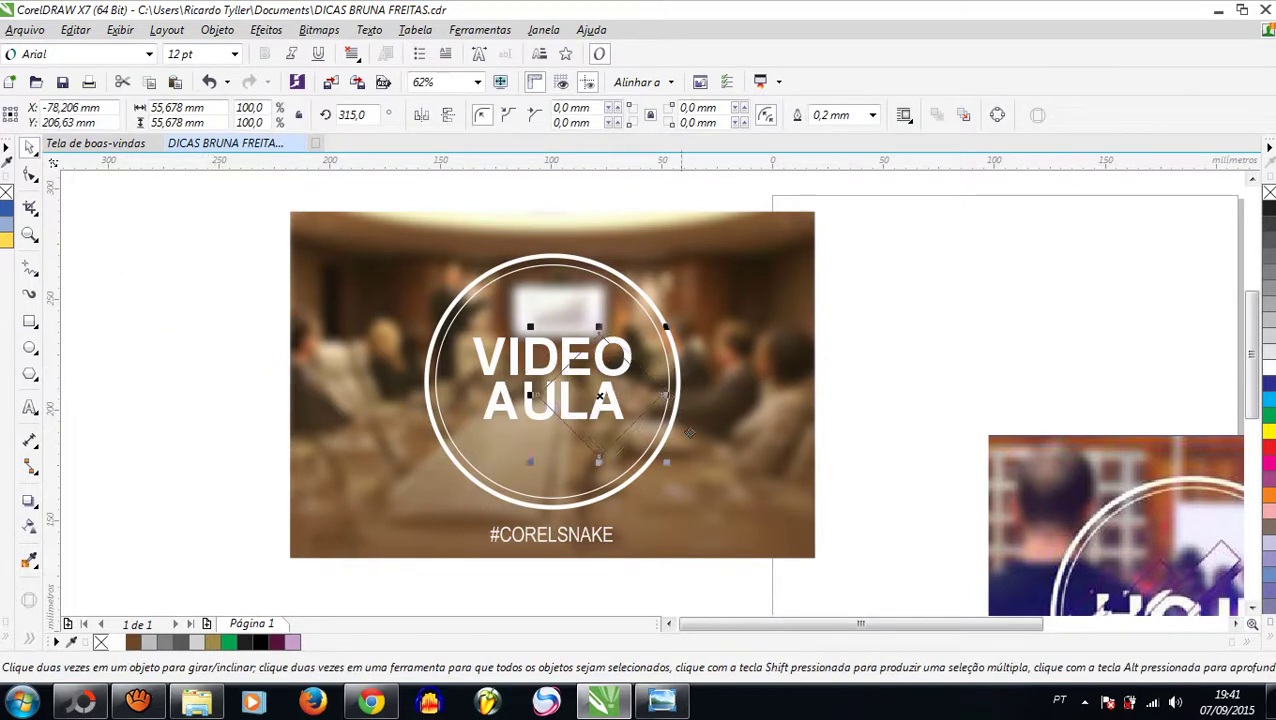
drag(667, 462, 681, 478)
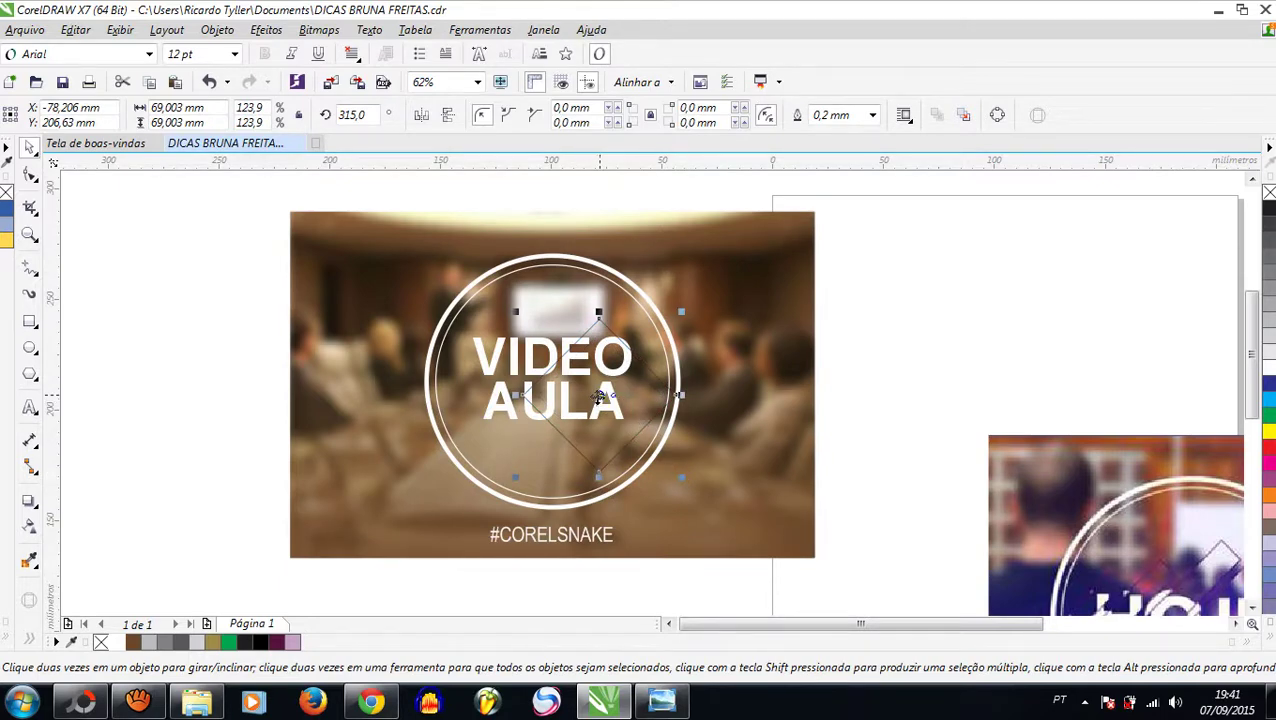
Shift the diamond slightly right, place a copy about 20 mm to its left and enlarge the copy to about 77 mm wide
drag(599, 396, 609, 394)
scroll(597, 391, up, 2)
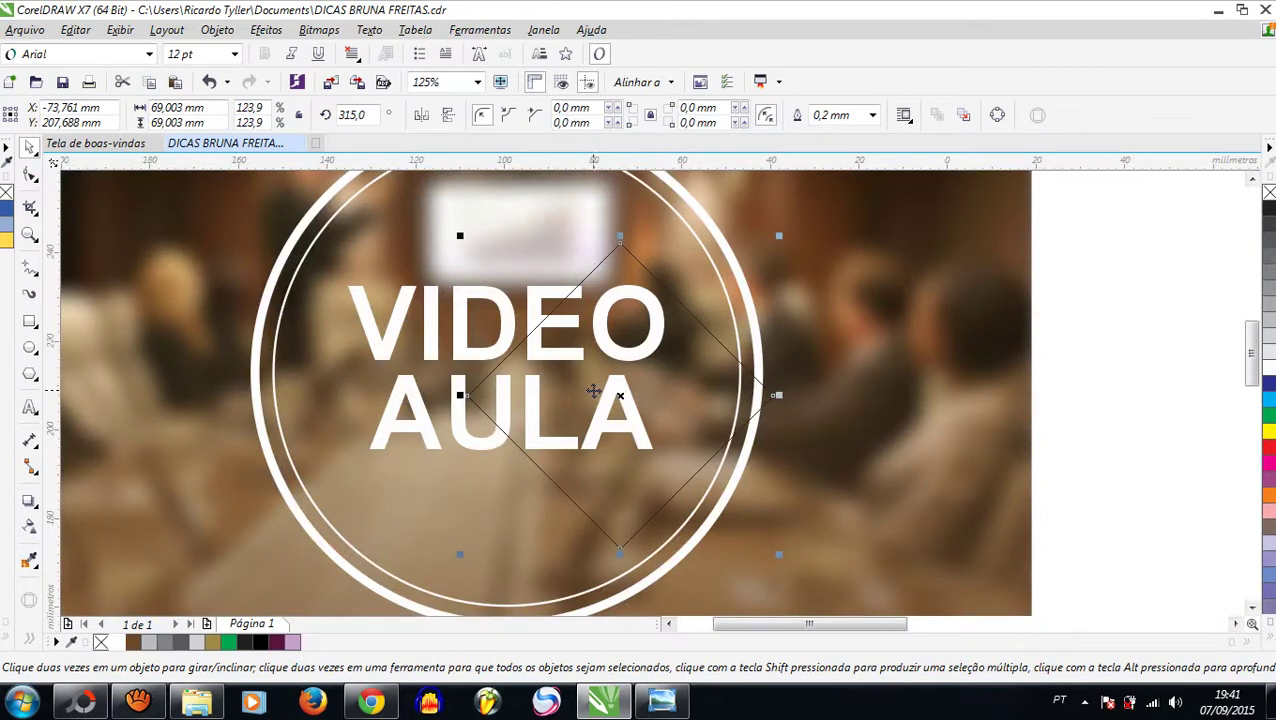
drag(621, 397, 532, 395)
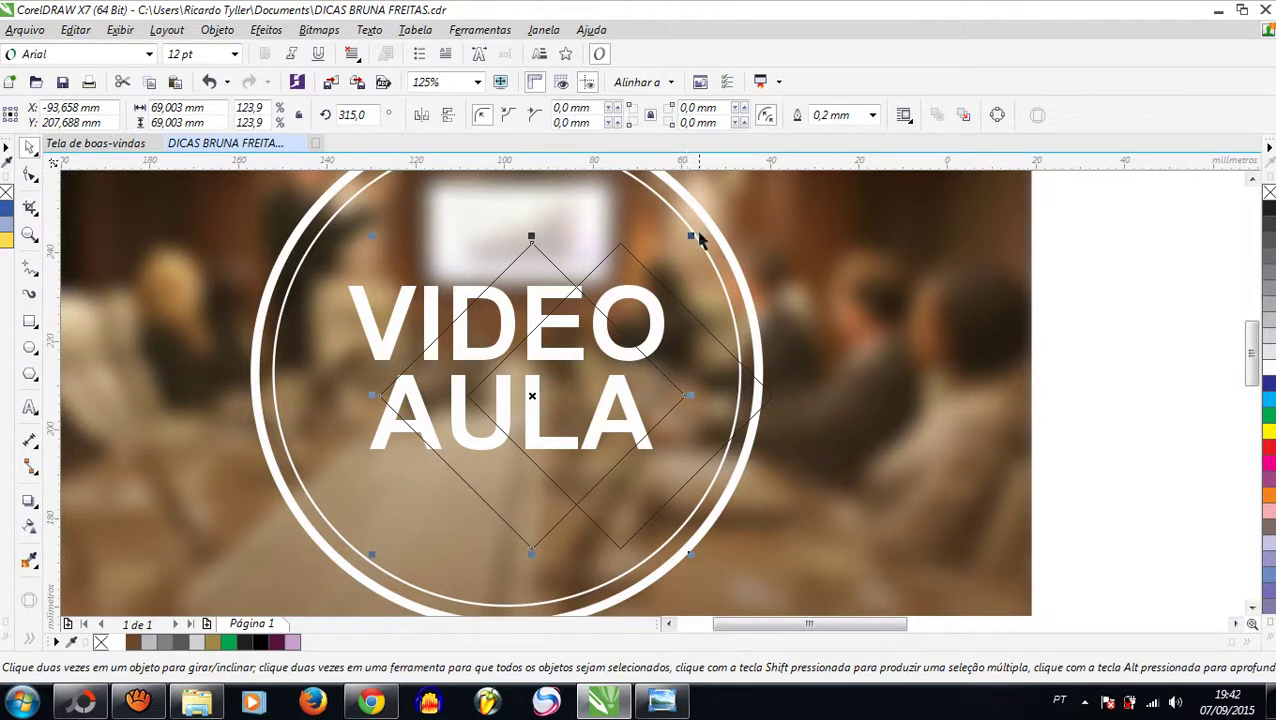
drag(691, 240, 712, 224)
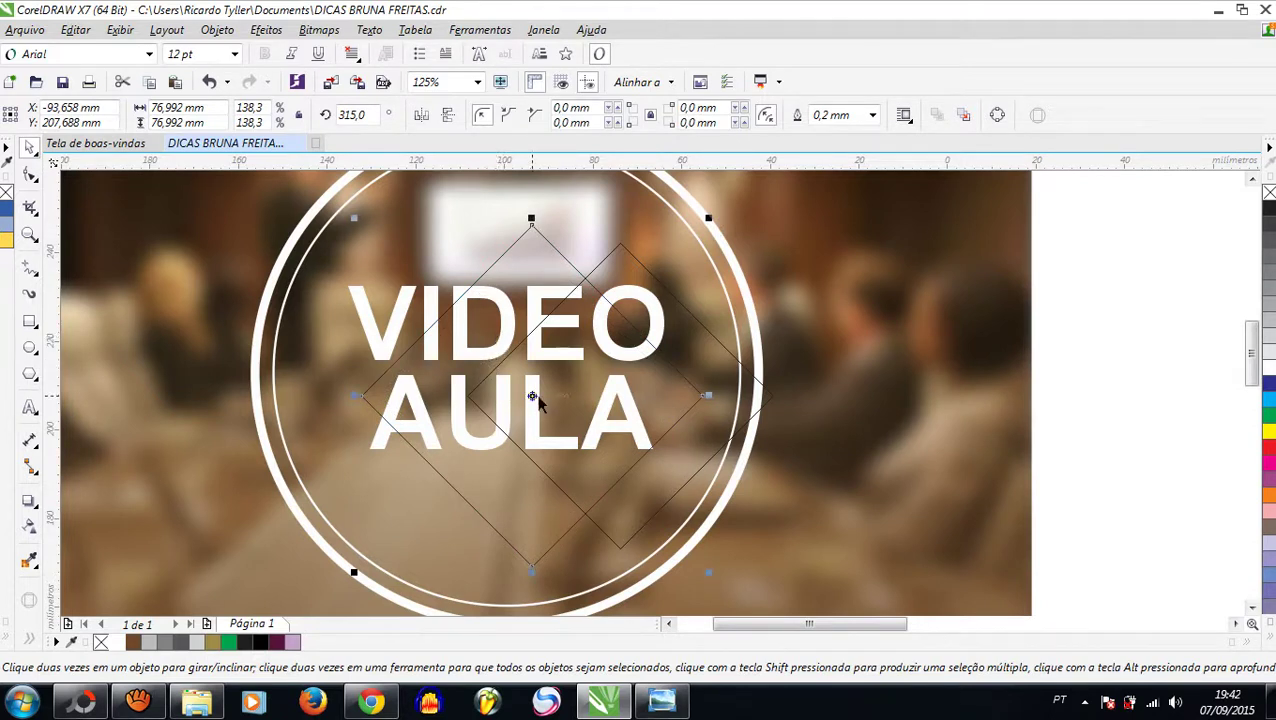
Trim the enlarged diamond with a copy offset about 16 mm to the right, leaving a chevron, and delete the cutting copy
drag(534, 398, 603, 383)
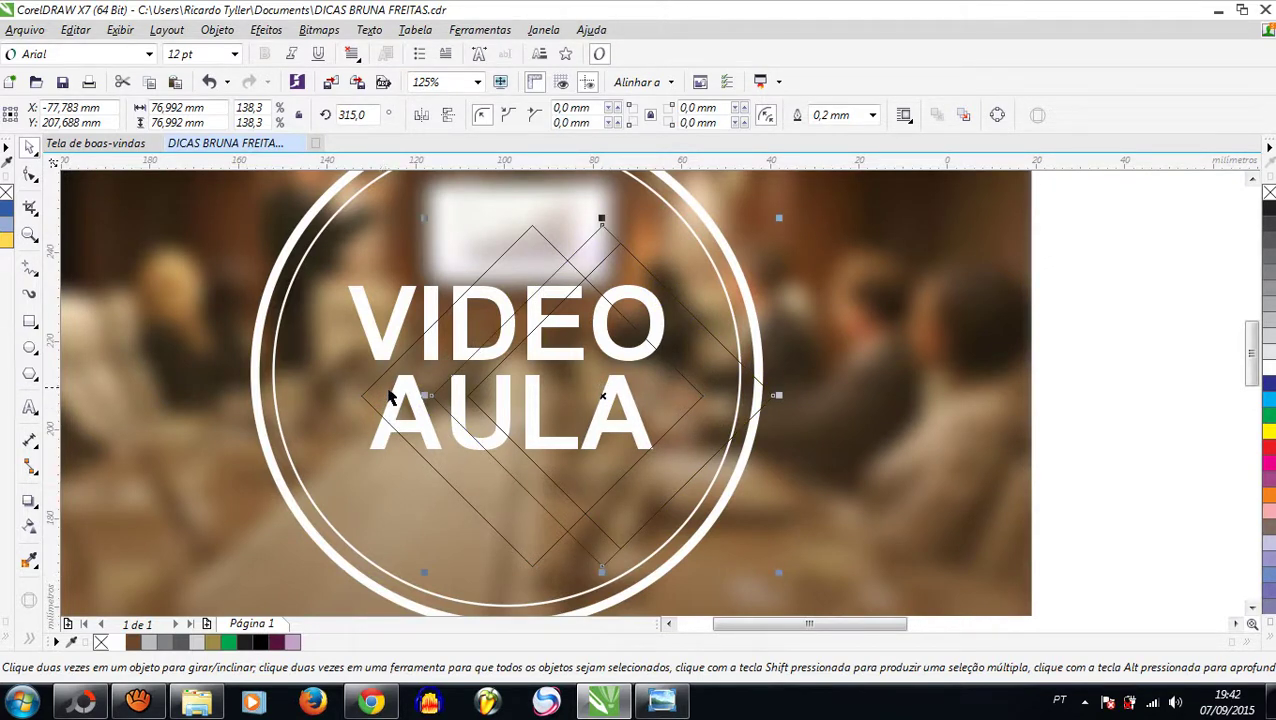
shift+click(383, 395)
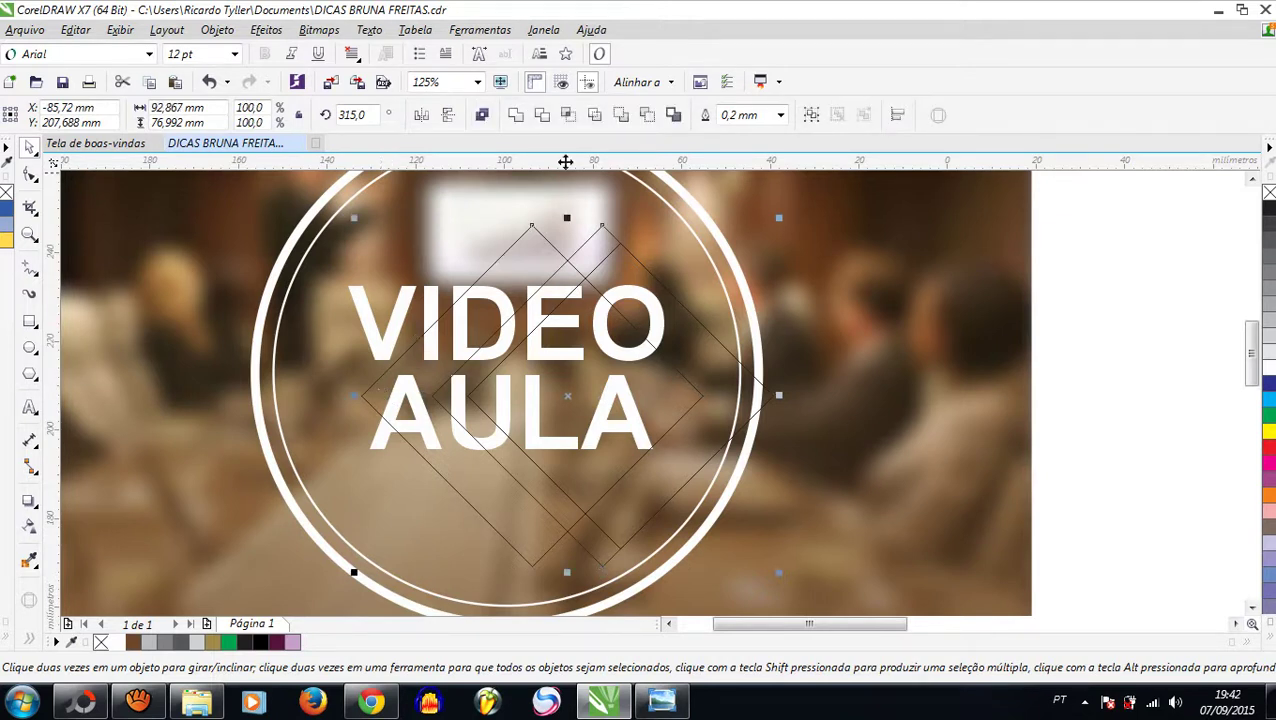
click(541, 115)
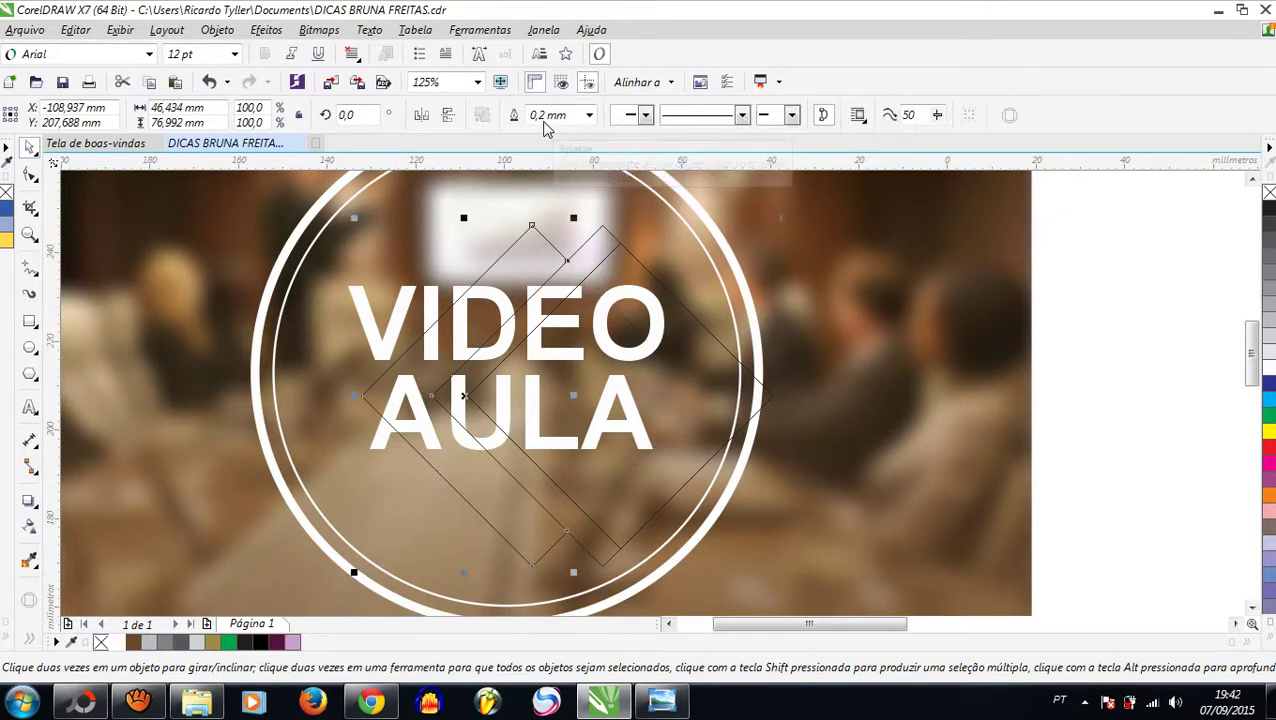
click(604, 246)
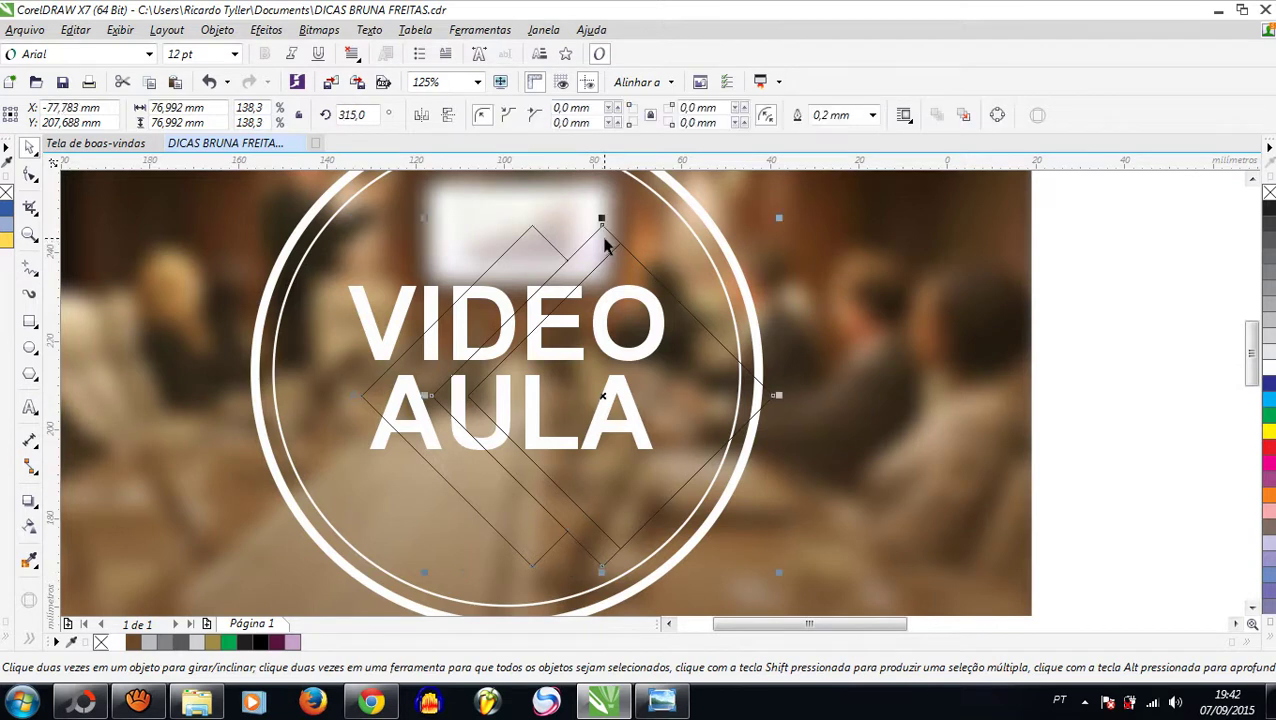
key(Escape)
click(515, 295)
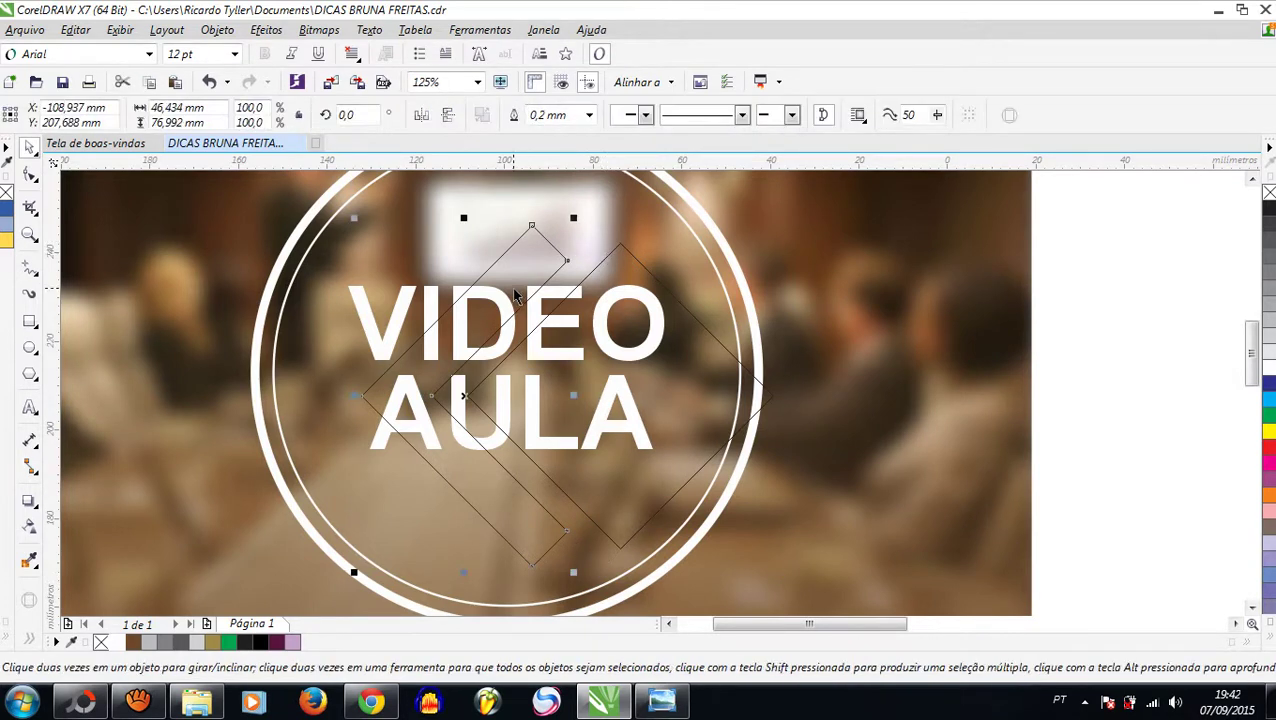
Fill the 69 mm diamond and the chevron with white
click(645, 374)
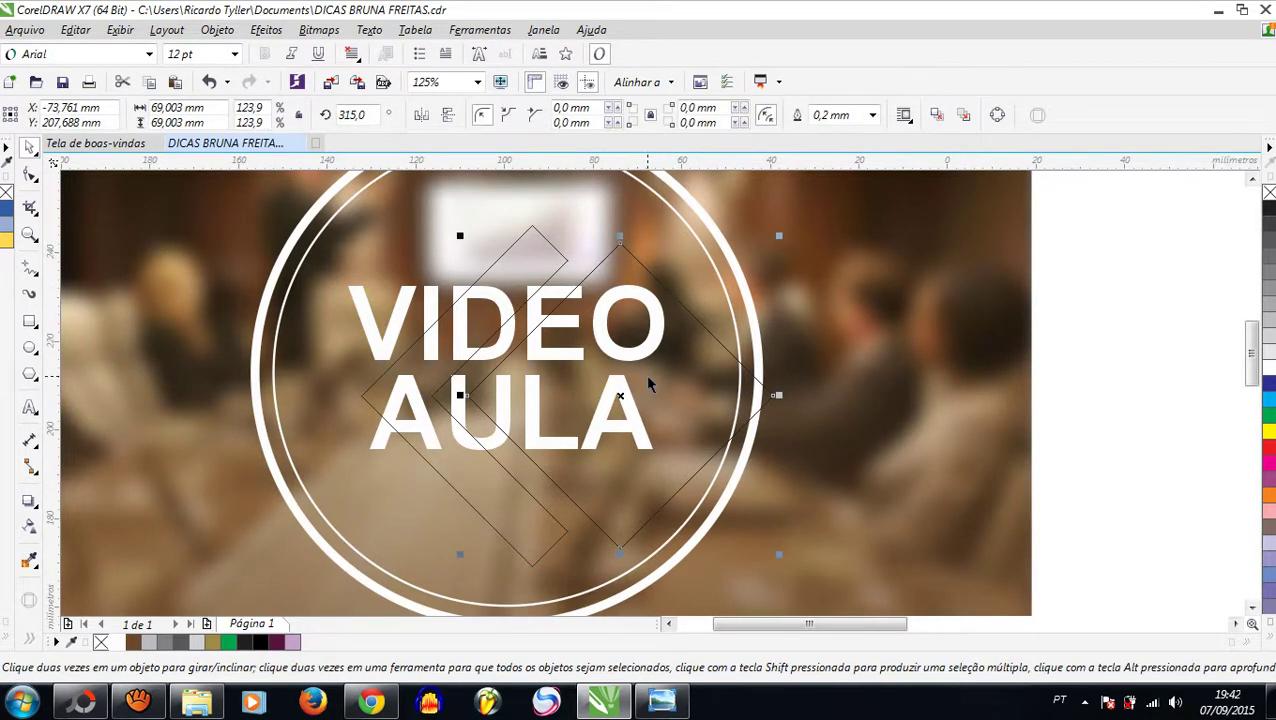
shift+click(452, 478)
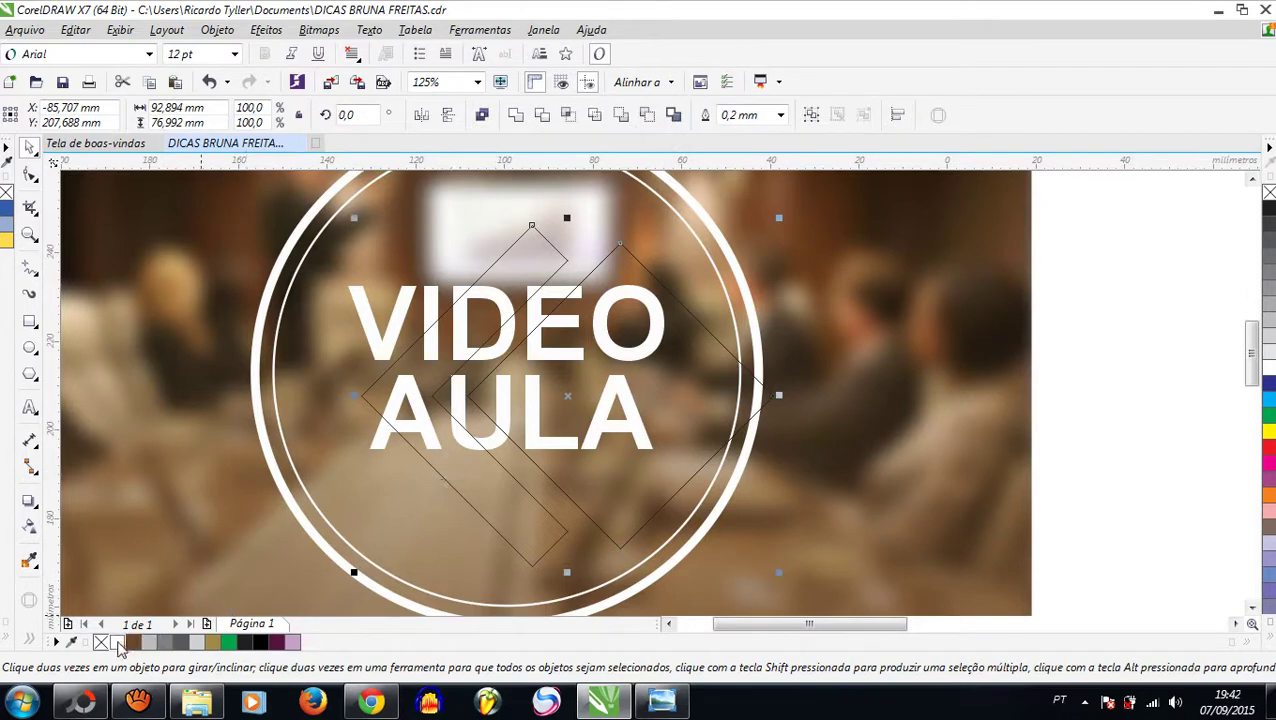
click(118, 642)
scroll(487, 398, down, 2)
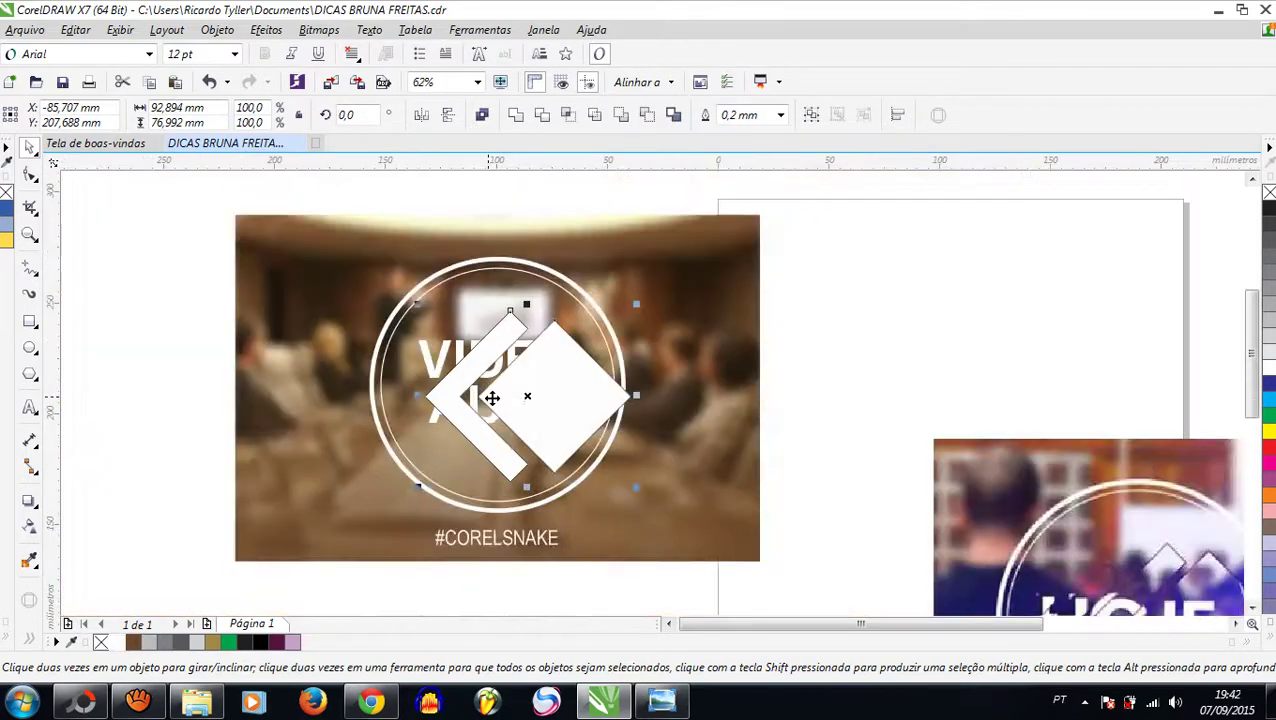
click(863, 362)
scroll(444, 399, up, 2)
Place a copy of the chevron about 25 mm to its left
click(445, 400)
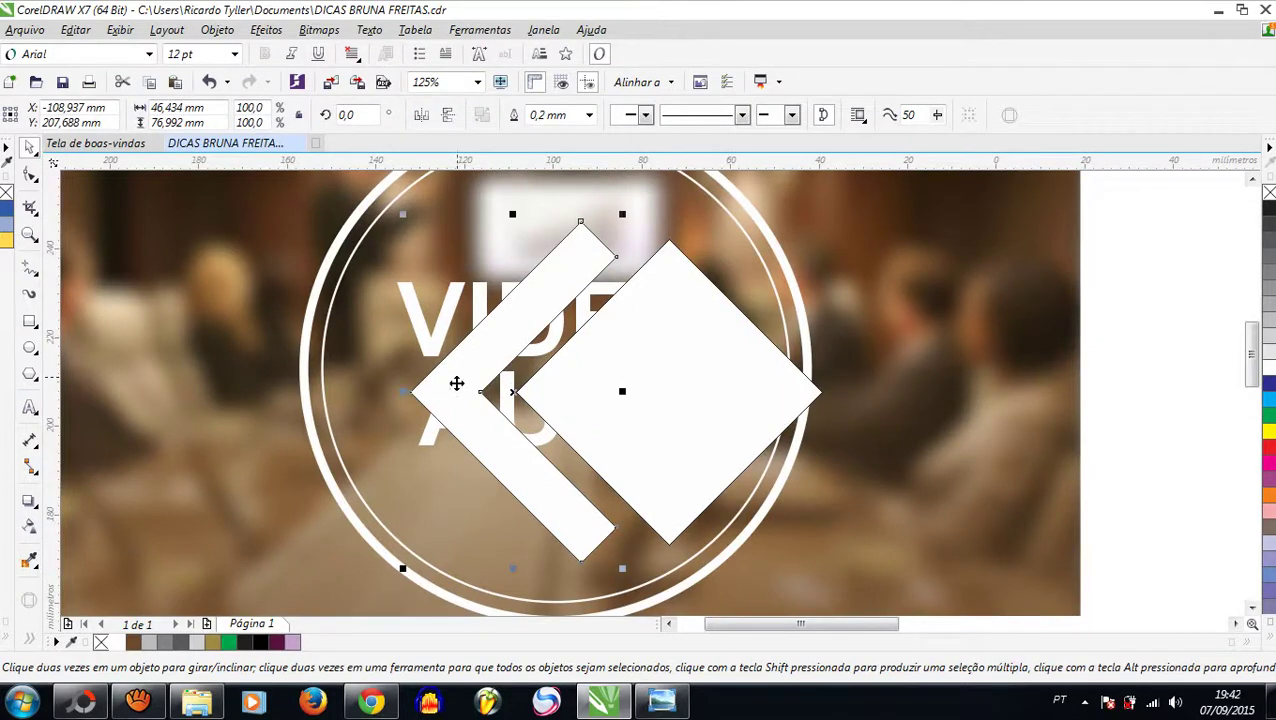
drag(447, 390, 348, 397)
scroll(502, 400, down, 2)
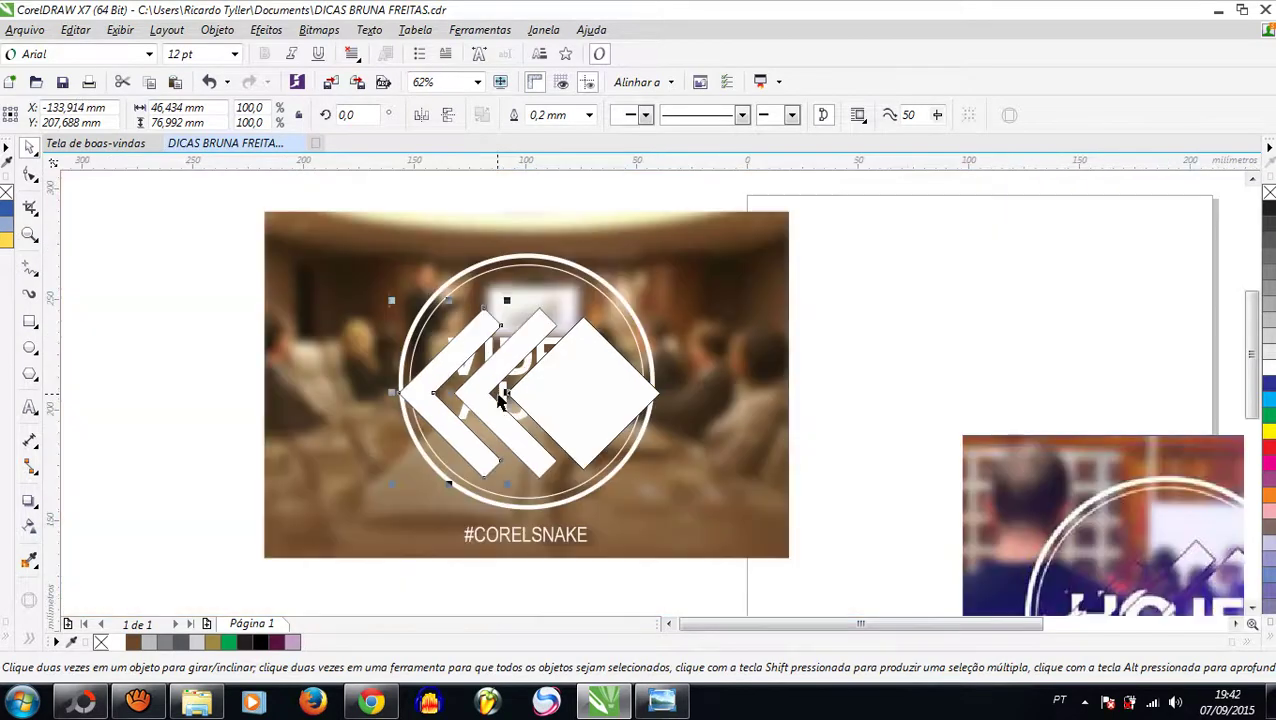
Scale the diamond and both chevrons together to about 121 mm wide over the double ring
click(588, 392)
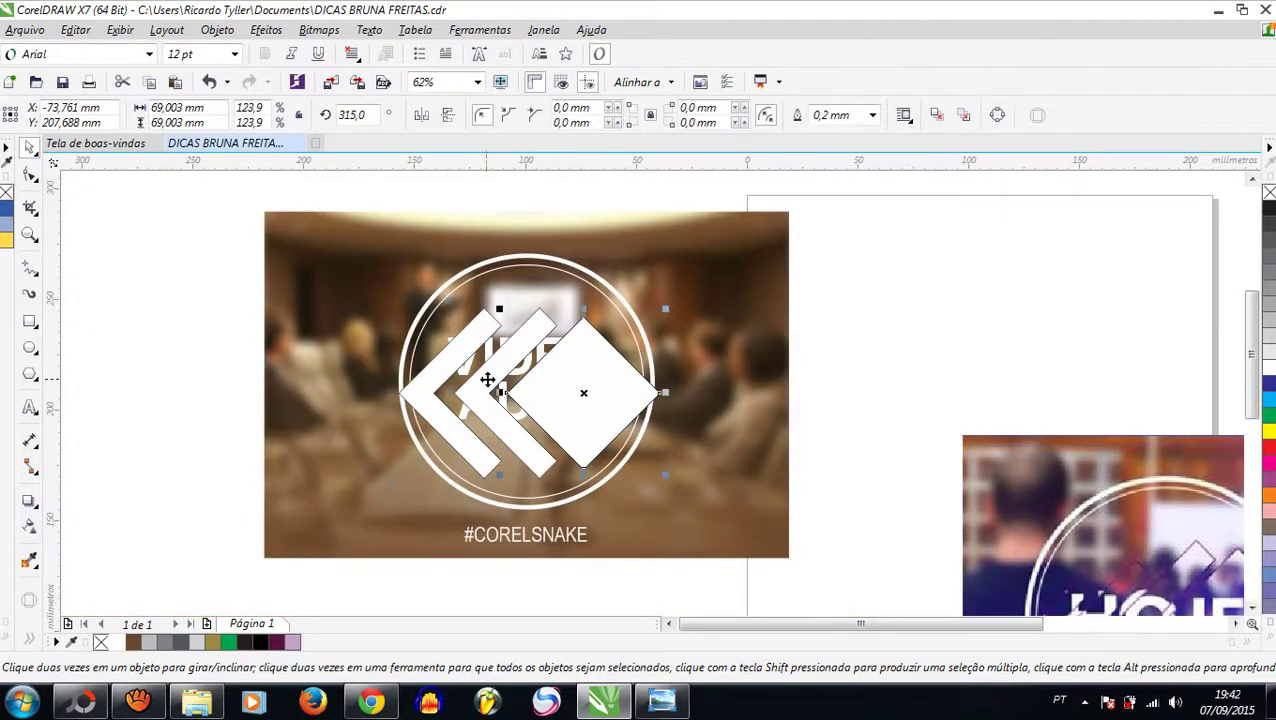
shift+click(482, 383)
shift+click(416, 399)
drag(398, 308, 380, 292)
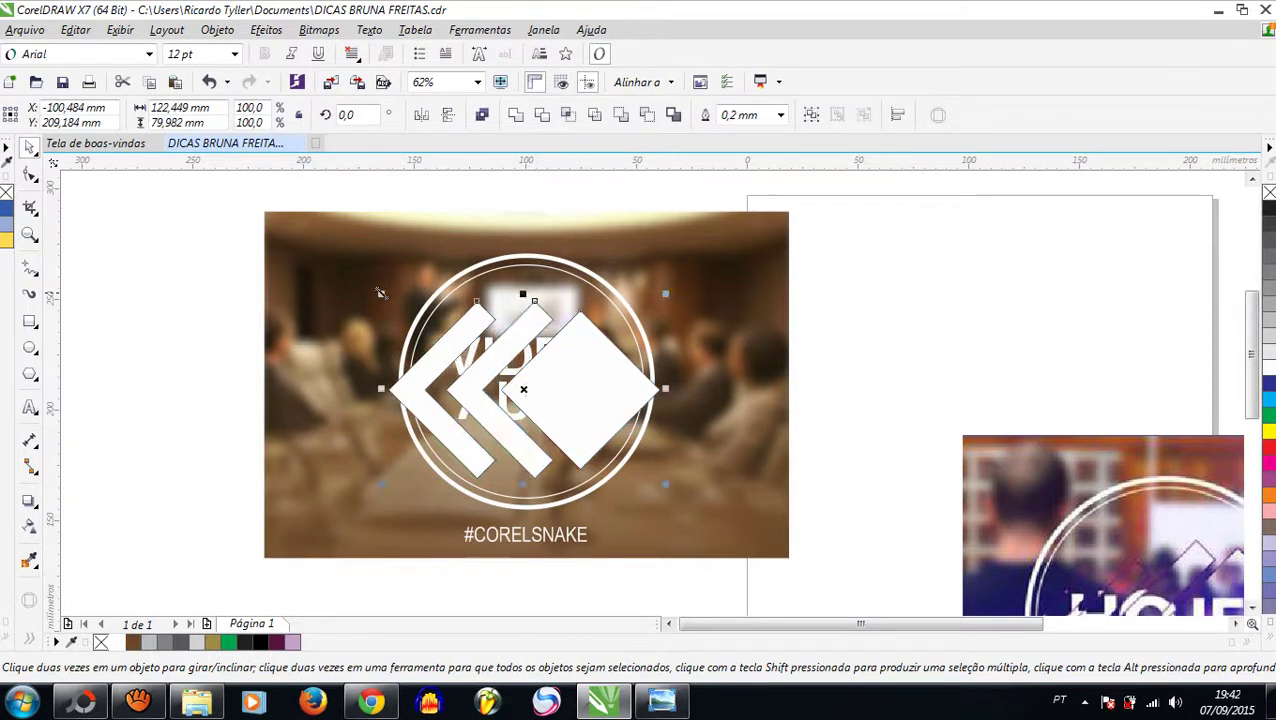
drag(675, 487, 672, 483)
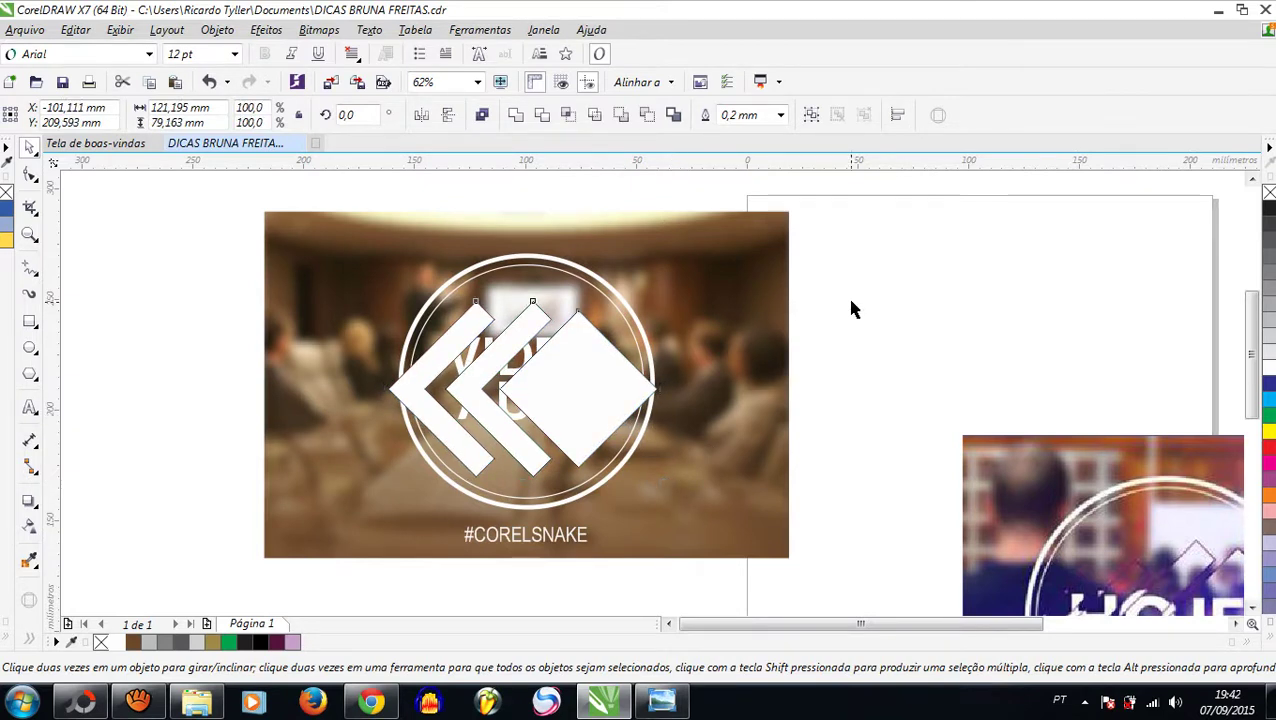
Remove the fill from the diamond and both chevrons so only their outlines remain over VIDEO AULA
drag(381, 388, 433, 393)
key(Escape)
click(100, 641)
key(Escape)
scroll(556, 318, up, 2)
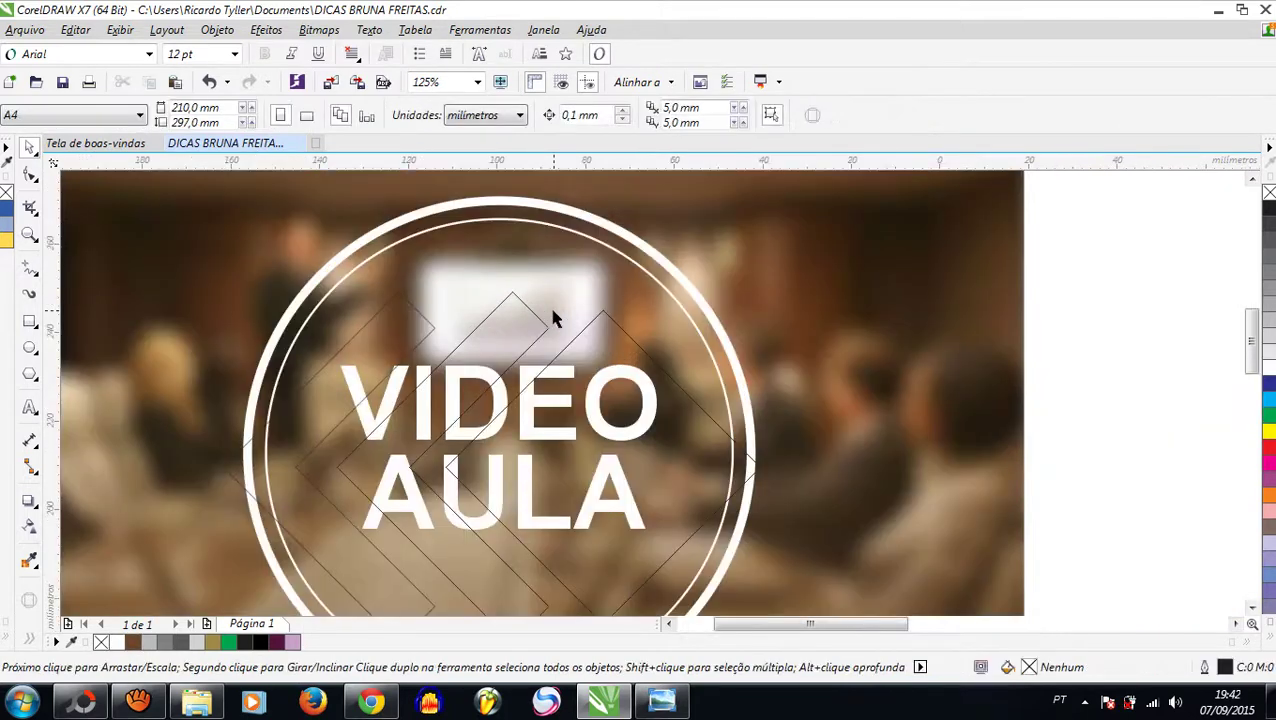
Apply the Aumentar lens effect to the diamond and both chevrons
scroll(550, 319, down, 2)
click(574, 322)
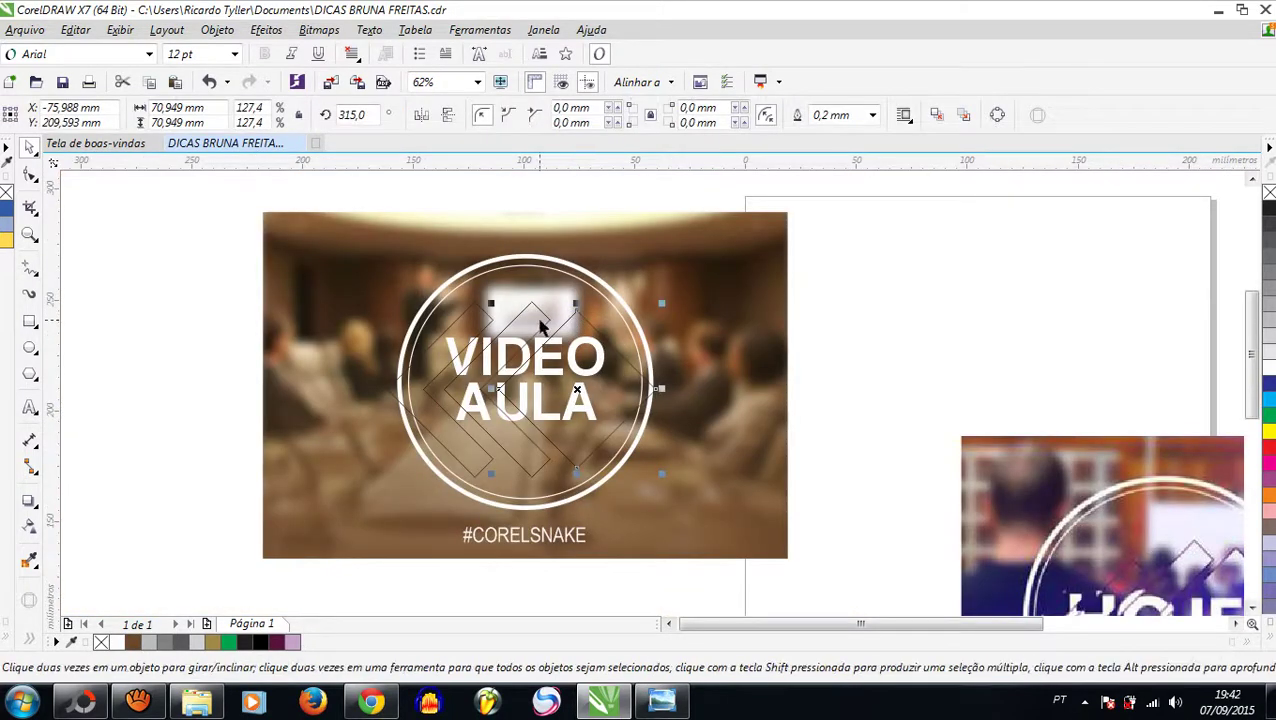
click(541, 328)
click(470, 331)
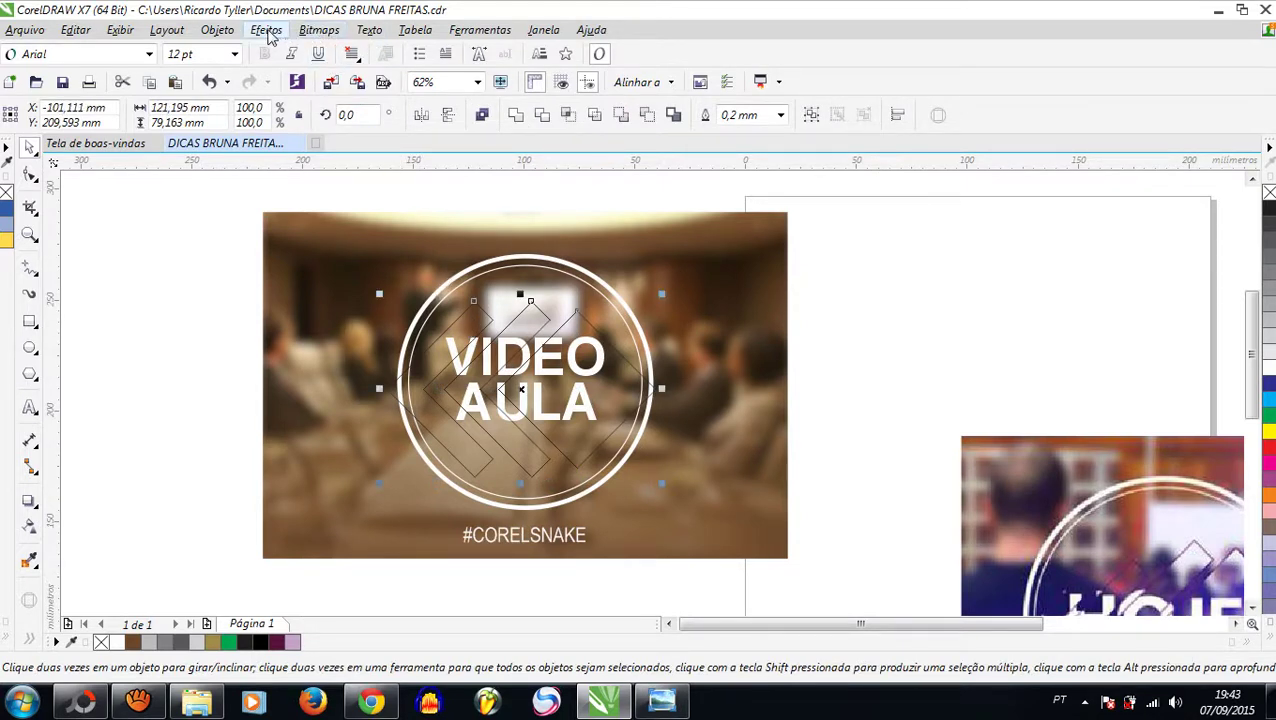
click(267, 32)
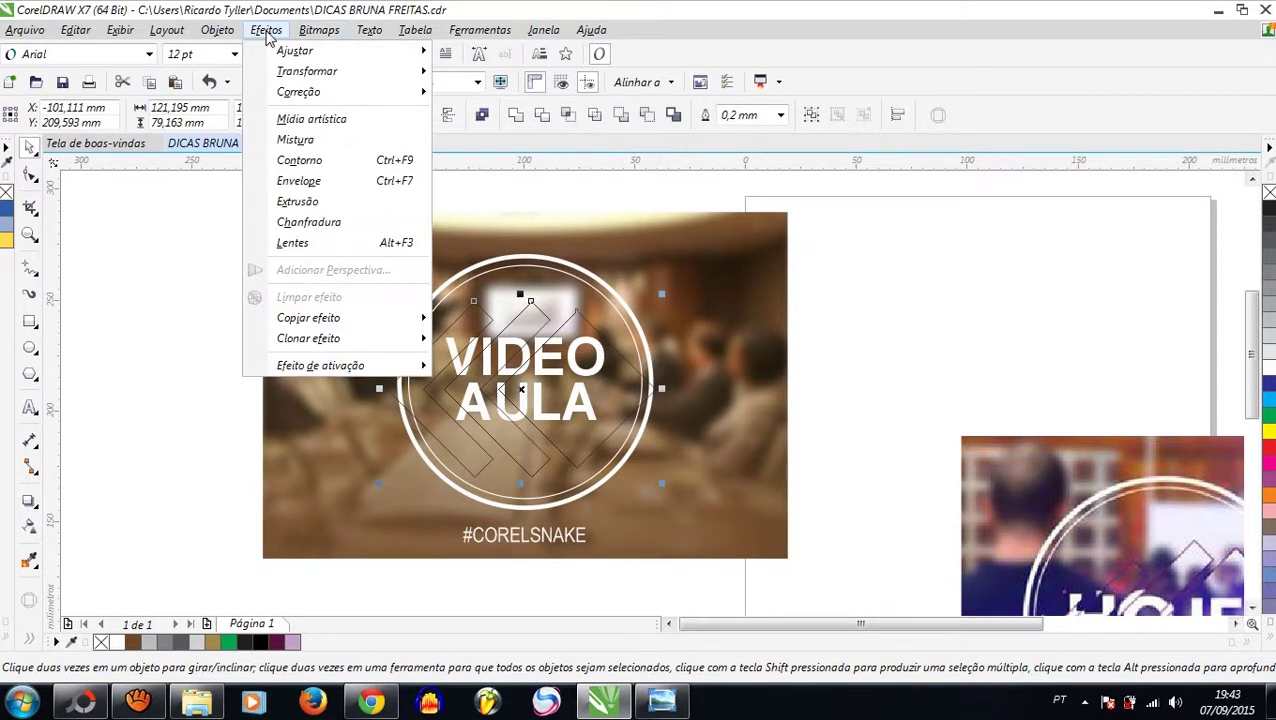
click(309, 249)
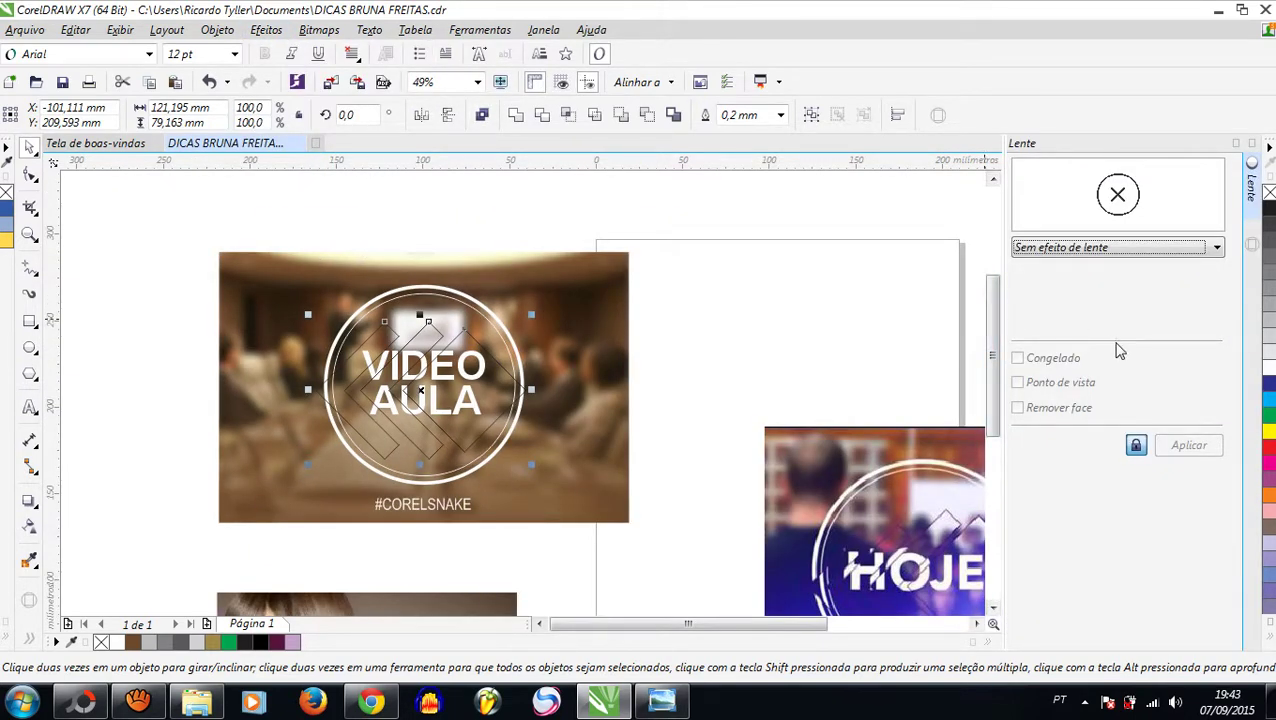
click(1084, 250)
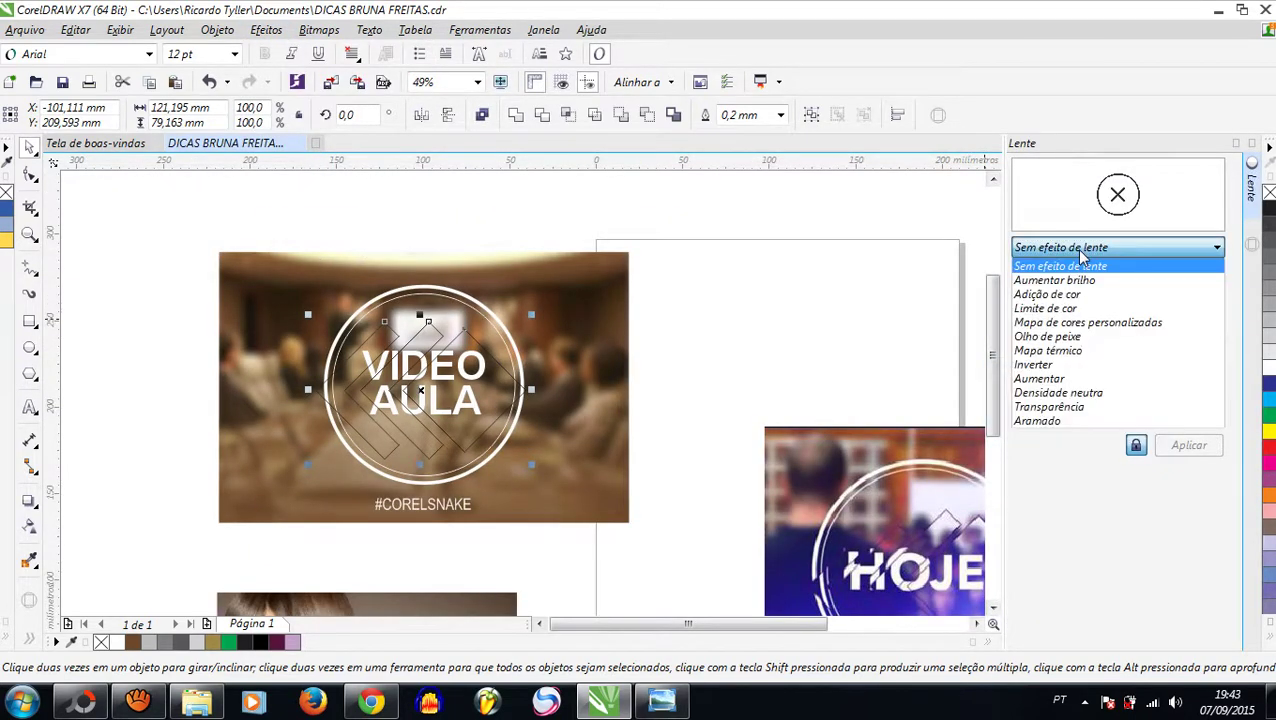
click(1073, 381)
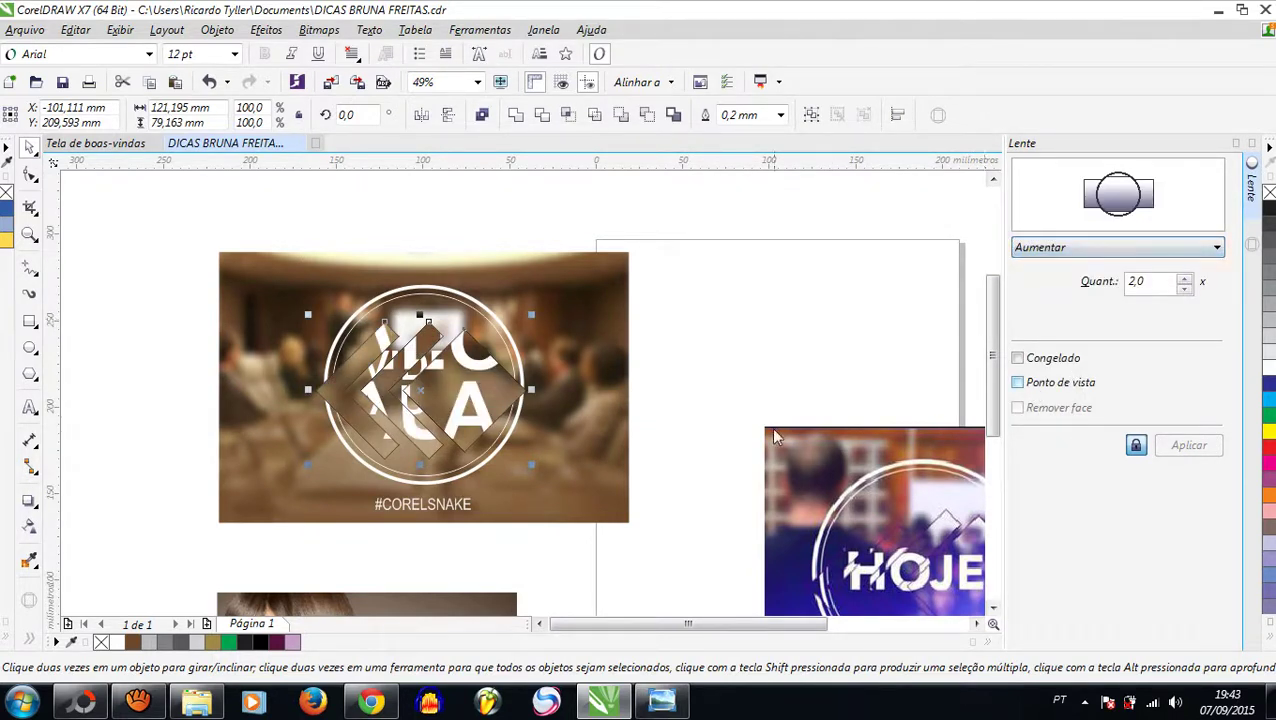
Reduce the lens magnification of the three shapes to 1,1x
click(1184, 289)
click(1184, 289)
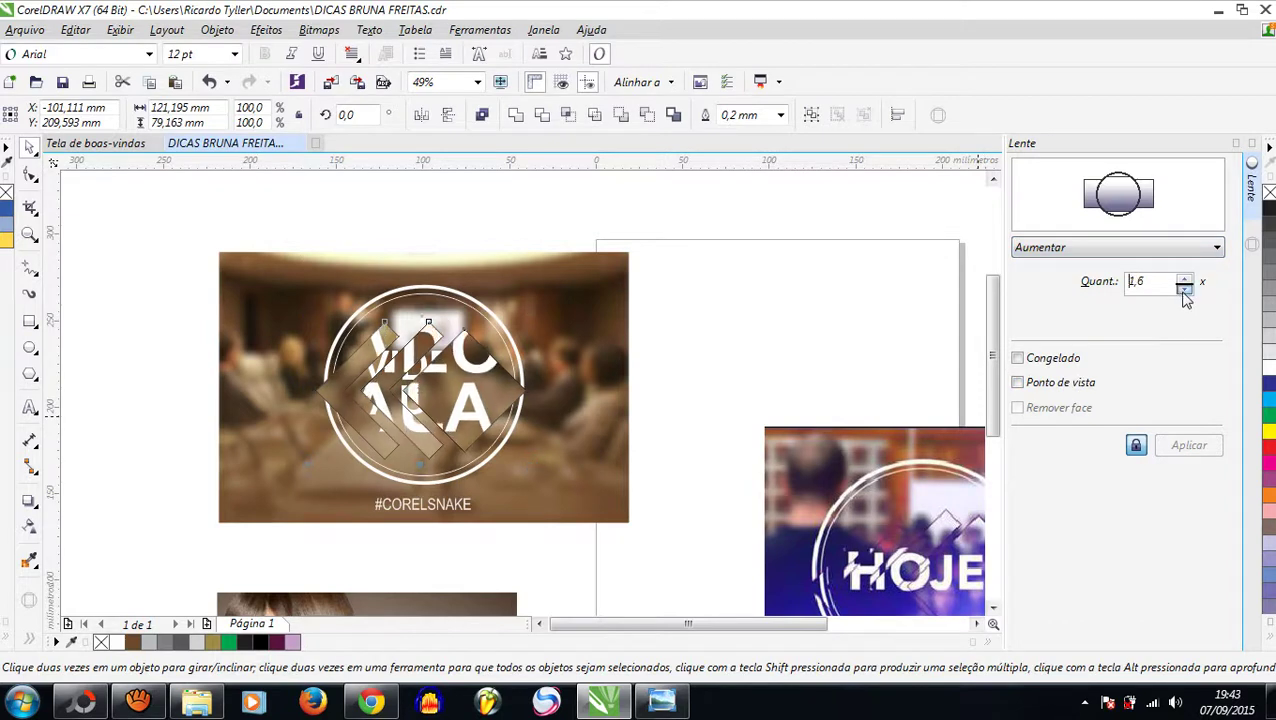
click(1184, 289)
click(1184, 289)
click(1184, 289)
click(1184, 289)
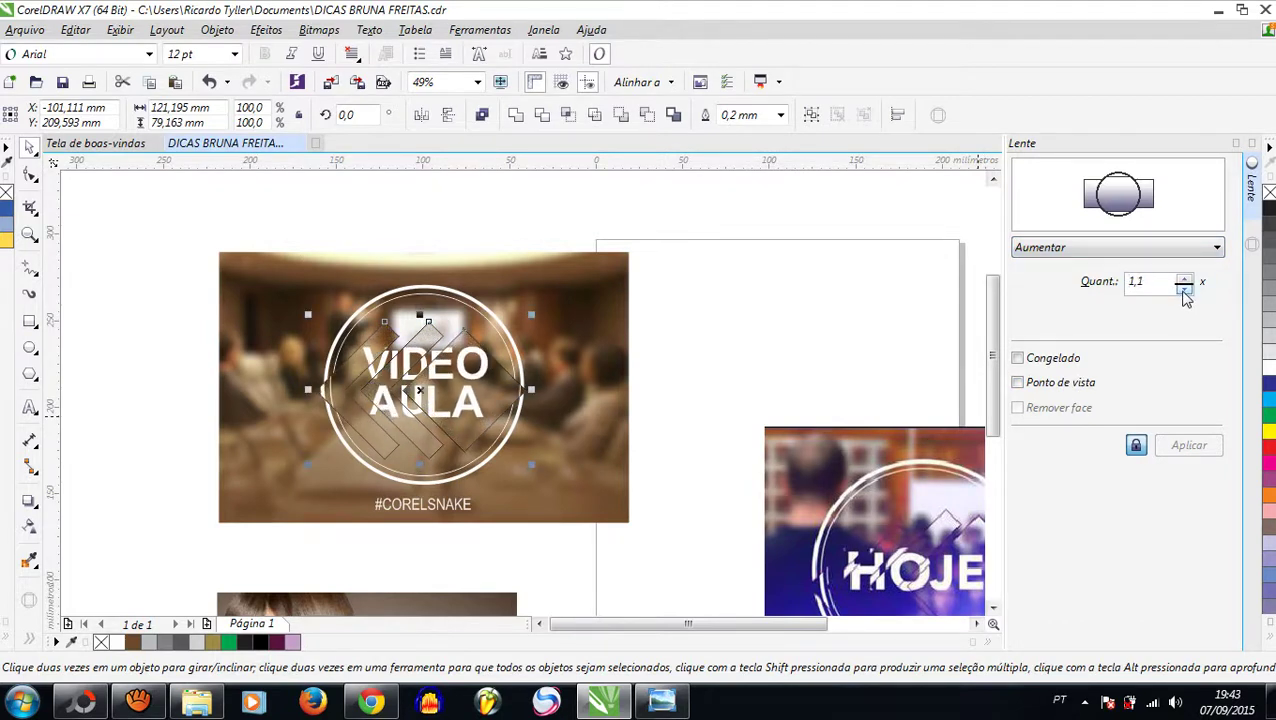
Stretch the three lens shapes horizontally to about 132 mm wide and set their magnification to 0,9x
scroll(530, 344, up, 3)
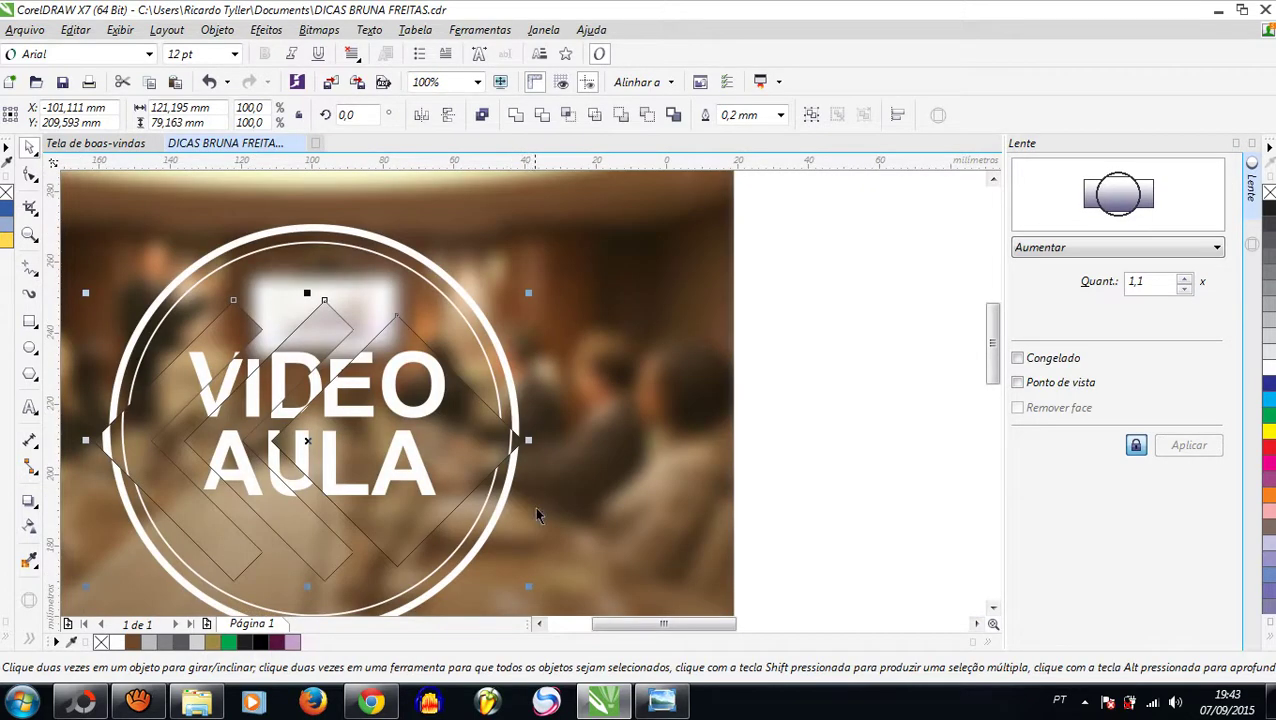
drag(529, 441, 565, 440)
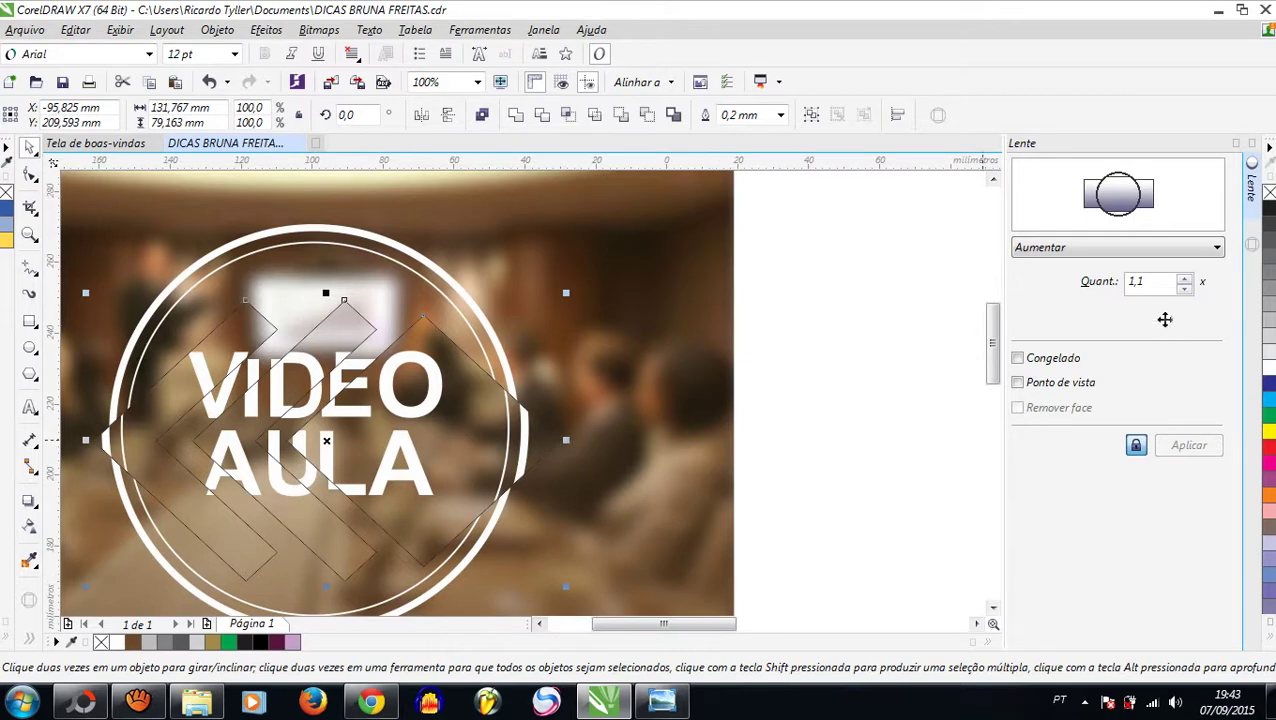
click(1184, 288)
click(1184, 288)
click(1184, 288)
click(1184, 288)
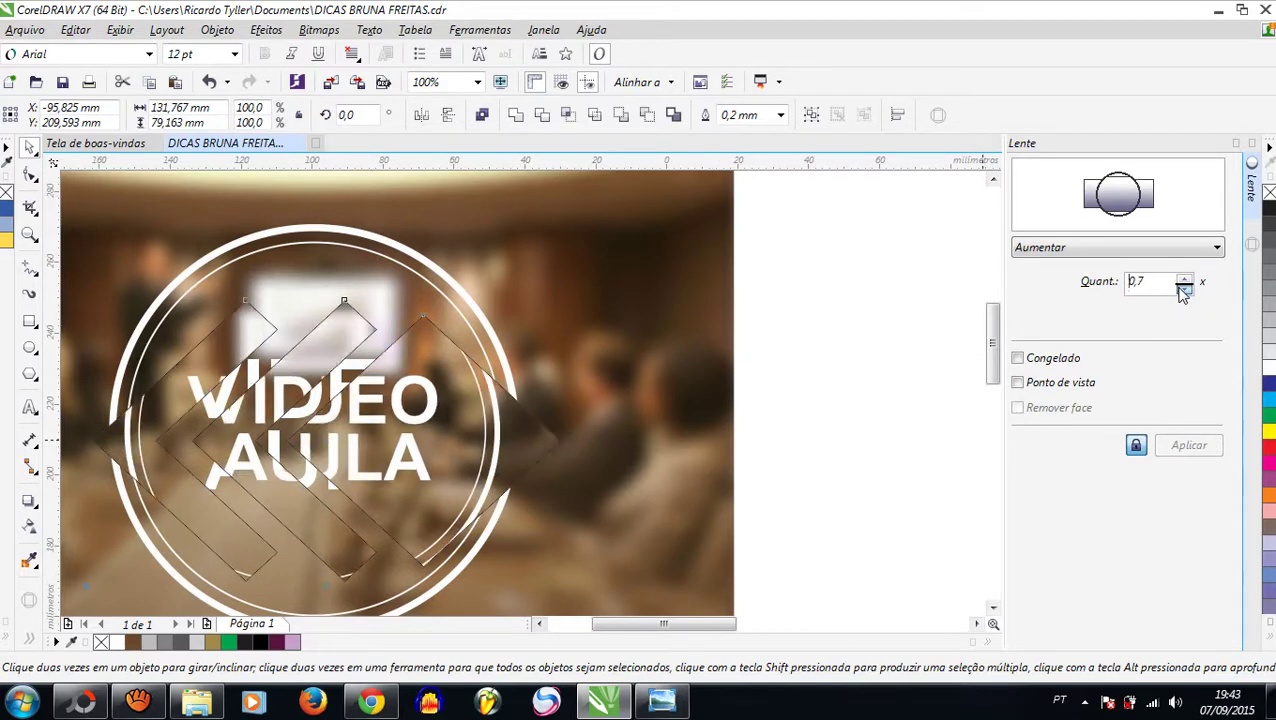
click(1184, 280)
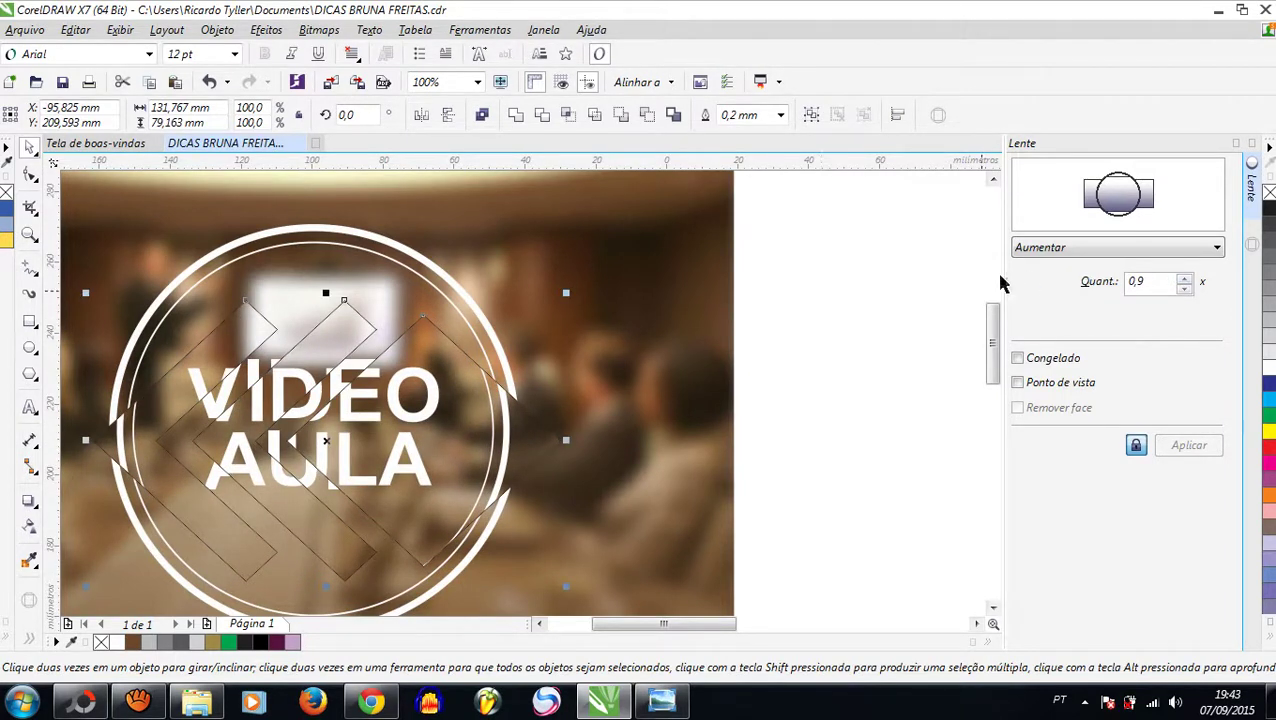
Remove the outlines from the diamond and both chevrons
right_click(1268, 193)
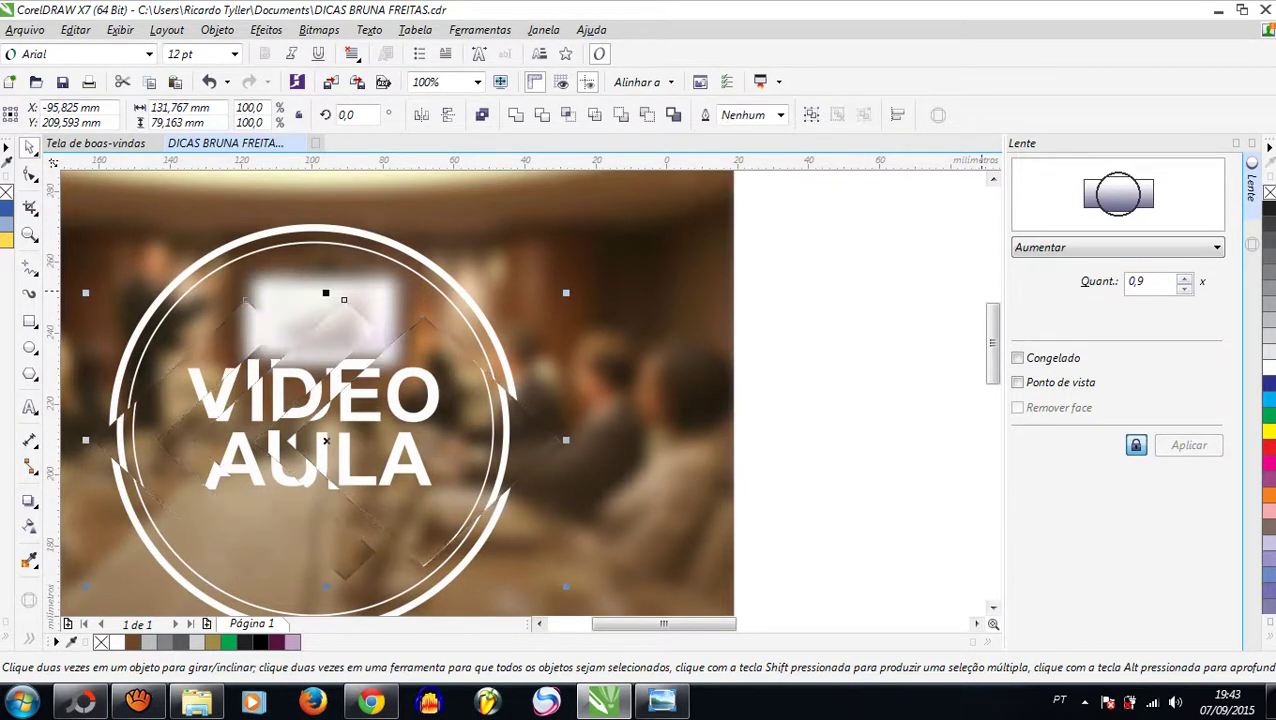
scroll(709, 327, down, 2)
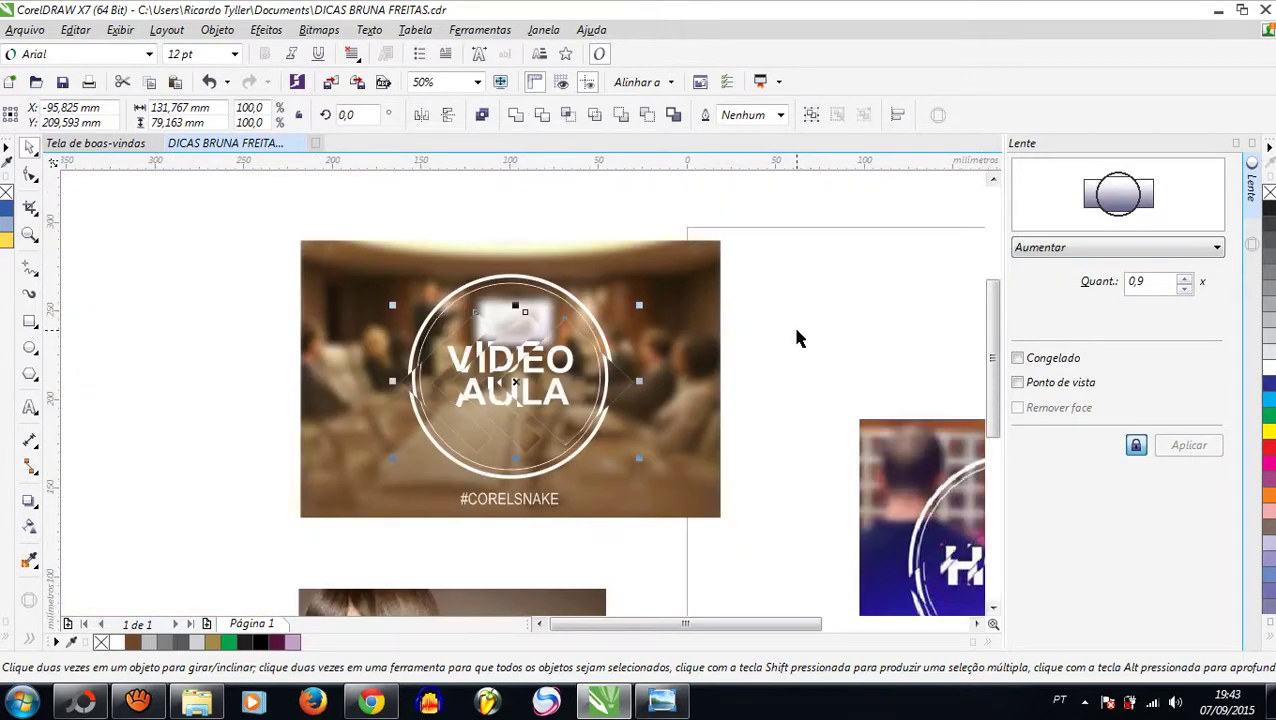
click(796, 337)
scroll(479, 380, up, 2)
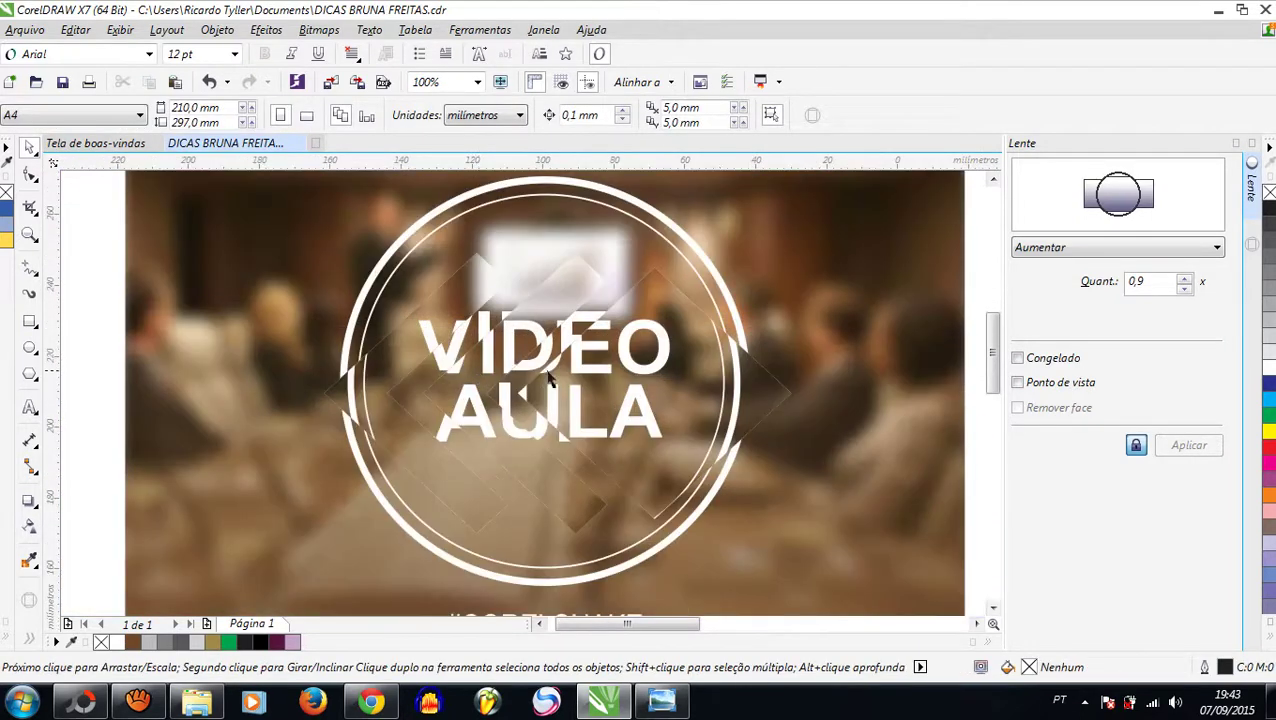
Undo the outline removal on the three lens shapes and set their magnification to 0,8x
click(555, 378)
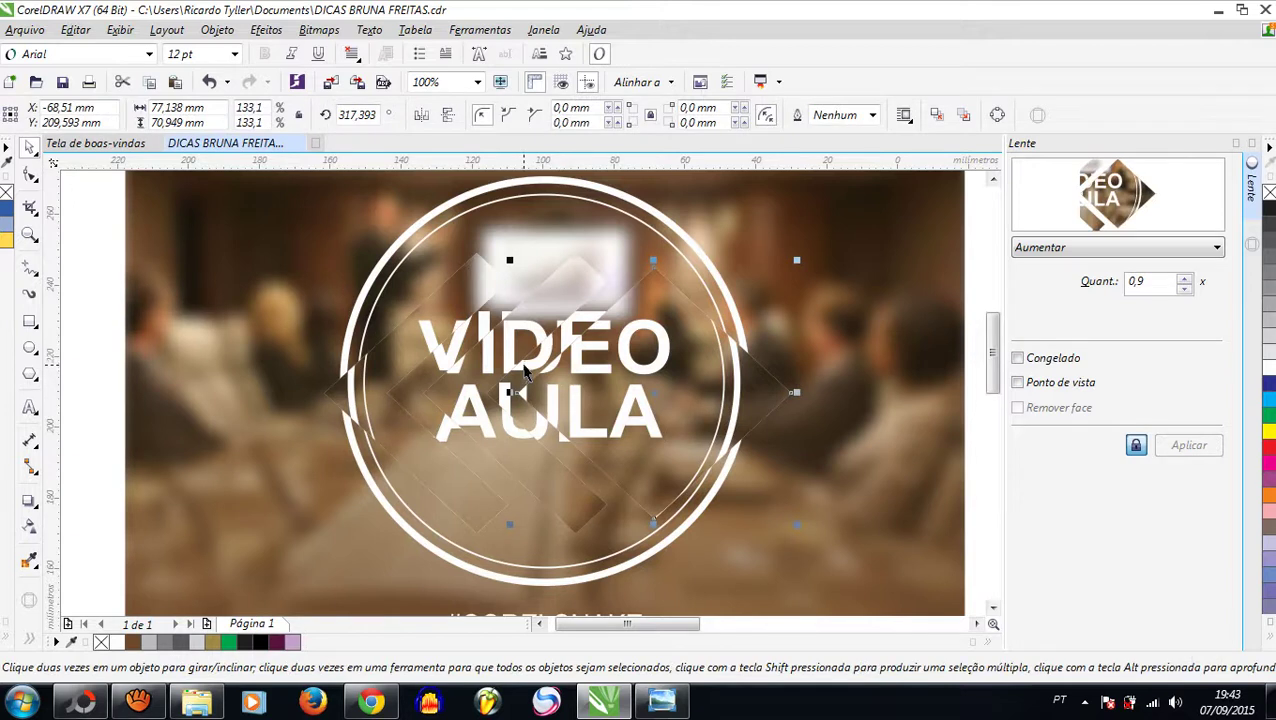
click(524, 370)
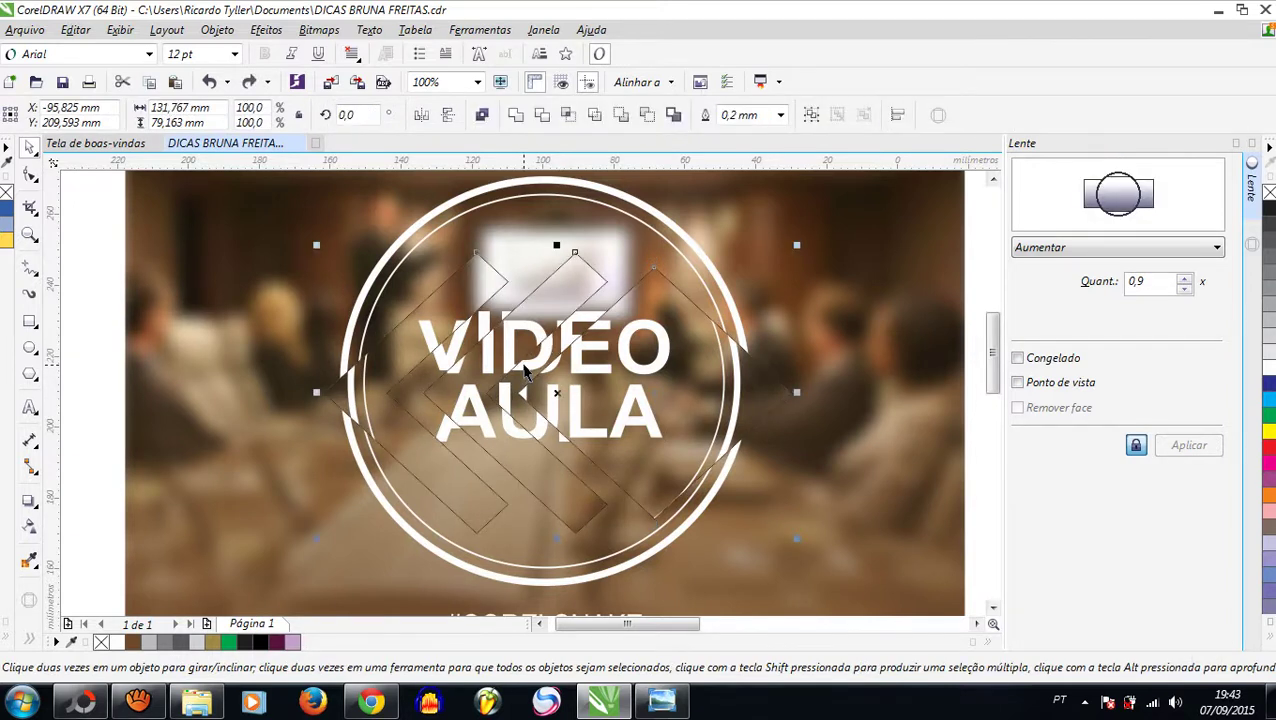
click(1184, 288)
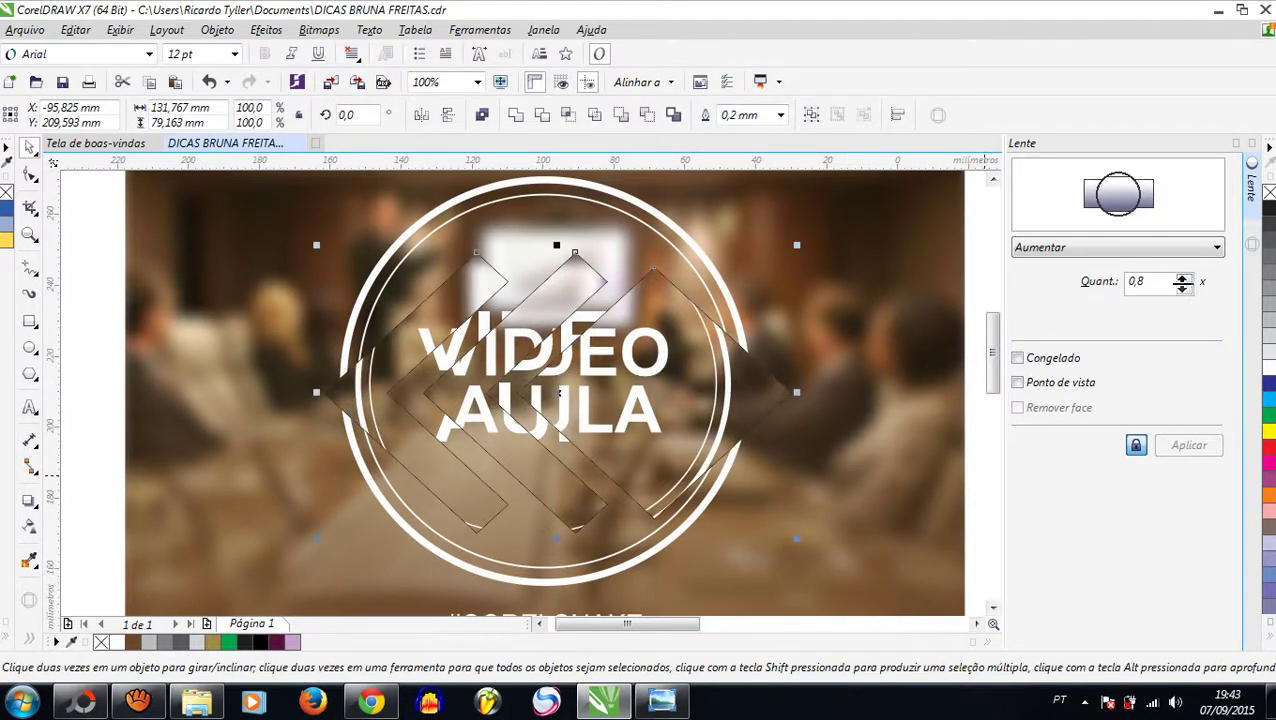
Set the lens magnification of the three shapes to 0,9x and remove their outlines
click(1184, 284)
click(1184, 284)
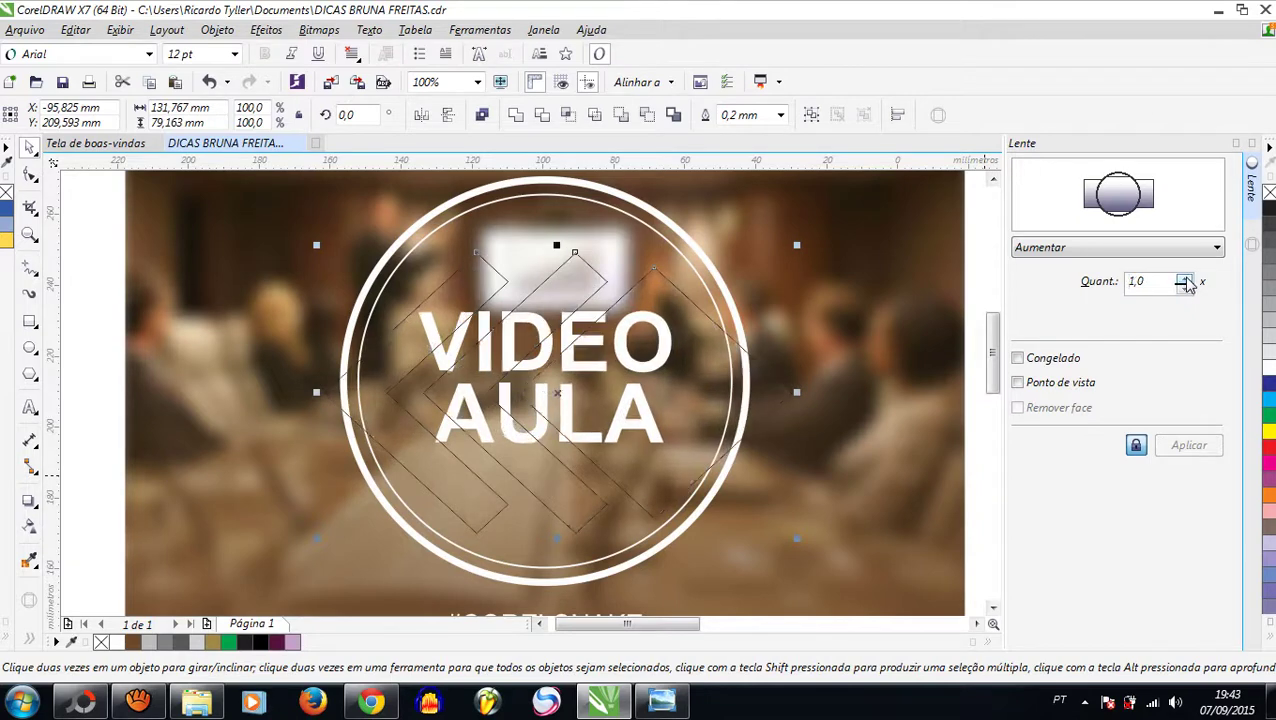
click(1184, 289)
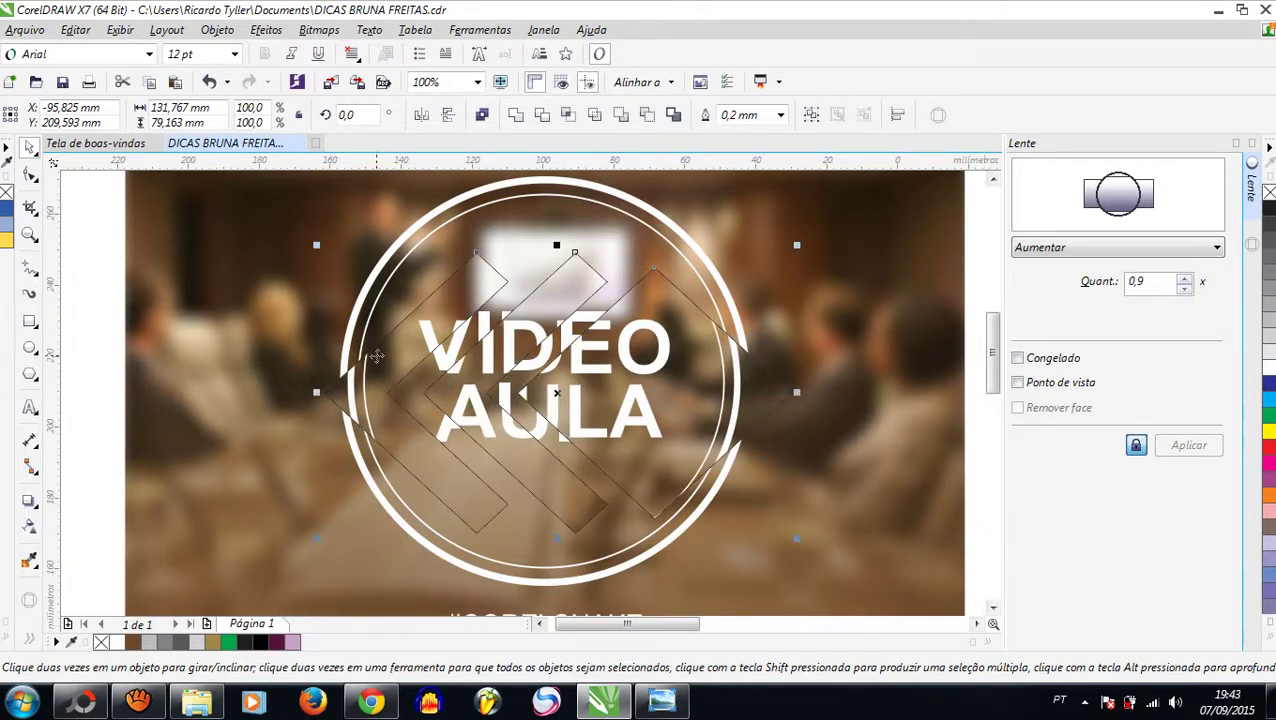
scroll(375, 356, down, 1)
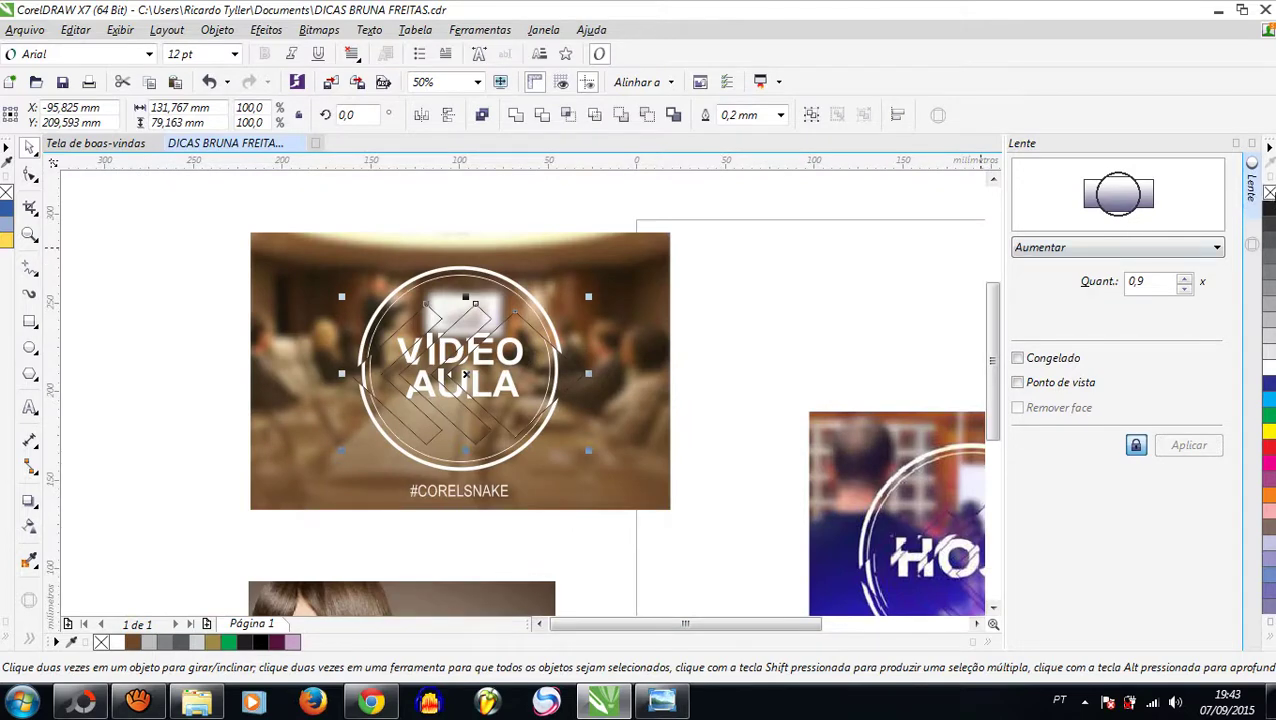
click(755, 305)
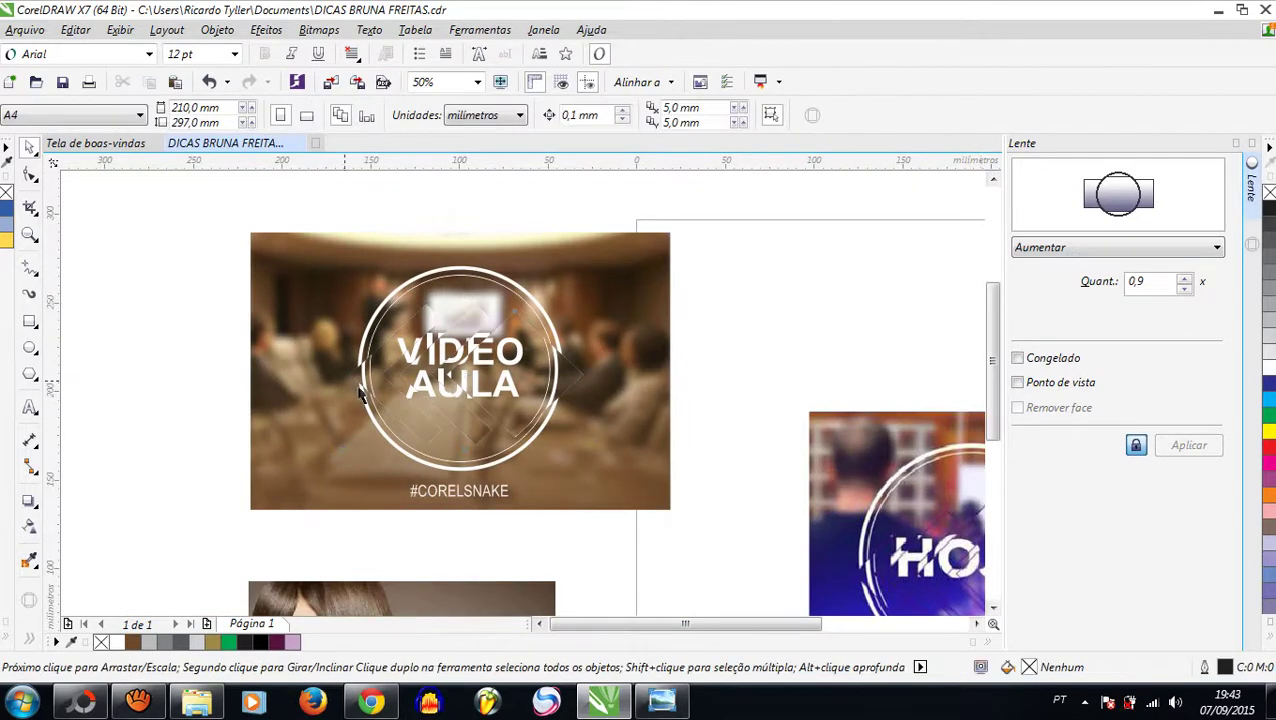
scroll(384, 361, up, 1)
scroll(290, 358, down, 1)
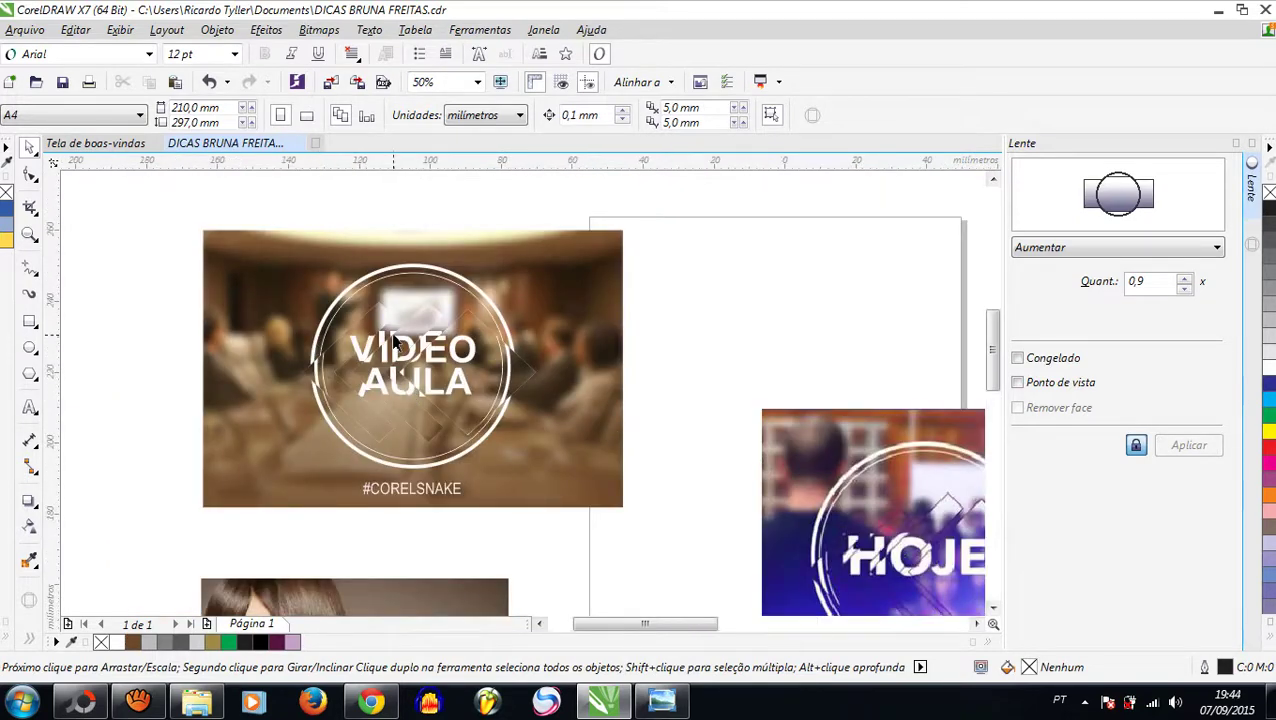
scroll(390, 336, up, 1)
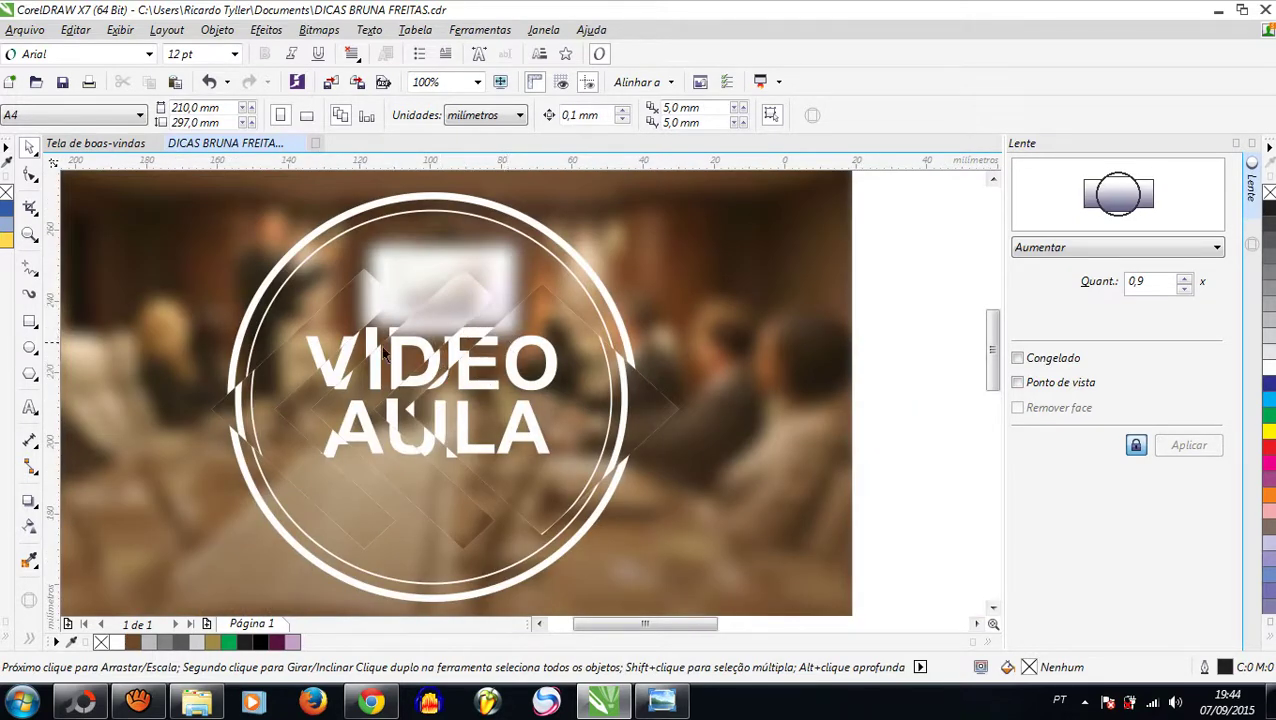
Undo the outline removal and change the lens of the three shapes to Olho de peixe with a rate of -30%
drag(449, 365, 469, 366)
drag(471, 368, 470, 368)
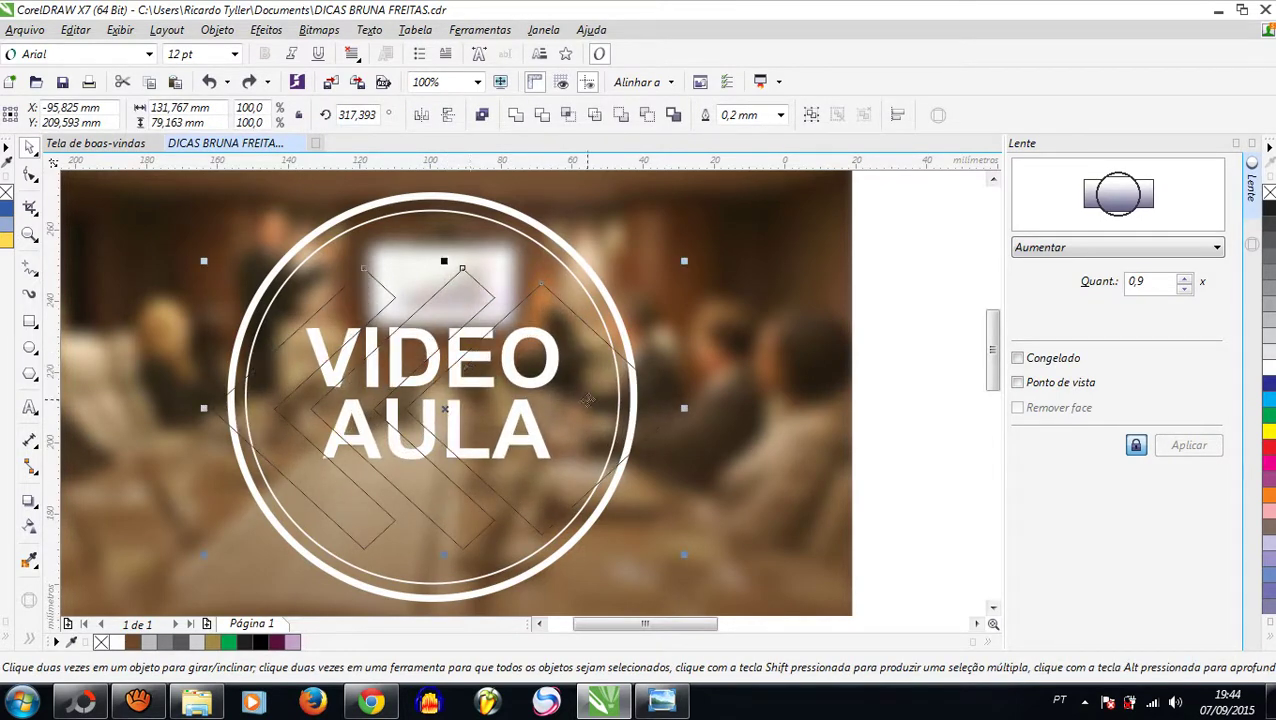
click(1124, 250)
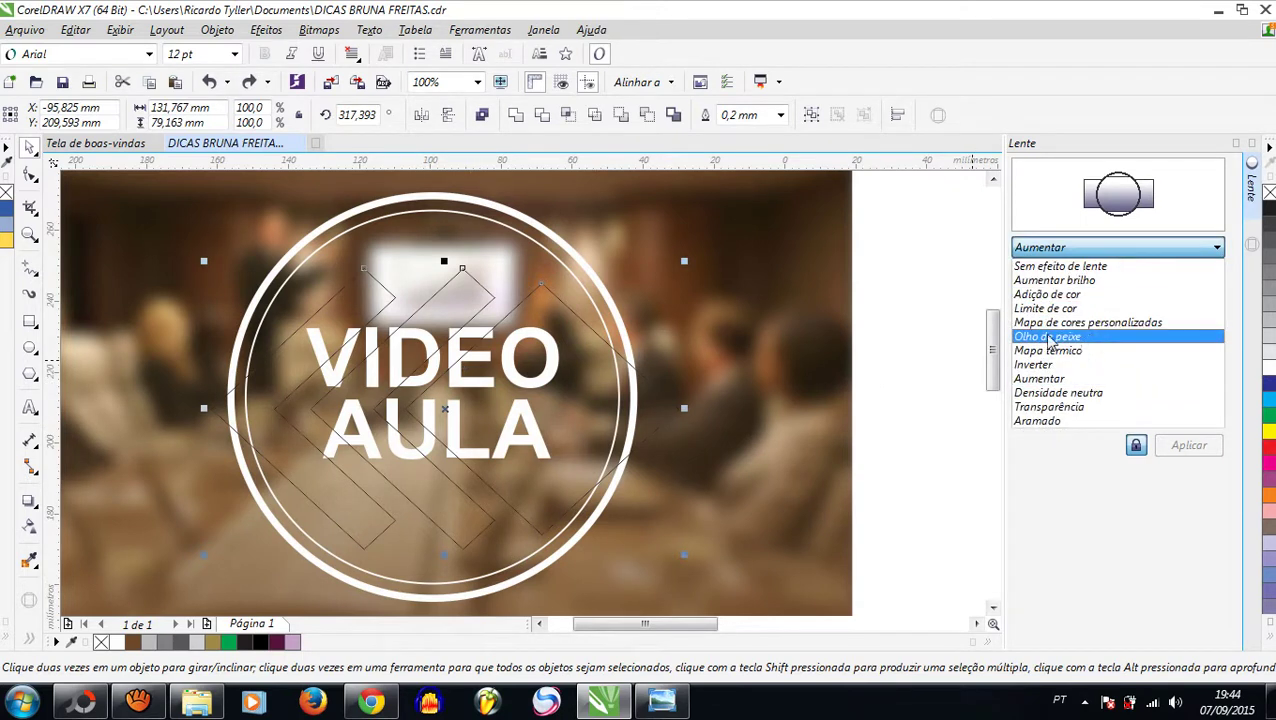
click(1097, 337)
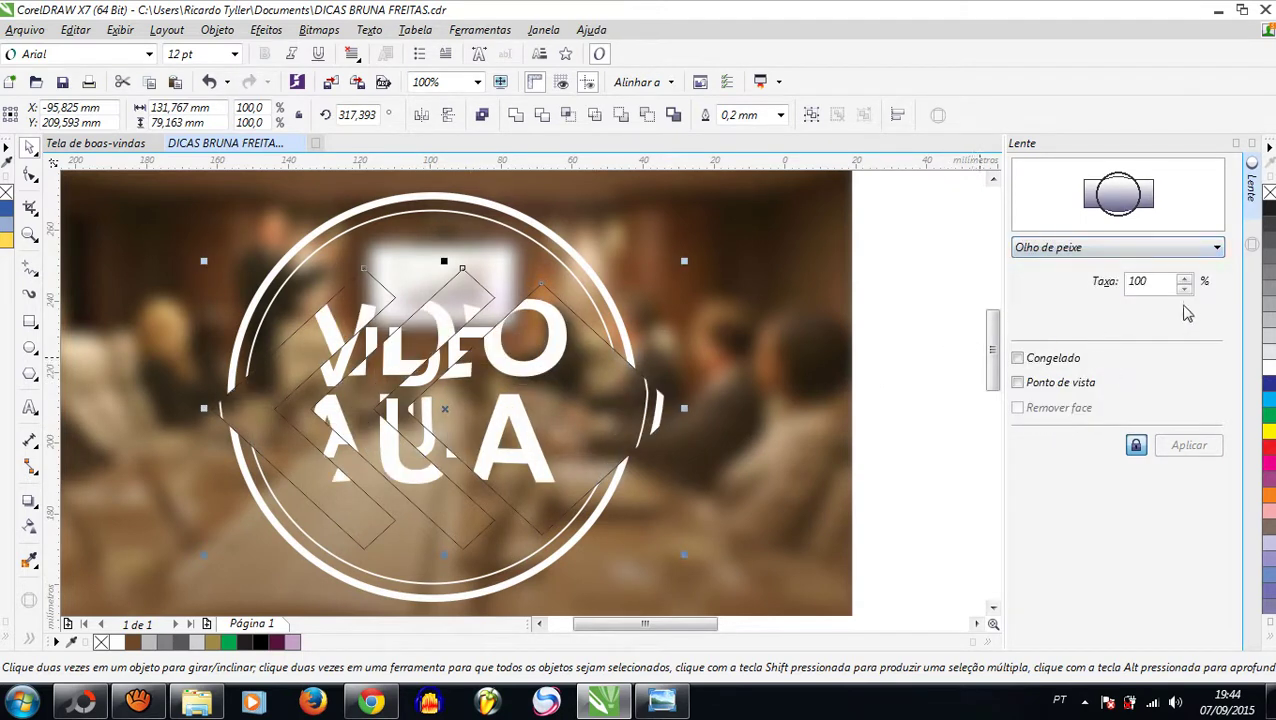
drag(1190, 295, 1190, 296)
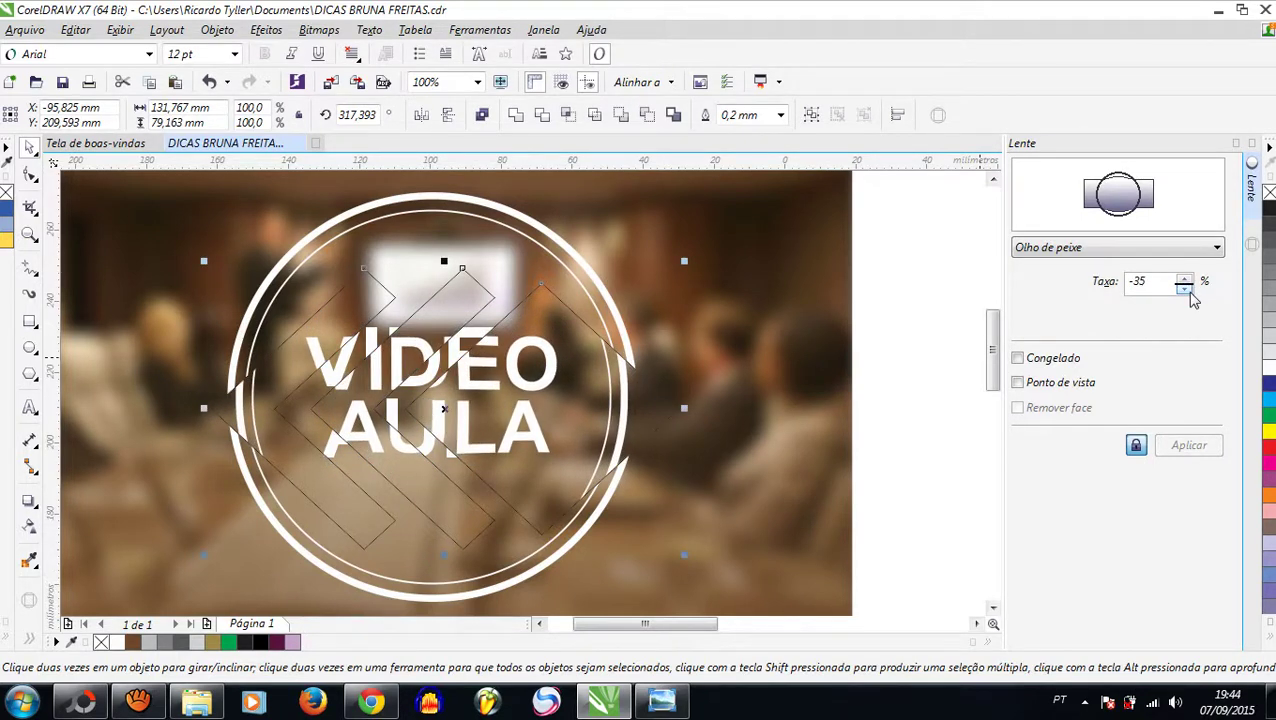
click(1189, 285)
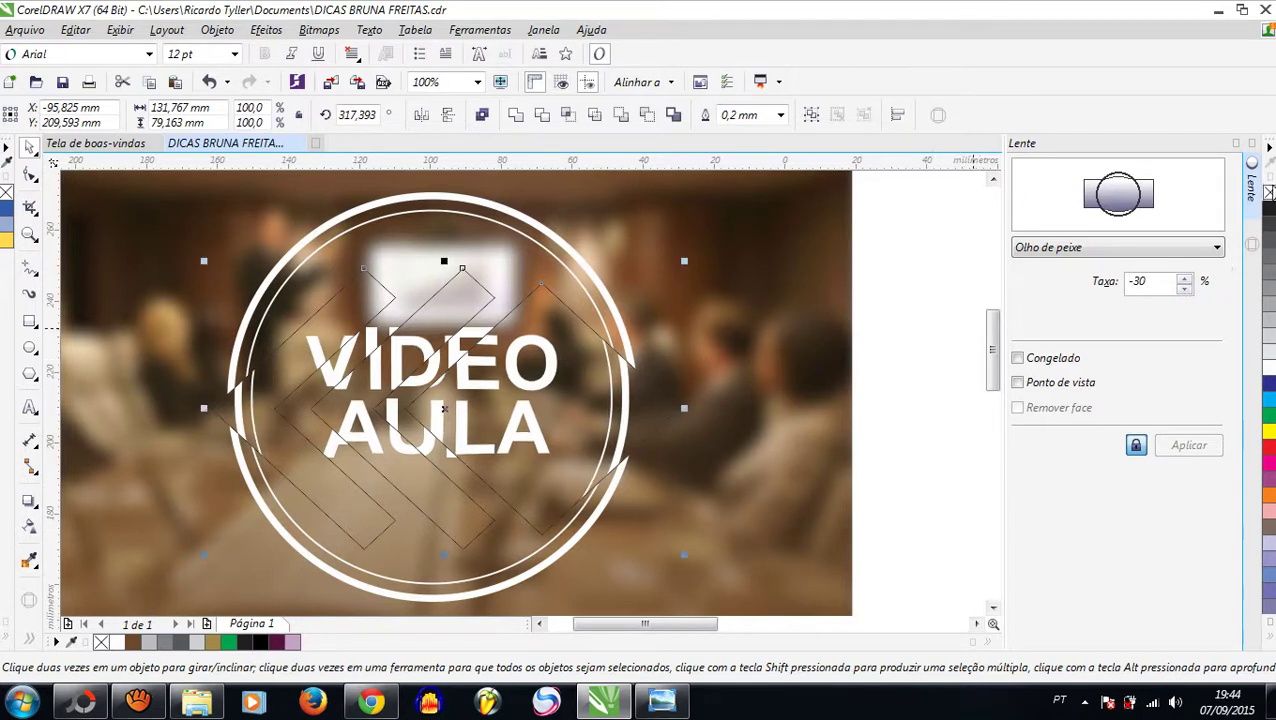
Remove the outlines from the three lens shapes and set their fisheye rate to -20%
right_click(1268, 193)
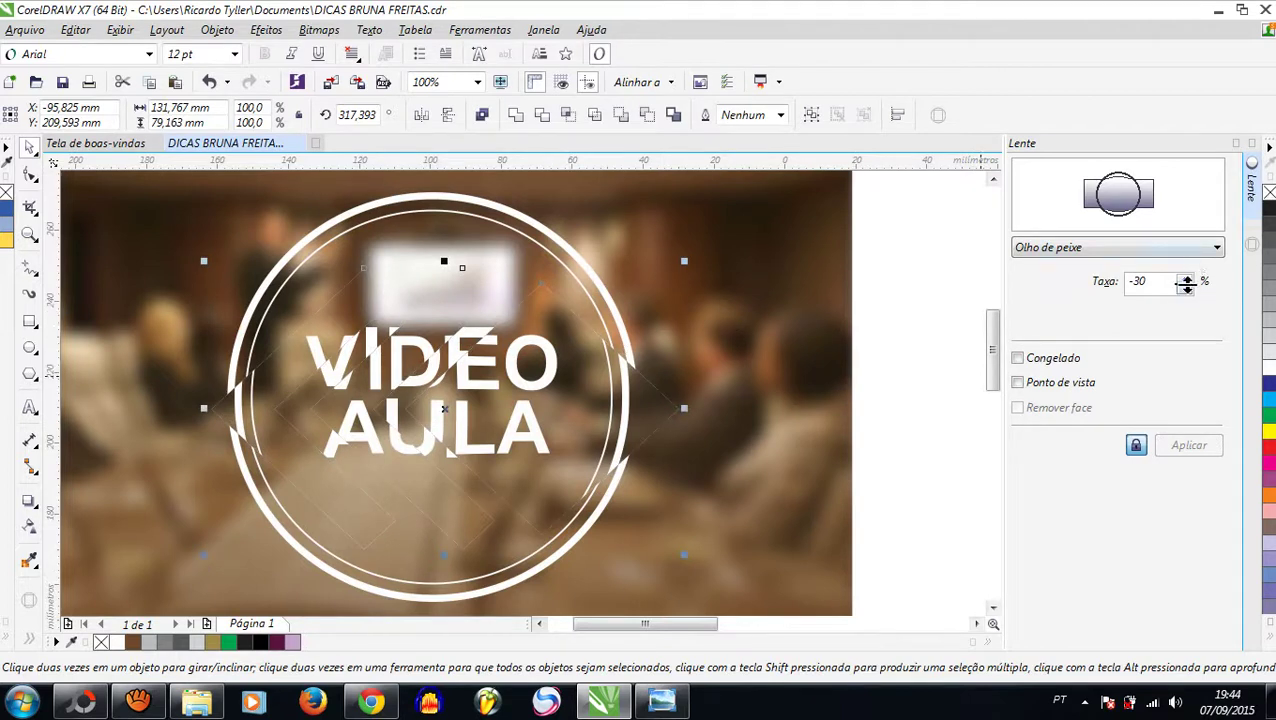
click(1184, 289)
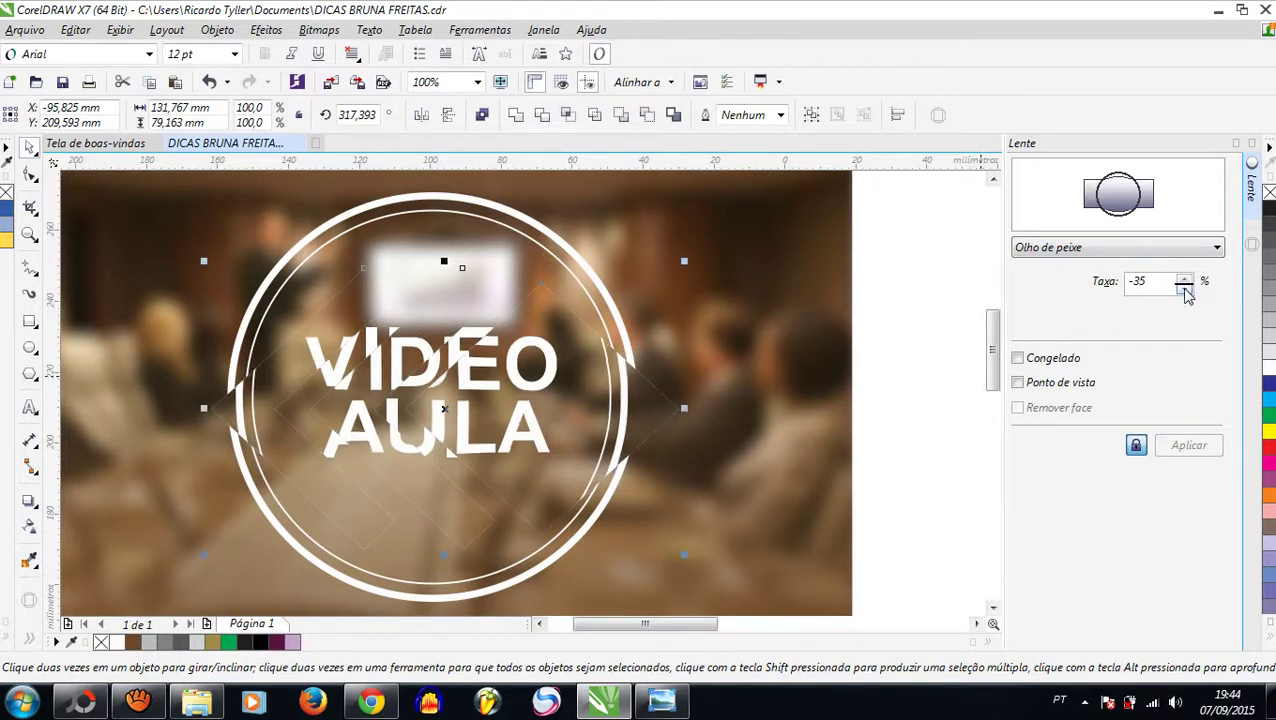
click(1184, 278)
click(1184, 278)
click(1184, 278)
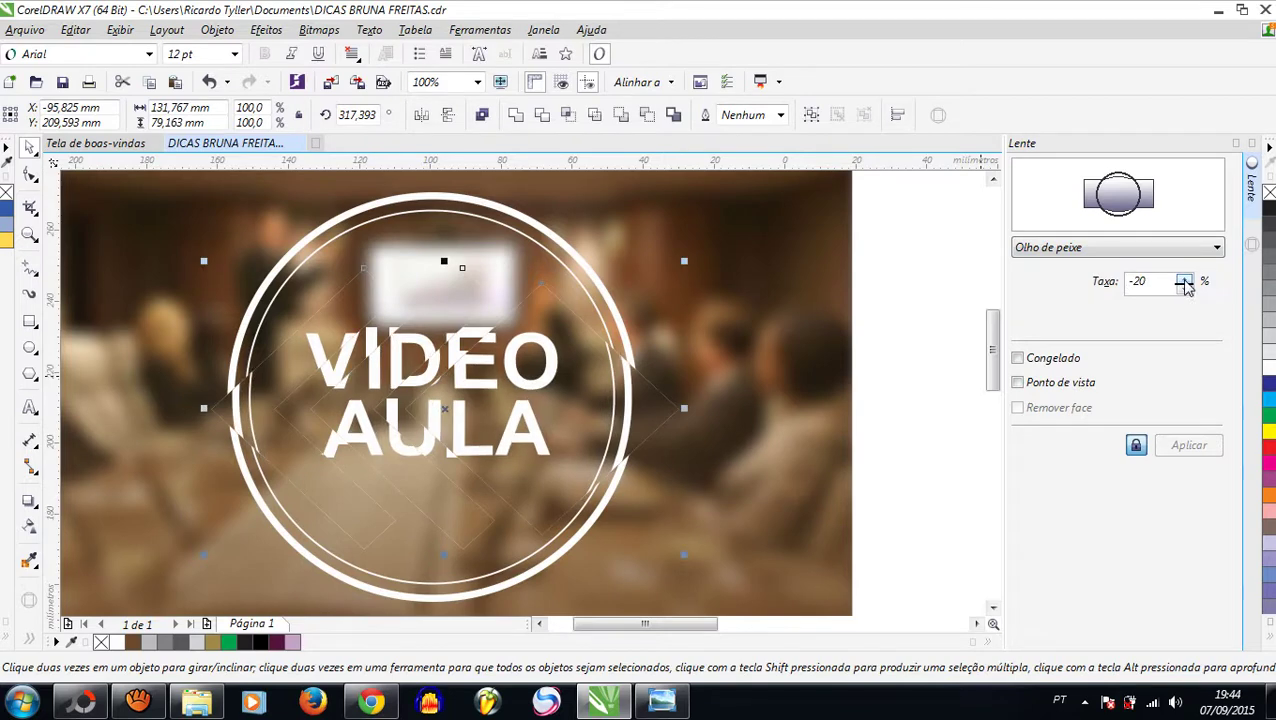
Move the HOJE sample image beside the VIDEO AULA graphic, on its left, for comparison
click(905, 330)
scroll(760, 333, down, 5)
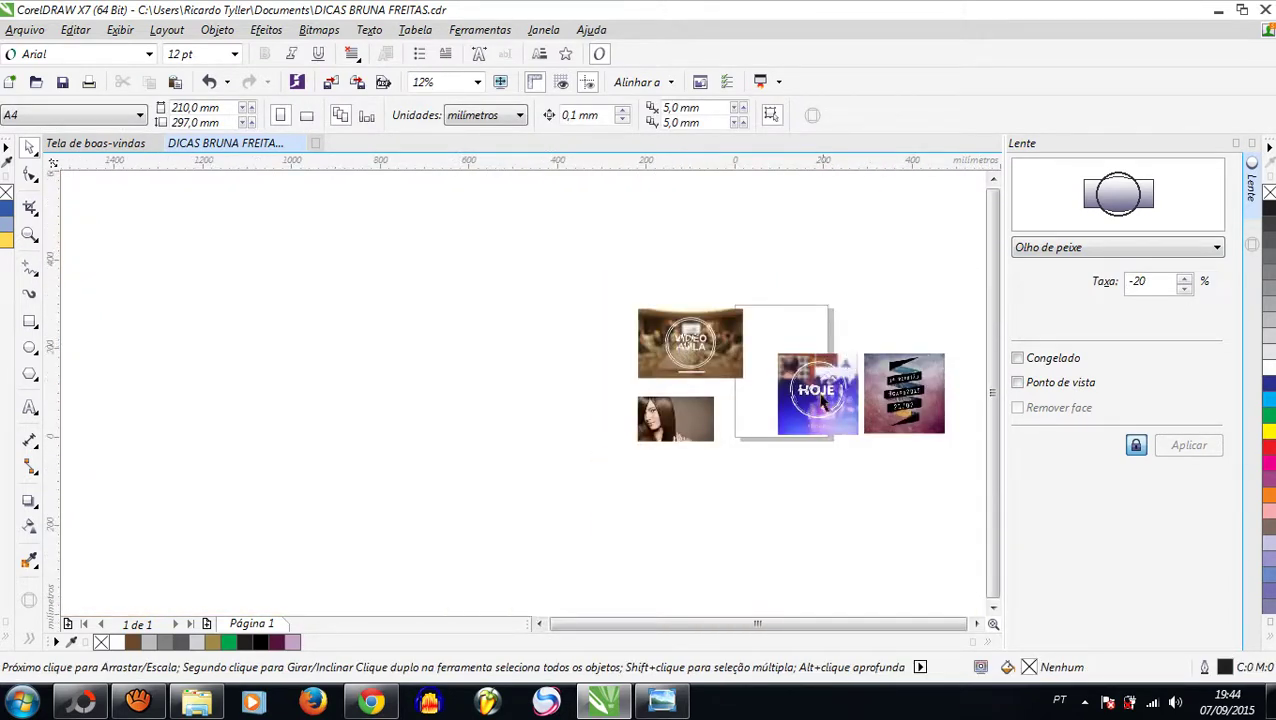
drag(822, 400, 596, 348)
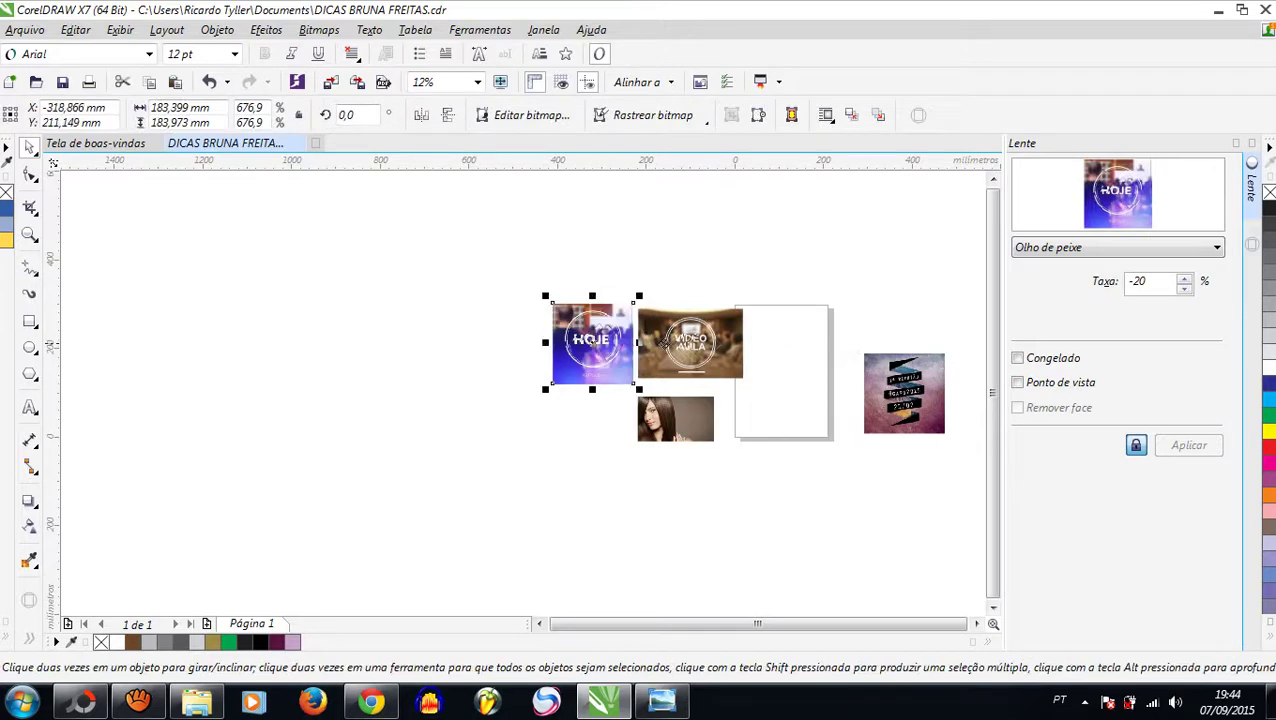
scroll(665, 341, up, 4)
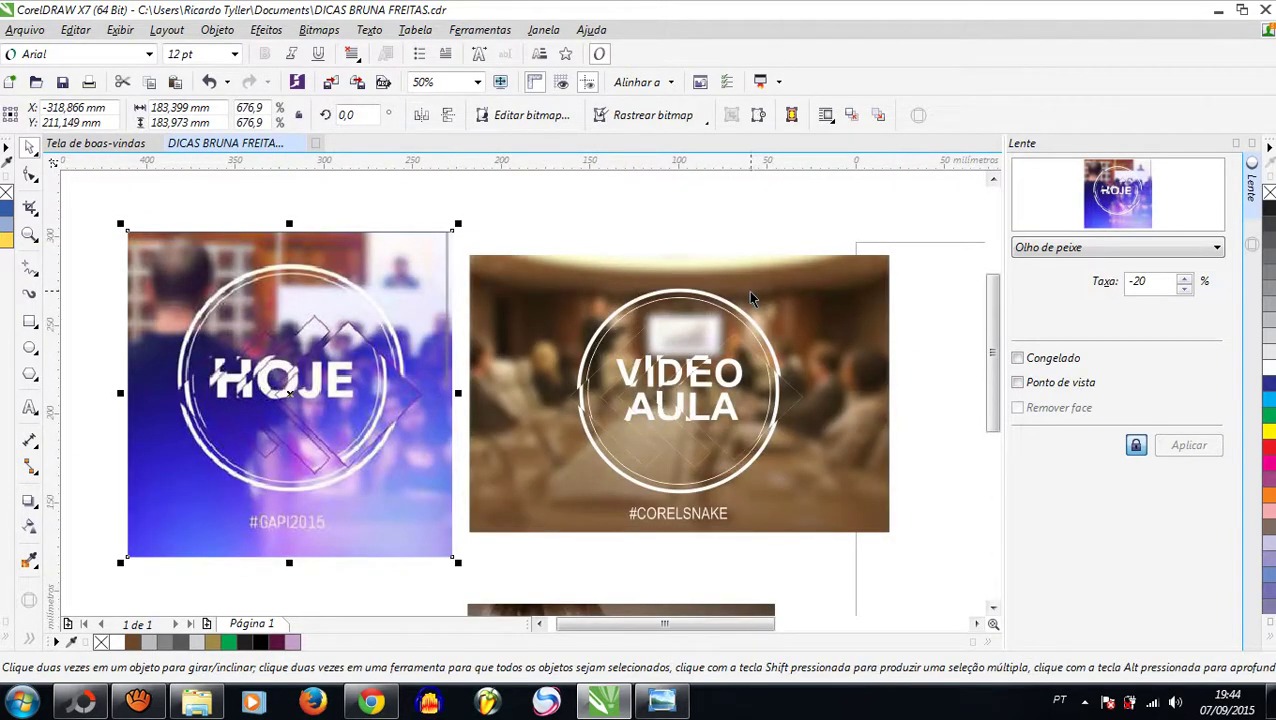
Give the diamond lens on the VIDEO AULA graphic a dark grey outline of minimum thickness
click(735, 362)
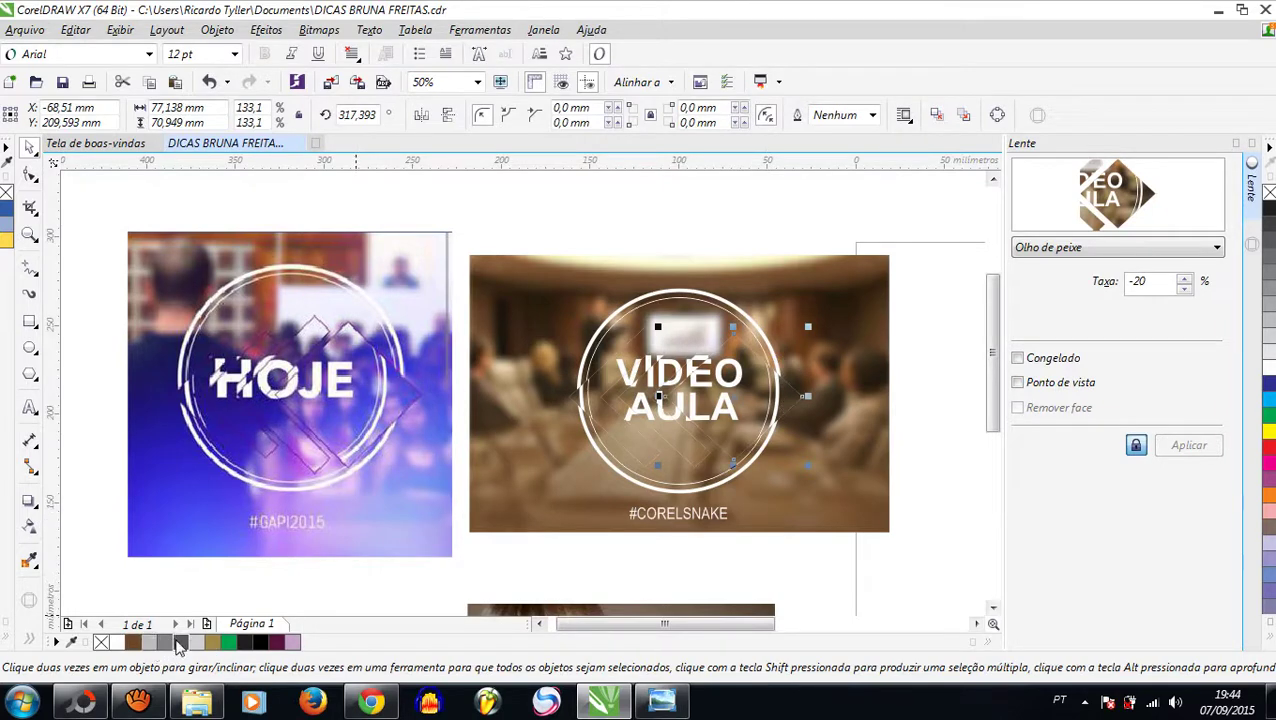
scroll(719, 377, up, 2)
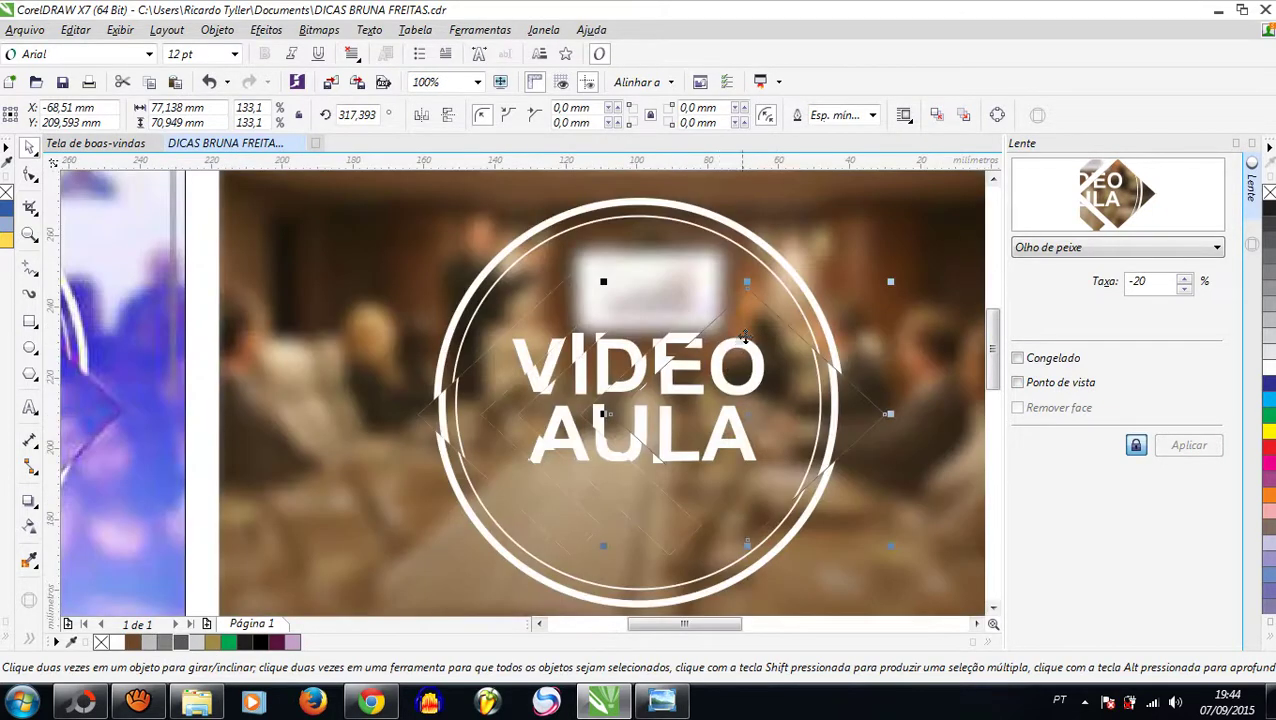
scroll(447, 433, down, 2)
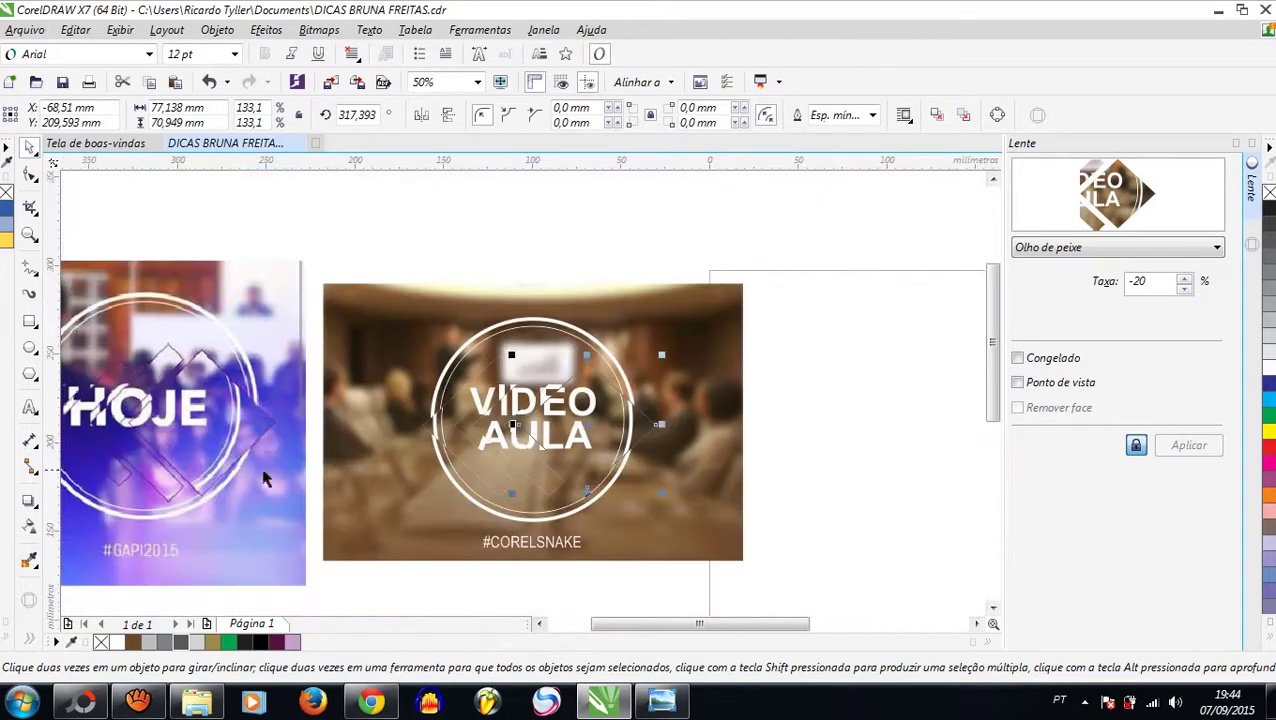
scroll(638, 396, up, 1)
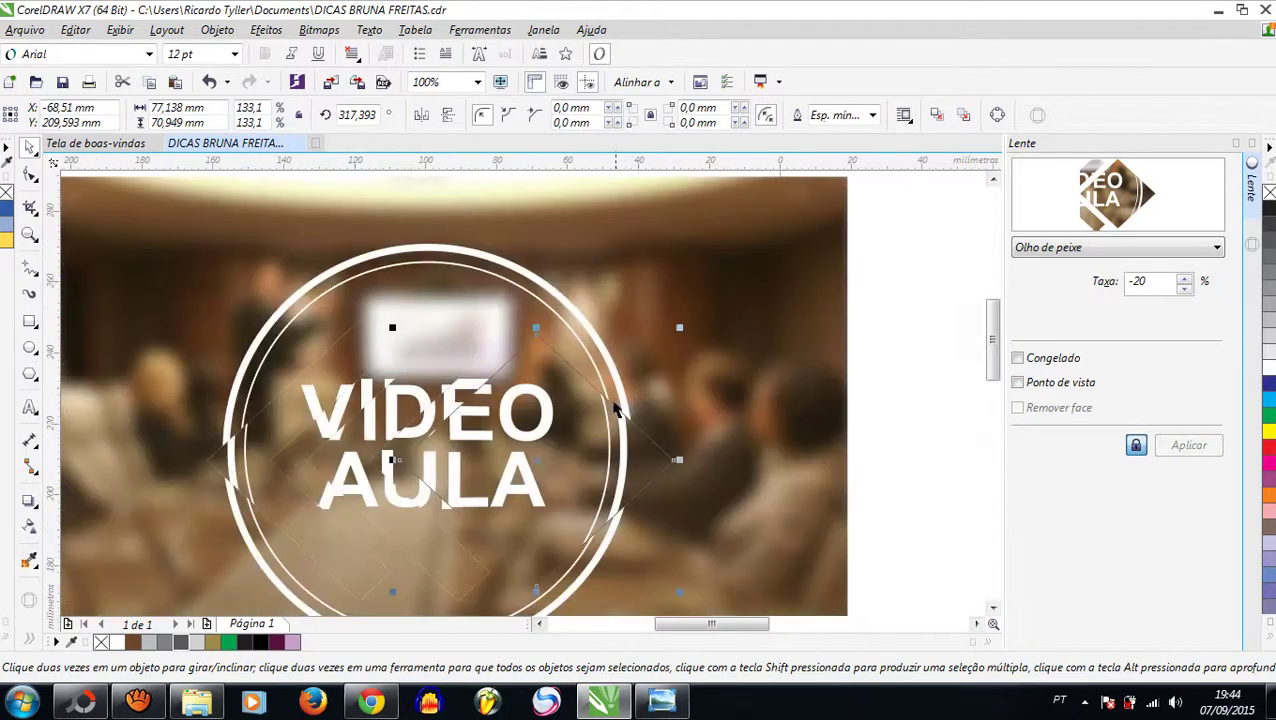
scroll(612, 407, down, 2)
scroll(462, 455, up, 1)
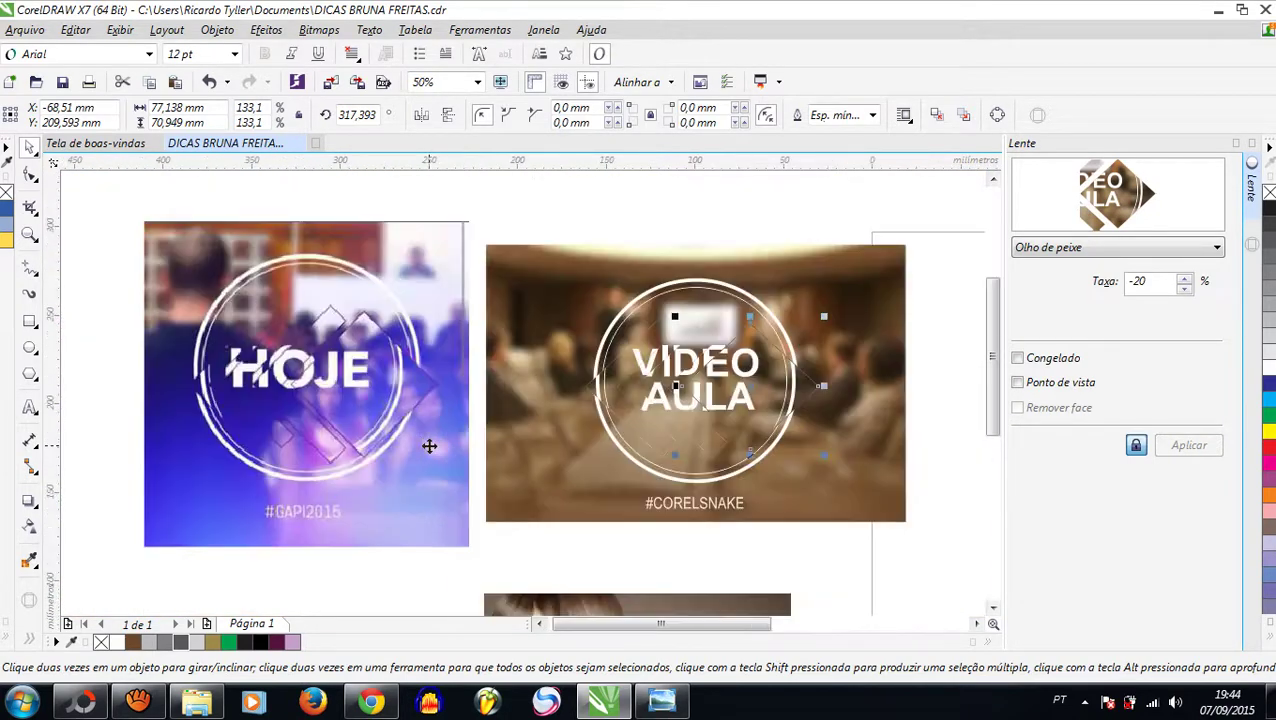
Delete the HOJE sample and the whole VIDEO AULA graphic from the workspace
click(105, 212)
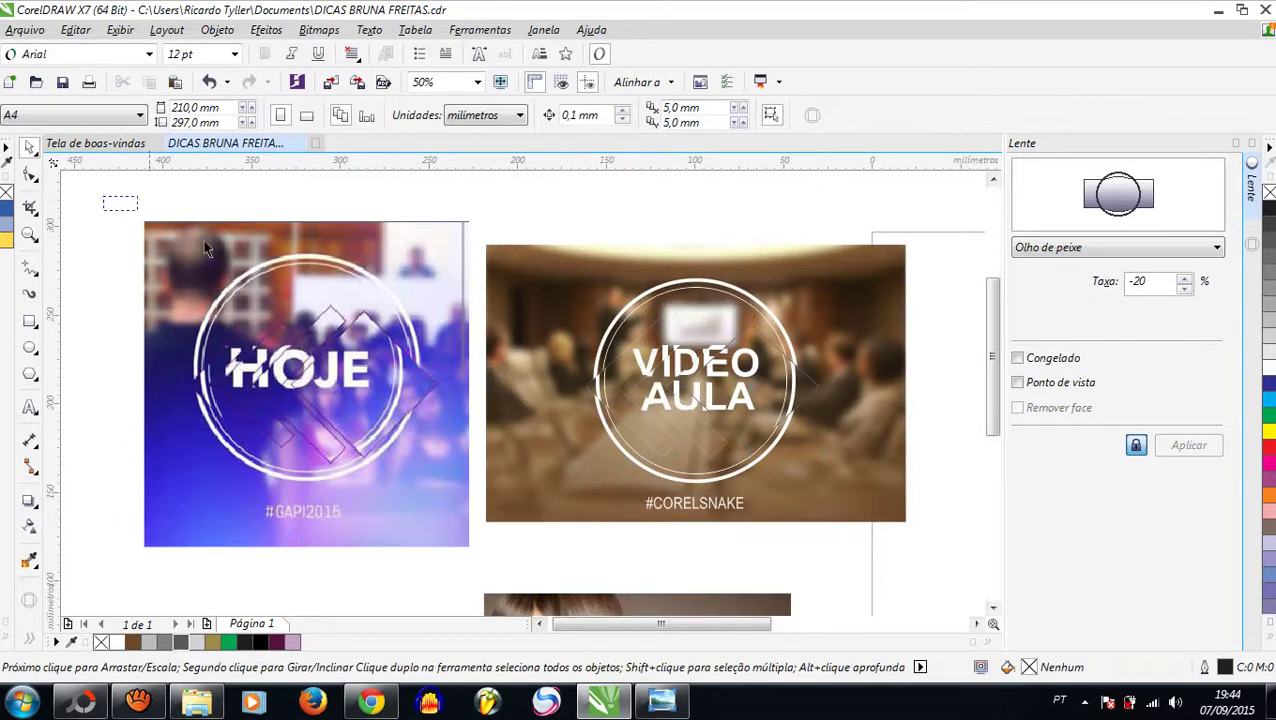
scroll(950, 585, right, 1)
key(ctrl+a)
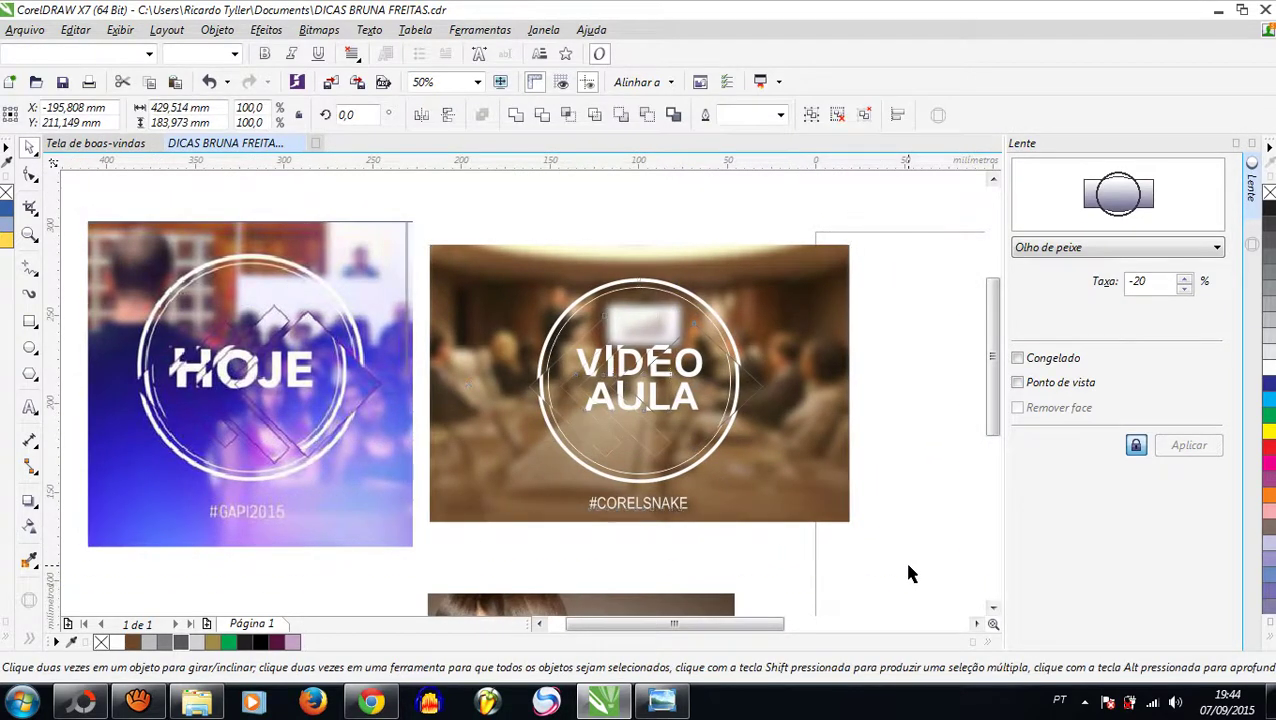
key(Delete)
Move the woman's photo up beside the page and place the ribbon sample image to the left of it
scroll(608, 442, down, 1)
scroll(608, 445, down, 1)
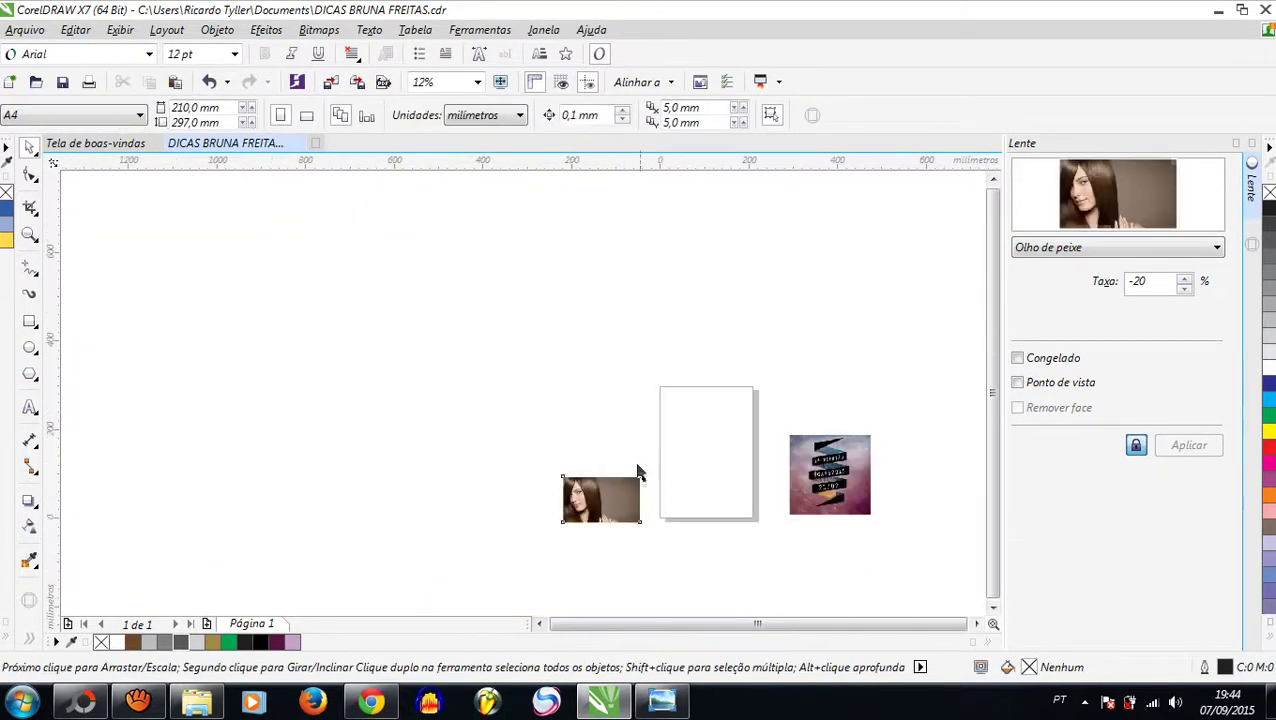
drag(632, 480, 642, 404)
drag(817, 452, 480, 410)
scroll(480, 410, up, 1)
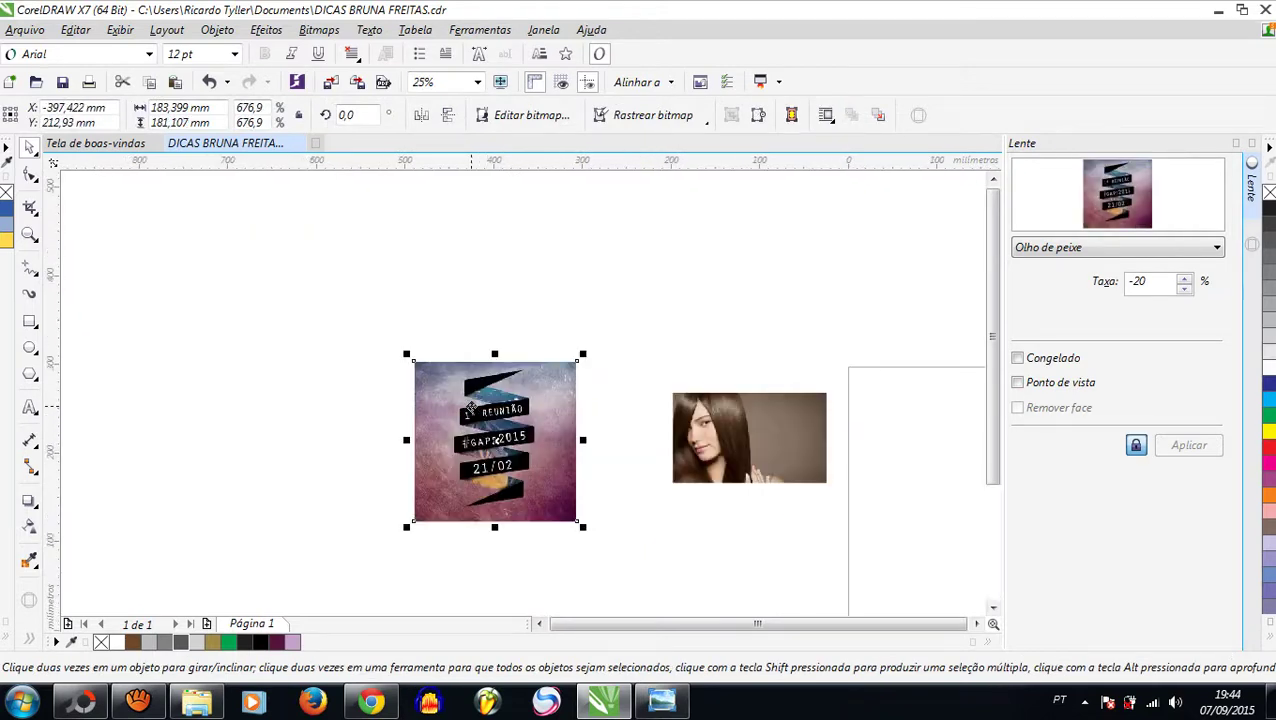
scroll(471, 405, up, 2)
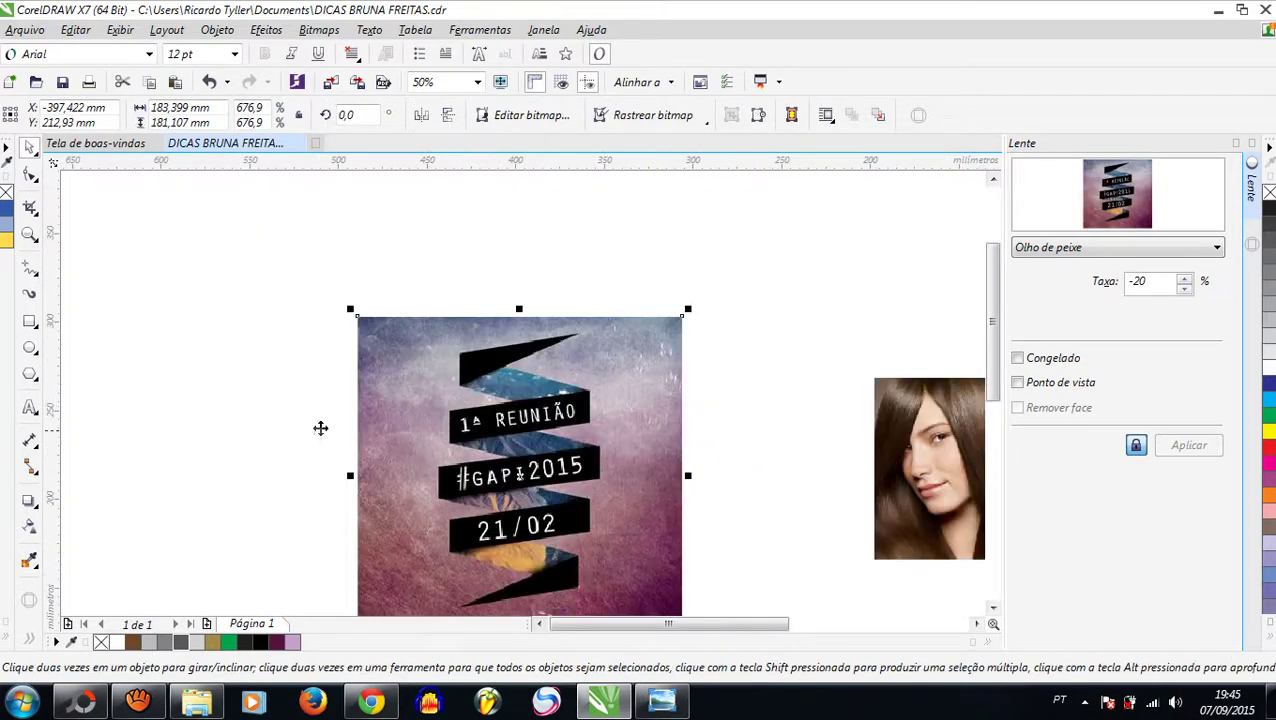
click(263, 411)
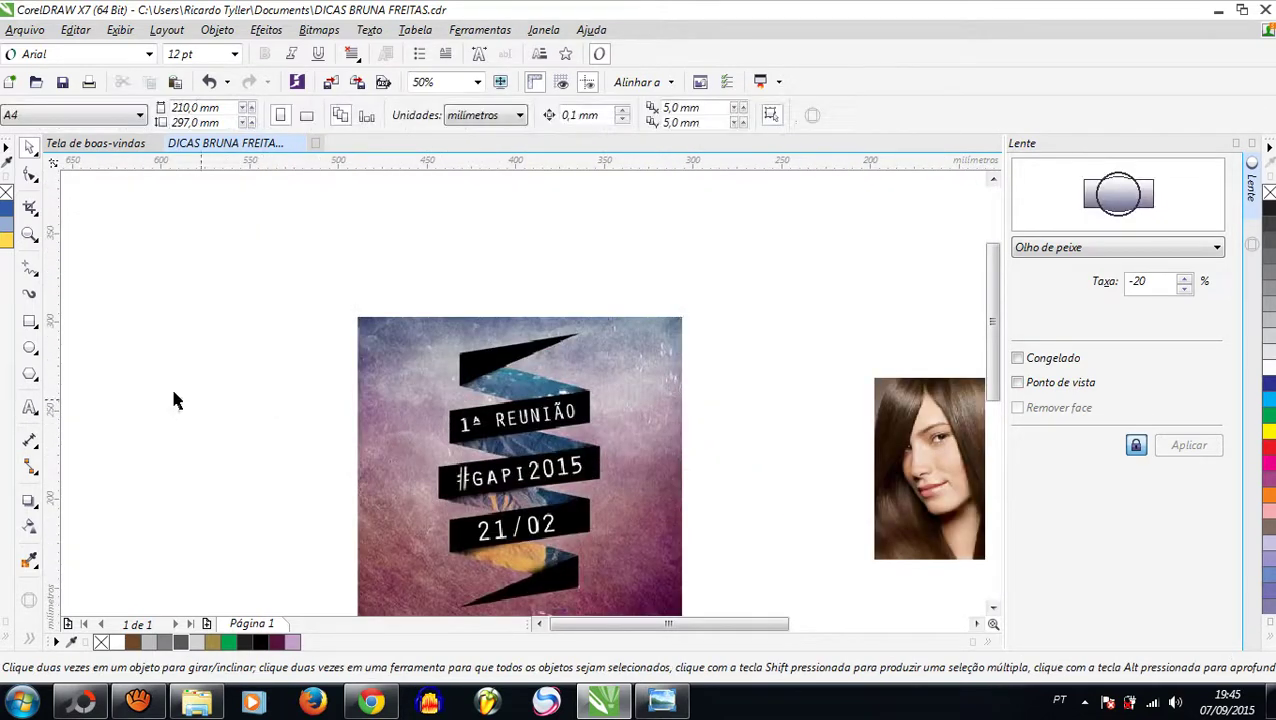
Draw a rectangle about 174 by 31 mm above the ribbon sample and rotate it to about 350°
click(30, 322)
mouse_move(367, 229)
mouse_down()
mouse_move(464, 256)
mouse_move(697, 284)
mouse_move(680, 283)
mouse_up()
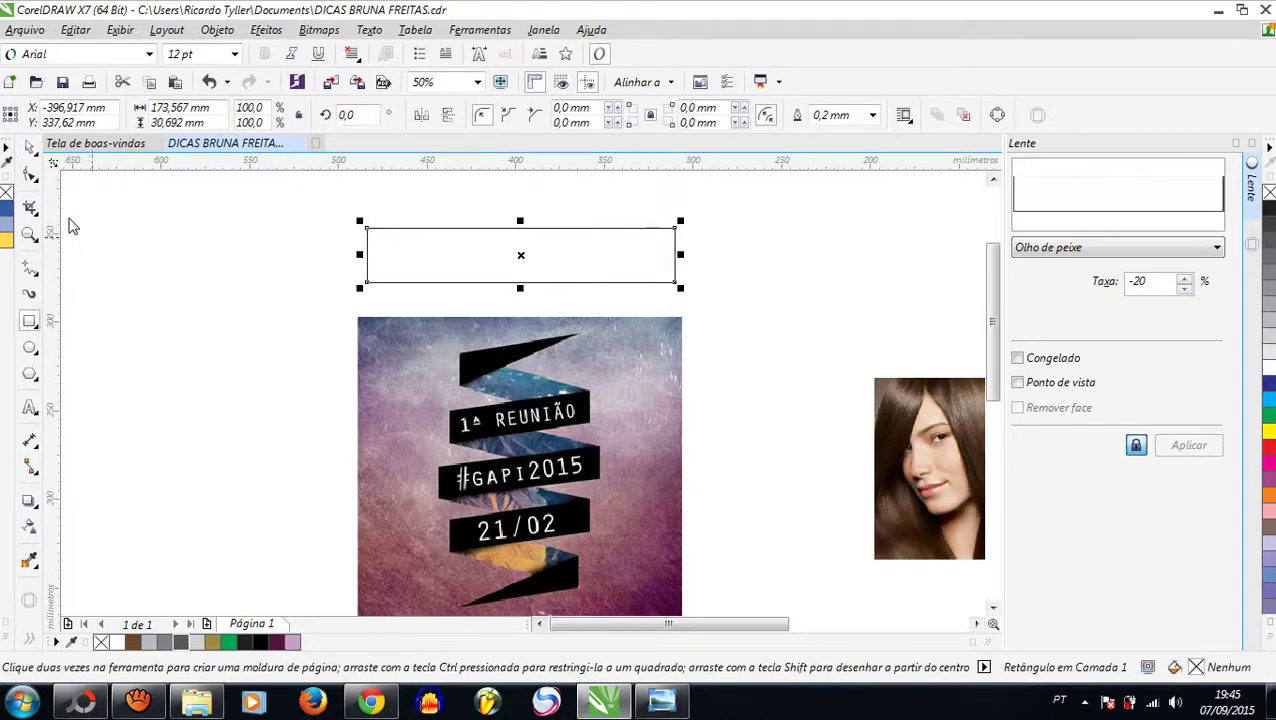
click(31, 148)
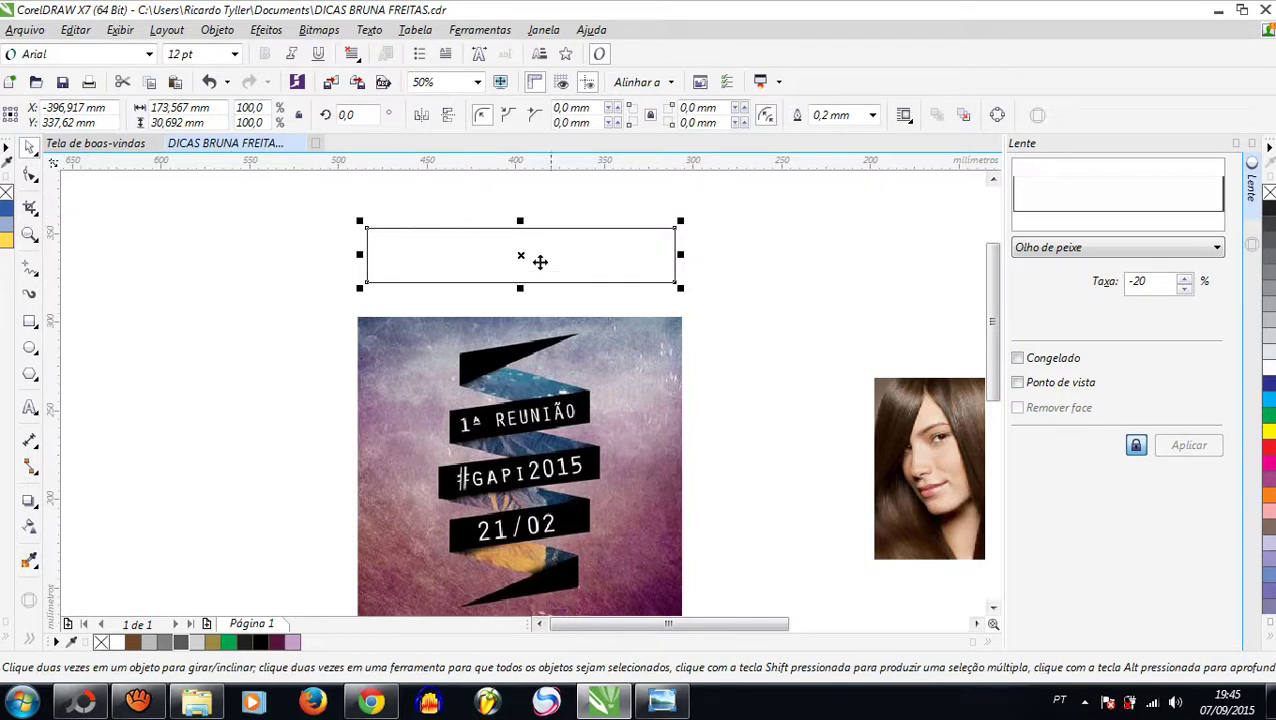
click(527, 257)
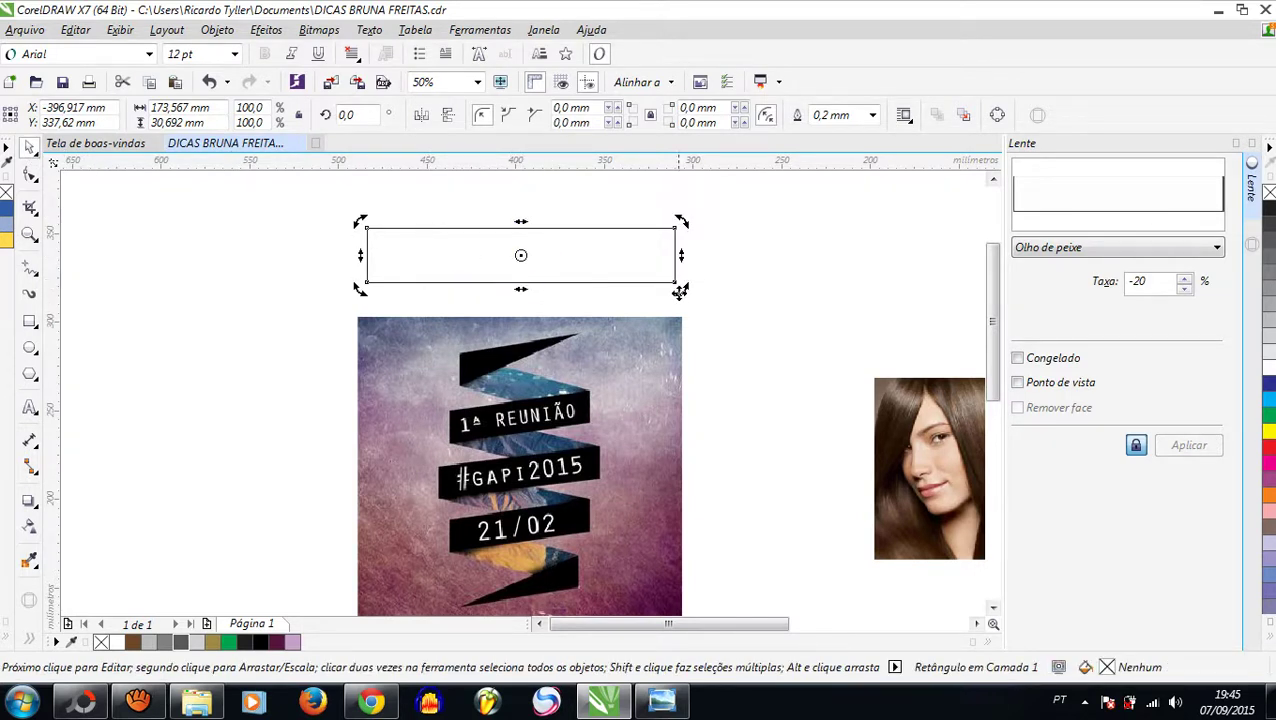
drag(678, 292, 678, 325)
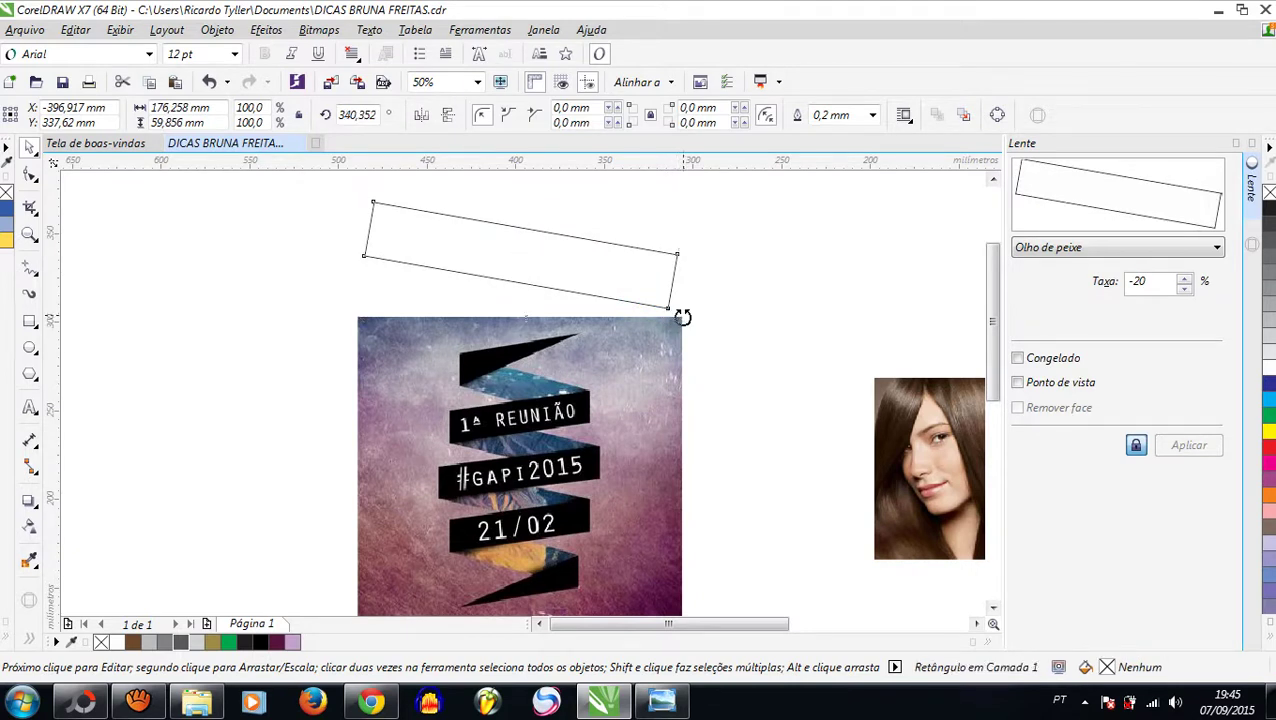
Move the rectangle over the ribbon between its upper two text bands, scale it to 66,8% and rotate it to about 344°
click(610, 270)
drag(610, 270, 610, 455)
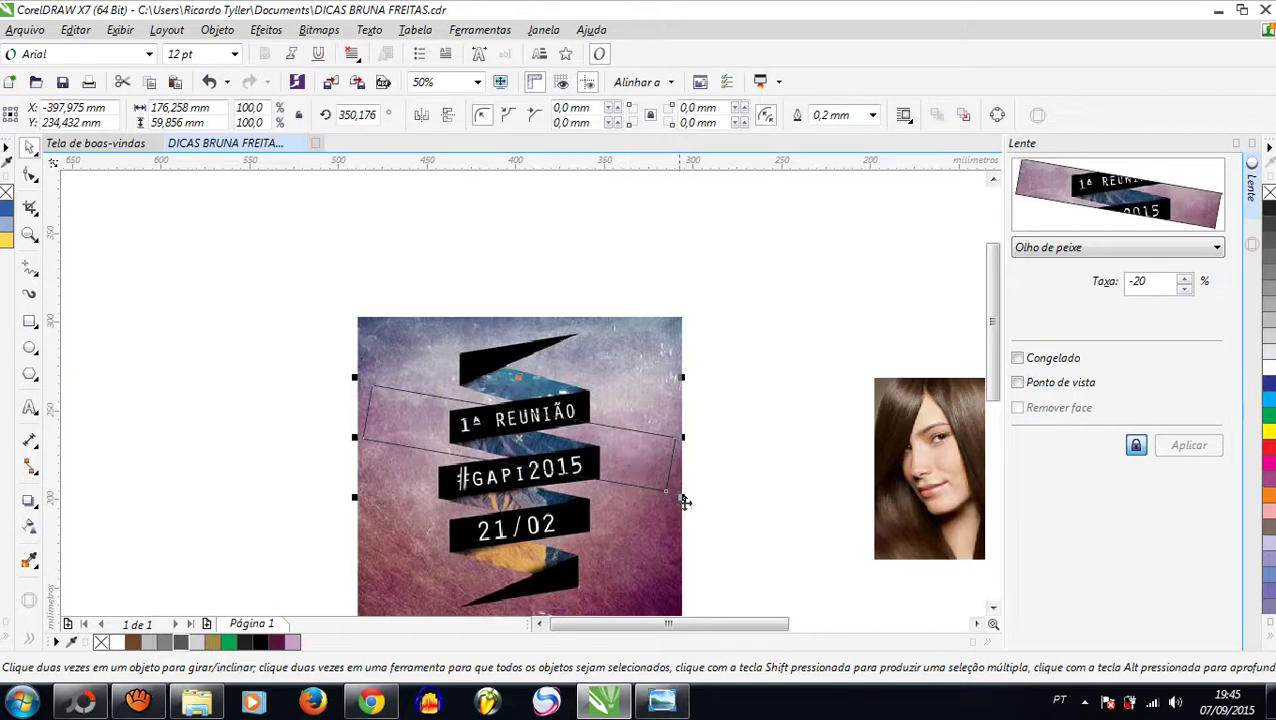
drag(683, 508, 563, 440)
scroll(563, 440, up, 1)
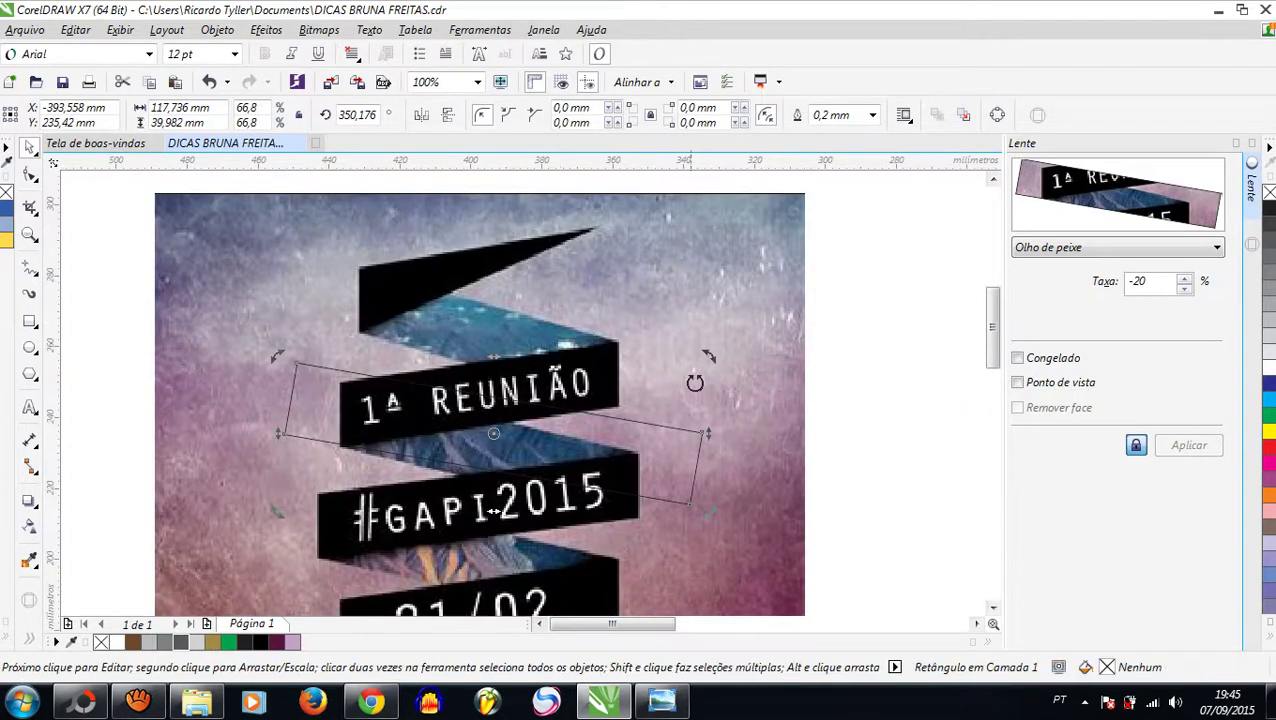
drag(698, 356, 719, 381)
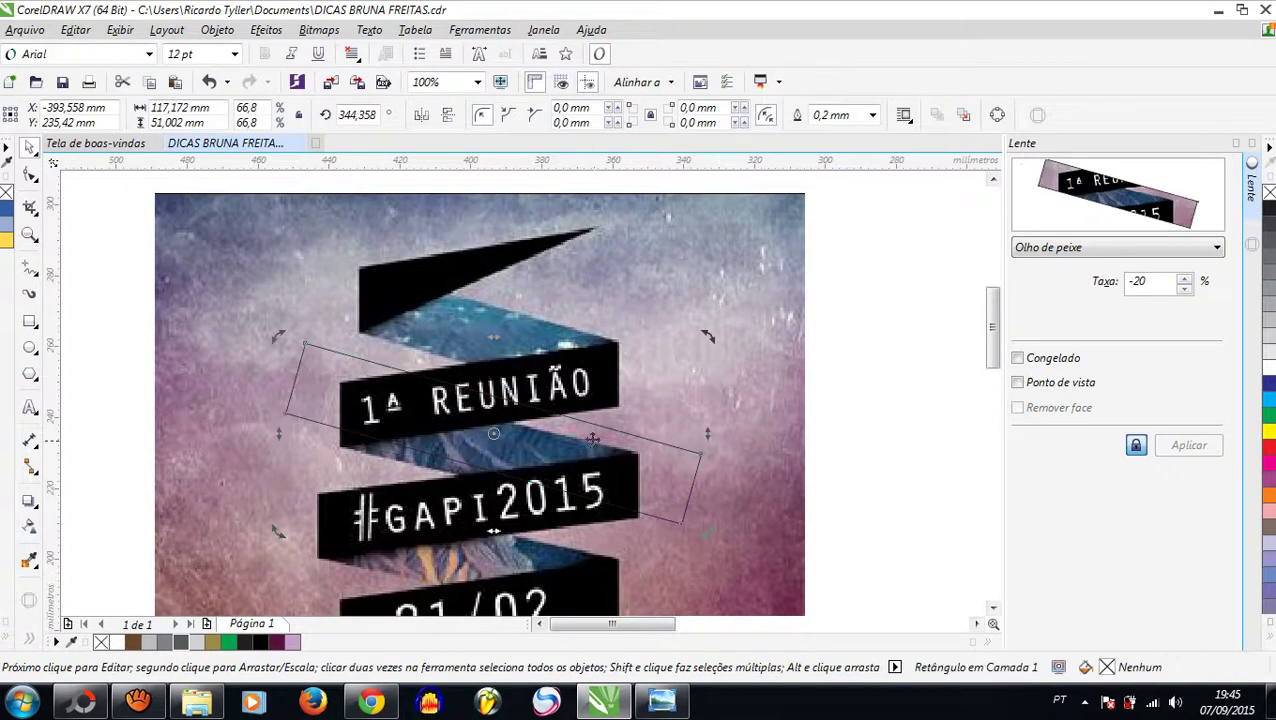
Nudge the tilted rectangle down along the ribbon's fold between 1ª REUNIÃO and #GAPI2015 and rotate it to about 345°
drag(593, 438, 591, 447)
click(672, 467)
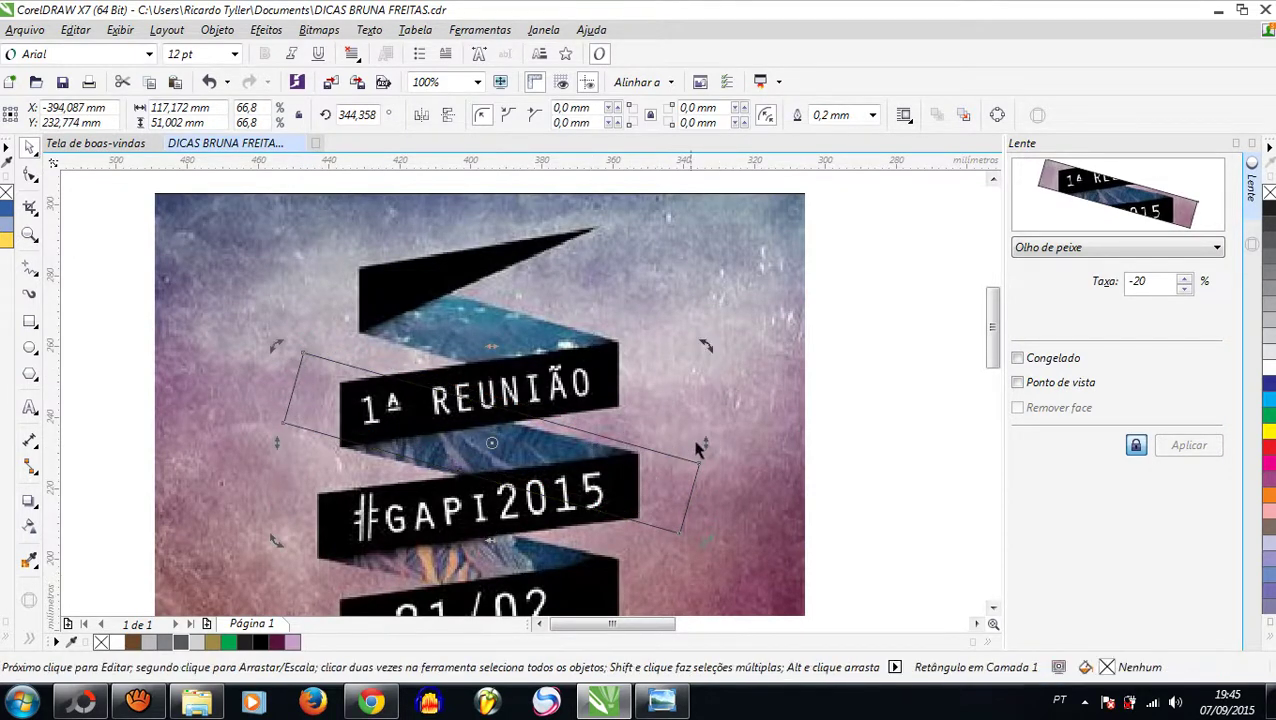
drag(707, 355, 706, 343)
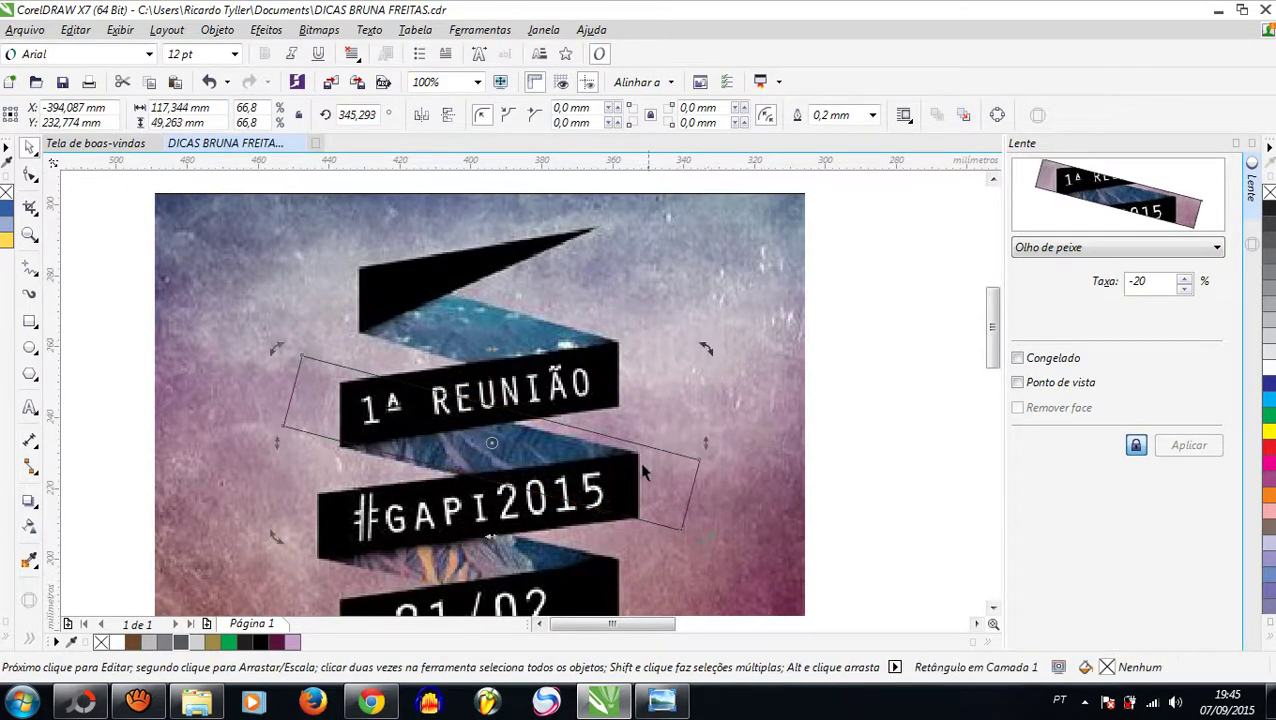
drag(626, 461, 624, 468)
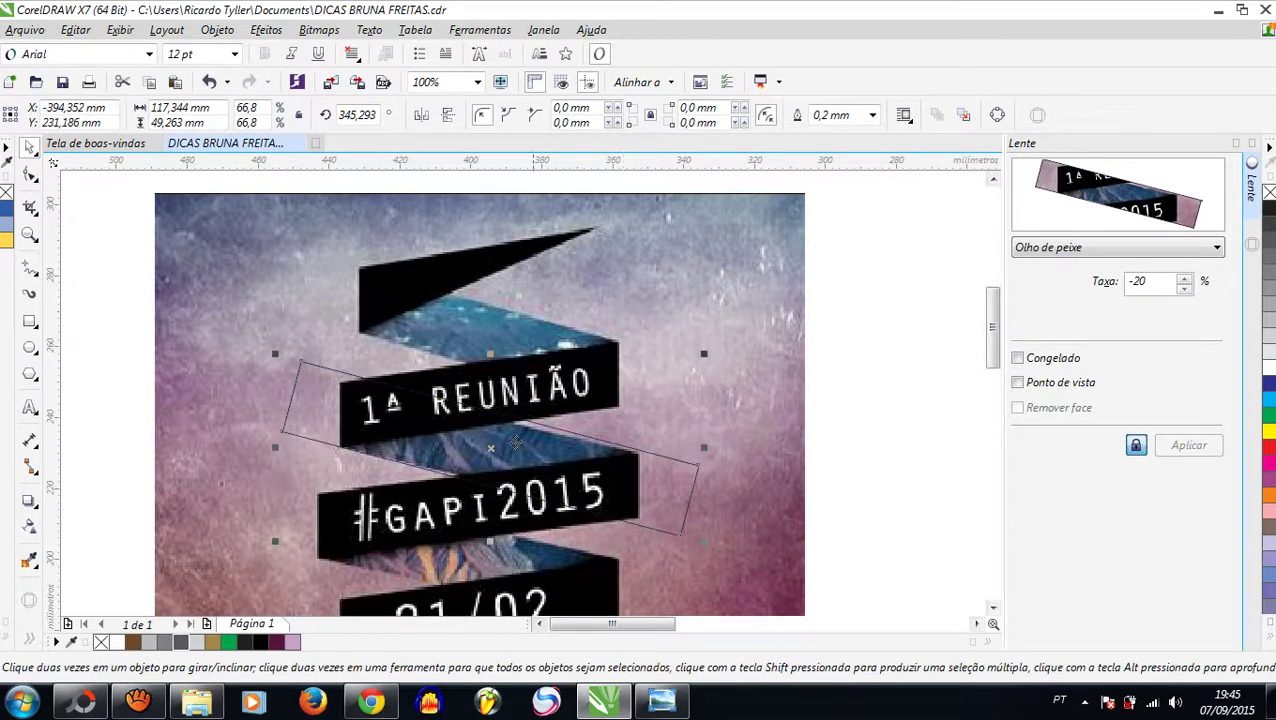
Move the tilted rectangle between the ribbon sample and the woman's photo and duplicate it downward into a column of four, about 37 mm apart
scroll(496, 440, down, 2)
scroll(494, 441, down, 2)
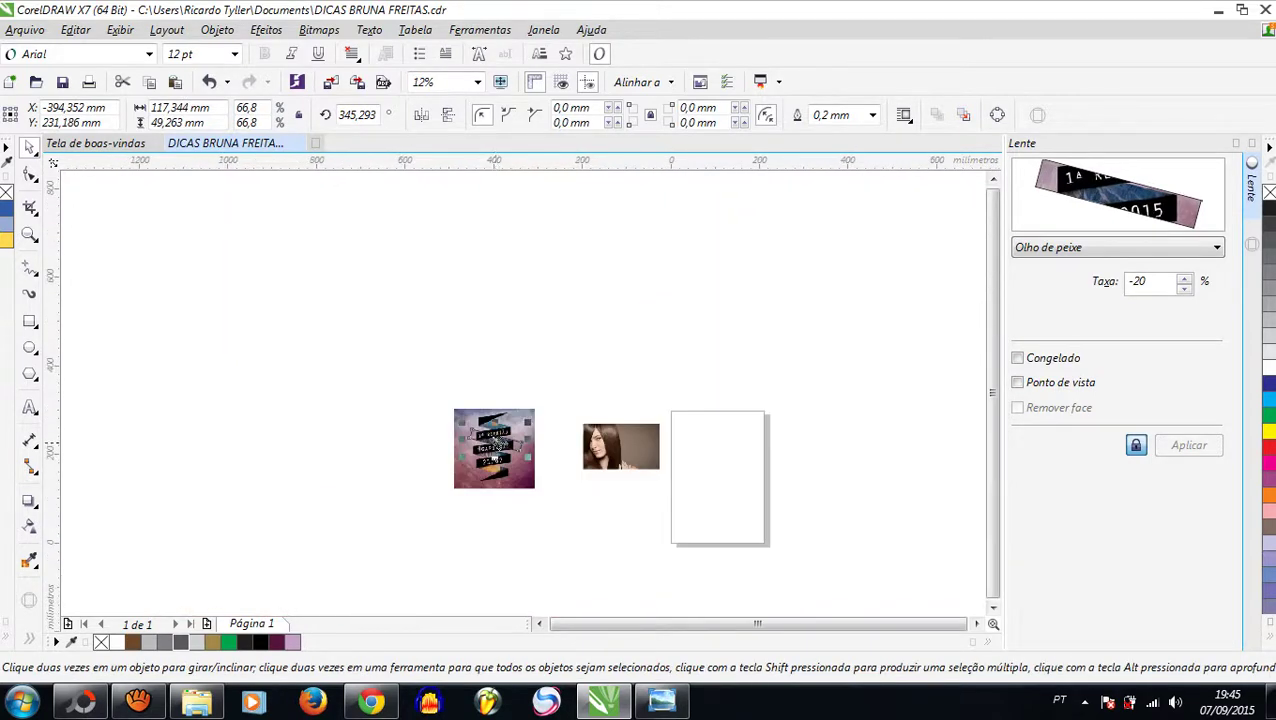
scroll(494, 441, up, 2)
drag(496, 435, 659, 395)
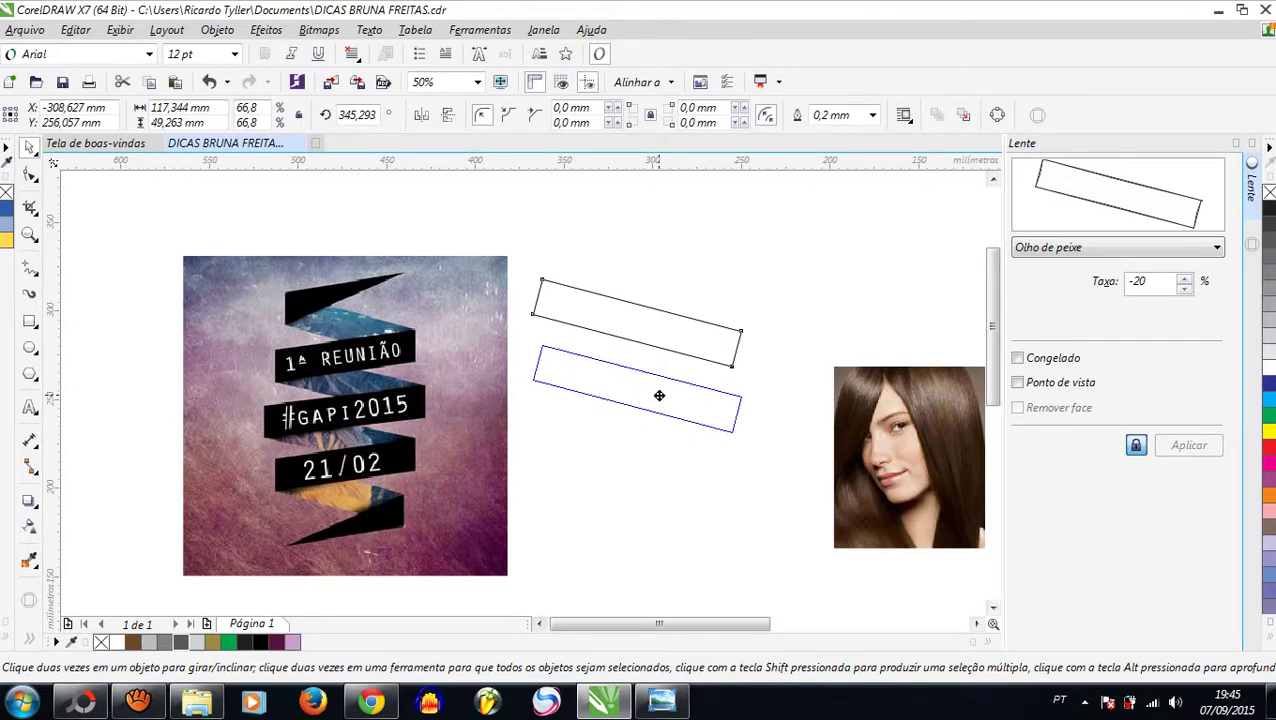
drag(659, 395, 663, 459)
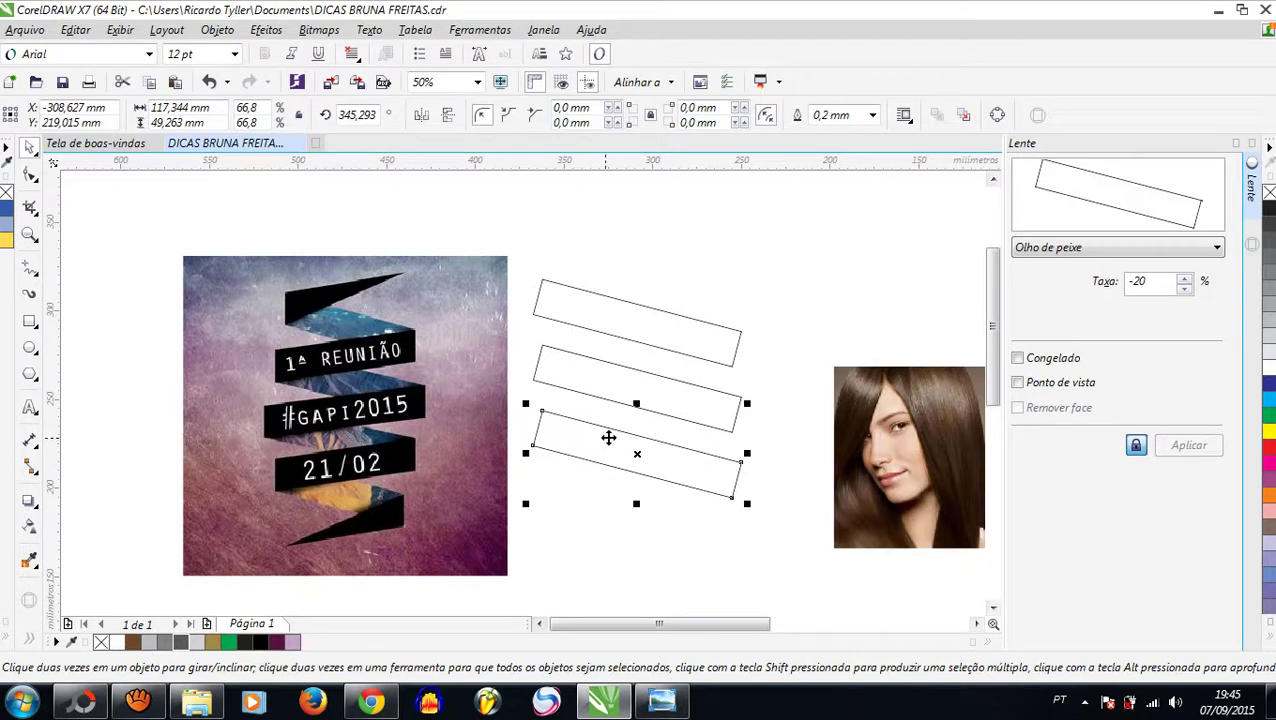
drag(615, 444, 613, 507)
click(647, 255)
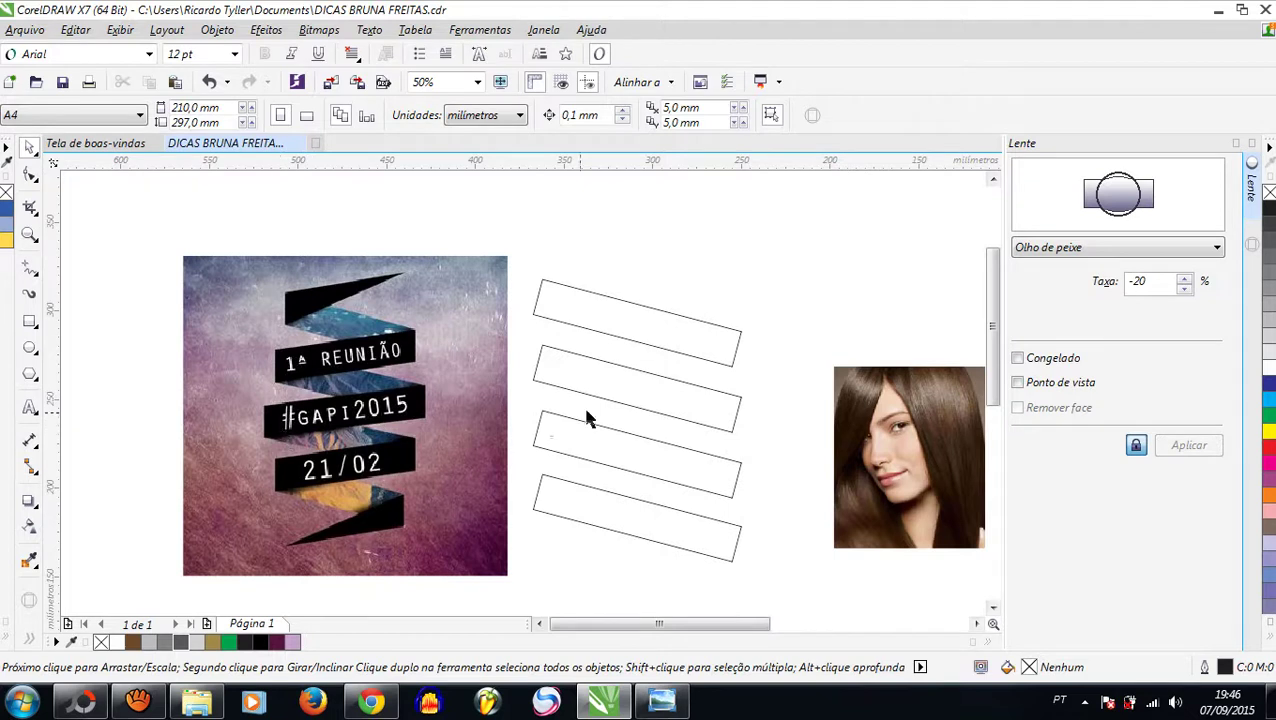
Draw an upright rectangle about 29 by 55 mm across the left end of the uppermost tilted strip
click(29, 321)
drag(520, 242, 571, 343)
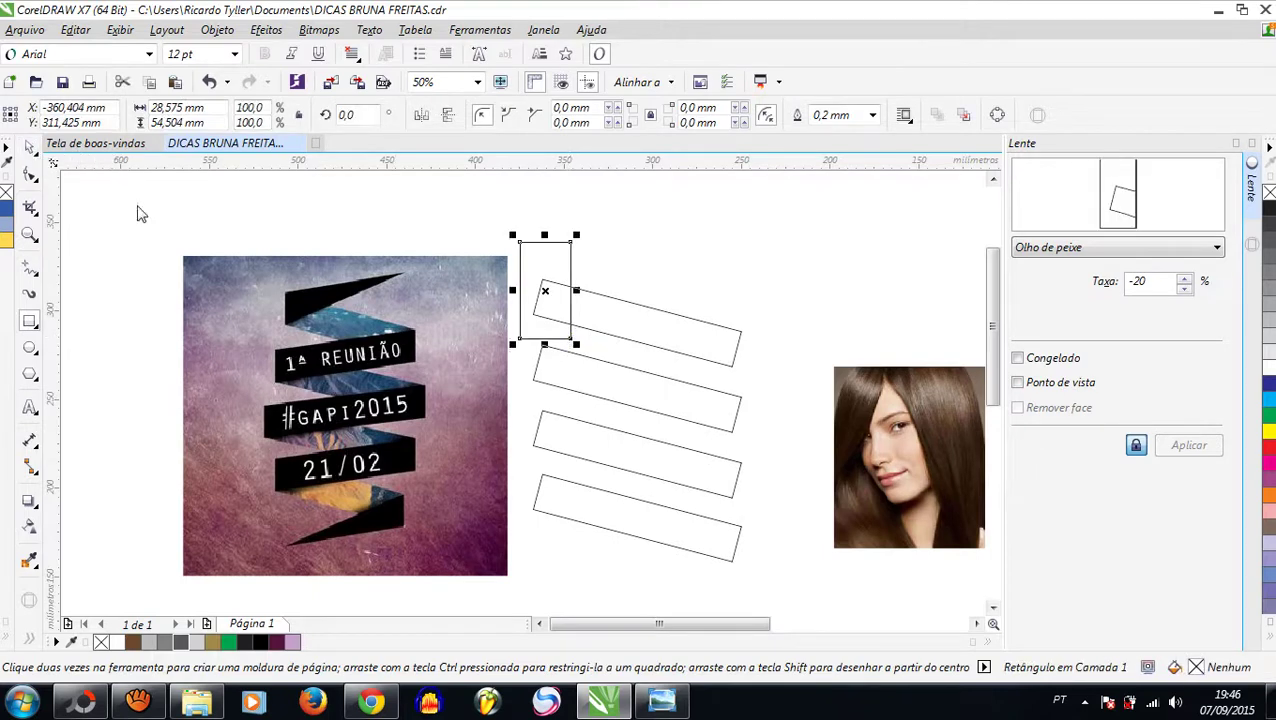
key(space)
shift+click(605, 293)
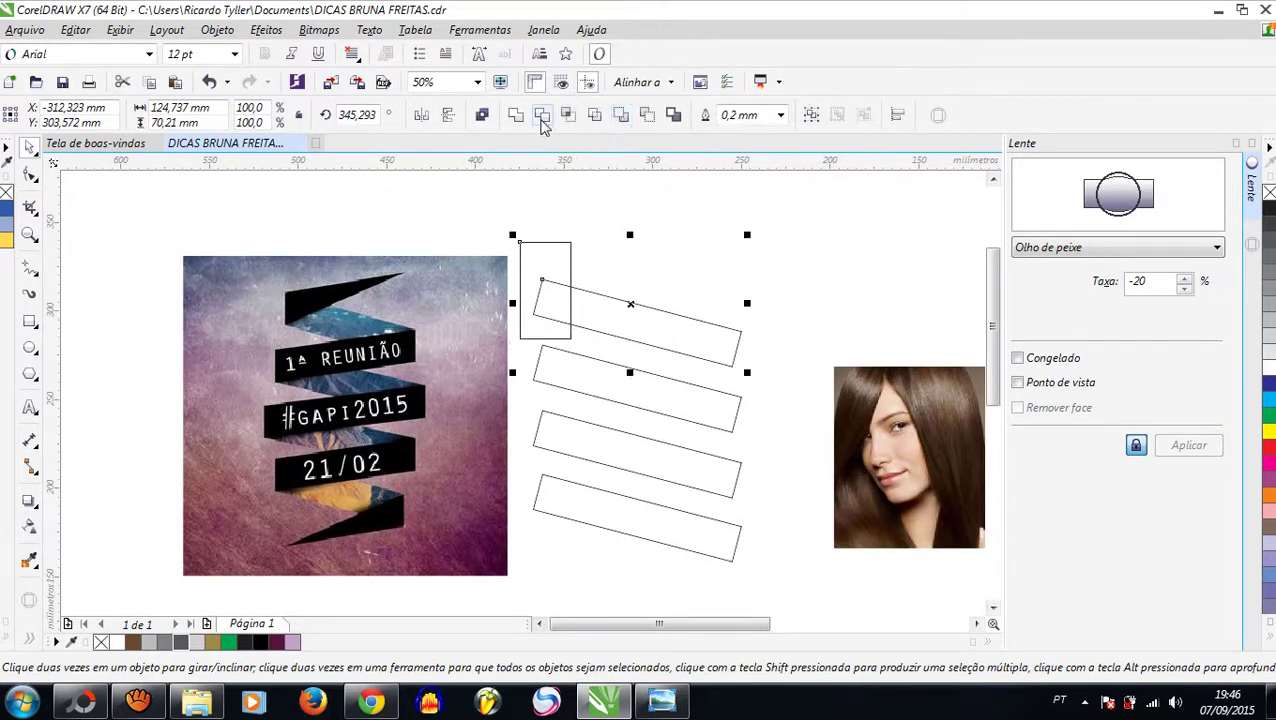
click(541, 114)
drag(544, 266, 705, 245)
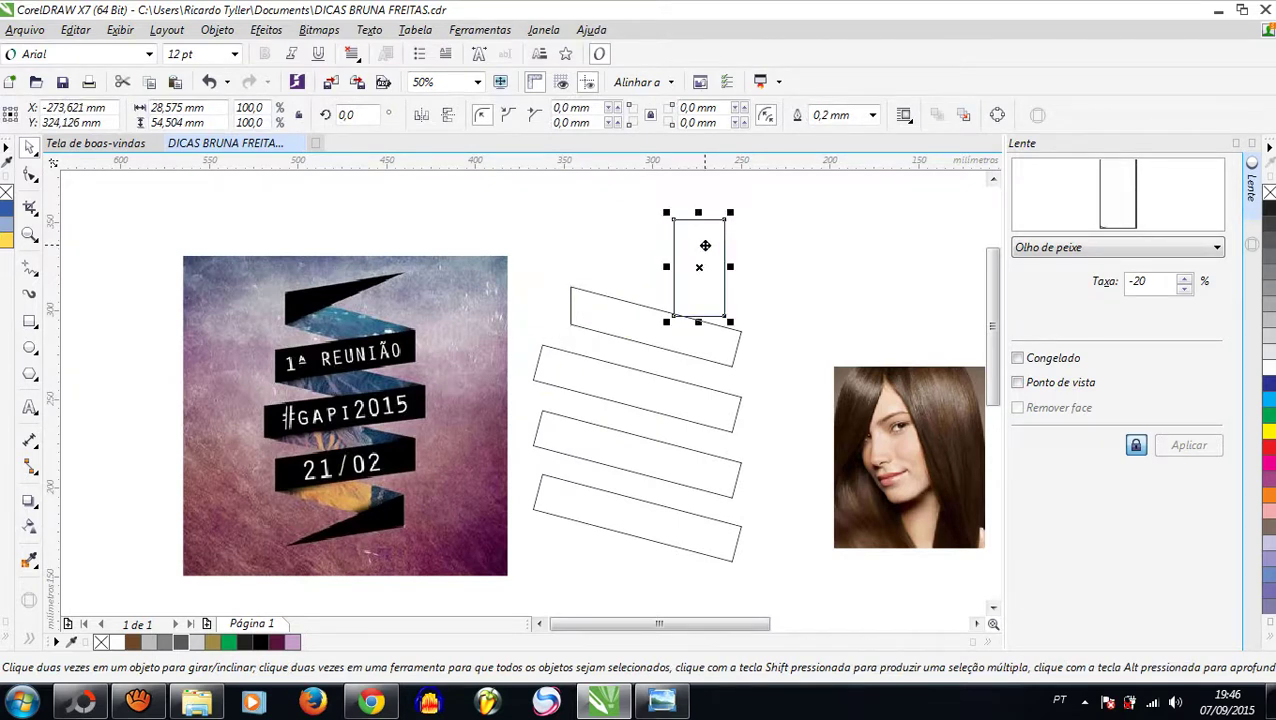
key(ctrl+z)
Shift the upright rectangle slightly left and trim the left end of the top slanted bar with it
shift+click(600, 290)
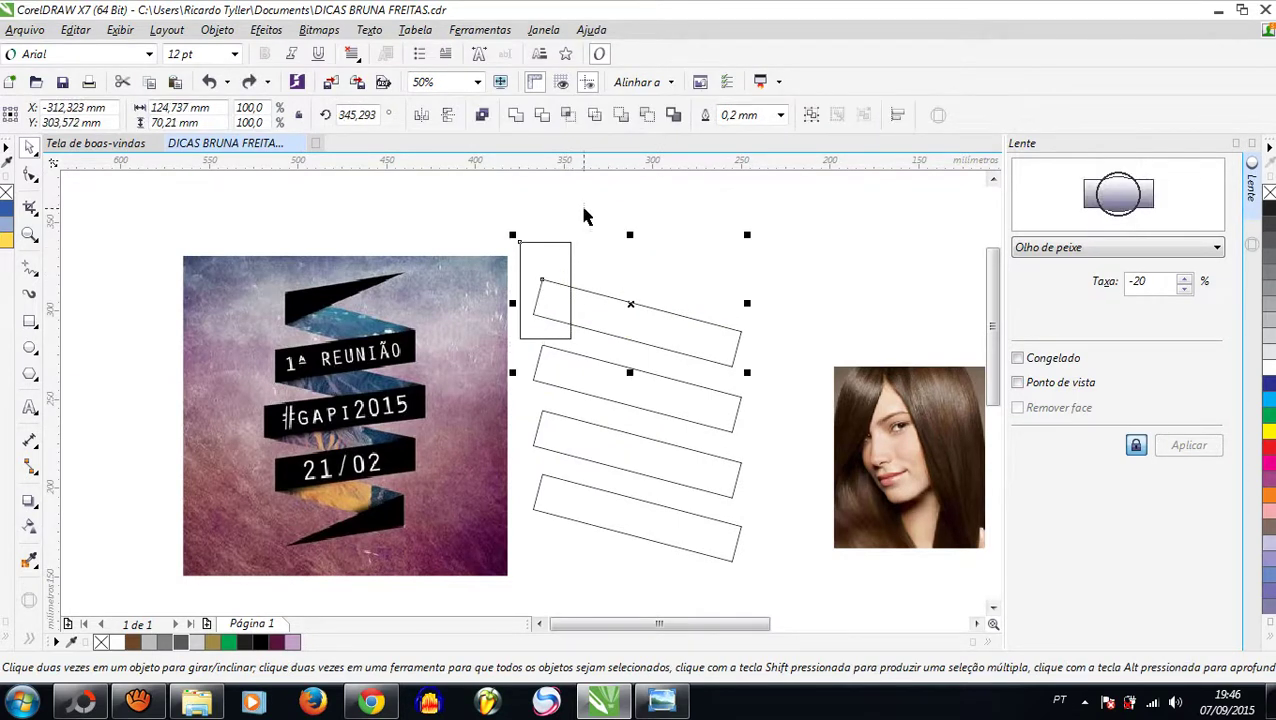
click(550, 245)
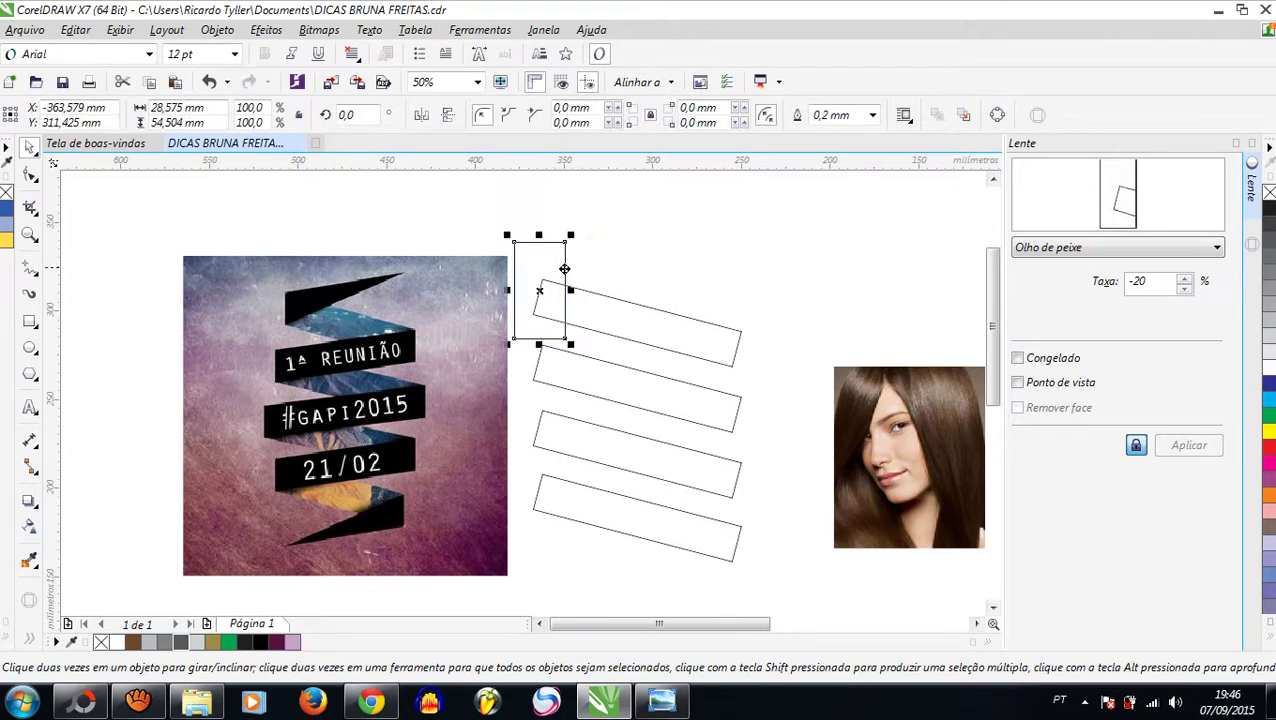
click(616, 299)
click(588, 192)
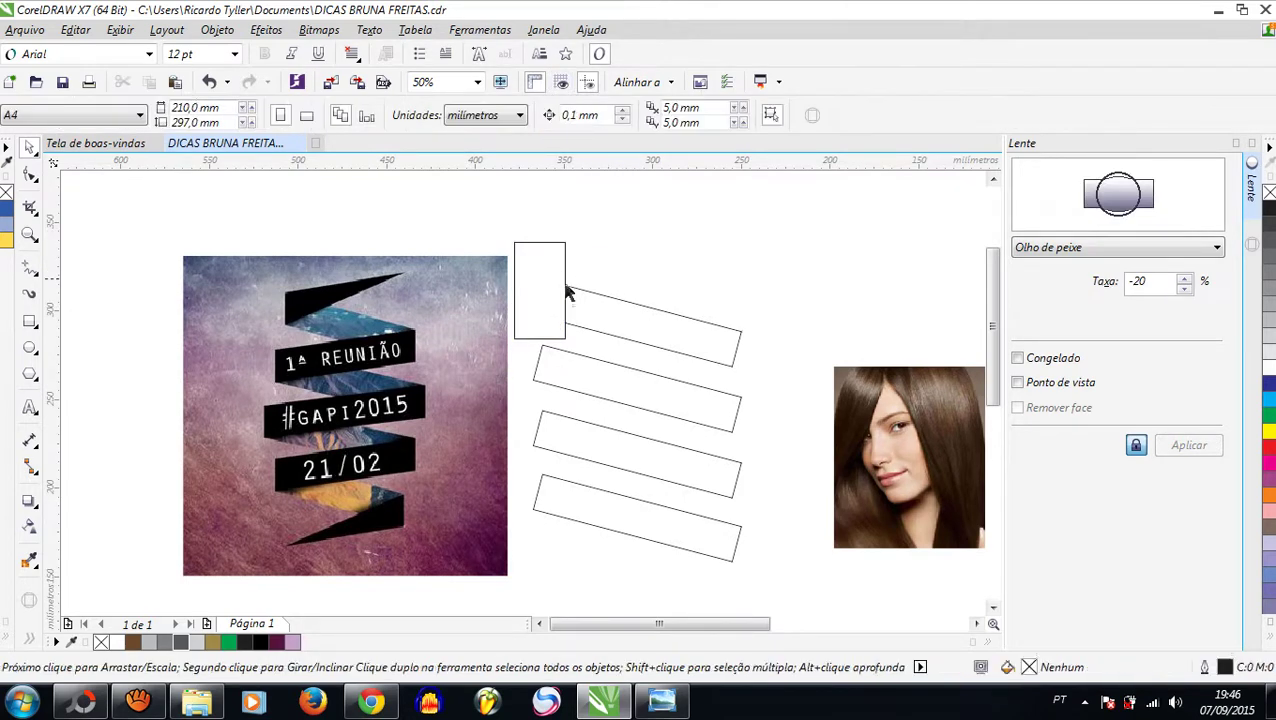
Using the upright rectangle, trim the left ends of the second and fourth bars and the right end of the third bar
drag(564, 285, 744, 316)
click(541, 114)
shift+click(615, 301)
click(541, 114)
shift+click(595, 507)
click(547, 118)
Trim the right end of the top bar vertically with the upright rectangle
click(567, 252)
click(657, 260)
shift+click(683, 322)
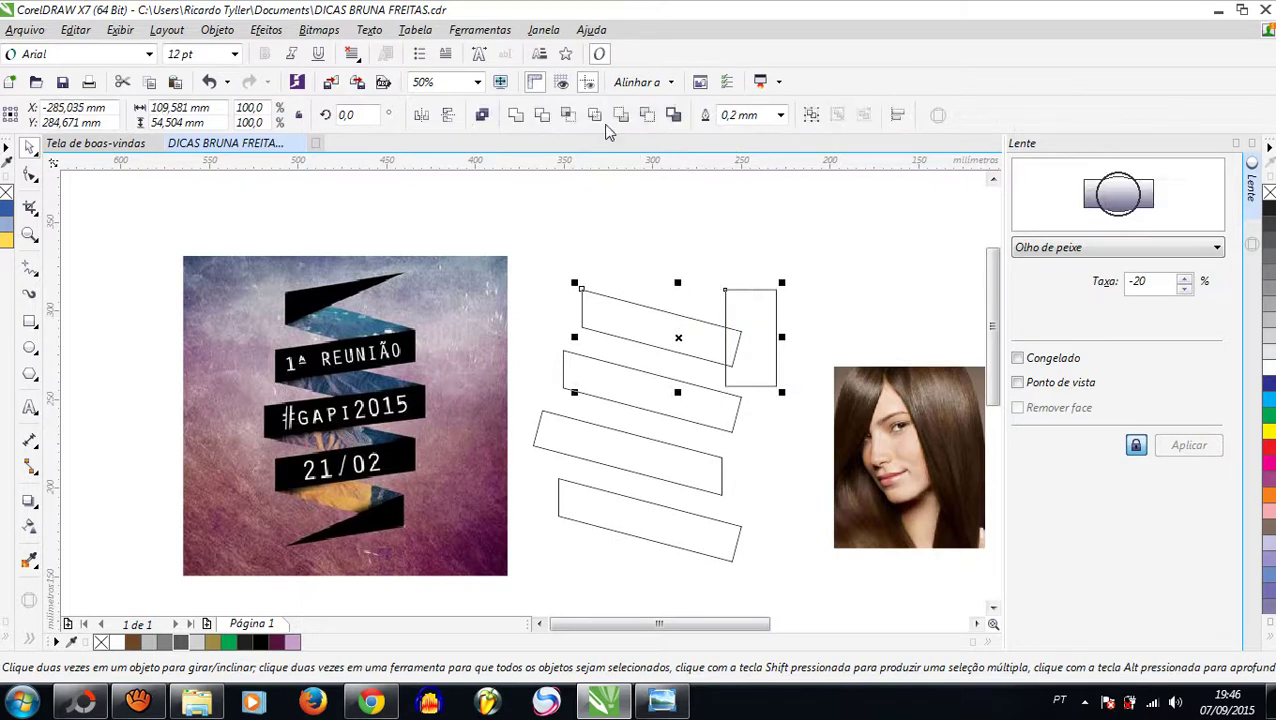
click(541, 115)
click(633, 212)
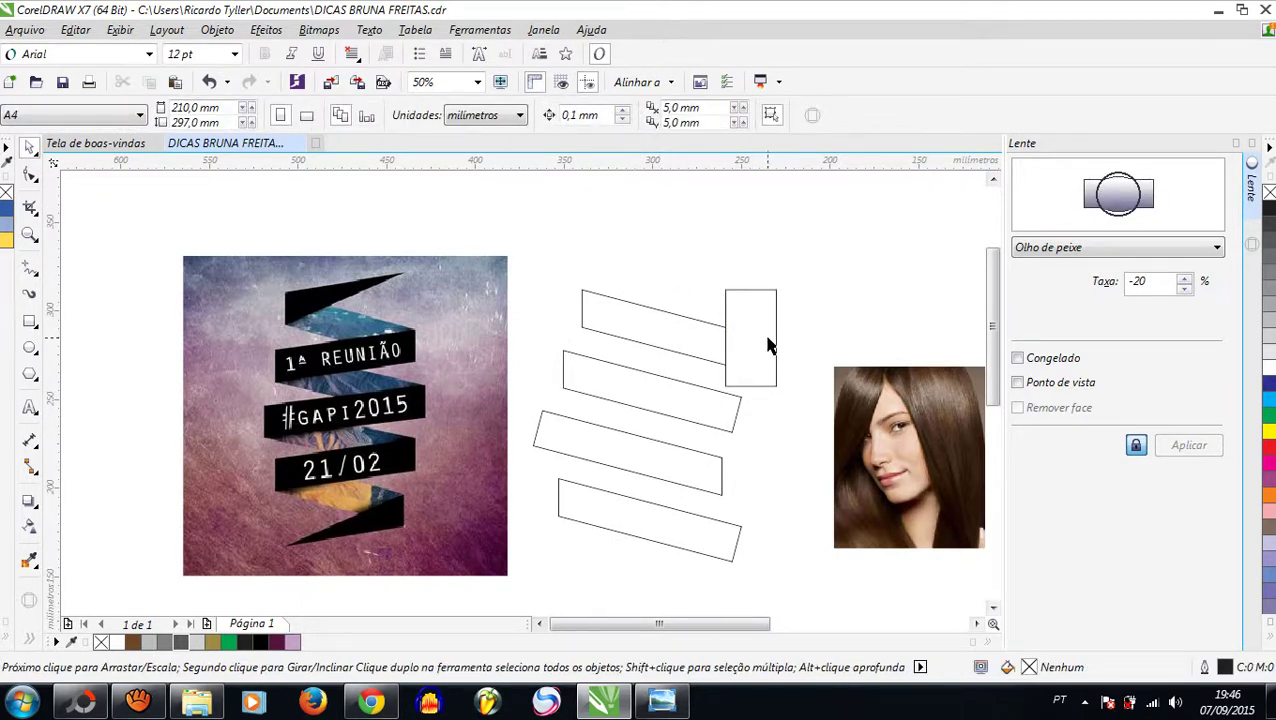
Trim the right end of the bottom bar with the upright rectangle, and delete the rectangle
drag(768, 344, 751, 541)
shift+click(682, 513)
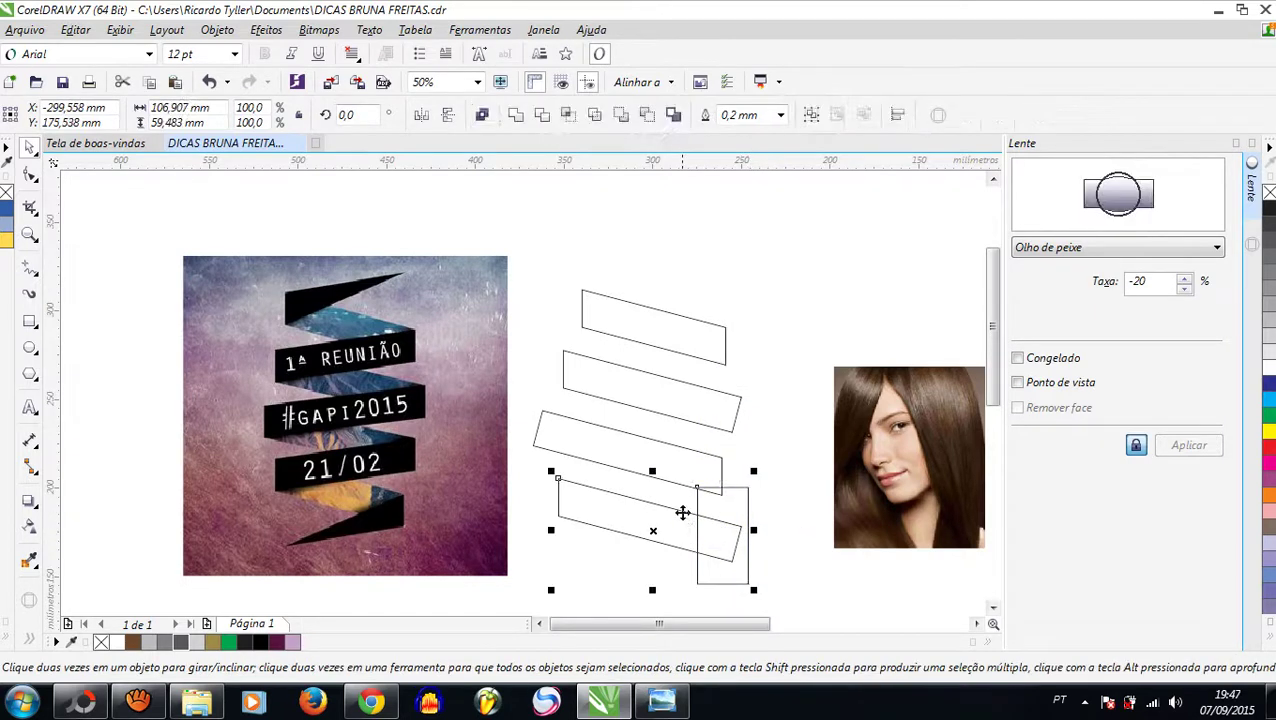
click(562, 114)
drag(752, 578, 859, 336)
key(Escape)
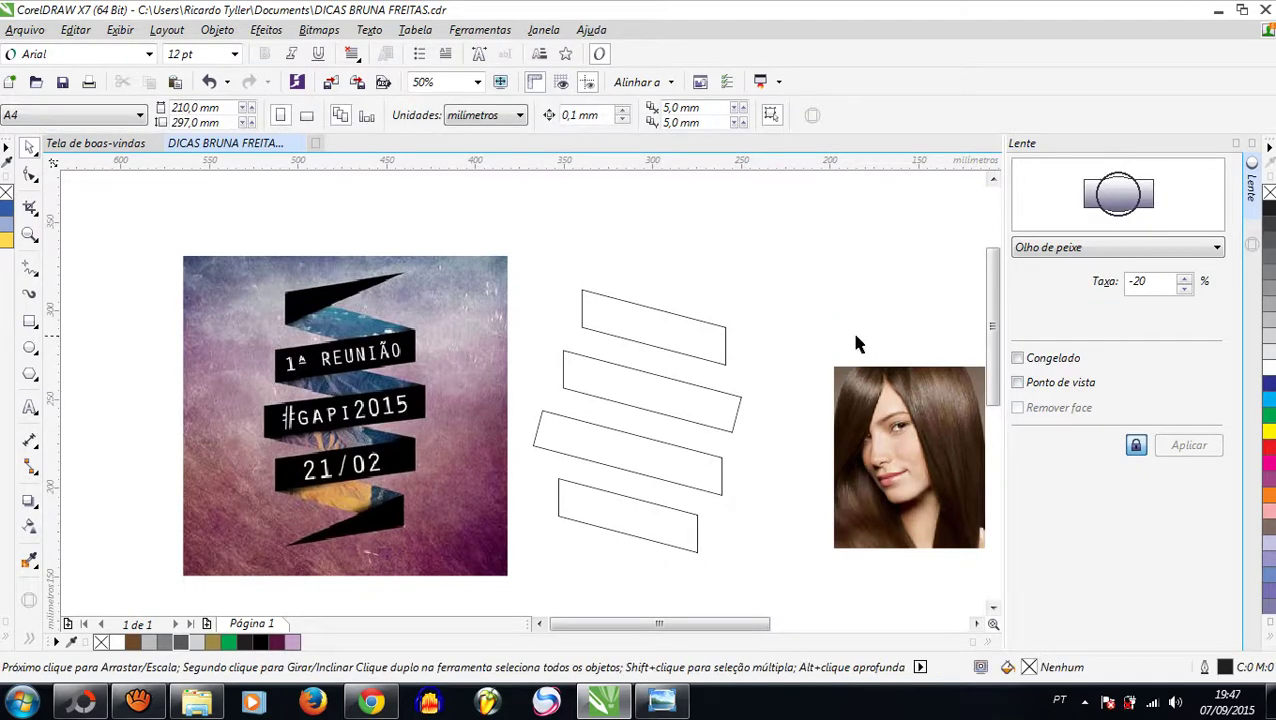
Duplicate the top bar just above itself and mirror the copy vertically
click(668, 343)
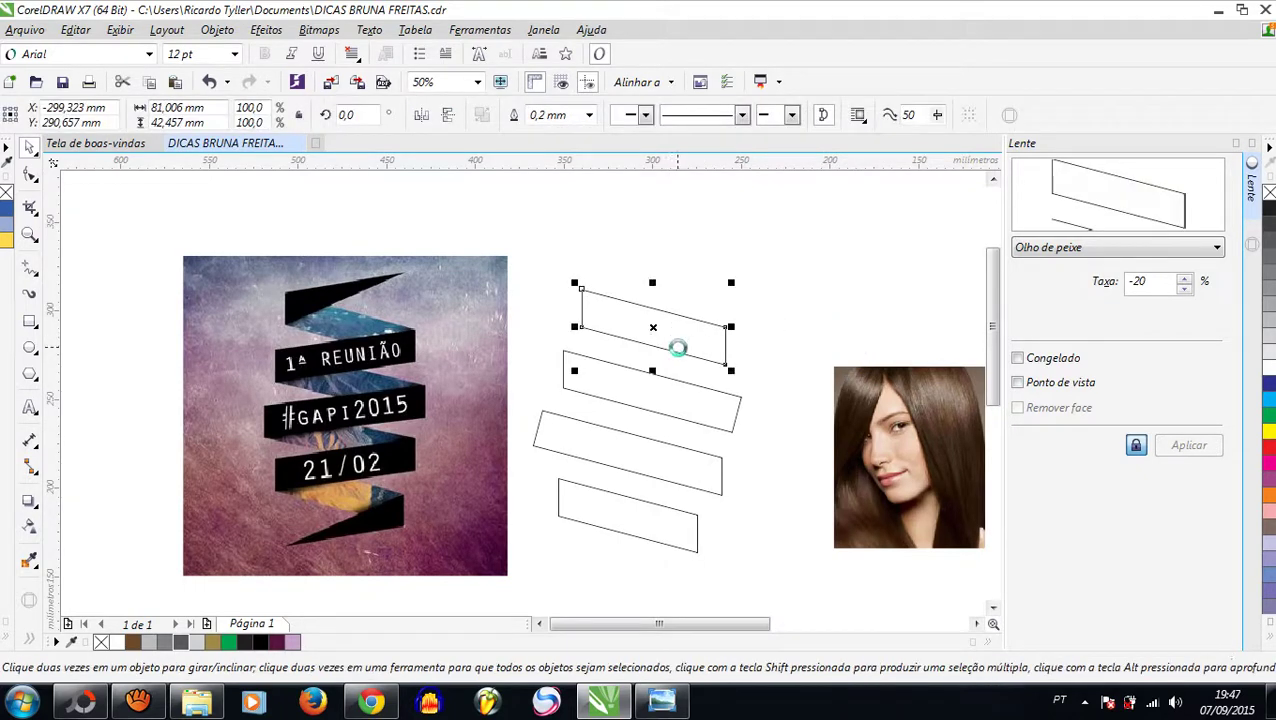
drag(680, 348, 689, 281)
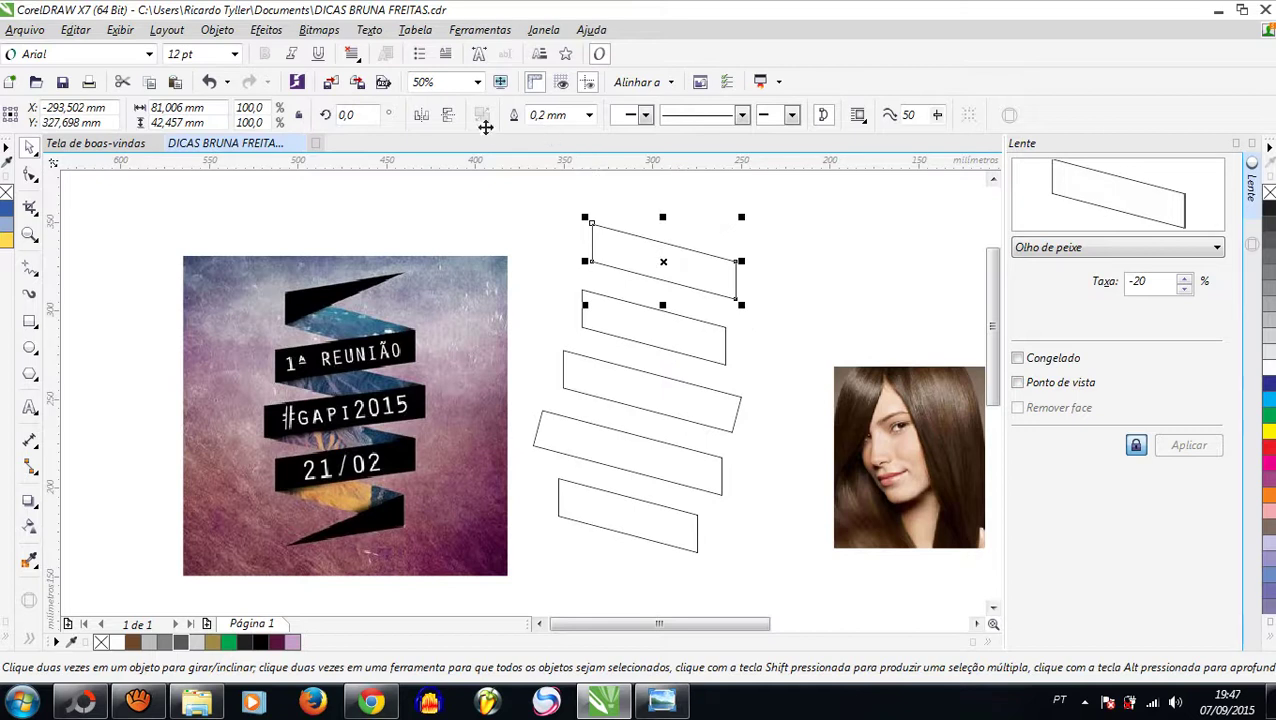
click(448, 114)
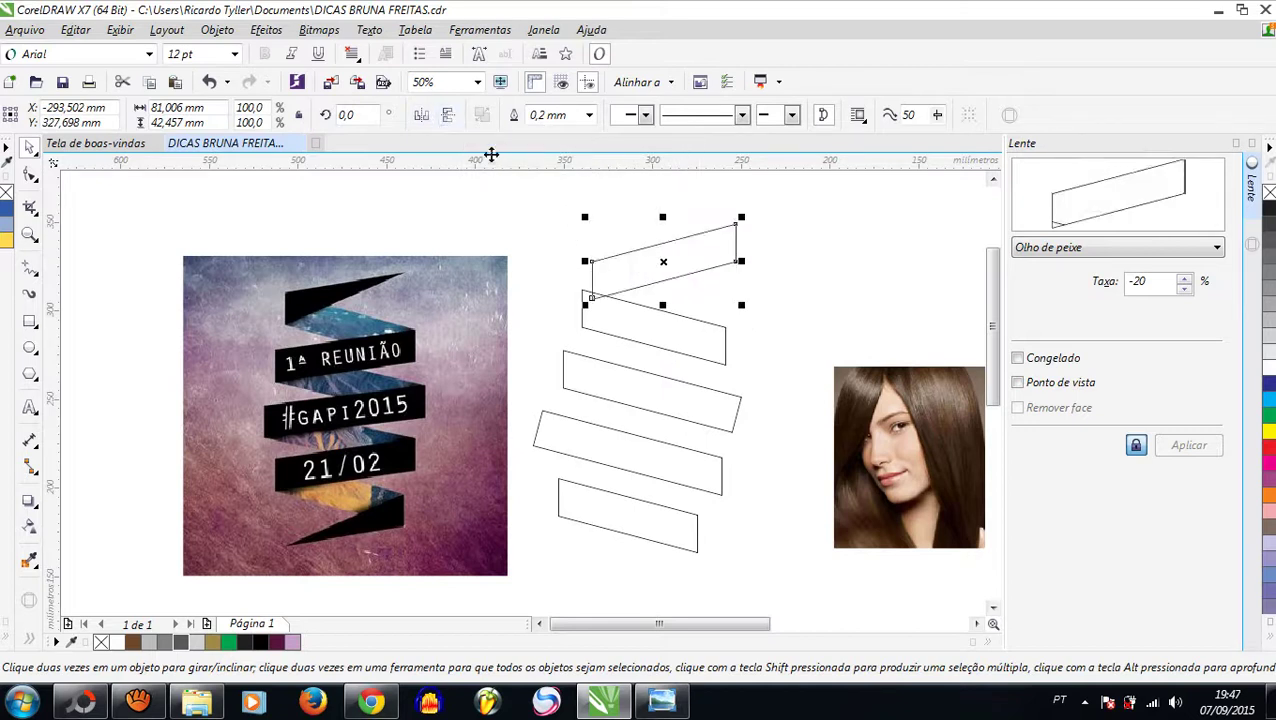
click(448, 114)
click(448, 114)
Place copies of the mirrored bar at the left ends of the second, third and fourth bars, and one beneath the bottom bar
drag(677, 258, 610, 360)
scroll(632, 276, up, 2)
scroll(613, 301, down, 2)
drag(609, 360, 643, 484)
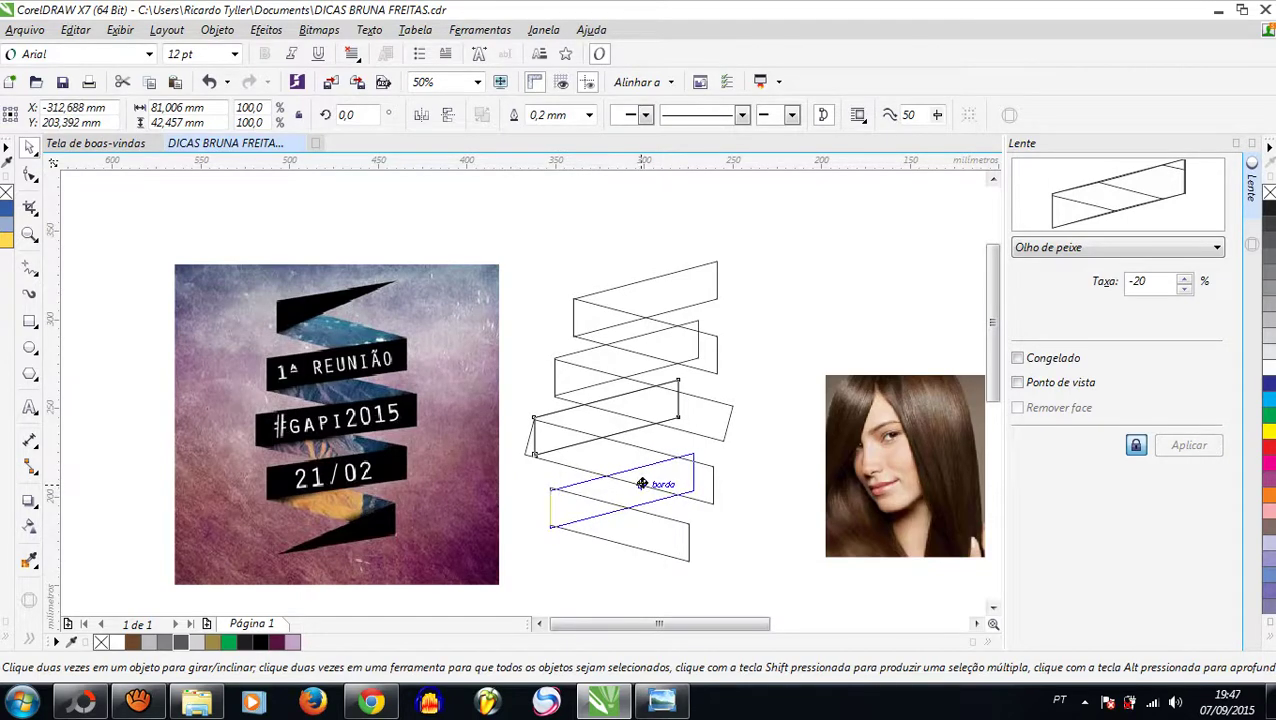
scroll(578, 519, up, 2)
drag(546, 509, 555, 501)
scroll(556, 501, down, 2)
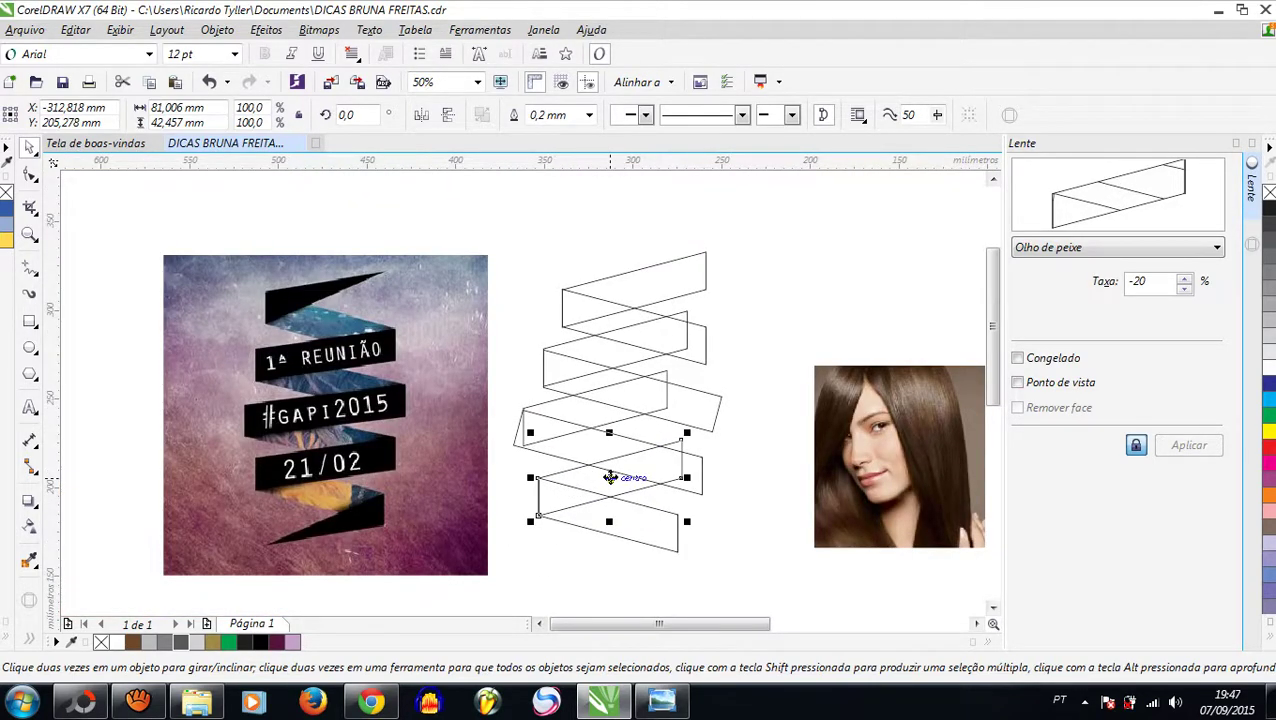
drag(626, 468, 624, 543)
With the Shape tool, move the second mirrored bar's right nodes onto the right corners of the top original bar
scroll(566, 413, down, 2)
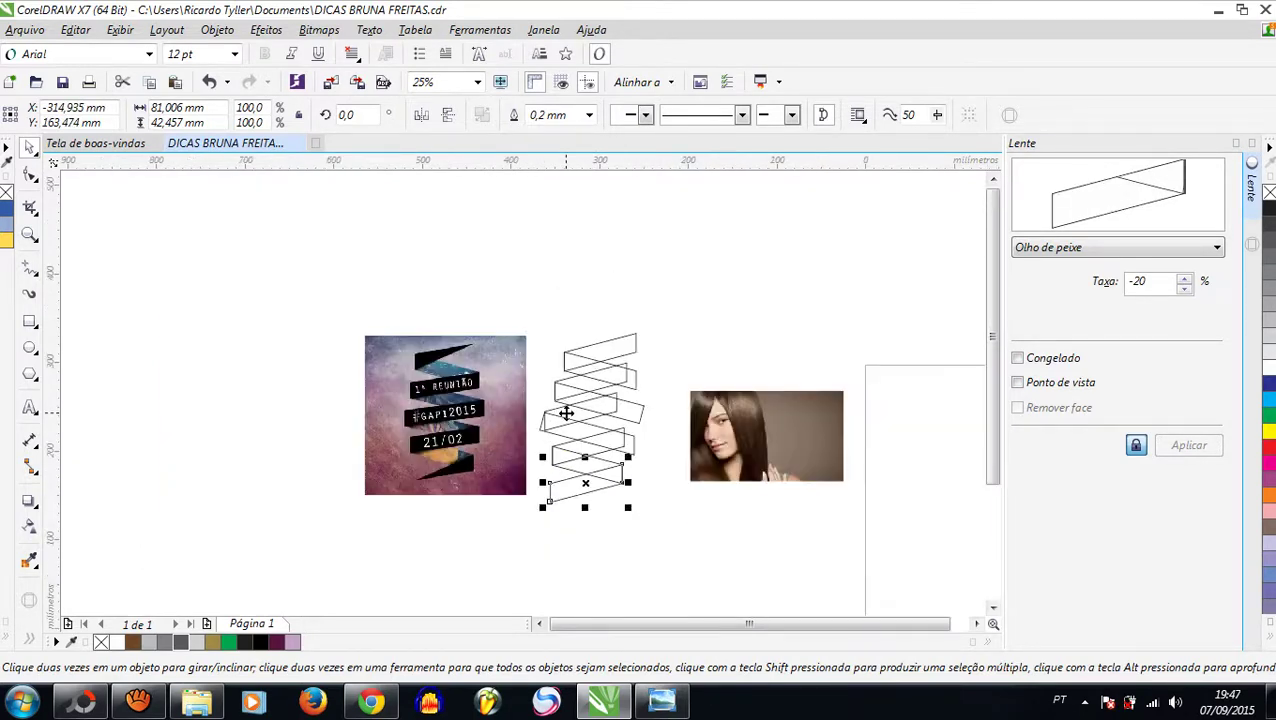
scroll(644, 447, up, 1)
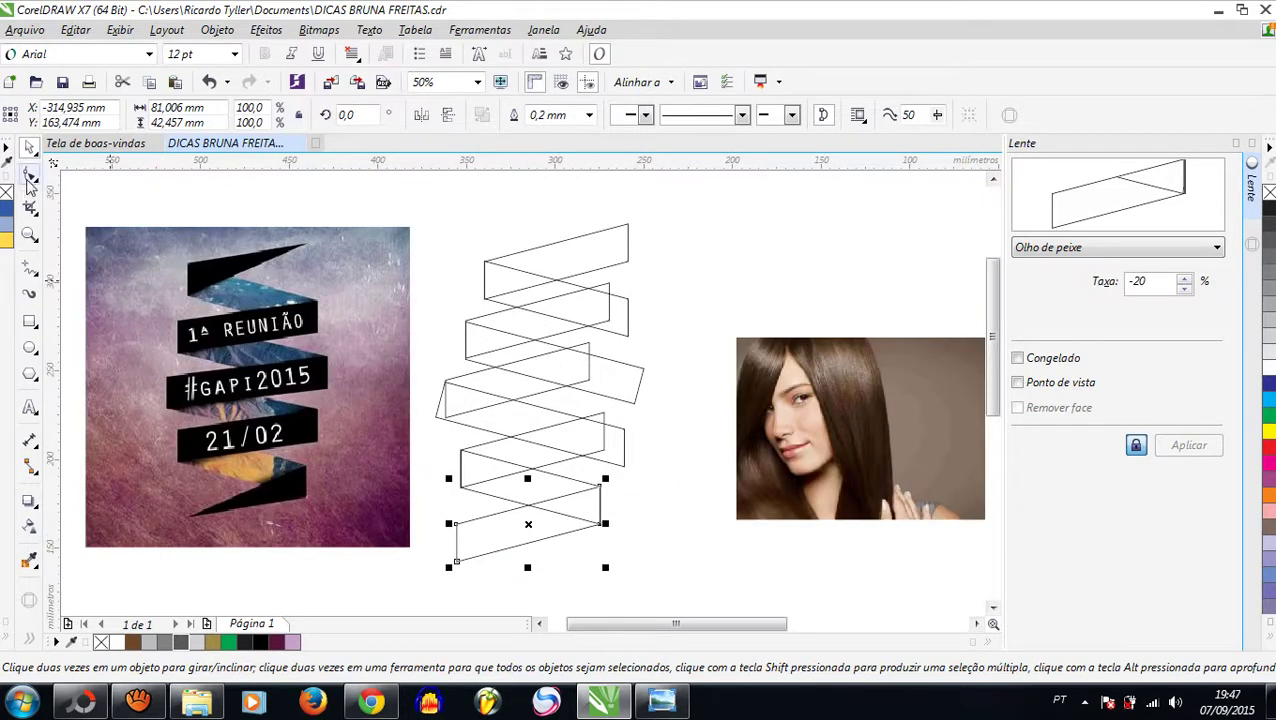
click(30, 176)
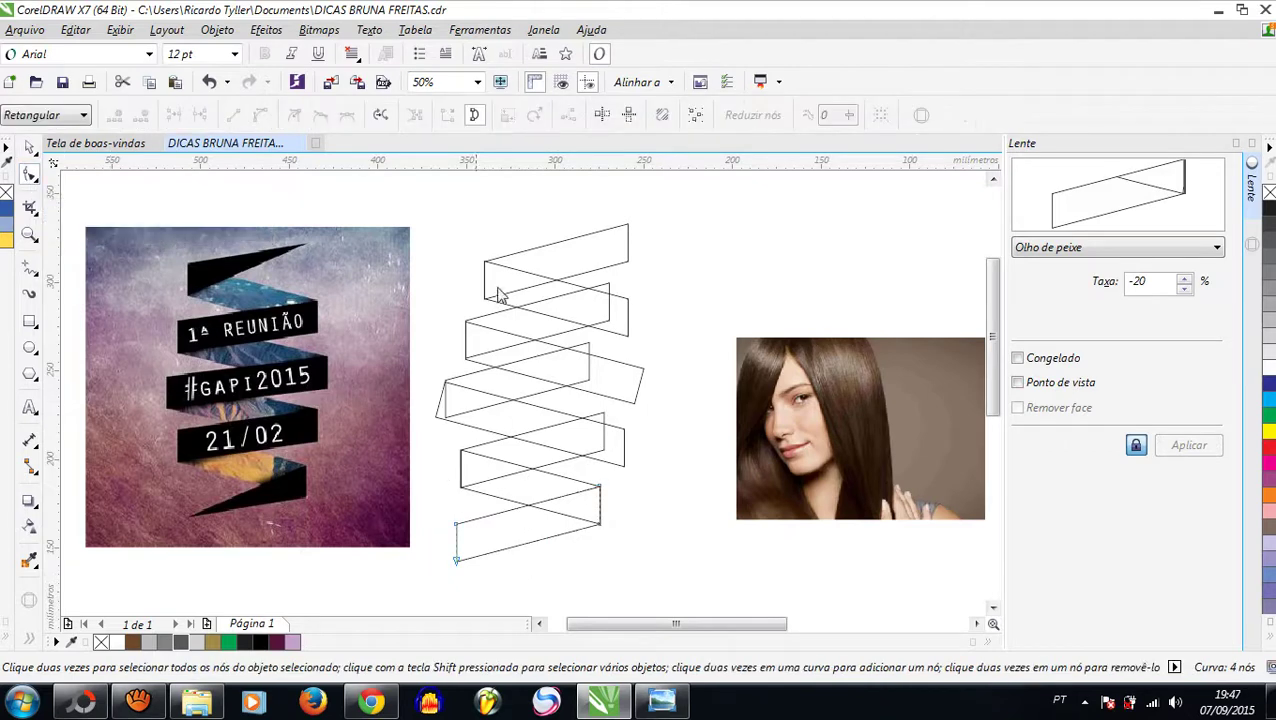
click(566, 330)
scroll(575, 316, up, 1)
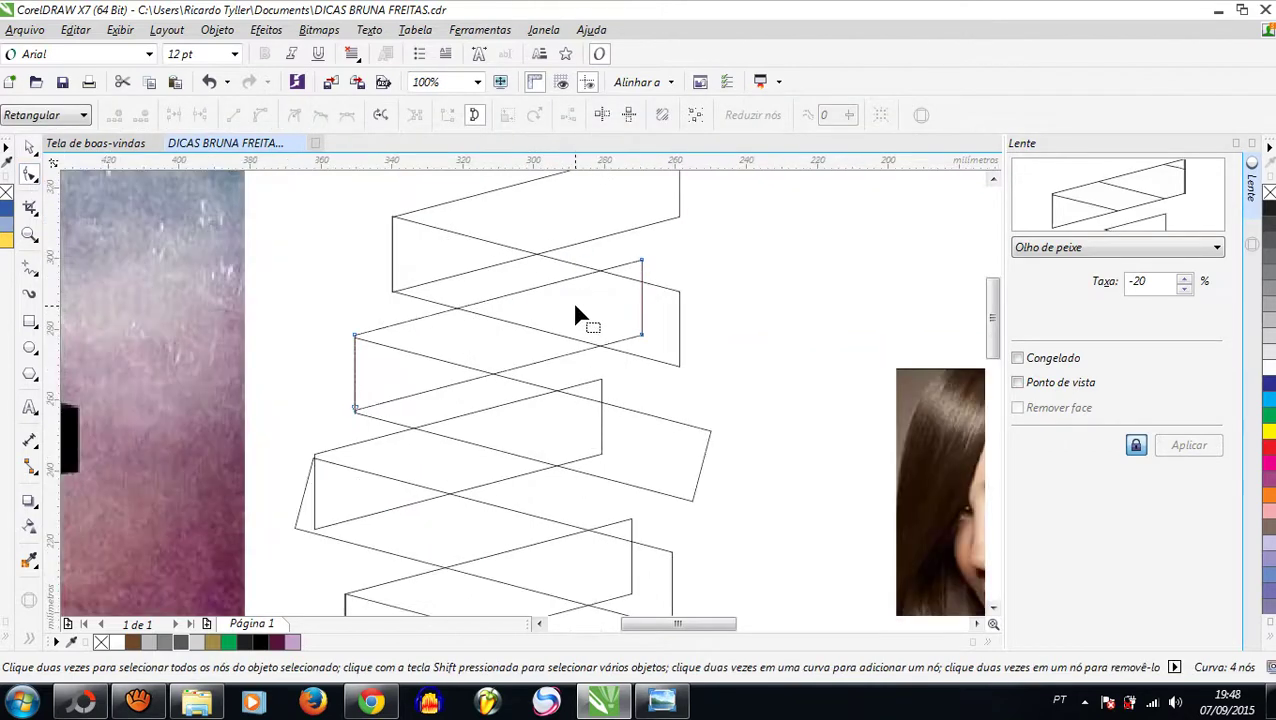
drag(643, 264, 679, 293)
drag(641, 335, 678, 365)
scroll(541, 384, down, 1)
Reshape the third mirrored bar so its right nodes and lower-left node meet the slanted corners of the adjoining original bars
scroll(548, 388, up, 1)
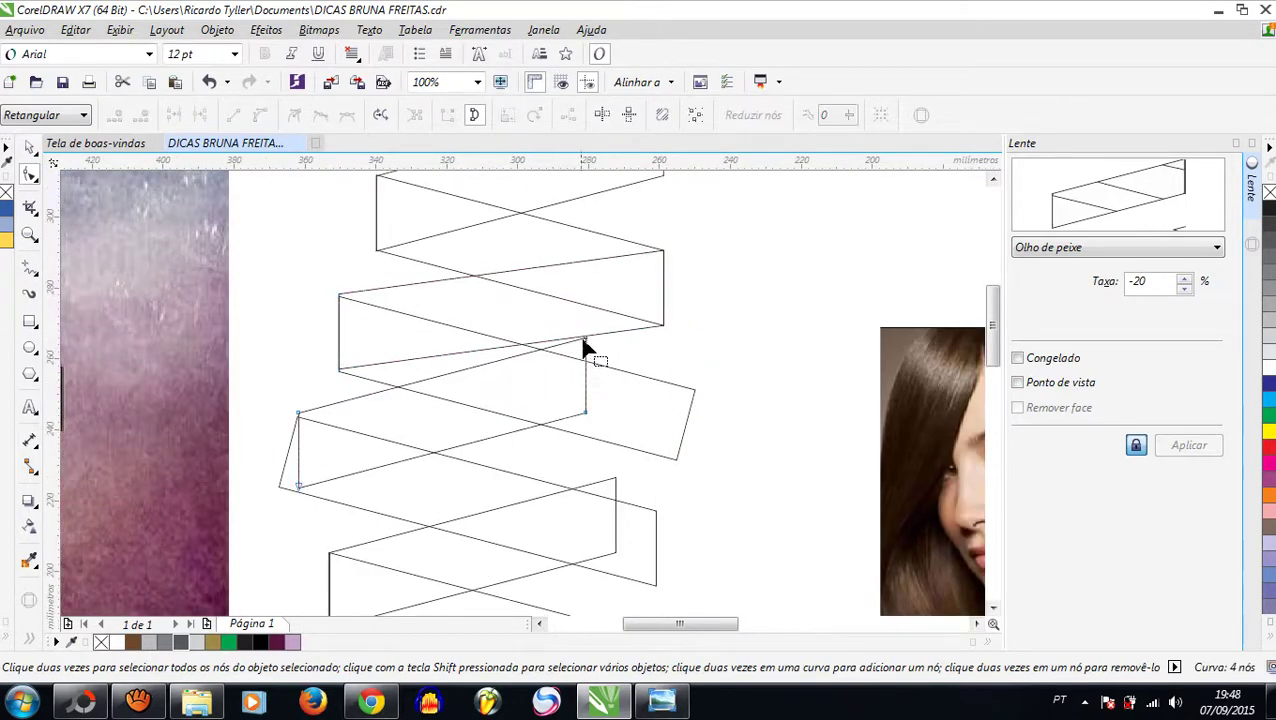
drag(585, 342, 699, 402)
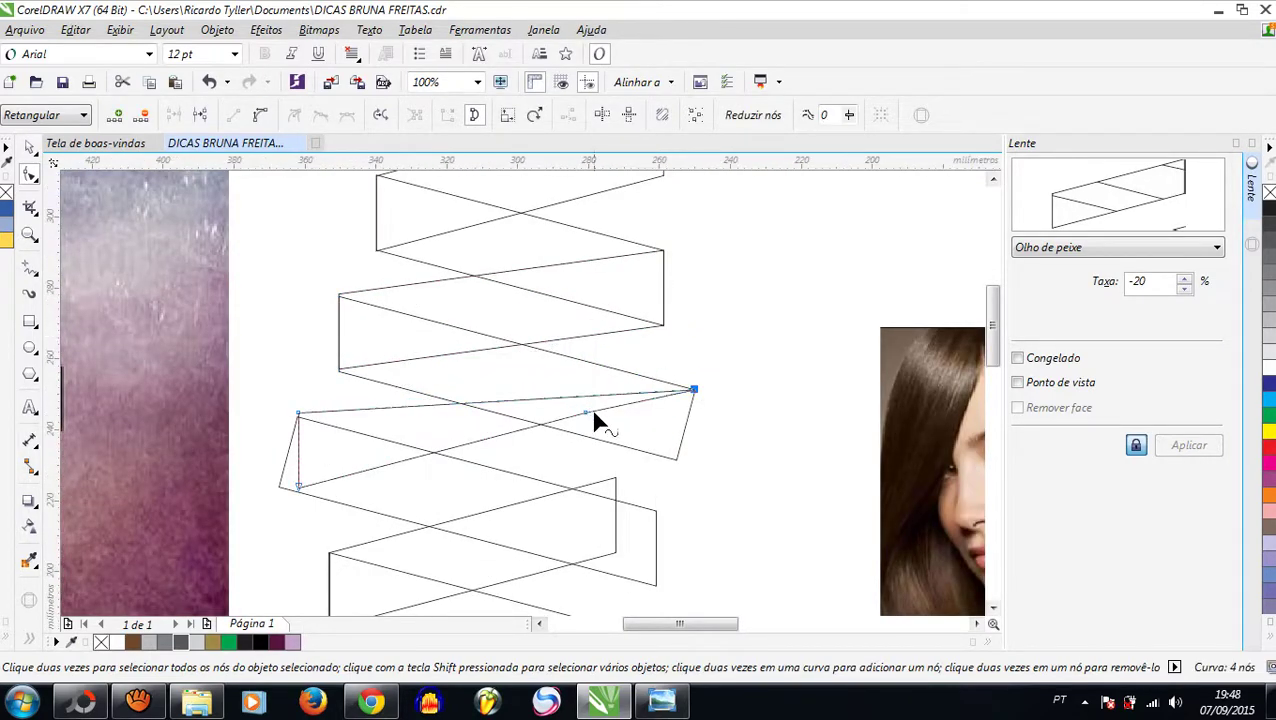
drag(594, 414, 680, 465)
scroll(680, 463, up, 3)
scroll(680, 465, down, 3)
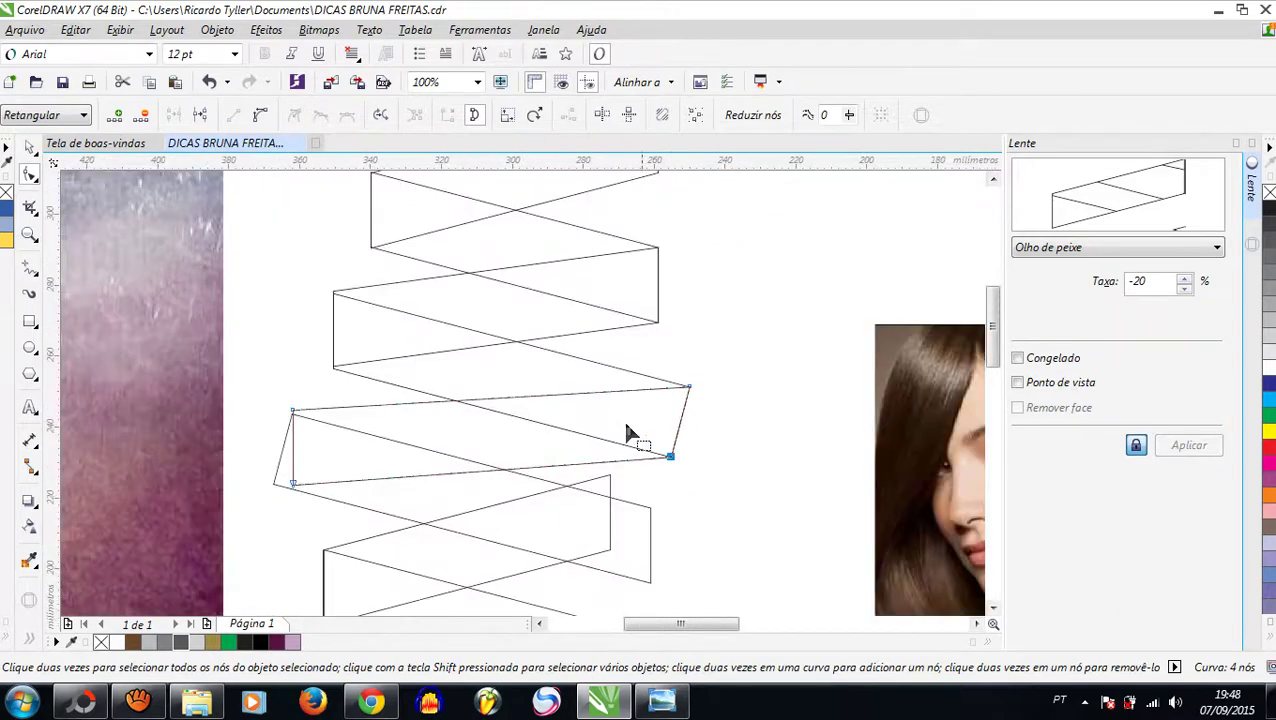
scroll(285, 483, up, 2)
drag(302, 488, 262, 486)
scroll(399, 431, down, 2)
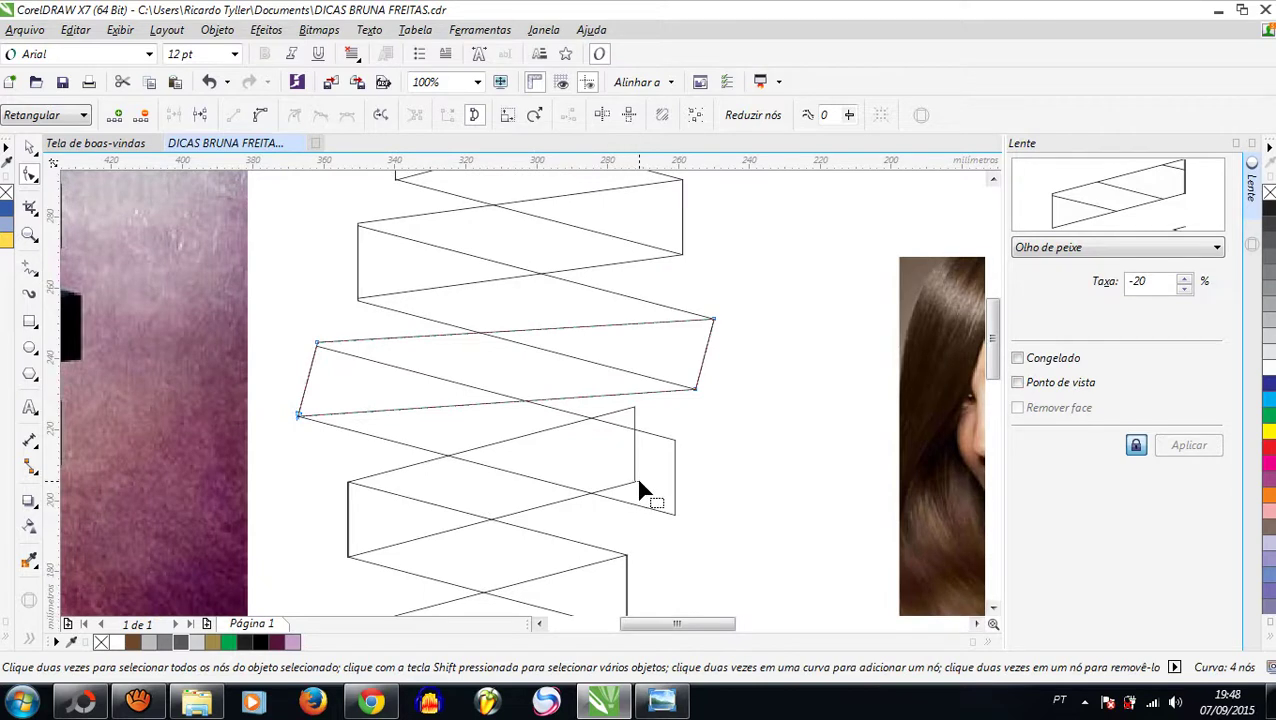
Move the fourth mirrored bar's two right nodes onto the right corners of the third original bar
drag(637, 486, 680, 517)
drag(633, 411, 672, 444)
scroll(618, 446, down, 2)
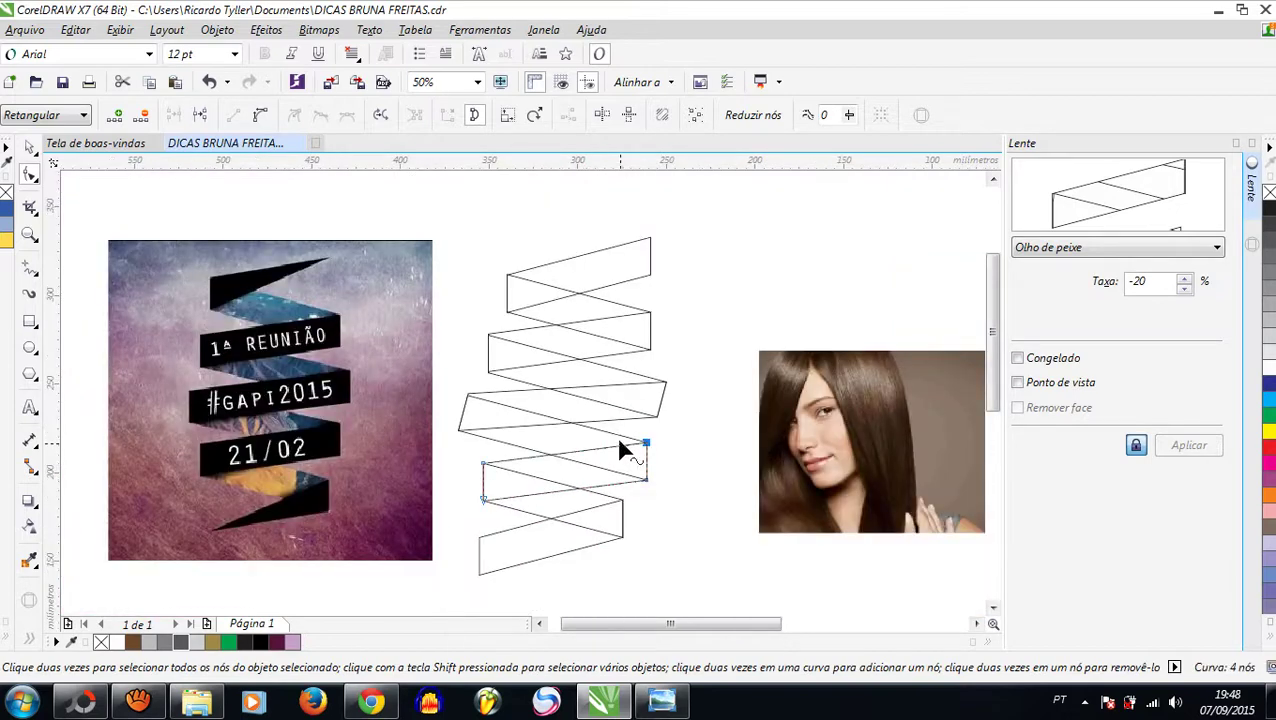
Delete the top strip's lower-right node and the bottom strip's upper-left node to turn both into pointed triangular tips
scroll(620, 265, up, 2)
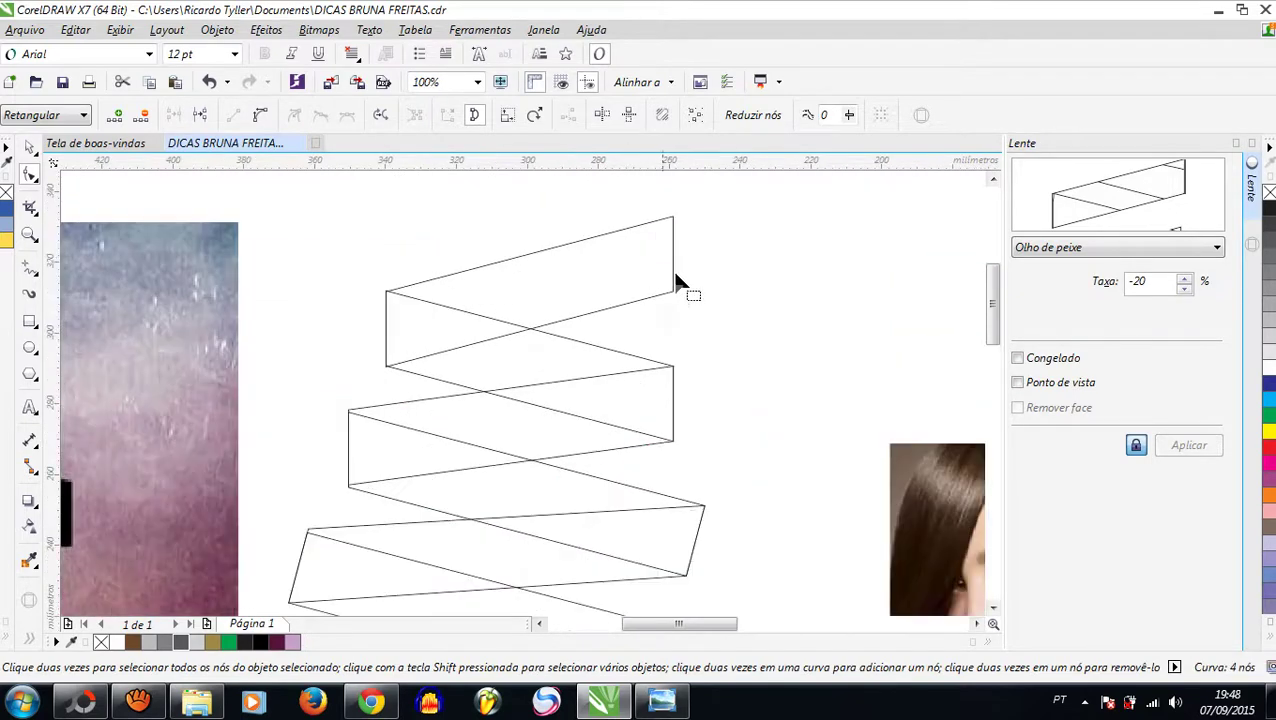
scroll(652, 294, down, 2)
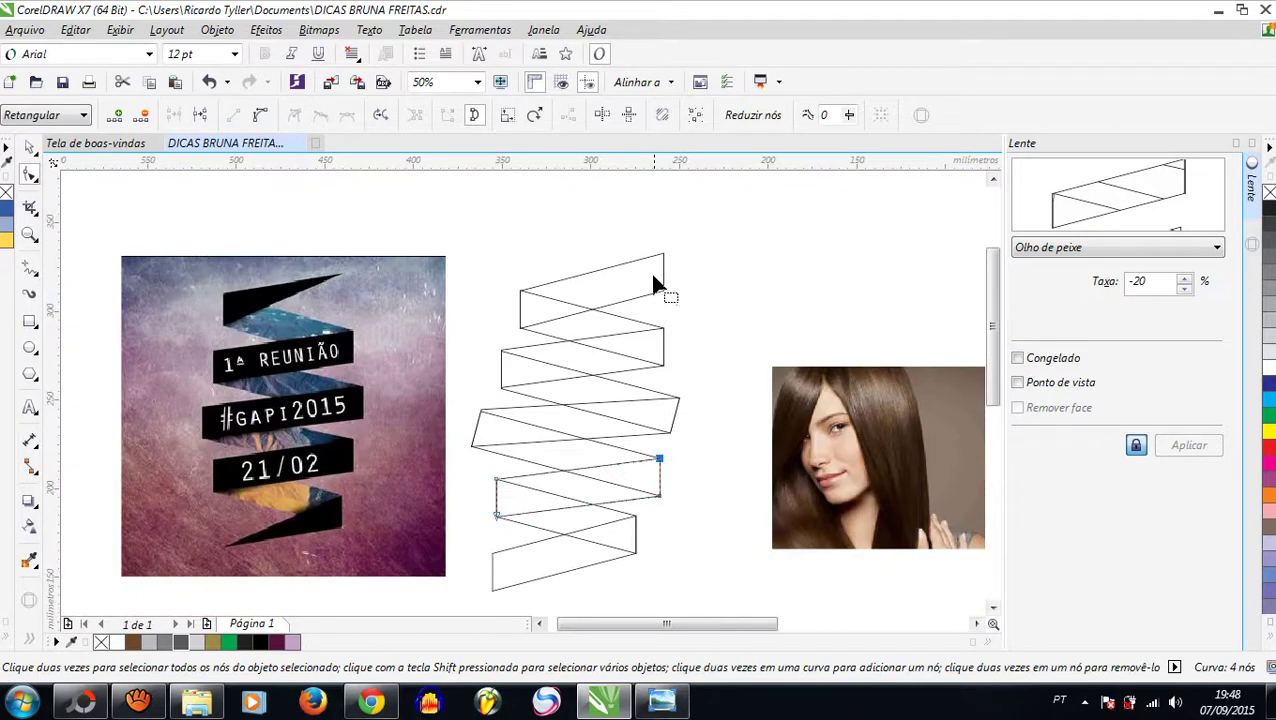
click(663, 291)
double_click(664, 291)
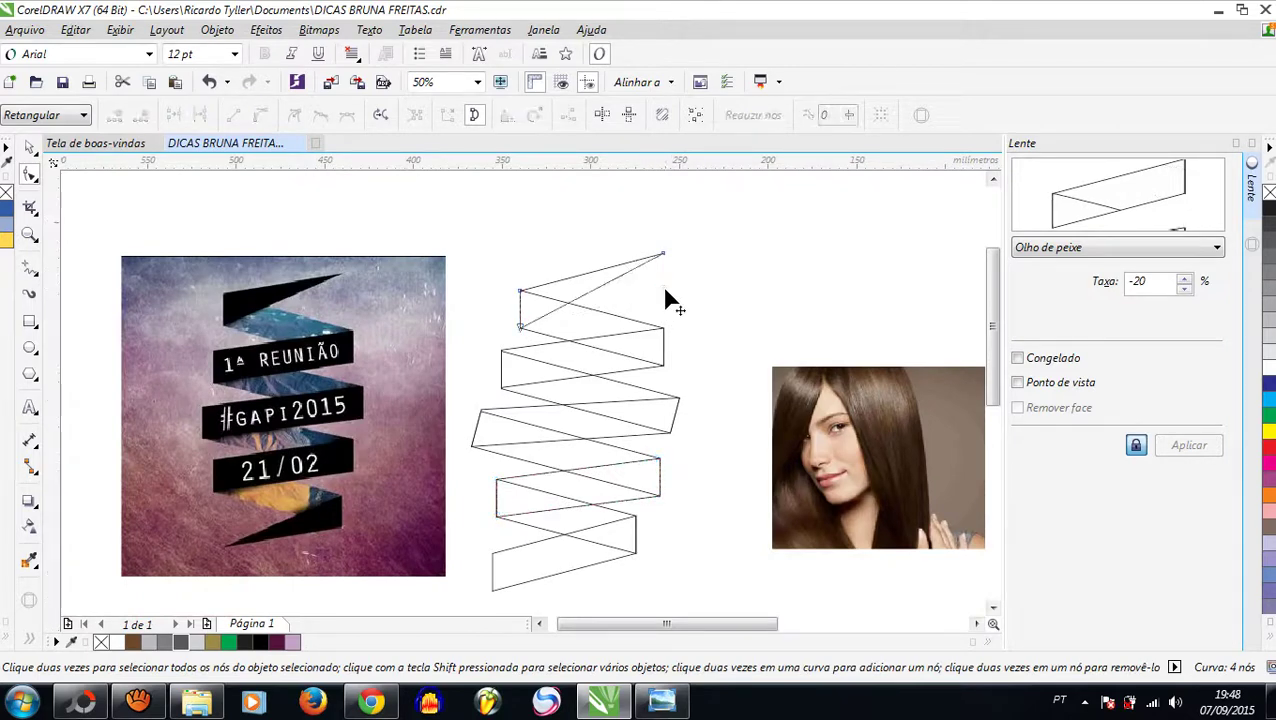
scroll(615, 419, down, 2)
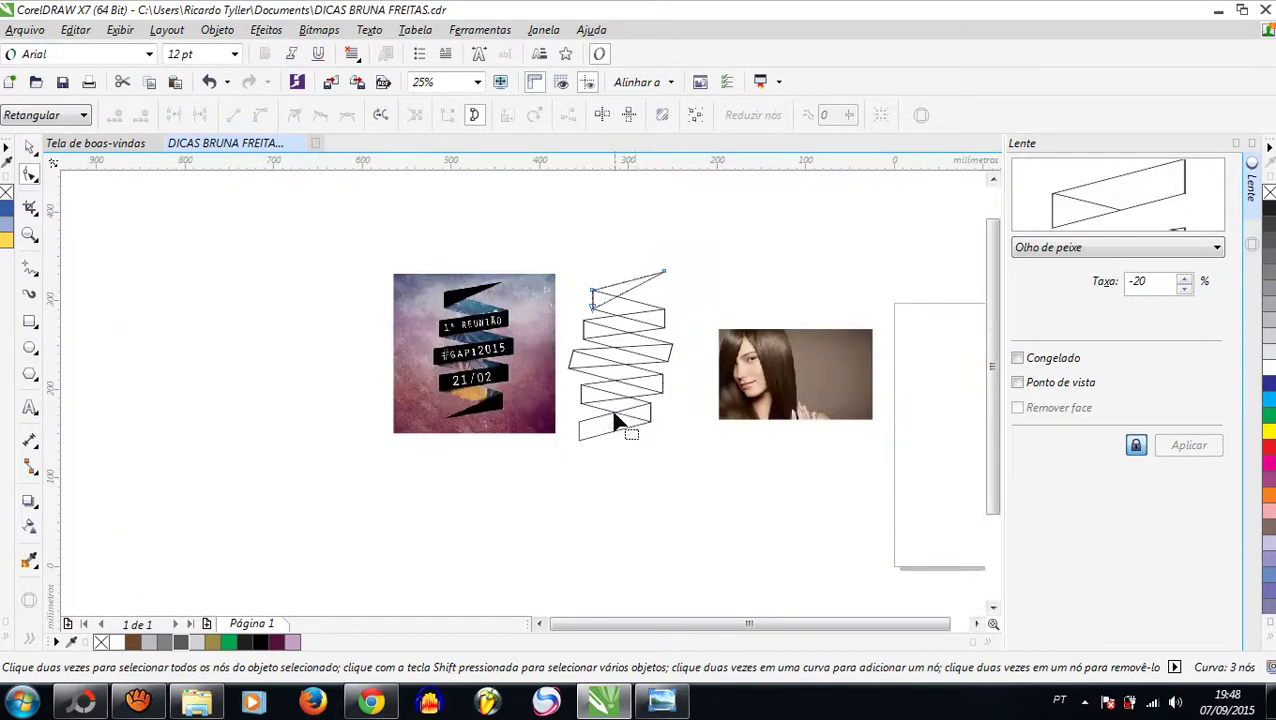
scroll(593, 441, up, 4)
click(517, 448)
double_click(474, 448)
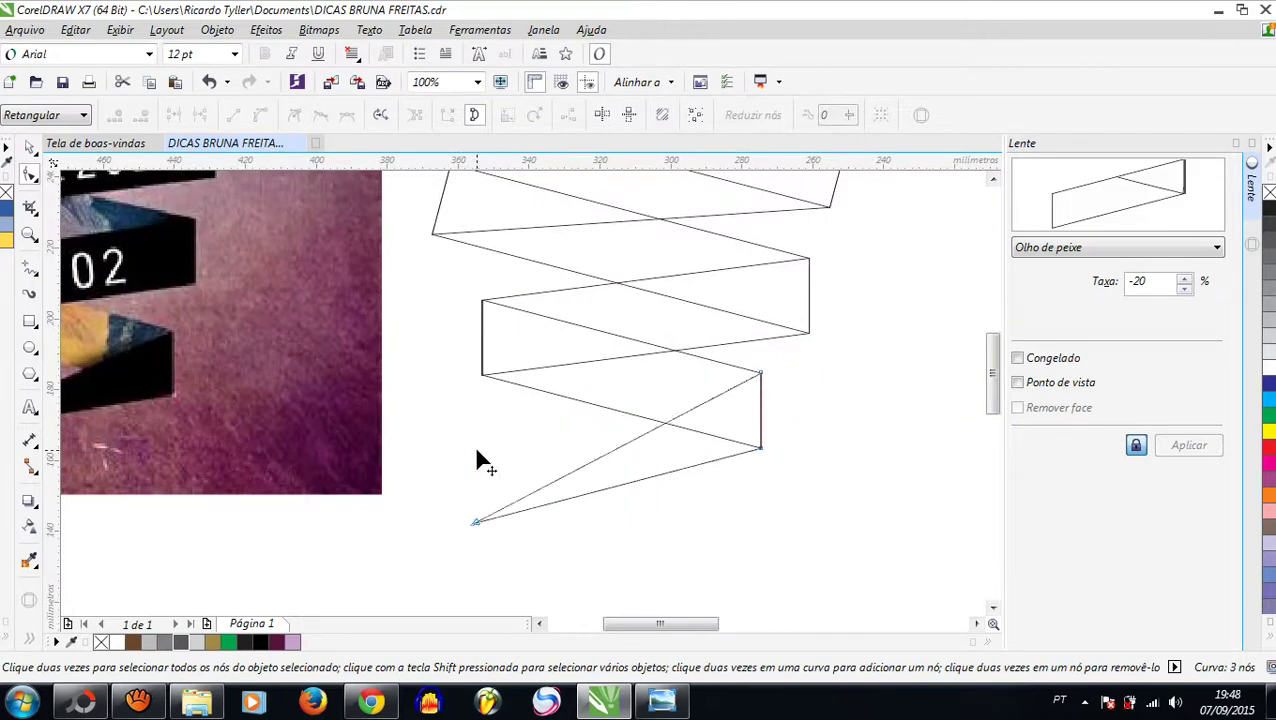
scroll(490, 455, down, 2)
scroll(550, 450, up, 1)
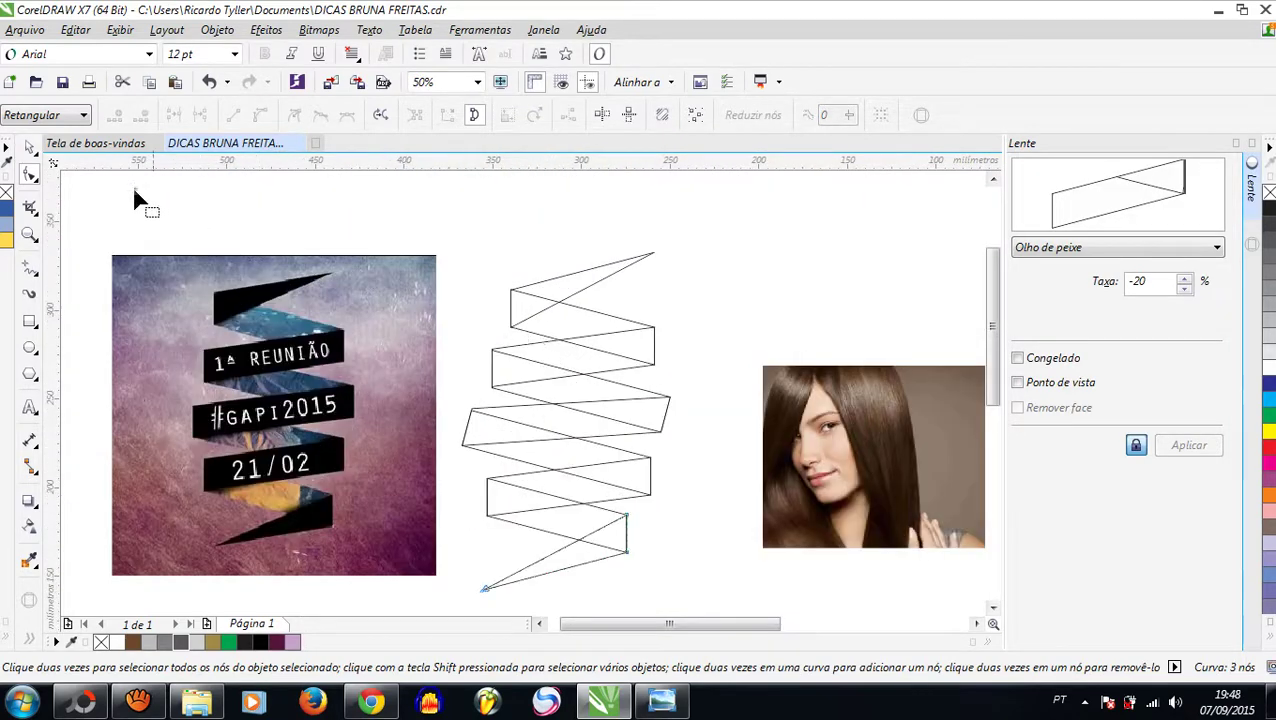
Select the three front strips and the two triangular tips and fill them with black
click(30, 147)
click(555, 285)
click(574, 287)
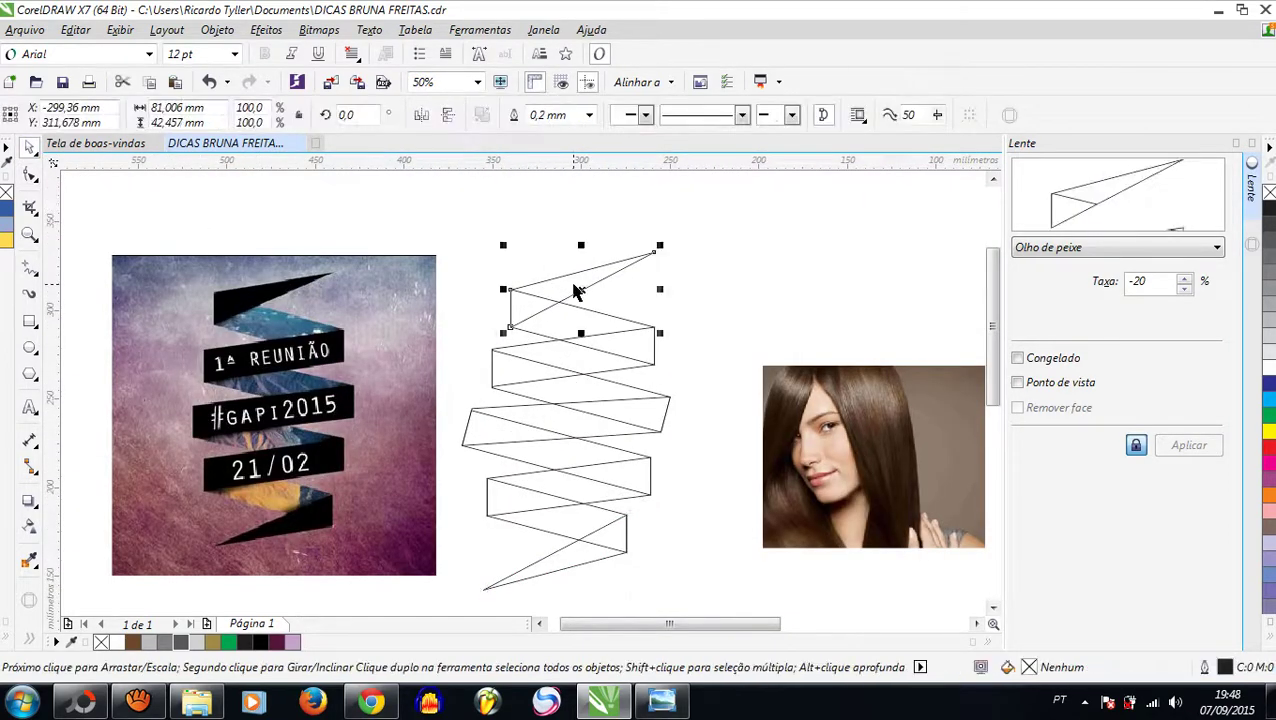
shift+click(572, 347)
shift+click(547, 433)
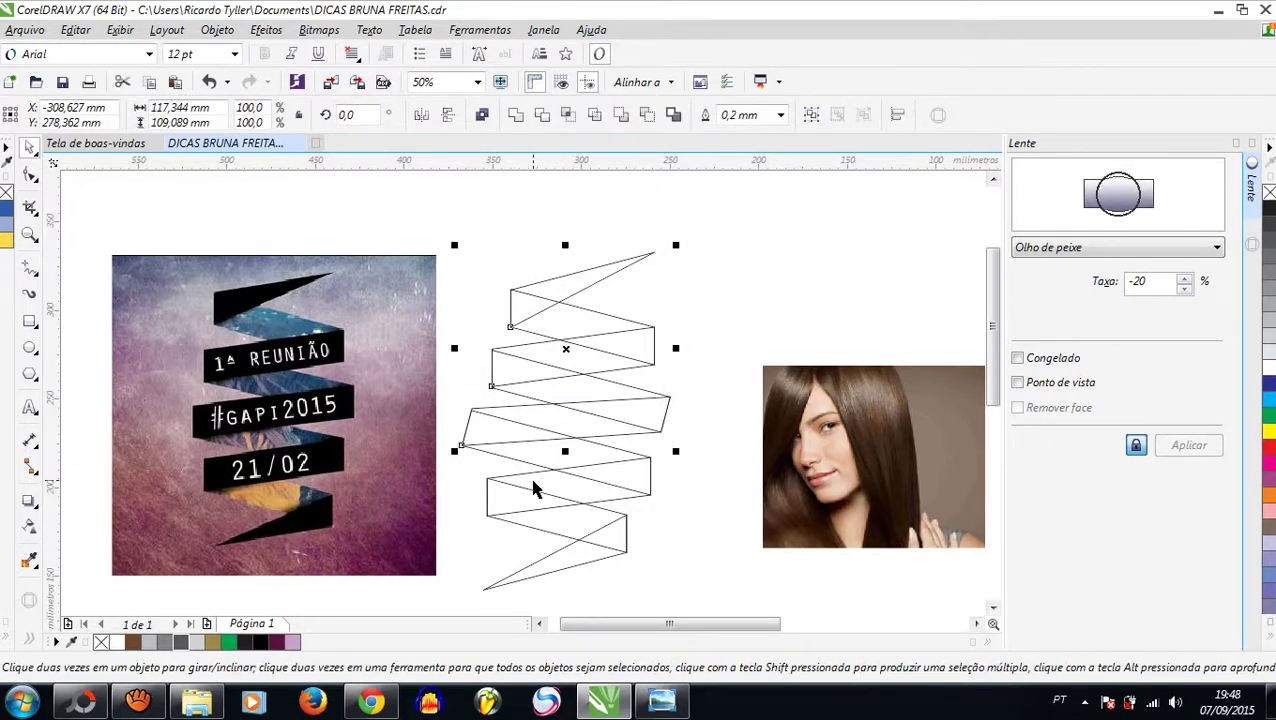
shift+click(556, 563)
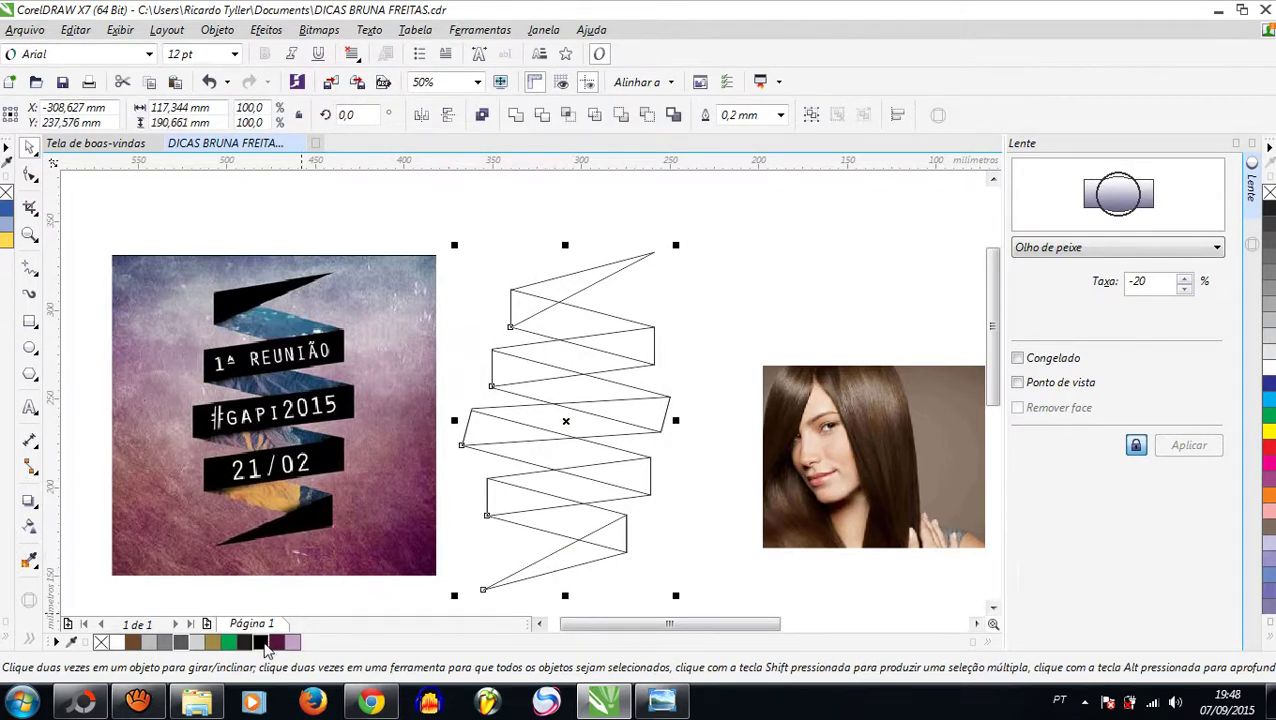
click(264, 643)
click(778, 265)
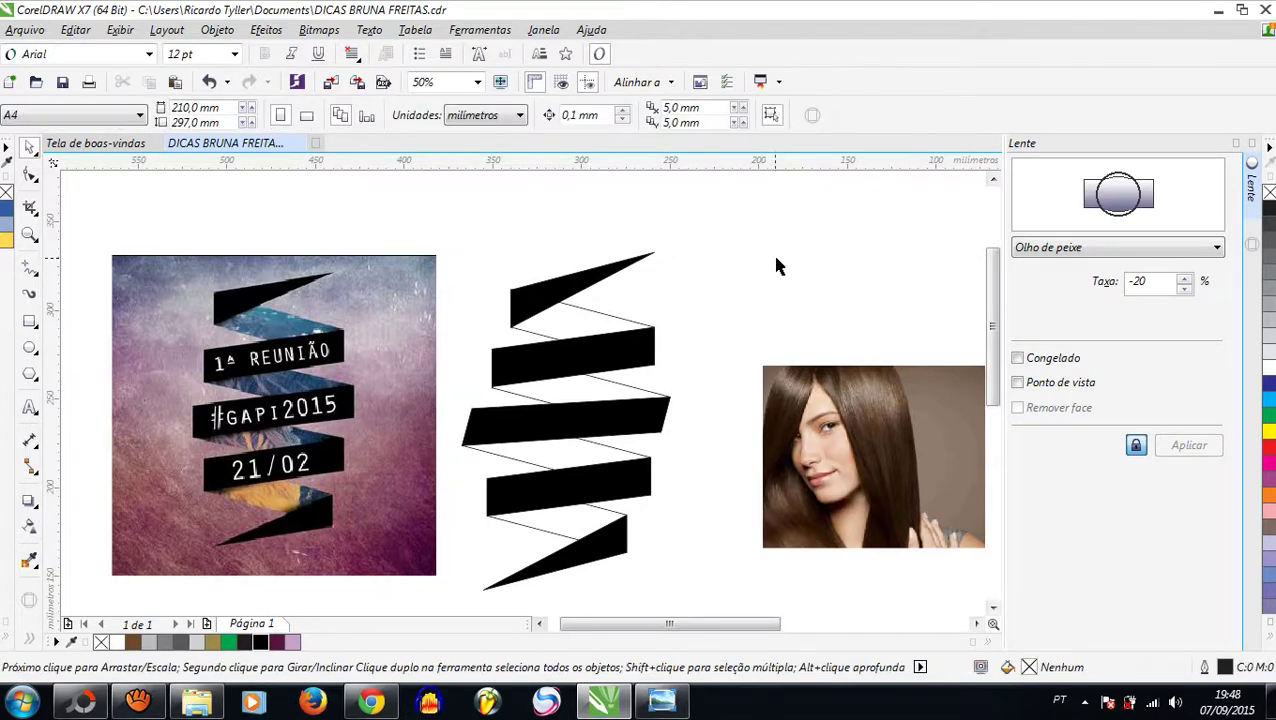
Delete the reference poster image beside the ribbon
scroll(763, 265, down, 2)
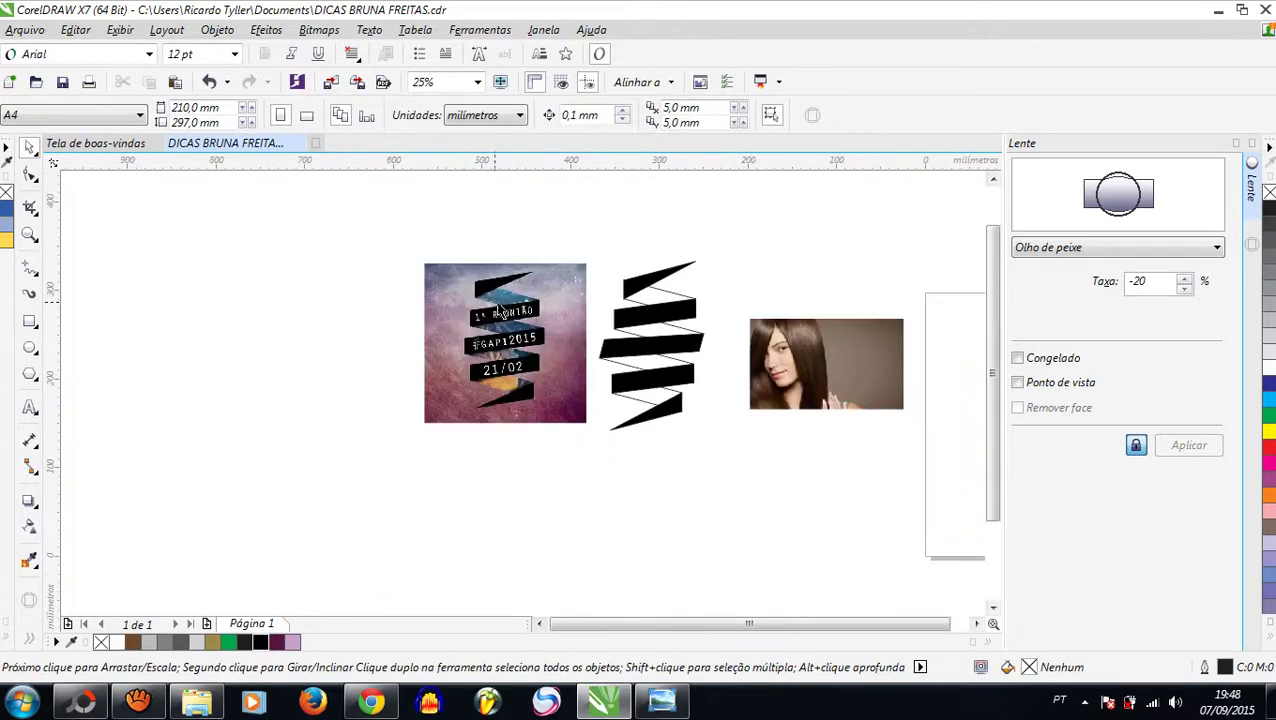
click(508, 305)
key(Delete)
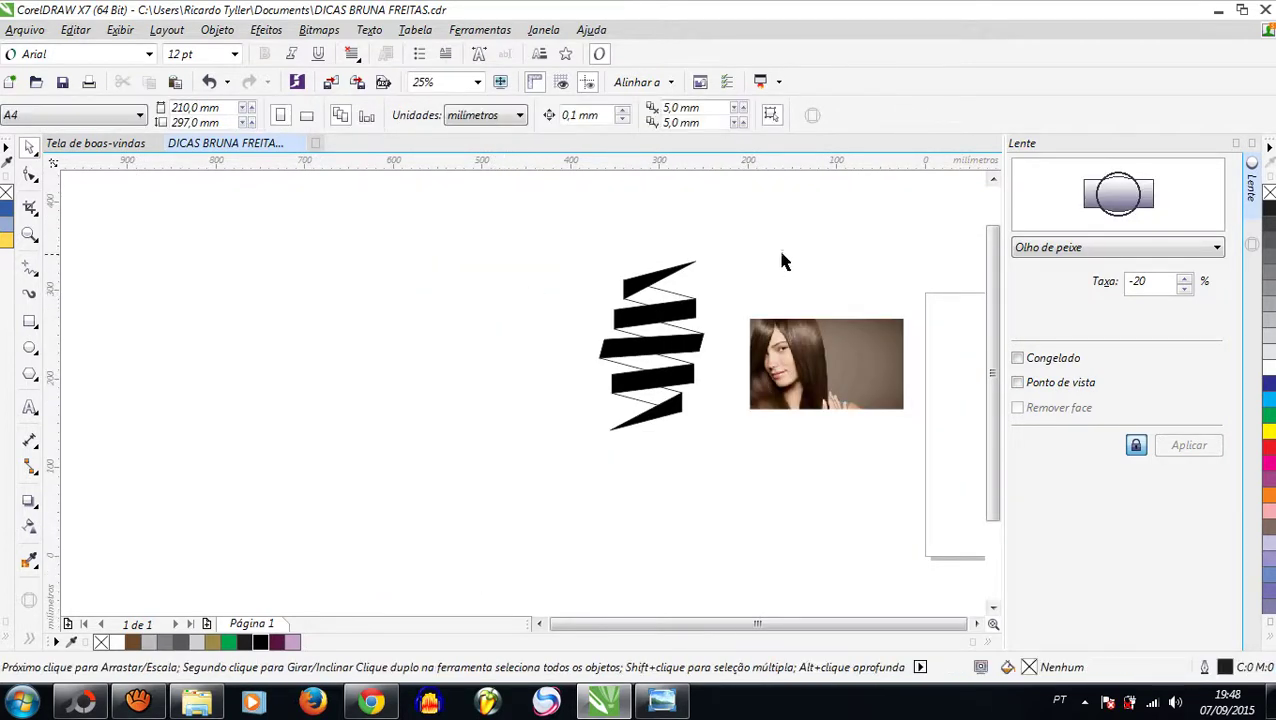
Select the four unfilled back strips of the ribbon and group them
scroll(783, 261, up, 1)
click(541, 336)
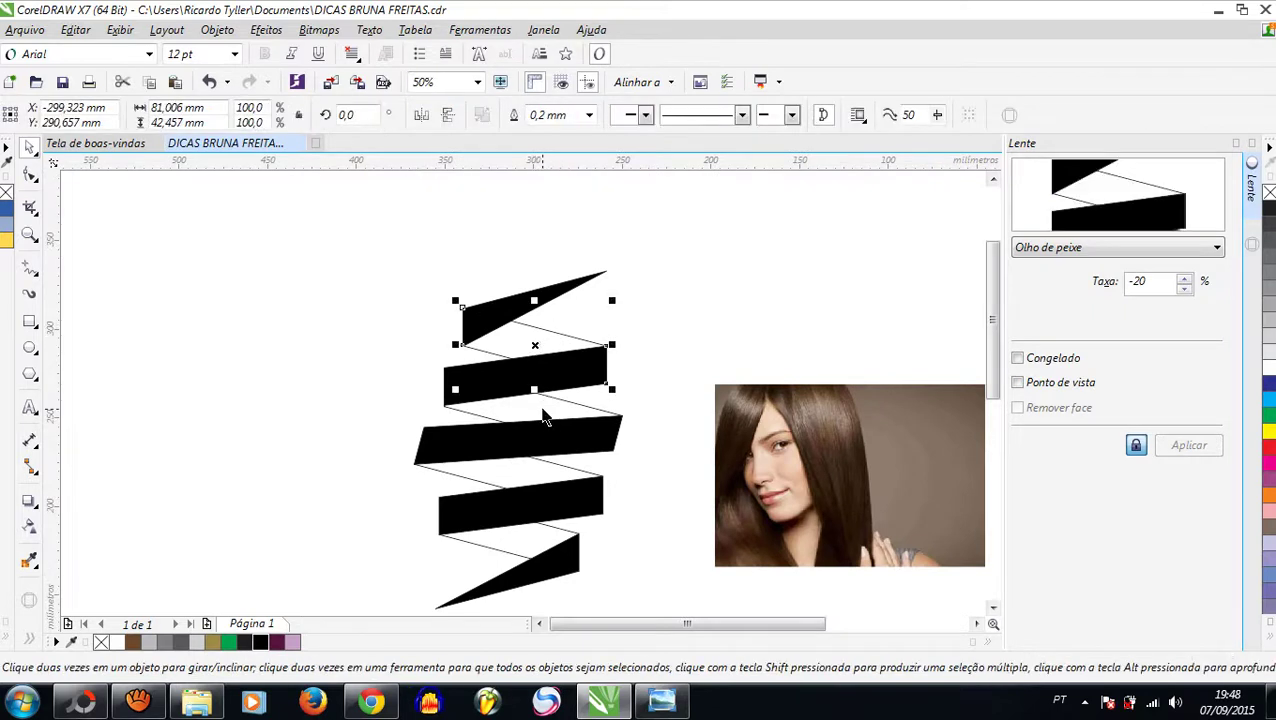
shift+click(540, 432)
shift+click(508, 505)
shift+click(510, 556)
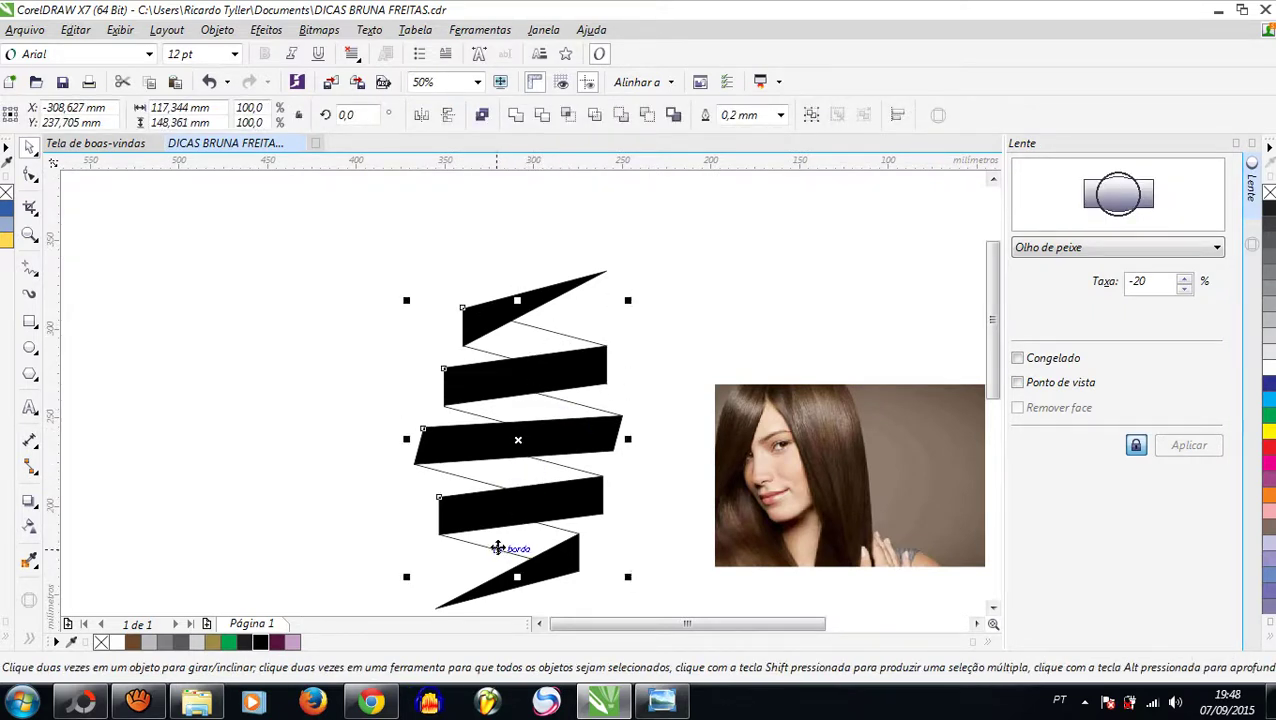
Place the photo of the long-haired woman inside the grouped back strips as a PowerClip
click(826, 470)
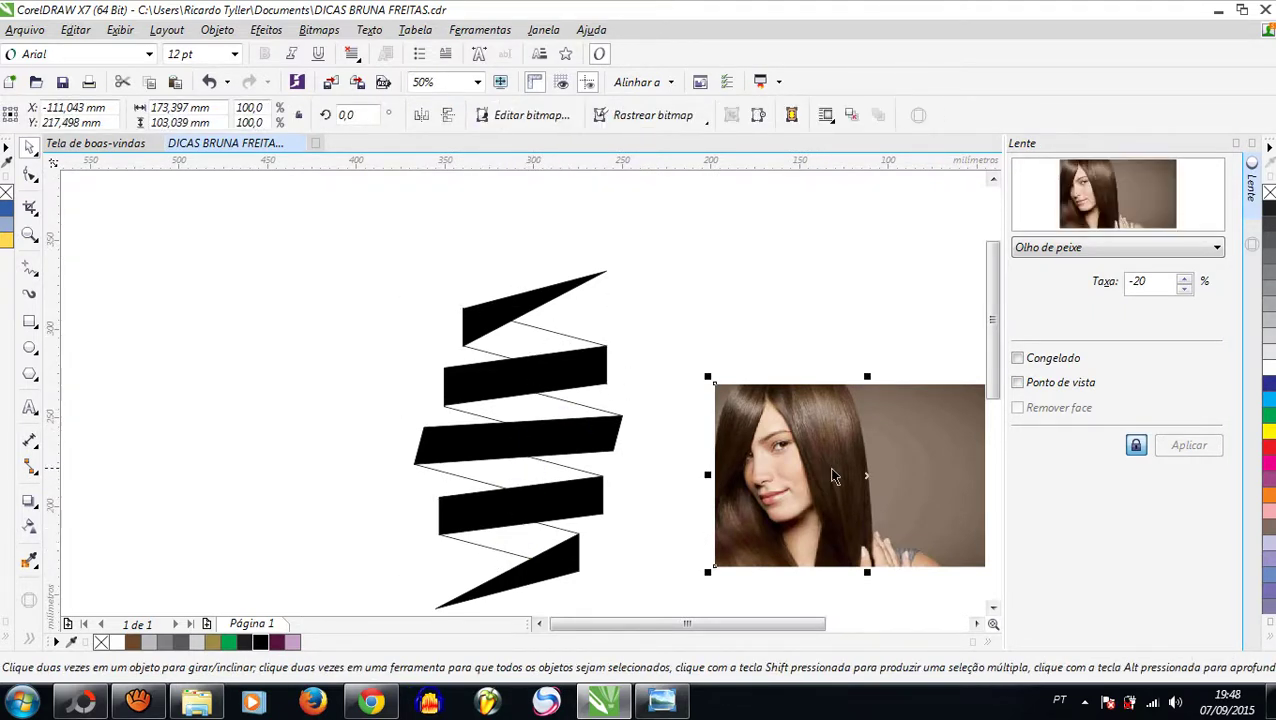
drag(831, 467, 552, 415)
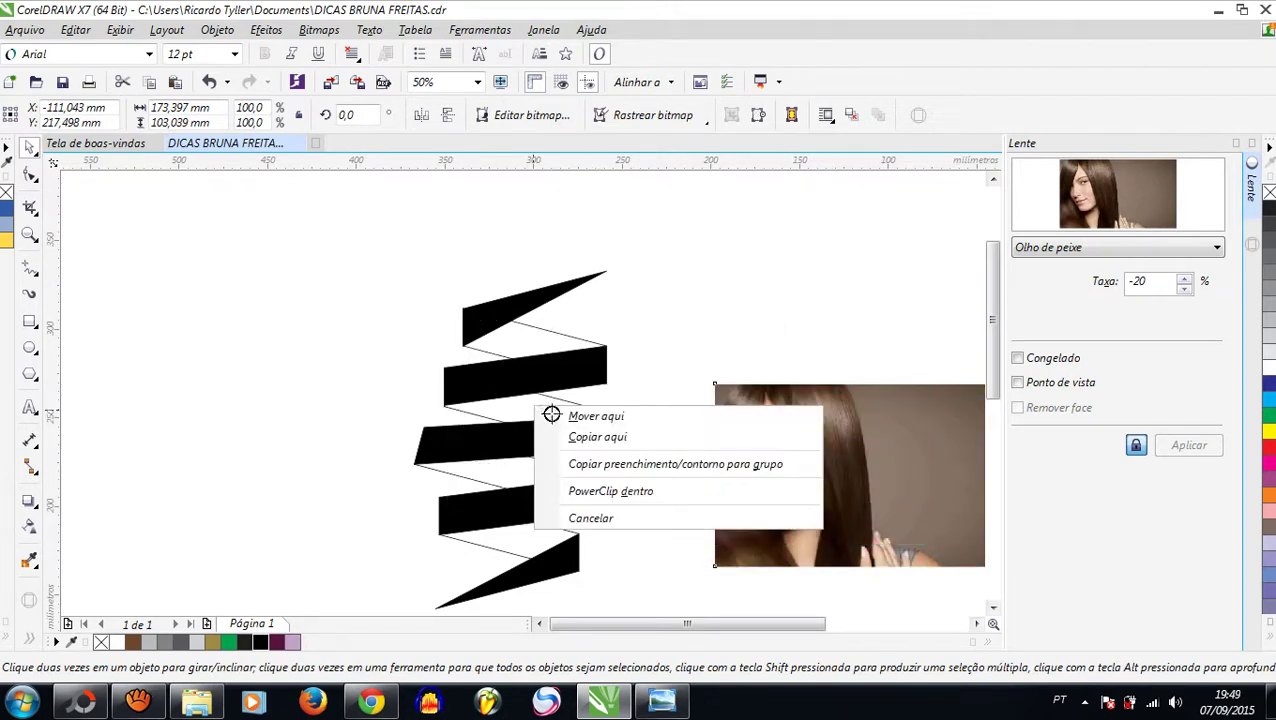
click(637, 492)
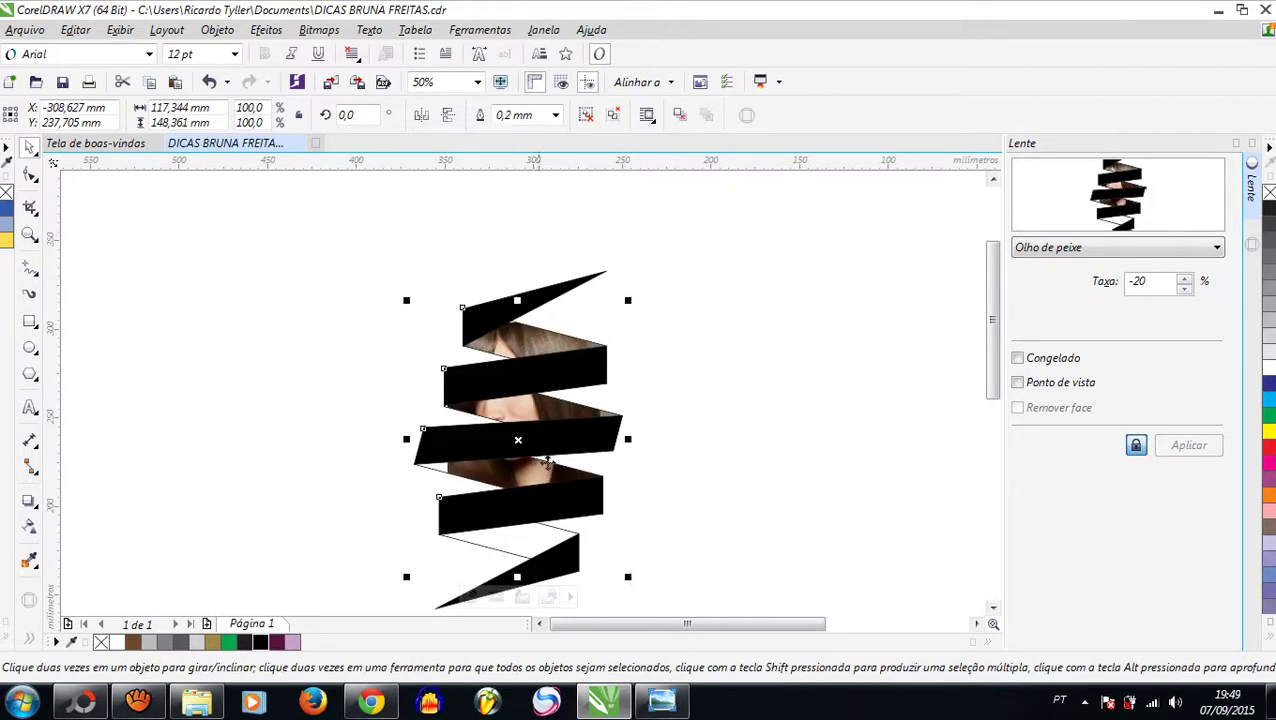
Edit the PowerClip contents, enlarging the photo to about 155.5% so it covers all the back strips, and finish editing
scroll(547, 462, down, 2)
scroll(531, 509, up, 2)
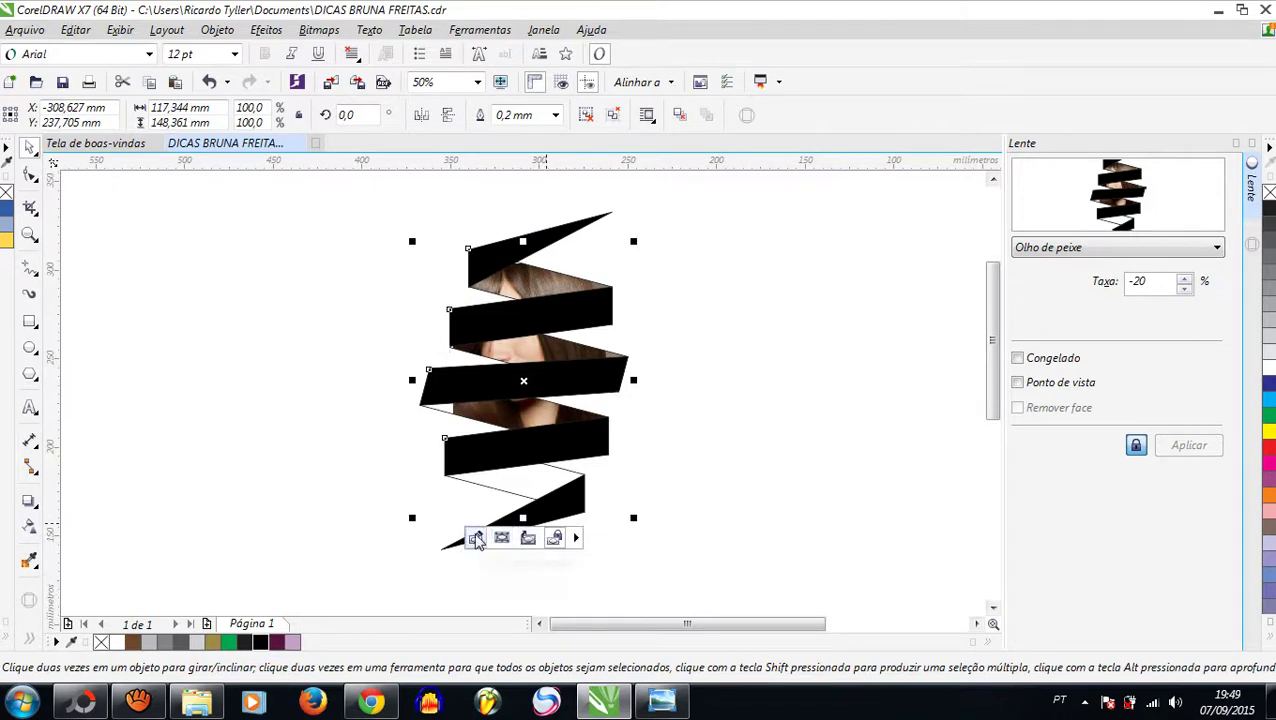
click(477, 540)
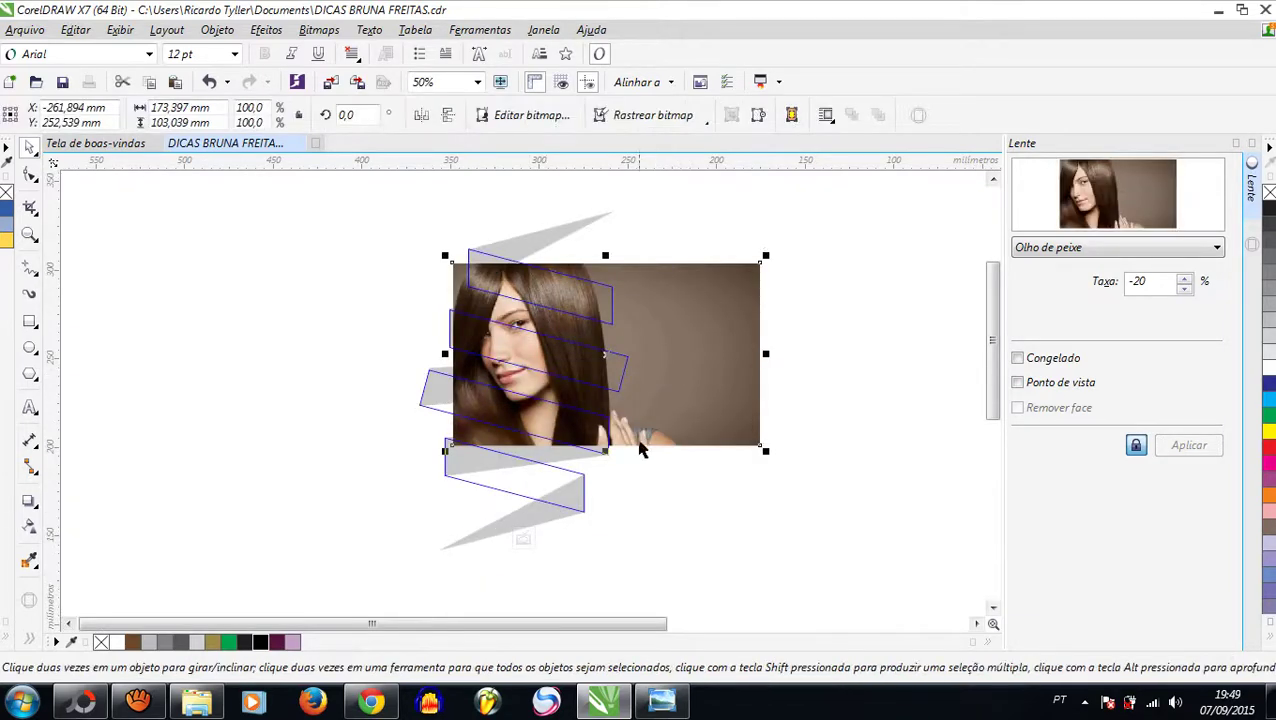
drag(767, 458, 818, 465)
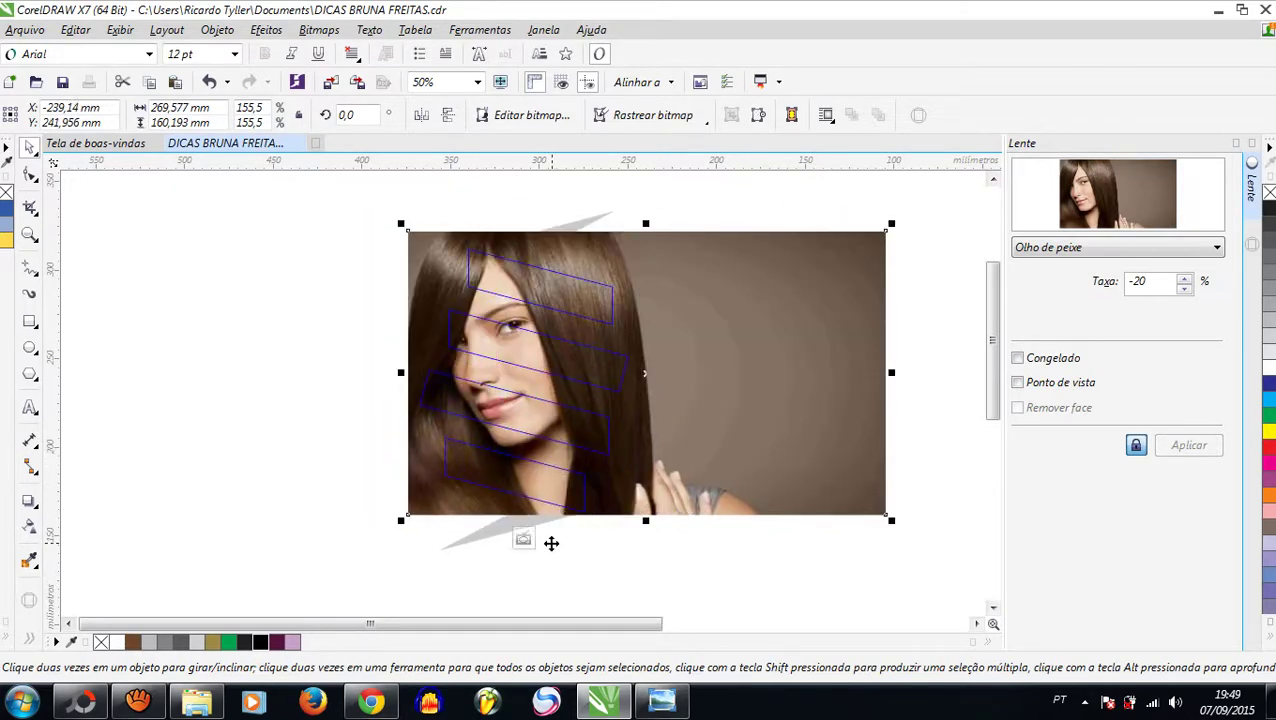
click(524, 541)
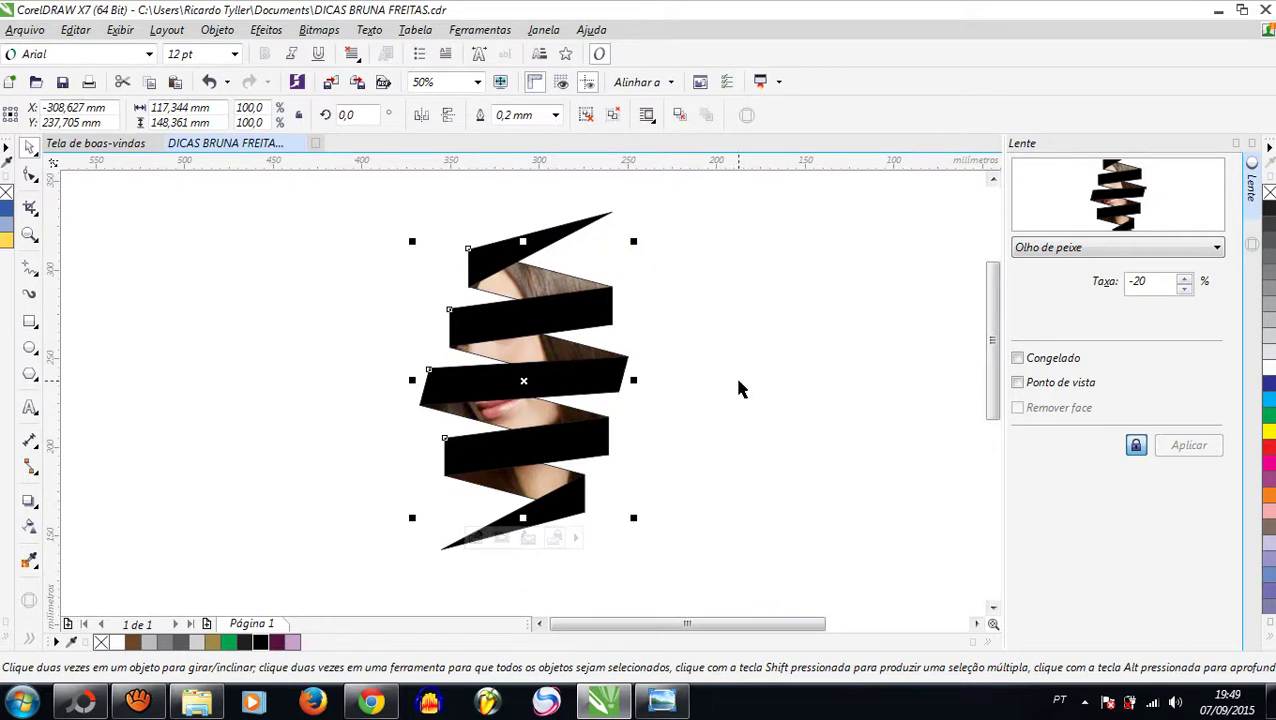
Remove the outline from the group of photo-filled back strips
click(697, 279)
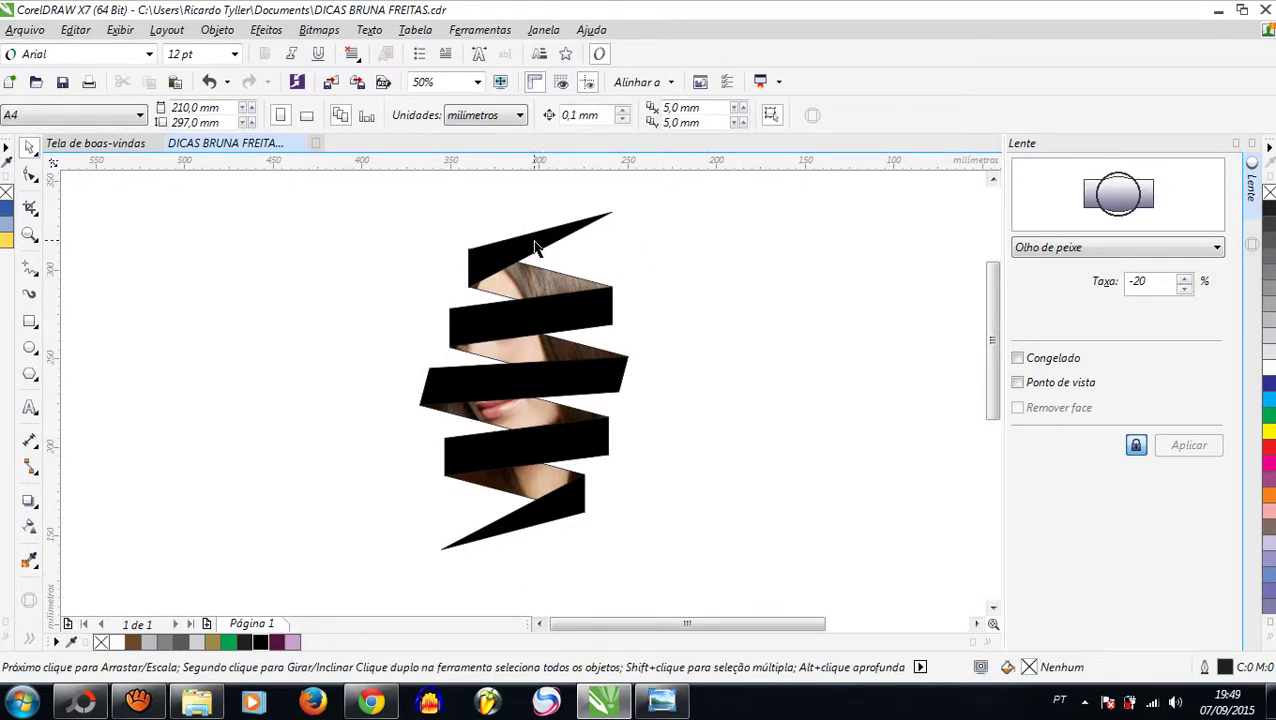
click(531, 289)
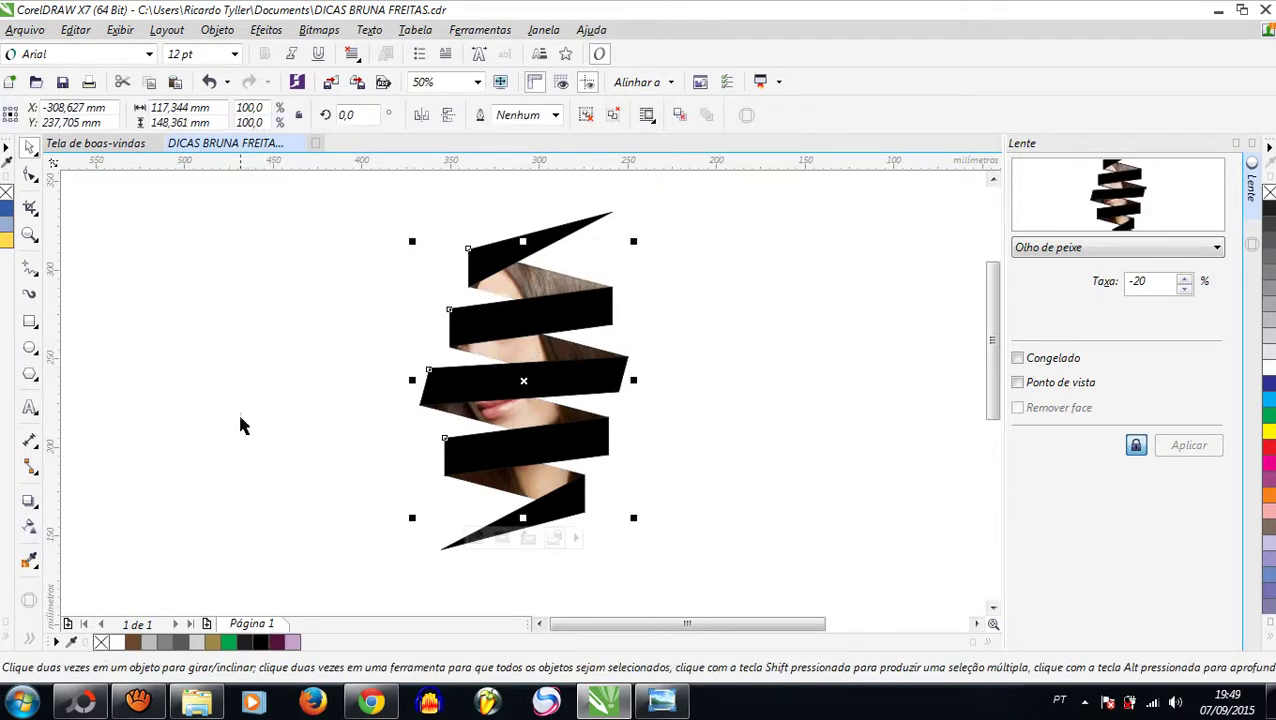
click(367, 386)
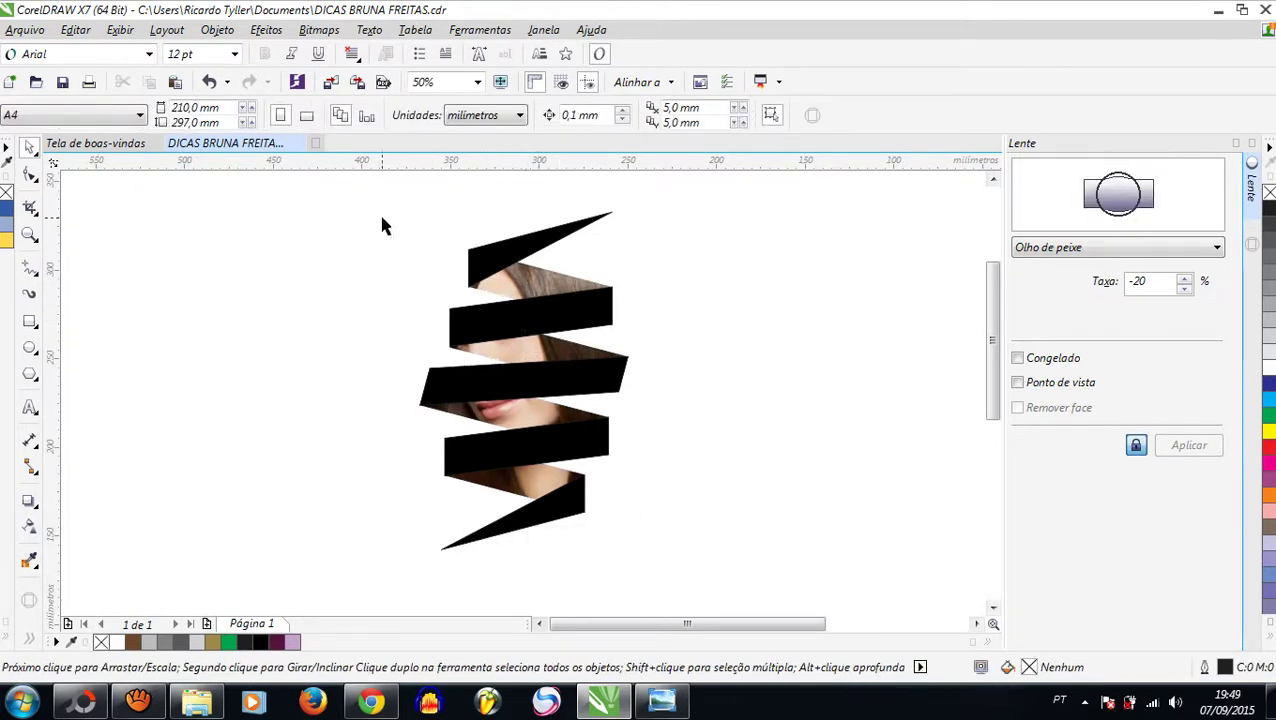
click(540, 269)
click(688, 272)
Add green-filled copies of the five black strips behind them, shifted about 2.2 mm down
scroll(533, 247, up, 2)
click(521, 248)
scroll(521, 248, down, 1)
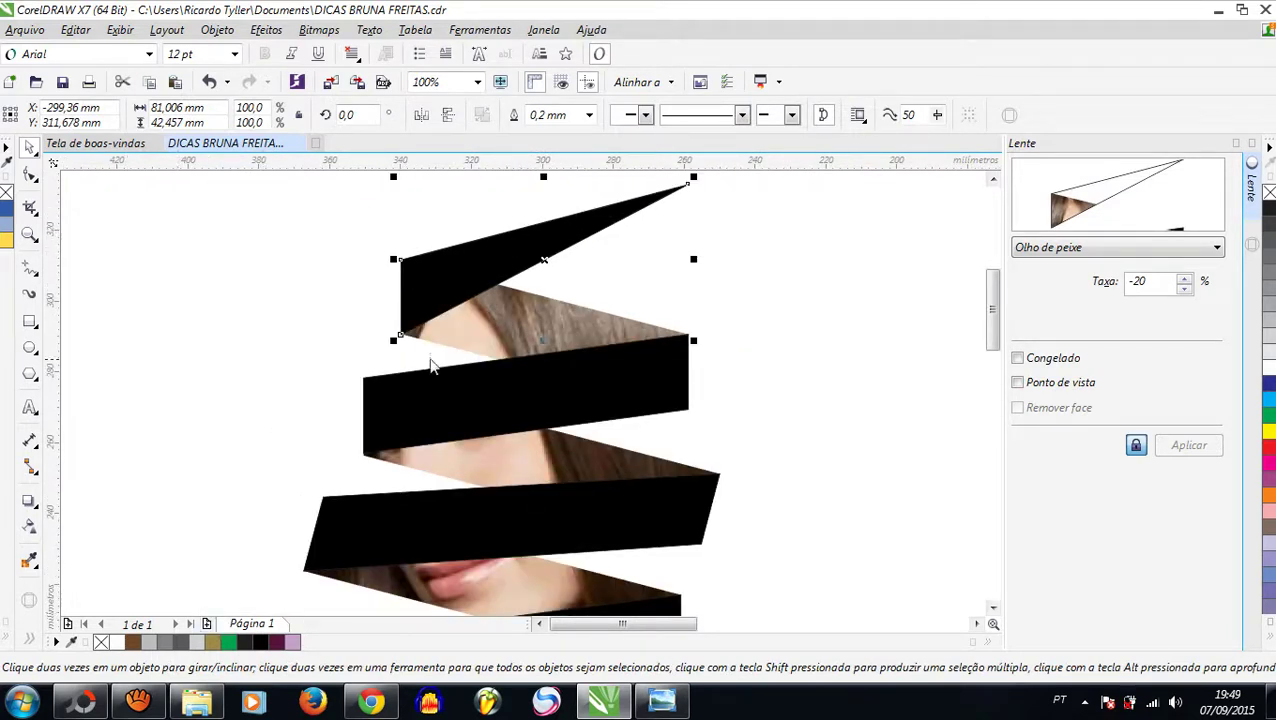
click(437, 404)
scroll(436, 430, down, 1)
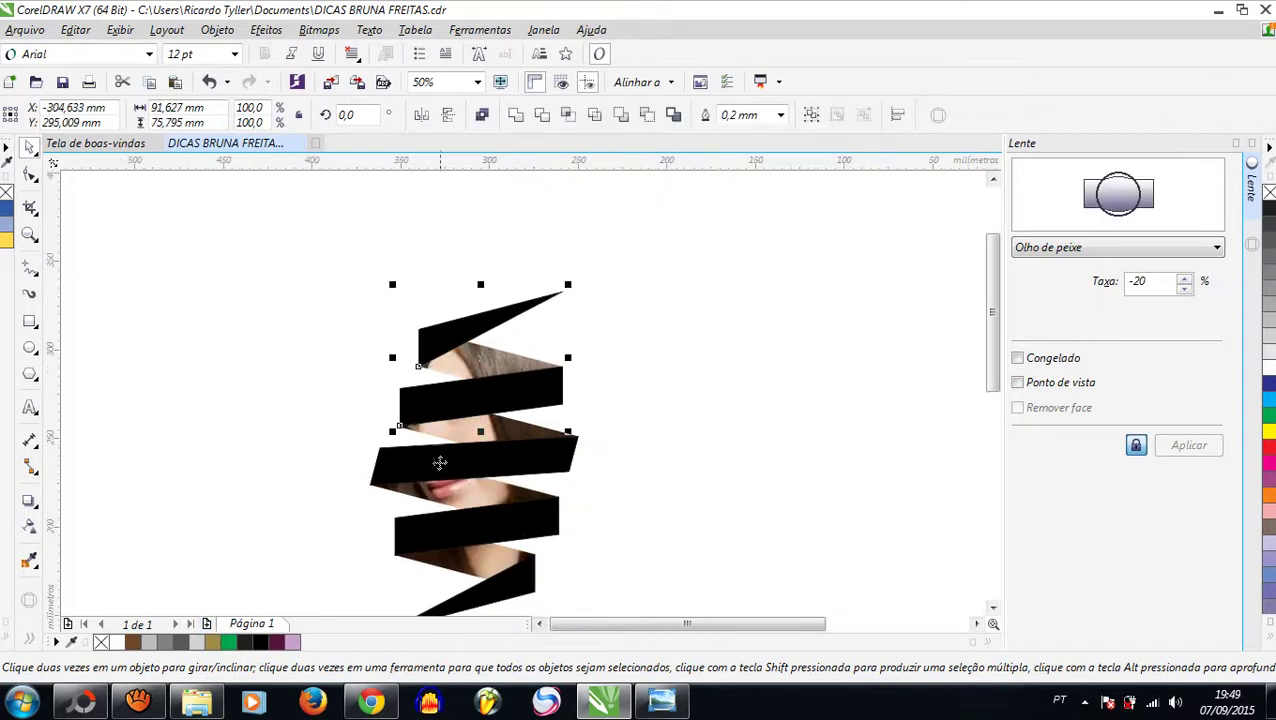
shift+click(466, 556)
shift+click(496, 598)
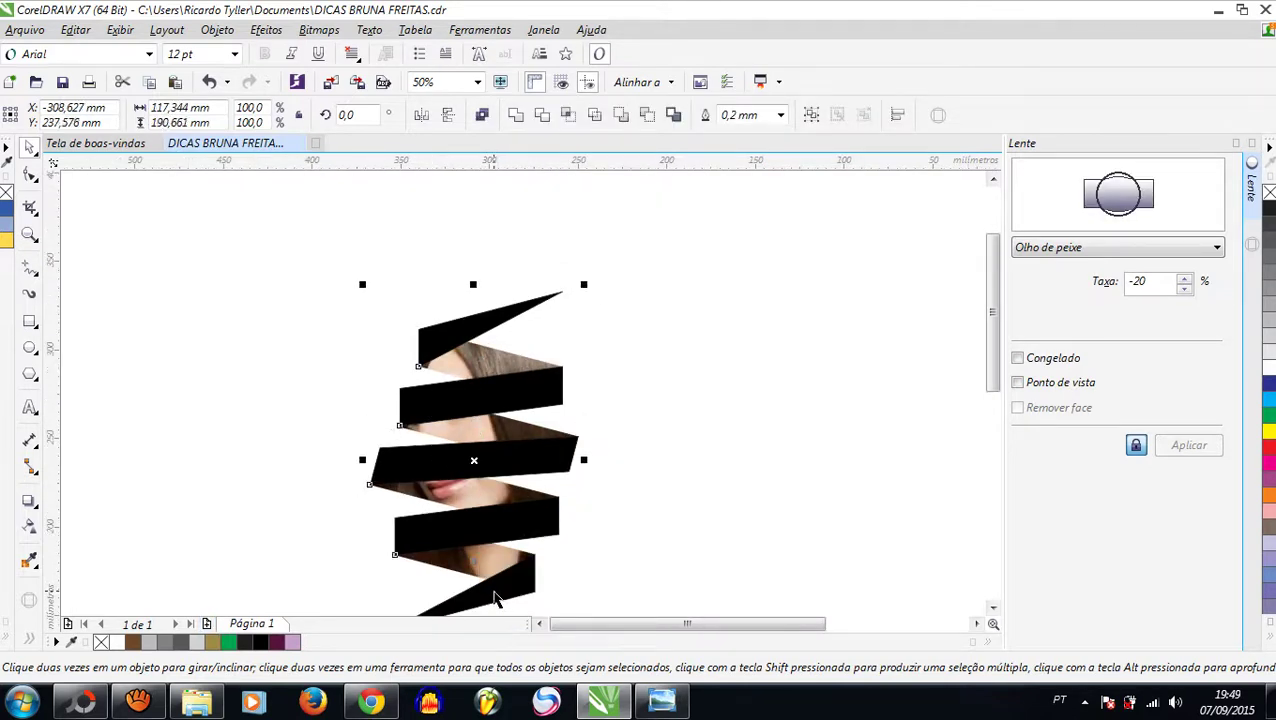
click(229, 643)
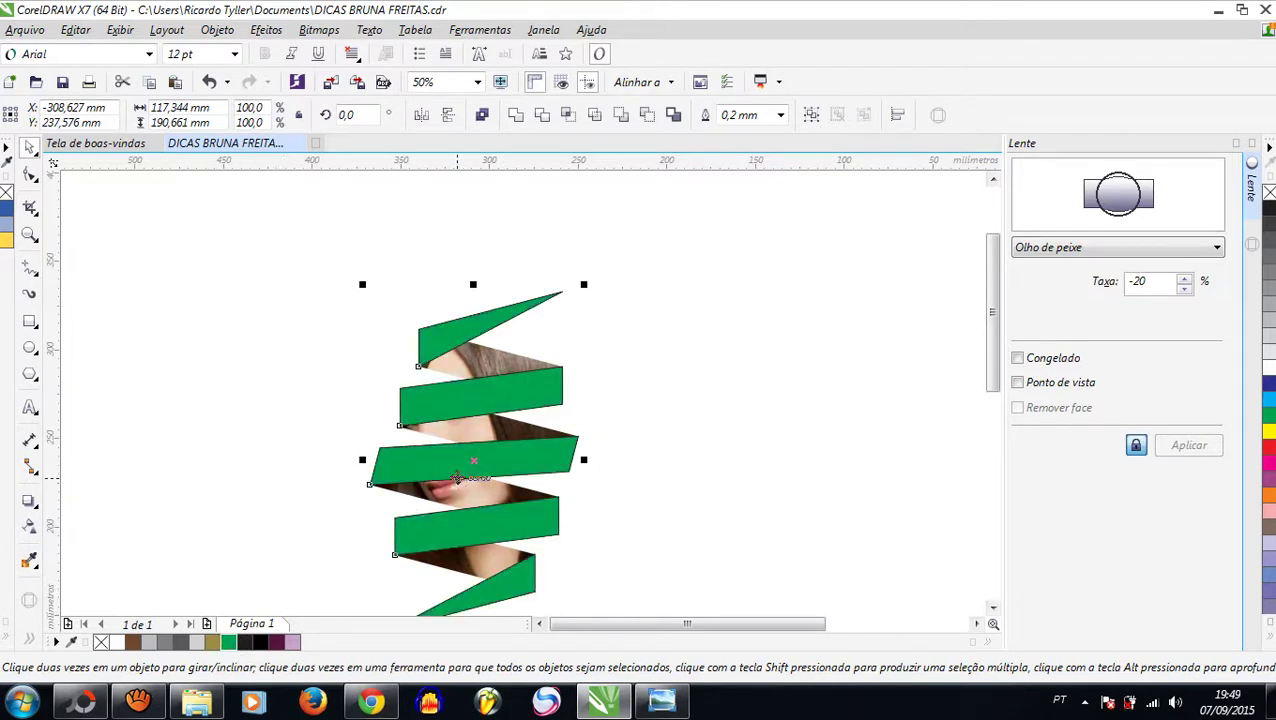
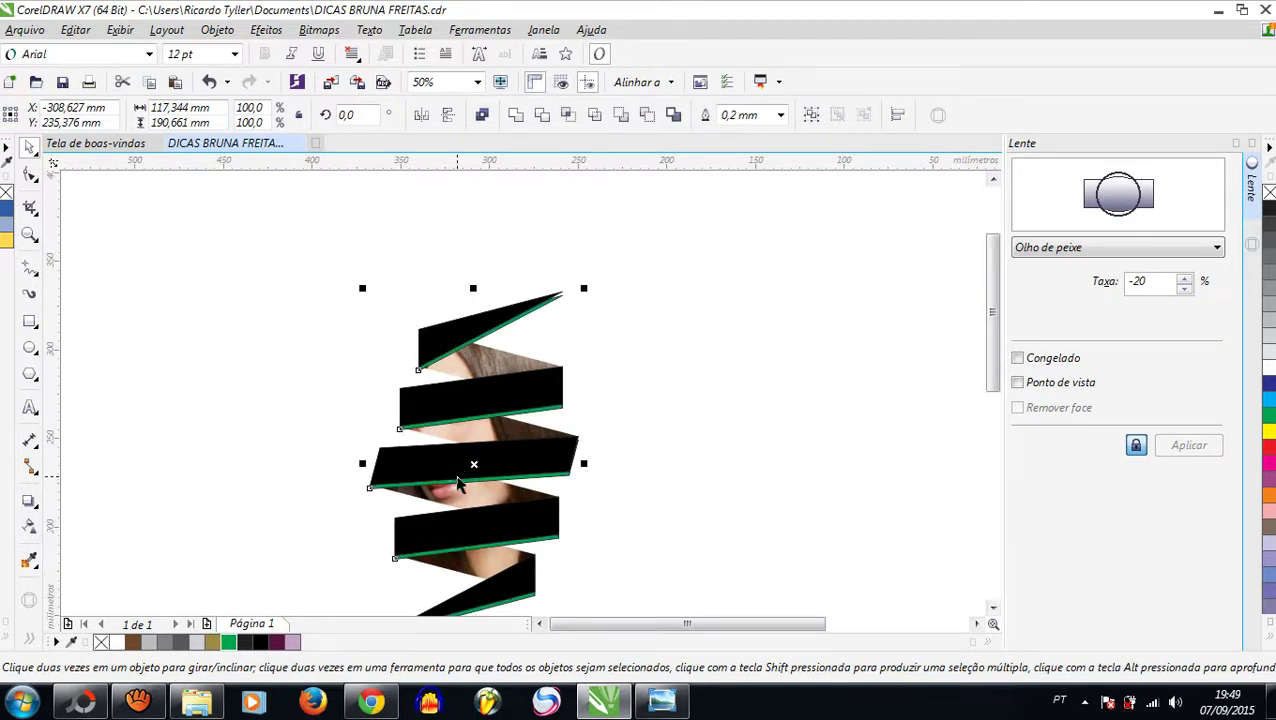
key(Escape)
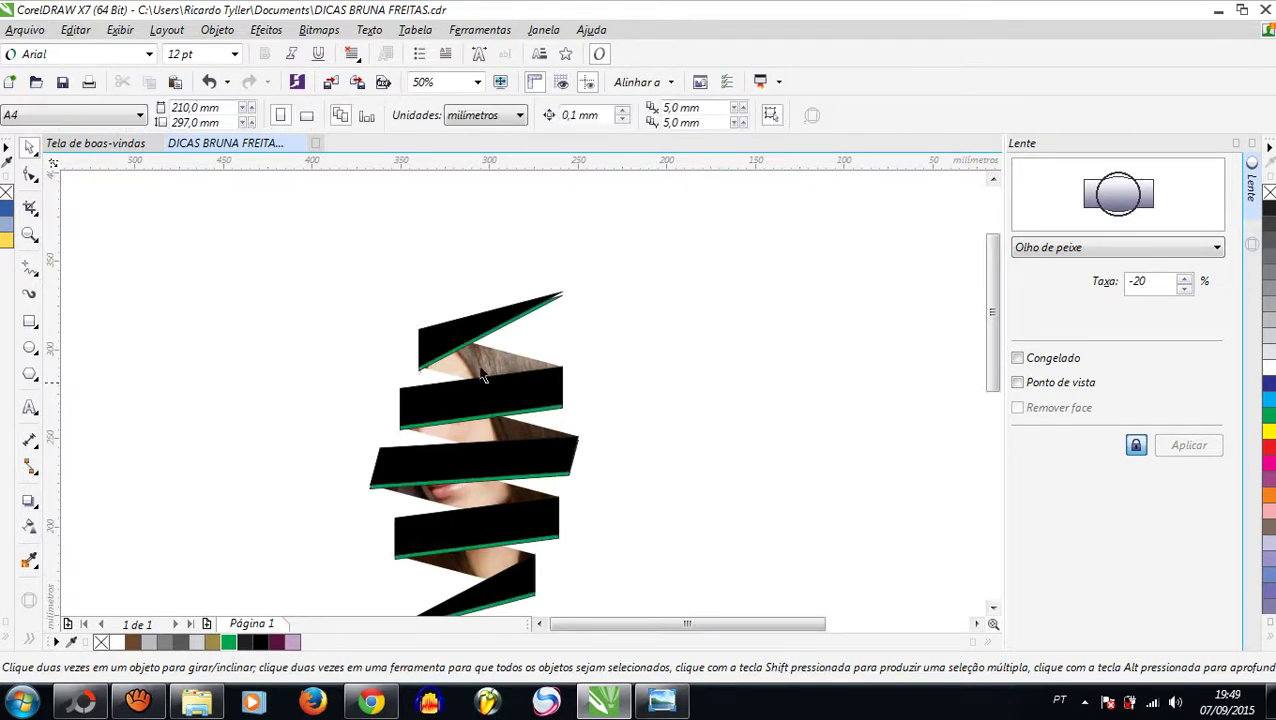
Trim the green copy of the top tip with the black tip in front of it
scroll(470, 356, up, 1)
scroll(473, 351, up, 1)
click(467, 352)
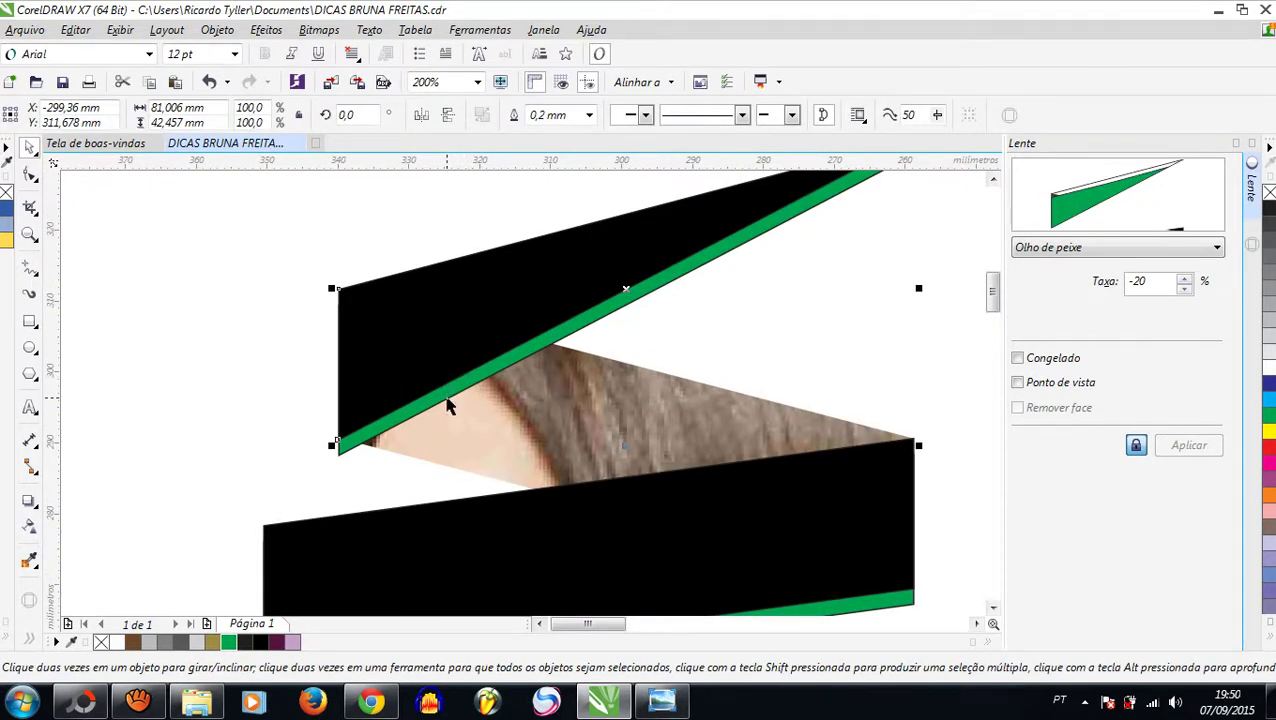
click(447, 405)
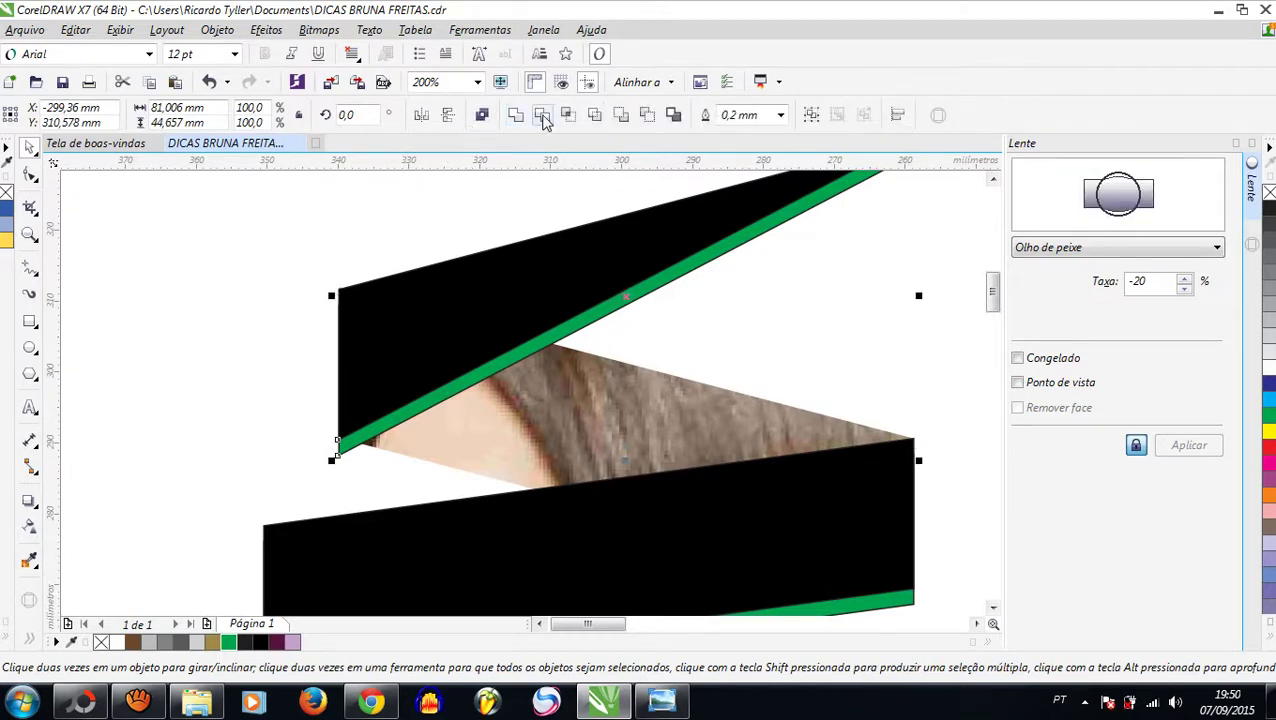
click(273, 236)
Trim the second strip's green copy with the black strip in front of it, and select the third black strip
scroll(400, 339, down, 1)
scroll(405, 472, up, 1)
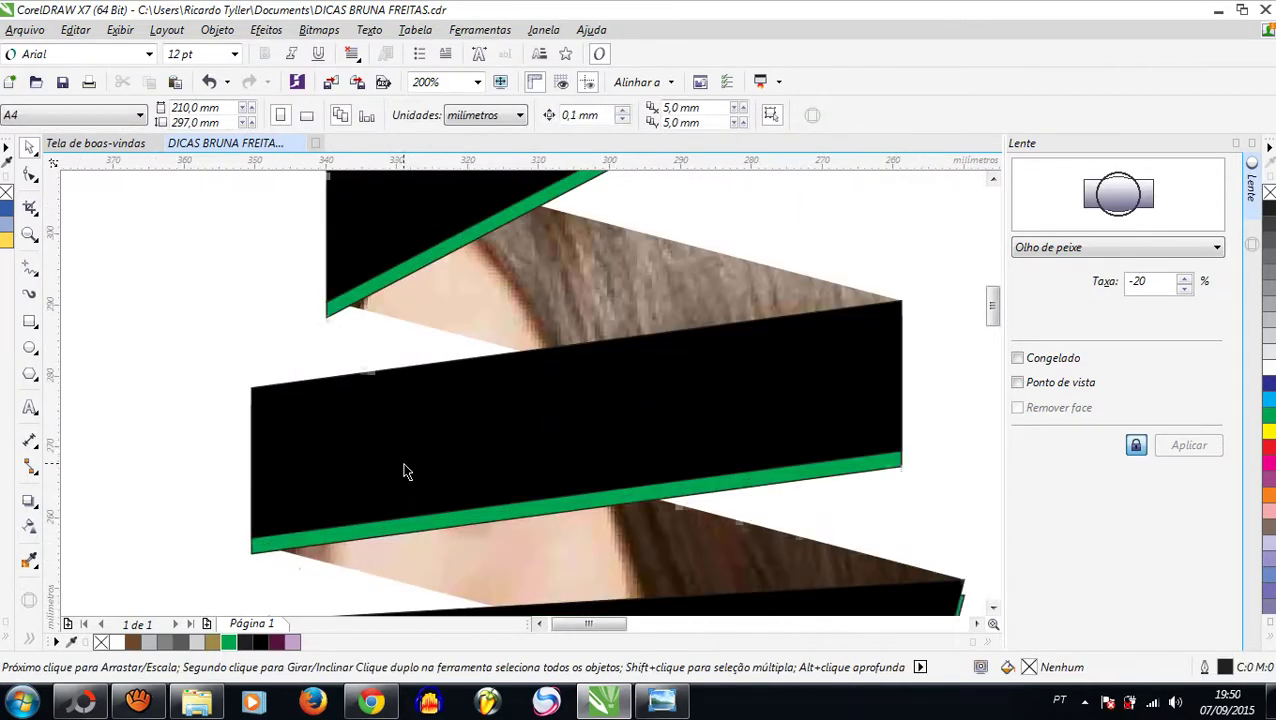
click(405, 472)
click(413, 532)
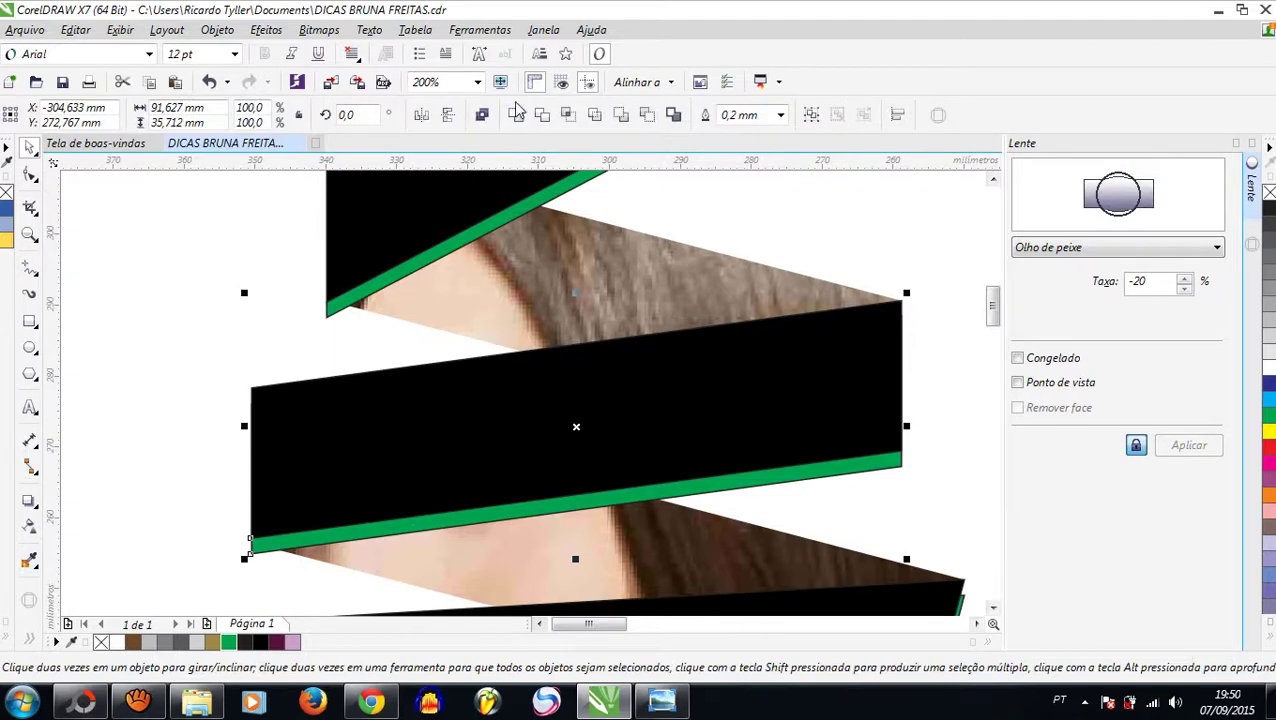
click(441, 174)
scroll(239, 290, down, 1)
click(245, 387)
scroll(335, 470, down, 1)
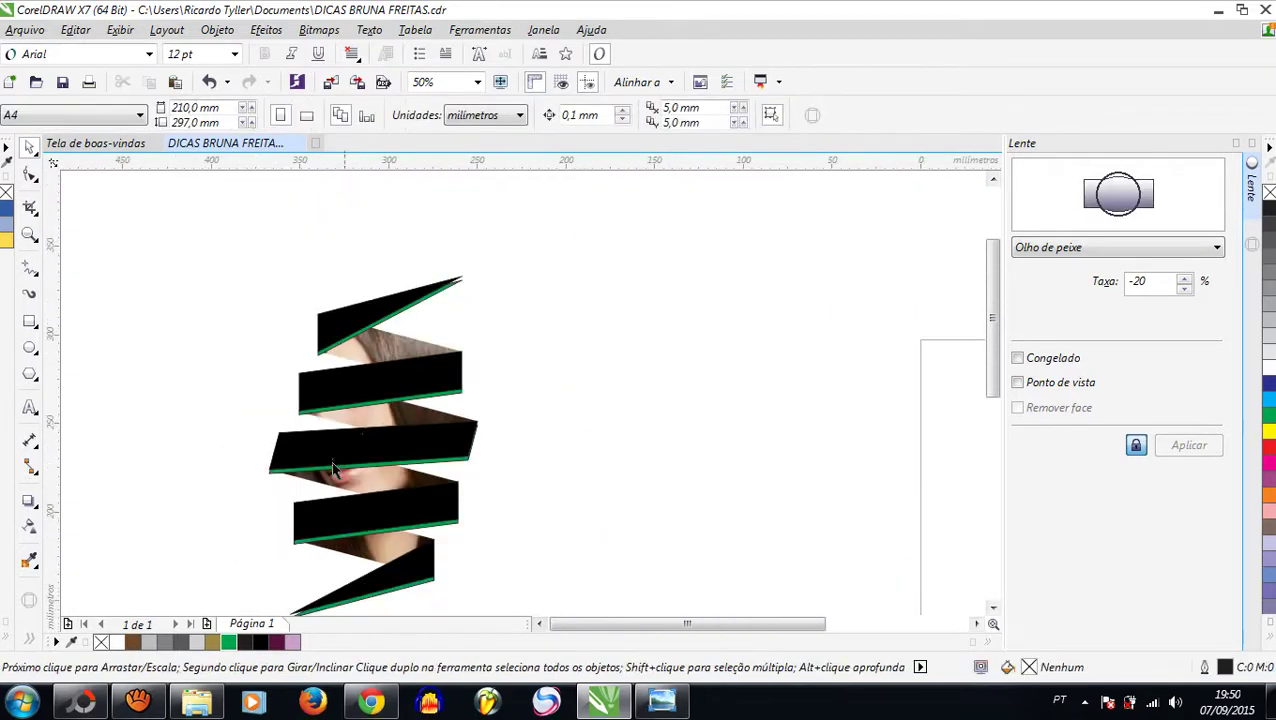
scroll(335, 470, up, 2)
click(325, 458)
scroll(325, 458, up, 1)
scroll(360, 465, down, 1)
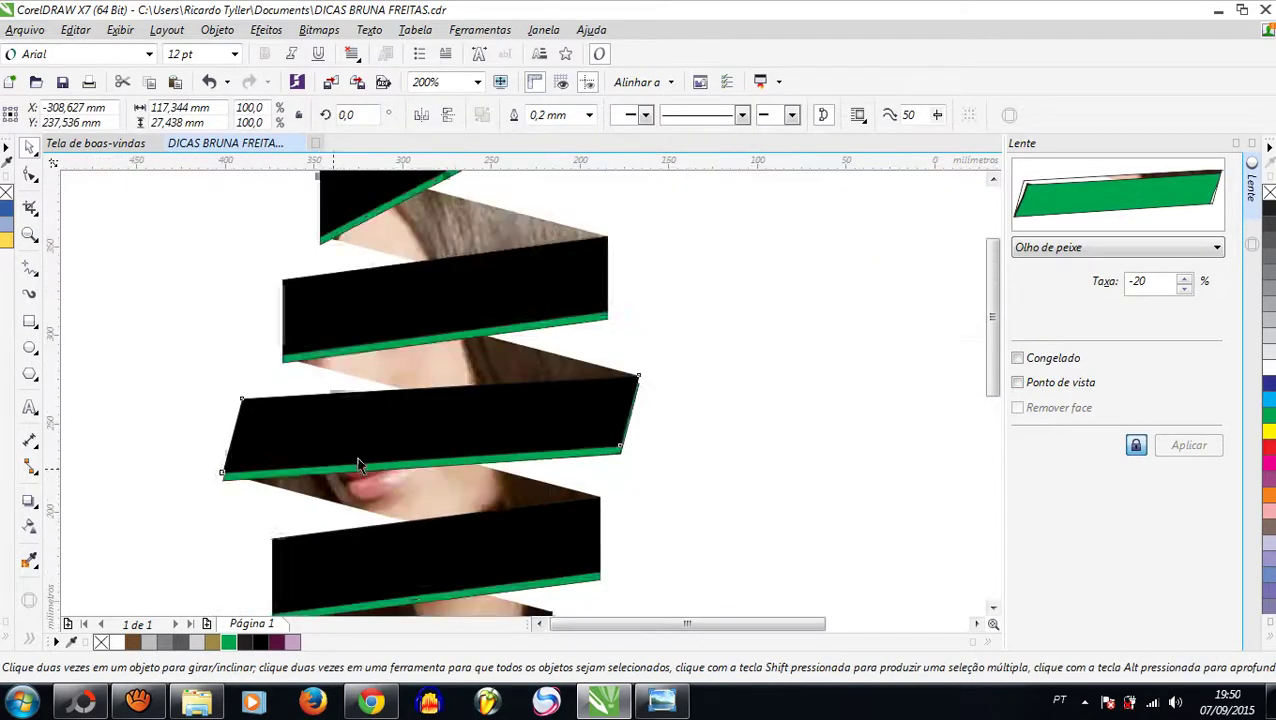
Delete the green pieces along the lower edges of the top tip and the second and third black strips
scroll(360, 465, down, 2)
scroll(421, 328, up, 1)
scroll(421, 328, up, 1)
click(422, 326)
scroll(423, 324, down, 1)
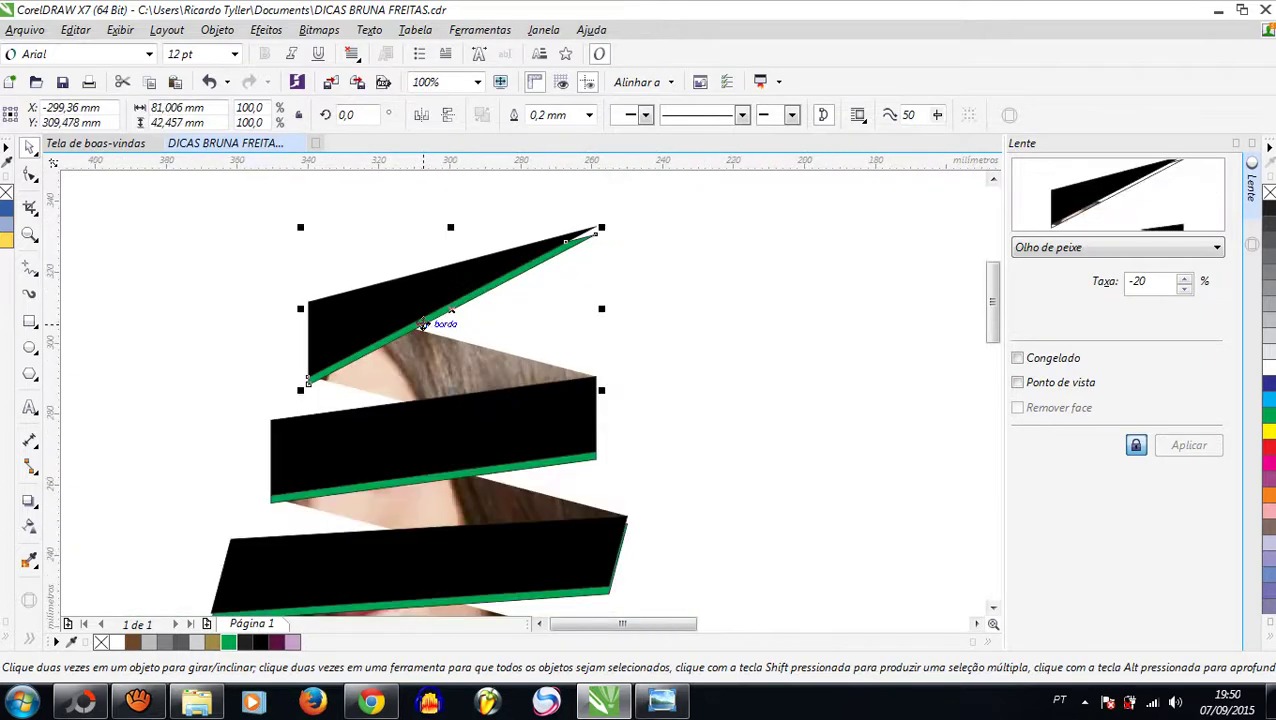
key(Escape)
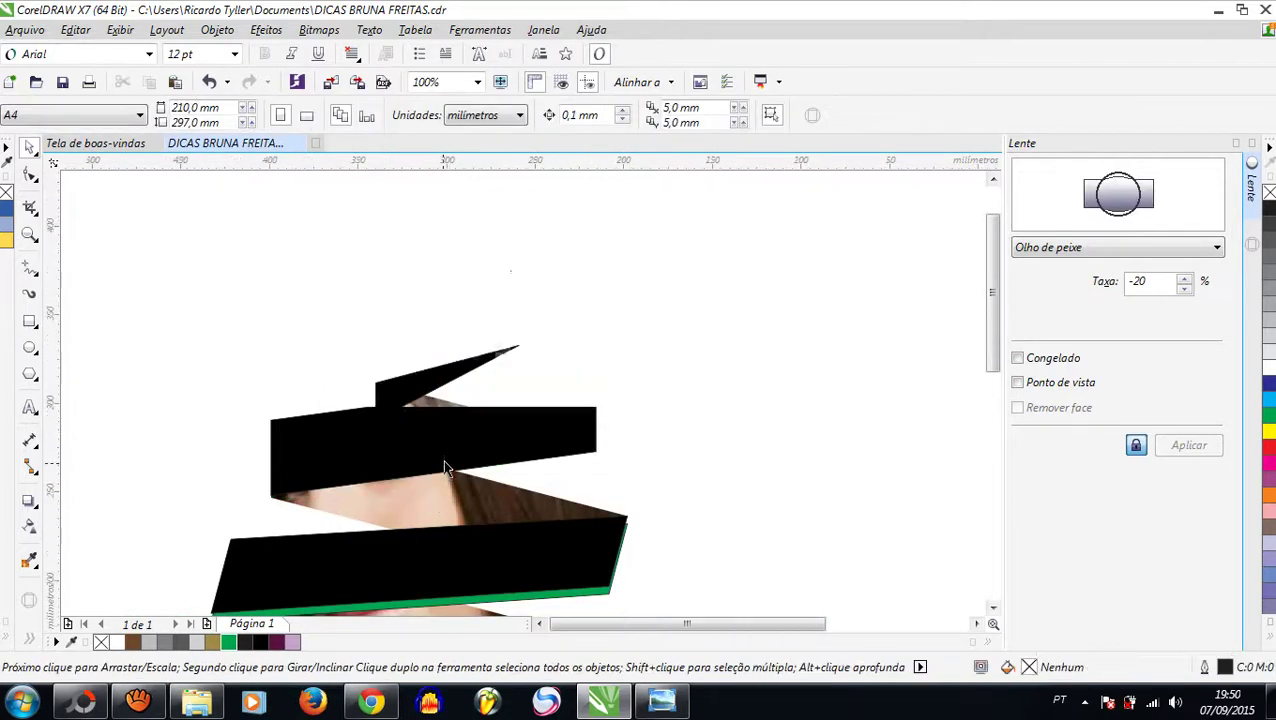
scroll(447, 470, down, 2)
scroll(441, 493, up, 2)
click(437, 487)
key(Escape)
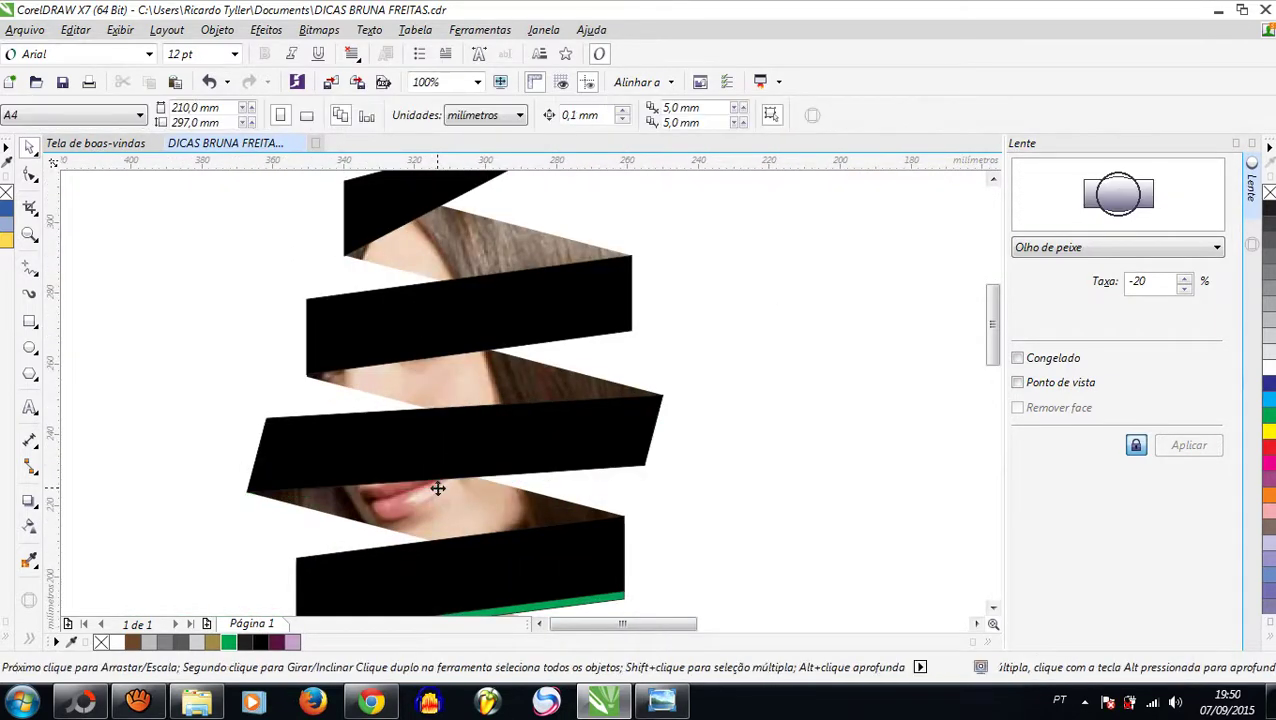
scroll(436, 490, down, 2)
scroll(417, 481, up, 2)
click(417, 481)
key(ctrl+Page_Down)
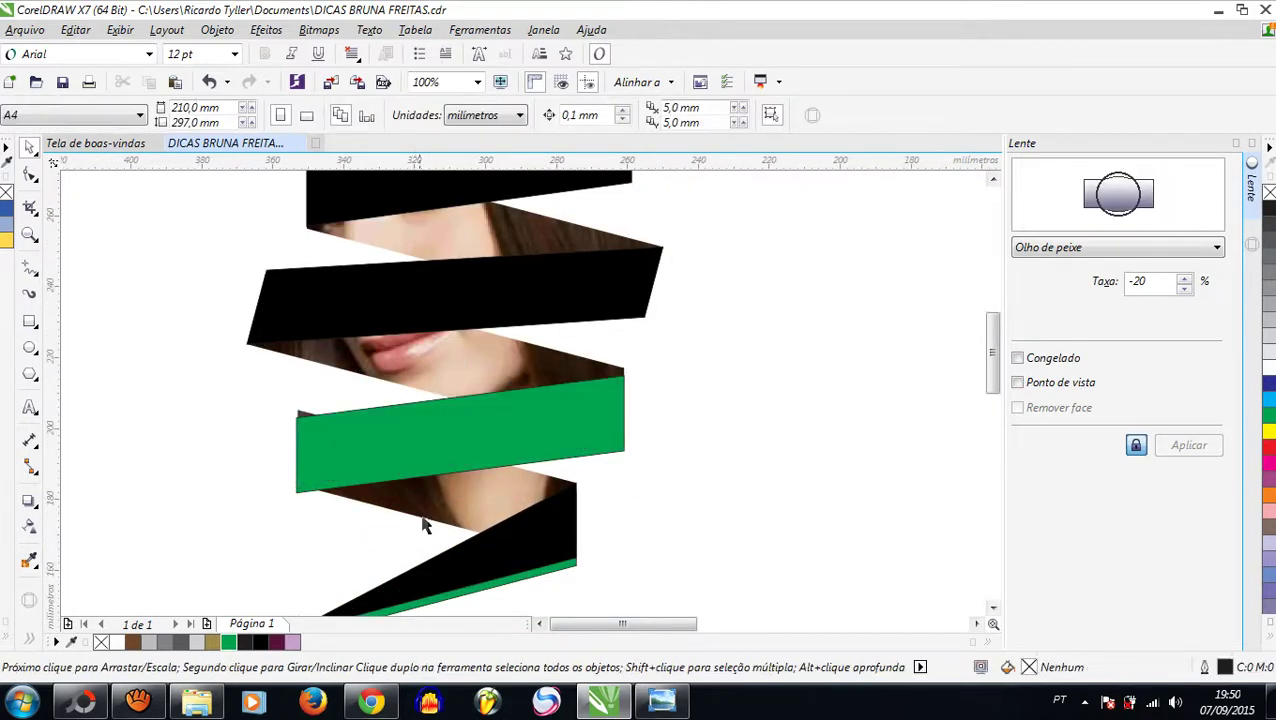
key(ctrl+Page_Down)
click(667, 466)
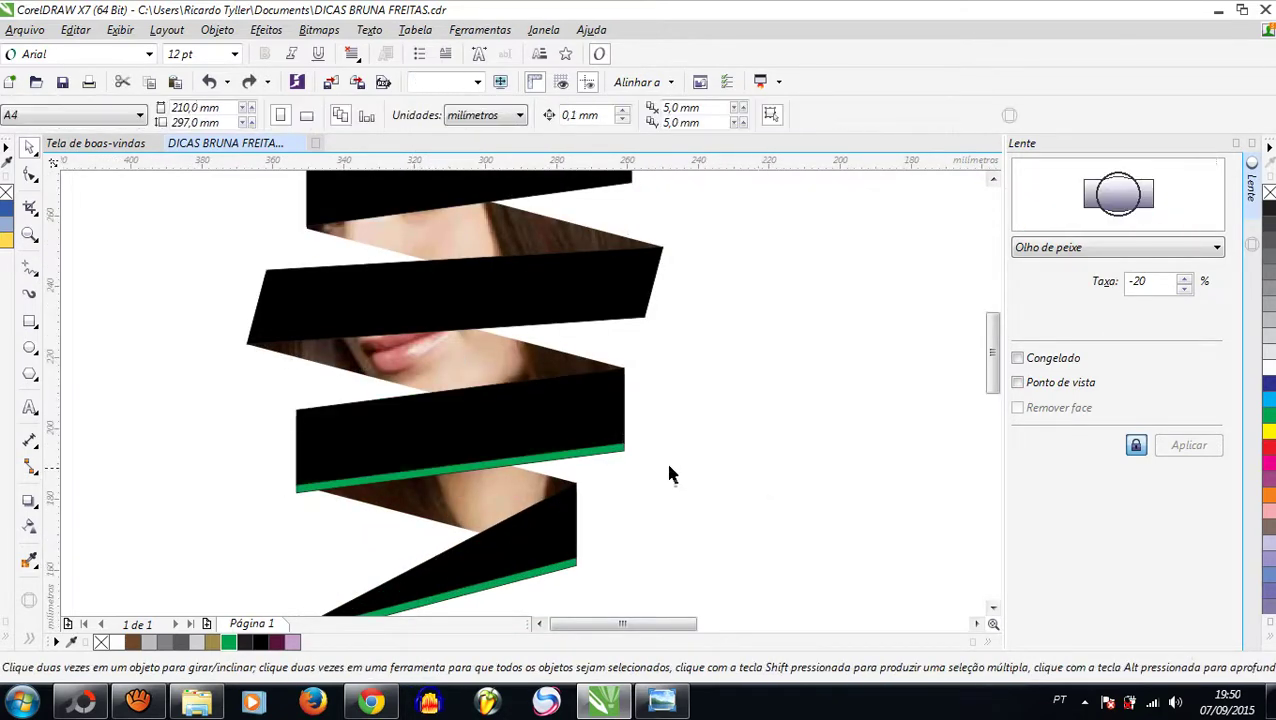
Delete the remaining green copies beneath the fourth black strip and the bottom tip
click(595, 455)
key(Delete)
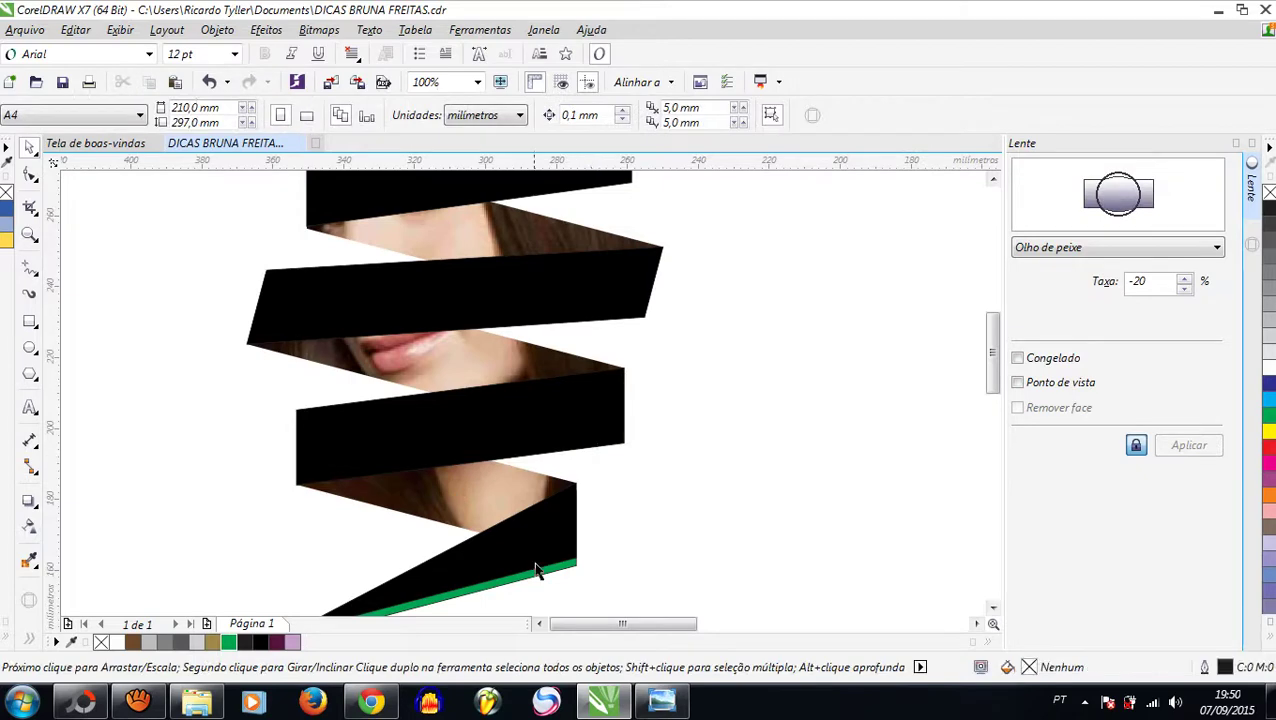
click(532, 583)
key(Delete)
scroll(510, 400, down, 4)
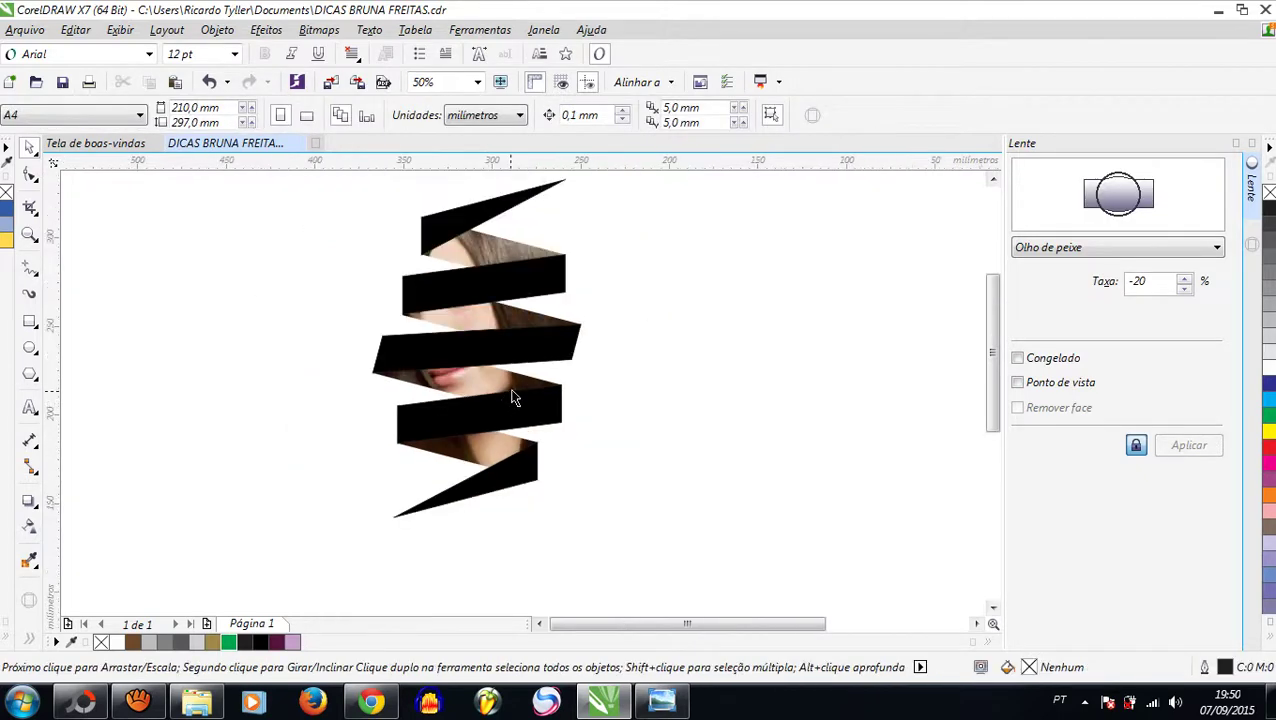
Apply a drop shadow to the black top tip, running horizontally from its upper-left corner, with opacity 50 and feathering 15
scroll(510, 322, up, 4)
click(472, 354)
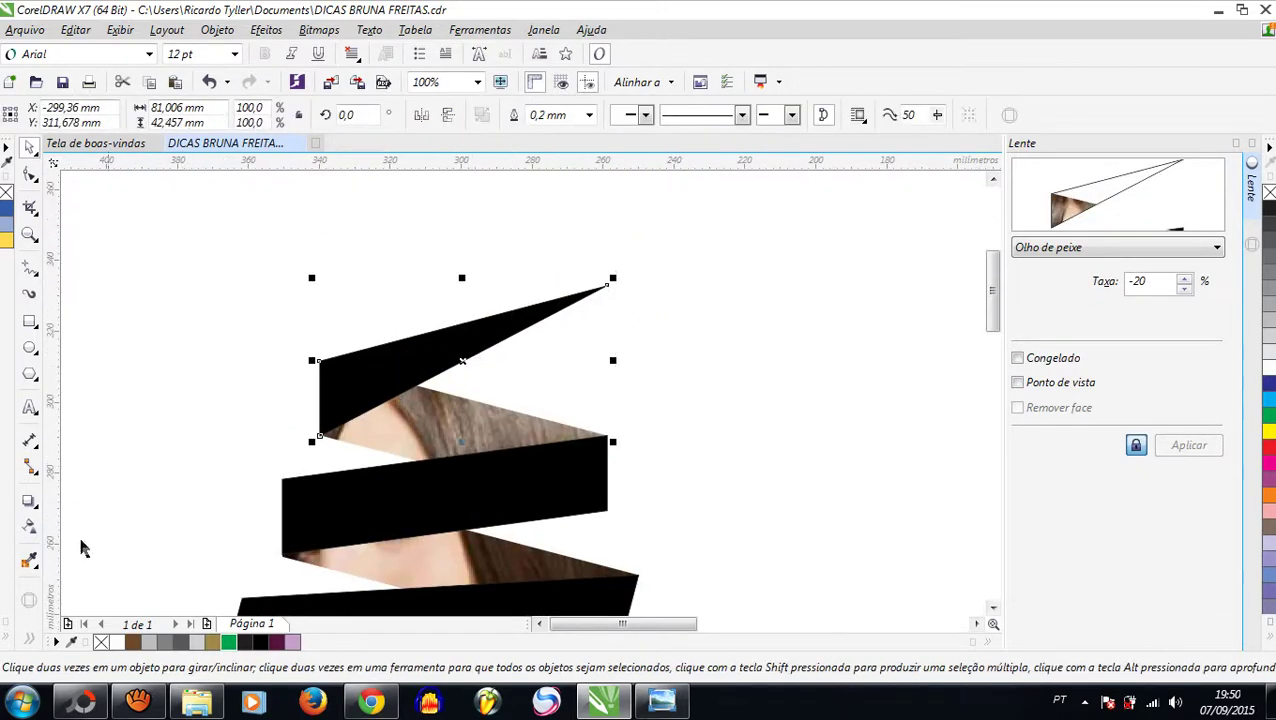
click(29, 503)
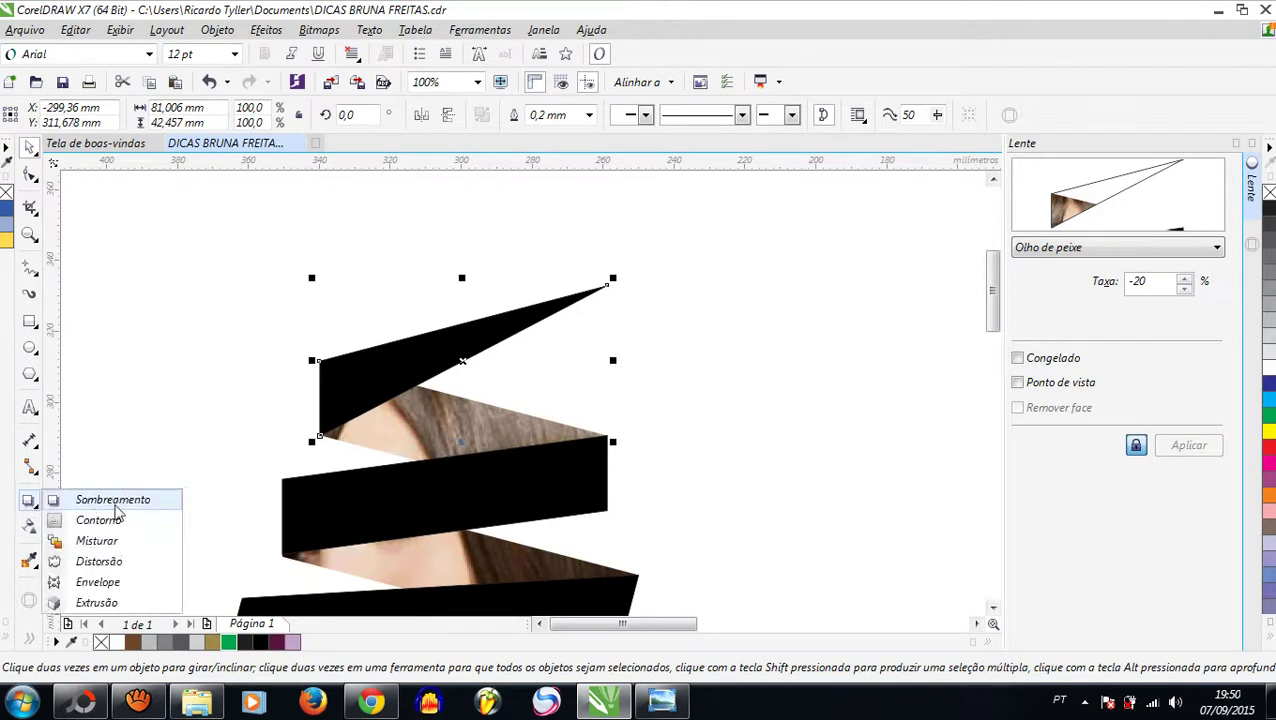
click(118, 502)
scroll(391, 385, up, 2)
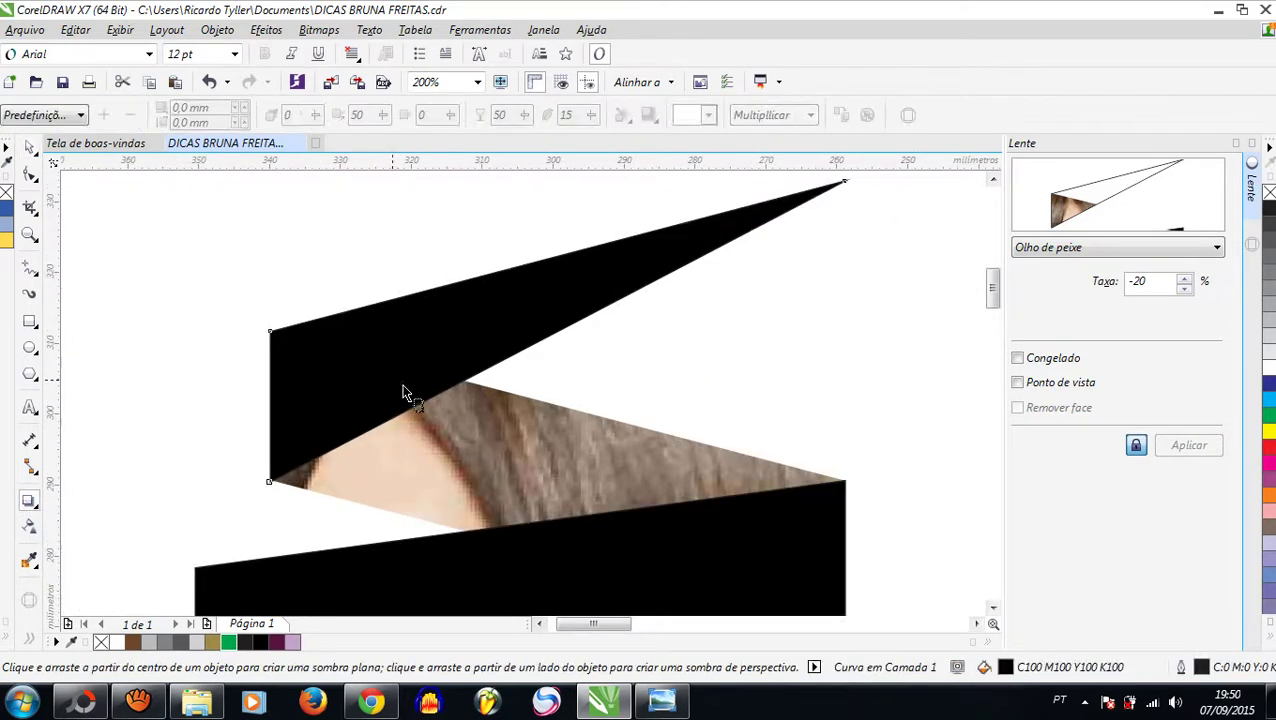
drag(402, 390, 870, 338)
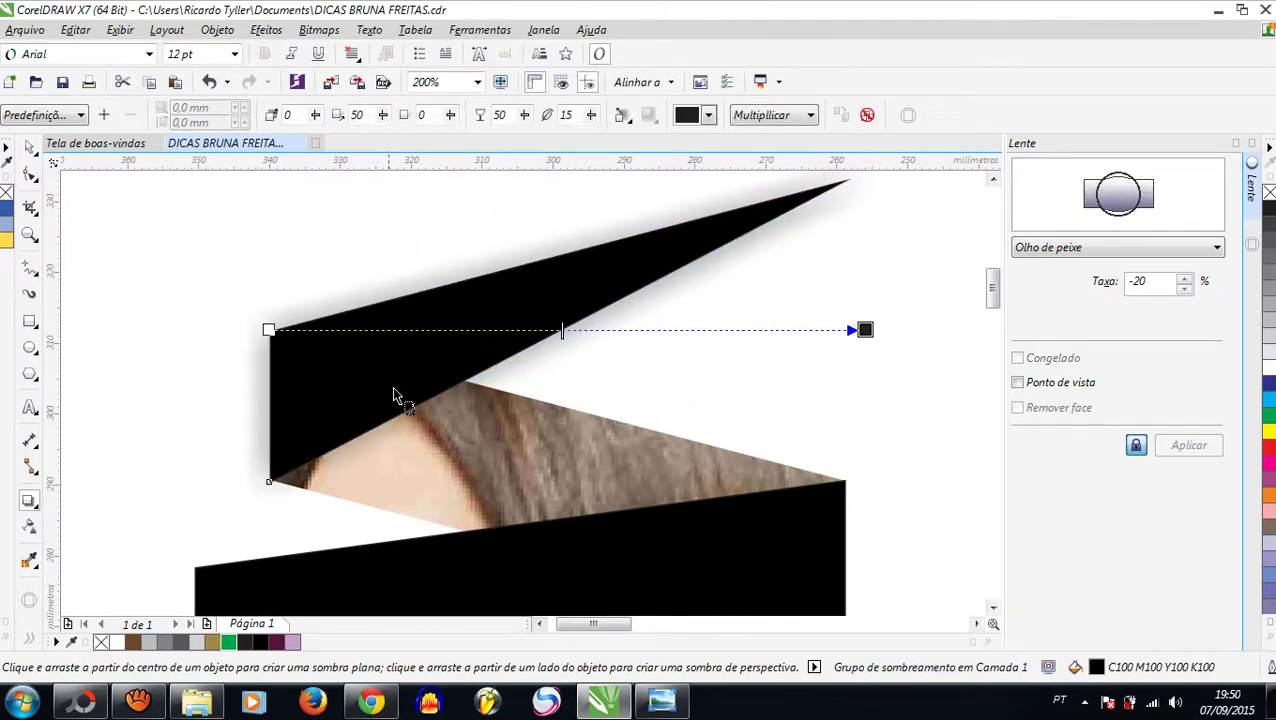
Try angling the top tip's drop shadow downward toward the lower right
drag(270, 333, 862, 330)
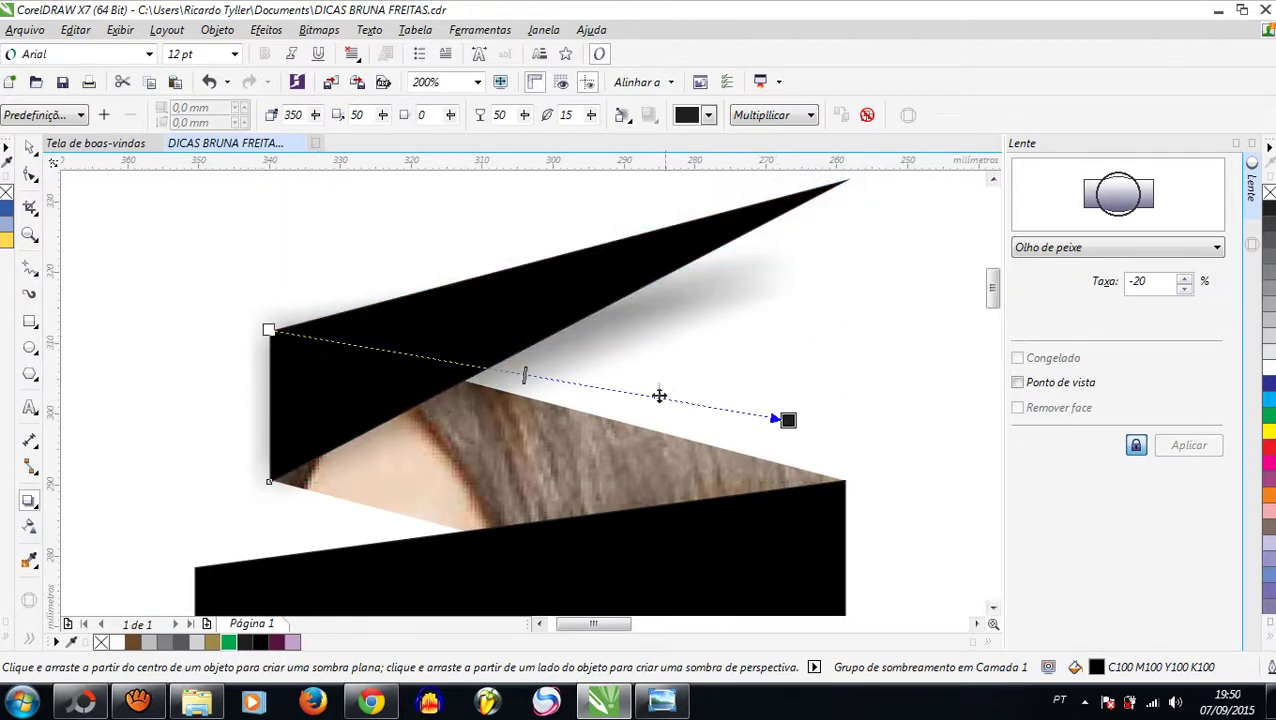
scroll(607, 342, down, 3)
scroll(473, 278, up, 3)
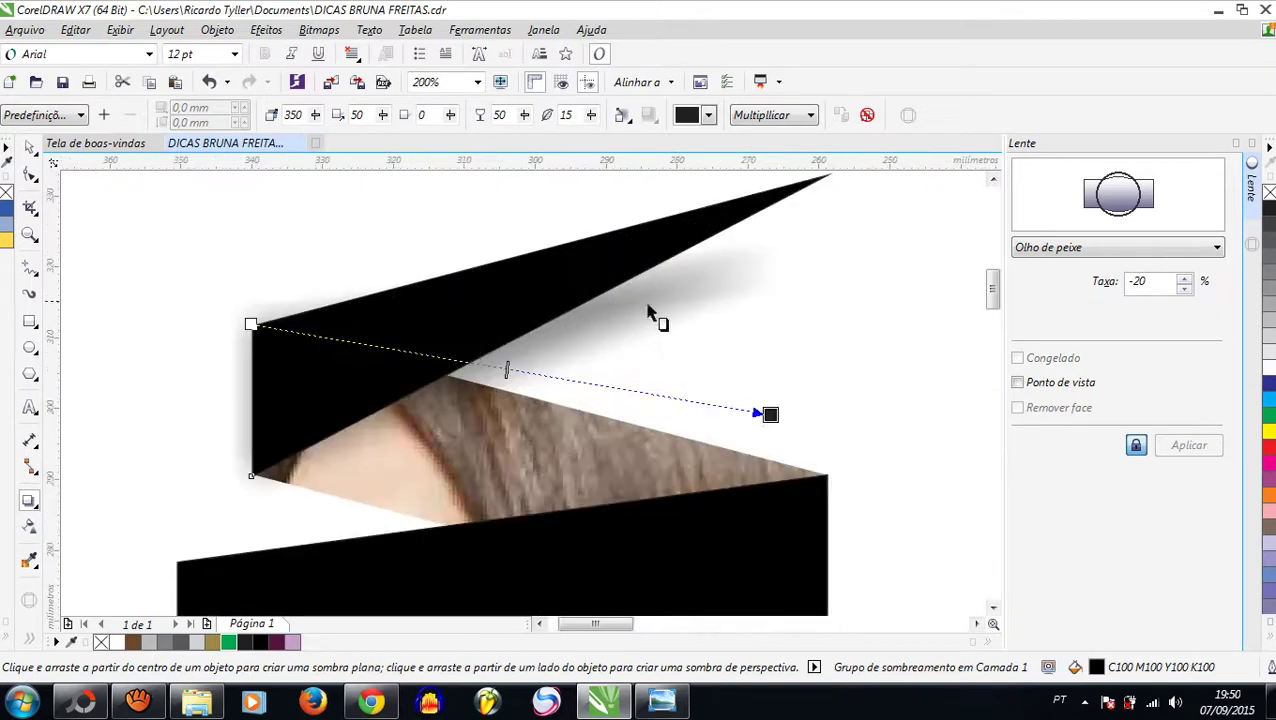
mouse_move(836, 337)
mouse_down()
mouse_move(843, 322)
mouse_move(832, 325)
mouse_up()
scroll(630, 358, down, 1)
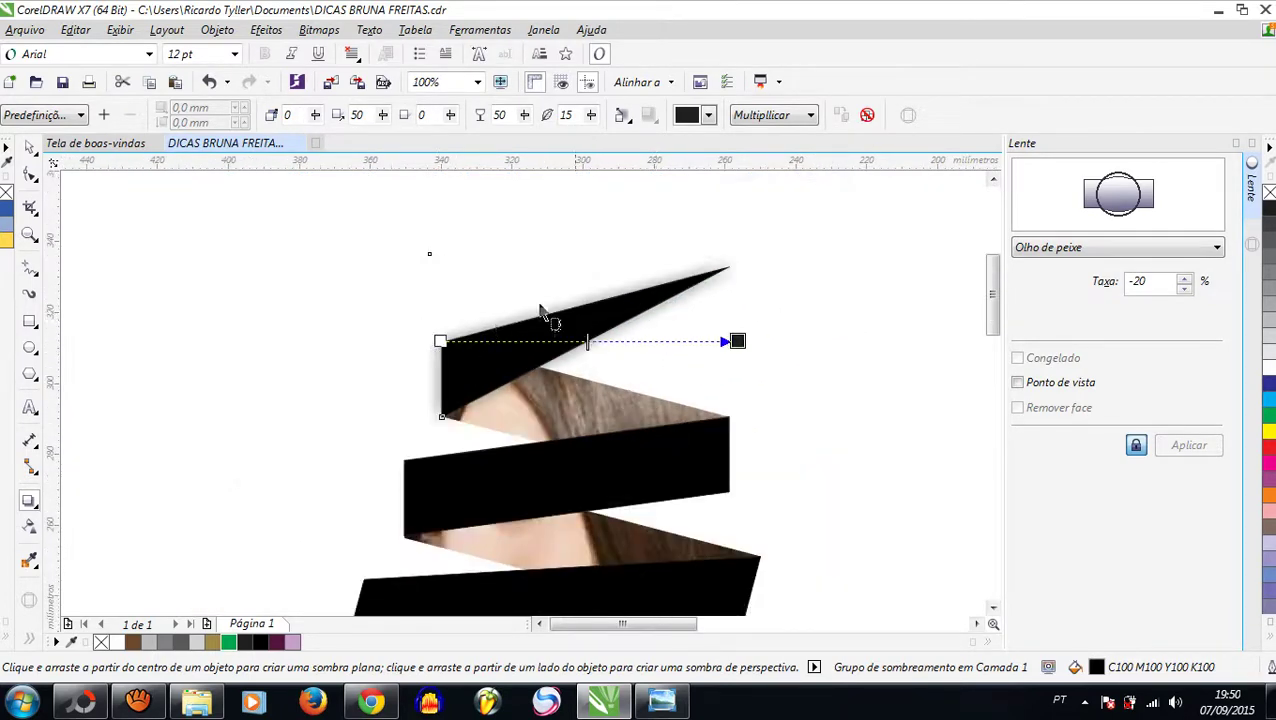
Undo the top tip's drop shadow and the deletion of the green pieces beneath the black strips
click(29, 147)
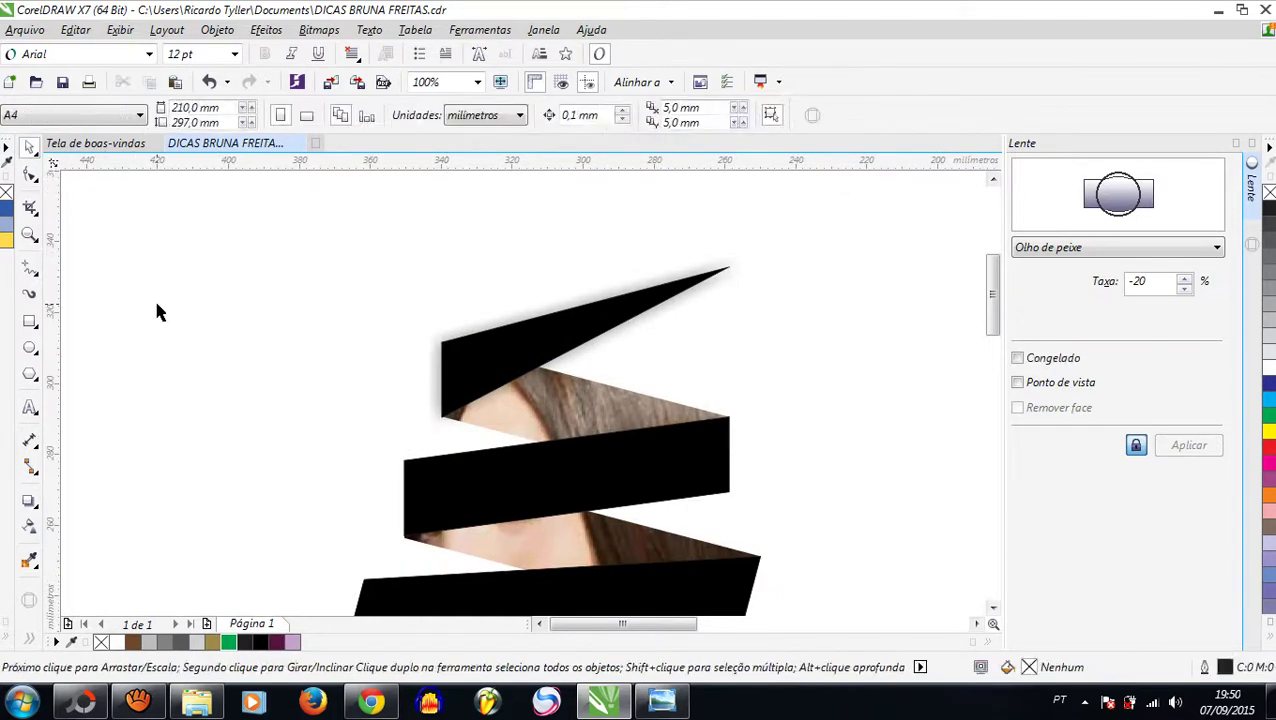
key(Tab)
key(Tab)
key(Tab)
key(Tab)
key(Tab)
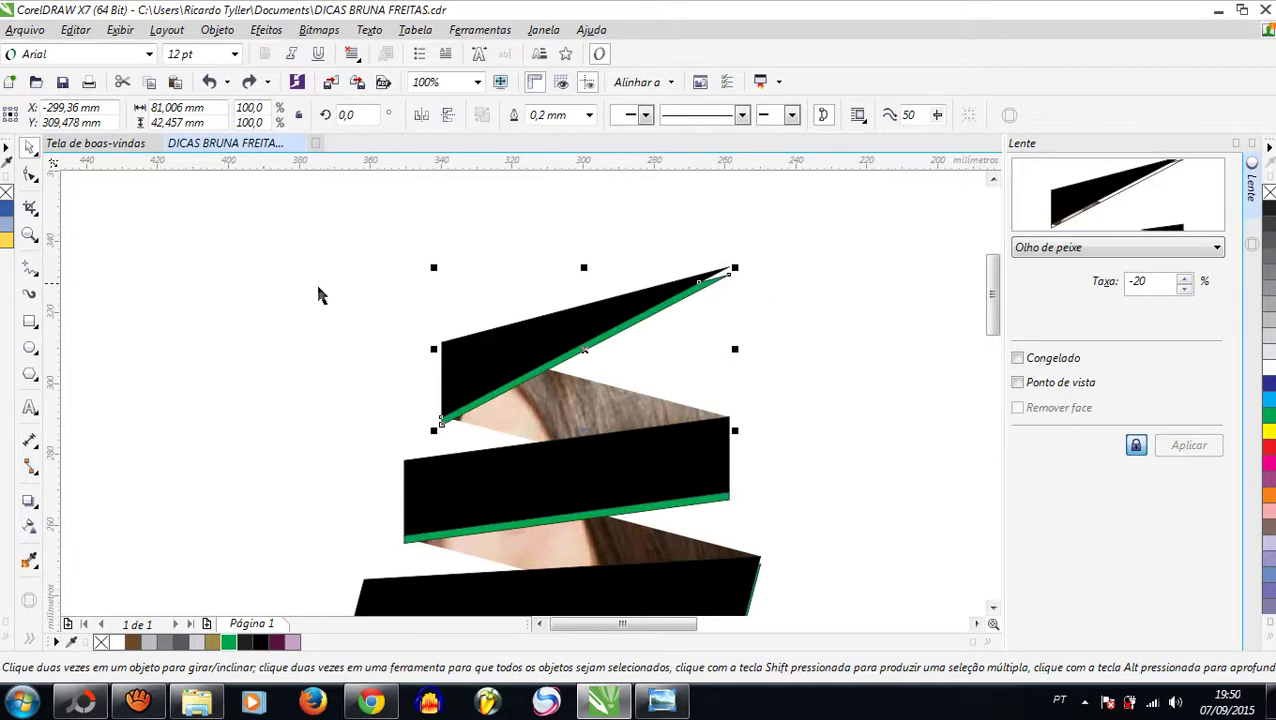
Trim the third strip's green copy with the black strip in front of it
scroll(316, 291, down, 2)
scroll(420, 400, up, 3)
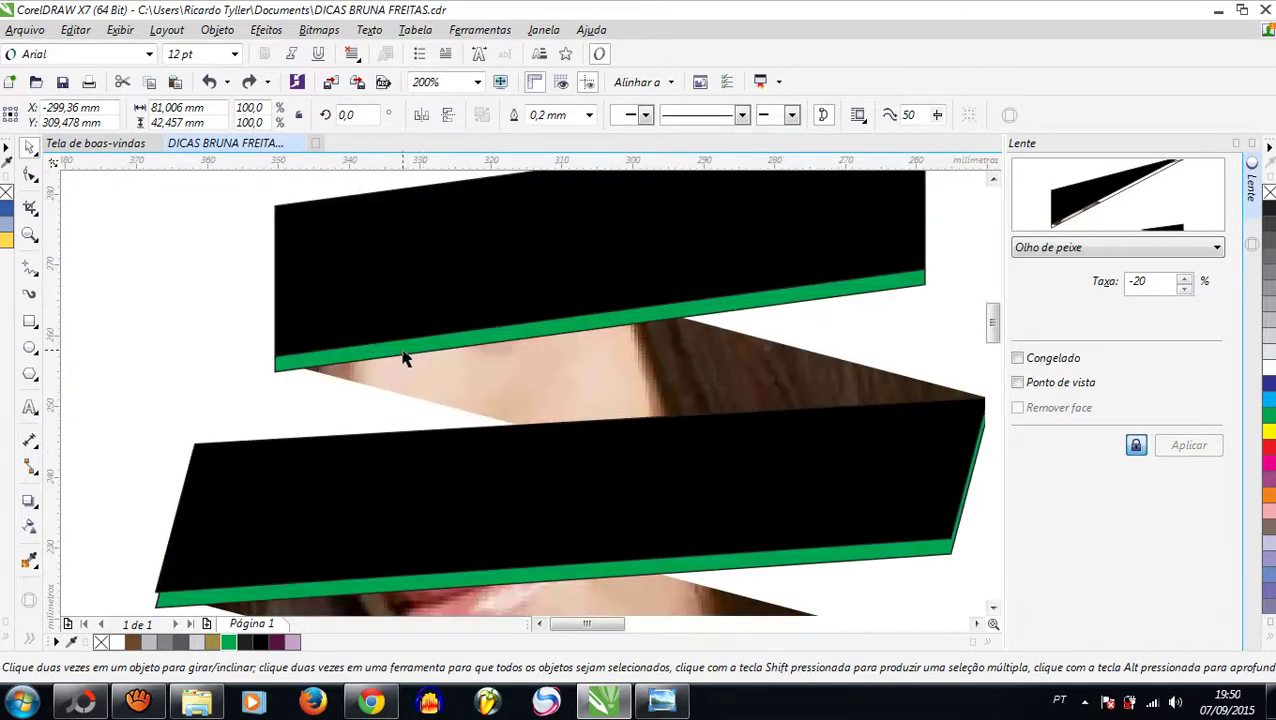
mouse_move(404, 358)
mouse_down()
mouse_move(404, 380)
mouse_move(394, 373)
mouse_up()
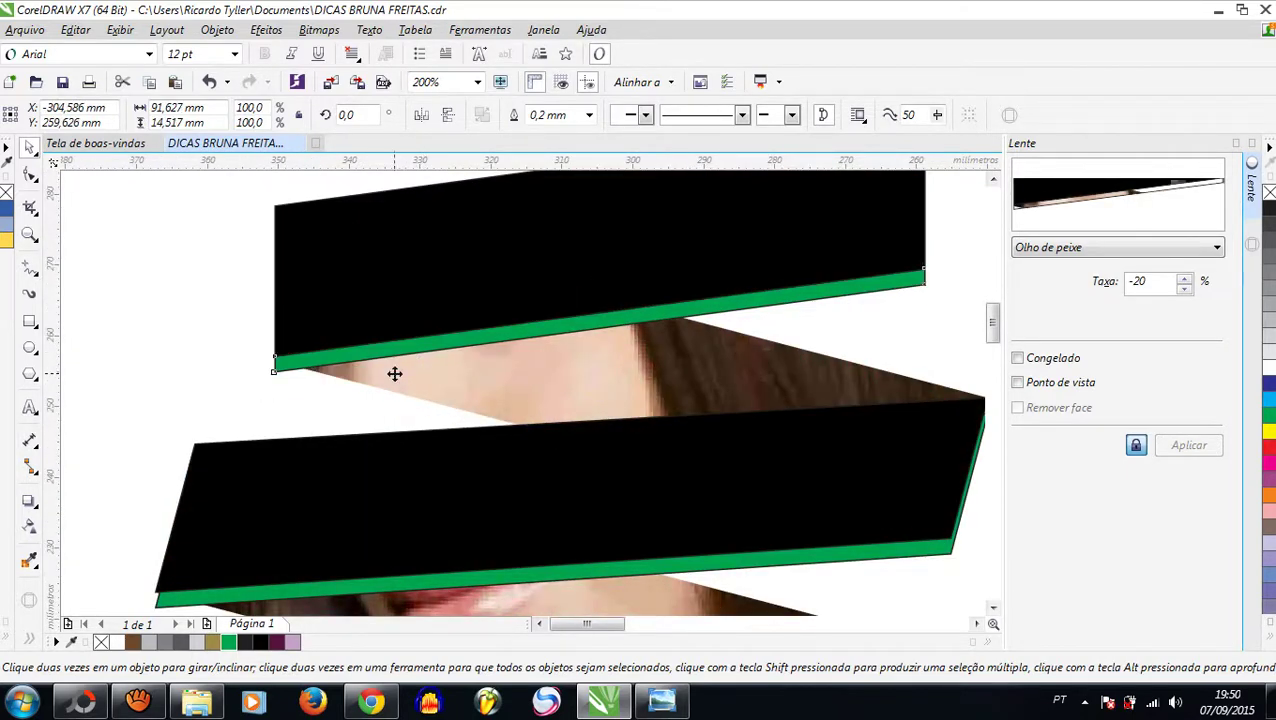
scroll(376, 413, down, 1)
click(368, 473)
shift+click(362, 489)
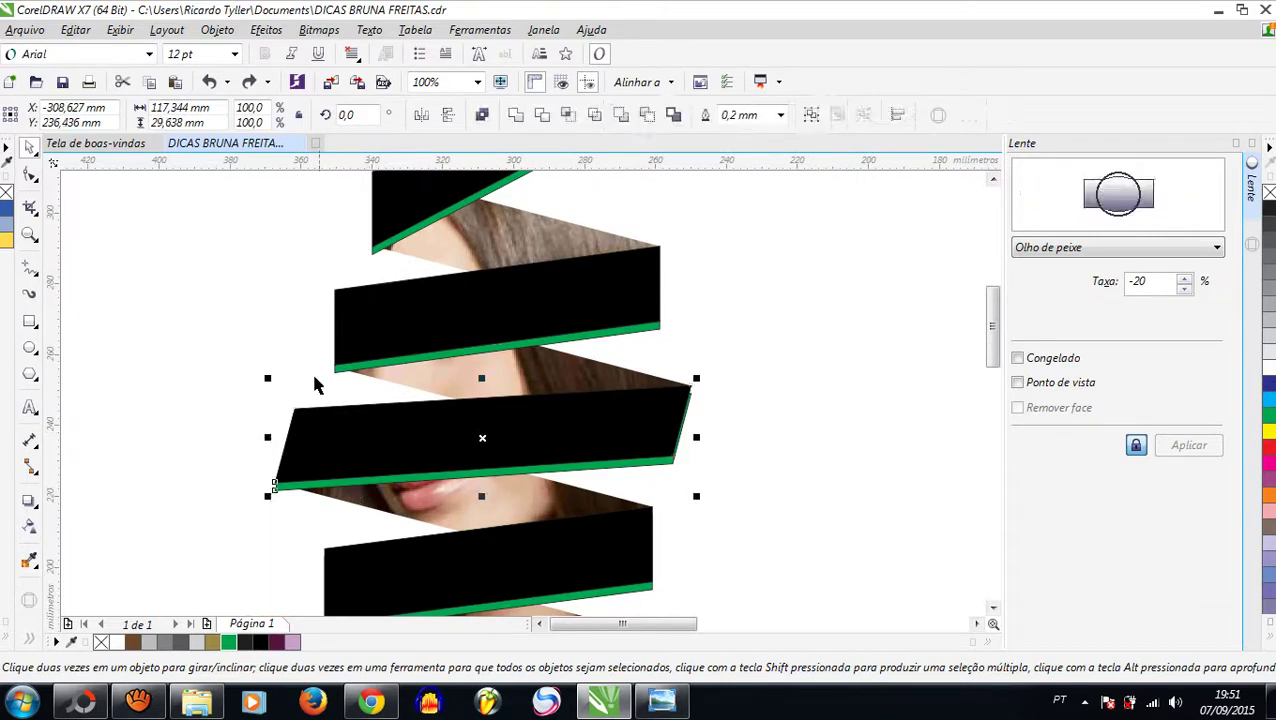
key(Escape)
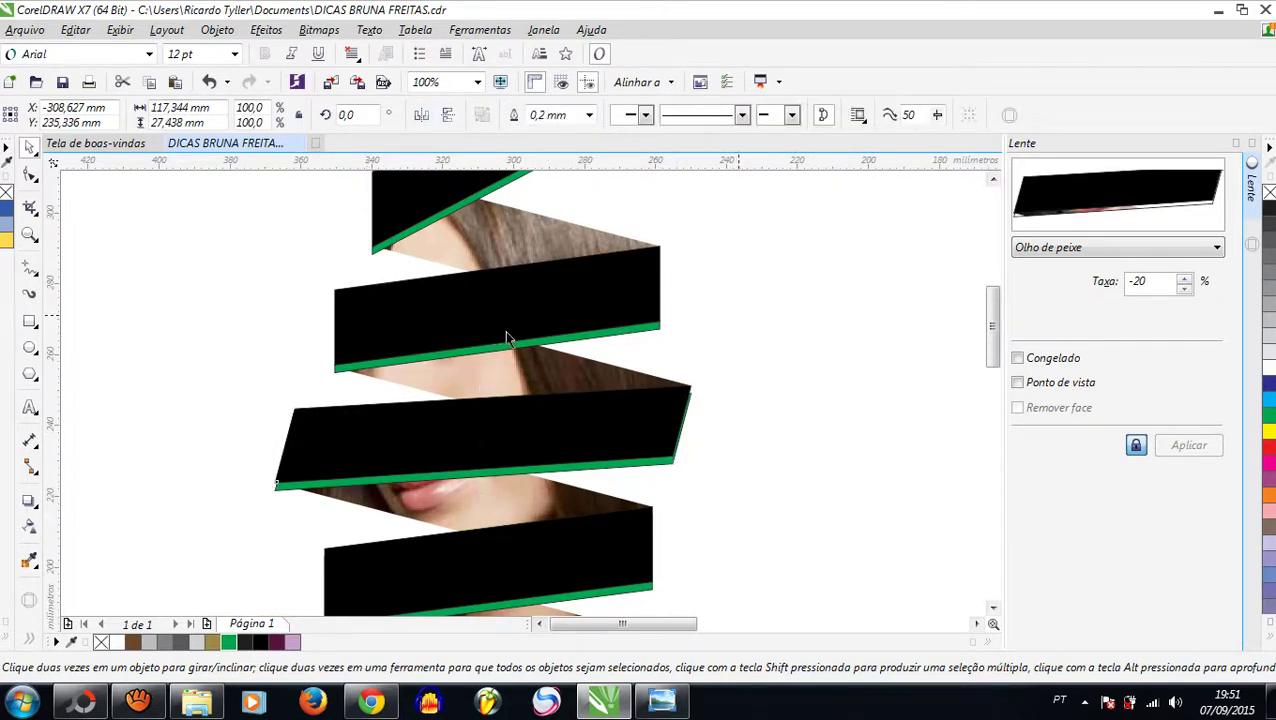
Trim the green copies beneath the fourth black strip and the bottom tip with the black shapes in front of them
scroll(485, 395, down, 2)
scroll(462, 450, up, 3)
click(557, 280)
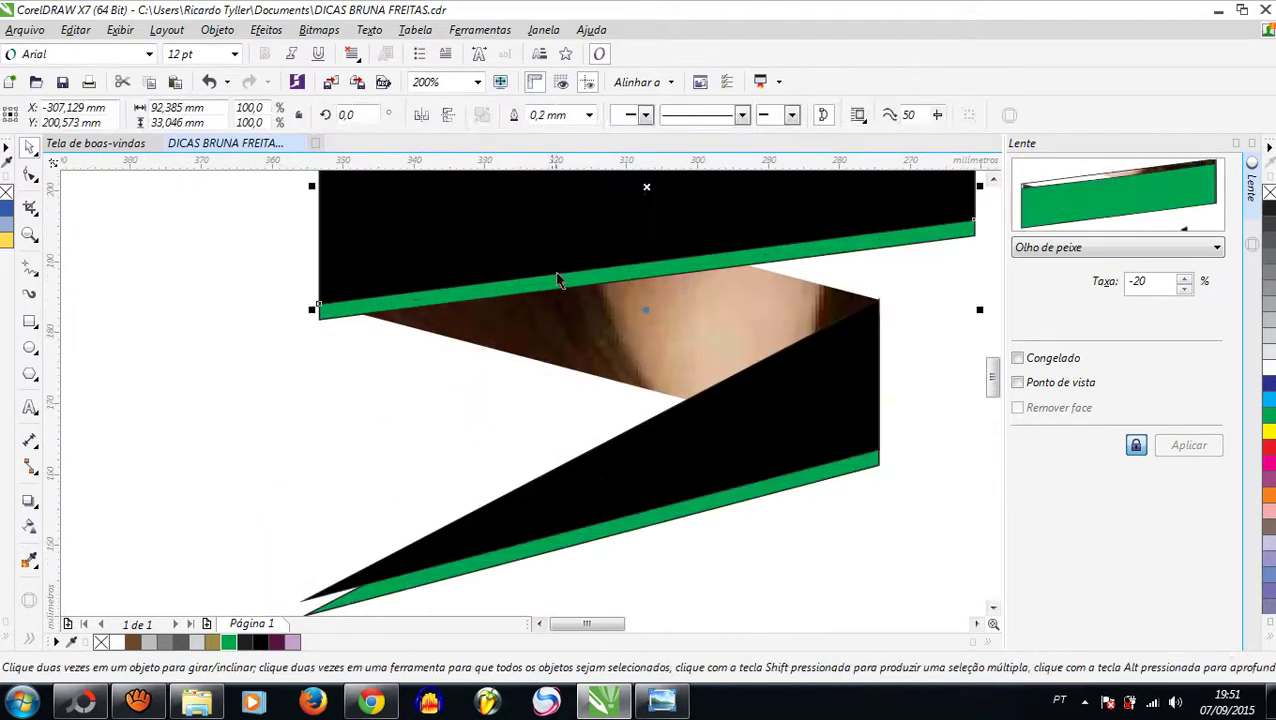
shift+click(557, 292)
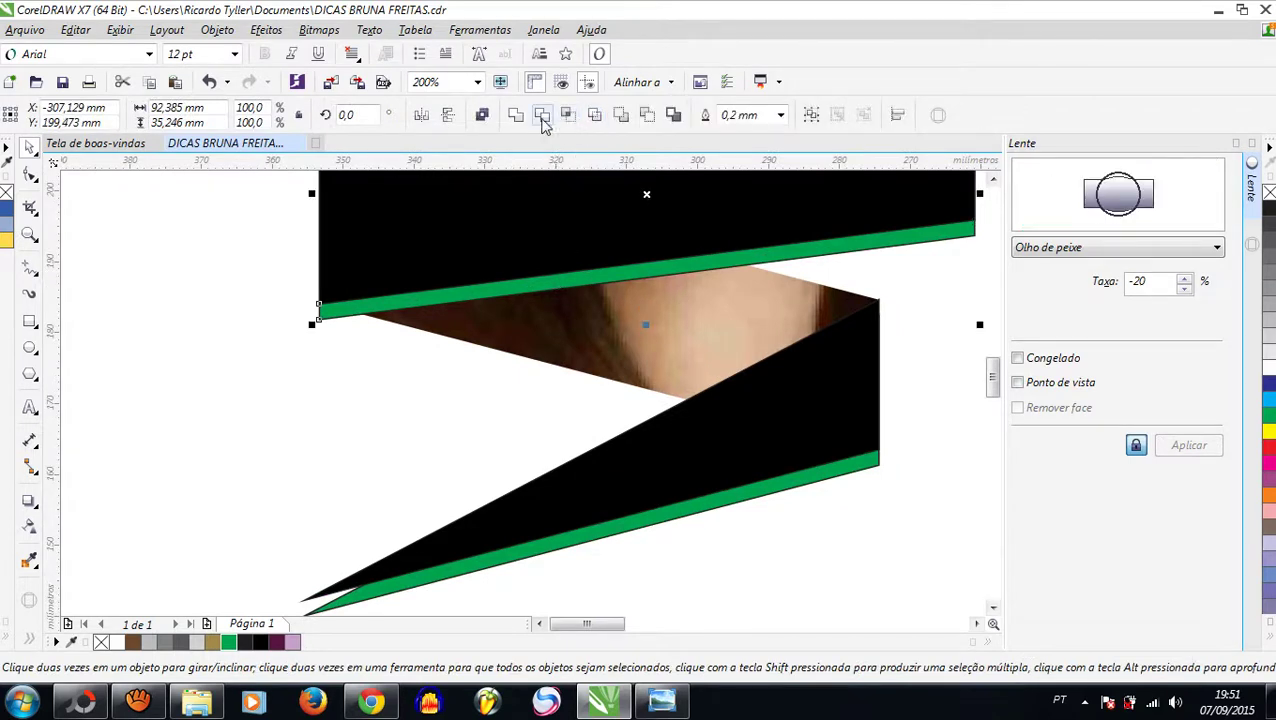
click(541, 115)
key(Escape)
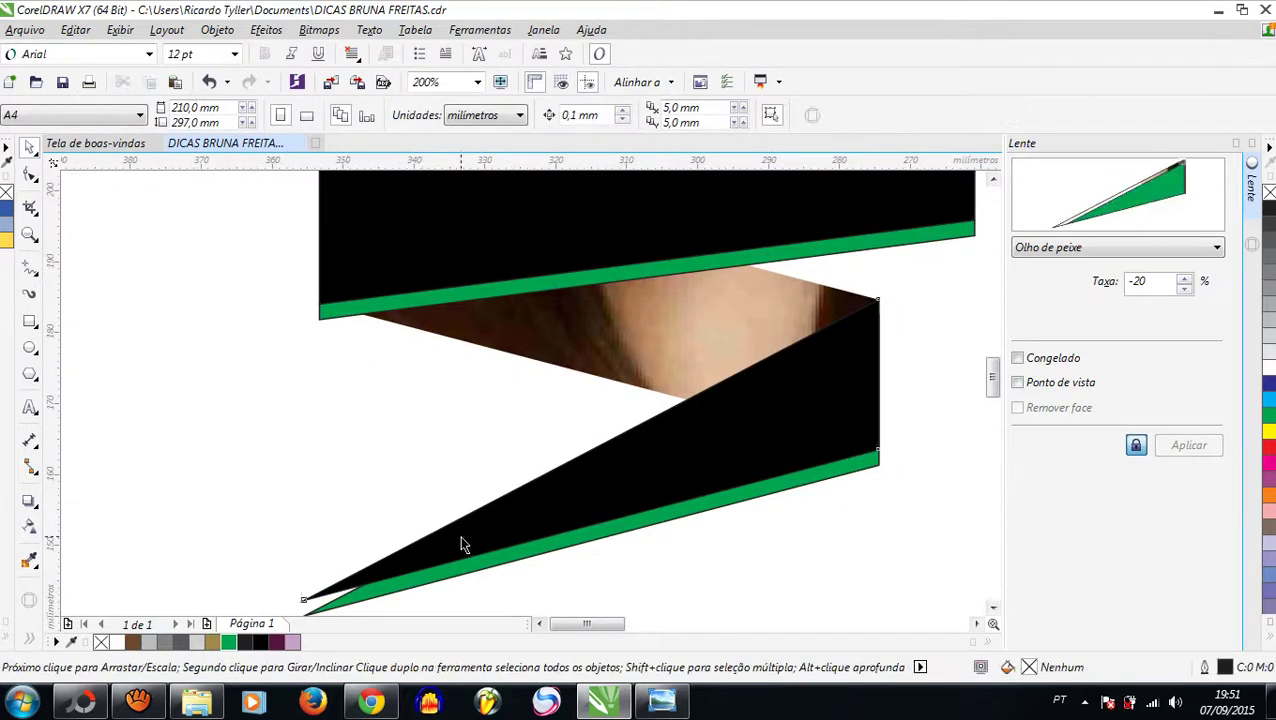
click(461, 552)
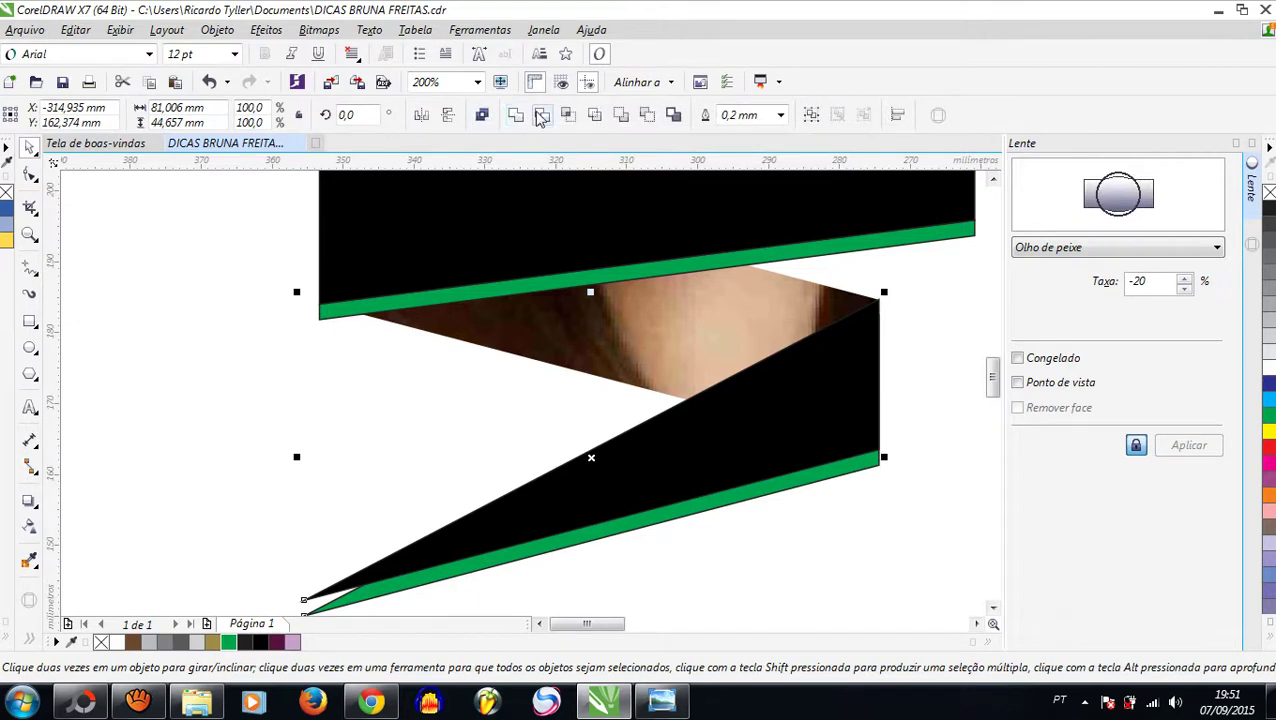
click(178, 286)
scroll(383, 445, down, 4)
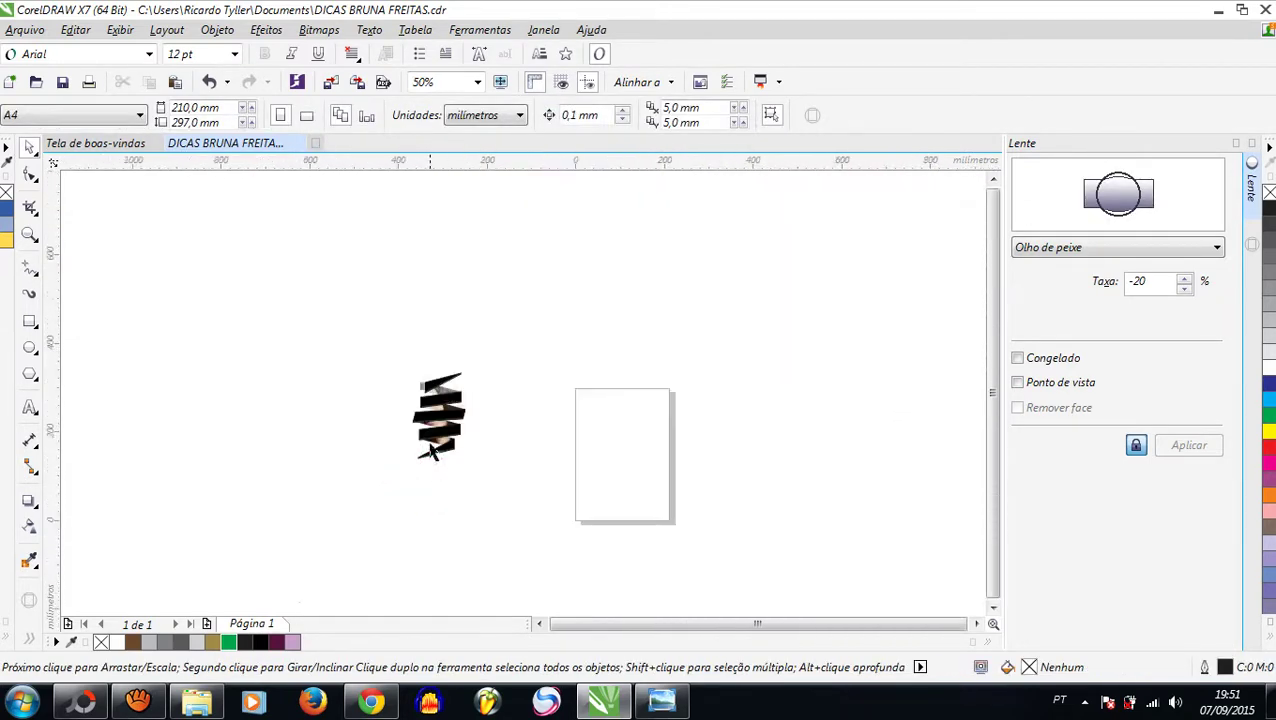
Recolor the green sliver under the top tip black and convert it to a 300 dpi CMYK bitmap with anti-aliasing and transparent background
scroll(430, 450, up, 2)
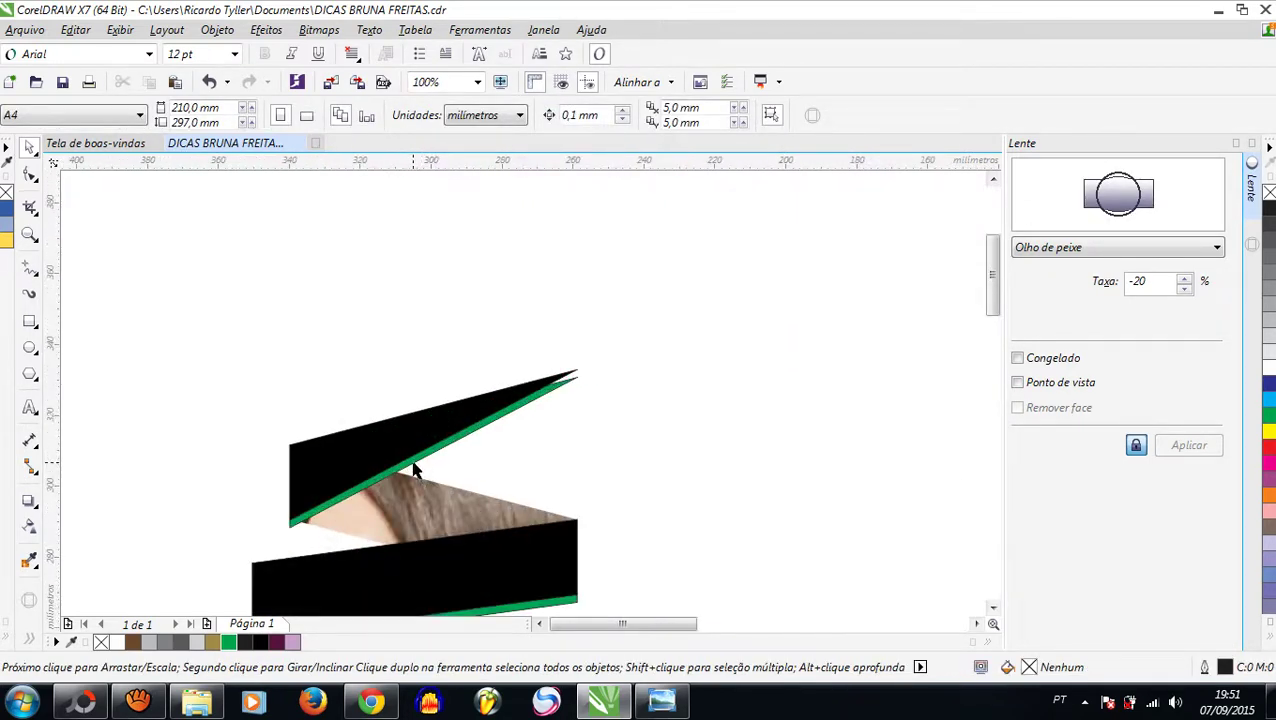
click(415, 470)
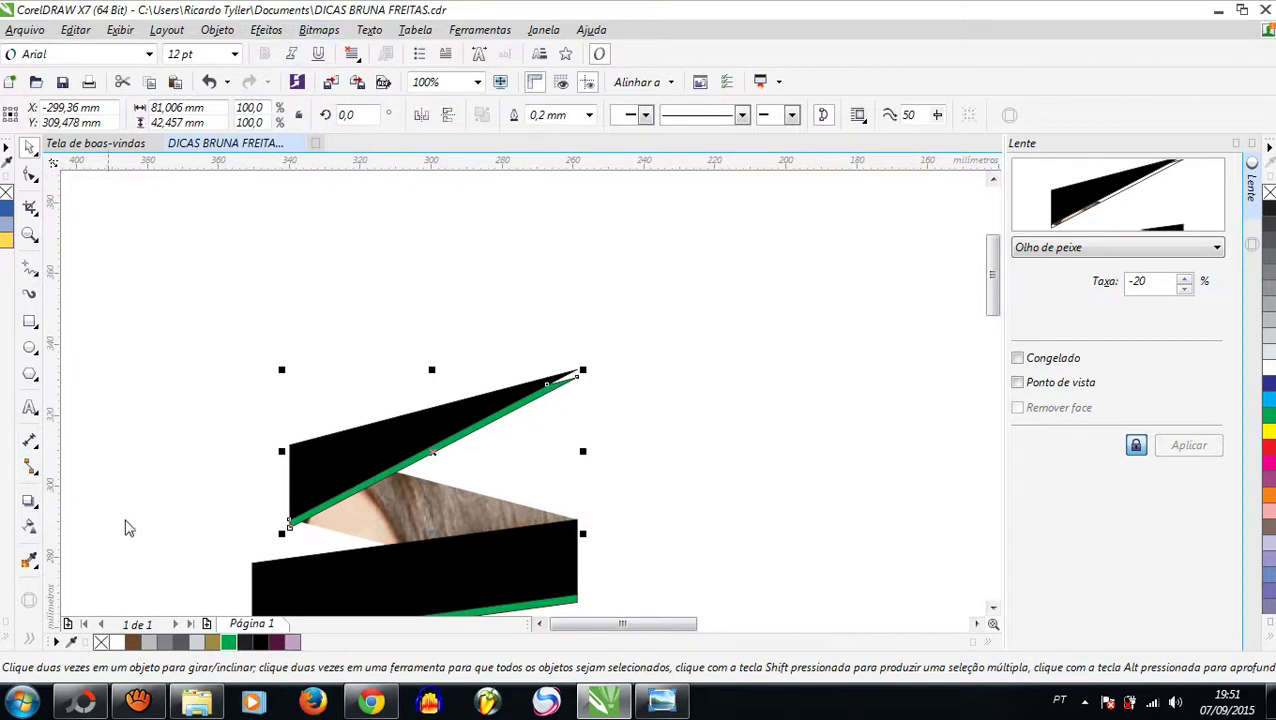
right_click(257, 641)
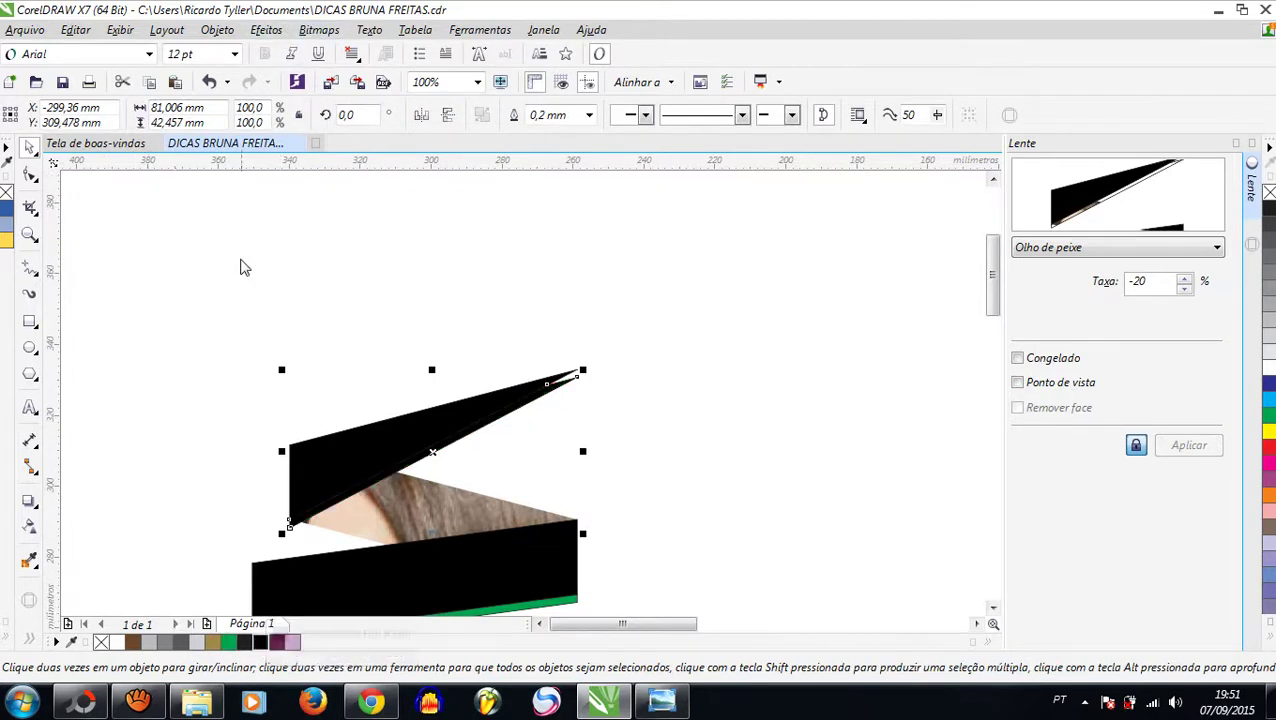
click(318, 30)
click(353, 50)
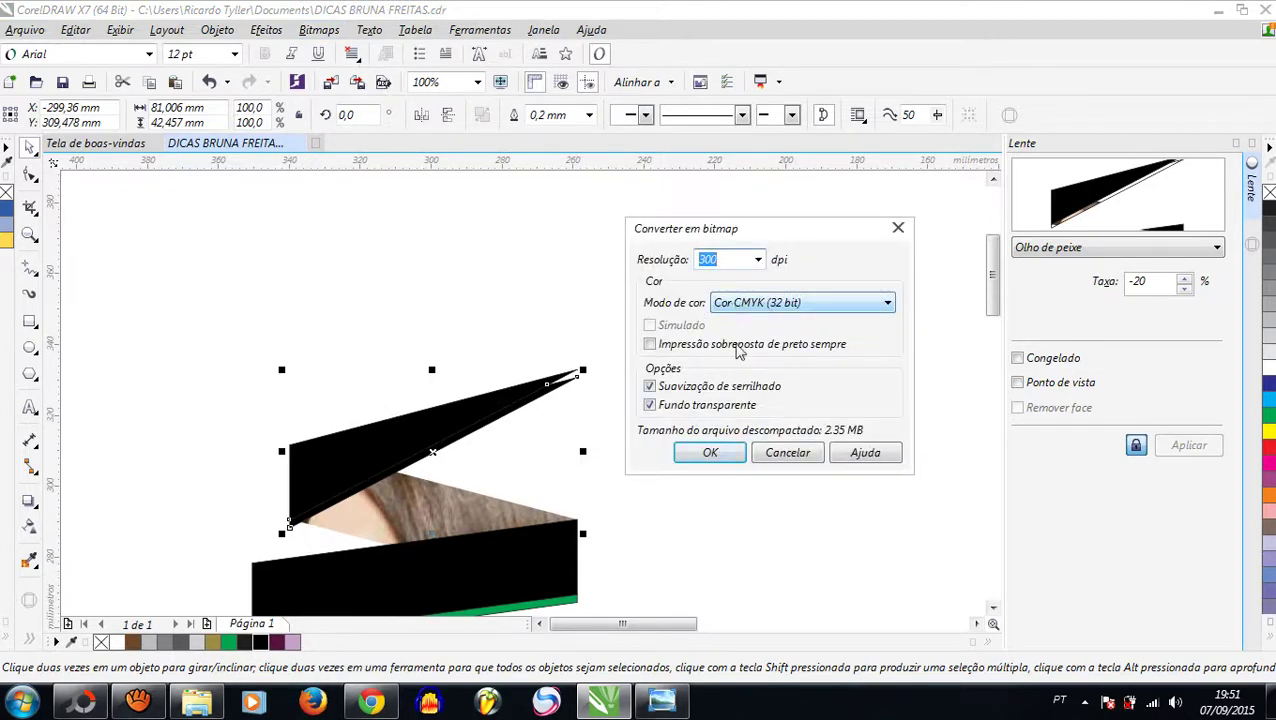
click(707, 456)
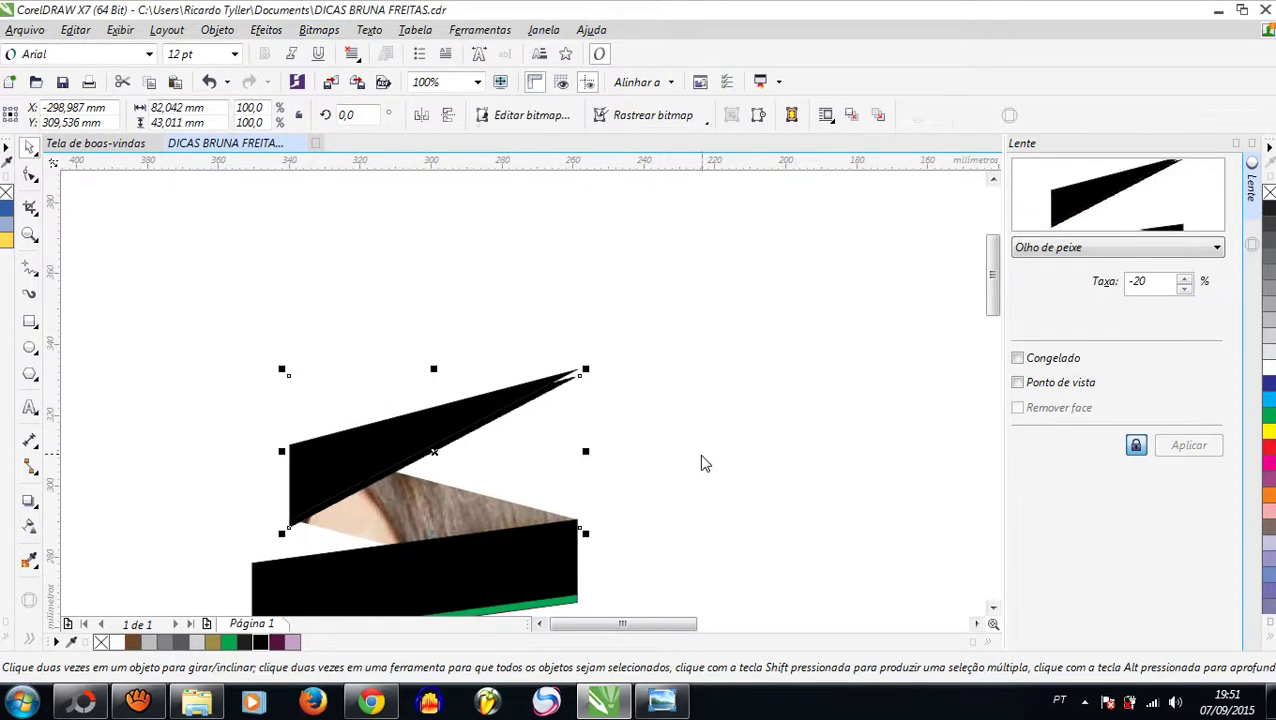
Apply a Gaussian blur with a 15-pixel radius to the sliver bitmap under the top tip
click(318, 30)
mouse_move(370, 438)
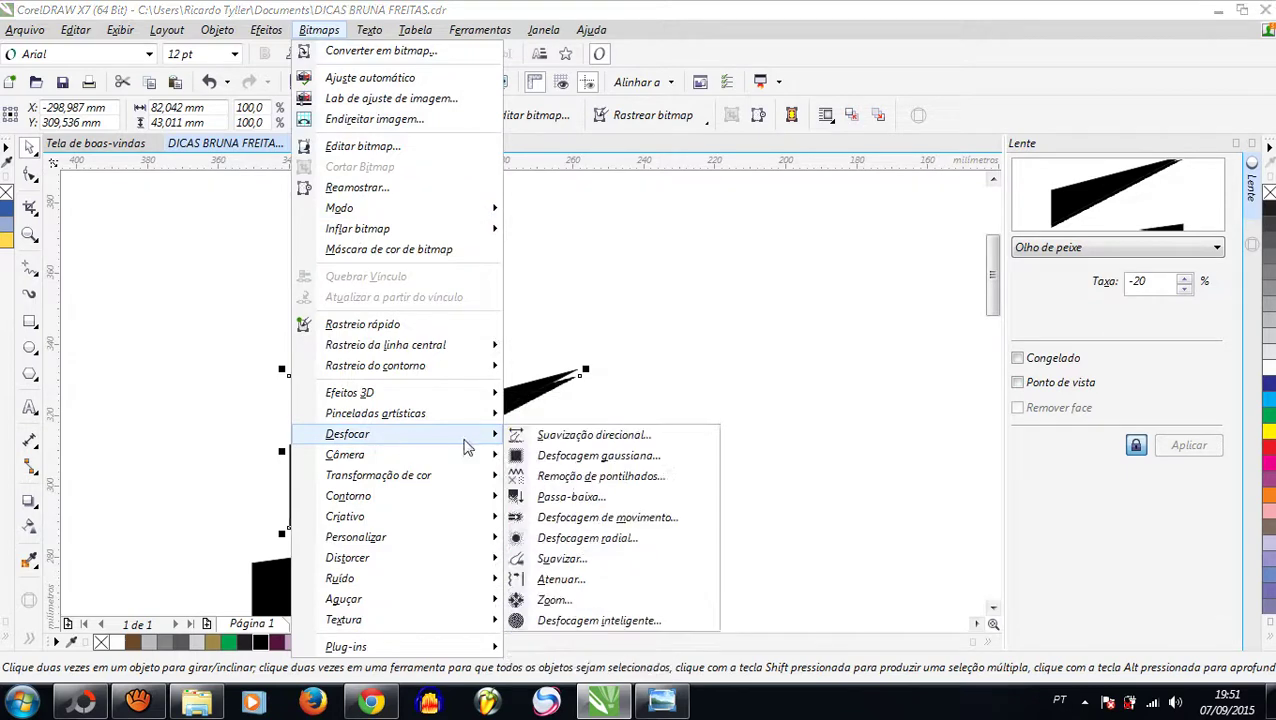
click(604, 458)
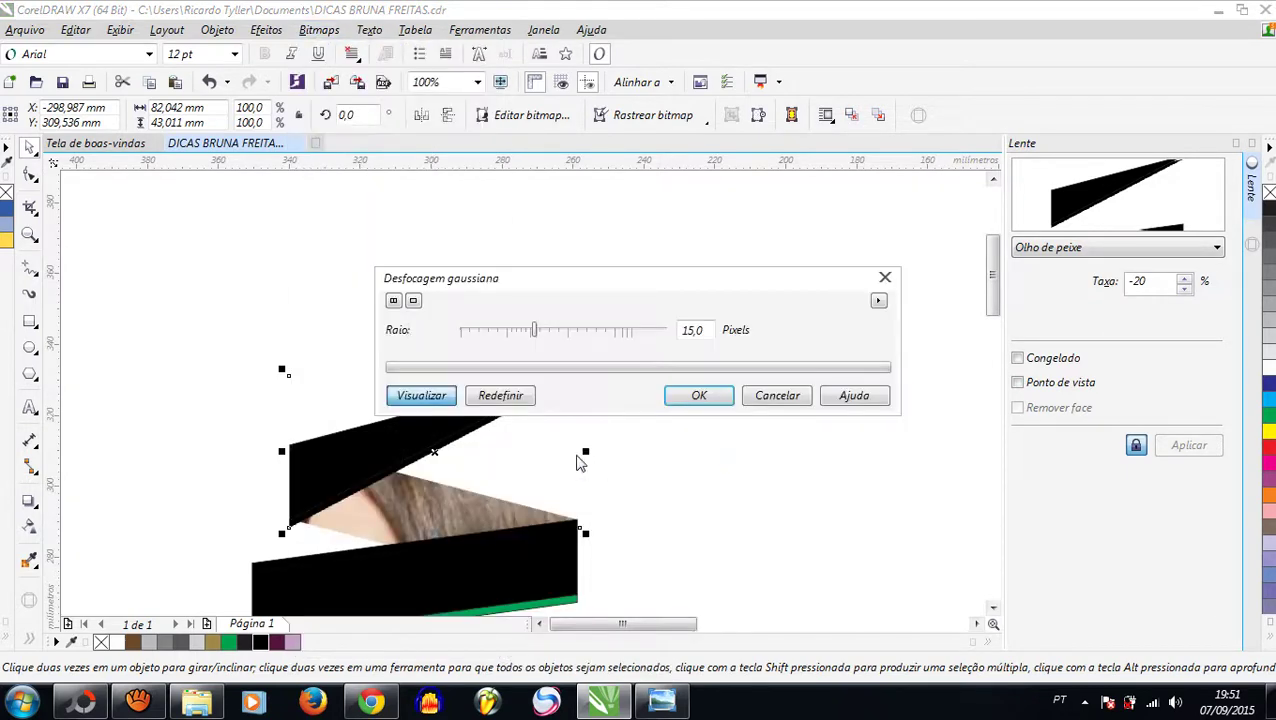
drag(573, 277, 750, 193)
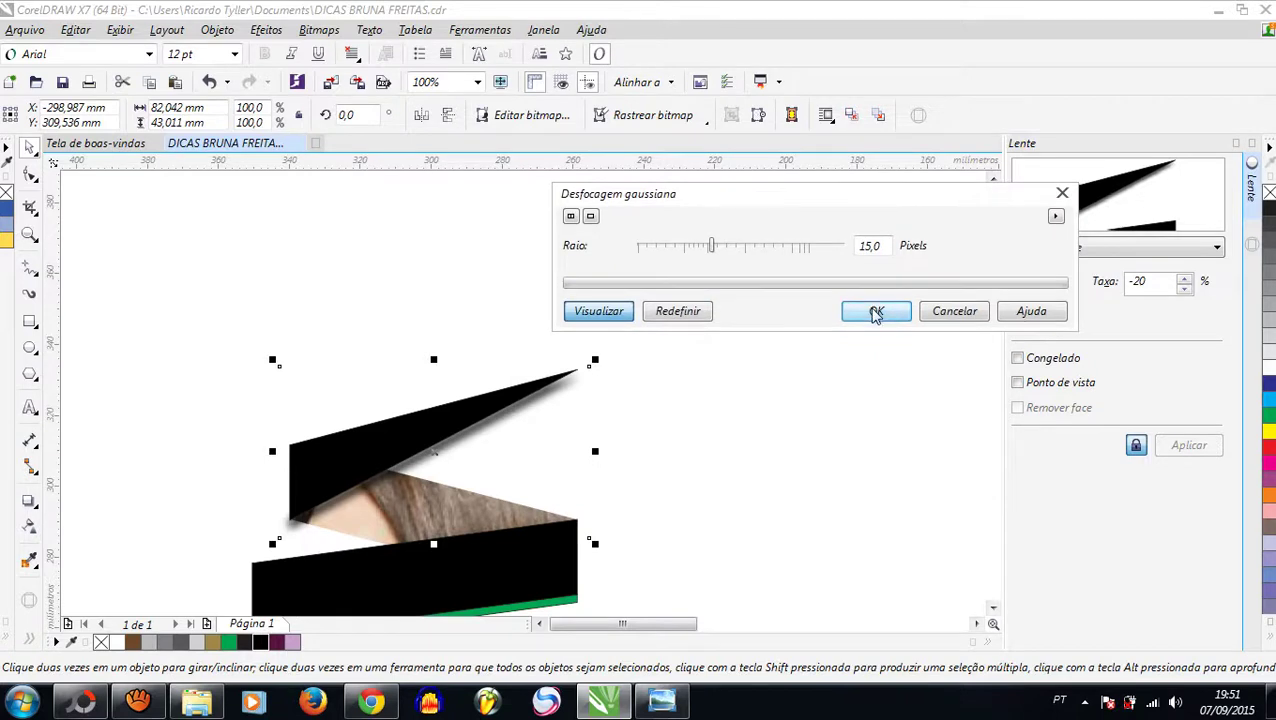
click(876, 312)
scroll(605, 367, up, 2)
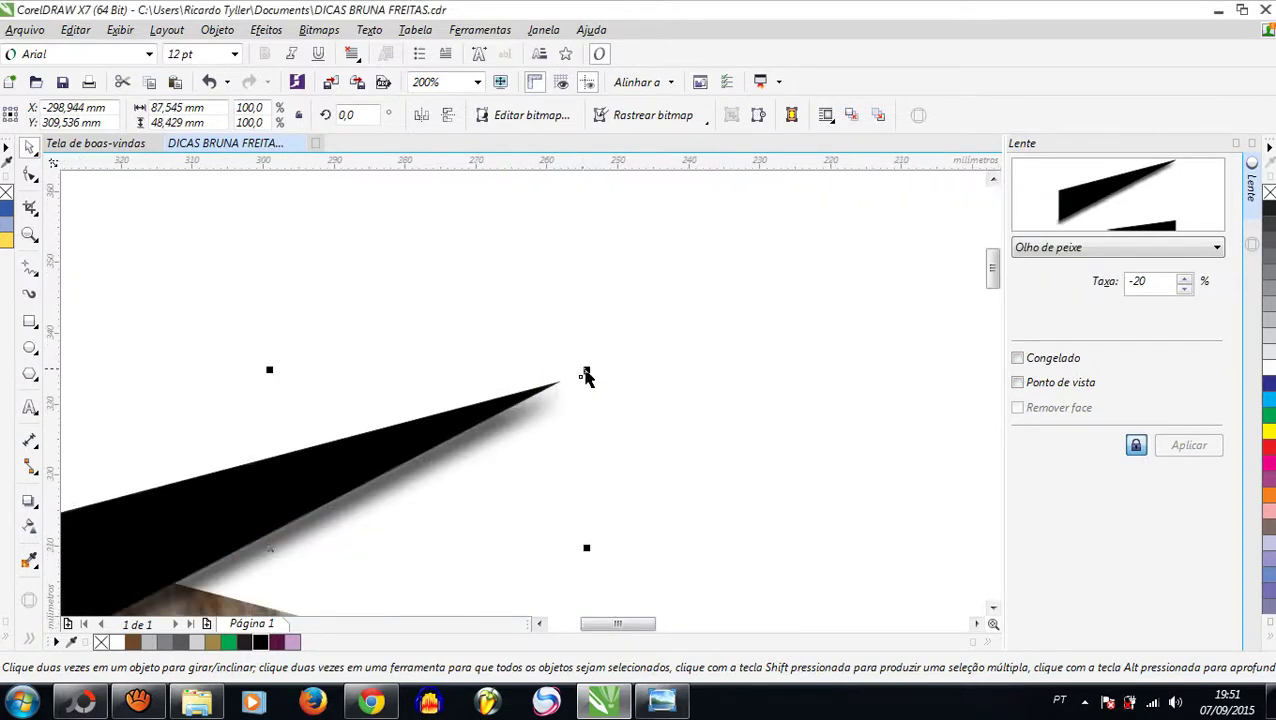
scroll(482, 350, down, 2)
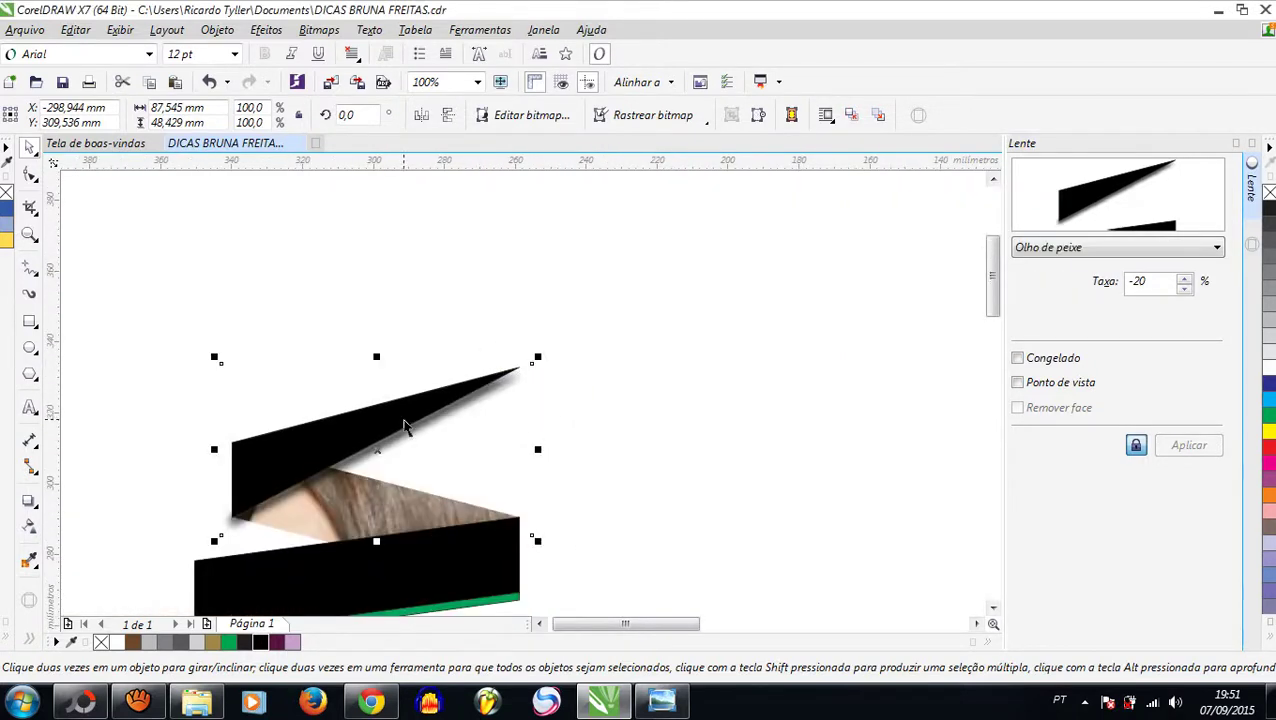
Align the blurred bitmap's lower-left boundary node with the tip's left edge and add a node beside it on the lower edge
click(31, 175)
scroll(253, 533, up, 2)
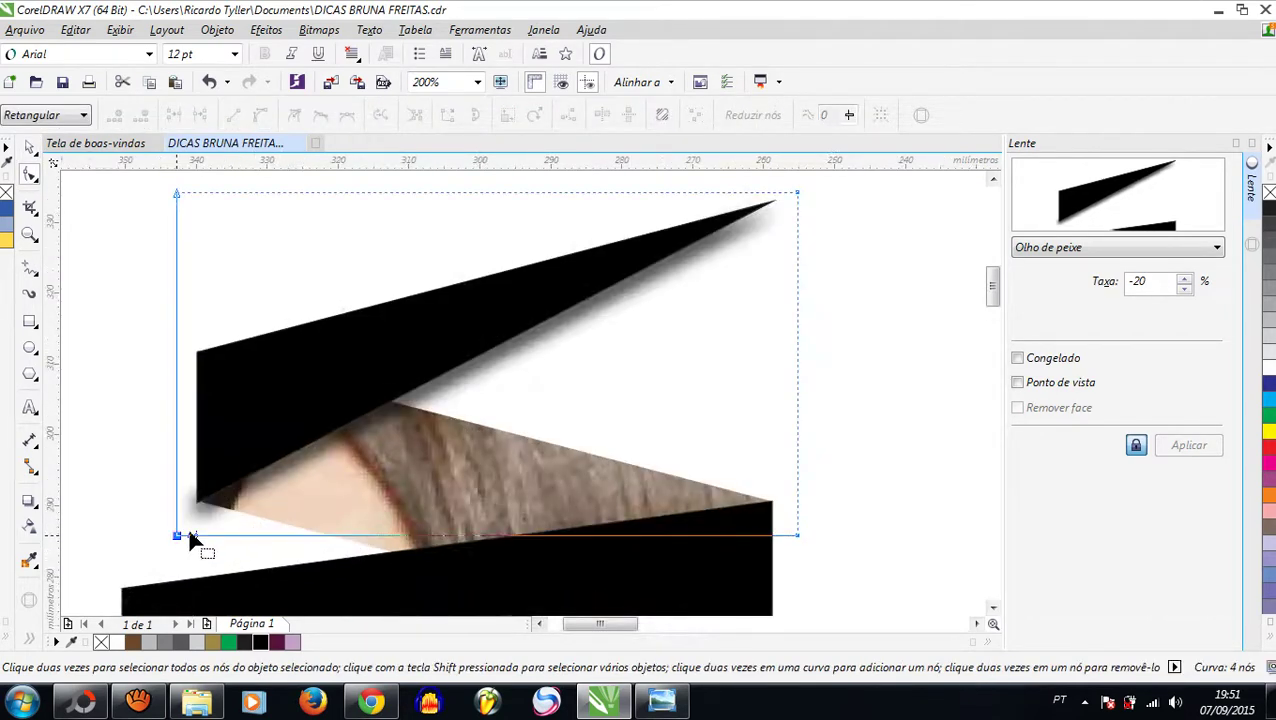
drag(203, 537, 201, 536)
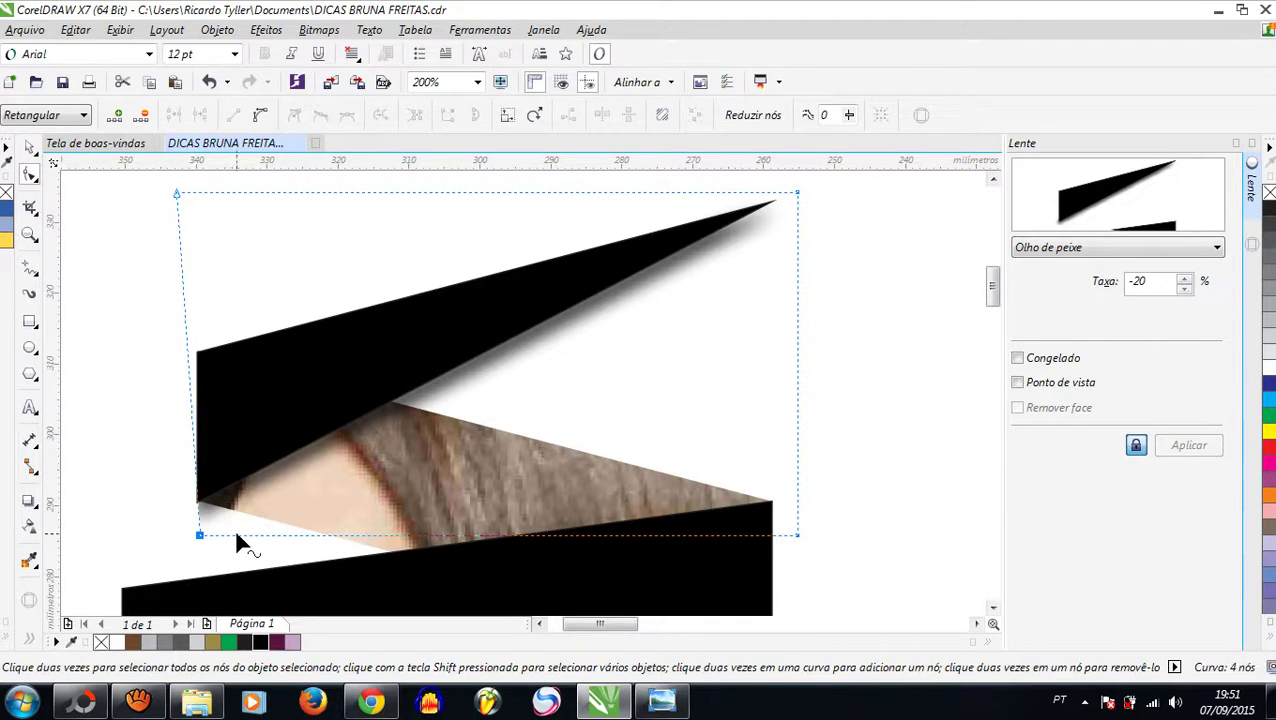
double_click(237, 535)
click(200, 537)
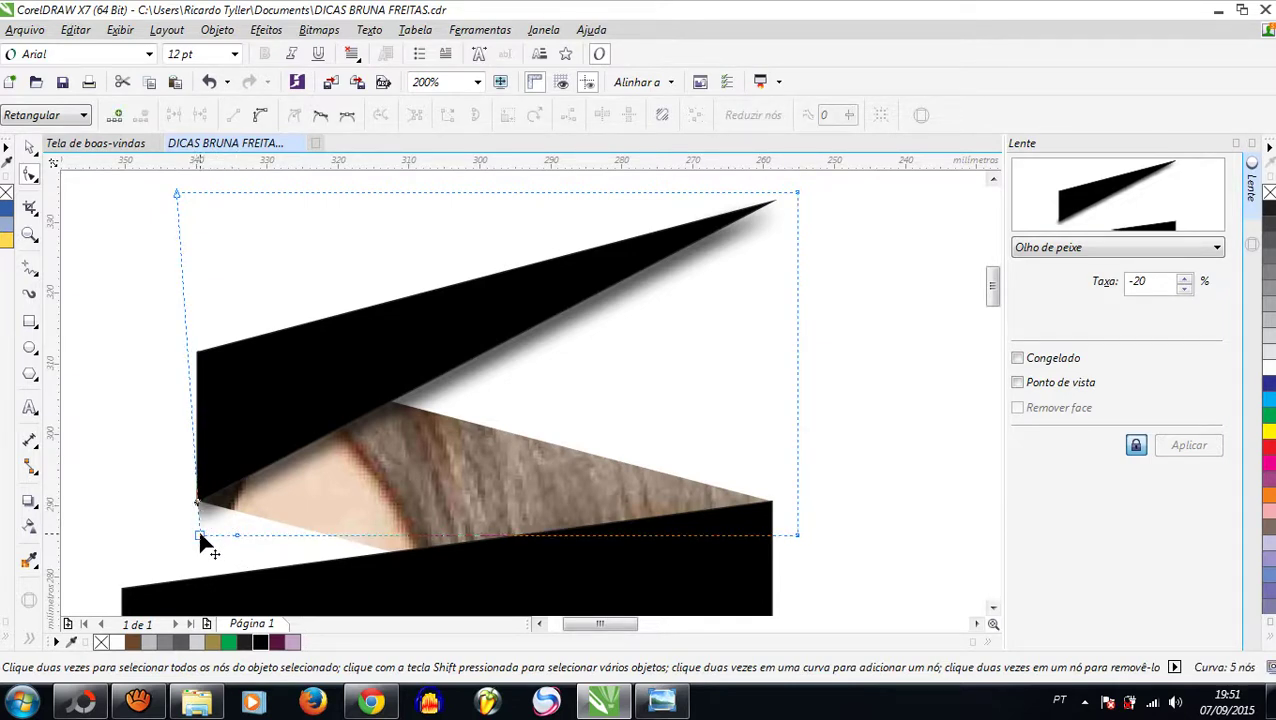
double_click(199, 536)
key(ctrl+z)
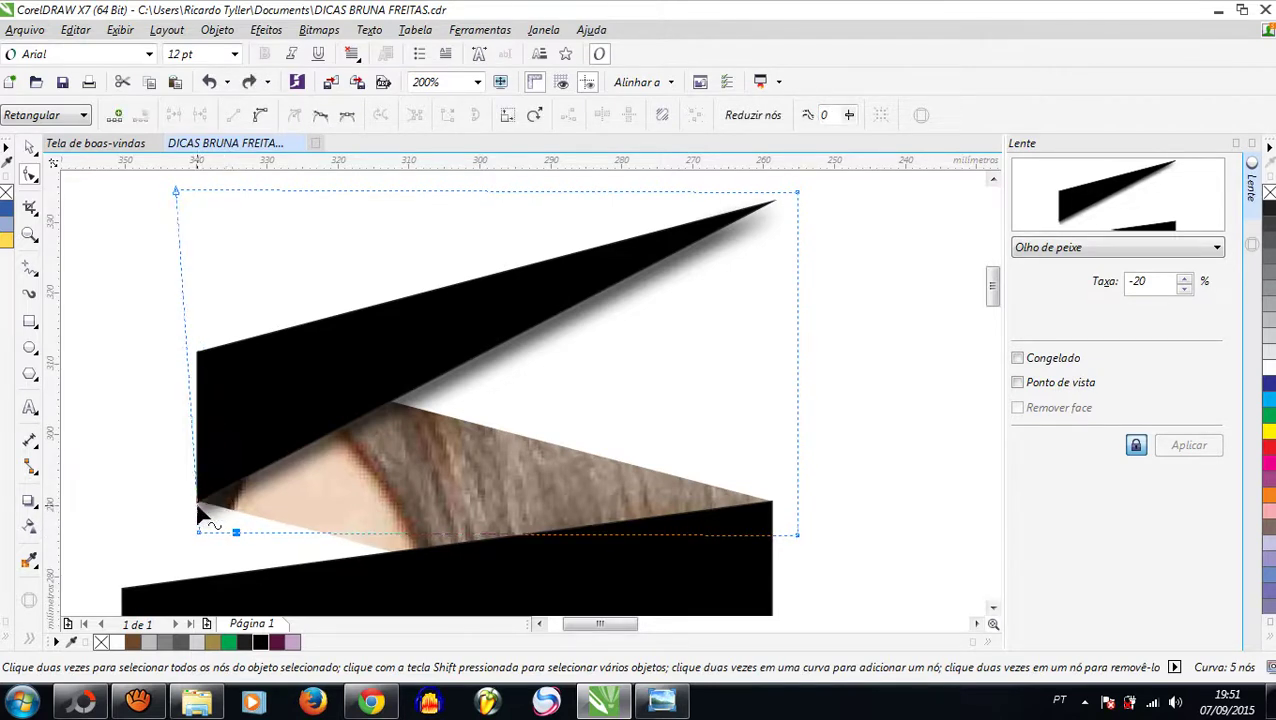
Add another boundary node on the photo strip's lower edge and snap the corner node to where the top tip meets the photo
drag(205, 528, 224, 523)
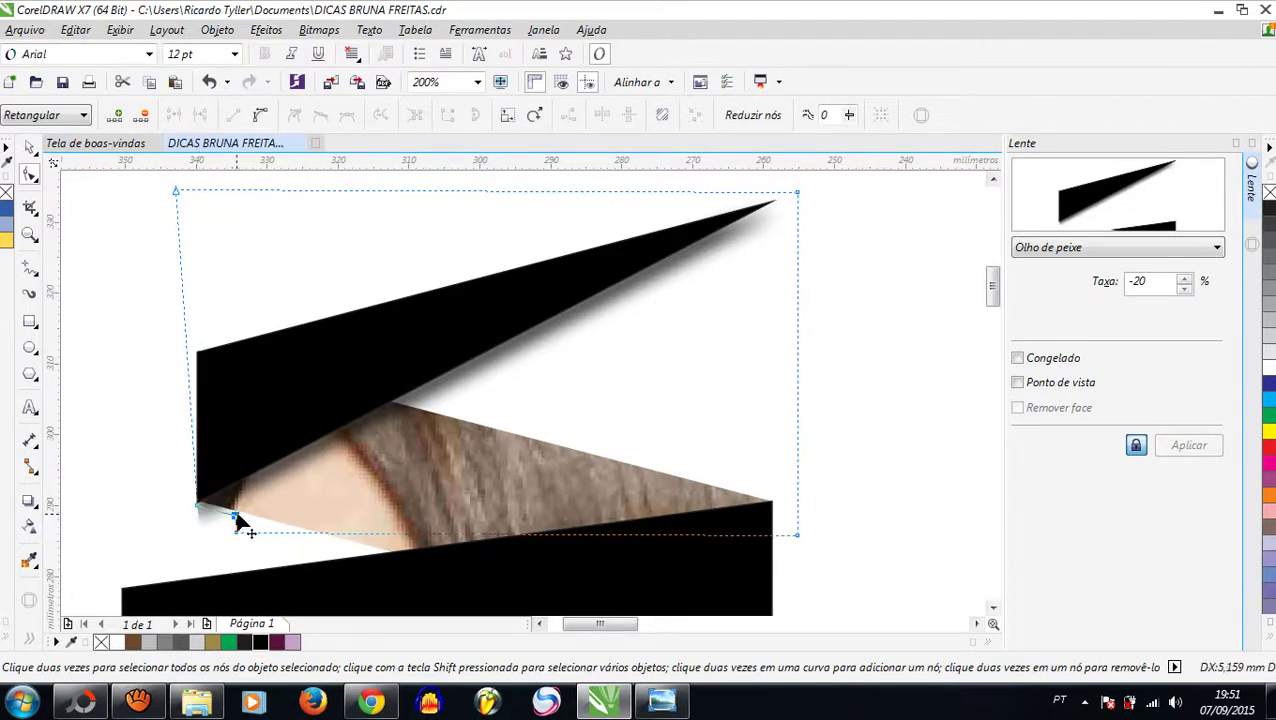
double_click(225, 514)
scroll(222, 512, up, 3)
scroll(213, 515, up, 3)
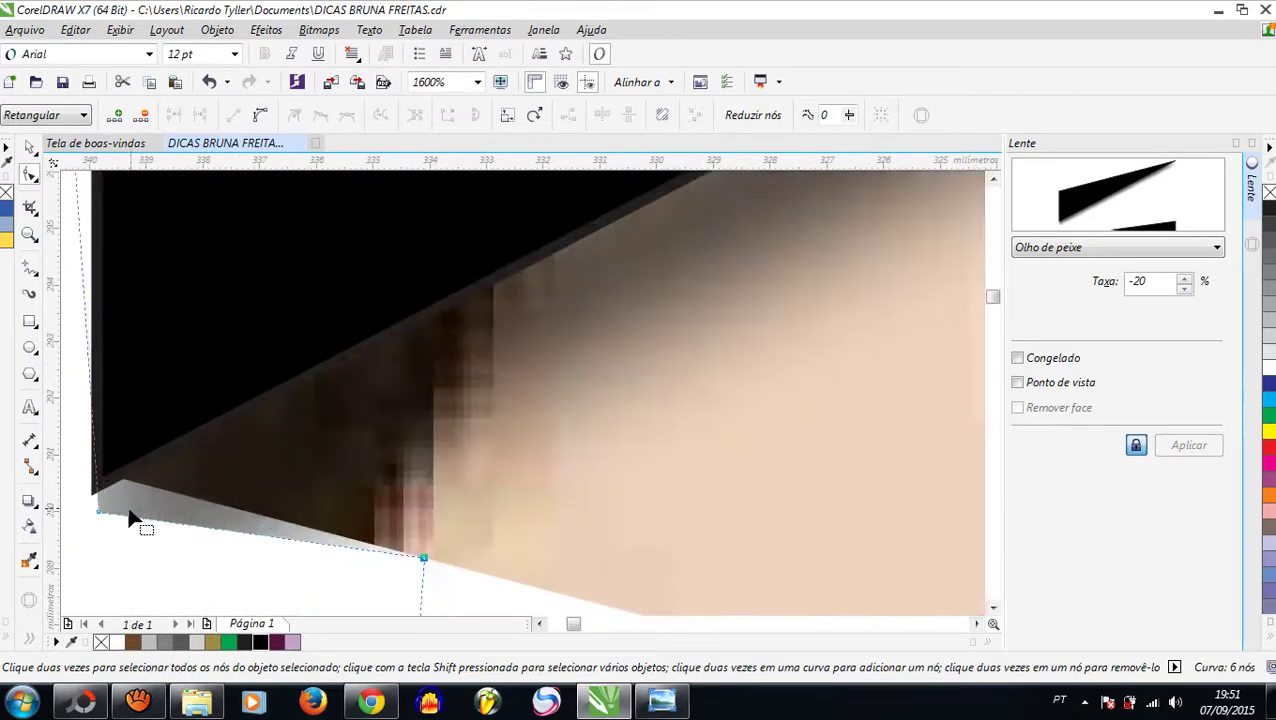
drag(97, 506, 113, 484)
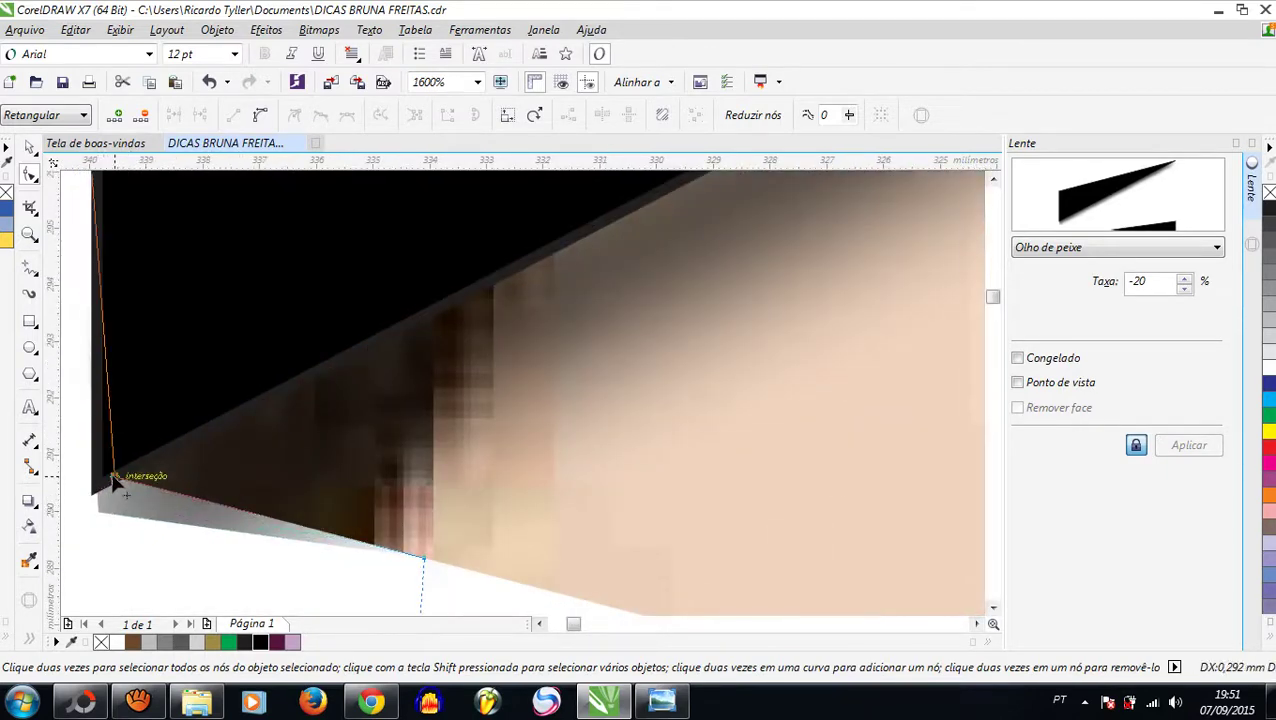
scroll(115, 484, down, 2)
scroll(125, 485, down, 2)
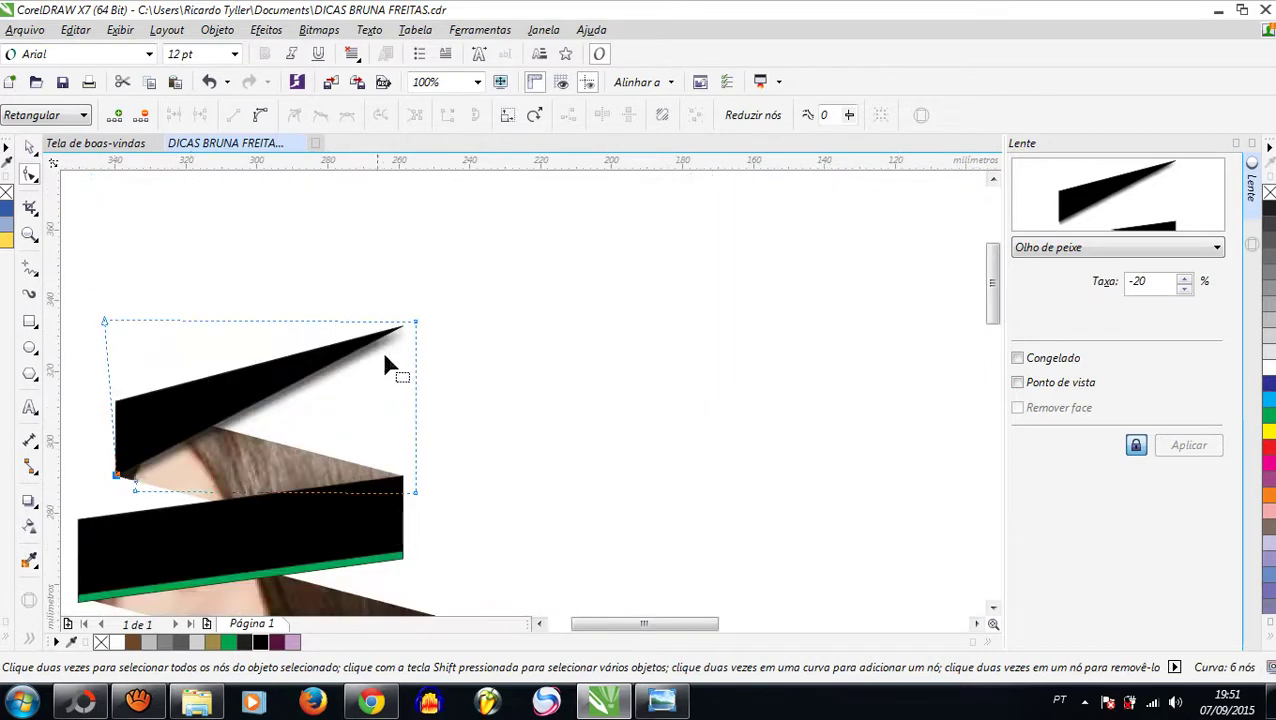
scroll(390, 355, up, 1)
scroll(408, 324, down, 1)
Recolor the green sliver beneath the second black strip black
click(29, 147)
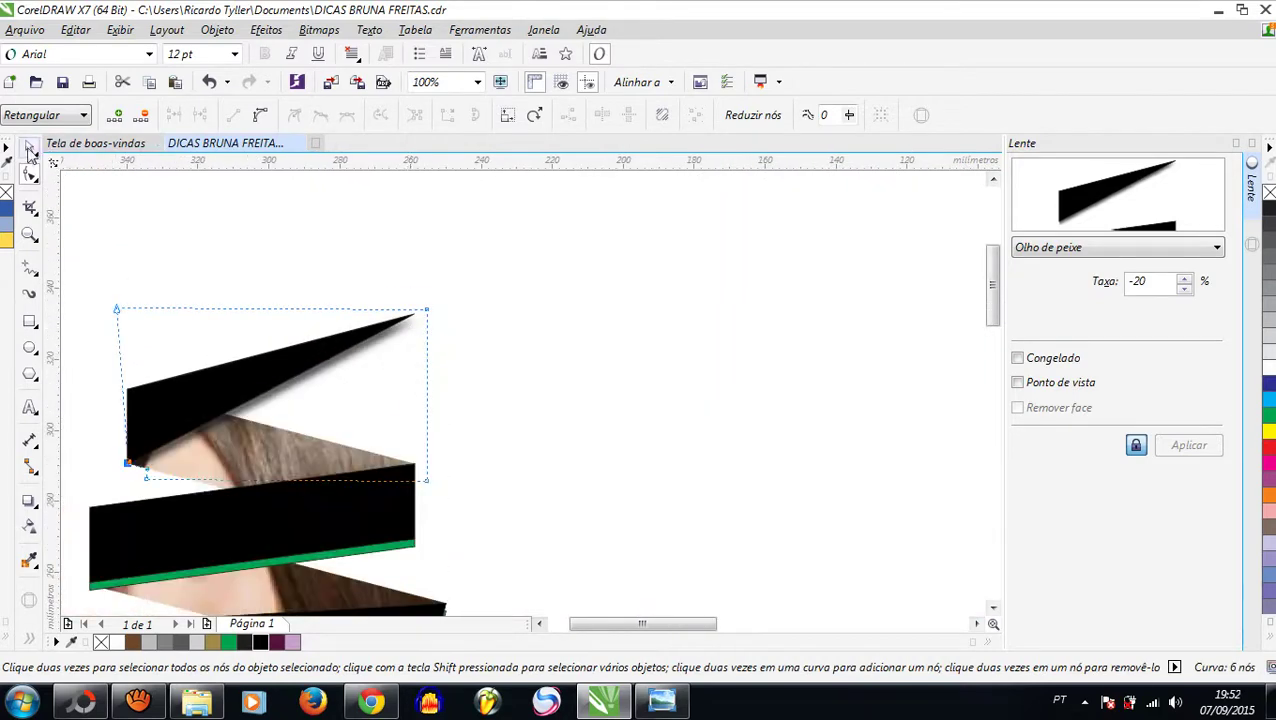
scroll(505, 348, down, 1)
scroll(377, 431, up, 1)
click(377, 492)
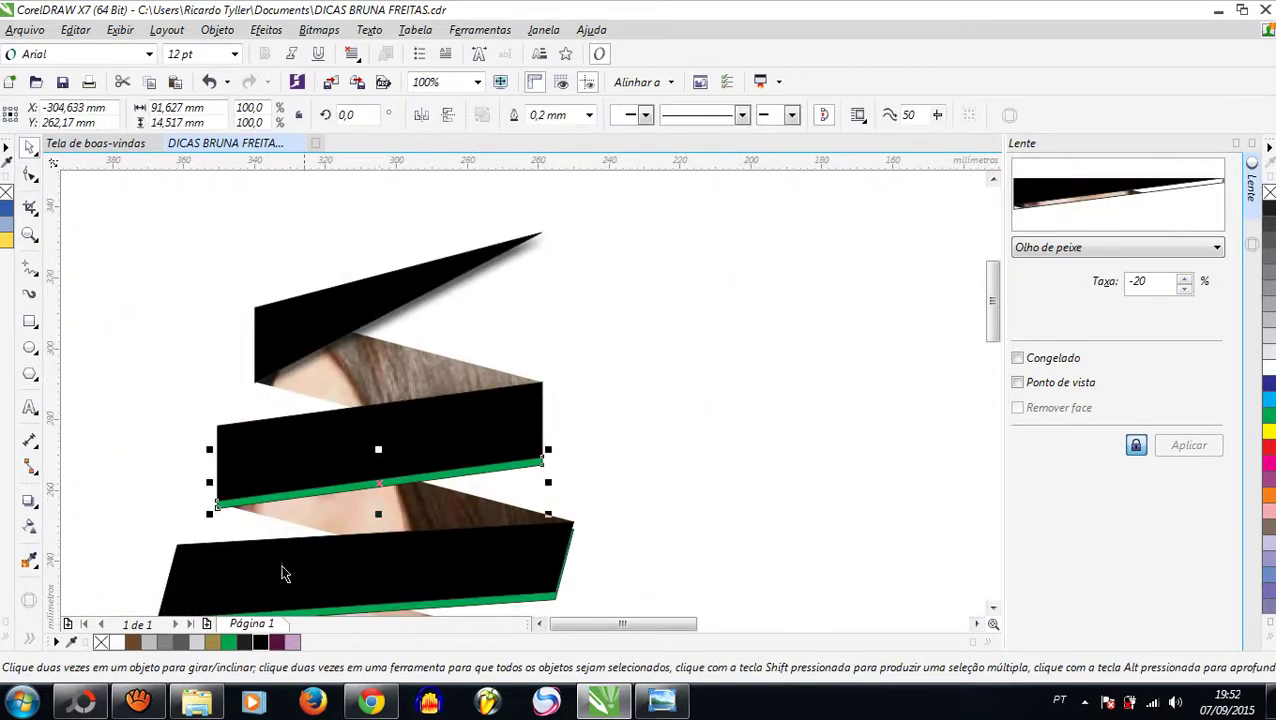
right_click(263, 638)
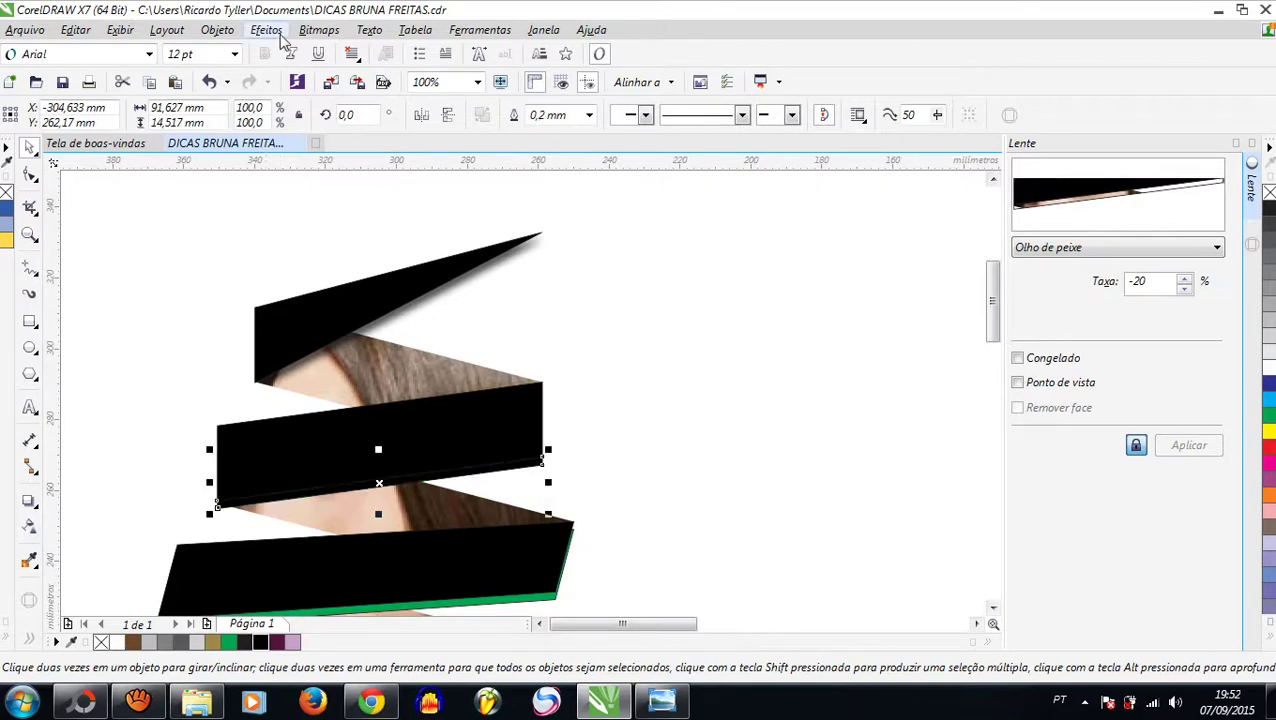
Convert the black sliver beneath the second strip to a 300 dpi CMYK bitmap with transparent background and apply a 15-pixel Gaussian blur
click(312, 32)
click(370, 51)
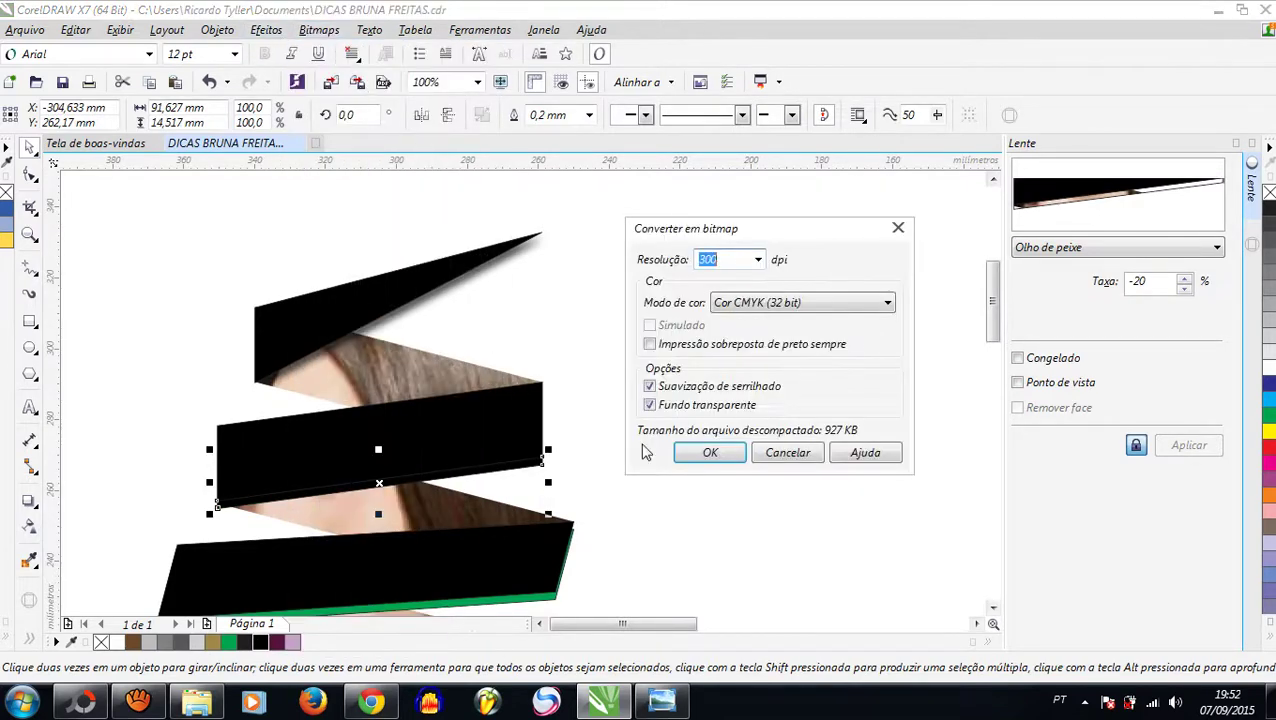
click(710, 458)
click(319, 30)
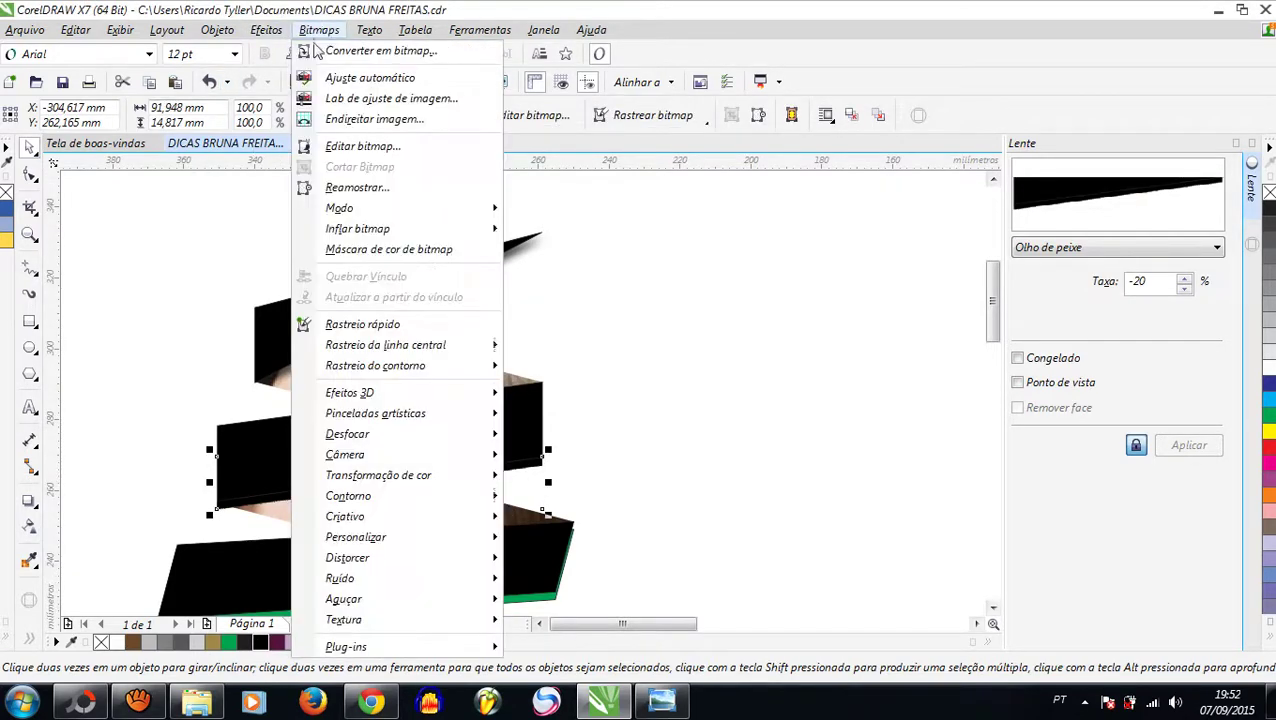
mouse_move(450, 441)
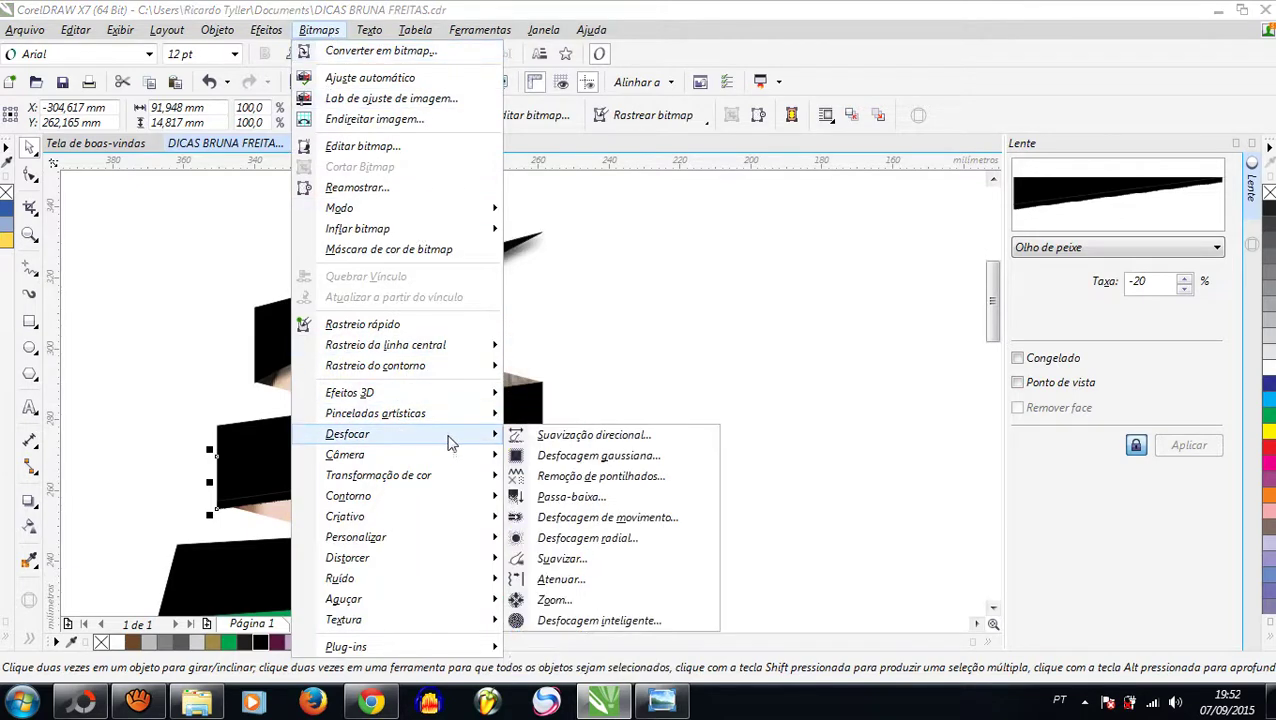
click(598, 456)
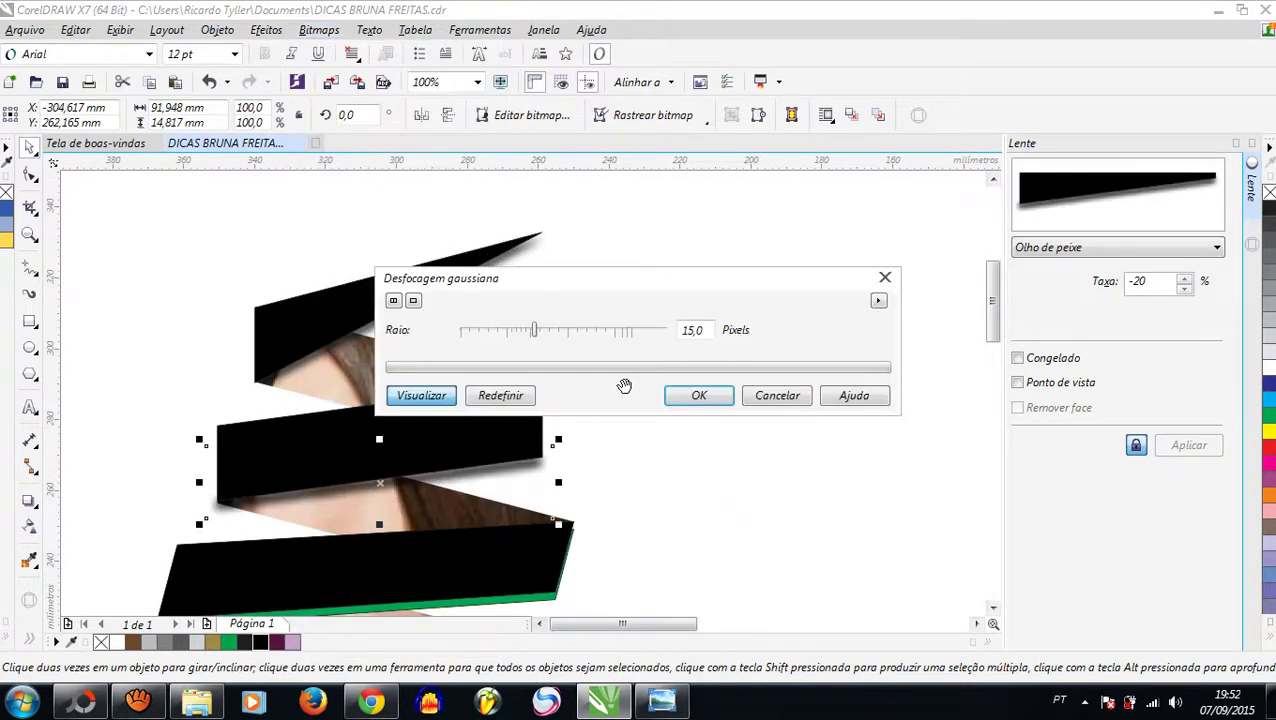
click(686, 397)
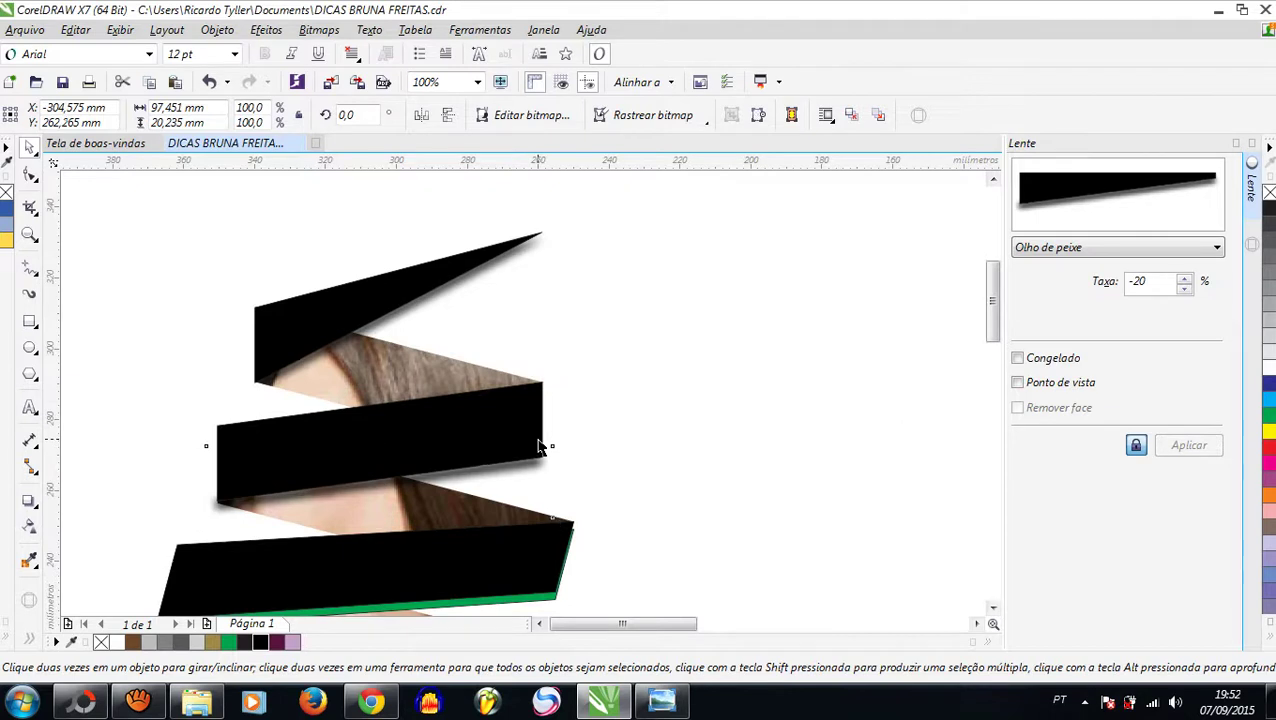
Reshape the blurred bitmap's left boundary to meet the second strip's lower-left corner, with an added node on the photo strip's lower edge
click(38, 186)
click(85, 175)
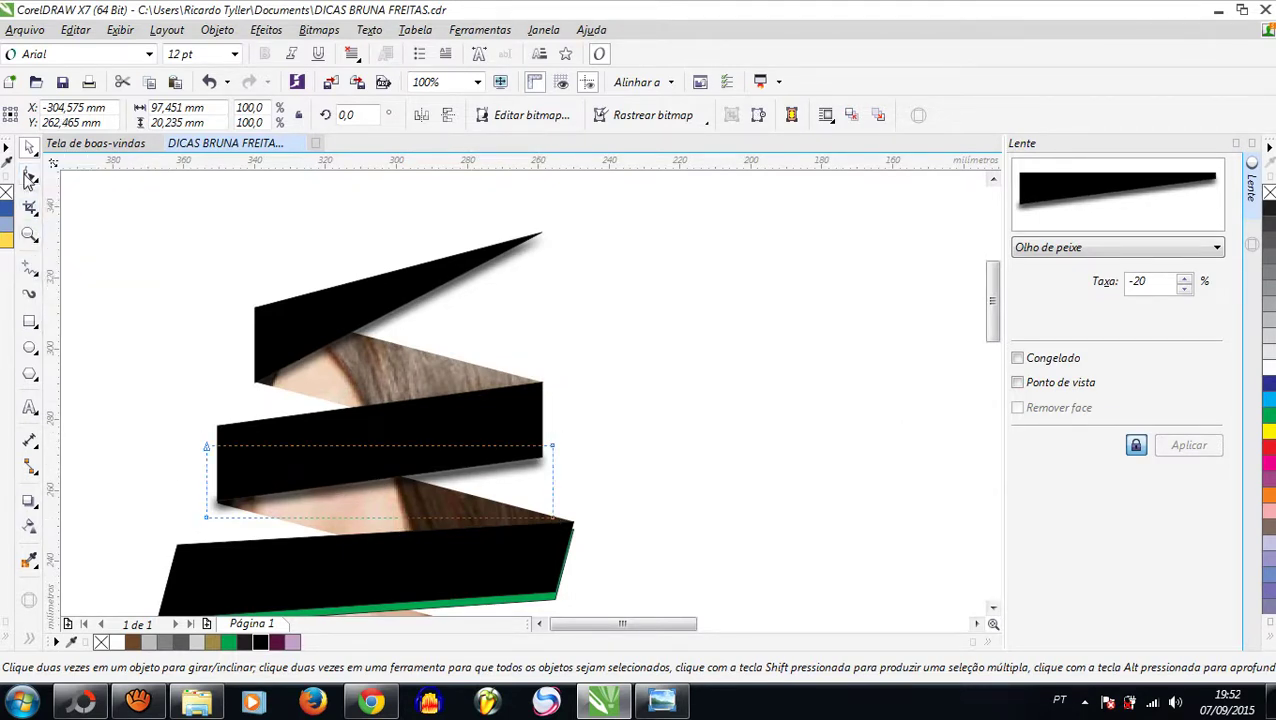
scroll(190, 497, up, 1)
drag(228, 541, 251, 541)
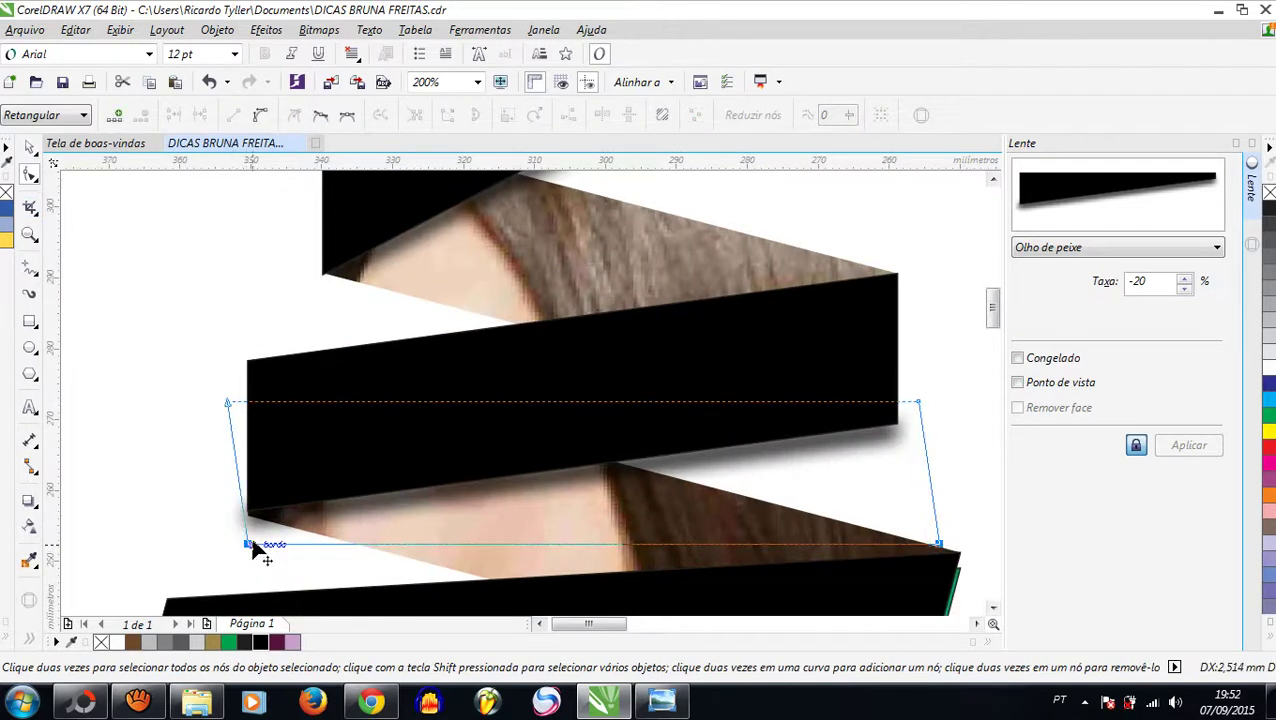
drag(228, 403, 242, 404)
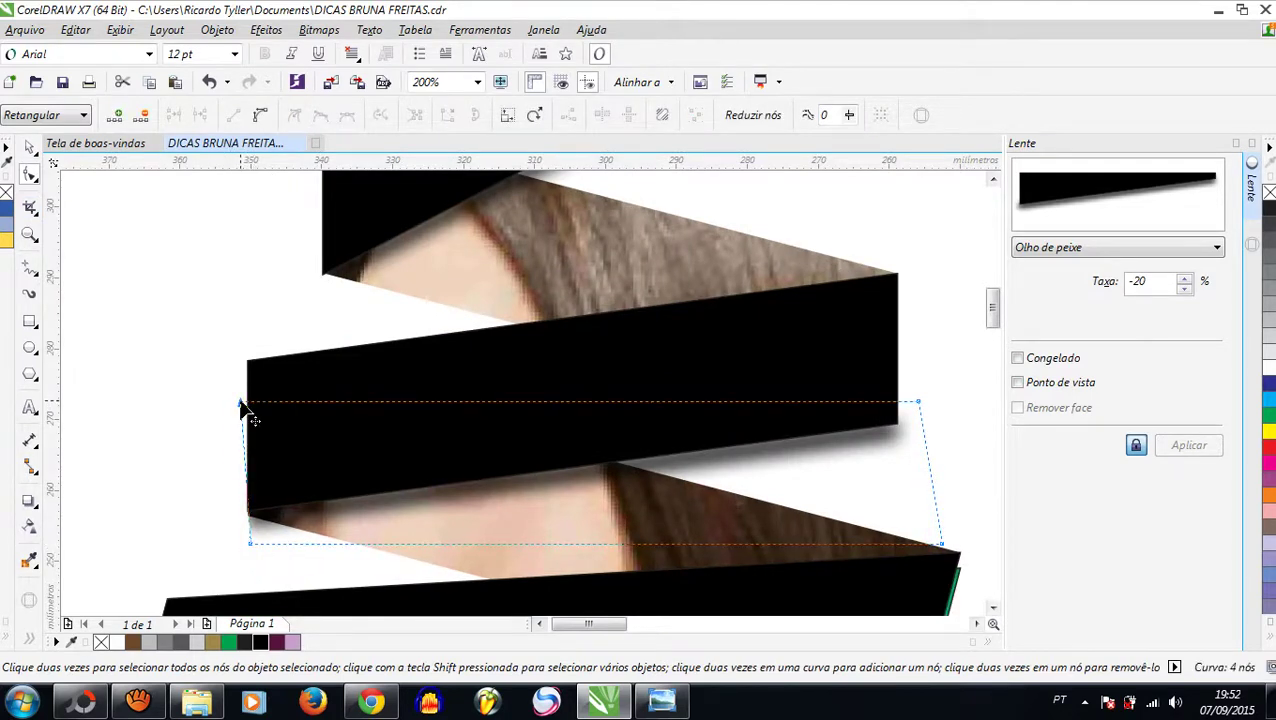
click(250, 519)
drag(253, 545, 253, 494)
scroll(253, 494, down, 1)
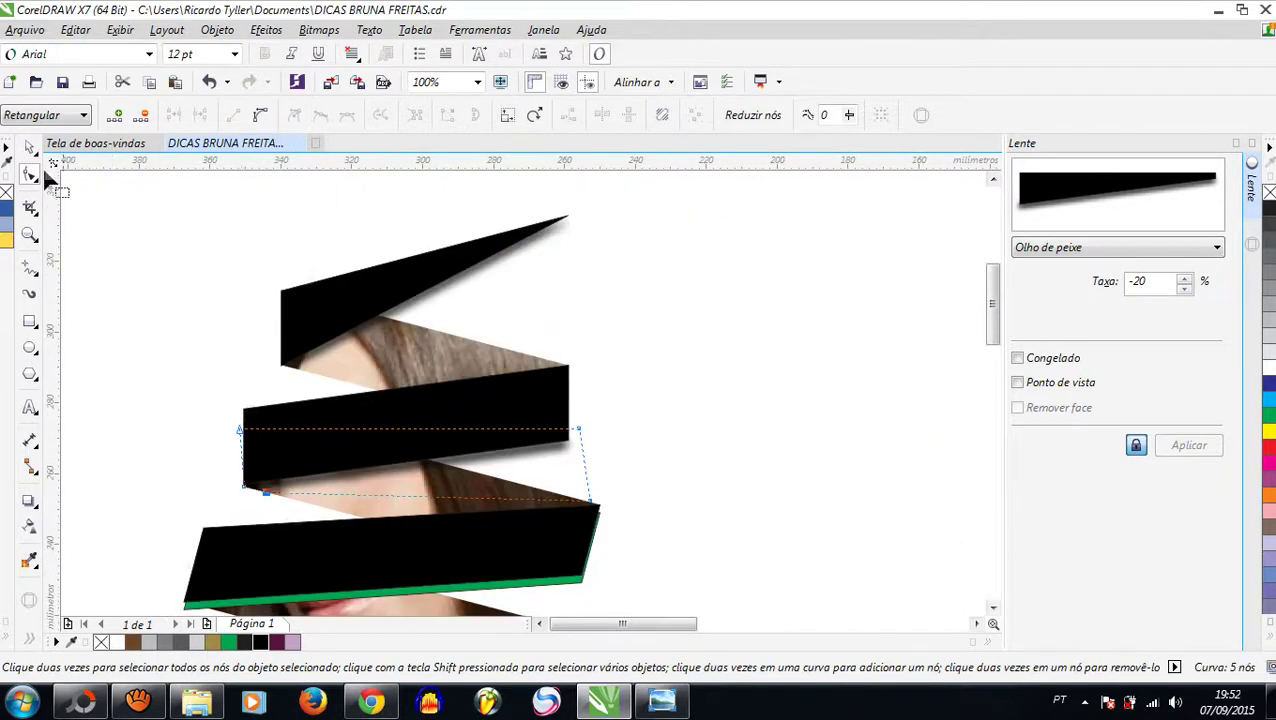
click(29, 148)
Recolor the green sliver beneath the third black strip black, including its outline
scroll(448, 407, down, 2)
scroll(515, 427, up, 2)
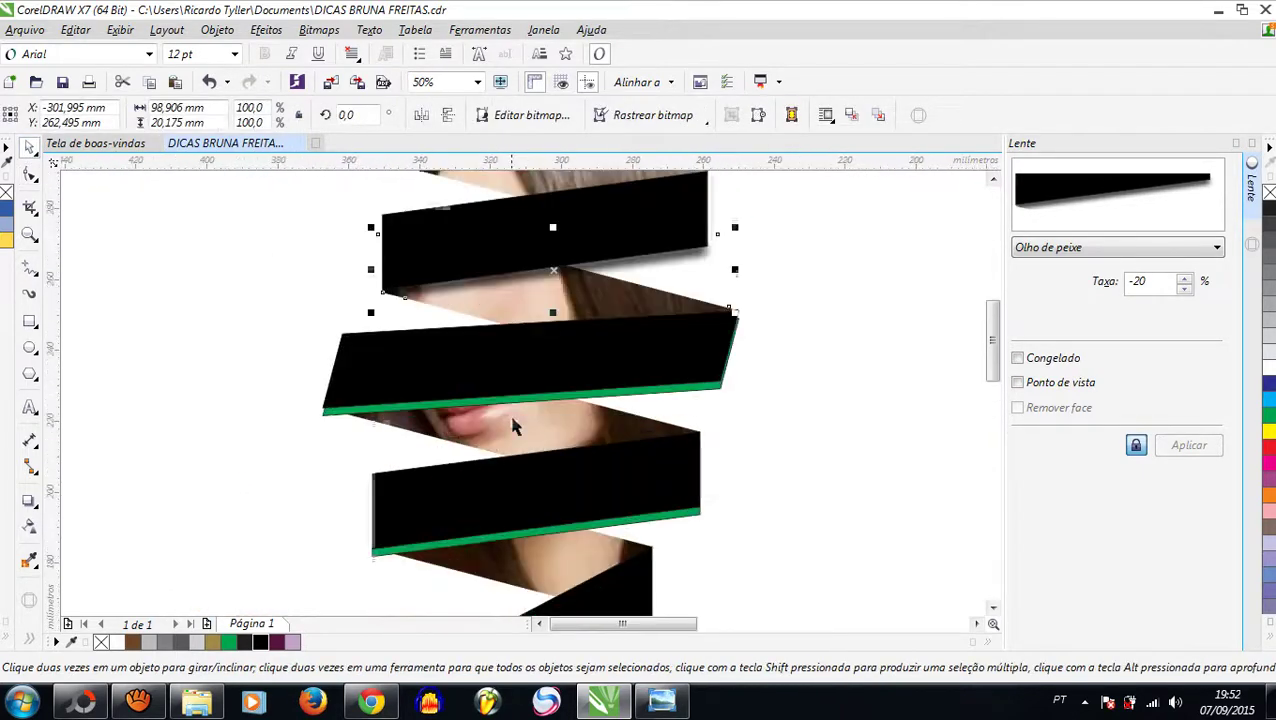
click(528, 418)
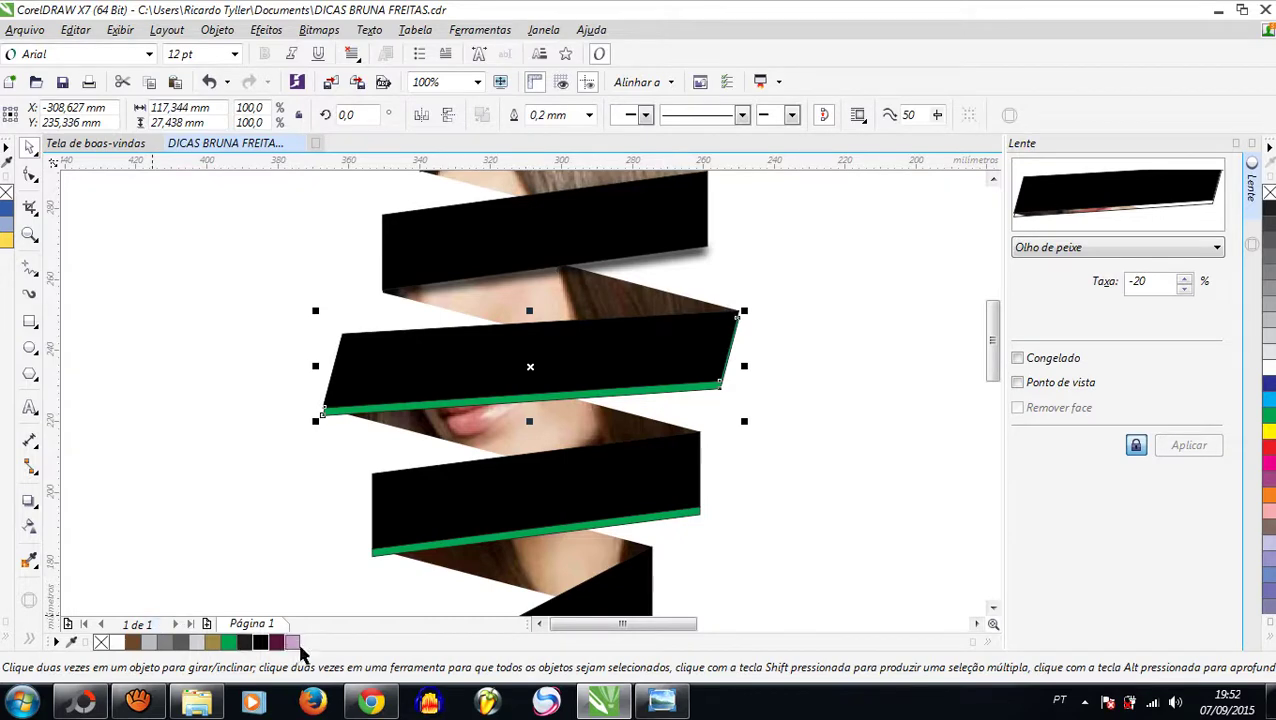
right_click(262, 642)
Convert the black sliver beneath the third strip to a bitmap and apply a Gaussian blur with the same 15-pixel radius
click(319, 29)
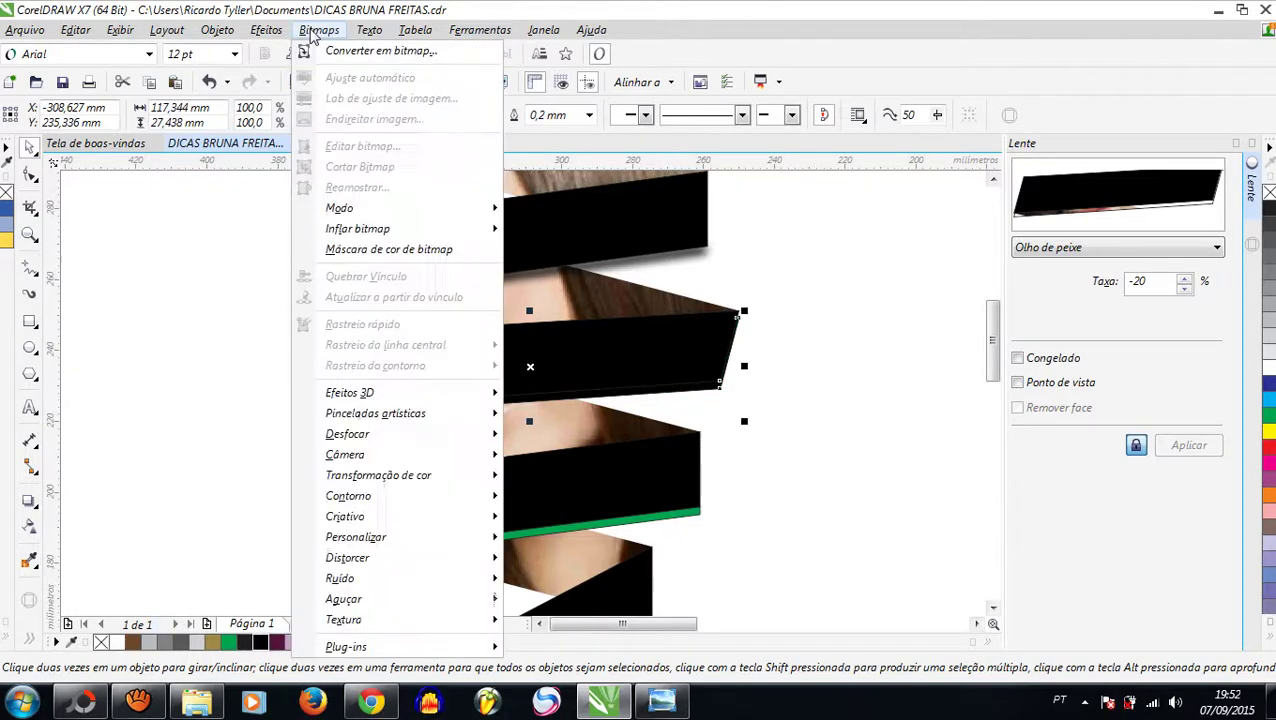
click(338, 55)
click(705, 453)
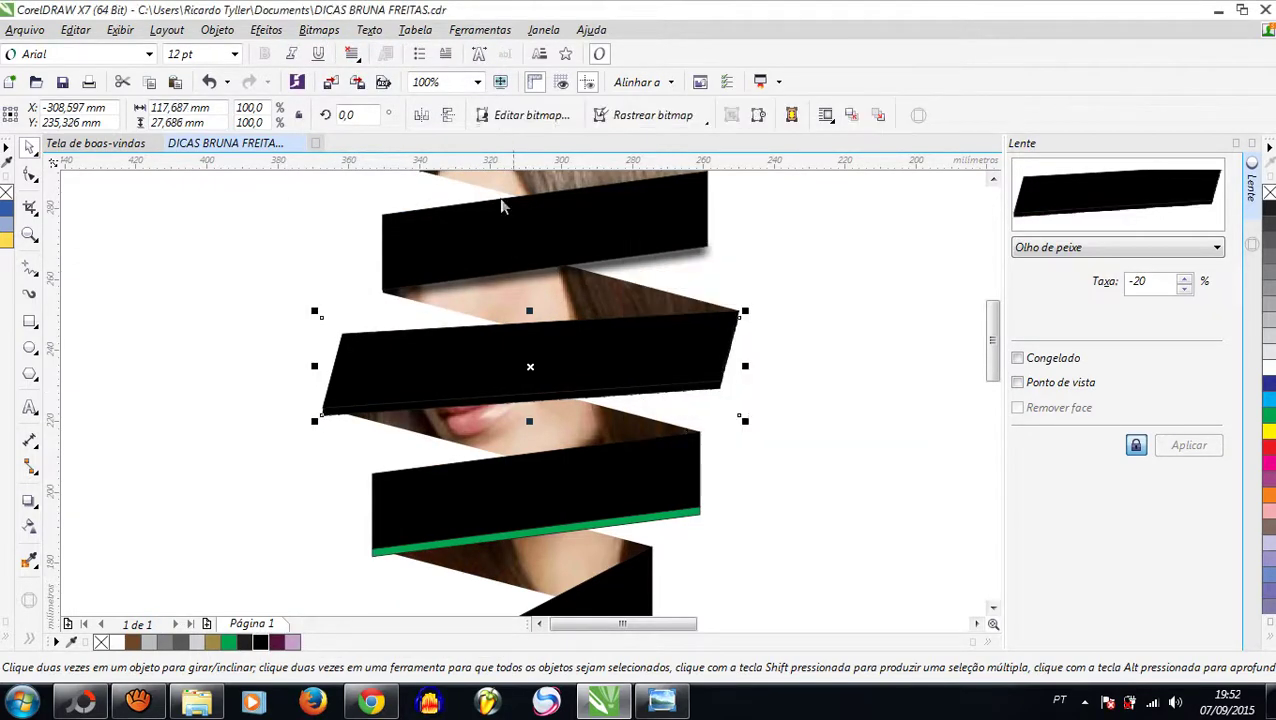
click(319, 29)
mouse_move(362, 344)
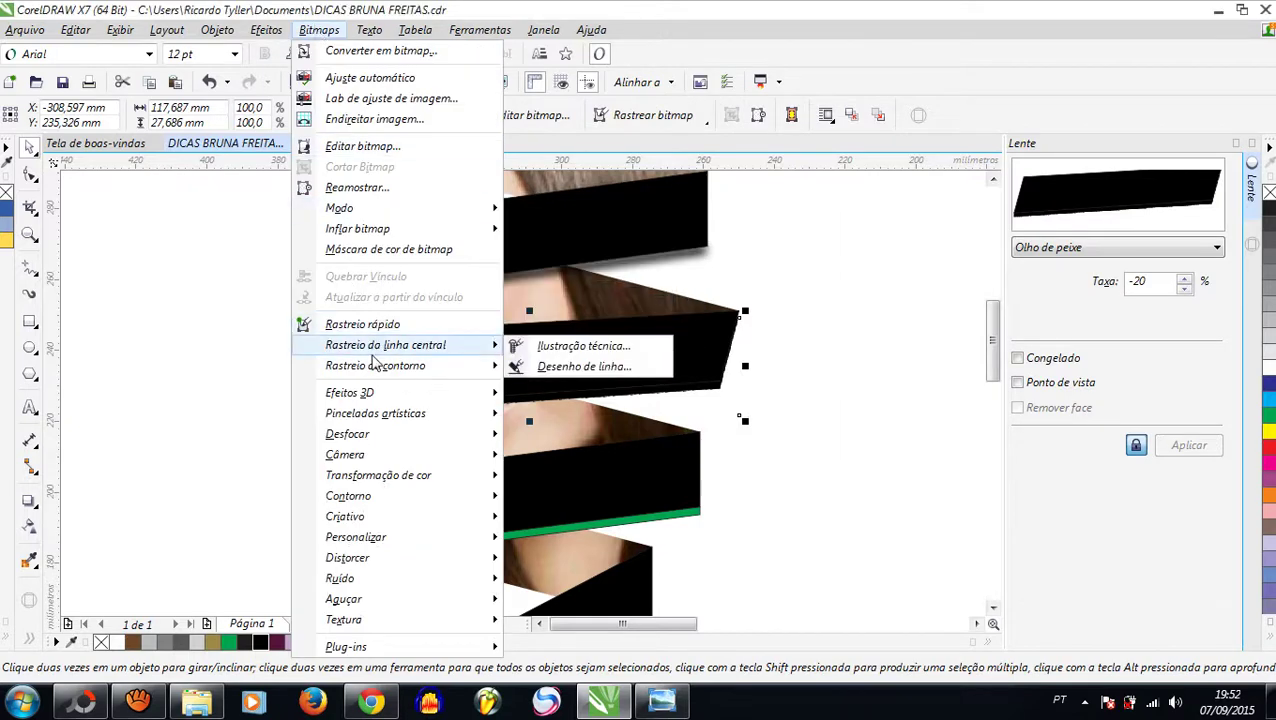
mouse_move(400, 434)
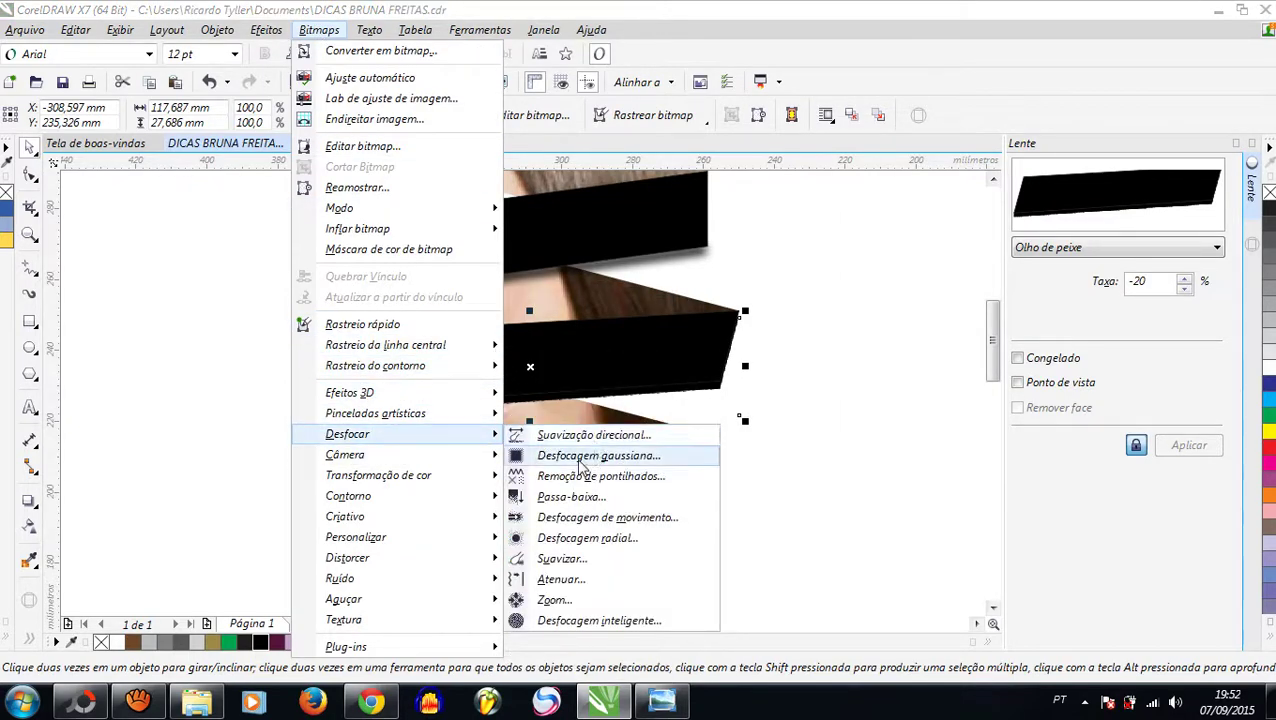
click(598, 455)
click(696, 396)
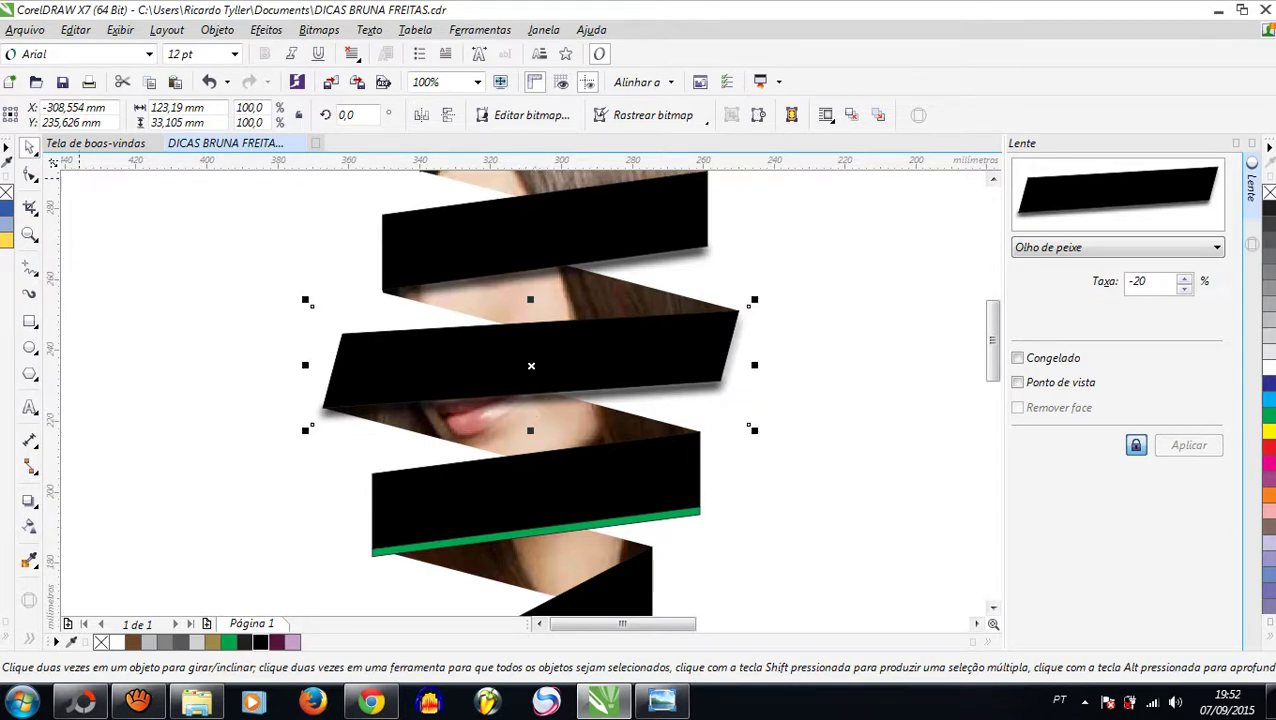
Snap the third shadow's lower-left boundary node to the strip's corner and an added node onto the photo strip's lower edge
click(30, 174)
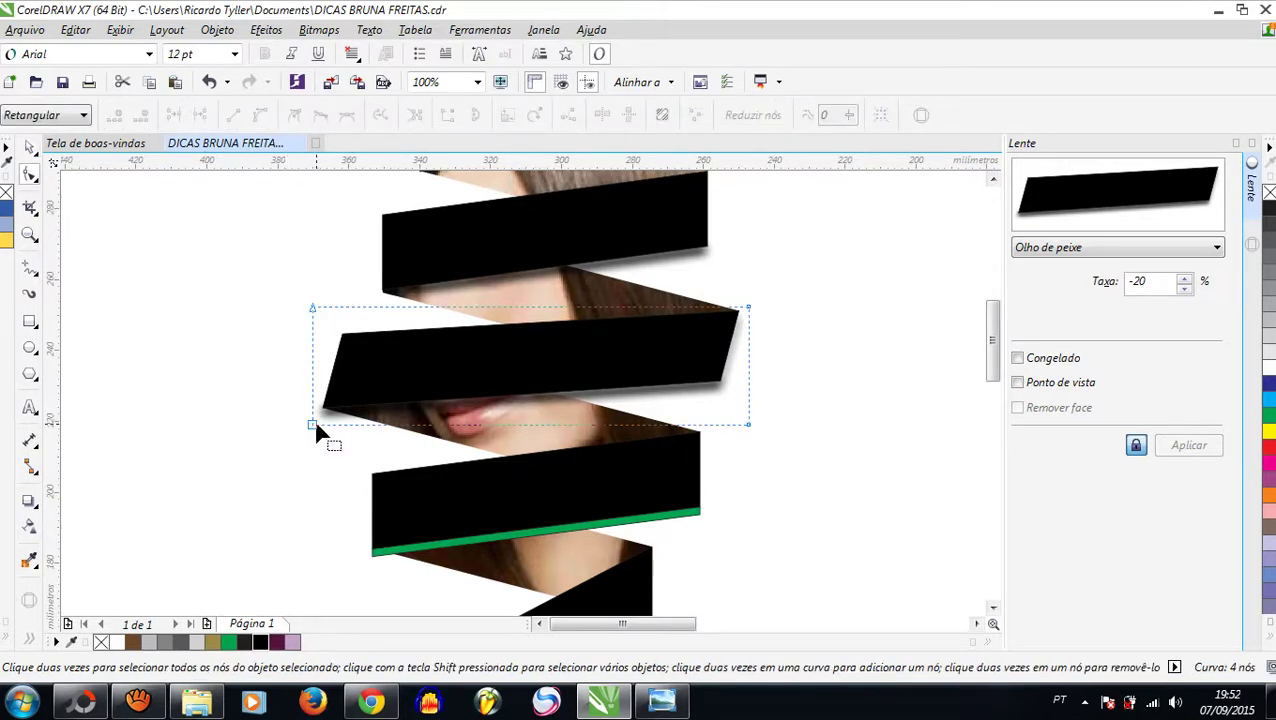
drag(316, 425, 328, 425)
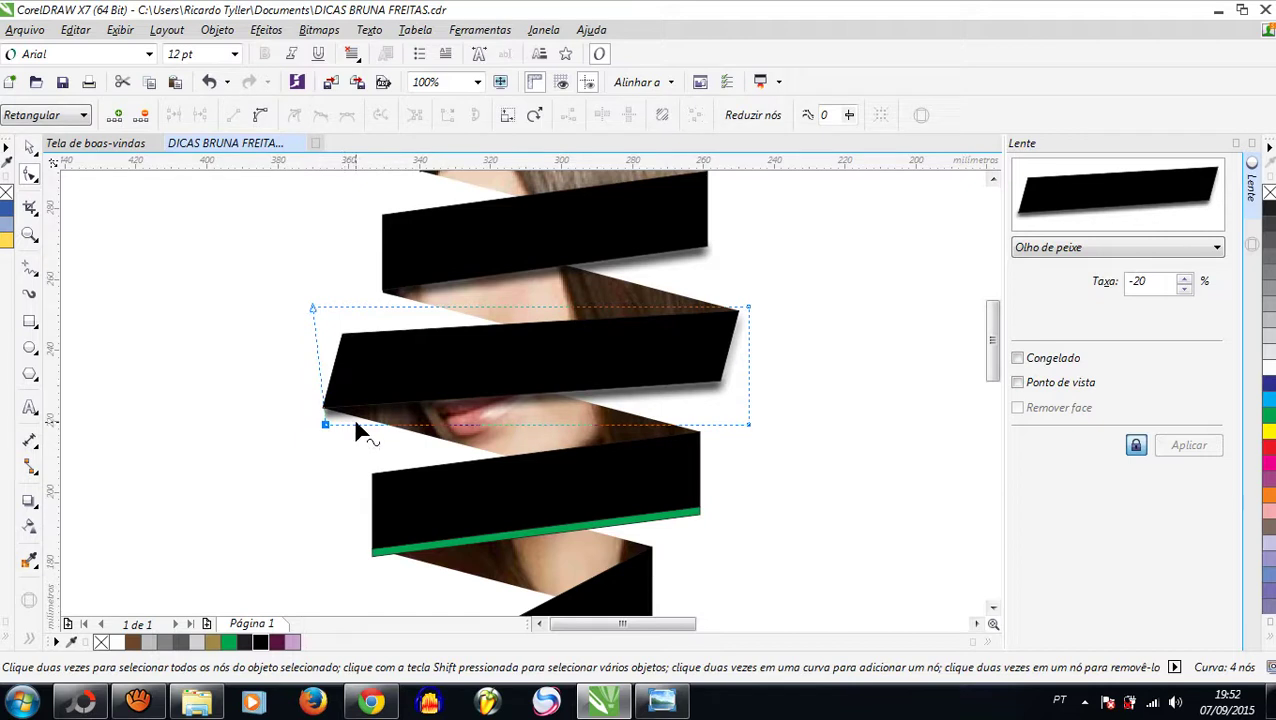
double_click(358, 424)
scroll(357, 426, up, 1)
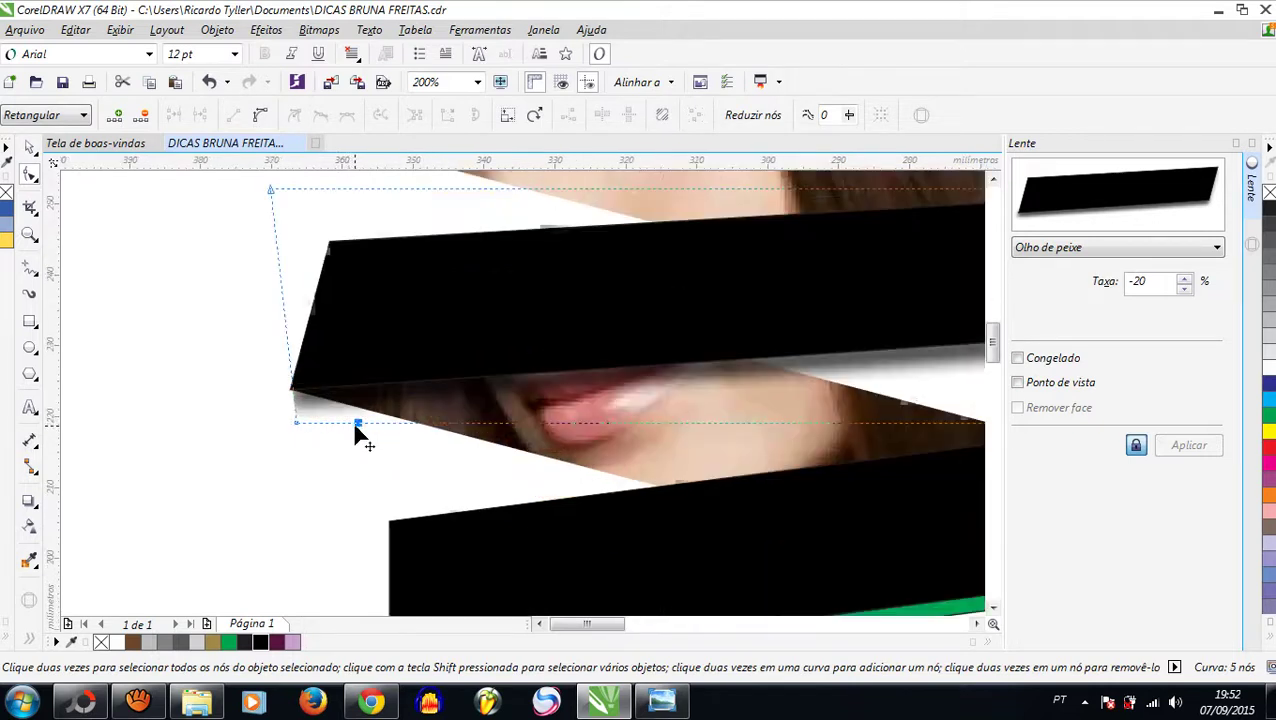
double_click(292, 389)
drag(295, 424, 346, 404)
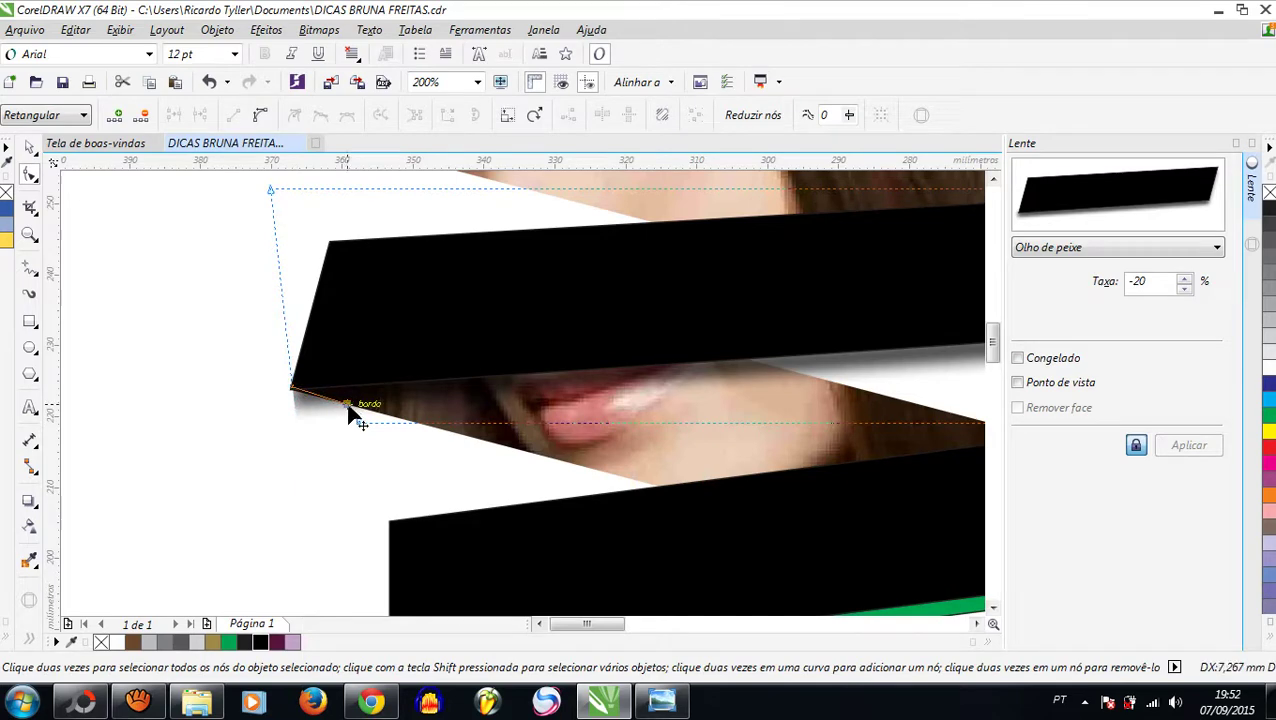
click(29, 147)
Recolor the green sliver beneath the fourth black strip black
scroll(210, 303, down, 2)
scroll(222, 292, up, 1)
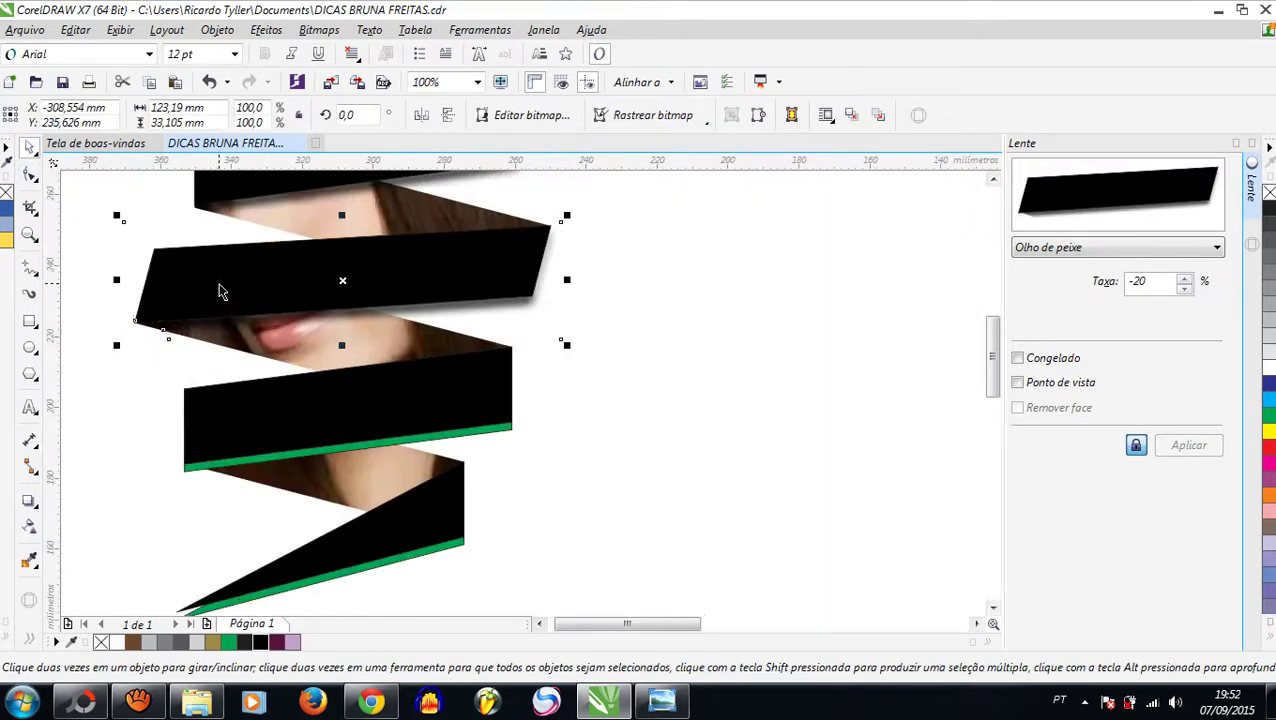
click(512, 438)
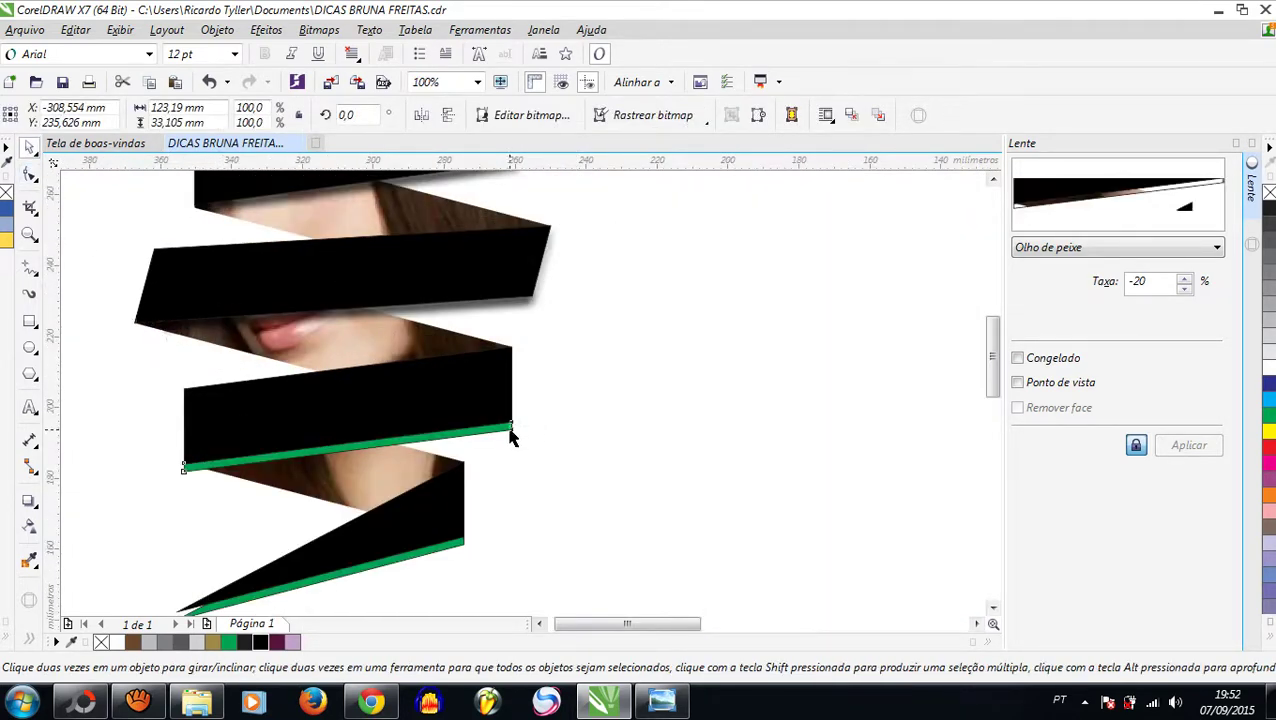
click(258, 642)
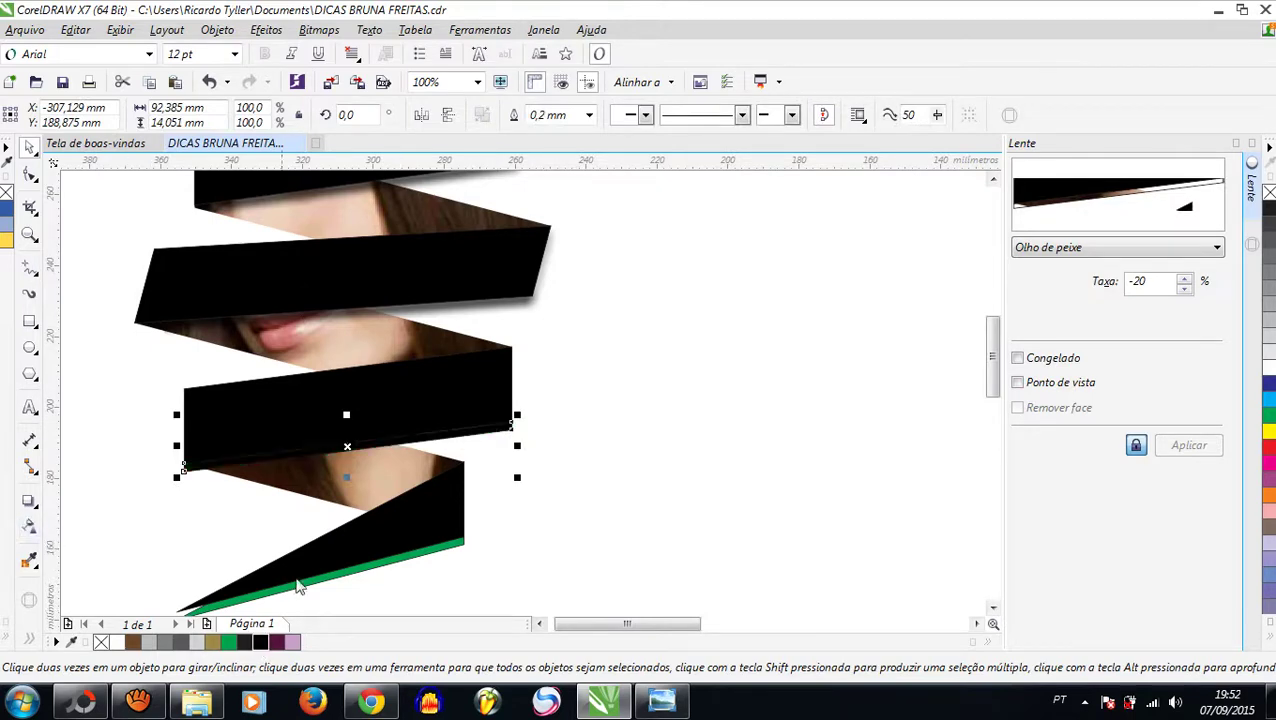
Convert the fourth strip's sliver to a 300 dpi CMYK bitmap with transparent background and apply the same 15-pixel Gaussian blur
click(319, 30)
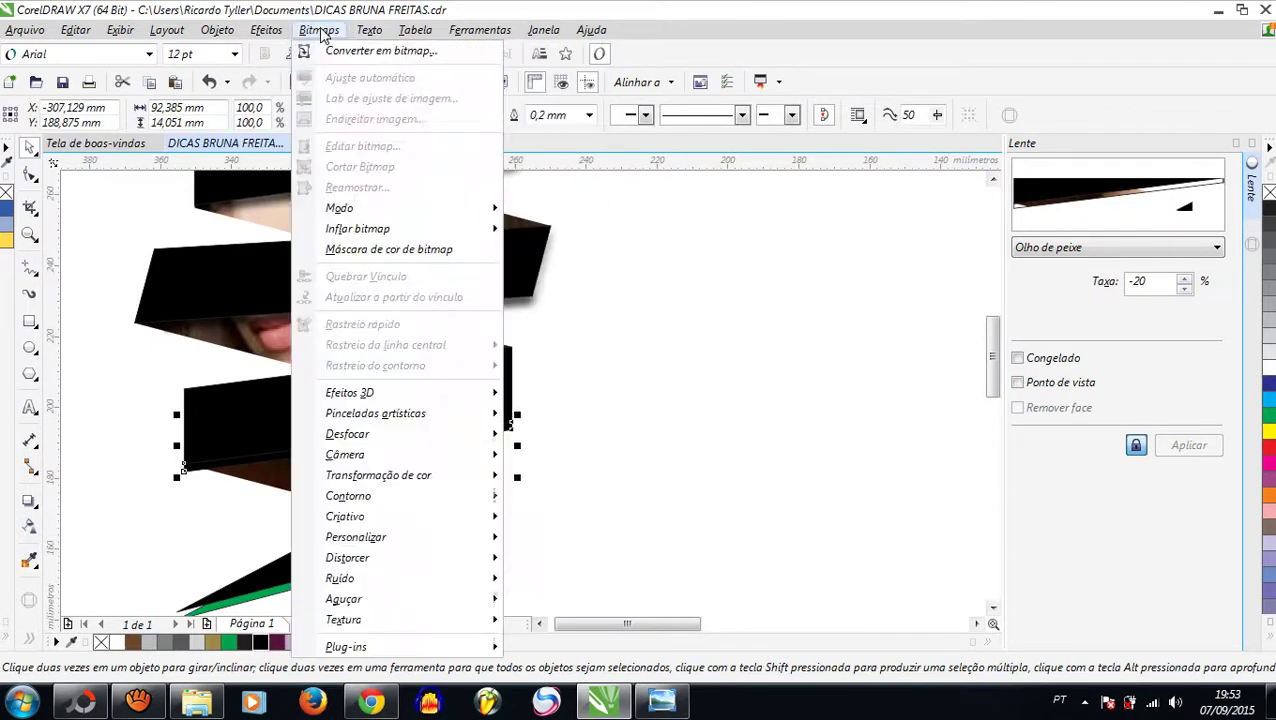
click(345, 50)
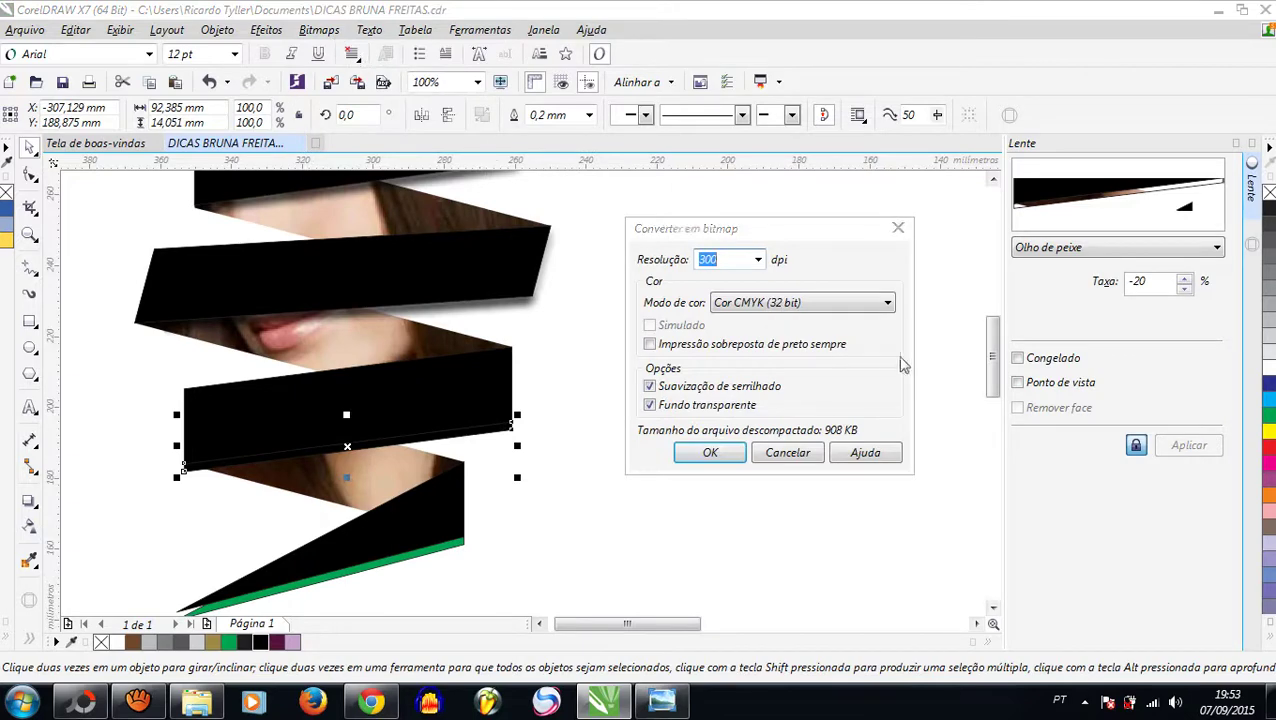
click(712, 455)
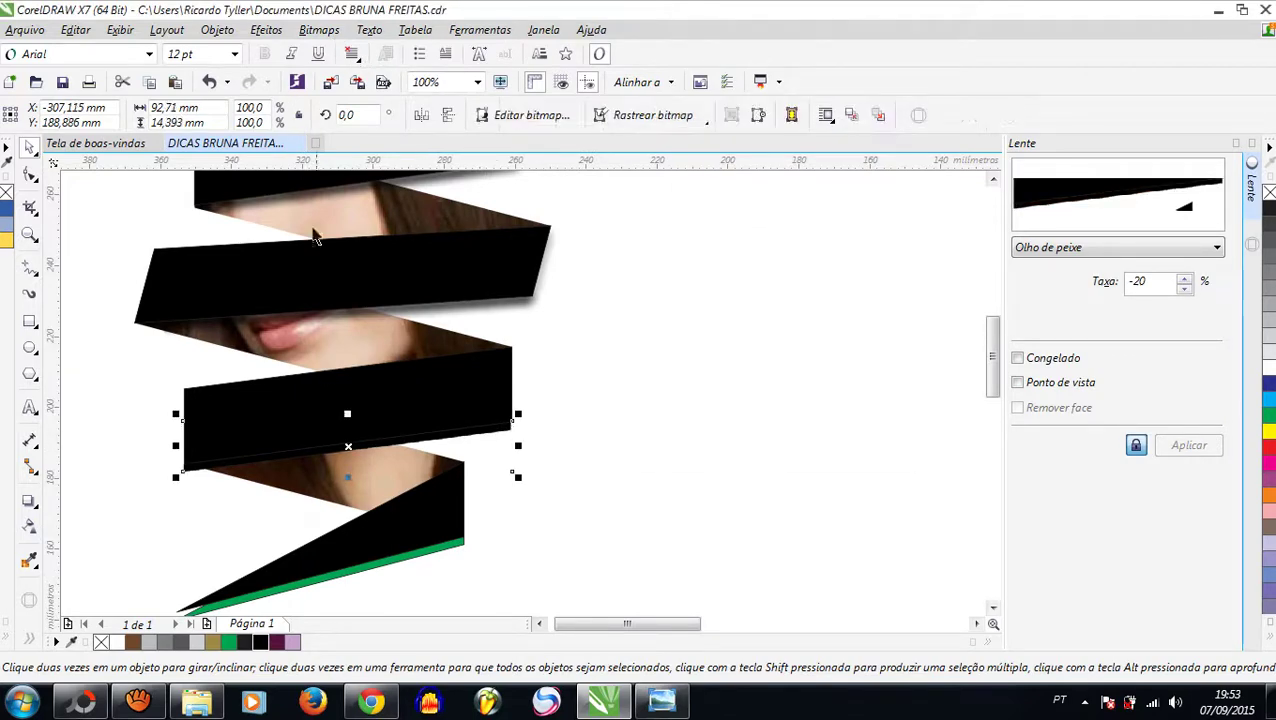
click(319, 30)
mouse_move(415, 440)
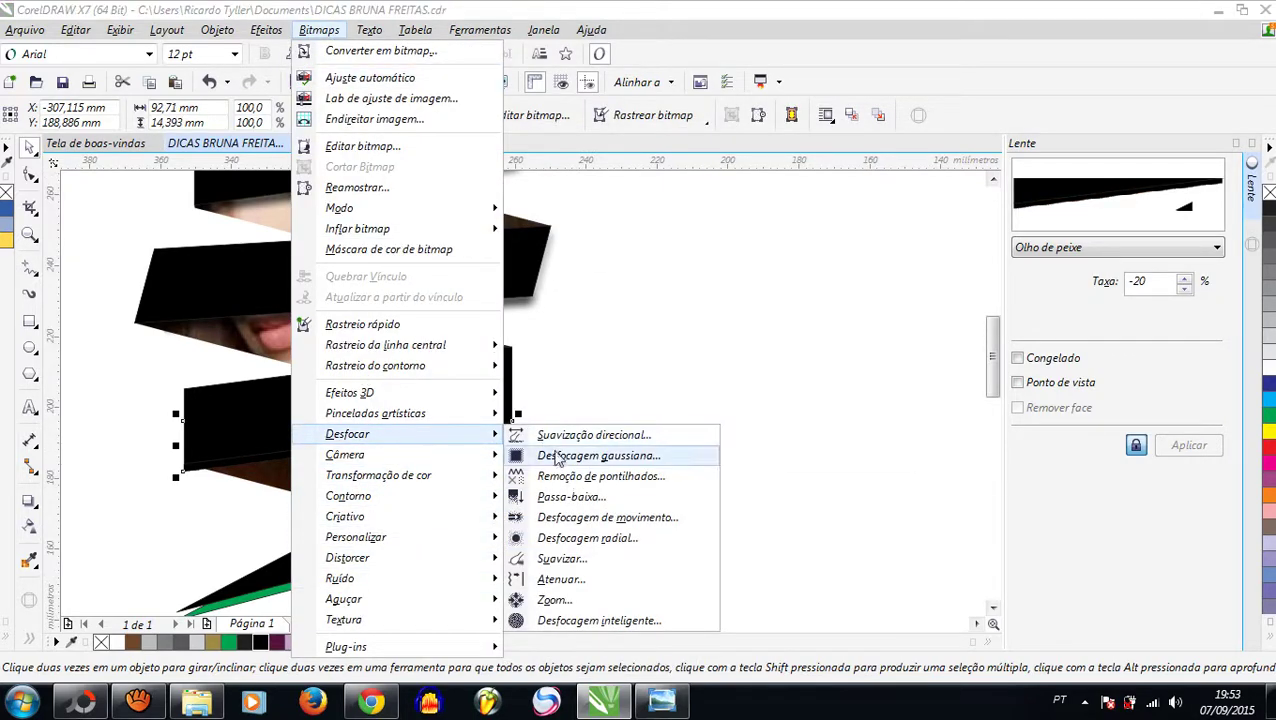
click(556, 456)
click(699, 396)
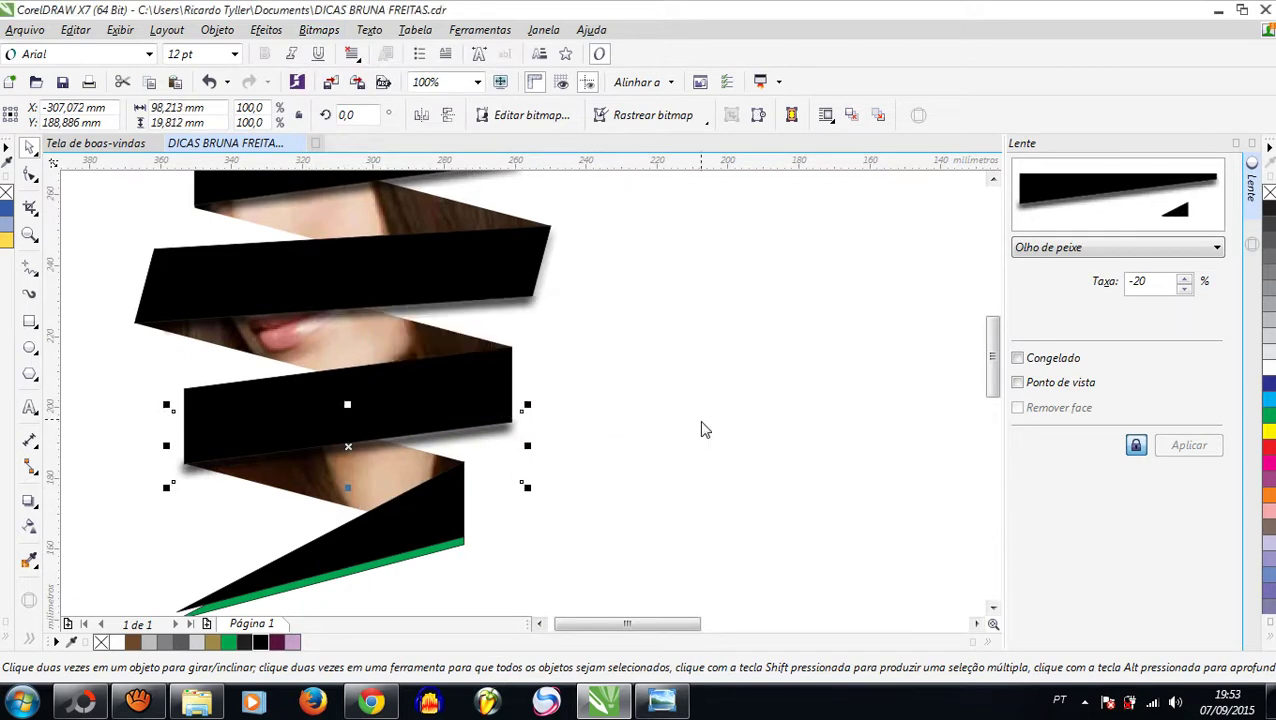
Trim the fourth strip's shadow by snapping its lower-left node to the strip's corner and an added node onto the photo's lower edge
click(31, 175)
drag(176, 481, 322, 501)
scroll(189, 484, up, 3)
double_click(157, 453)
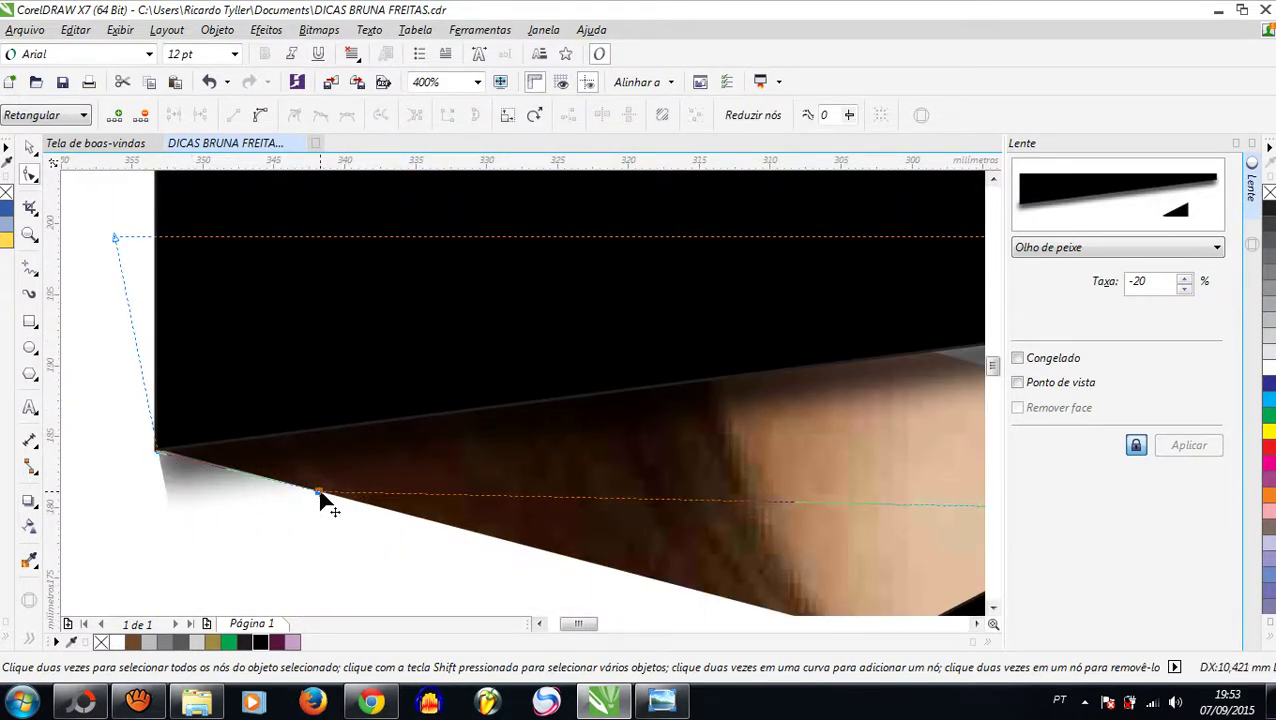
scroll(212, 447, down, 1)
click(29, 149)
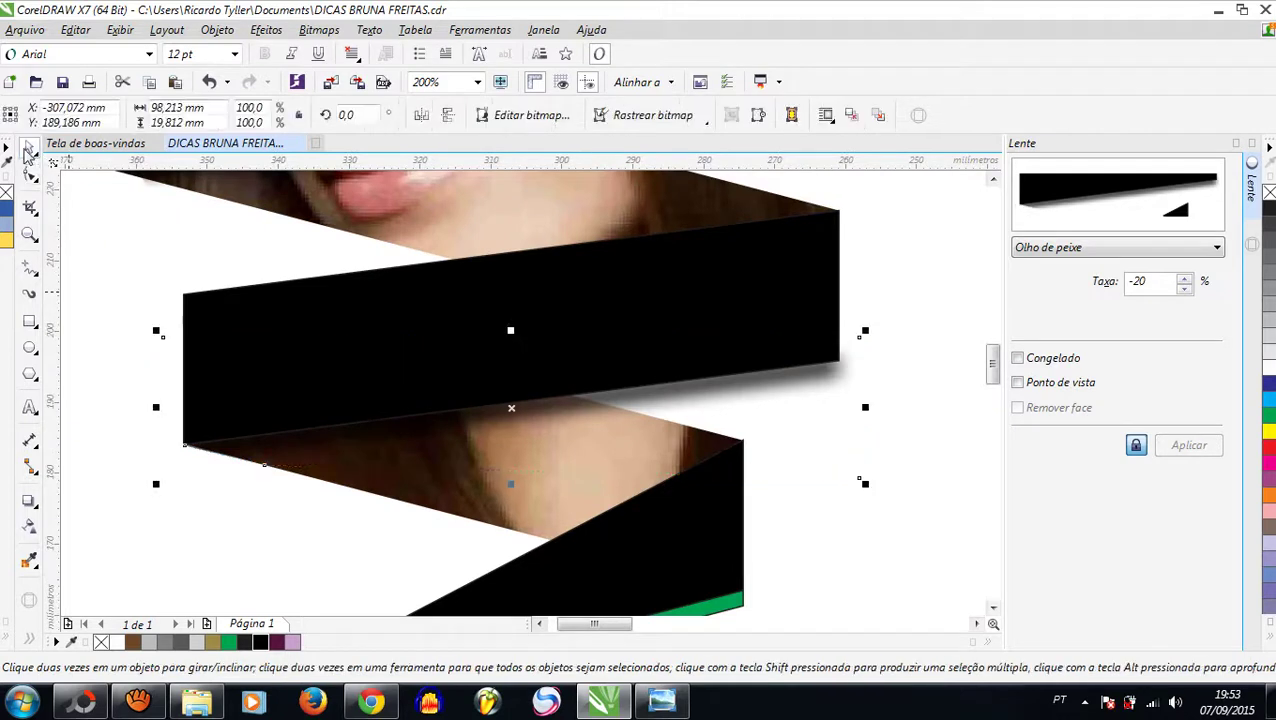
Recolor the green sliver beneath the bottom tip black
scroll(305, 336, down, 2)
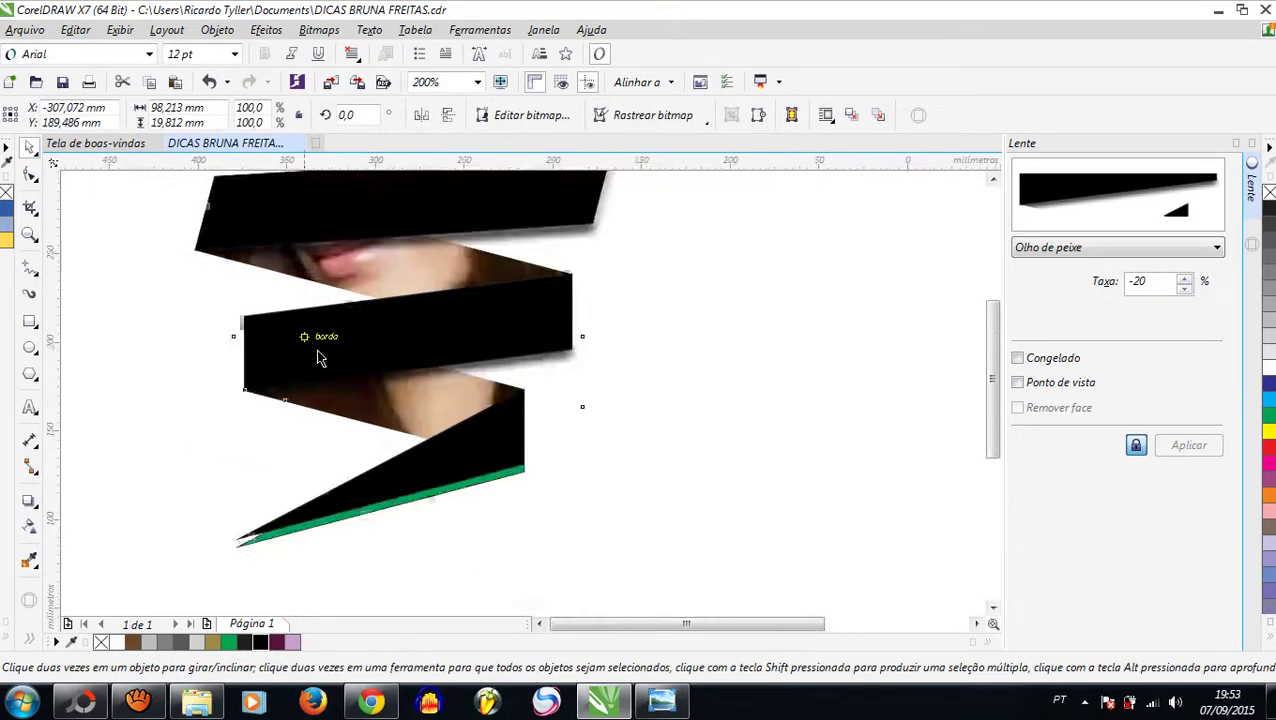
scroll(347, 417, up, 1)
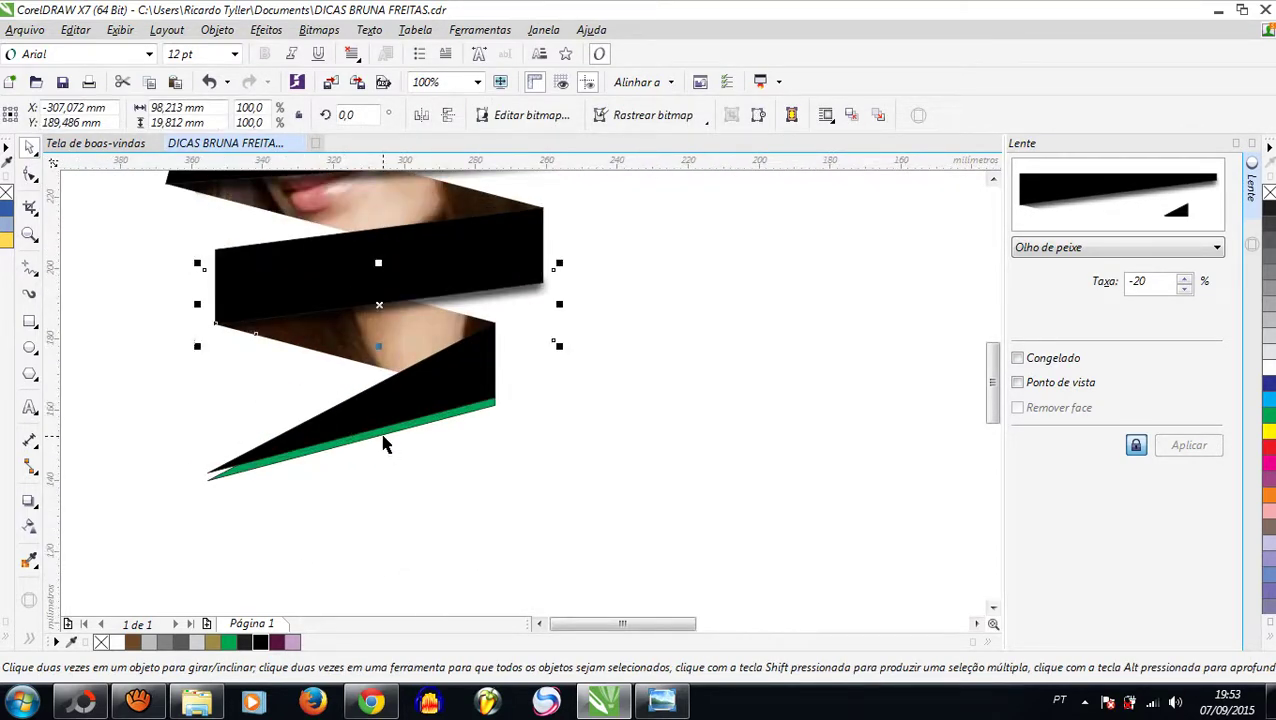
click(385, 445)
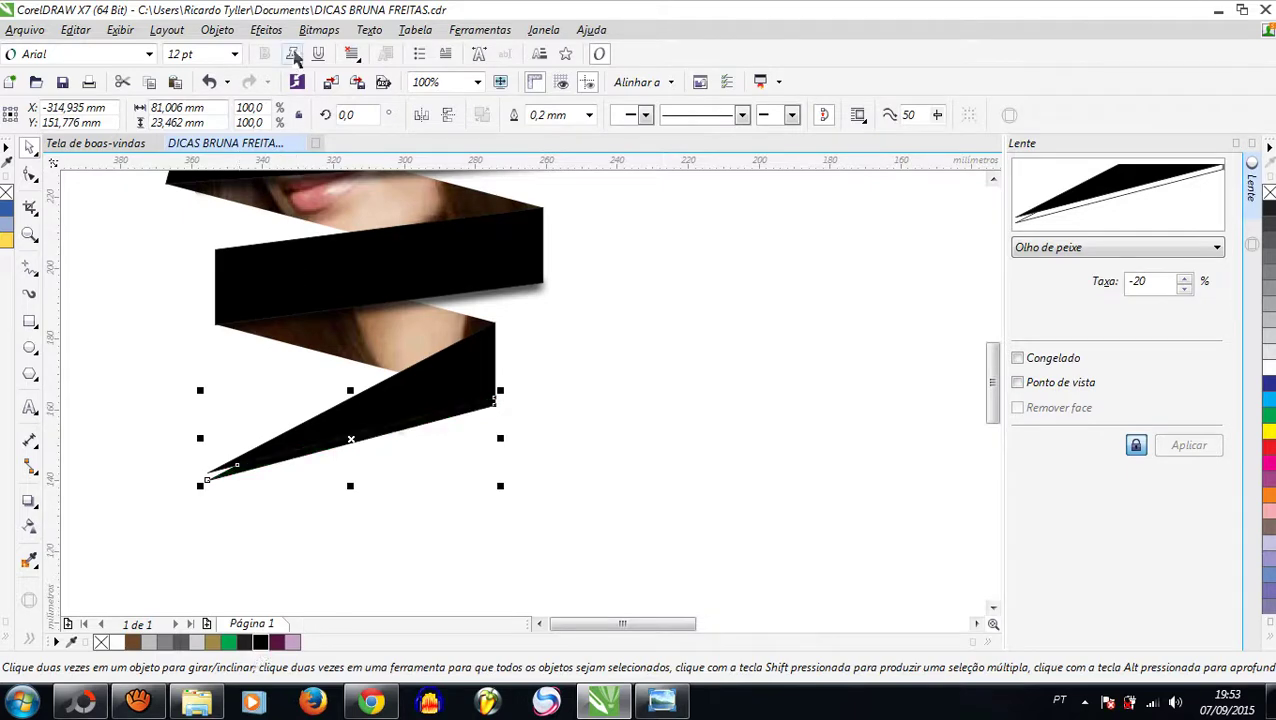
Convert the black sliver beneath the bottom tip to a 300 dpi CMYK bitmap with anti-aliasing and transparent background
click(318, 29)
click(340, 48)
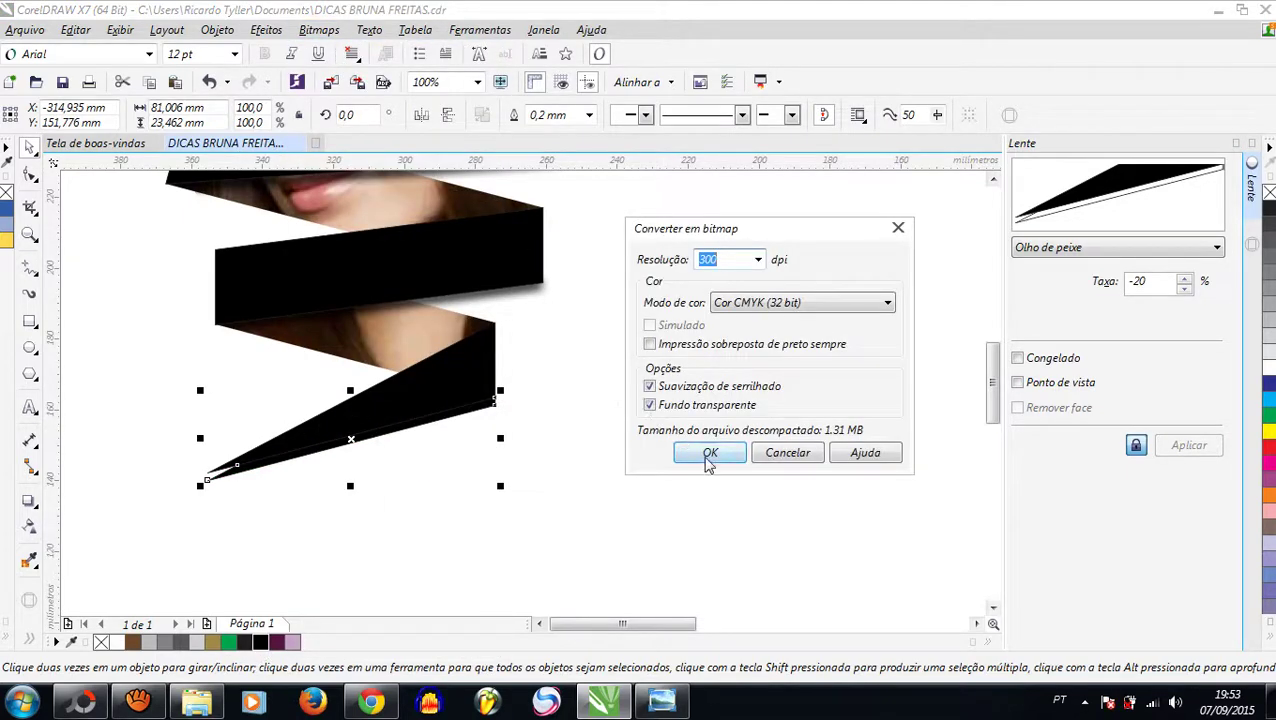
click(708, 455)
scroll(313, 440, up, 1)
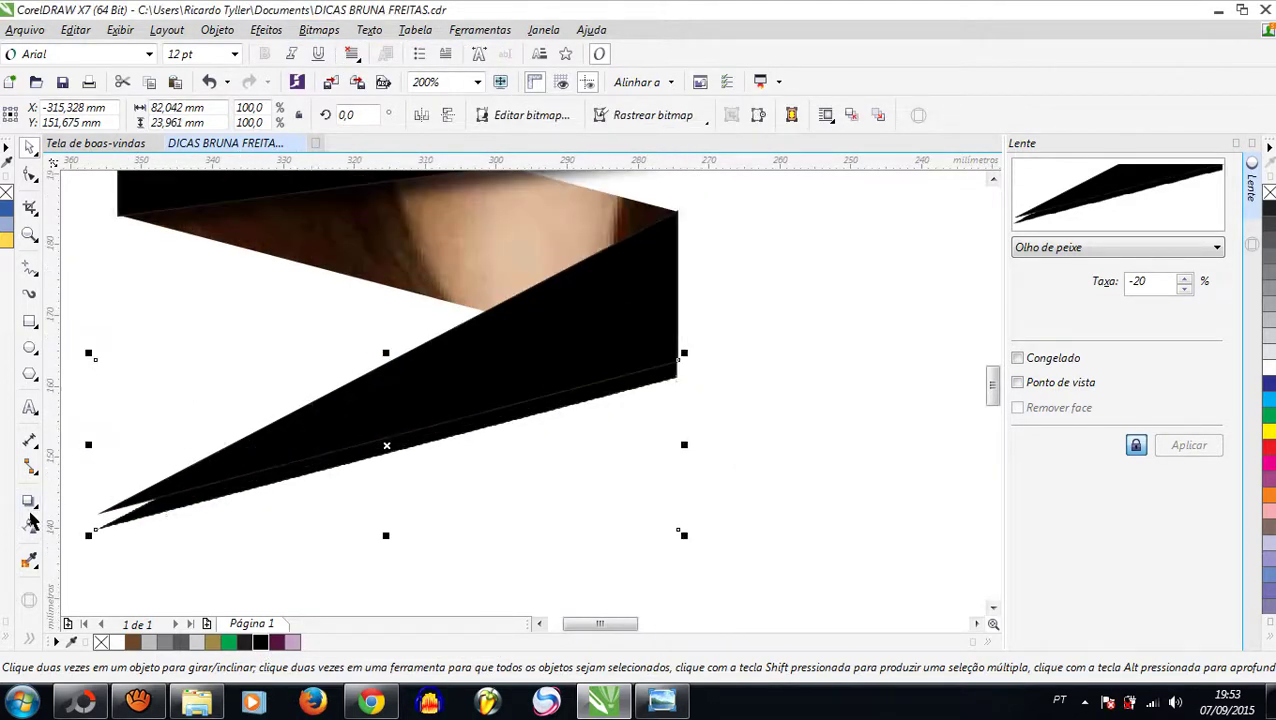
Apply a 15-pixel Gaussian blur to the shadow bitmap beneath the bottom tip
click(265, 29)
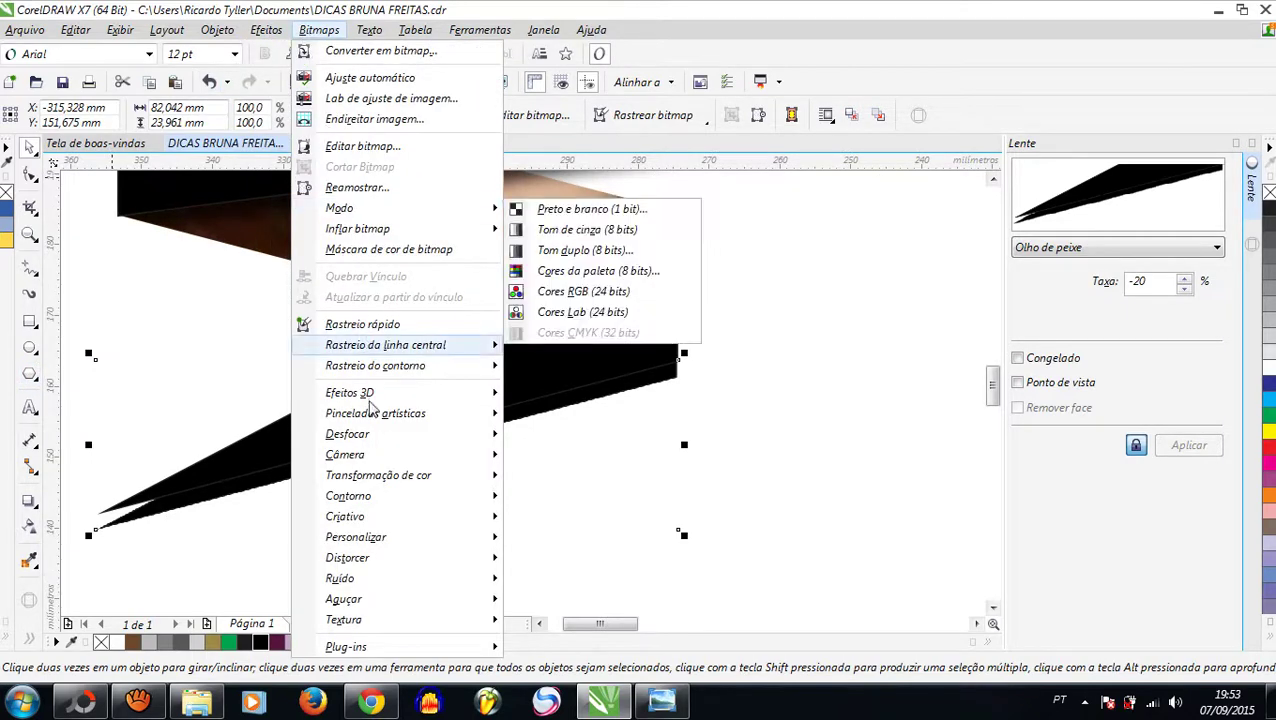
mouse_move(405, 445)
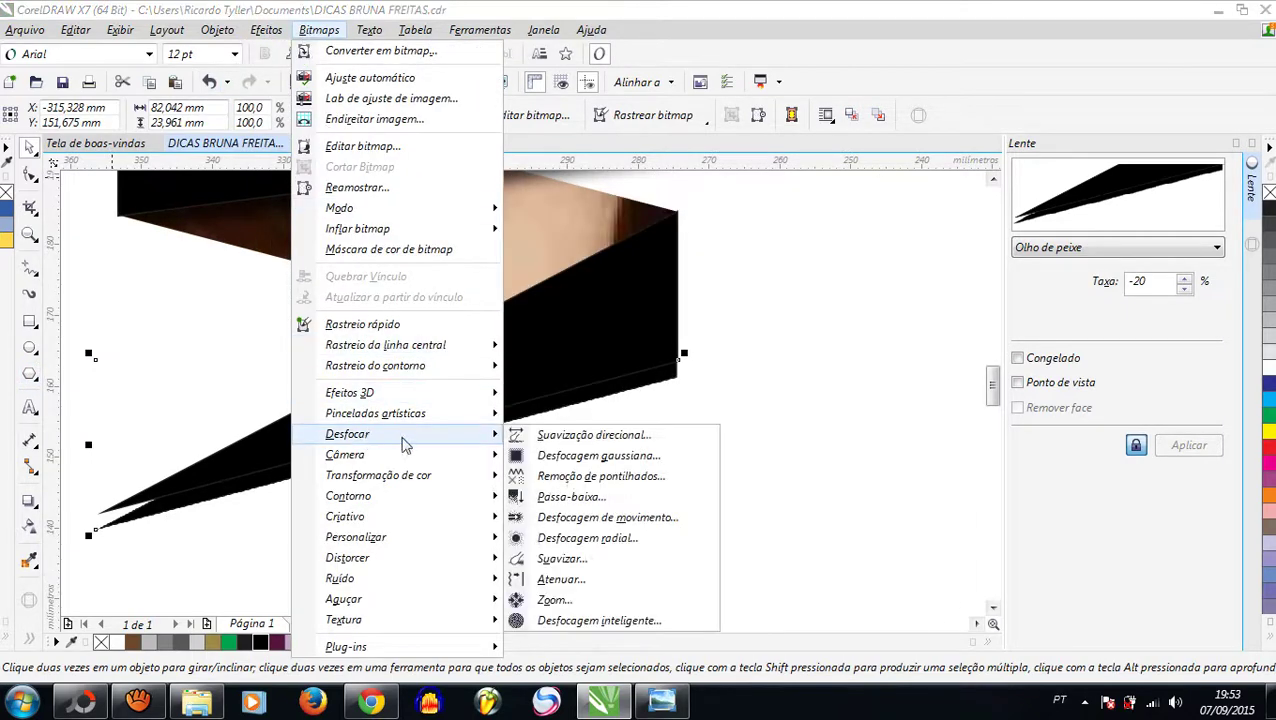
click(585, 456)
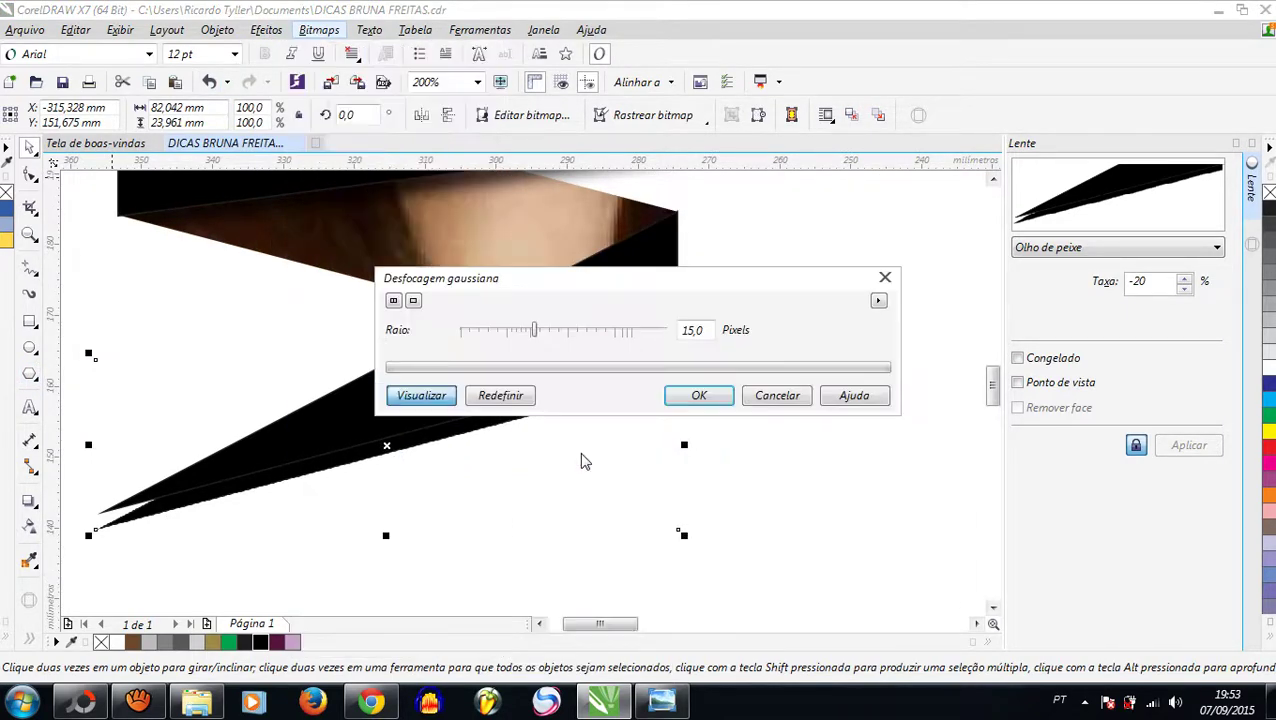
click(686, 398)
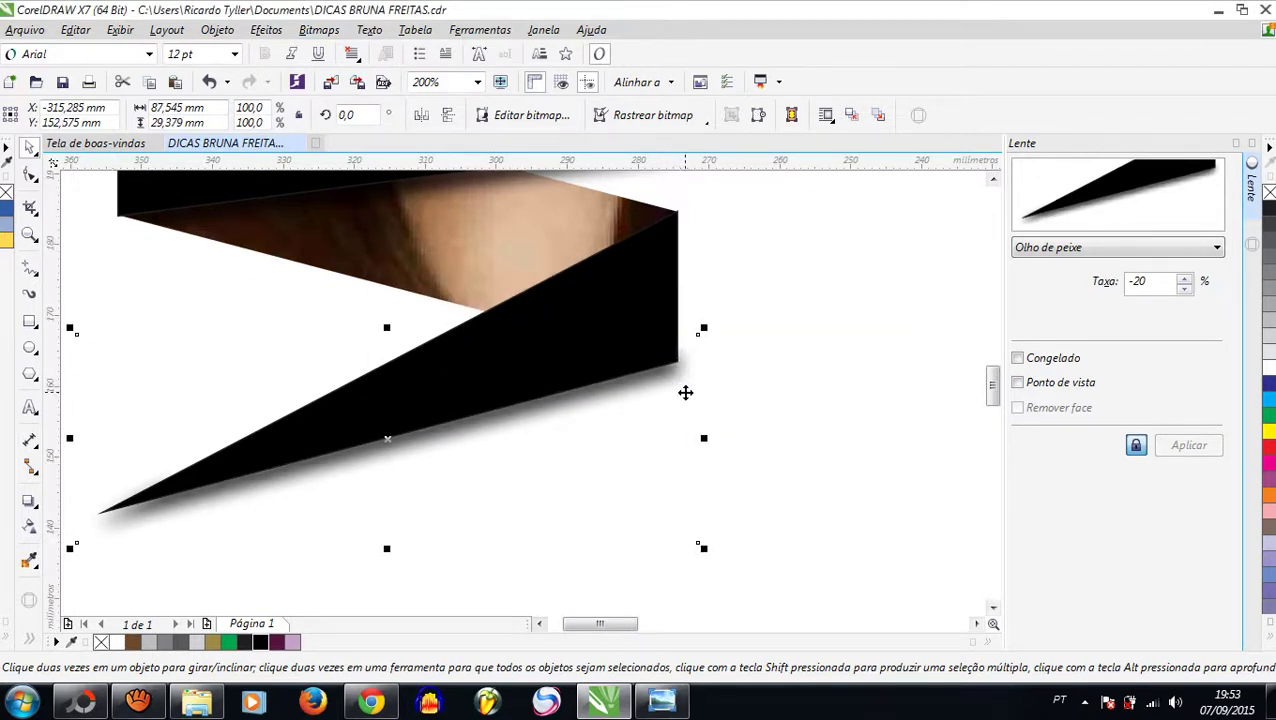
Trim the bottom tip's shadow by moving its two right-hand nodes inward, aligning the upper one with the strip's right edge
click(29, 175)
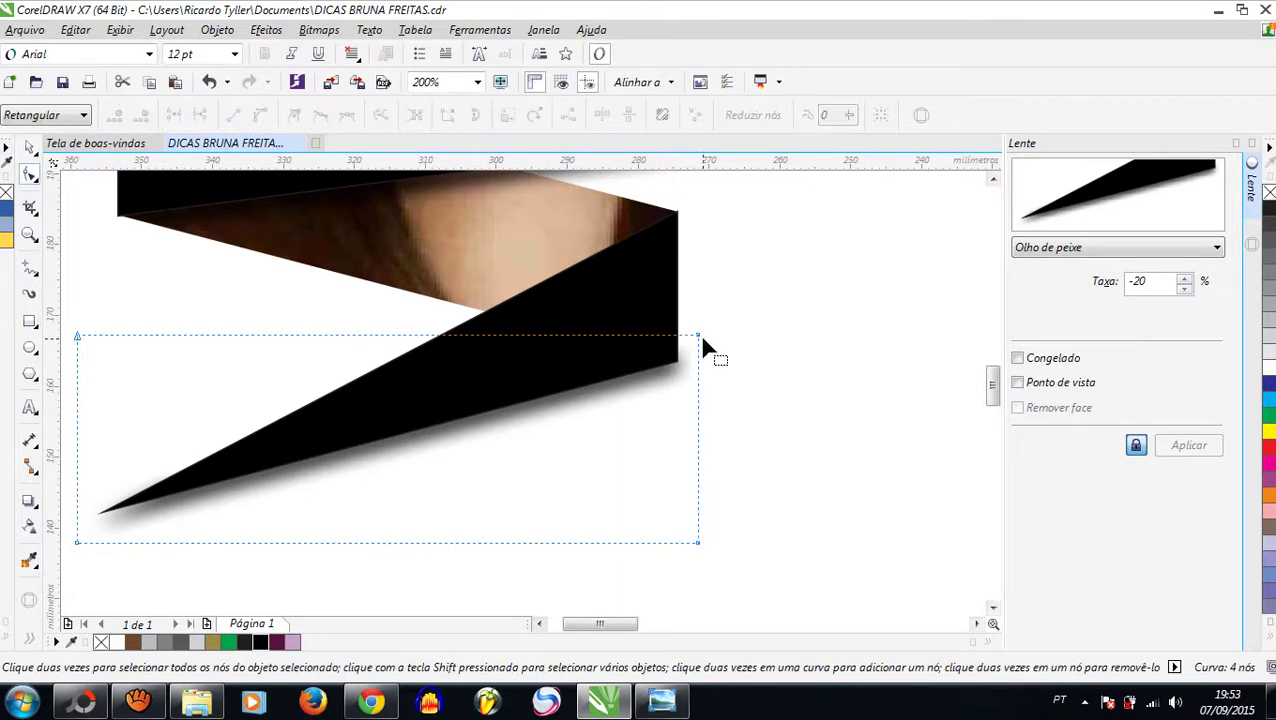
drag(699, 336, 678, 336)
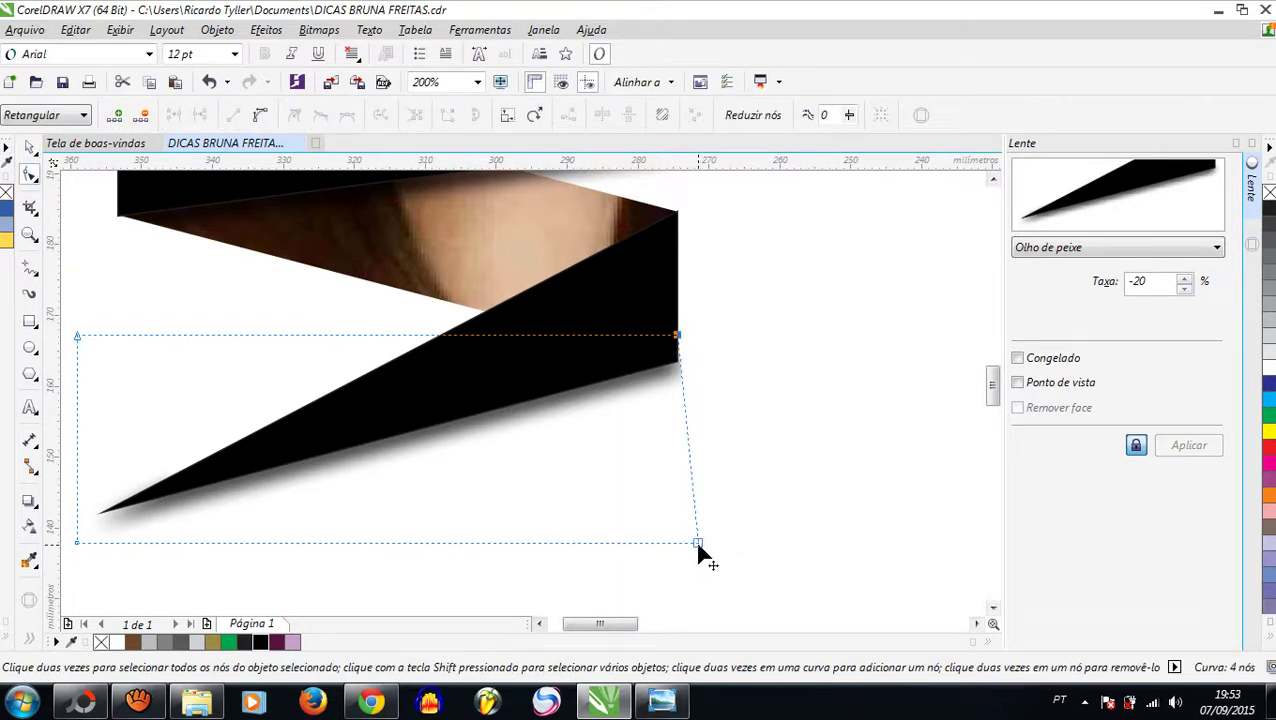
drag(697, 543, 689, 543)
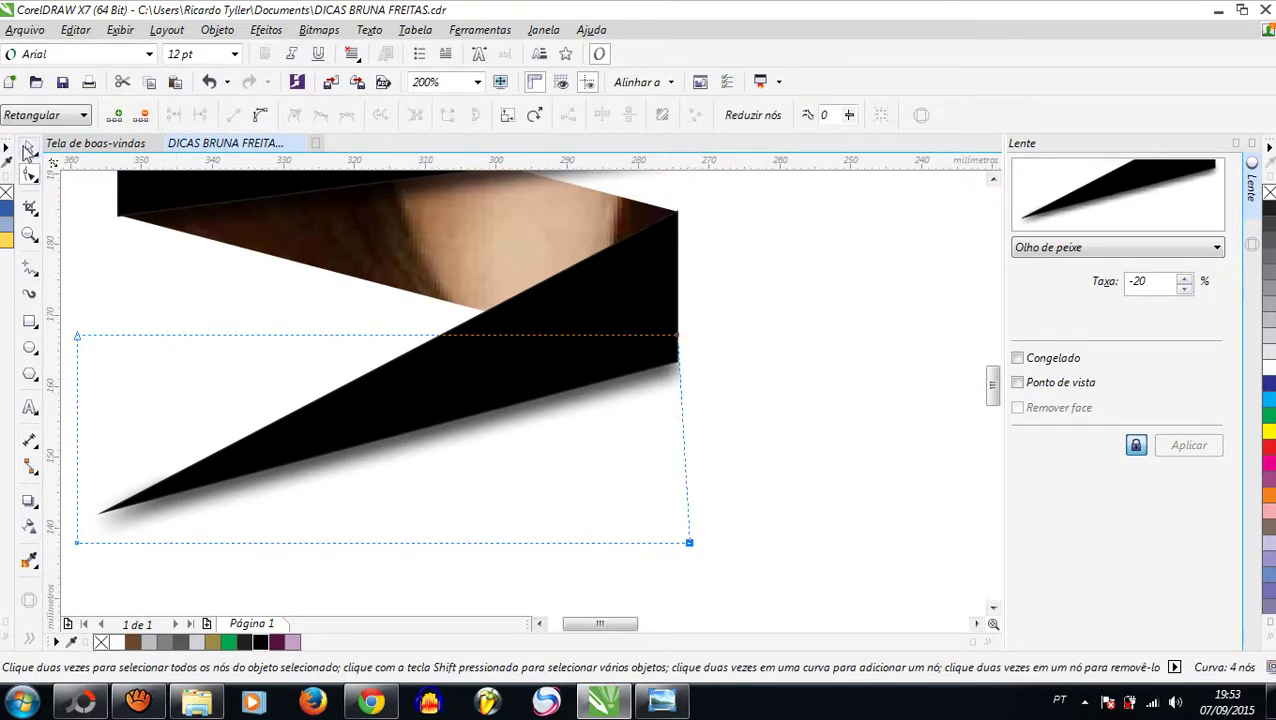
Select all the ribbon's strips, photo pieces and shadows and group them
click(28, 147)
scroll(536, 406, down, 6)
click(447, 278)
drag(447, 278, 622, 485)
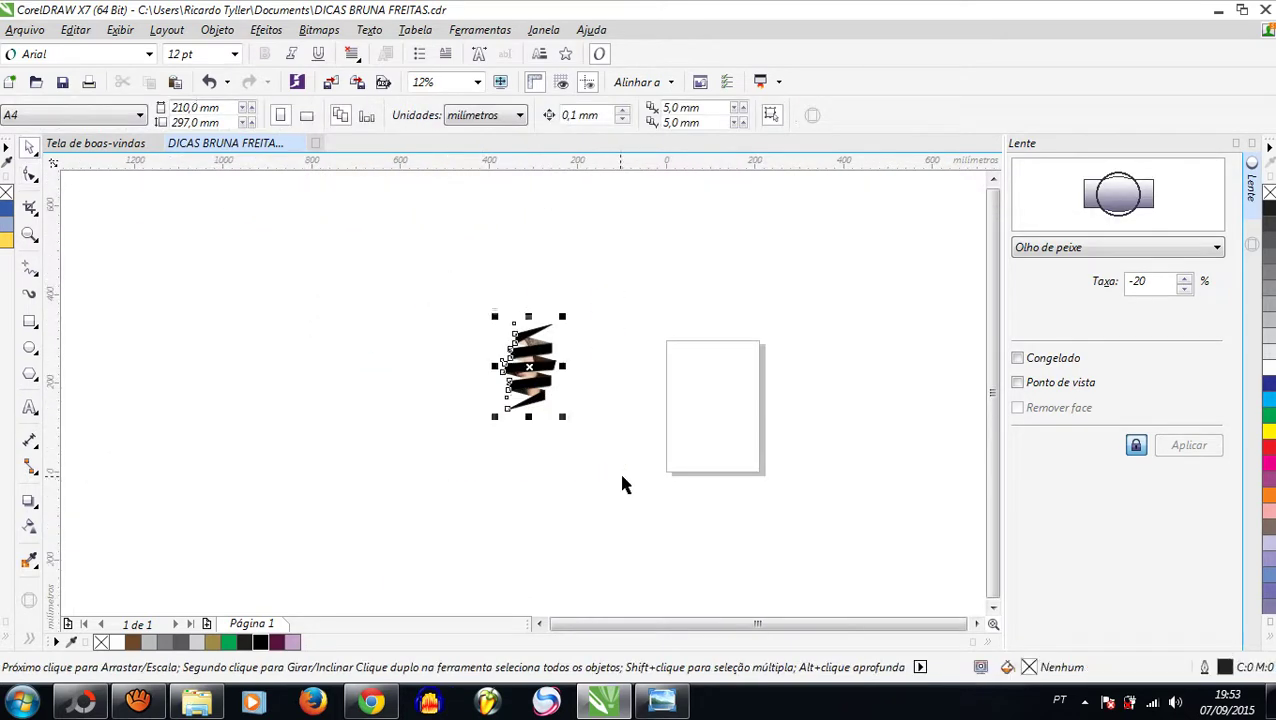
click(601, 461)
key(Tab)
click(612, 464)
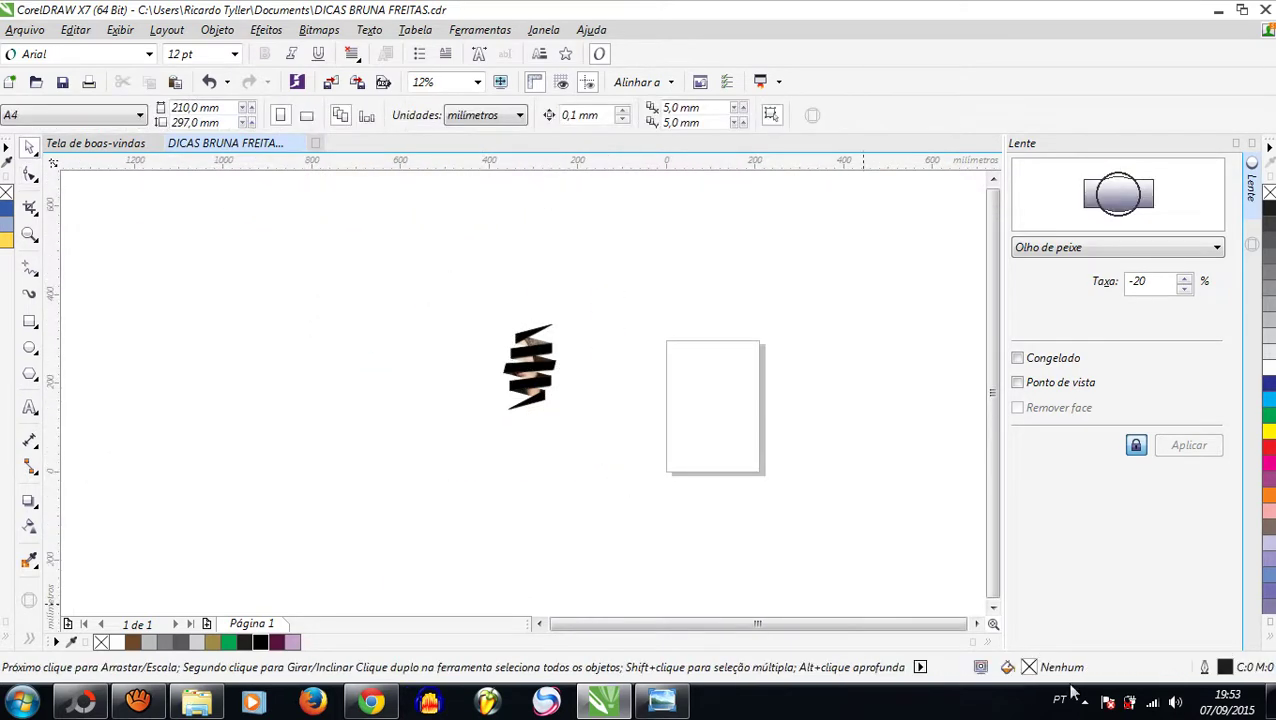
Bring the pink bokeh background picture from the desktop into the drawing beside the ribbon and enlarge it to about 383 × 287 mm
click(1272, 700)
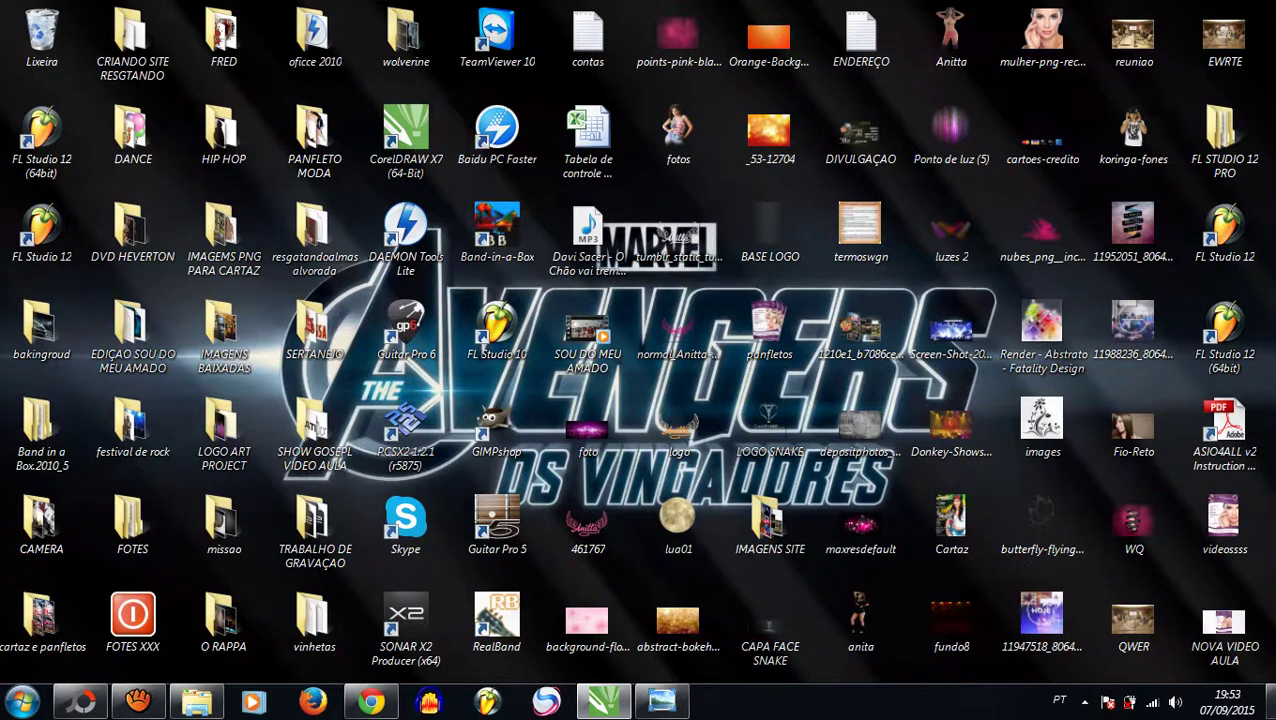
click(1268, 700)
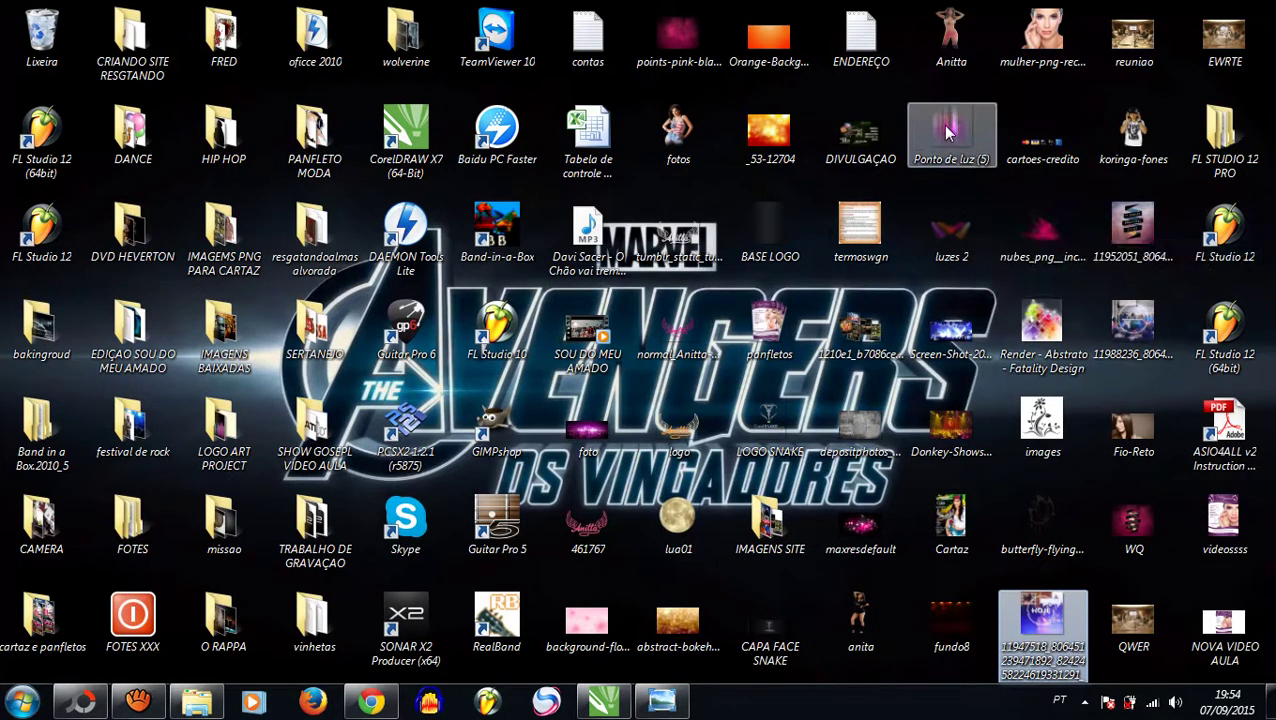
click(596, 706)
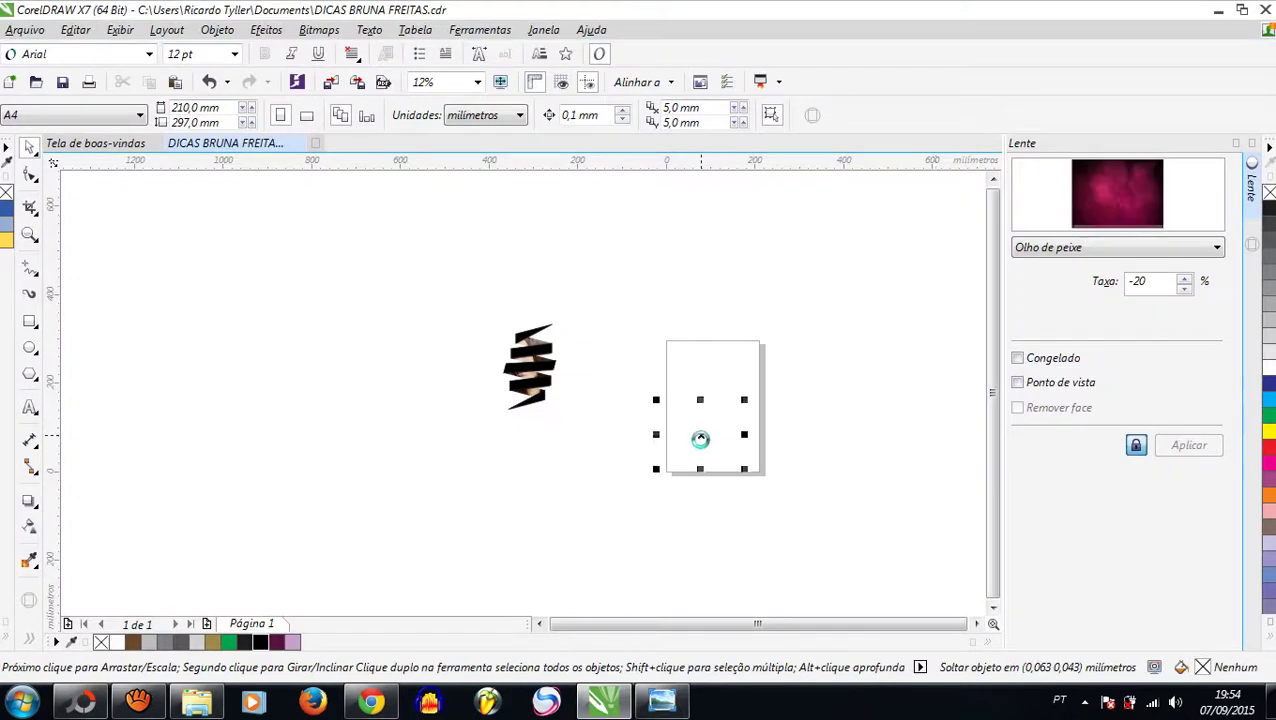
drag(700, 440, 496, 431)
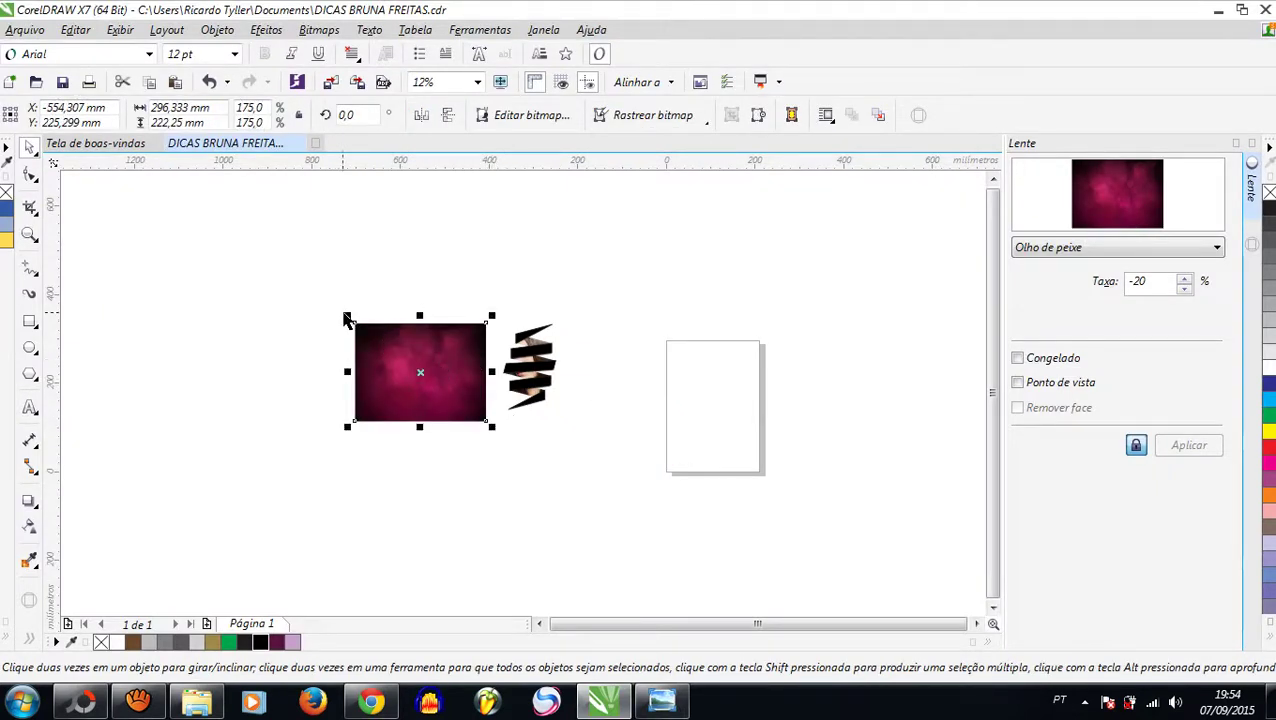
drag(345, 313, 308, 287)
click(624, 301)
Move the ribbon group onto the pink background and centre it horizontally and vertically on the picture
drag(528, 375, 399, 368)
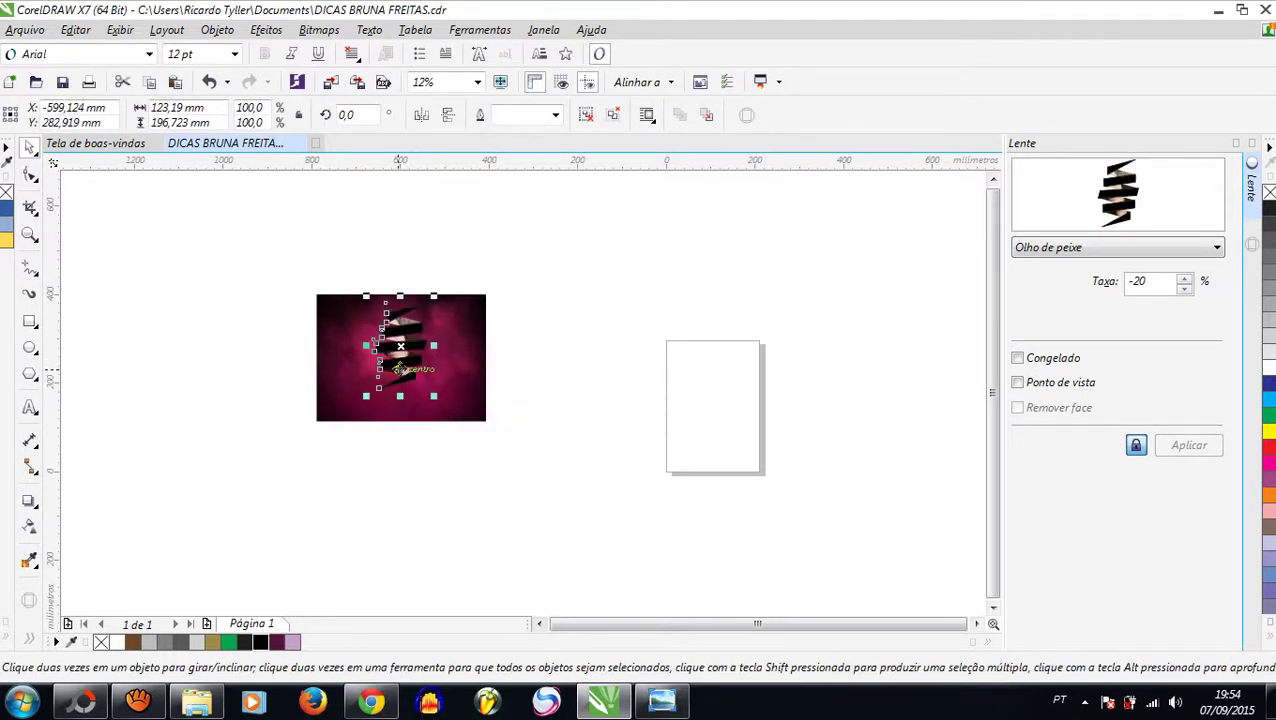
shift+click(330, 355)
click(253, 347)
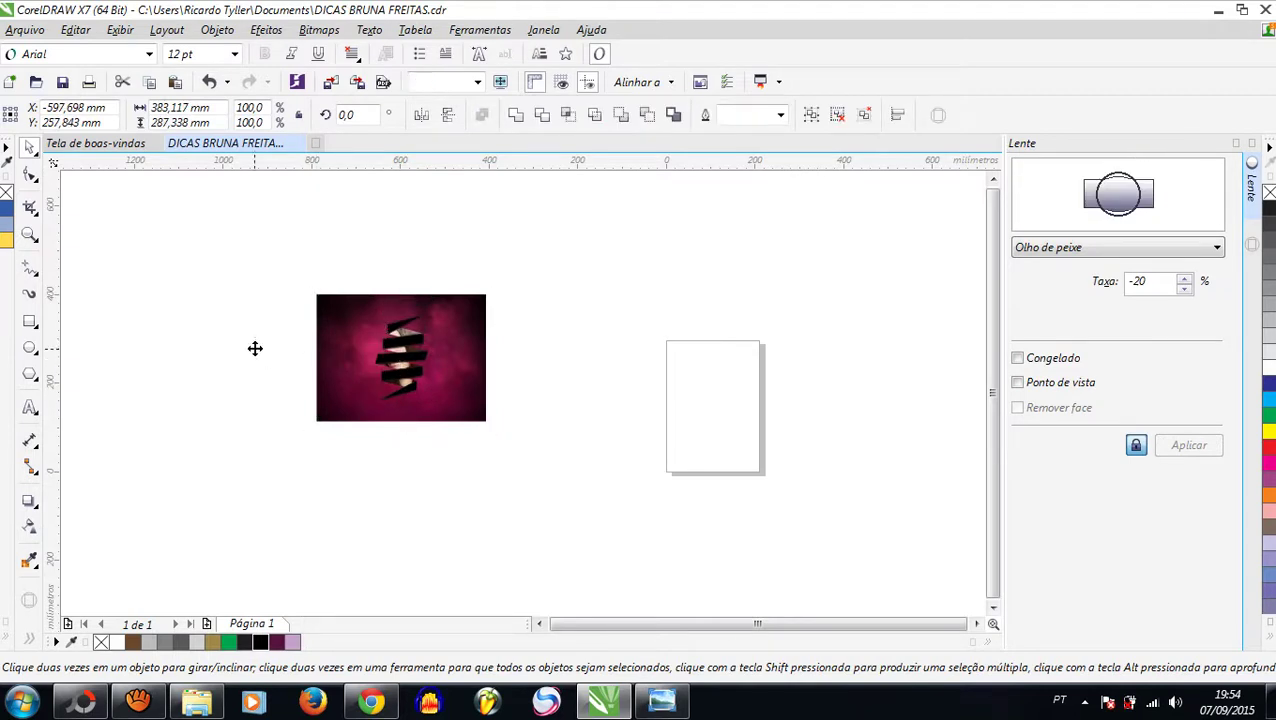
Enlarge the ribbon group to about 161 × 258 mm and reposition it around the middle of the background
click(29, 236)
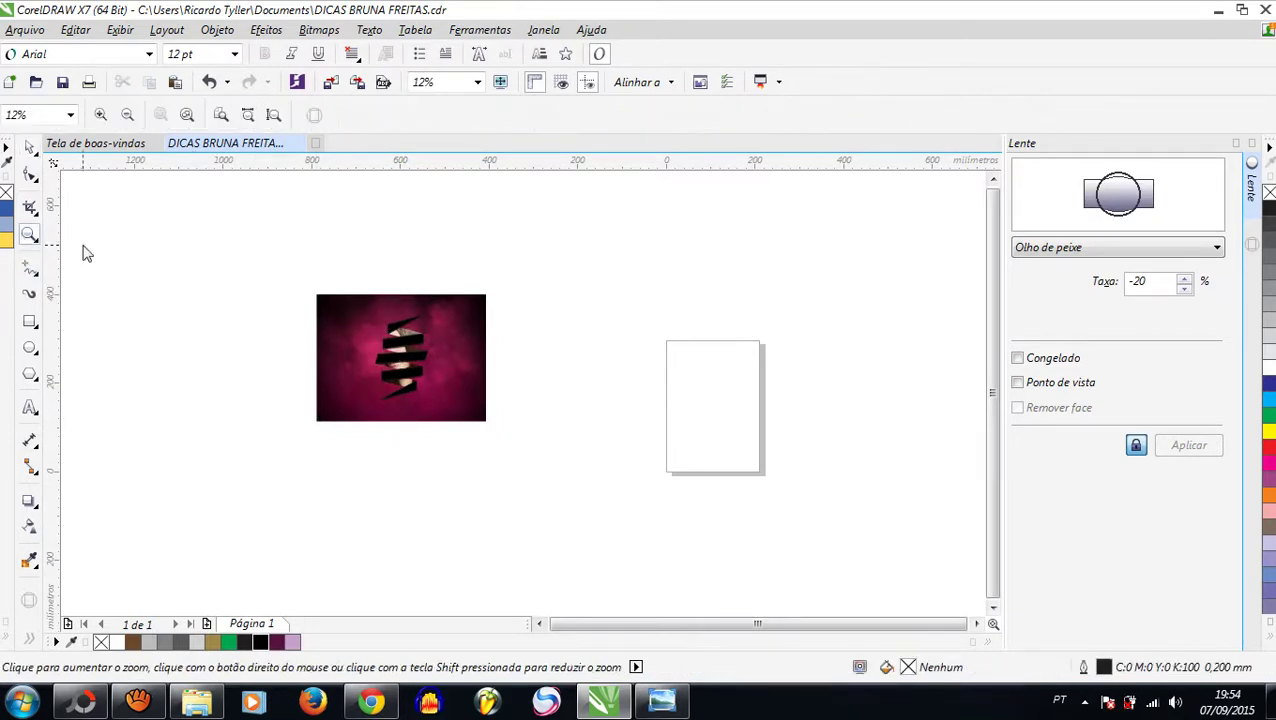
double_click(30, 237)
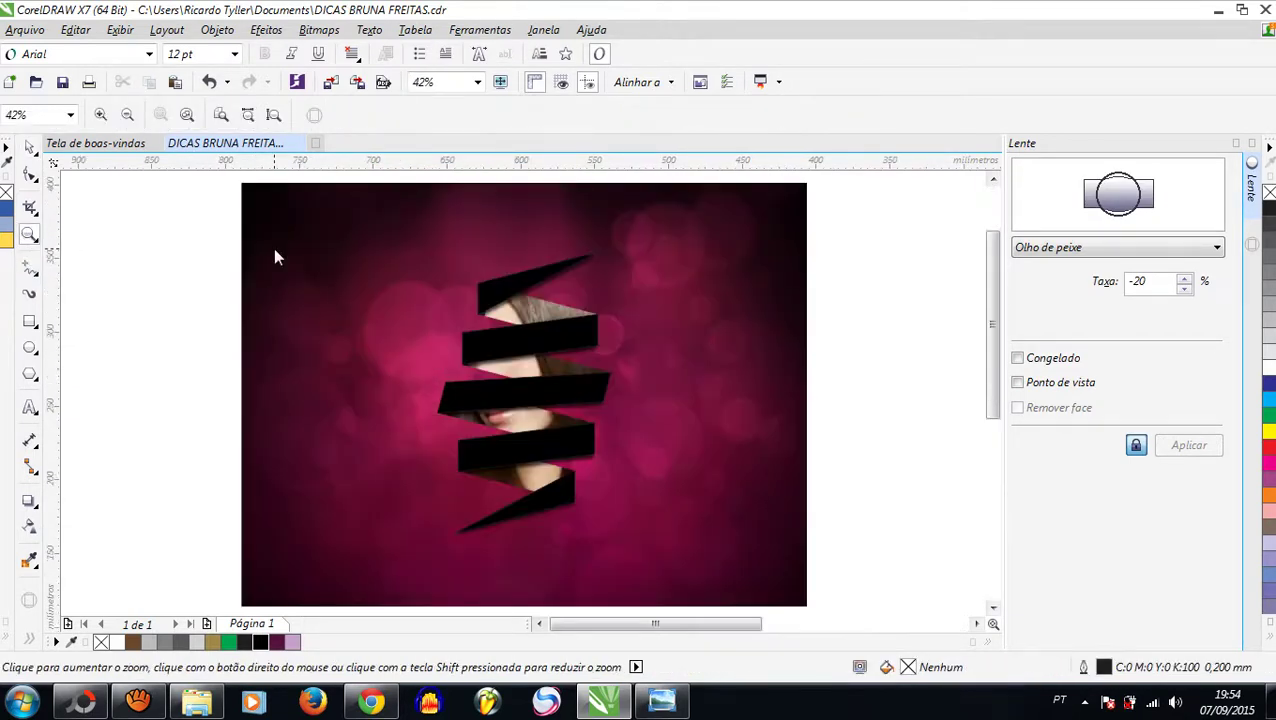
click(29, 147)
click(547, 331)
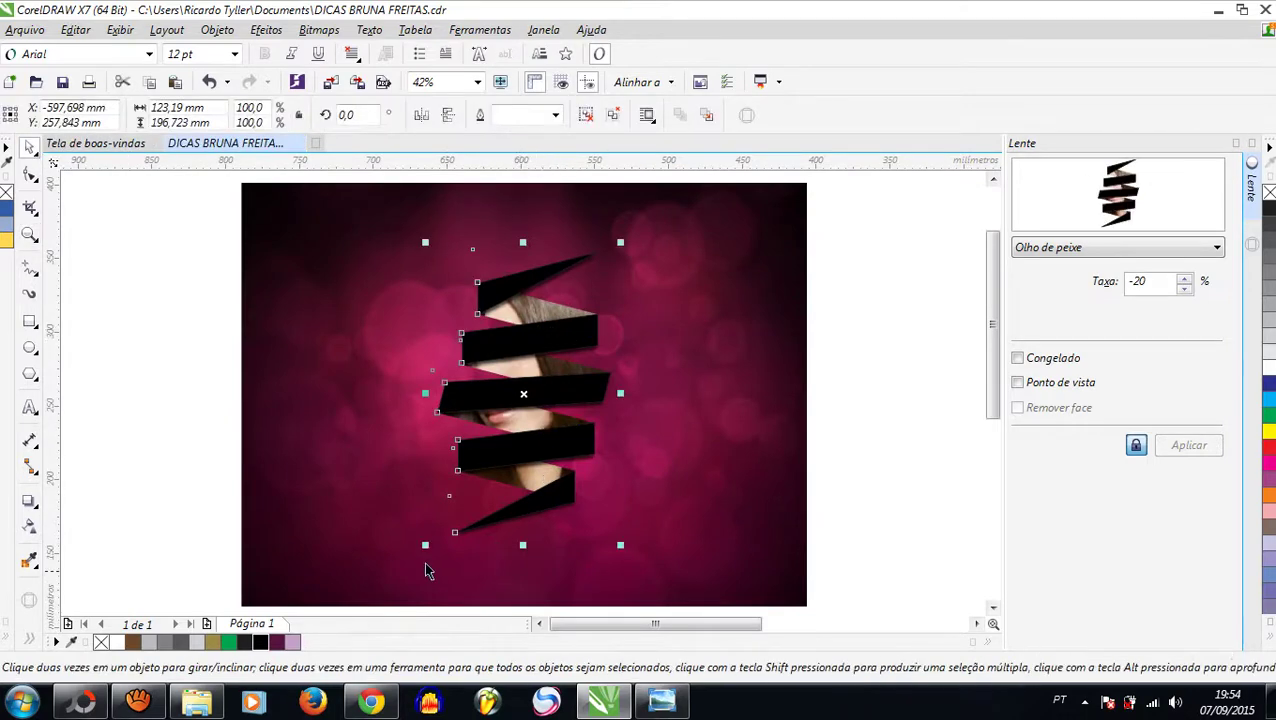
drag(425, 553, 399, 595)
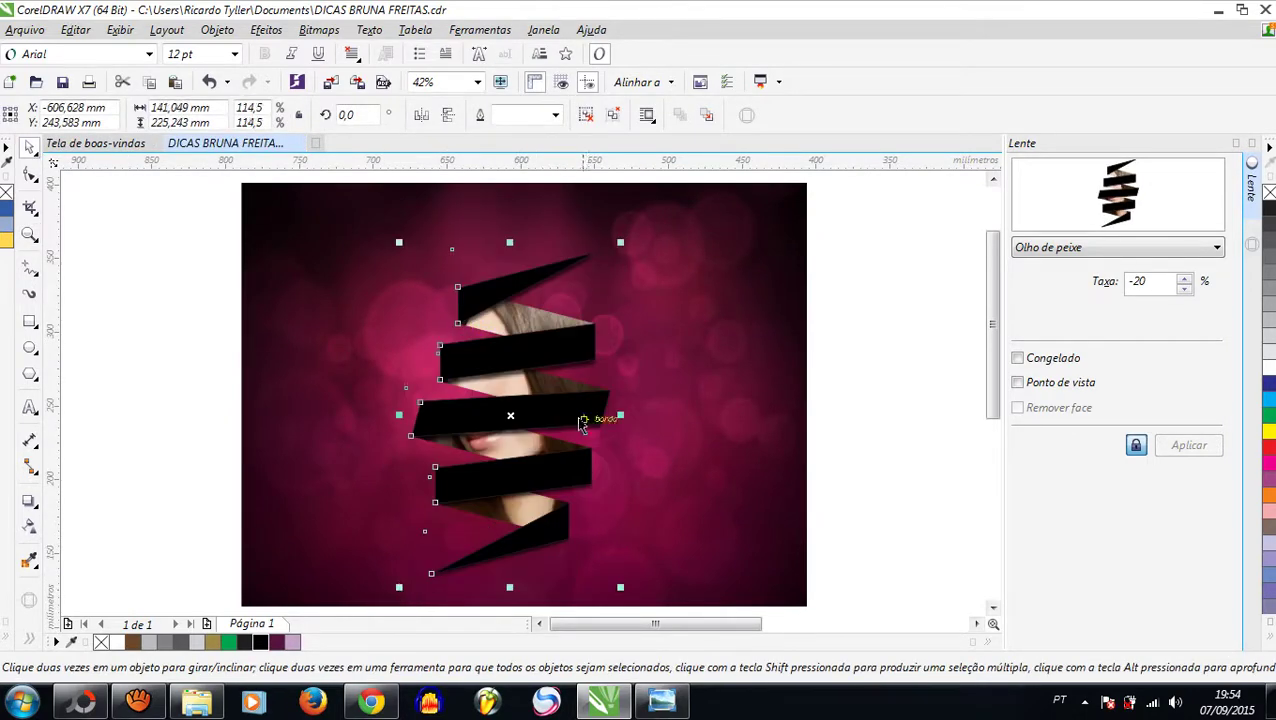
drag(621, 241, 621, 308)
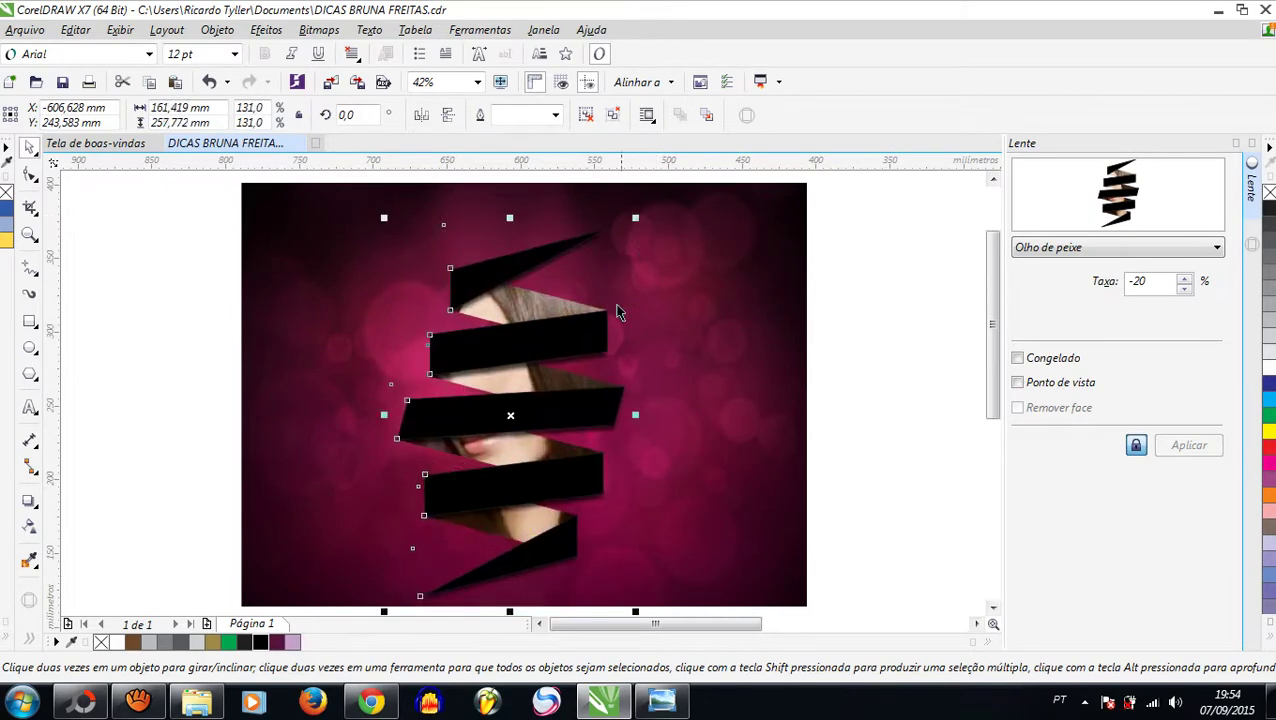
scroll(621, 308, down, 2)
scroll(525, 337, up, 1)
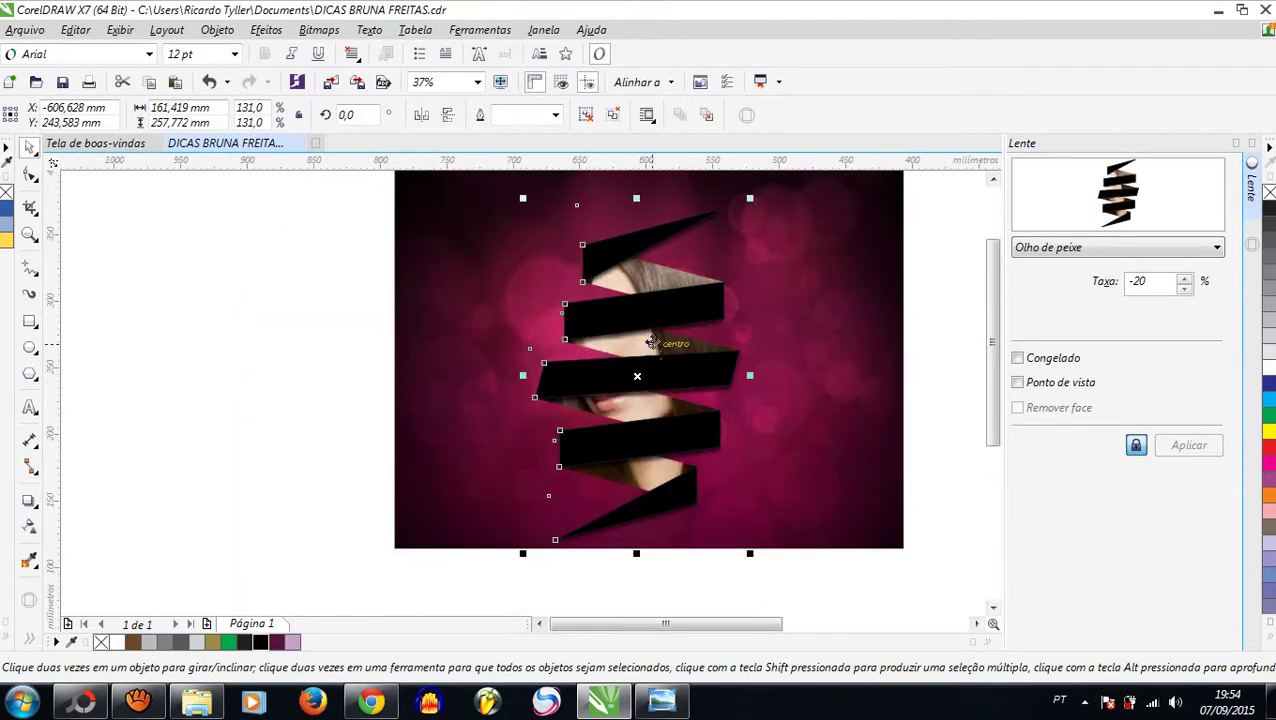
drag(655, 312, 652, 302)
click(300, 314)
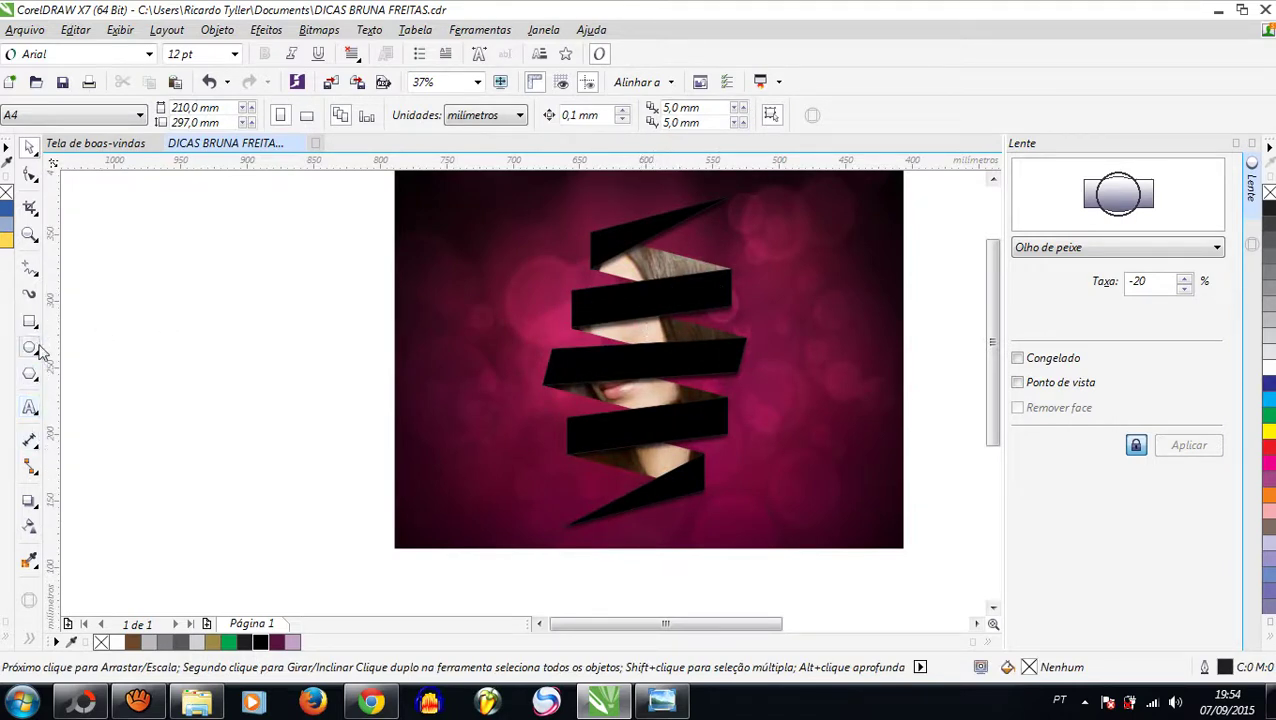
Add the artistic text "VIDEO" in 24 pt Arial on the empty area beside the background
click(30, 407)
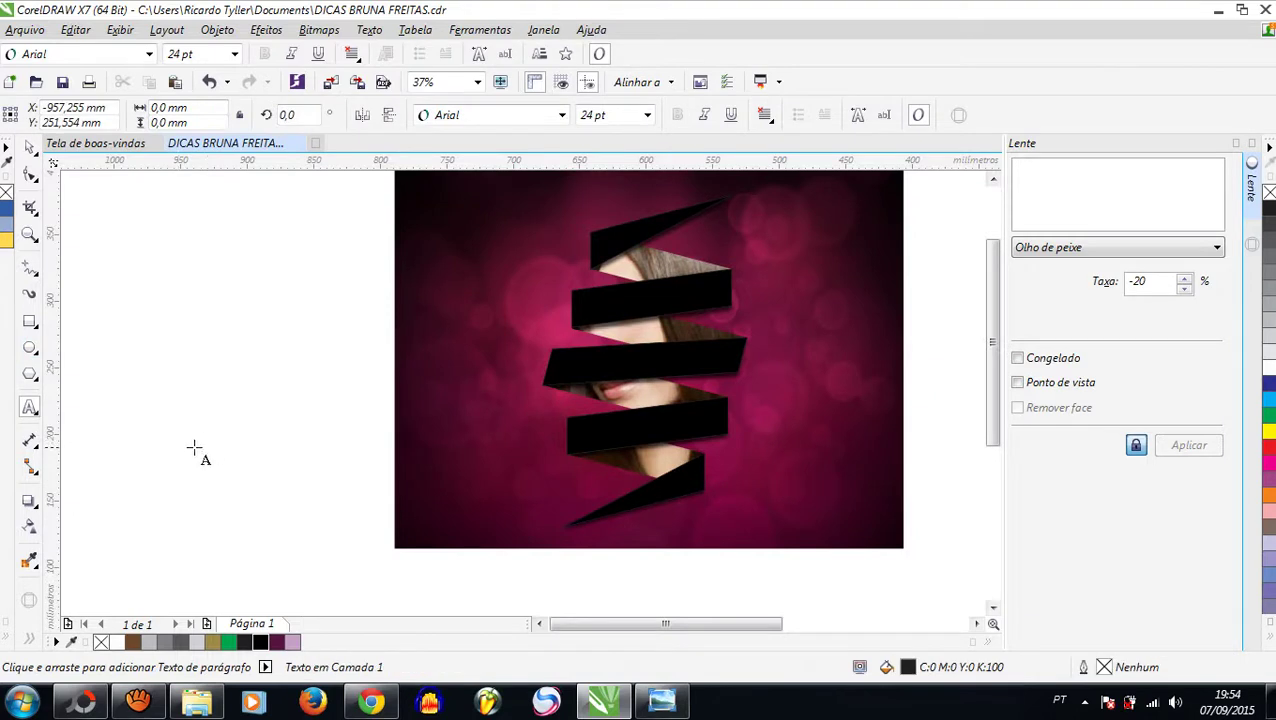
text(VIDEO)
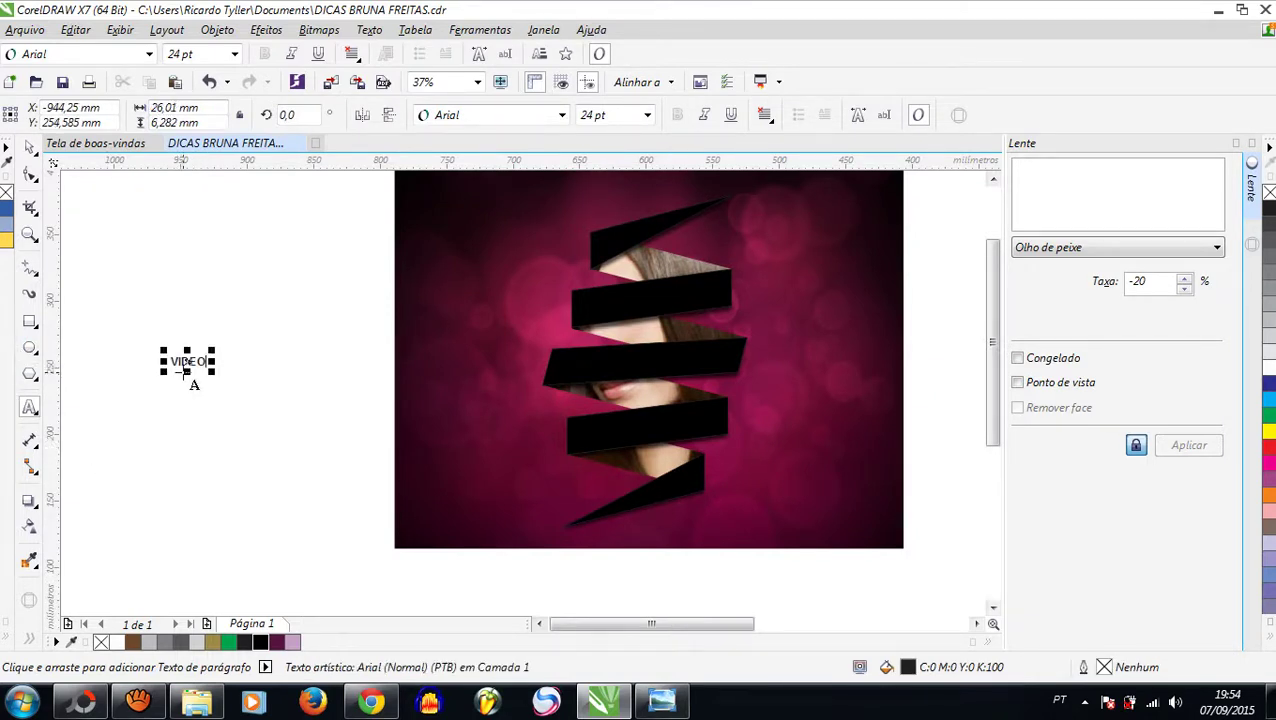
click(30, 146)
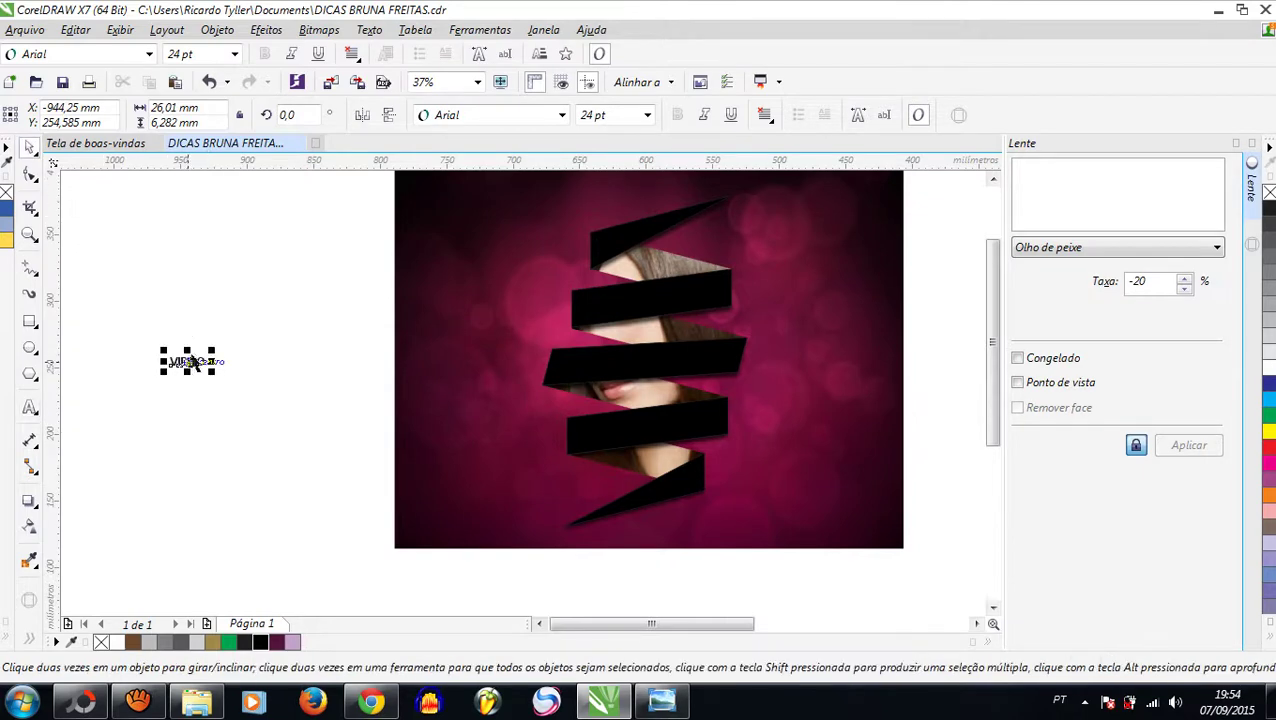
drag(187, 348, 432, 334)
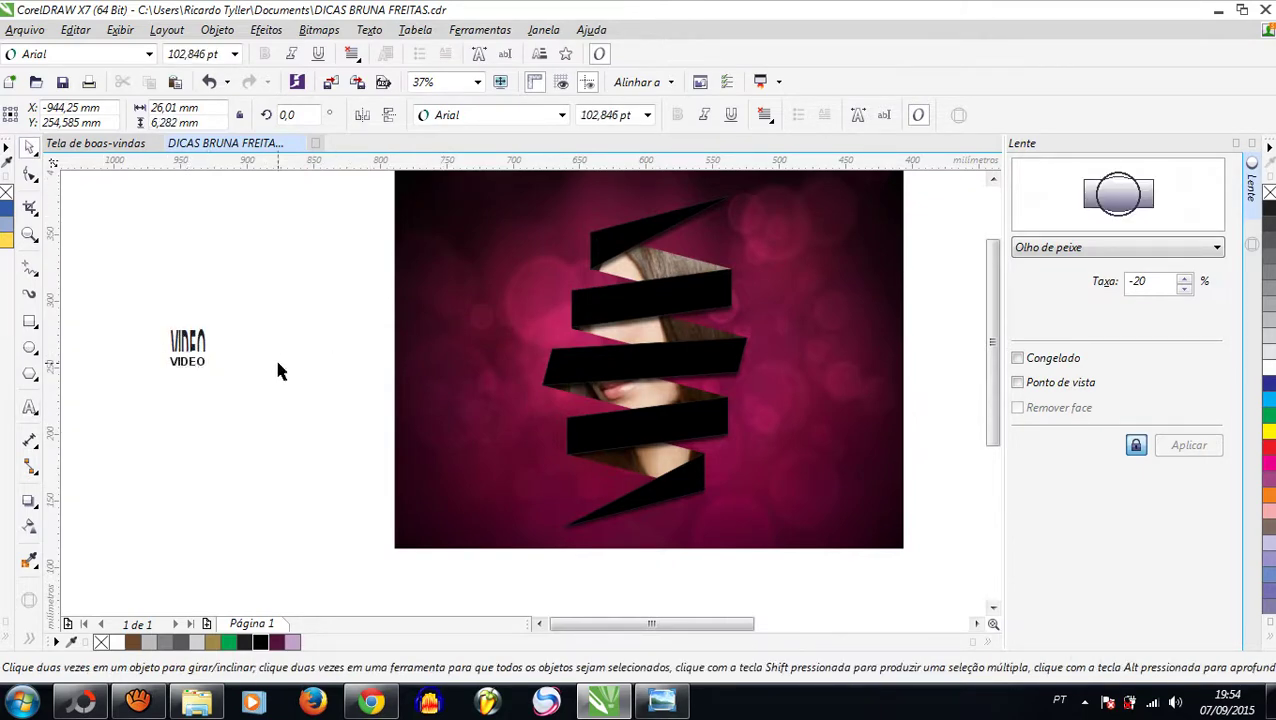
click(271, 358)
scroll(258, 358, up, 2)
click(146, 368)
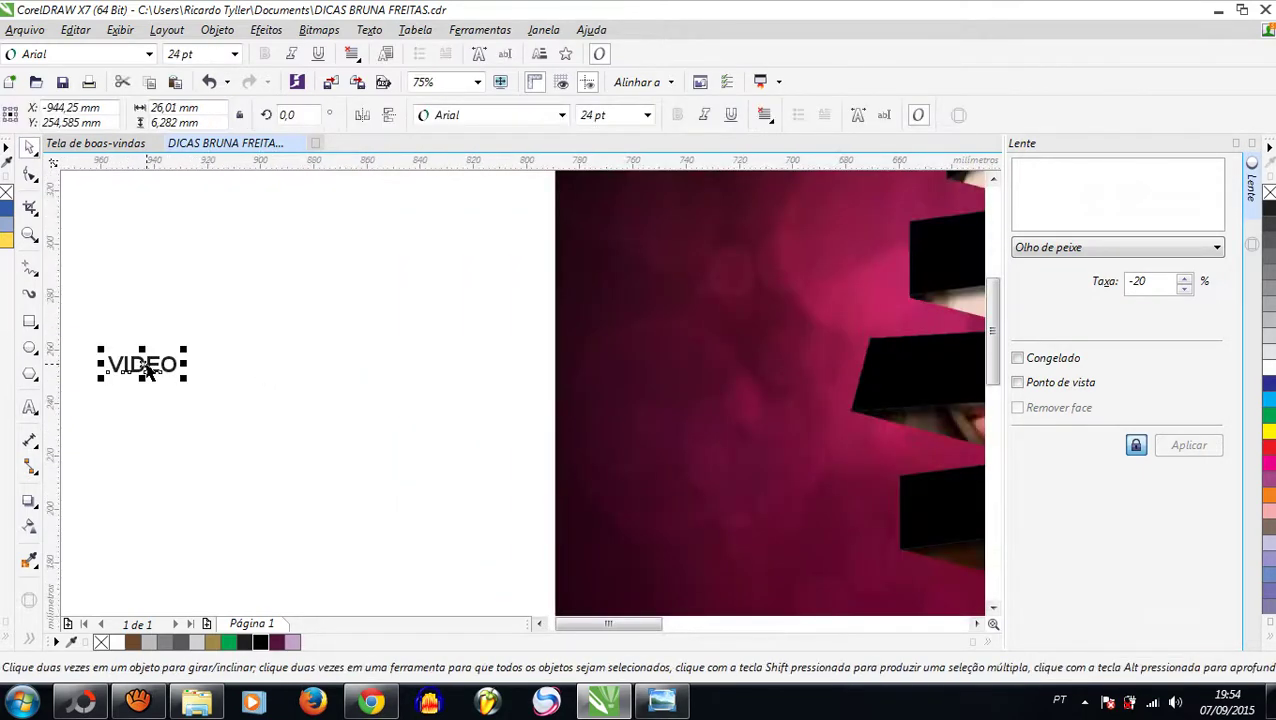
Move the VIDEO text onto the background beside the ribbon, enlarge it to about 44 pt and fill it white
drag(142, 364, 779, 320)
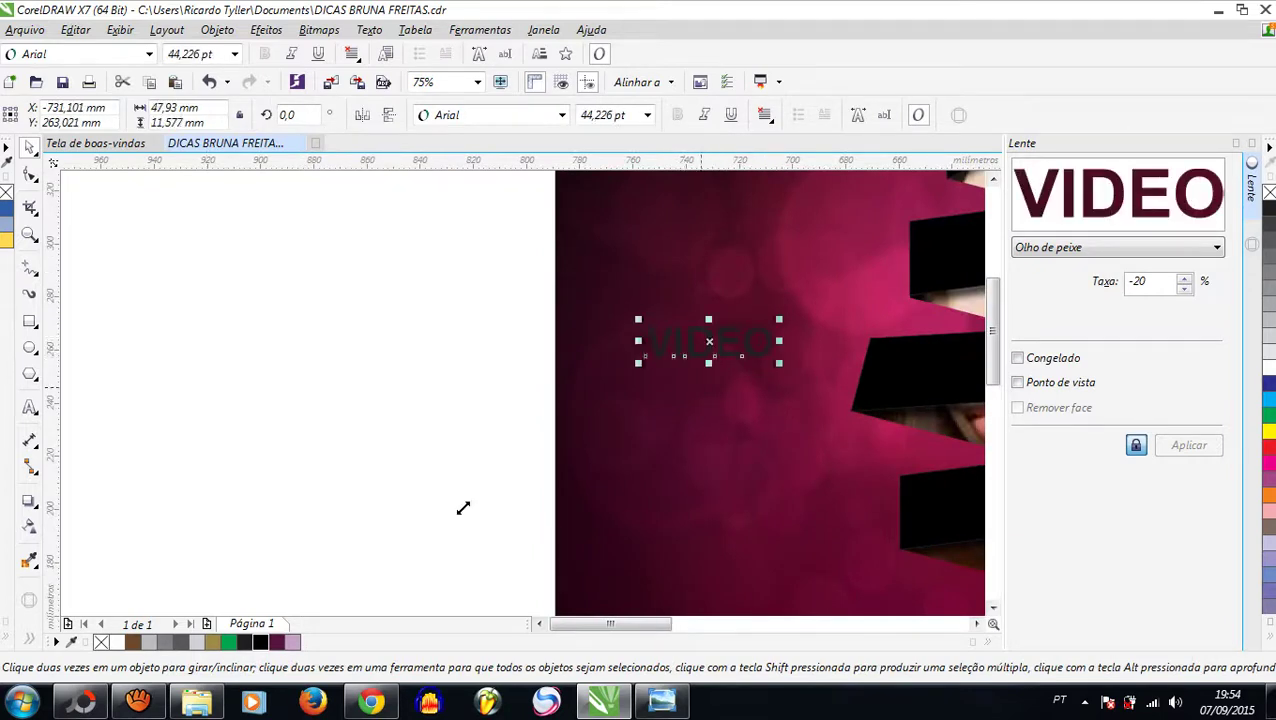
click(118, 642)
scroll(259, 485, down, 2)
scroll(763, 326, up, 2)
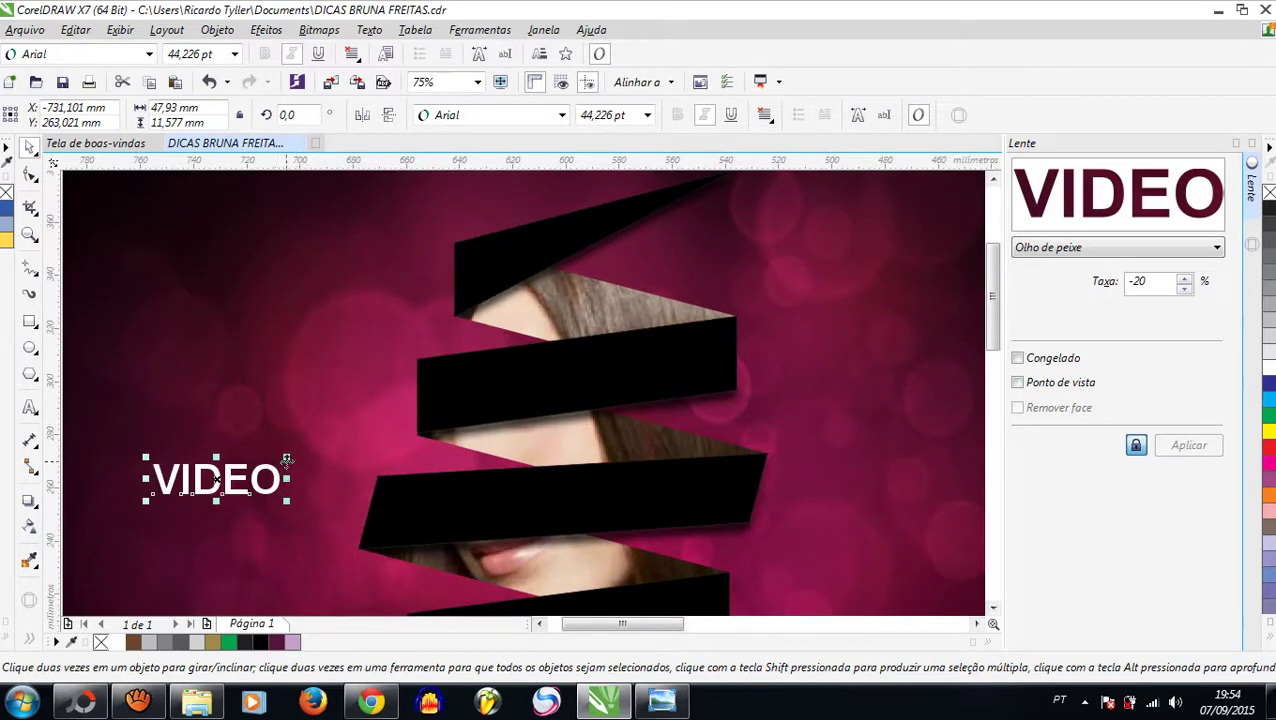
Enlarge the VIDEO text to about 61 pt and set its font to Arial Bold
drag(287, 459, 338, 445)
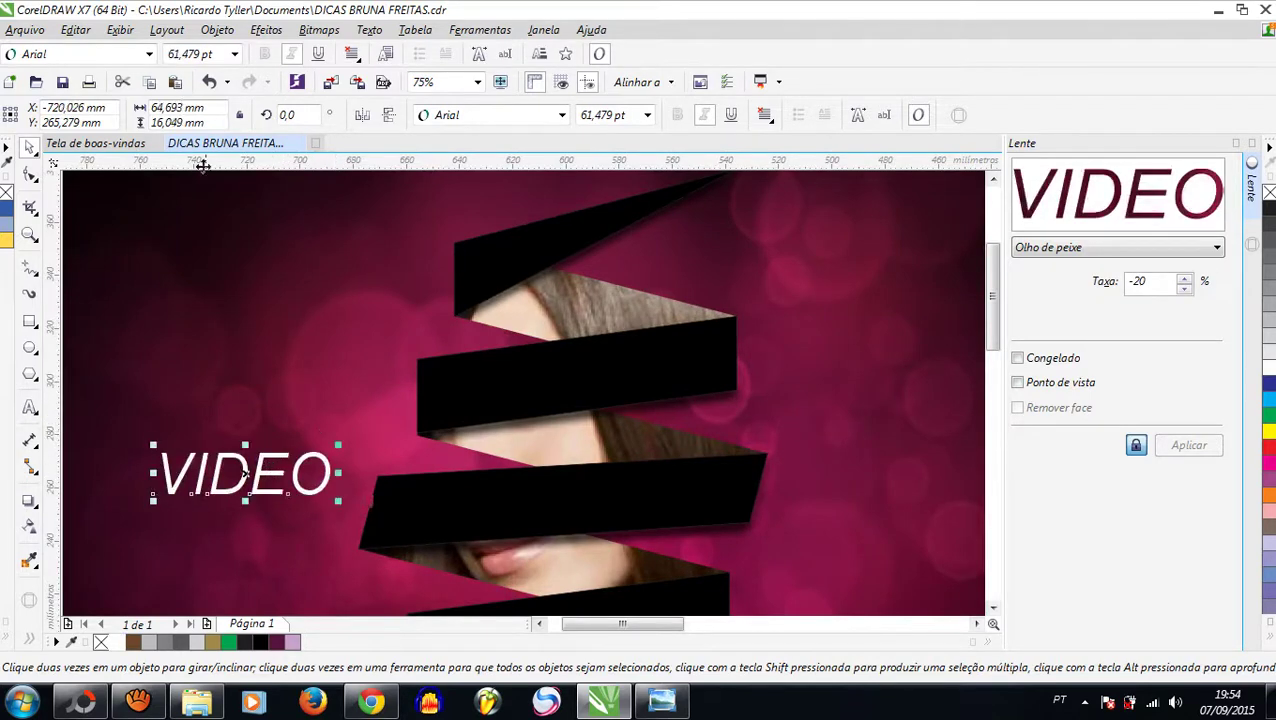
click(148, 54)
mouse_move(300, 77)
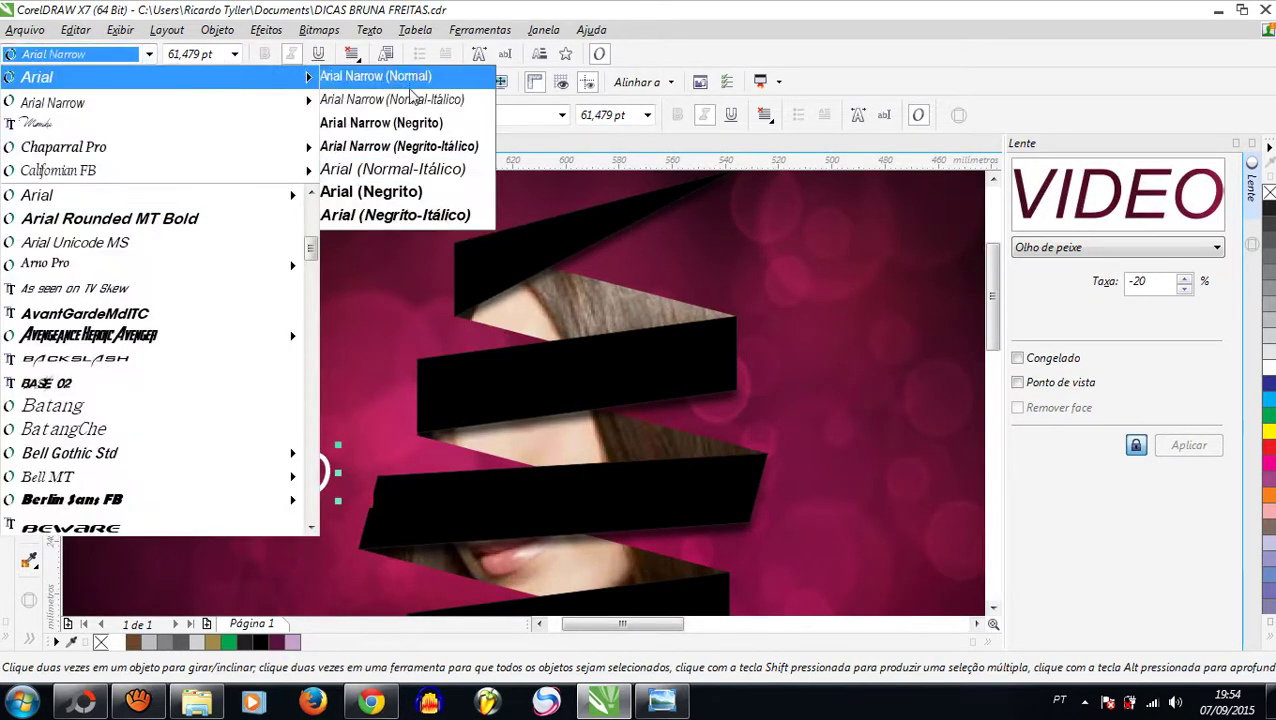
click(390, 200)
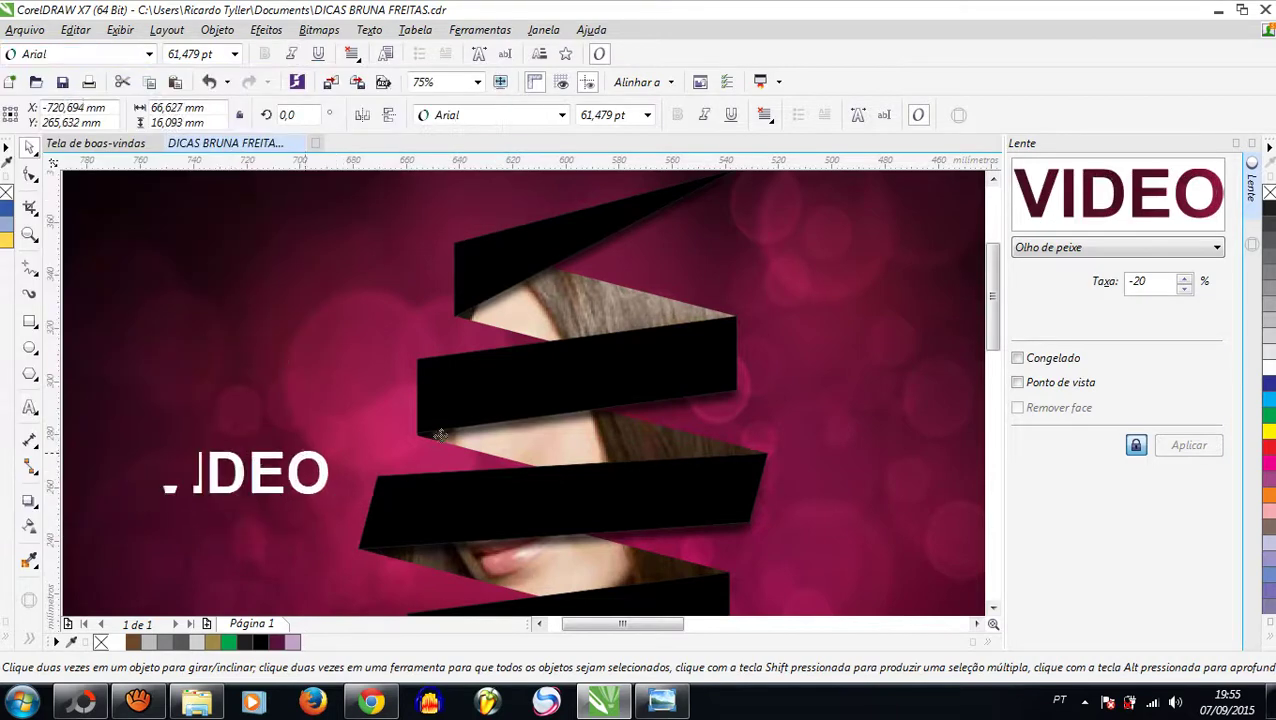
Place the VIDEO text on the second black strip and rotate it about 6.9° to follow the strip's slant
drag(440, 434, 570, 378)
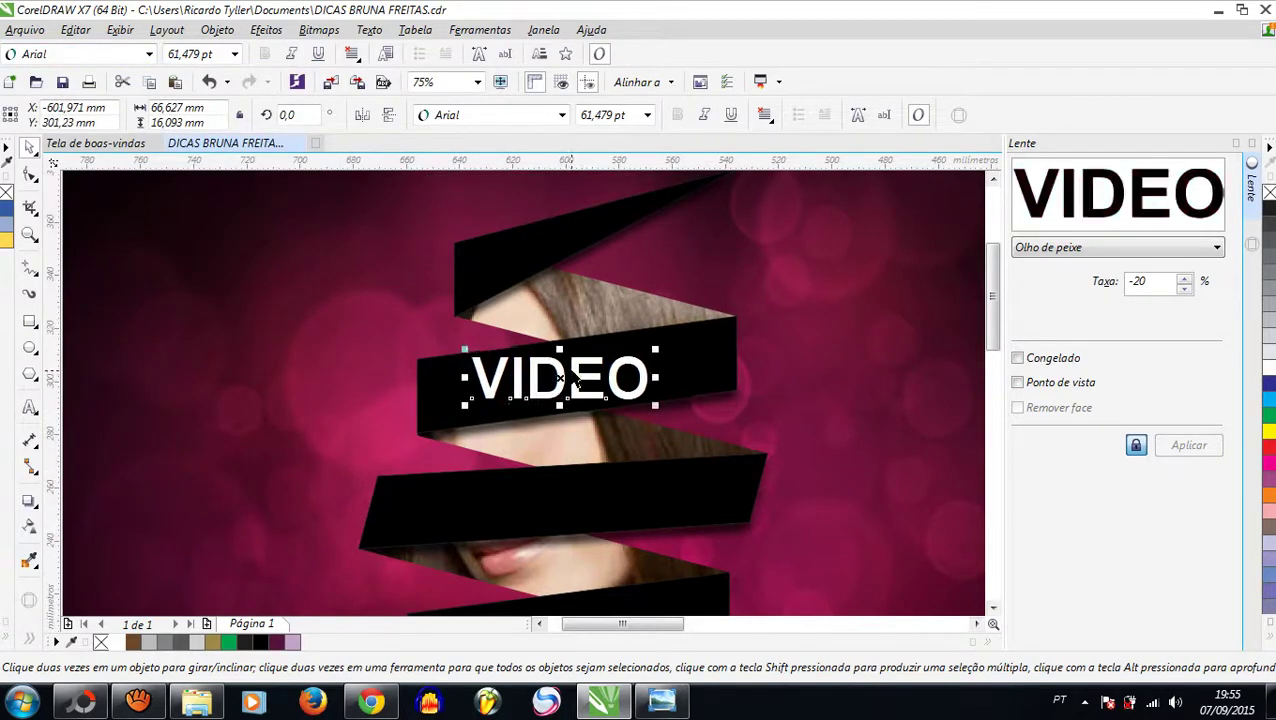
click(574, 381)
drag(466, 404, 463, 414)
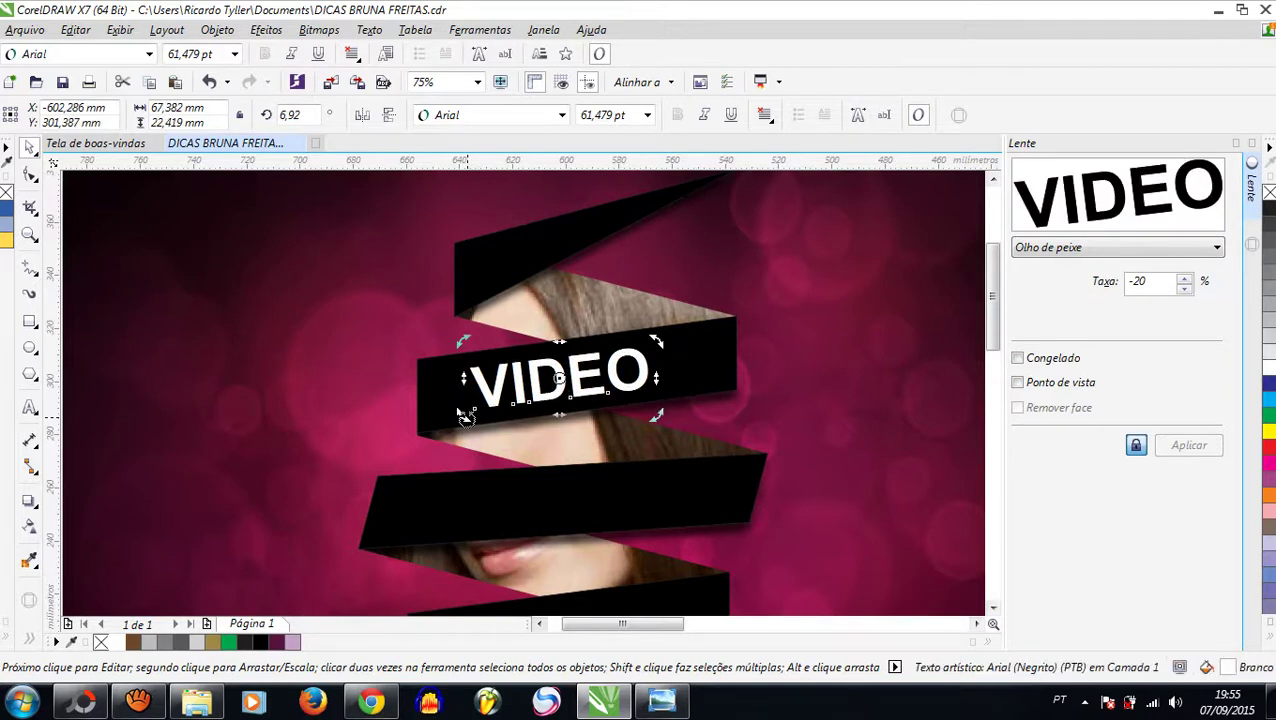
Duplicate the VIDEO text onto the third black strip and rotate the copy to about 3.4° to match its slant
drag(570, 377, 494, 496)
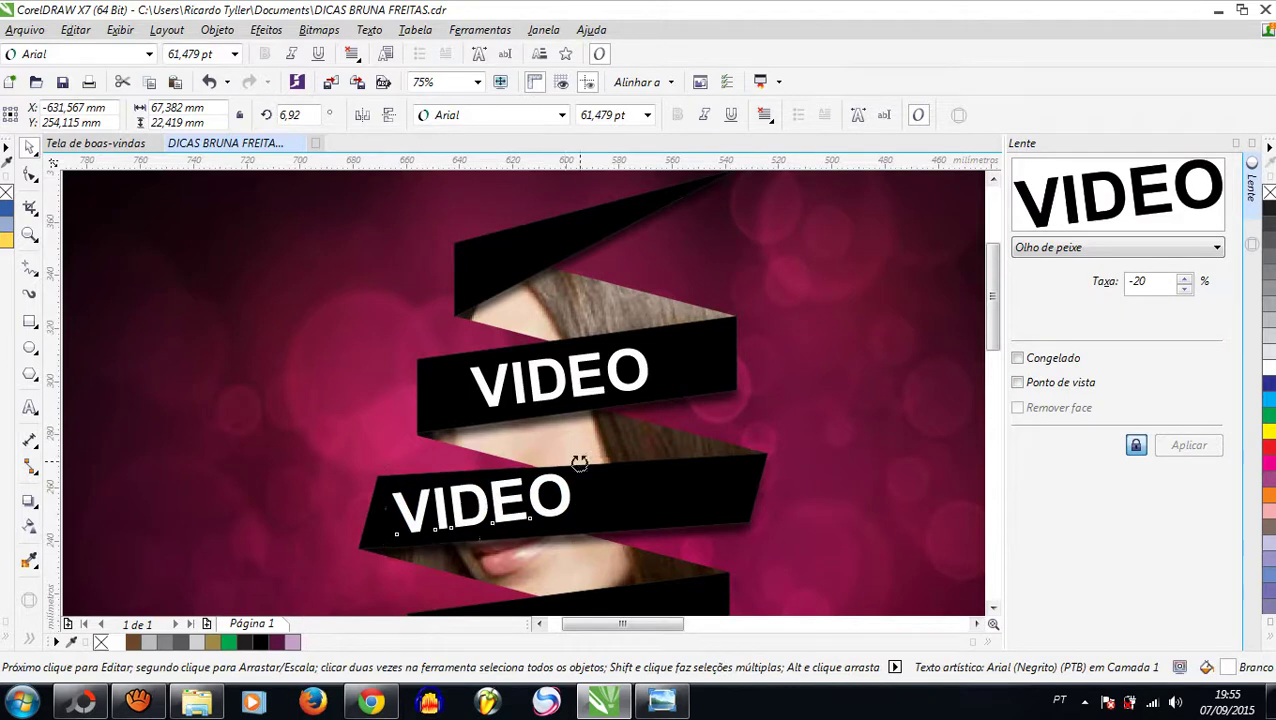
drag(579, 462, 615, 466)
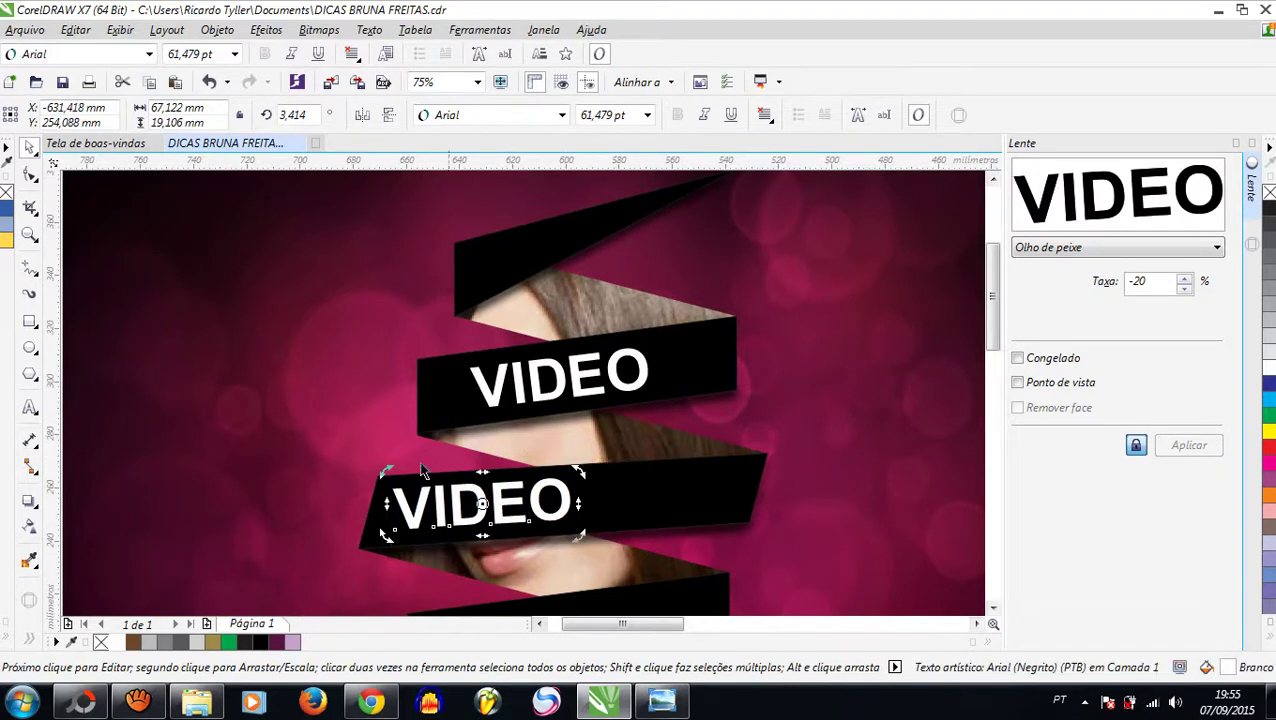
Replace the wording of the copied text on the third strip with "AULA 2015"
click(563, 500)
key(BackSpace)
key(BackSpace)
key(BackSpace)
key(BackSpace)
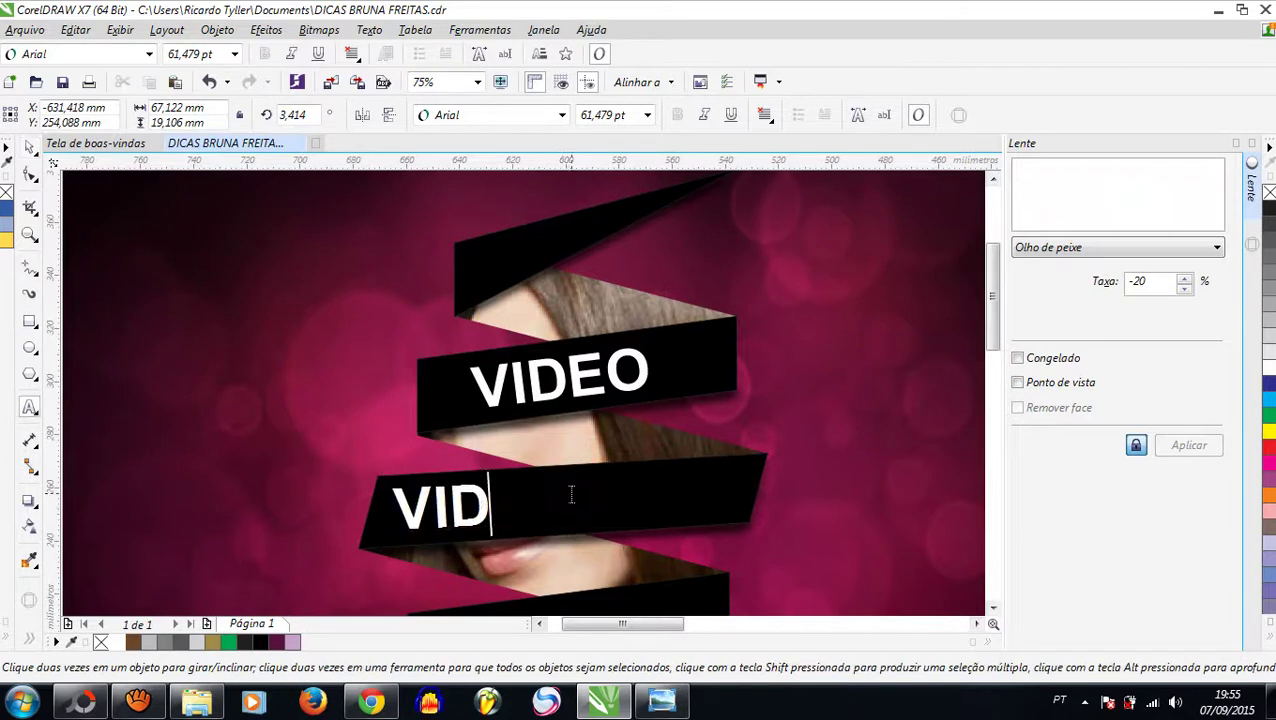
key(BackSpace)
text(U)
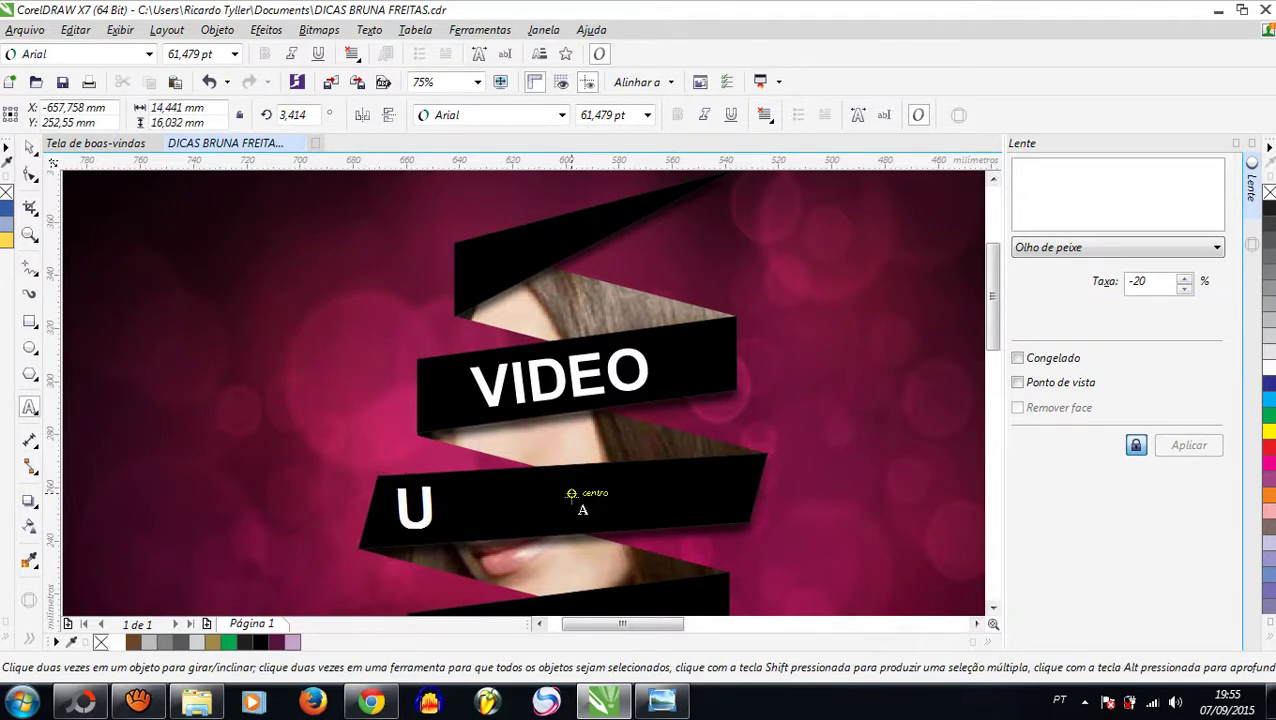
key(shift+Left)
text(AULA)
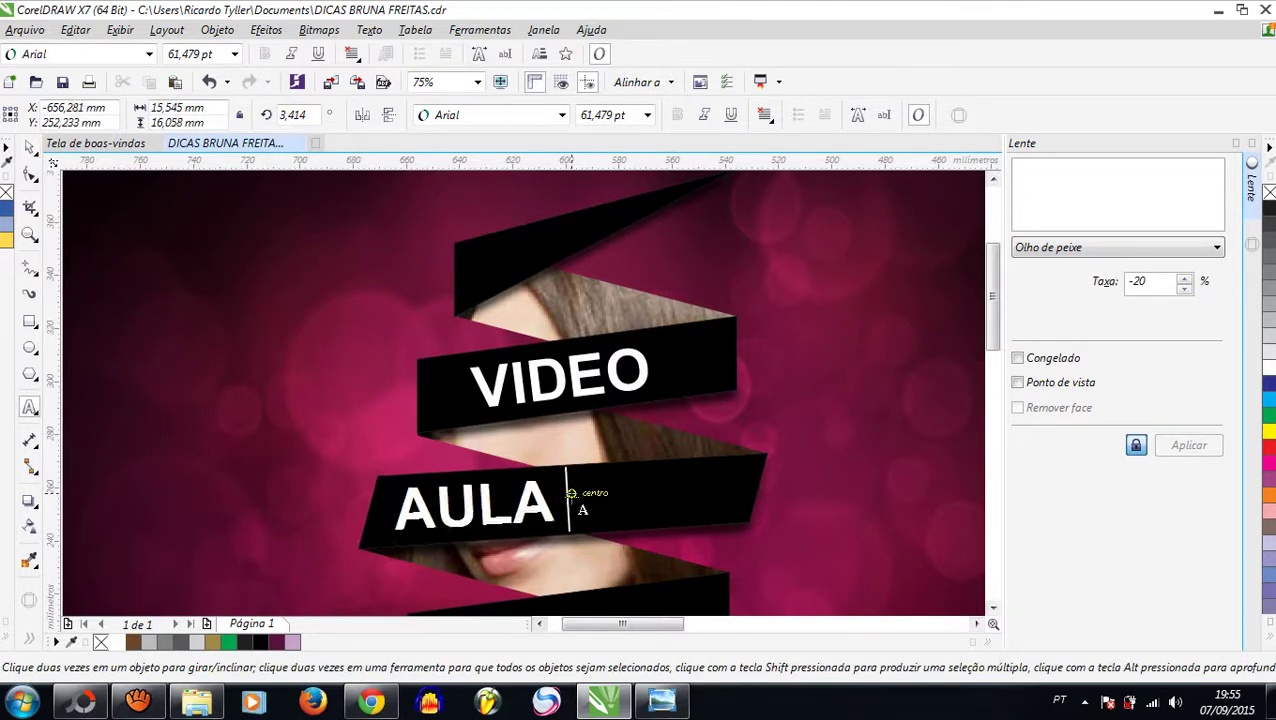
text( COREL)
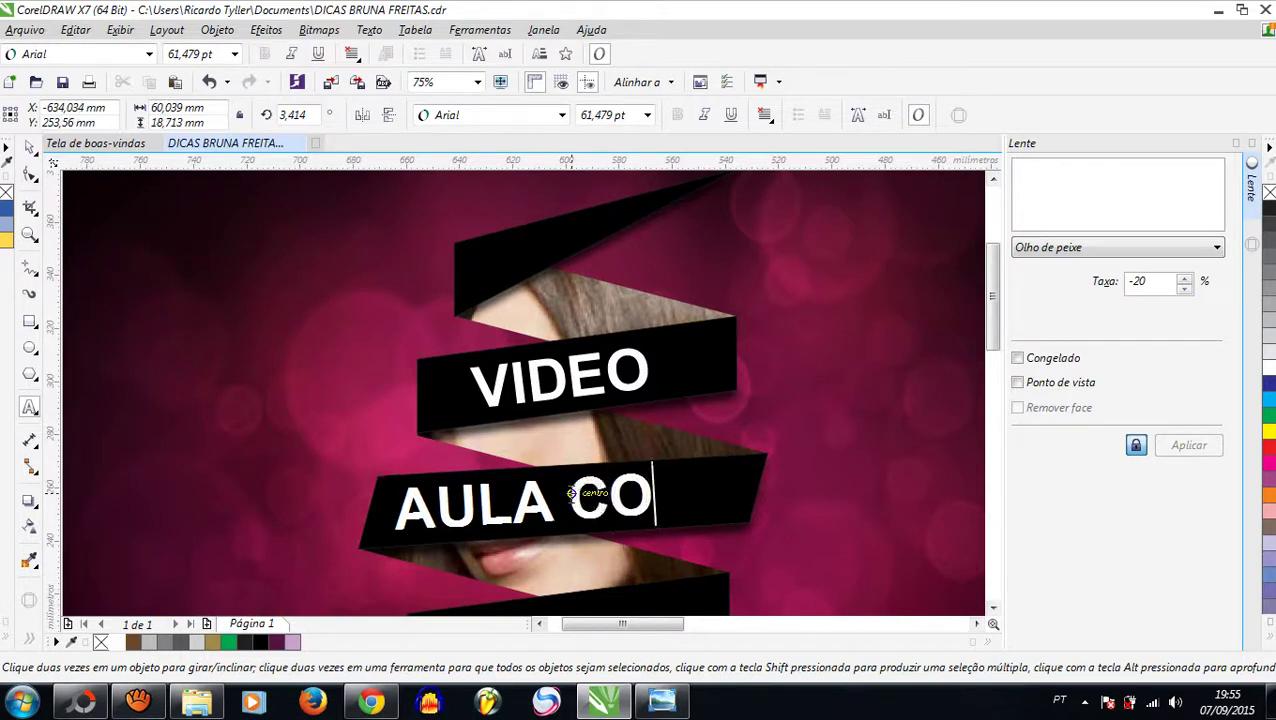
key(BackSpace)
key(BackSpace)
key(BackSpace)
key(BackSpace)
key(BackSpace)
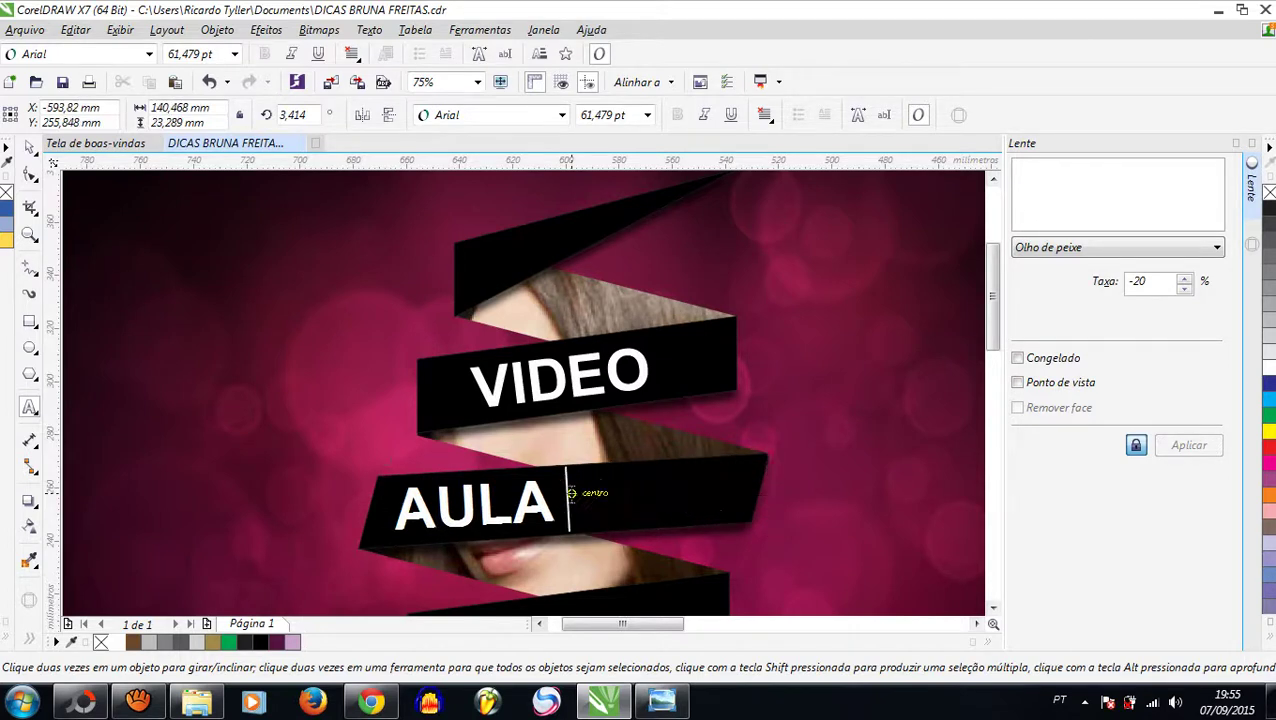
text(2015)
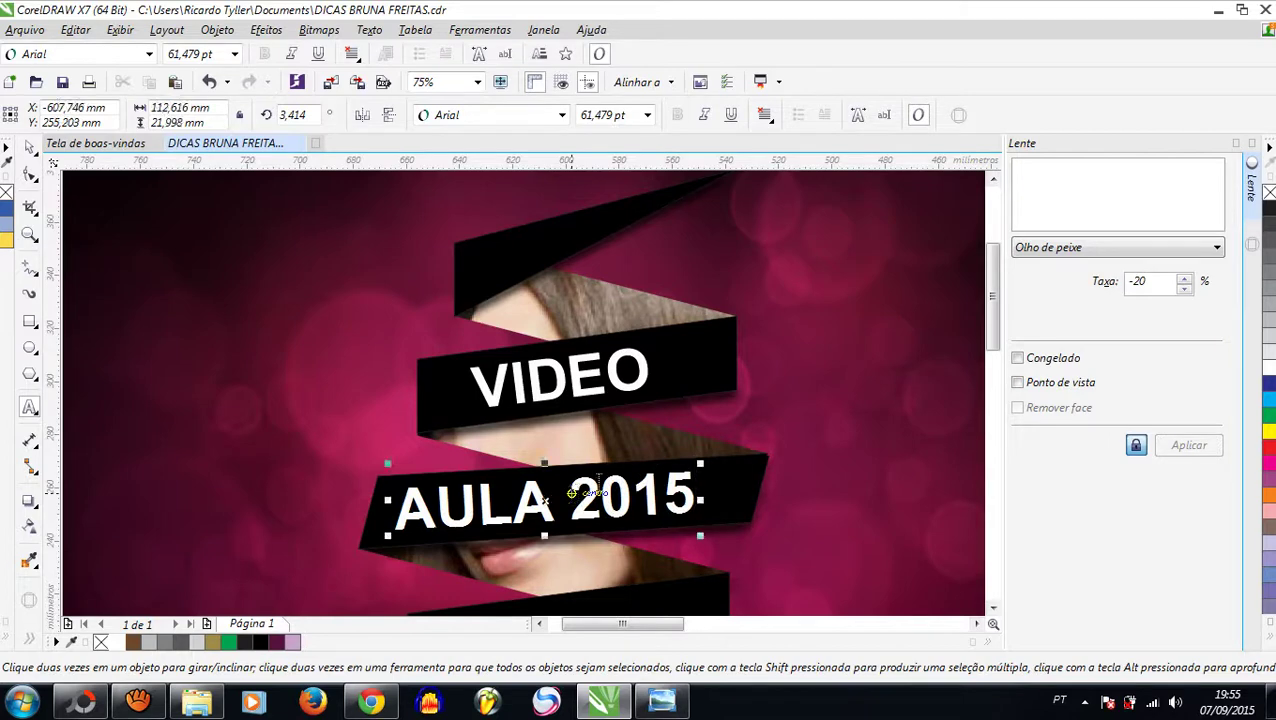
Duplicate the AULA 2015 text onto the fourth black strip and rotate the copy to about 7.5°
scroll(603, 452, down, 2)
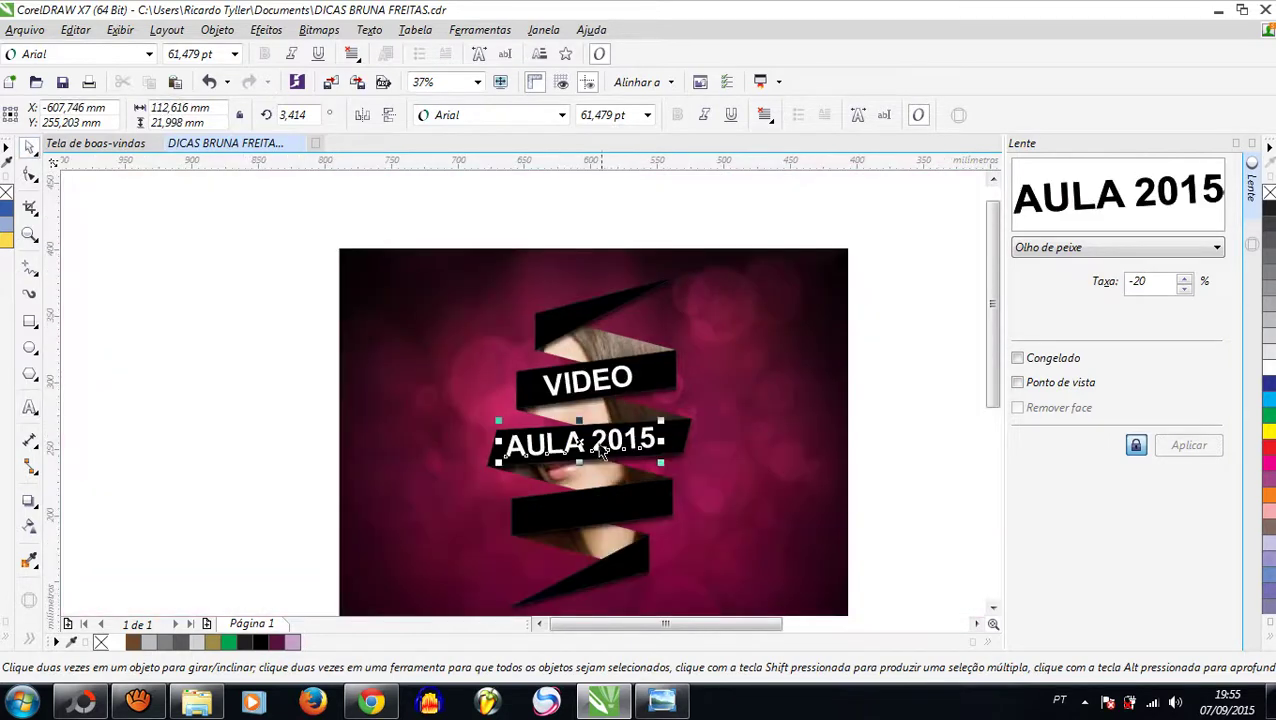
scroll(603, 452, up, 2)
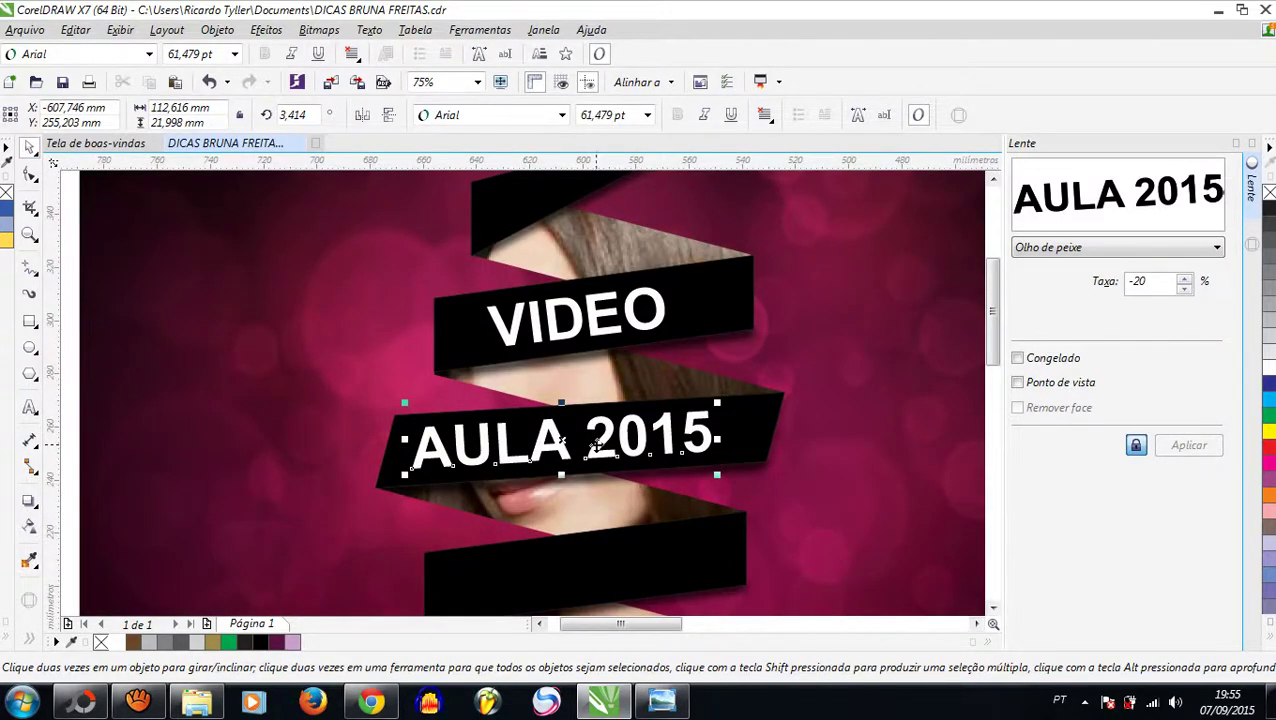
drag(597, 447, 600, 570)
scroll(600, 565, down, 2)
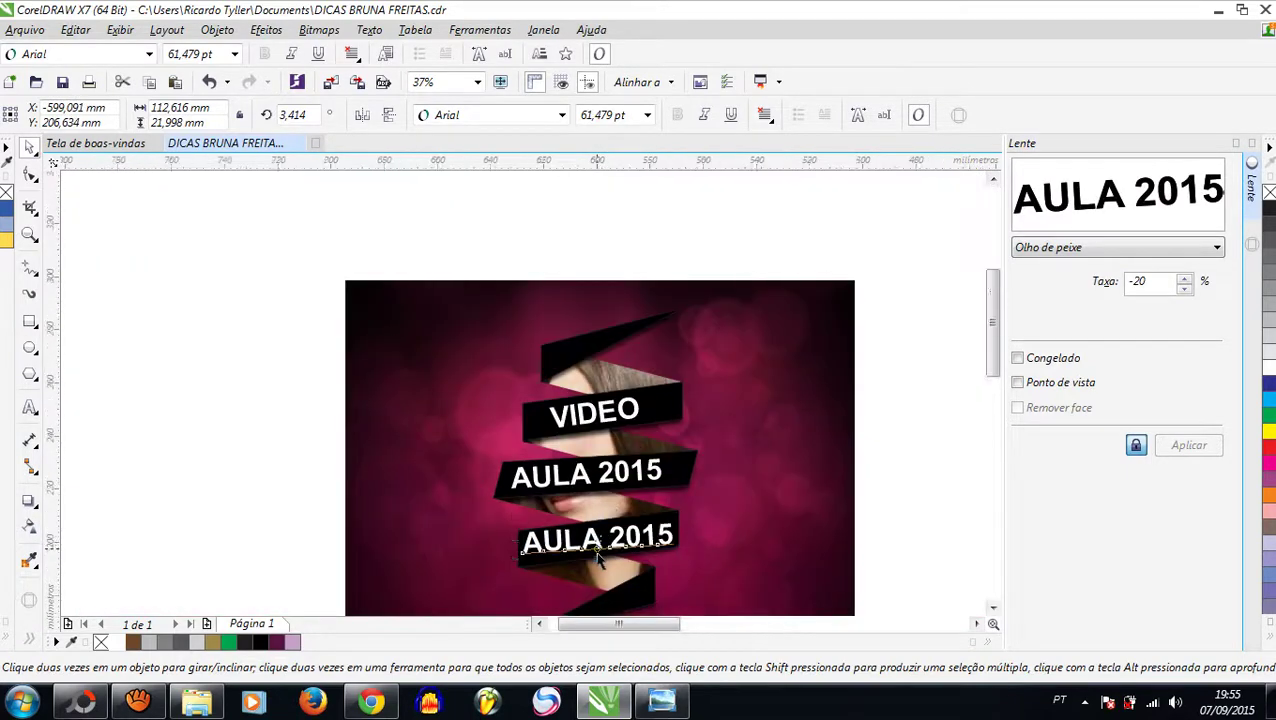
scroll(598, 556, up, 2)
drag(758, 492, 464, 522)
Replace the copied text on the fourth strip with the person's first name and nudge it into place
double_click(740, 510)
text(RIA)
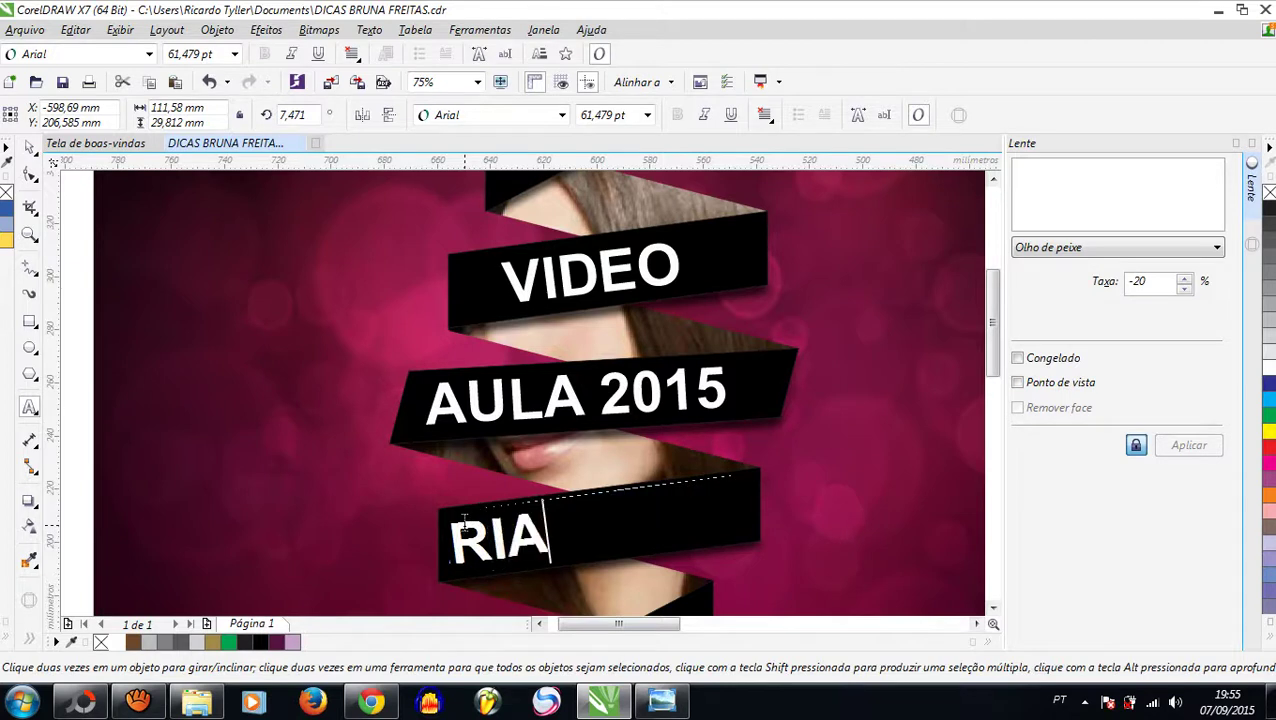
key(BackSpace)
text(C)
key(BackSpace)
key(BackSpace)
key(BackSpace)
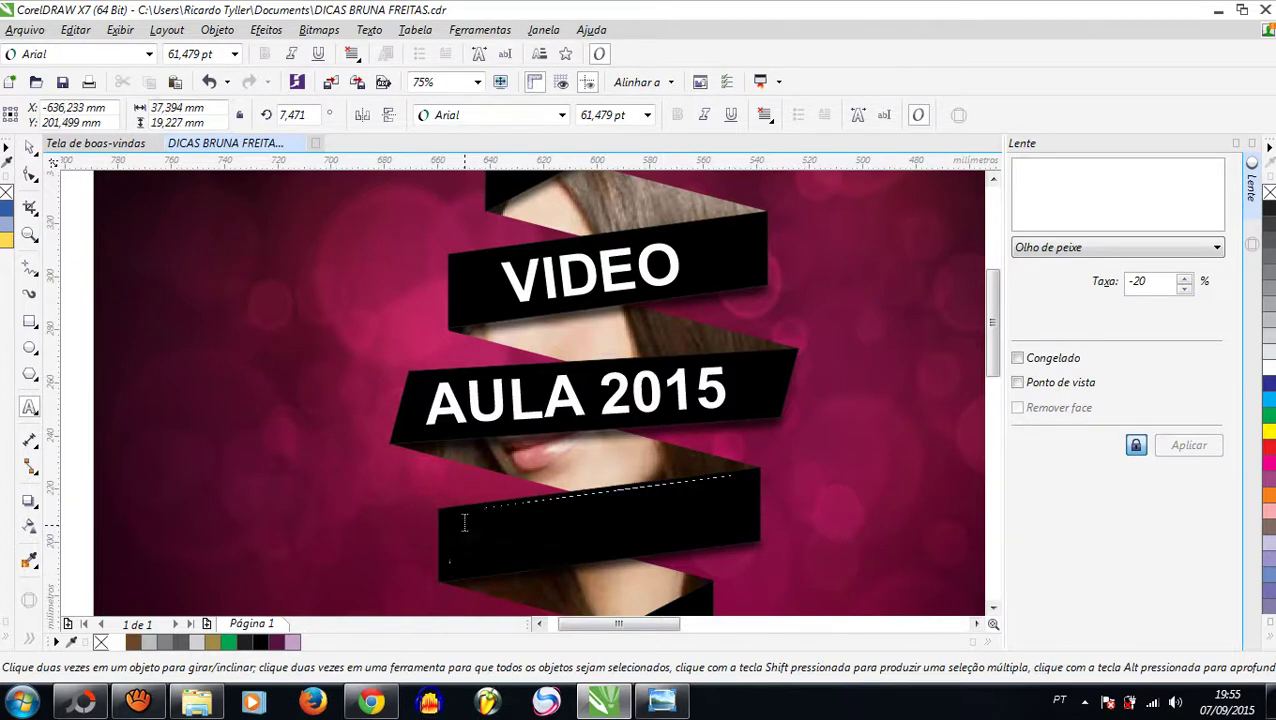
text(BRUNA)
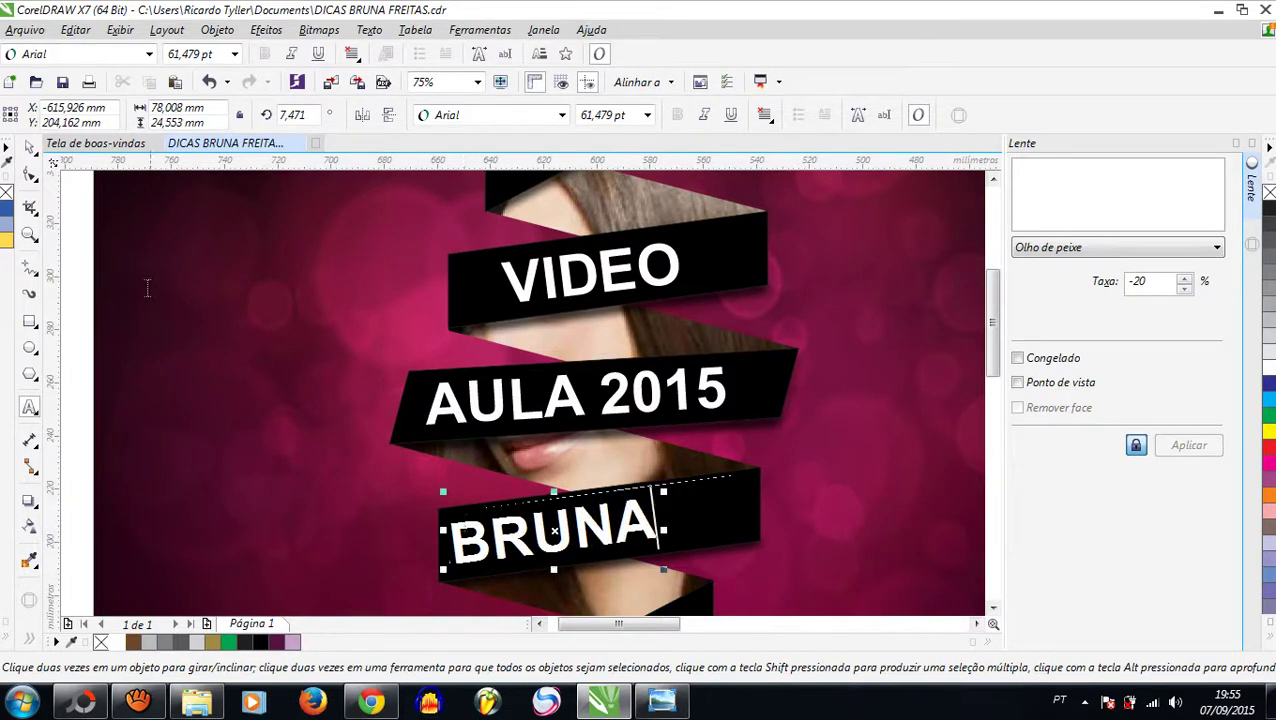
click(29, 147)
mouse_move(570, 530)
mouse_down()
mouse_move(598, 521)
mouse_move(578, 518)
mouse_up()
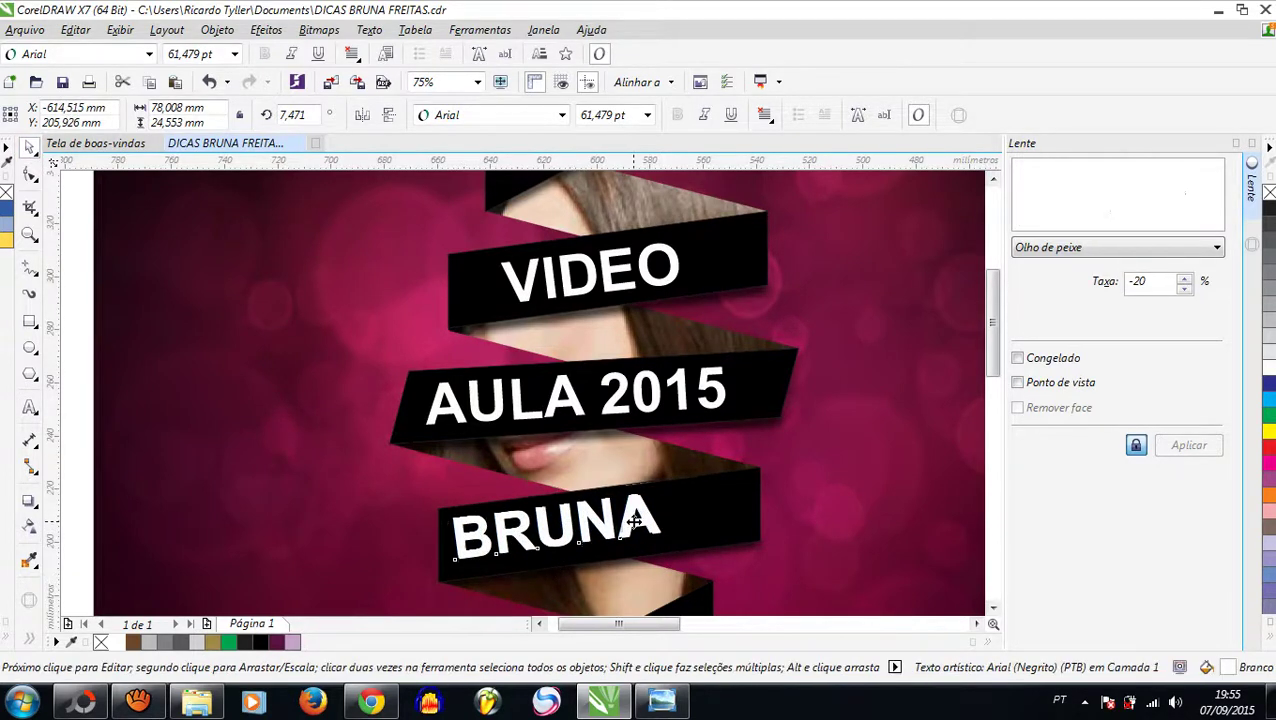
Append the surname initial to the name on the fourth strip and shift the text towards the strip's middle
double_click(659, 512)
text(F)
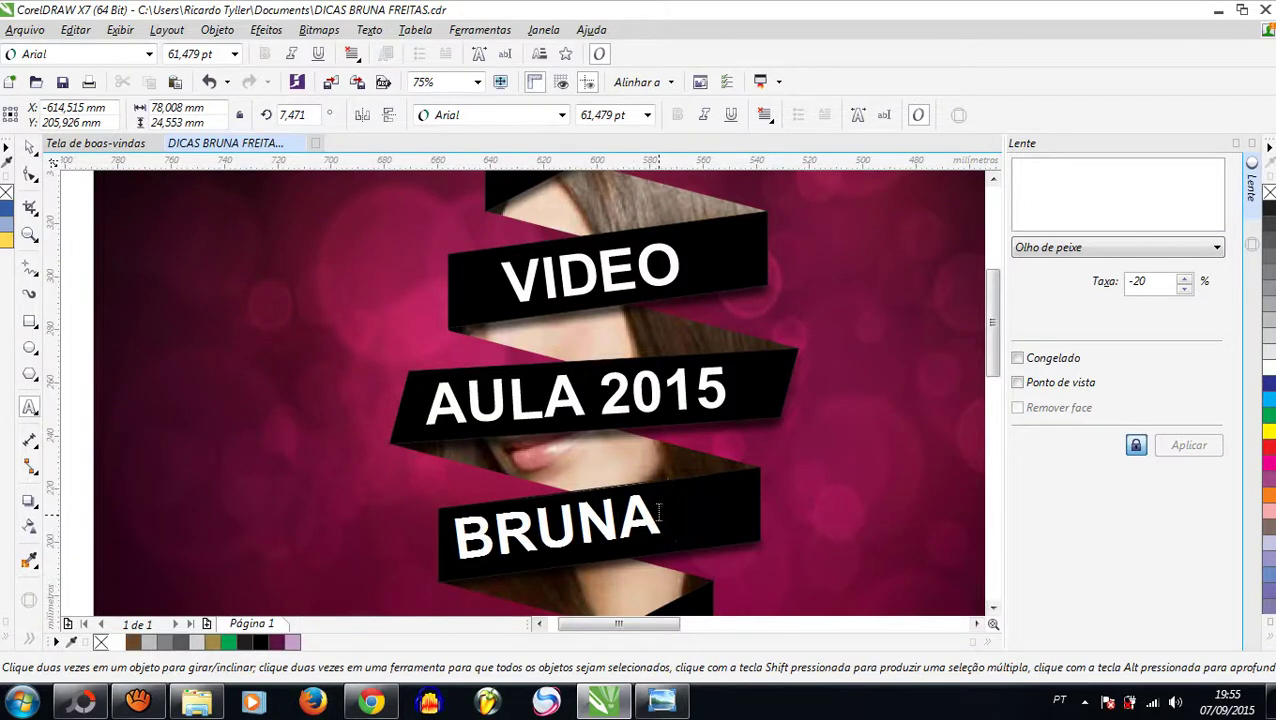
click(29, 147)
click(683, 520)
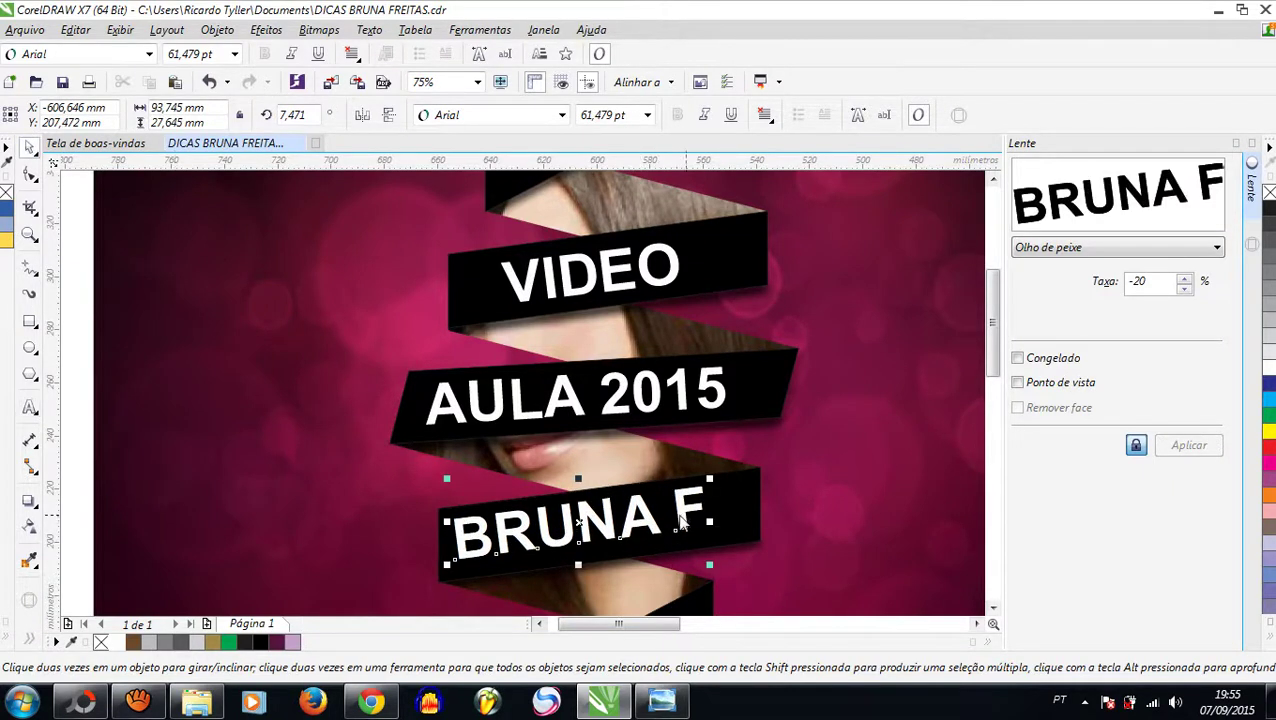
drag(652, 522, 664, 522)
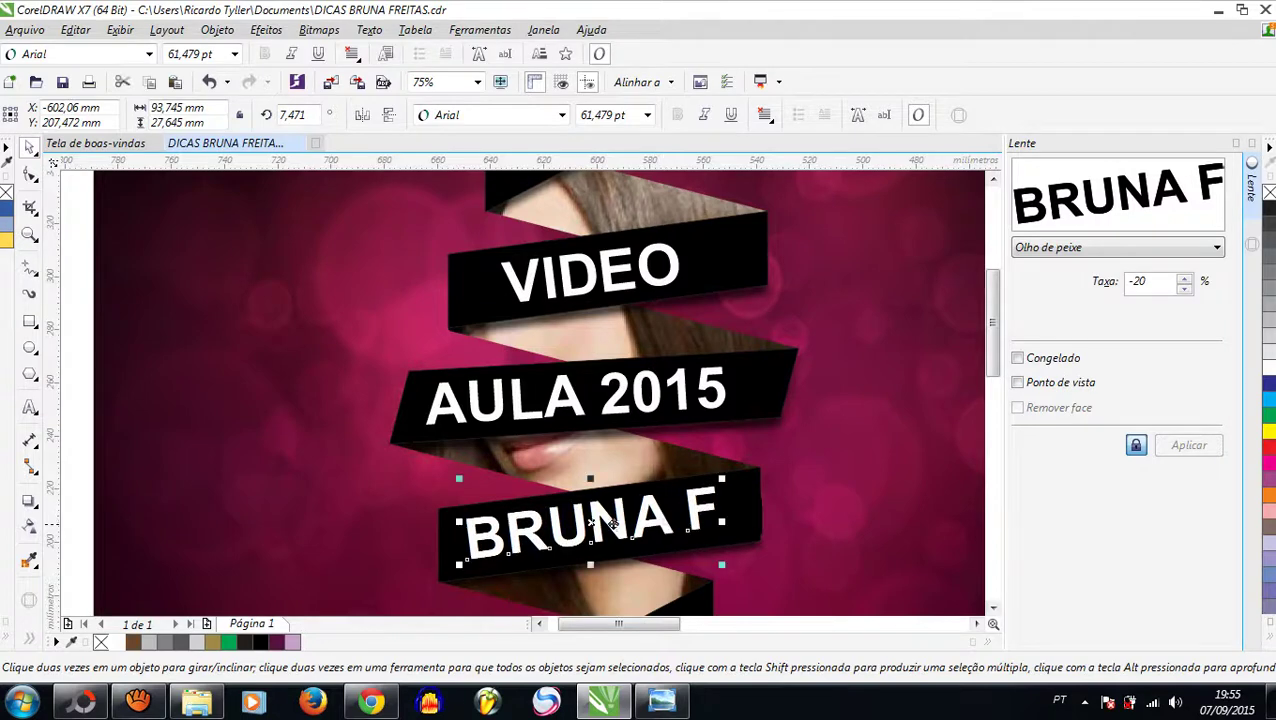
Try to center the AULA 2015 text horizontally on the whole ribbon group
scroll(570, 390, up, 2)
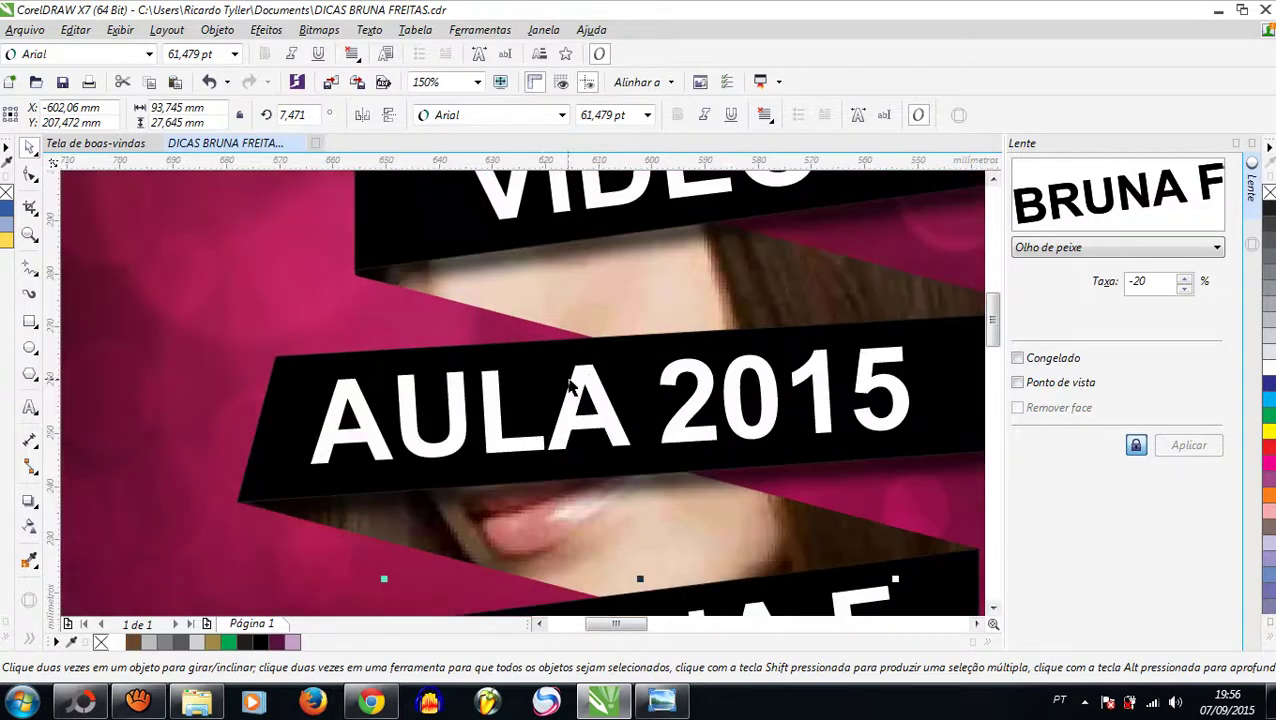
scroll(570, 390, down, 2)
click(637, 398)
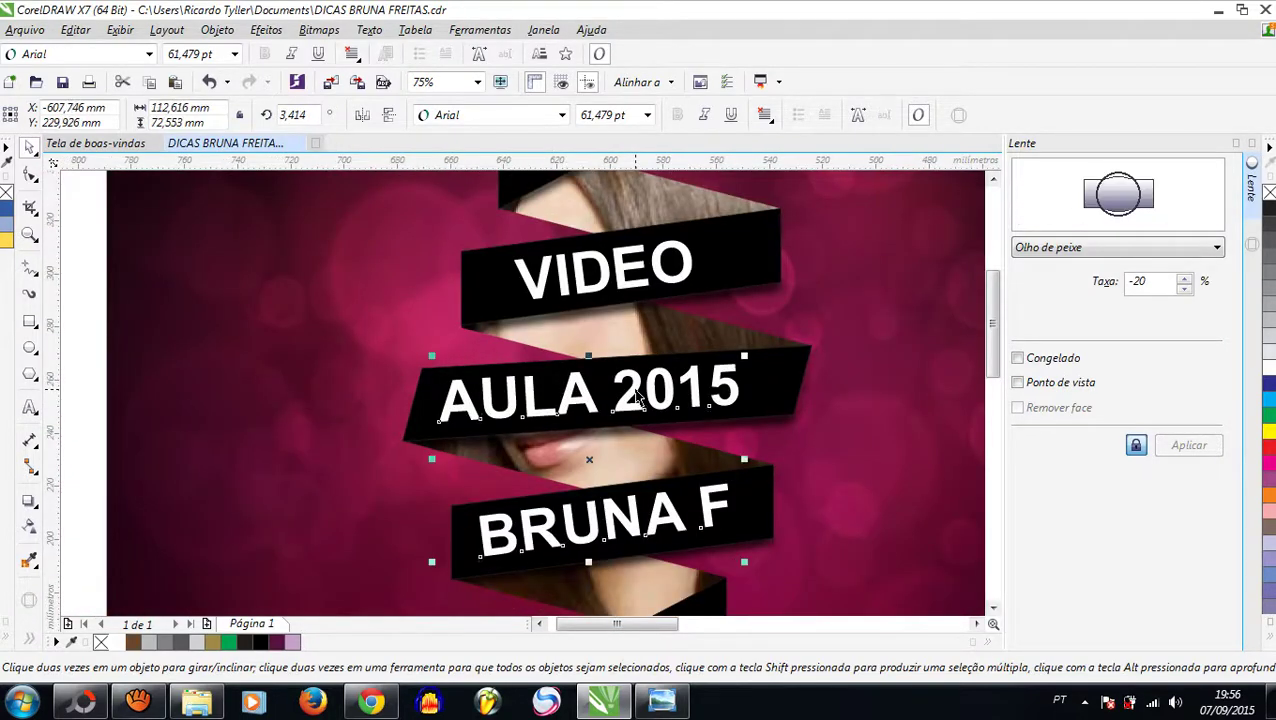
click(735, 382)
click(726, 380)
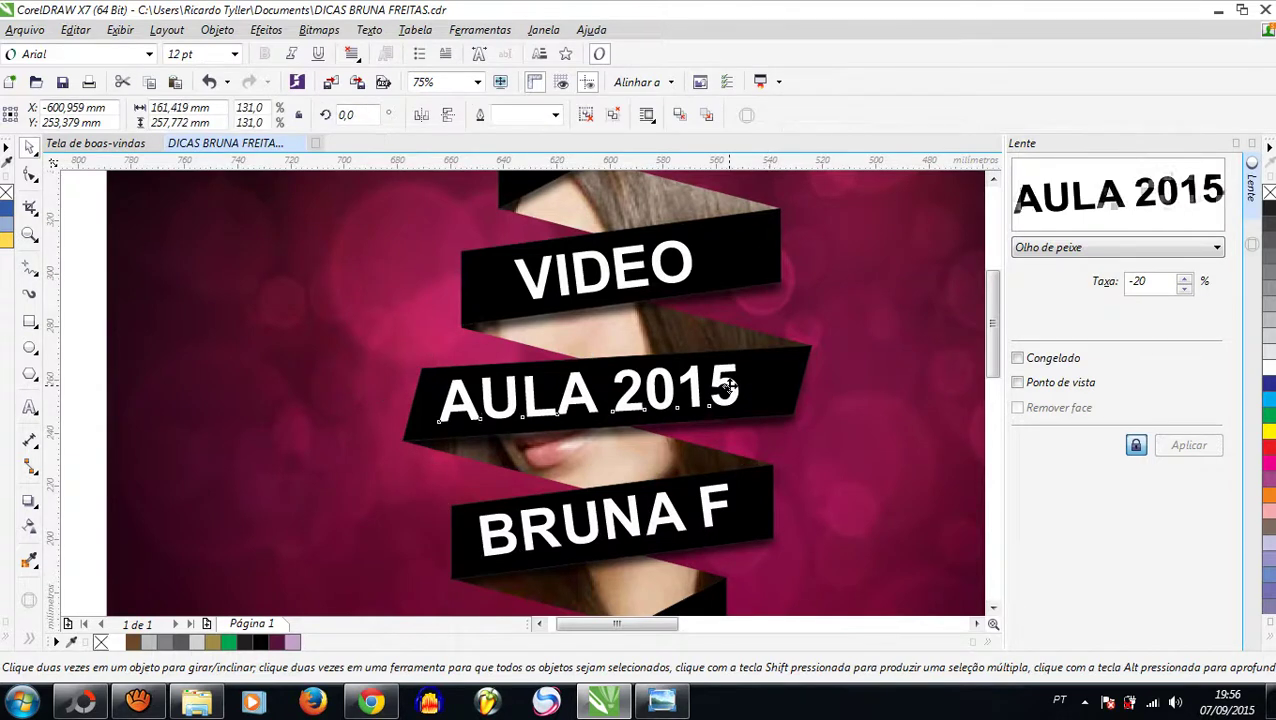
click(759, 384)
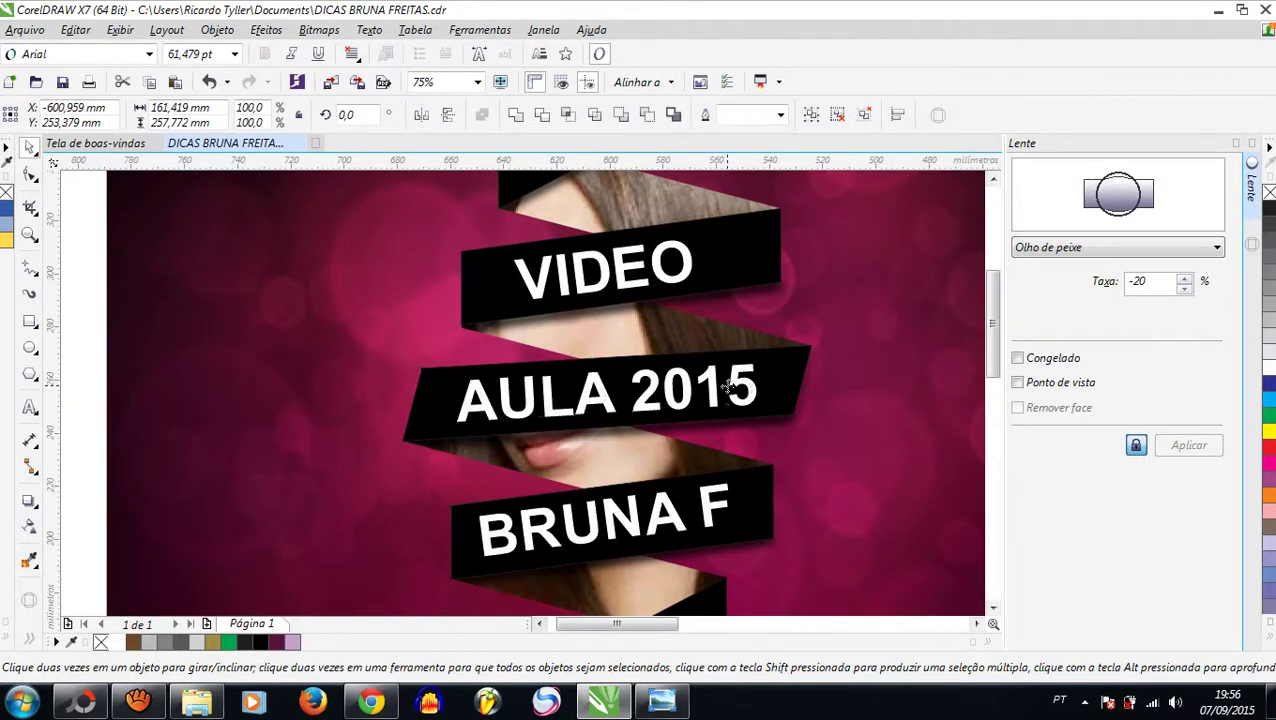
Ungroup the ribbon artwork into its separate strips
scroll(750, 392, down, 1)
click(977, 313)
click(776, 292)
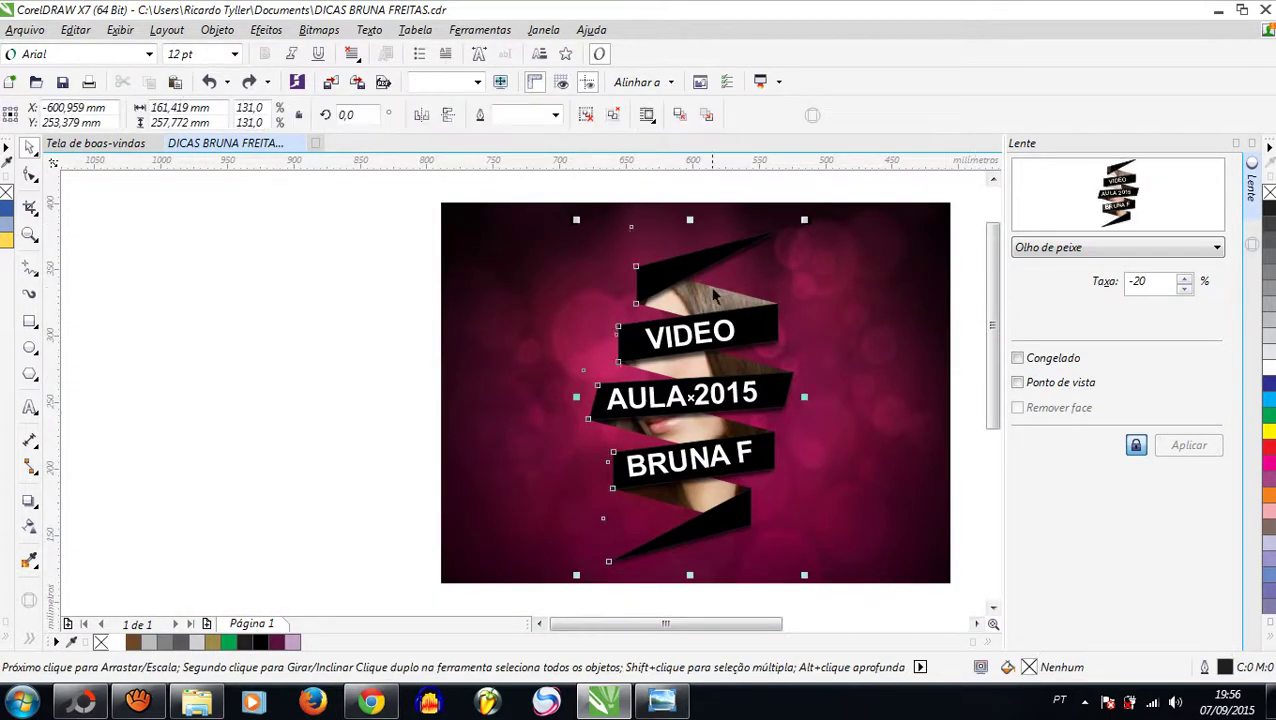
click(373, 401)
Center the VIDEO, AULA 2015 and name texts horizontally, each on its own black strip
scroll(705, 337, up, 1)
click(677, 340)
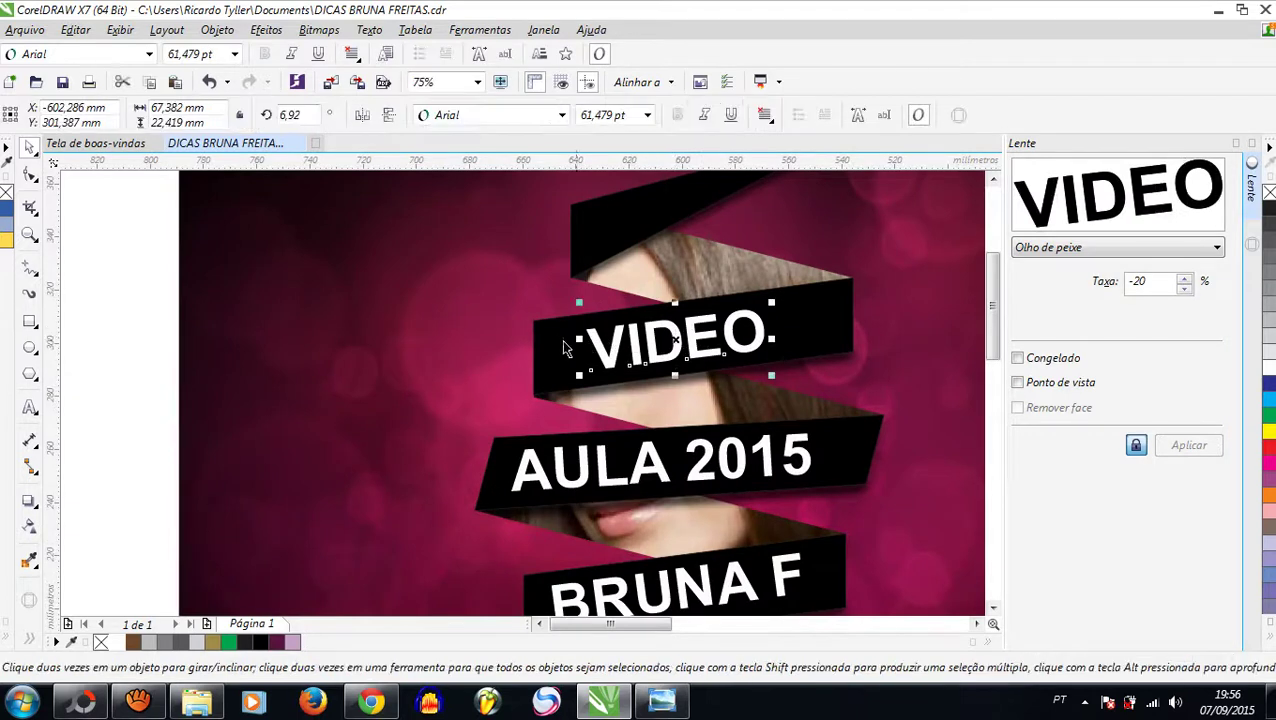
click(560, 348)
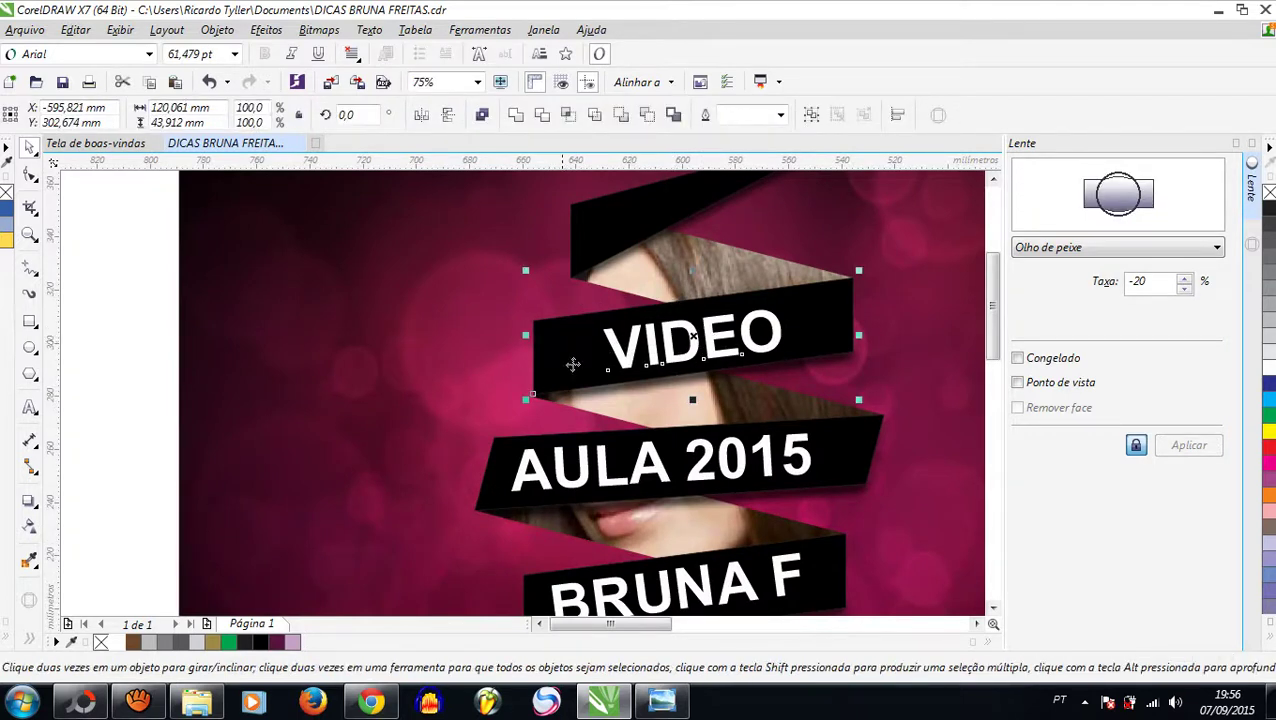
click(641, 470)
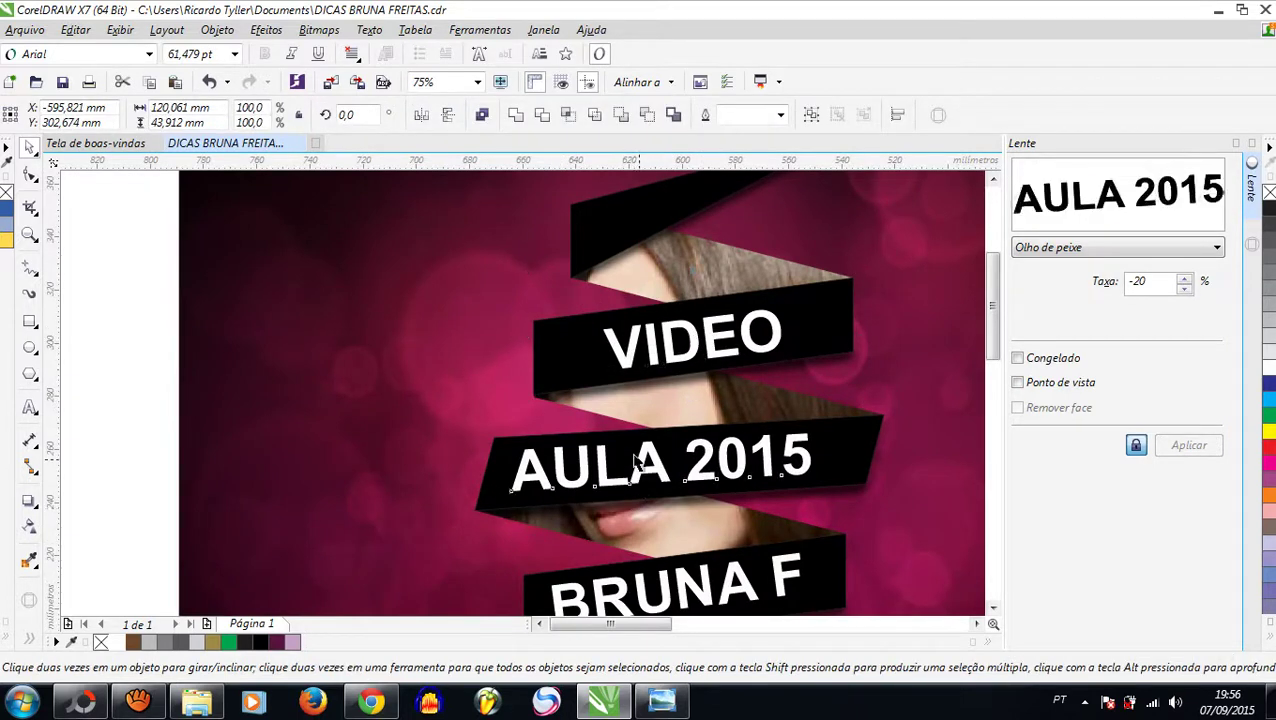
click(489, 490)
scroll(516, 498, down, 2)
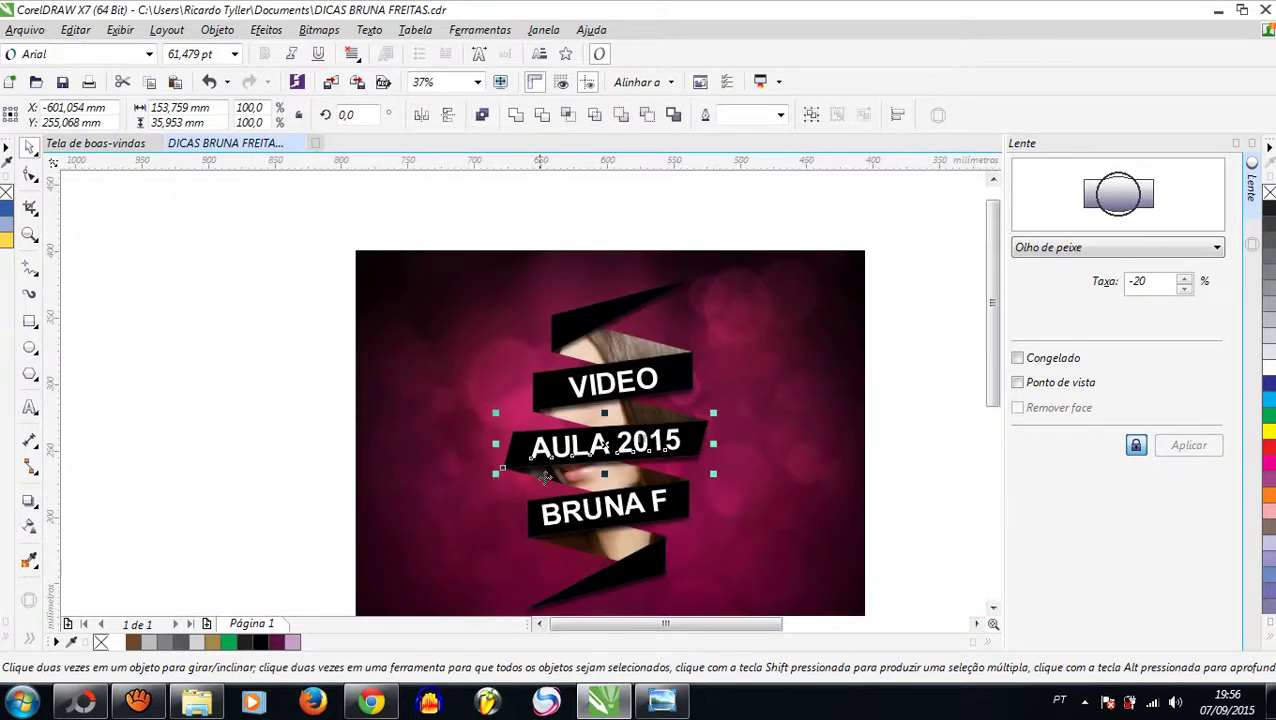
scroll(573, 527, up, 2)
click(586, 540)
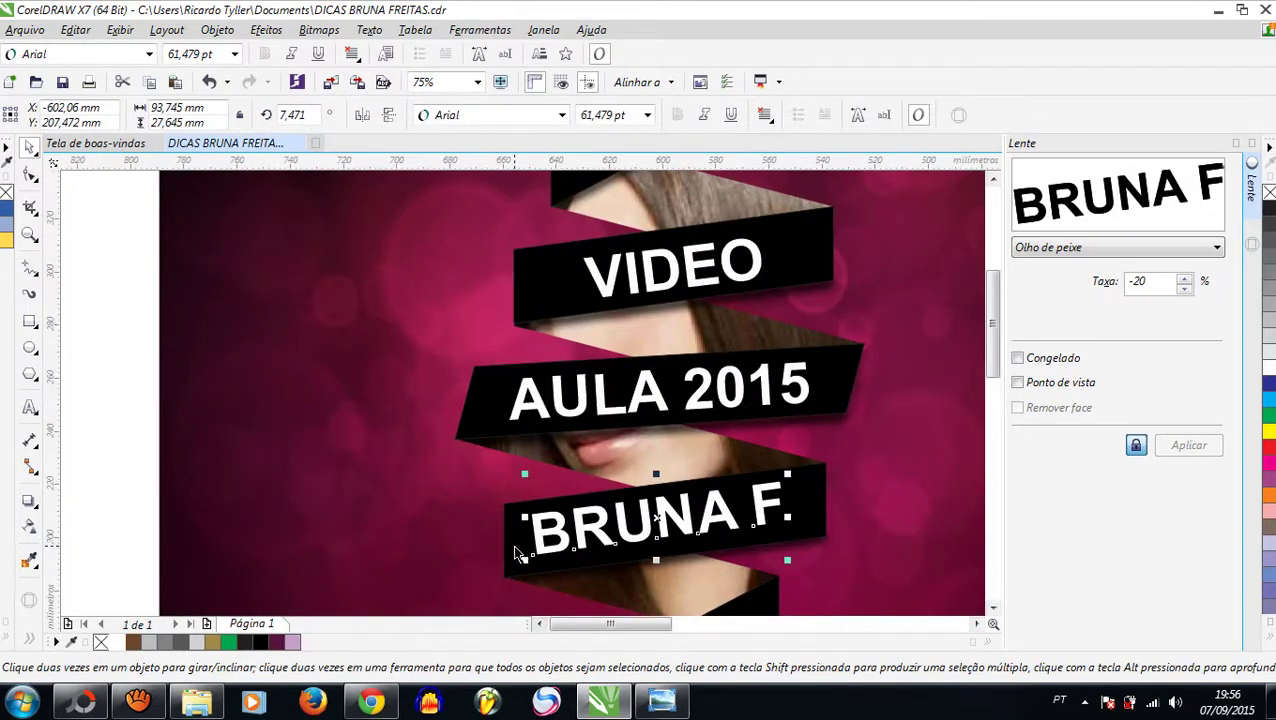
click(518, 556)
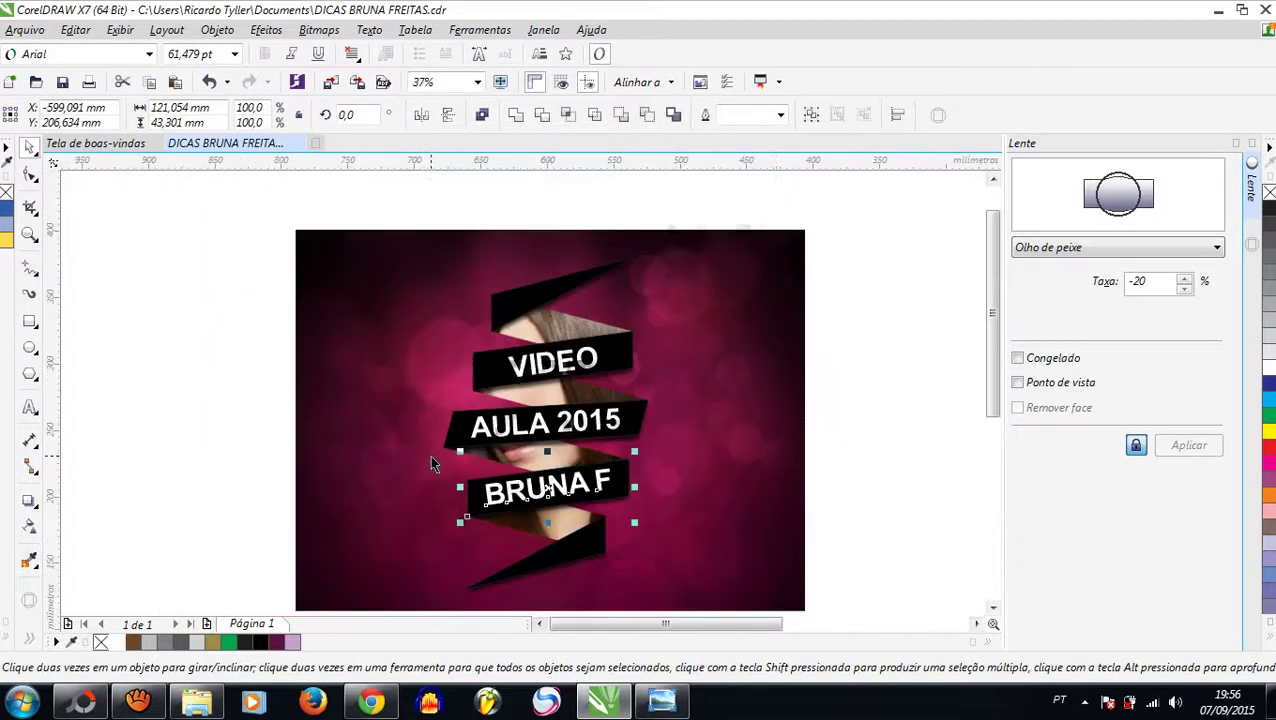
scroll(430, 455, down, 1)
click(870, 373)
Fill all three strip texts with the light lilac color from the document palette
scroll(770, 345, down, 1)
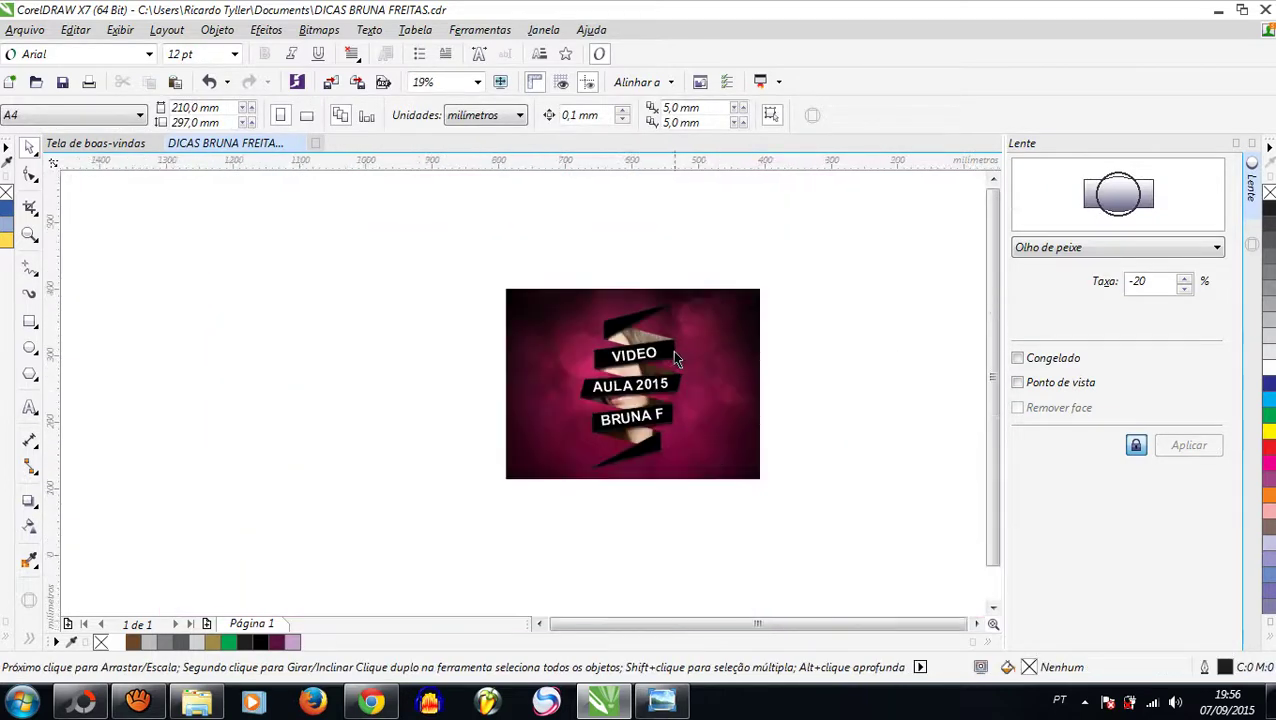
scroll(742, 390, up, 1)
scroll(648, 373, up, 1)
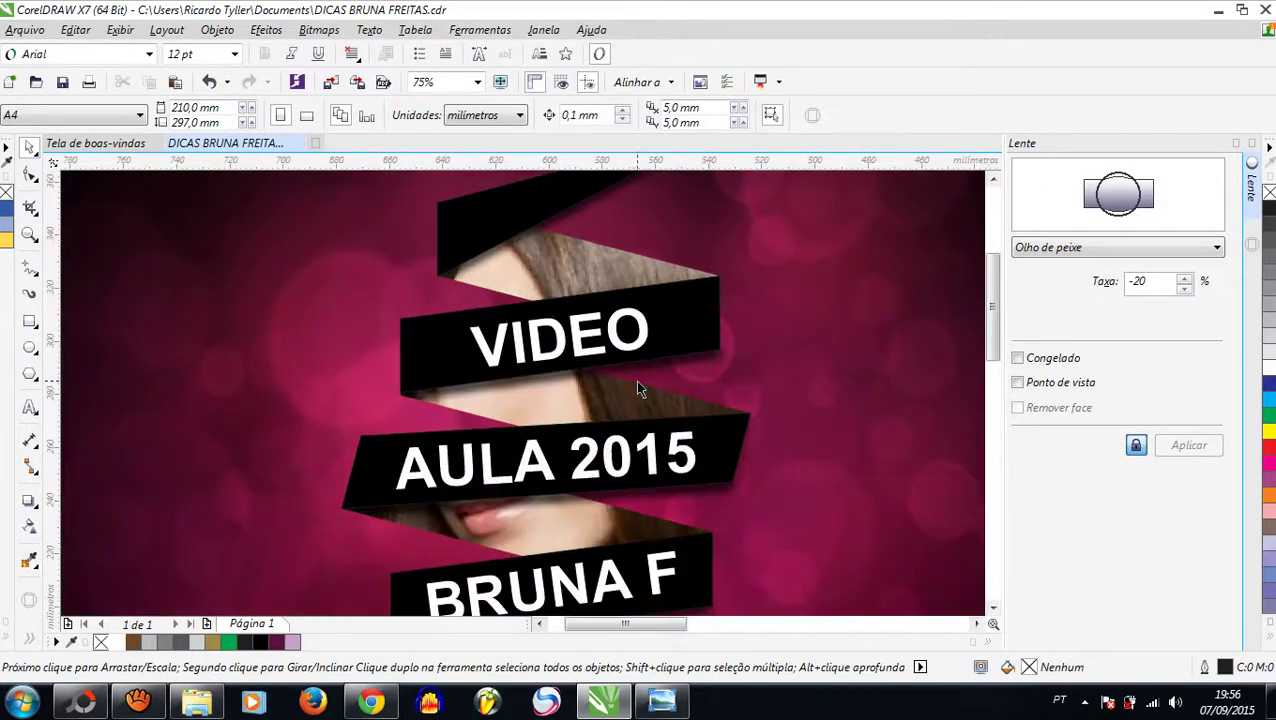
scroll(639, 377, down, 1)
click(620, 370)
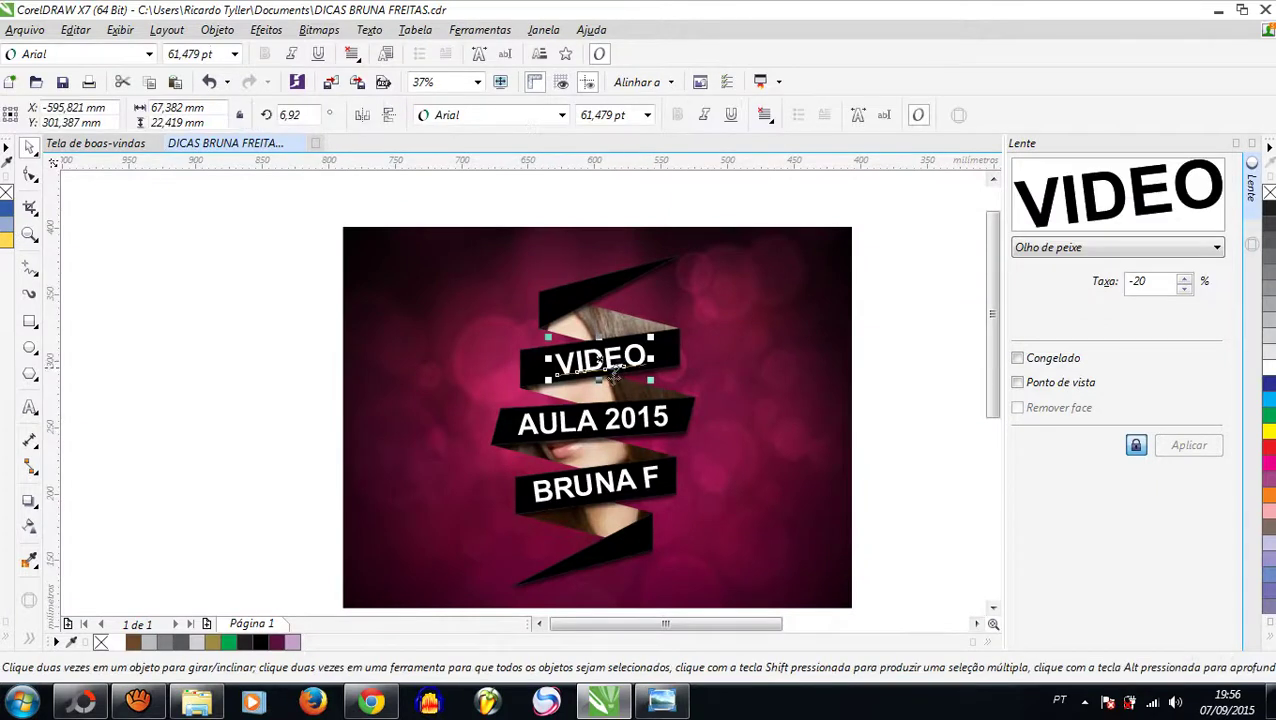
shift+click(594, 497)
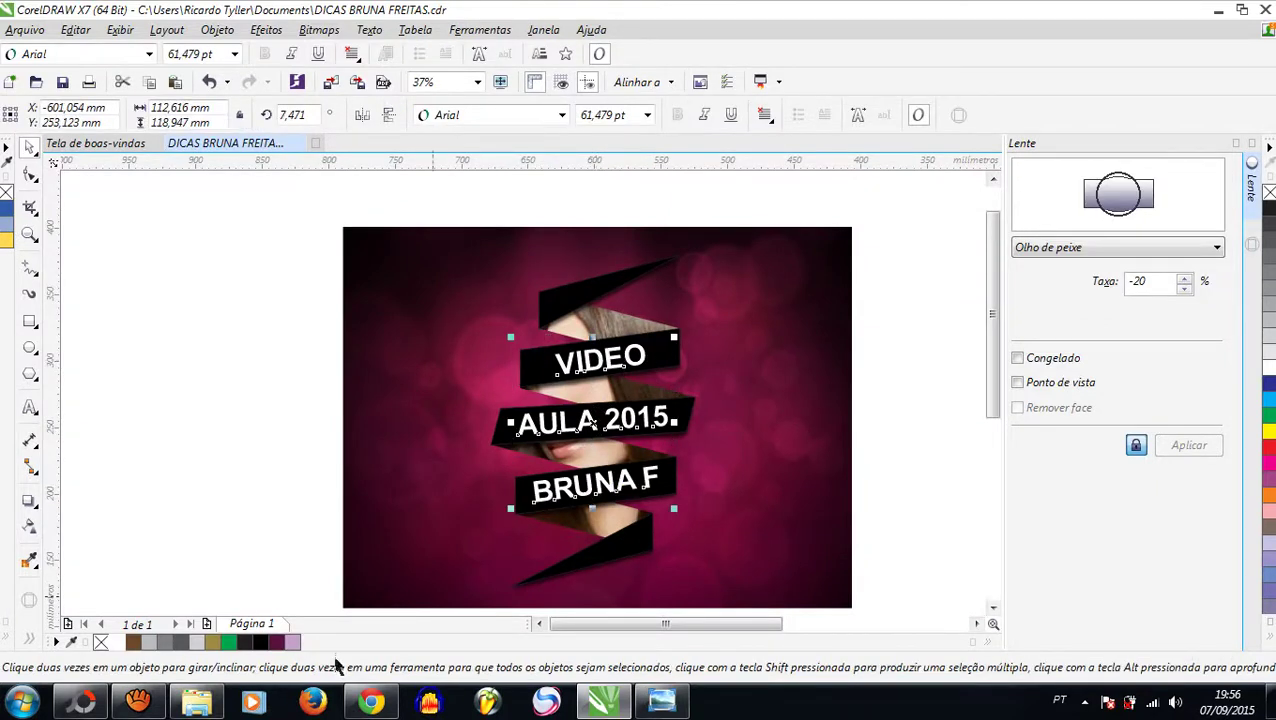
click(284, 643)
click(292, 642)
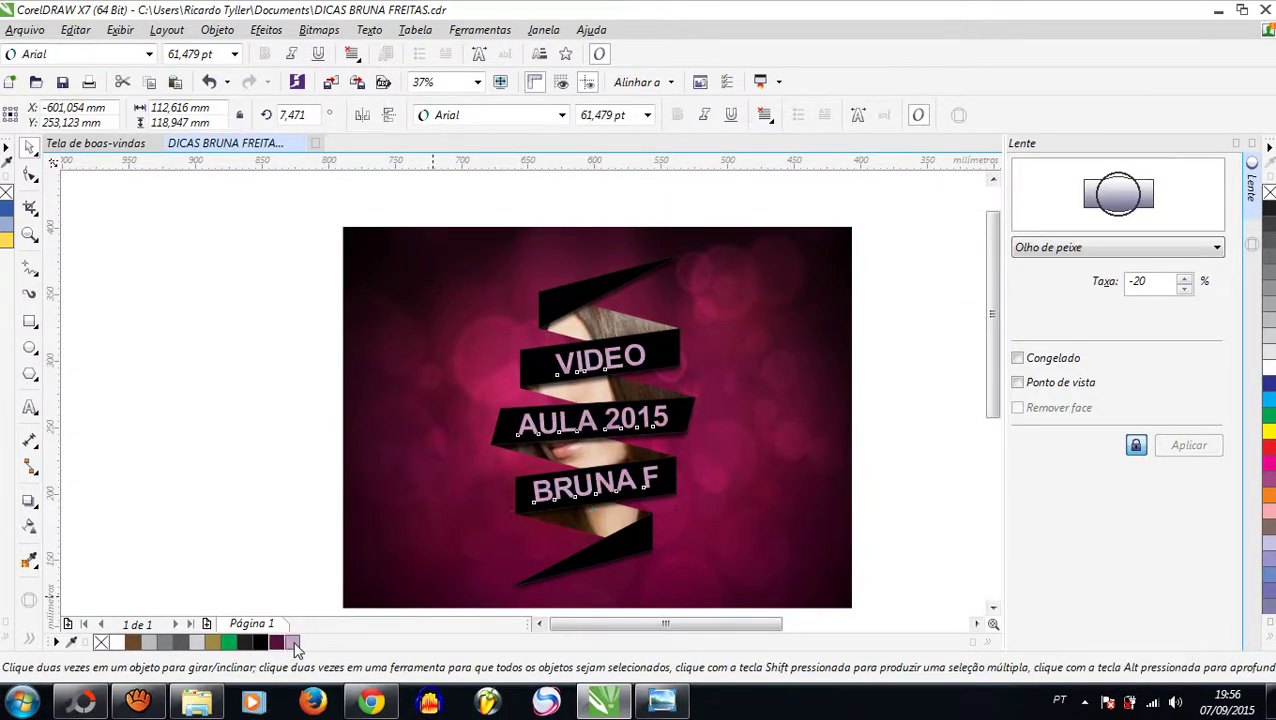
click(338, 425)
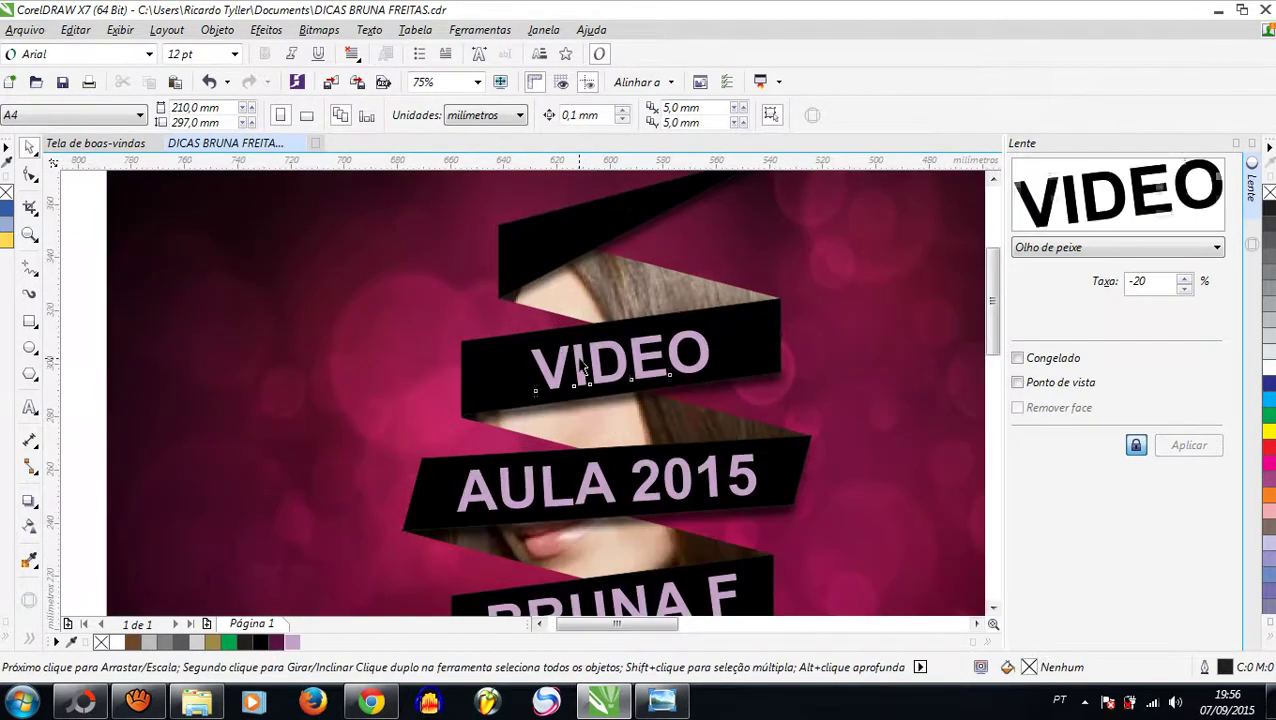
Apply a uniform transparency of 50 in Normal mode to all three lilac texts on the black strips
click(583, 367)
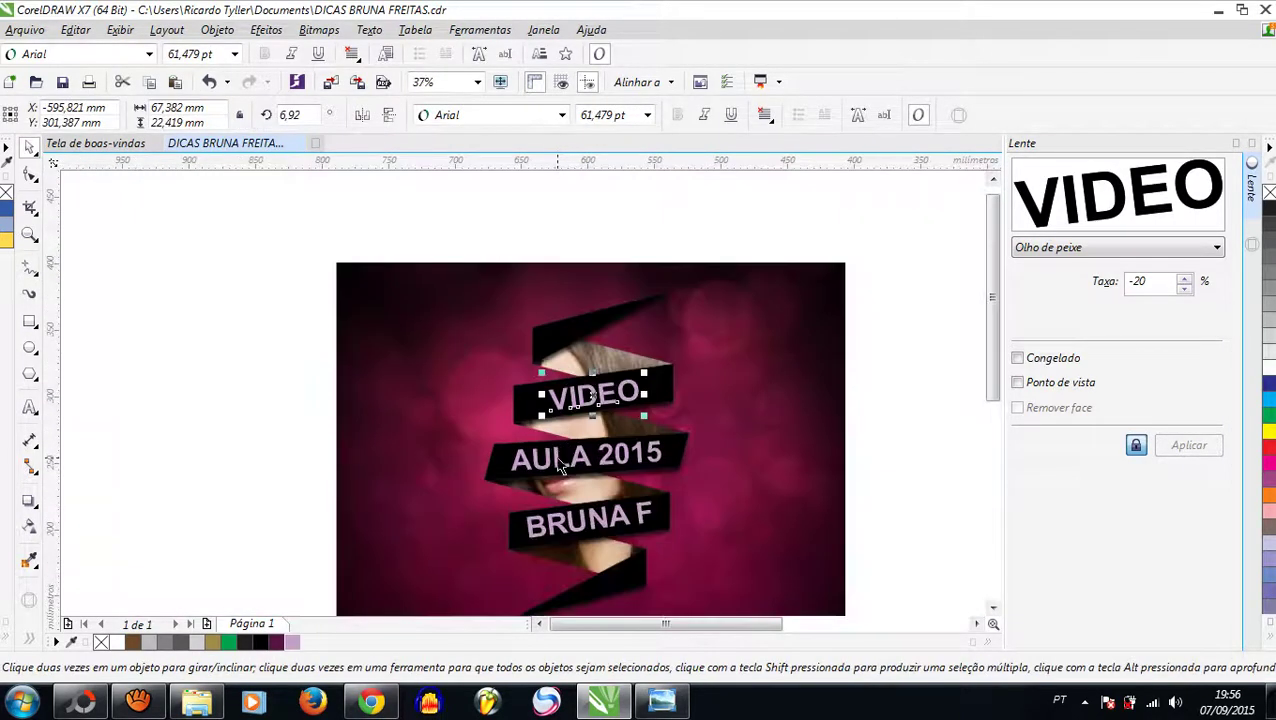
shift+click(560, 468)
shift+click(565, 532)
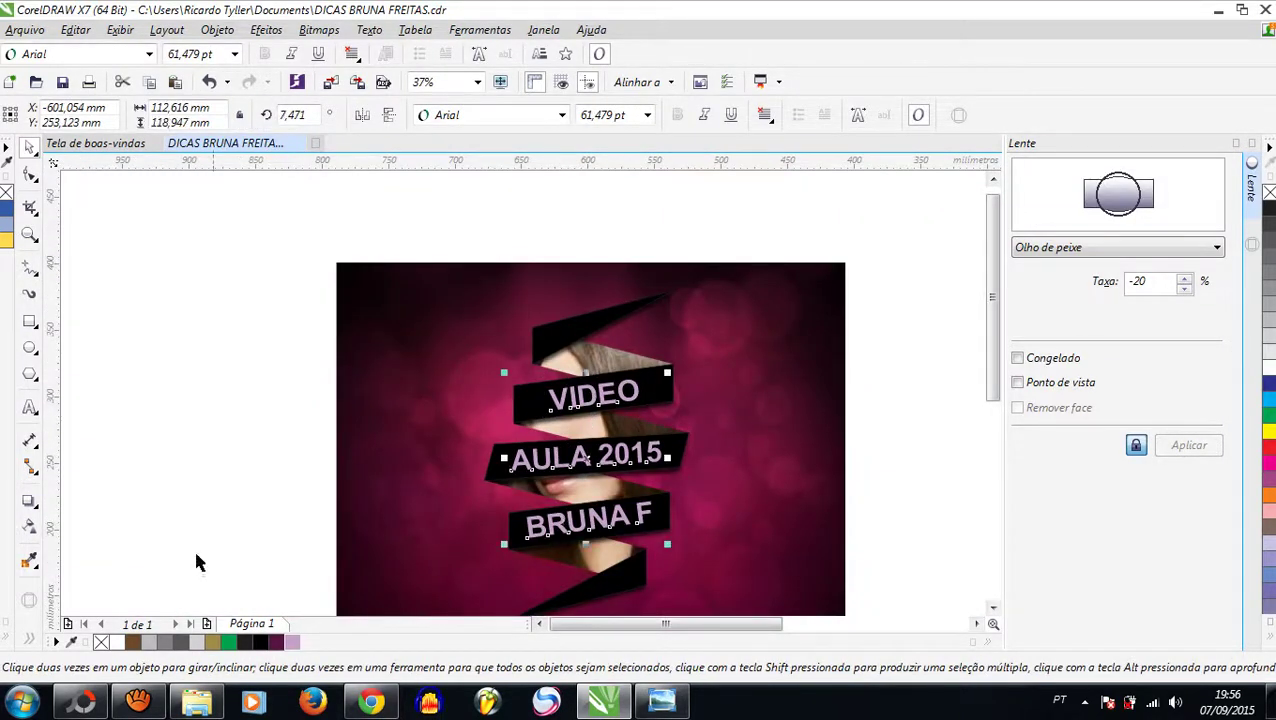
click(30, 528)
click(36, 115)
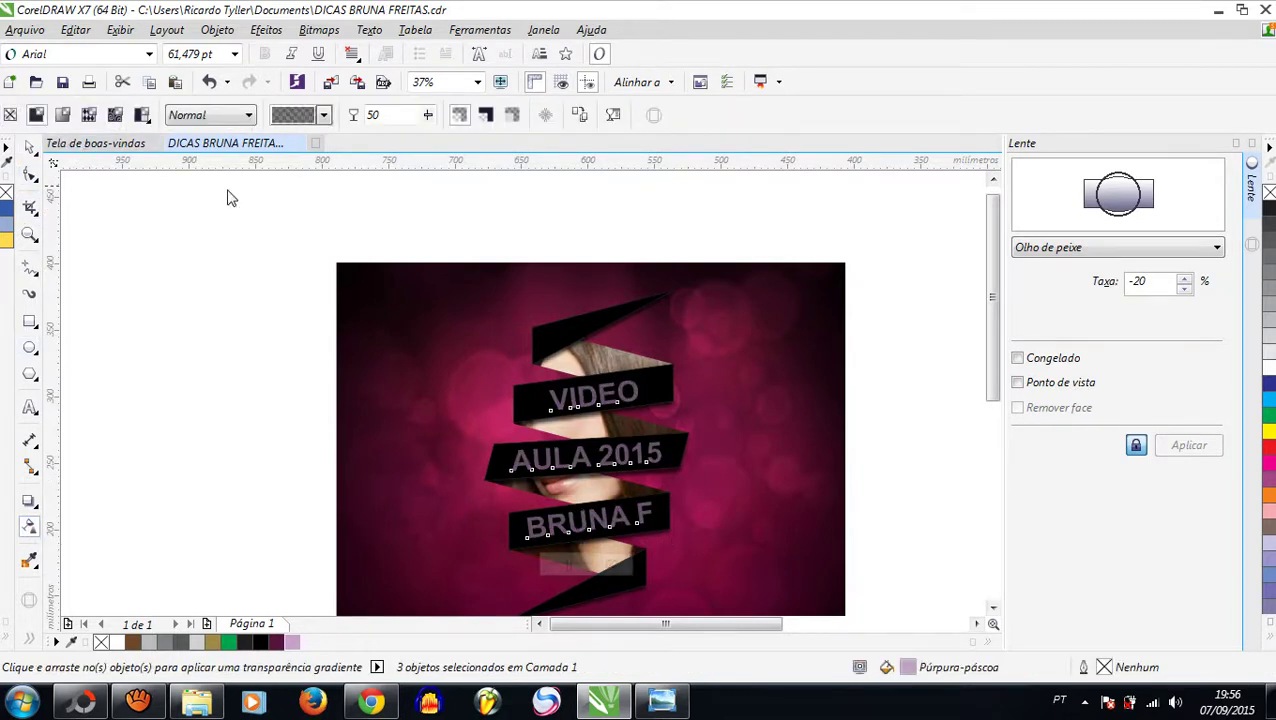
click(29, 147)
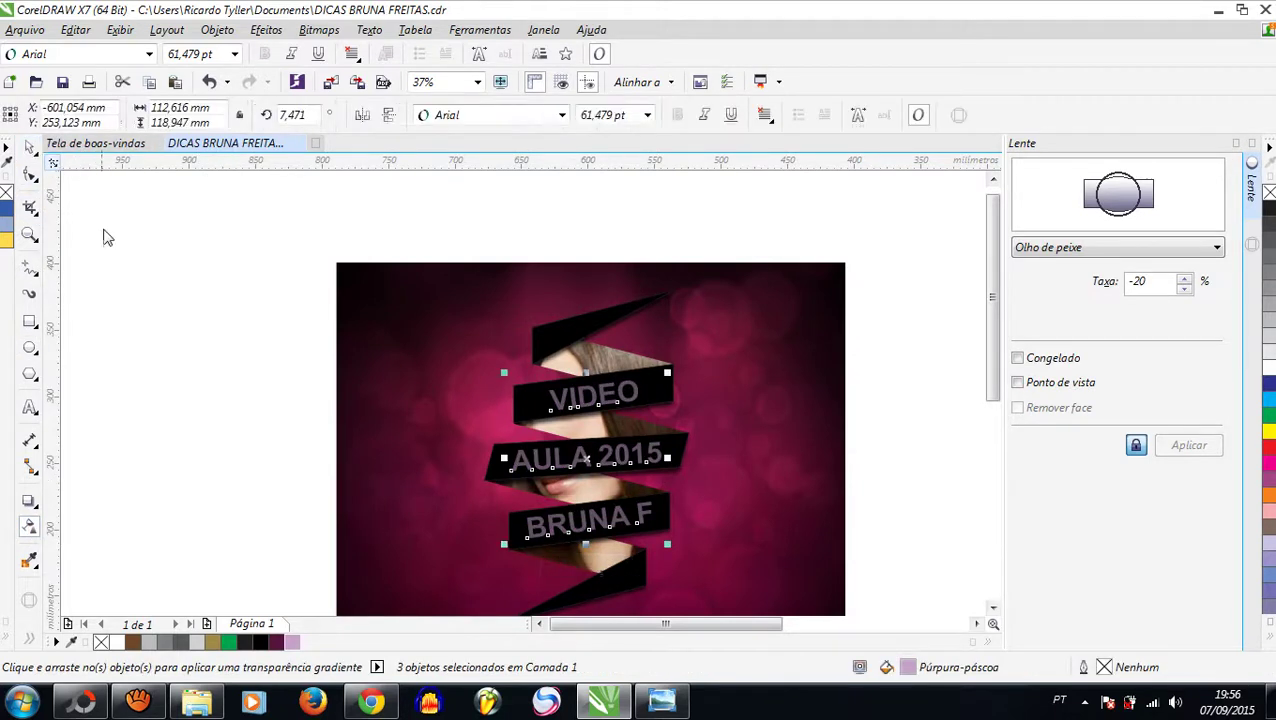
click(108, 237)
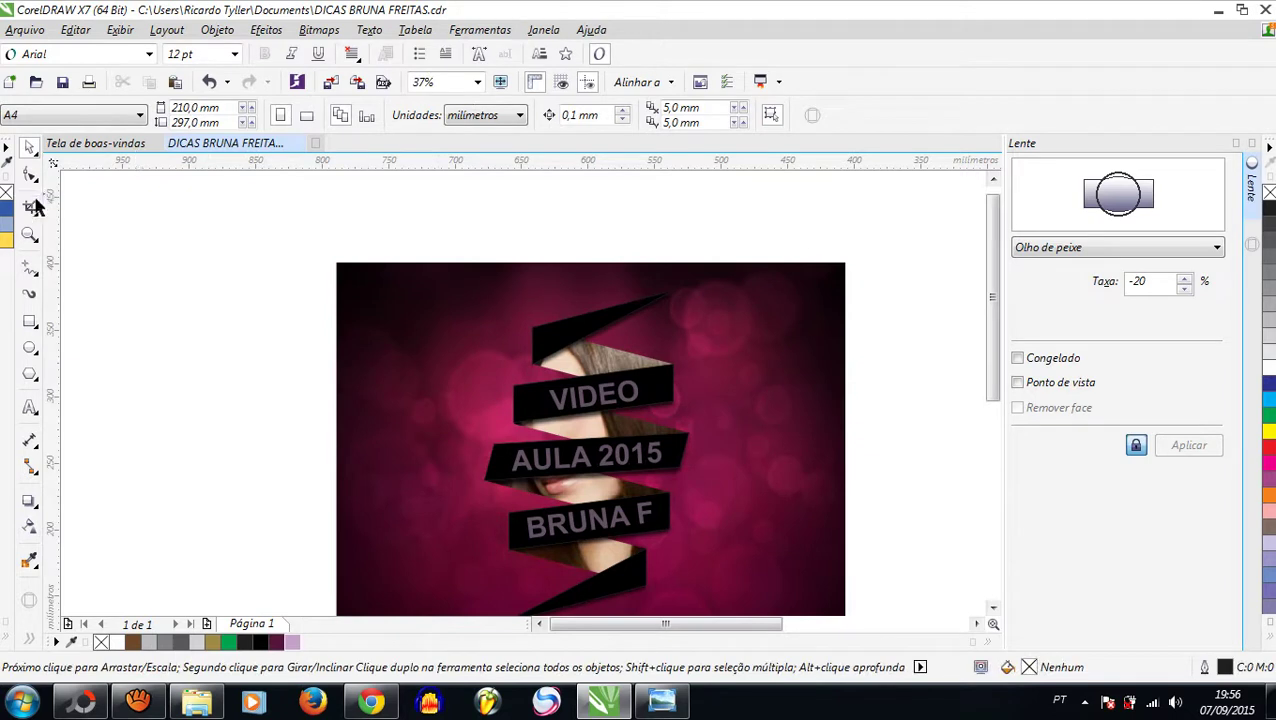
double_click(31, 236)
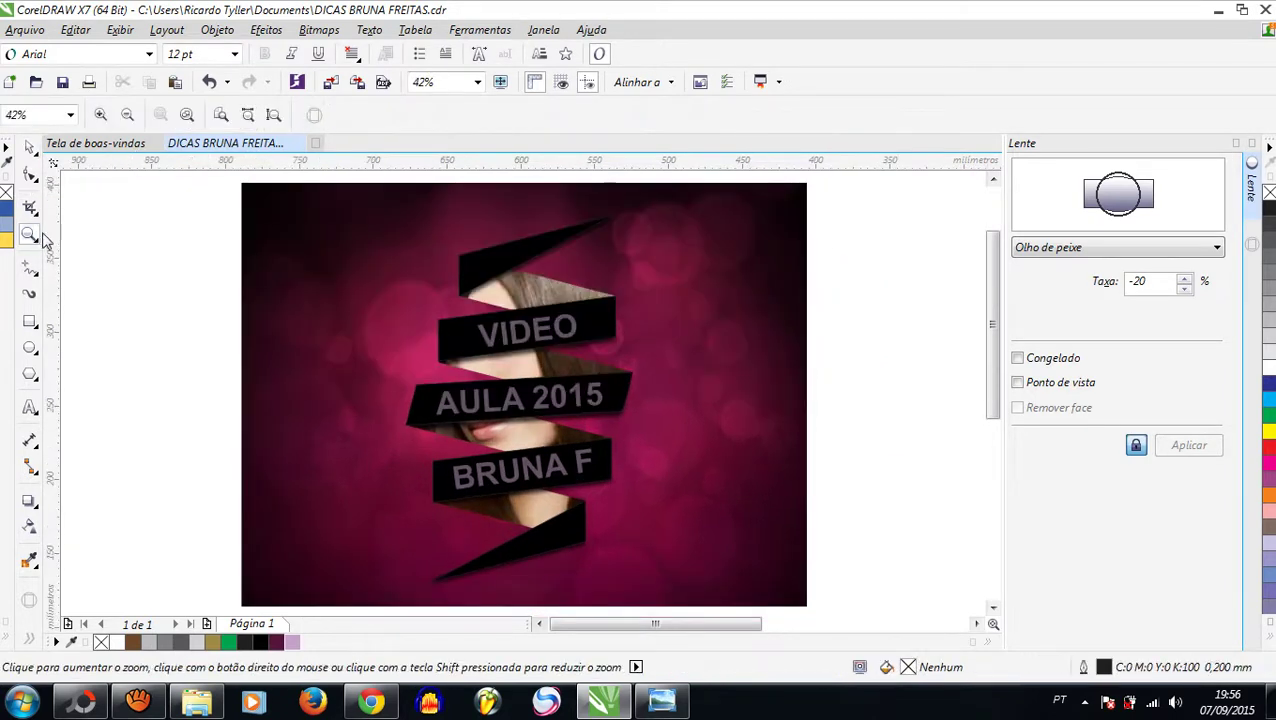
click(30, 147)
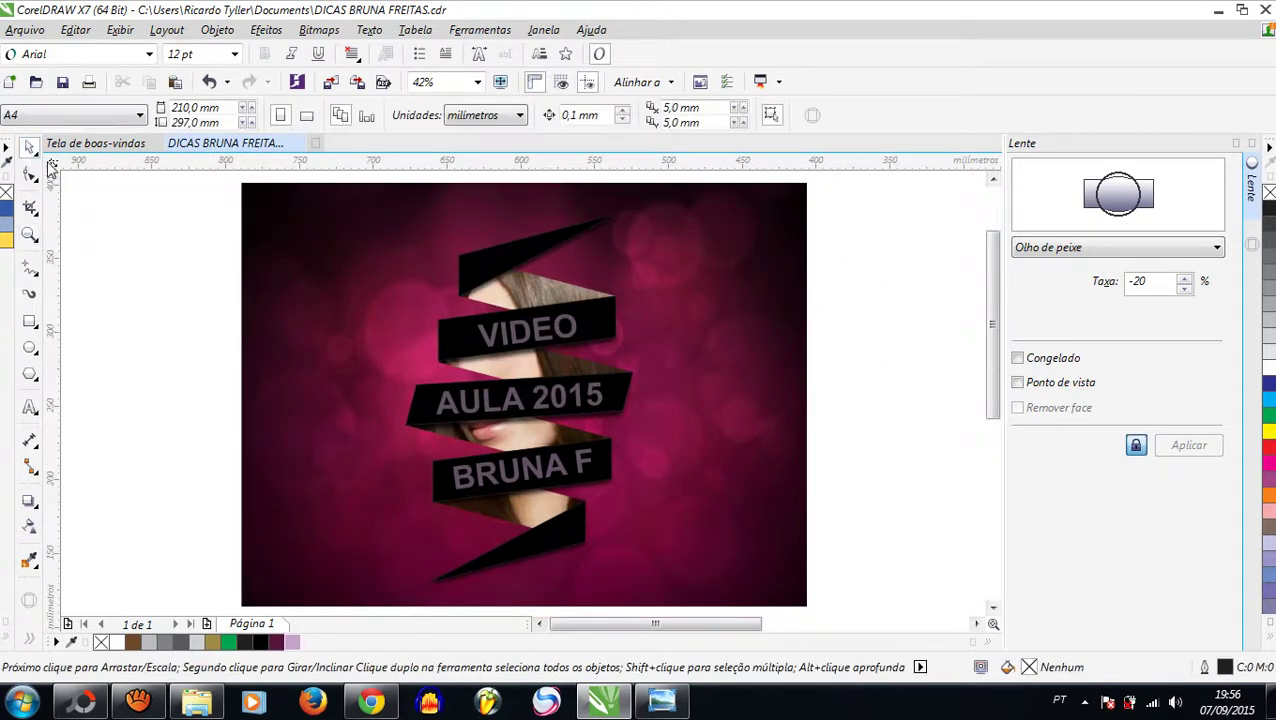